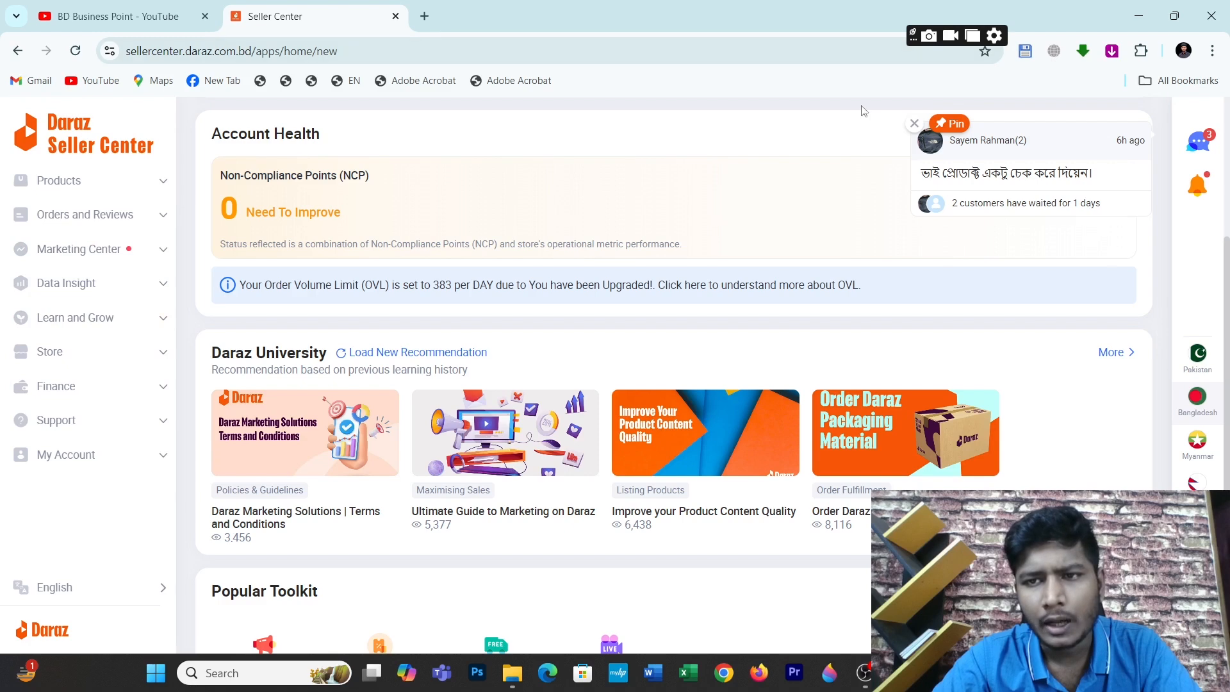
Step: Dismiss the chat pop-ups, open the Manage Products page and look over the active tote bag listings
{"action": "left_click", "coordinate": [914, 123]}
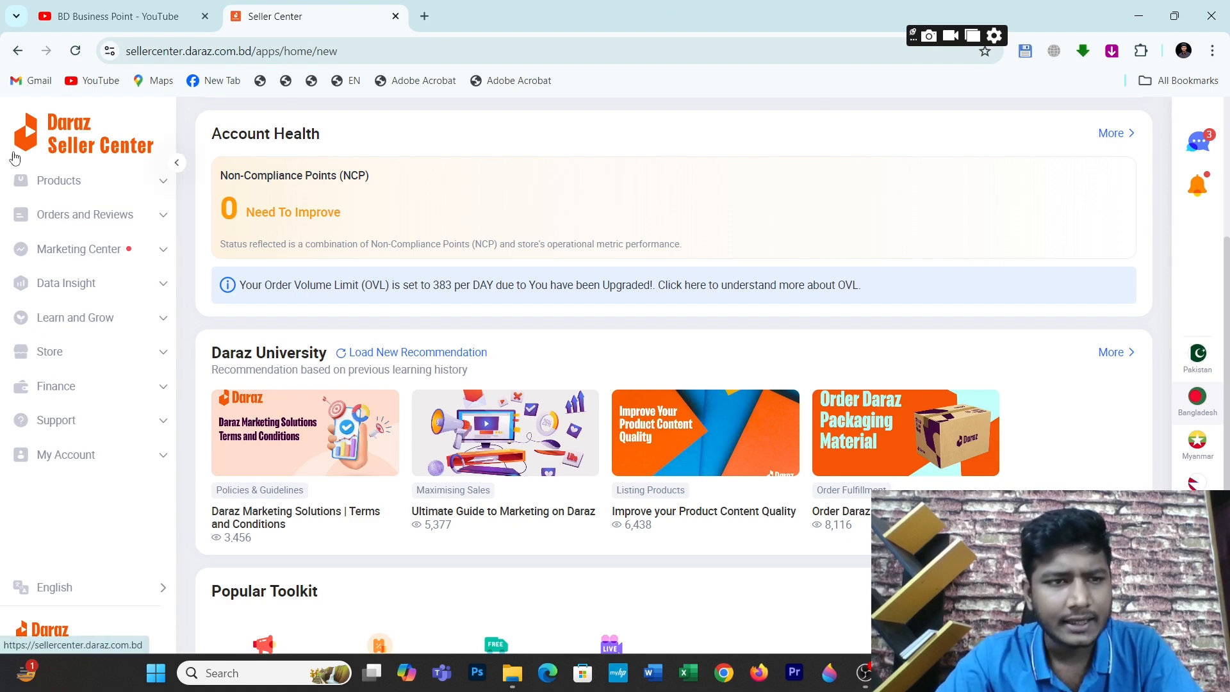
{"action": "left_click", "coordinate": [62, 182]}
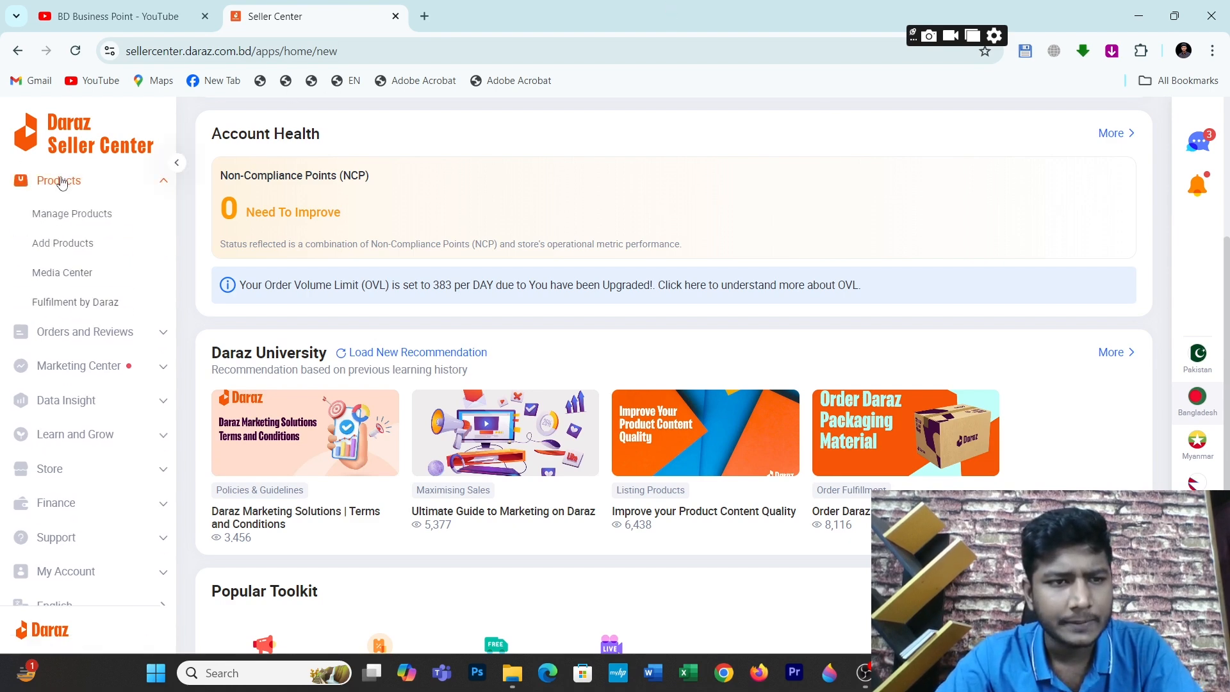
{"action": "left_click", "coordinate": [67, 212]}
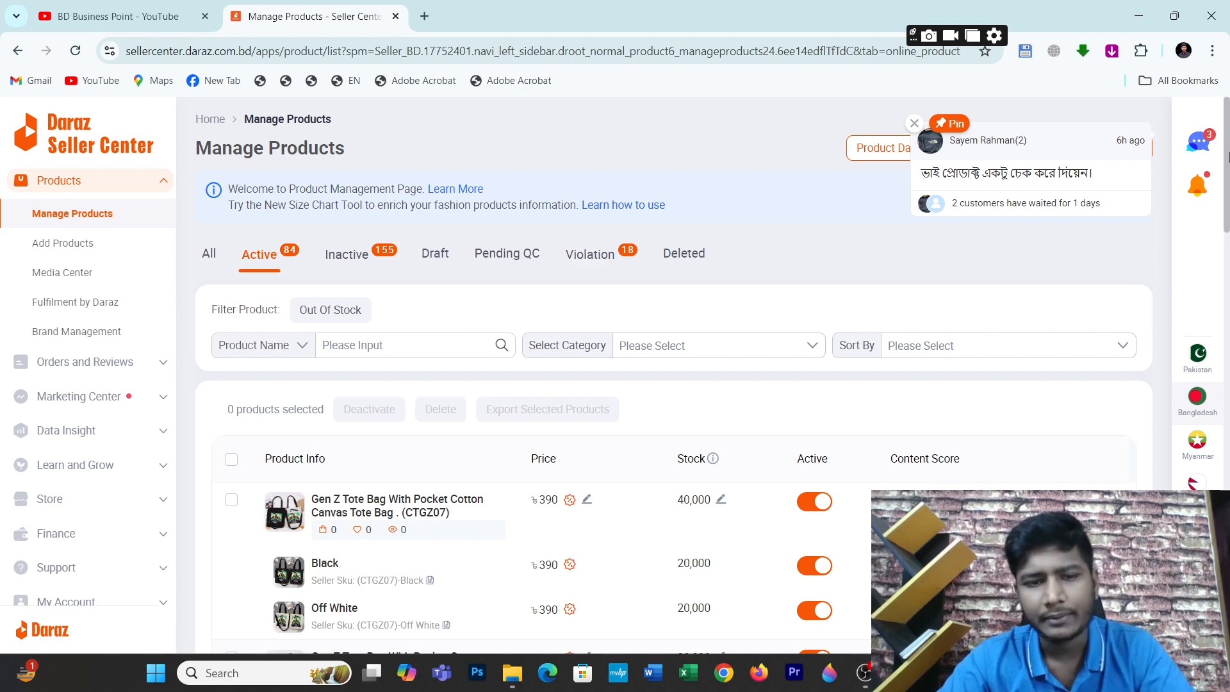
{"action": "scroll", "coordinate": [1223, 192], "scroll_direction": "down", "scroll_amount": 5}
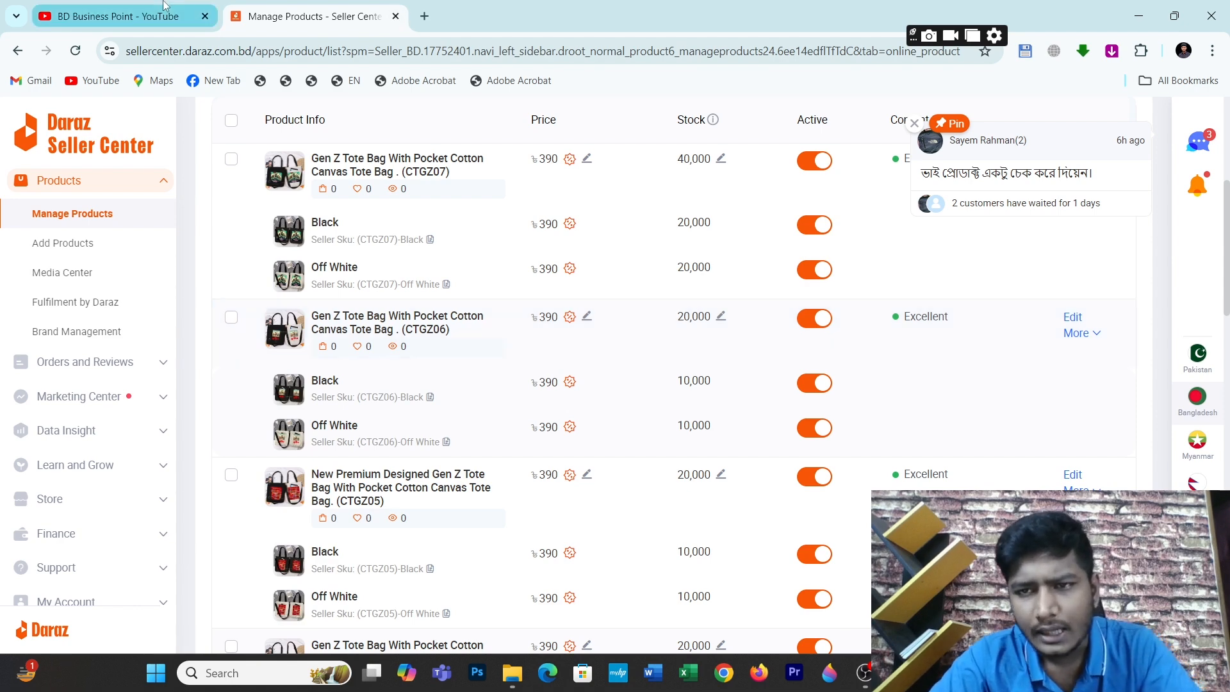
{"action": "left_click", "coordinate": [914, 123]}
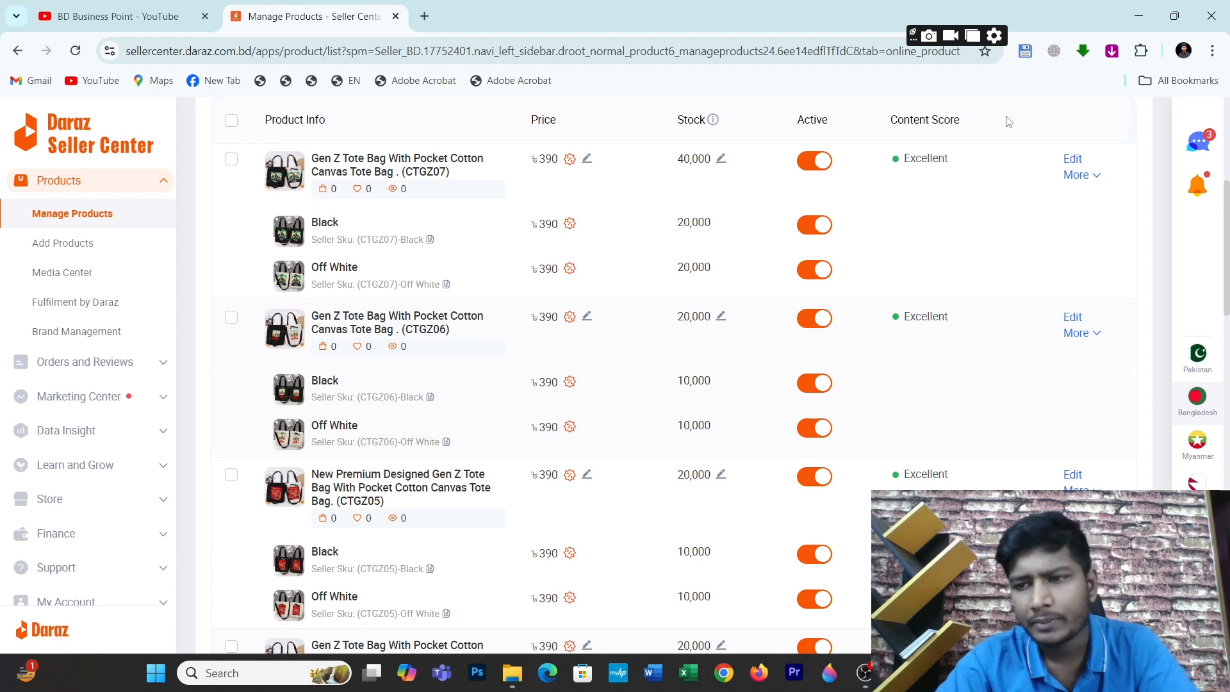
{"action": "mouse_move", "coordinate": [1228, 235]}
{"action": "left_mouse_down"}
{"action": "mouse_move", "coordinate": [1229, 203]}
{"action": "mouse_move", "coordinate": [1229, 231]}
{"action": "left_mouse_up"}
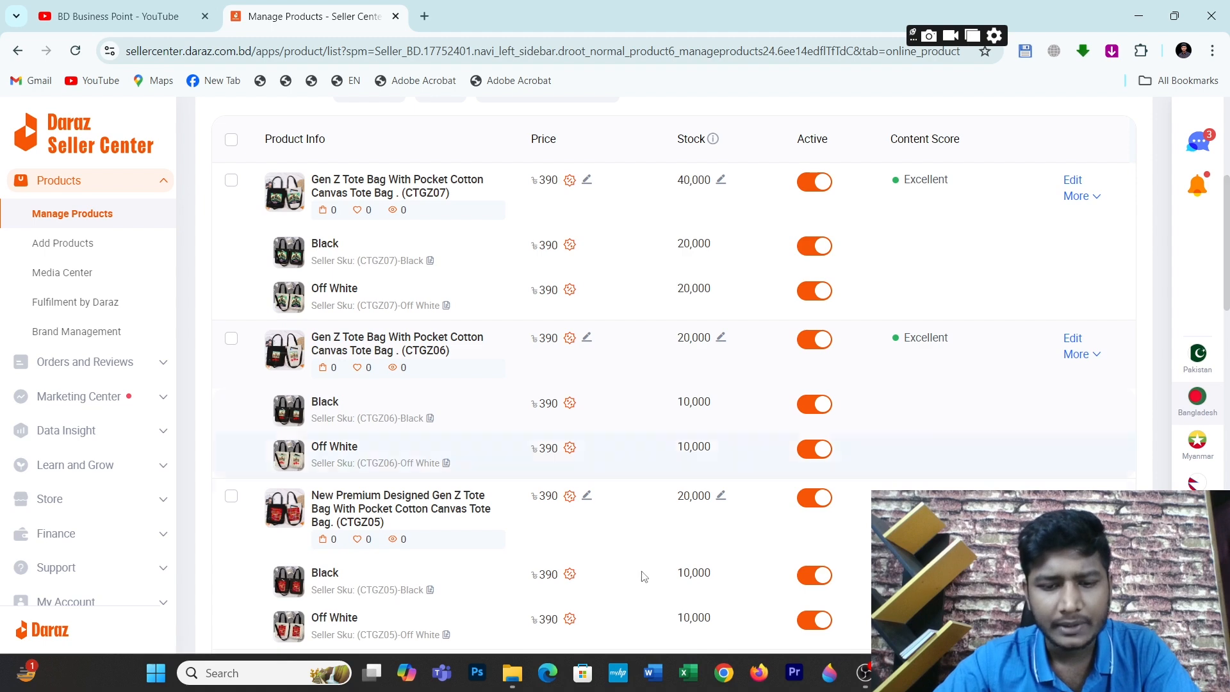
Step: Switch to File Explorer, open the All Photo folder inside Canvas Tote FInal and display its files as large icons
{"action": "left_click", "coordinate": [511, 673]}
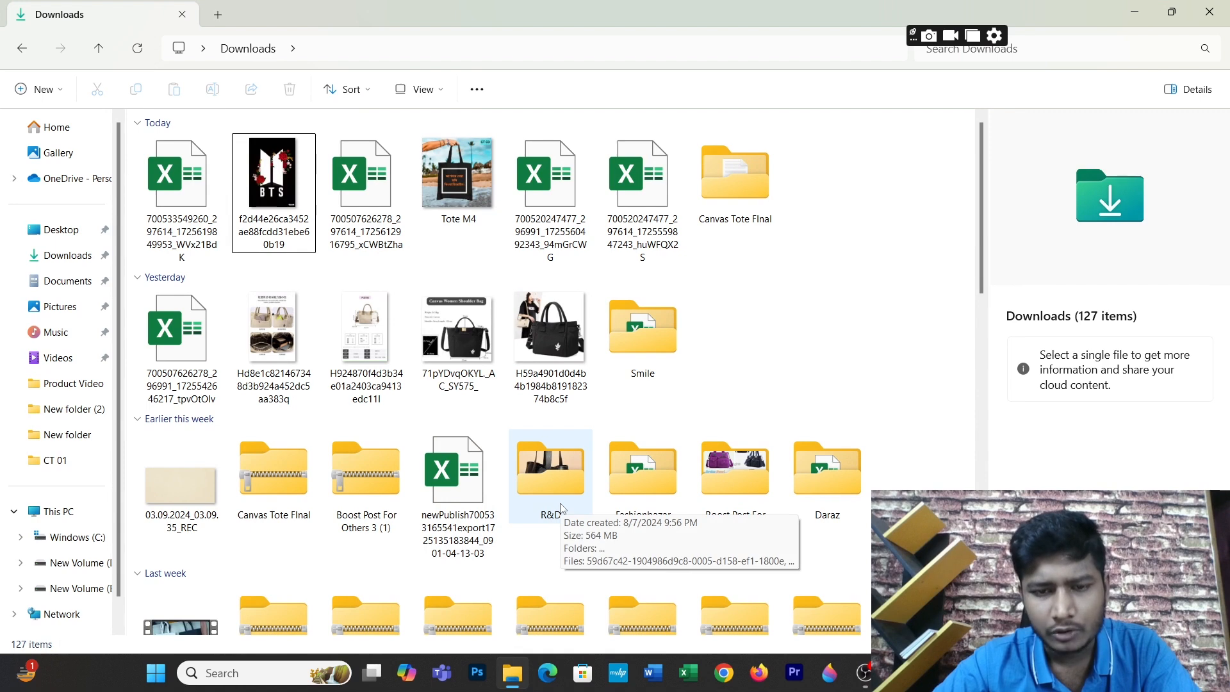
{"action": "double_click", "coordinate": [719, 216]}
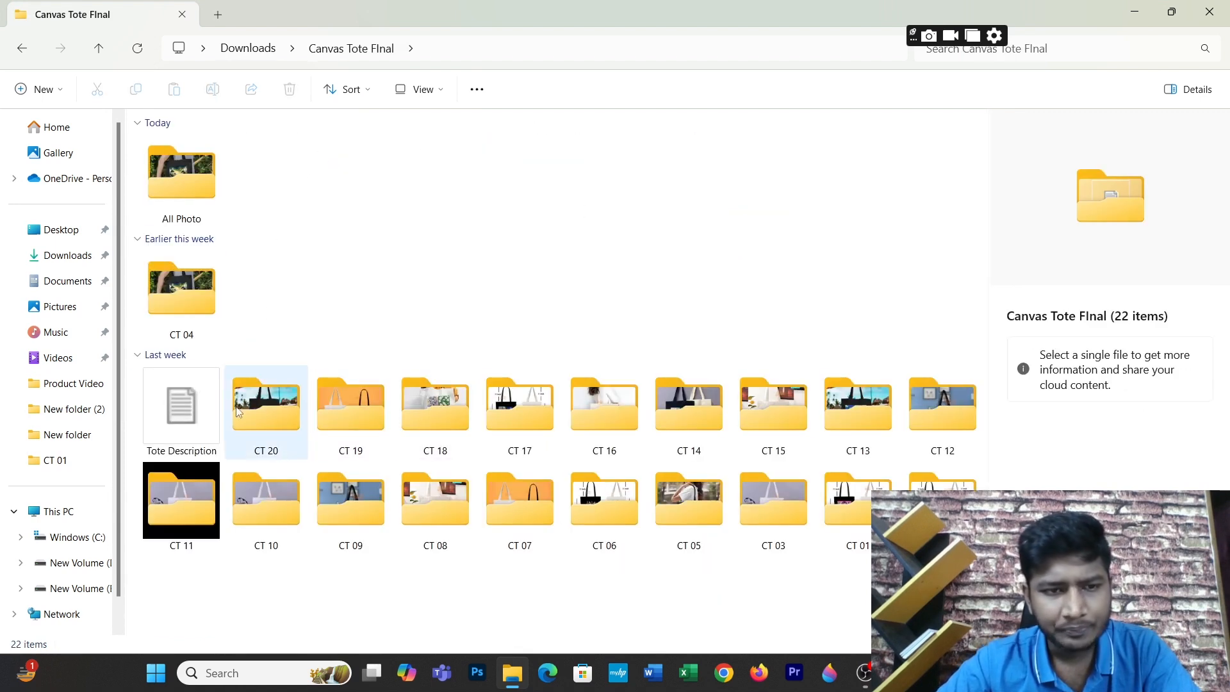
{"action": "double_click", "coordinate": [187, 158]}
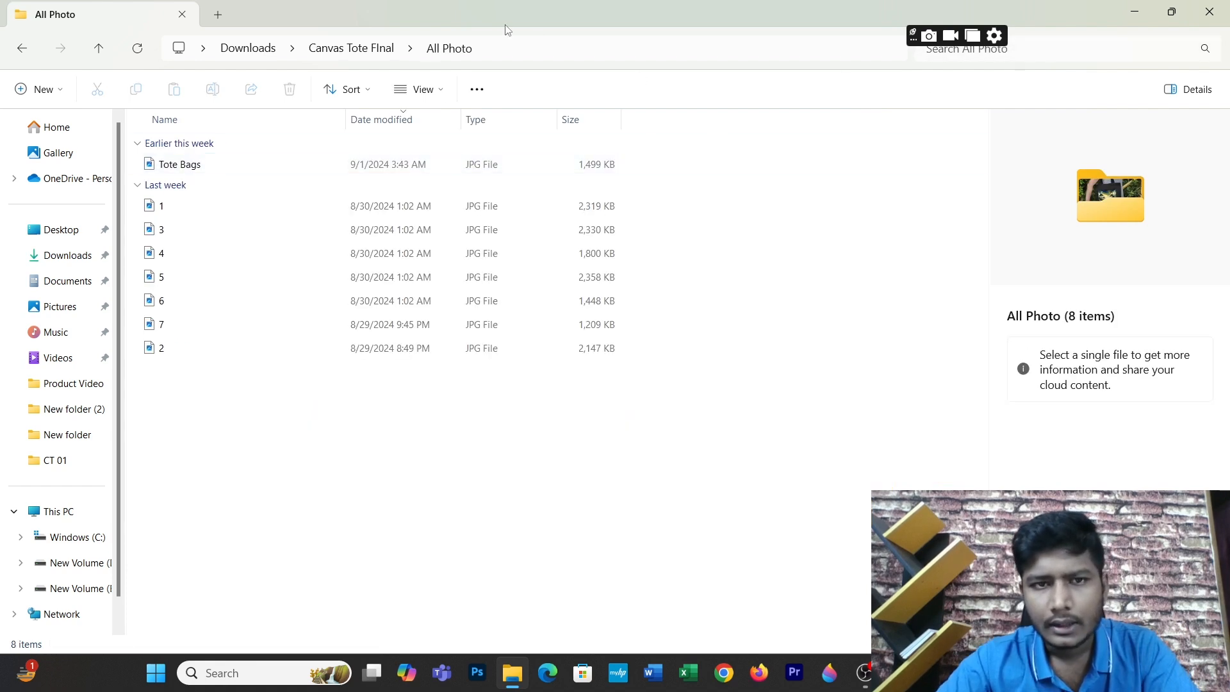
{"action": "left_click", "coordinate": [417, 93]}
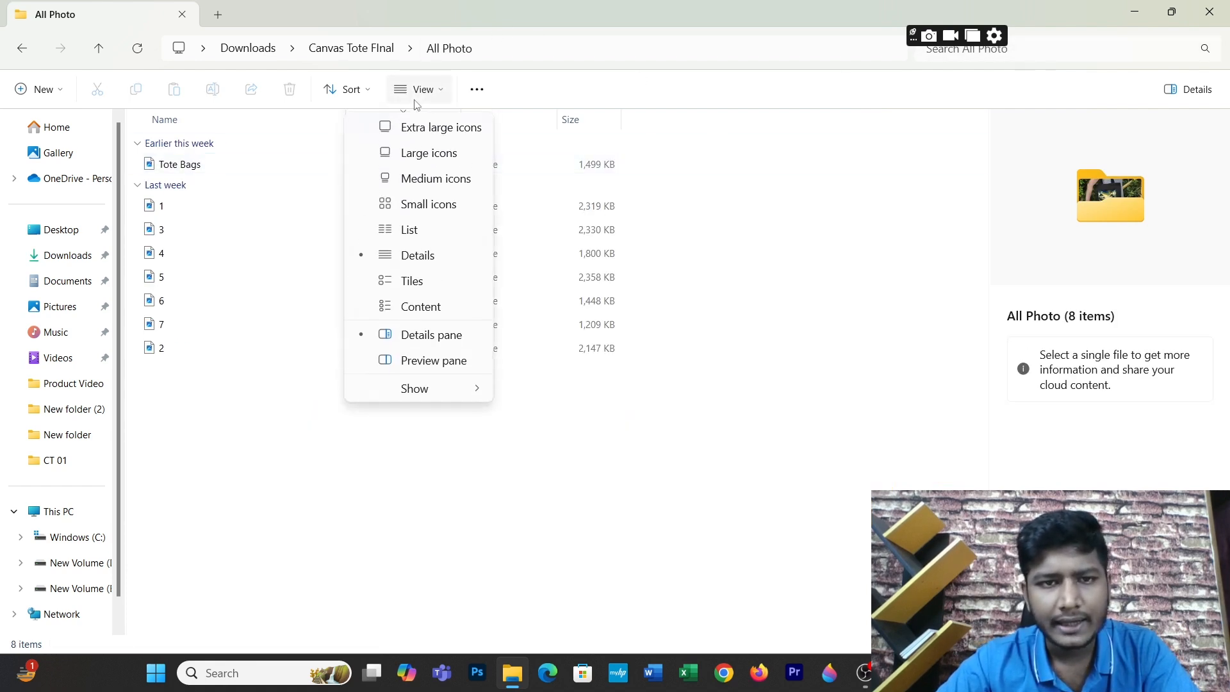
{"action": "left_click", "coordinate": [410, 151]}
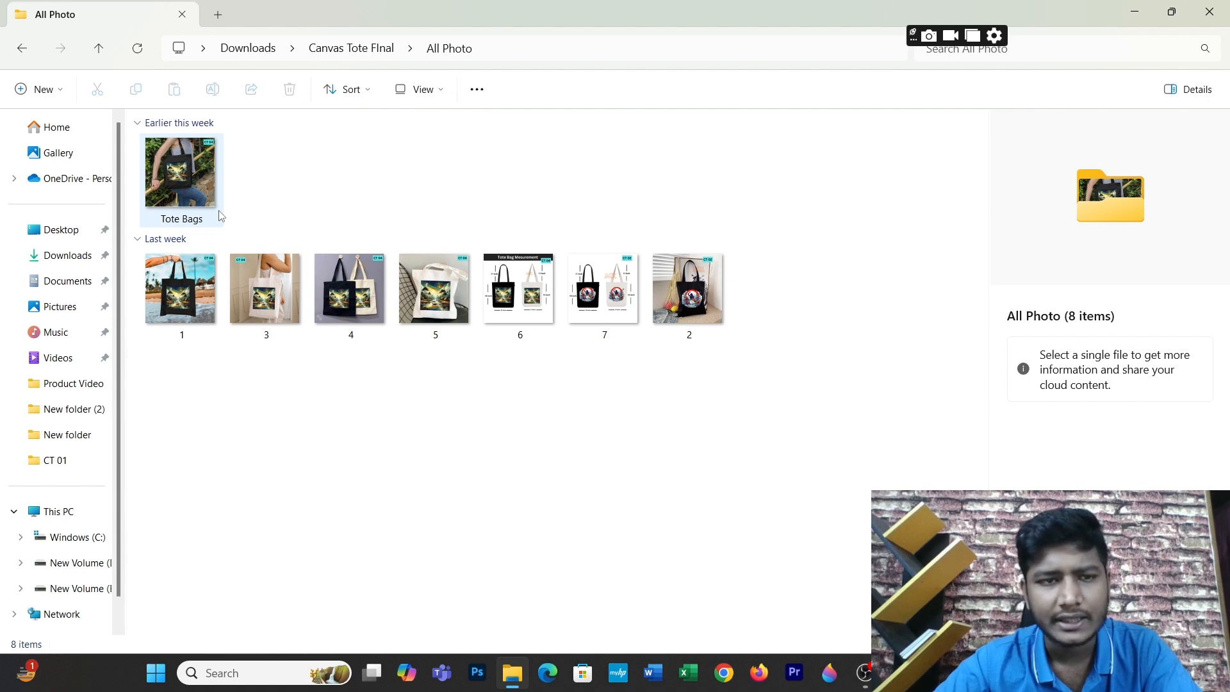
Step: Open the CT 20 folder in Canvas Tote FInal and view product photos 4 and 5 in the image viewer
{"action": "left_click", "coordinate": [22, 47]}
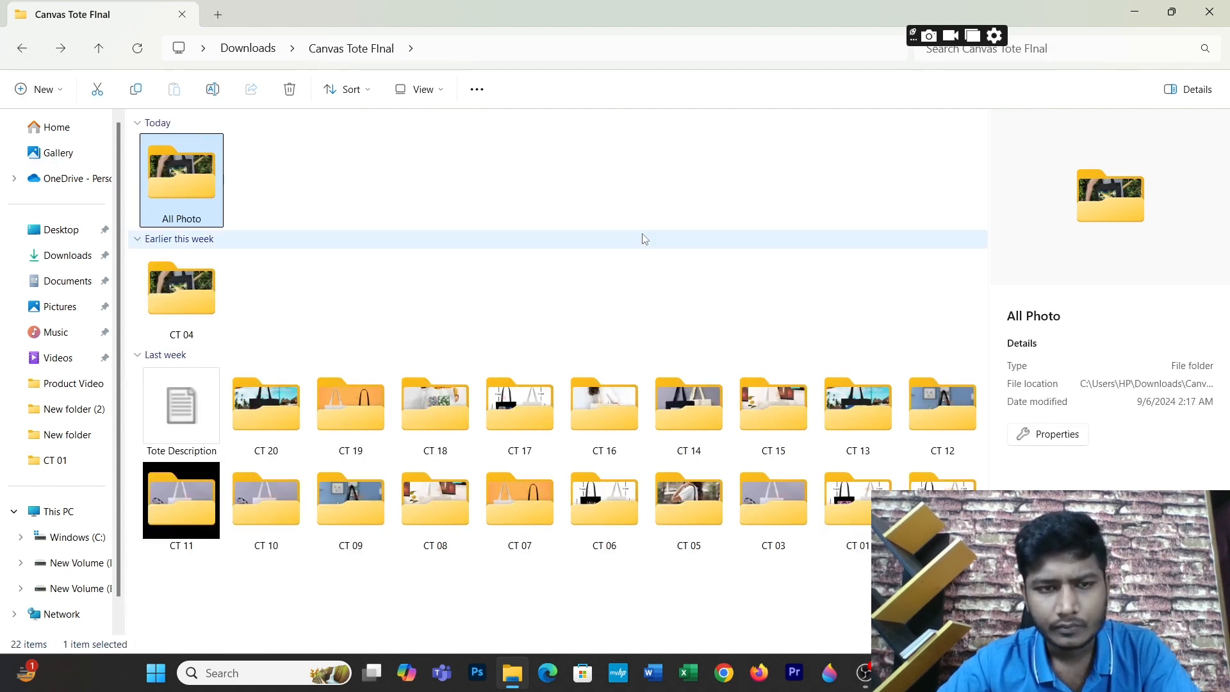
{"action": "double_click", "coordinate": [271, 405]}
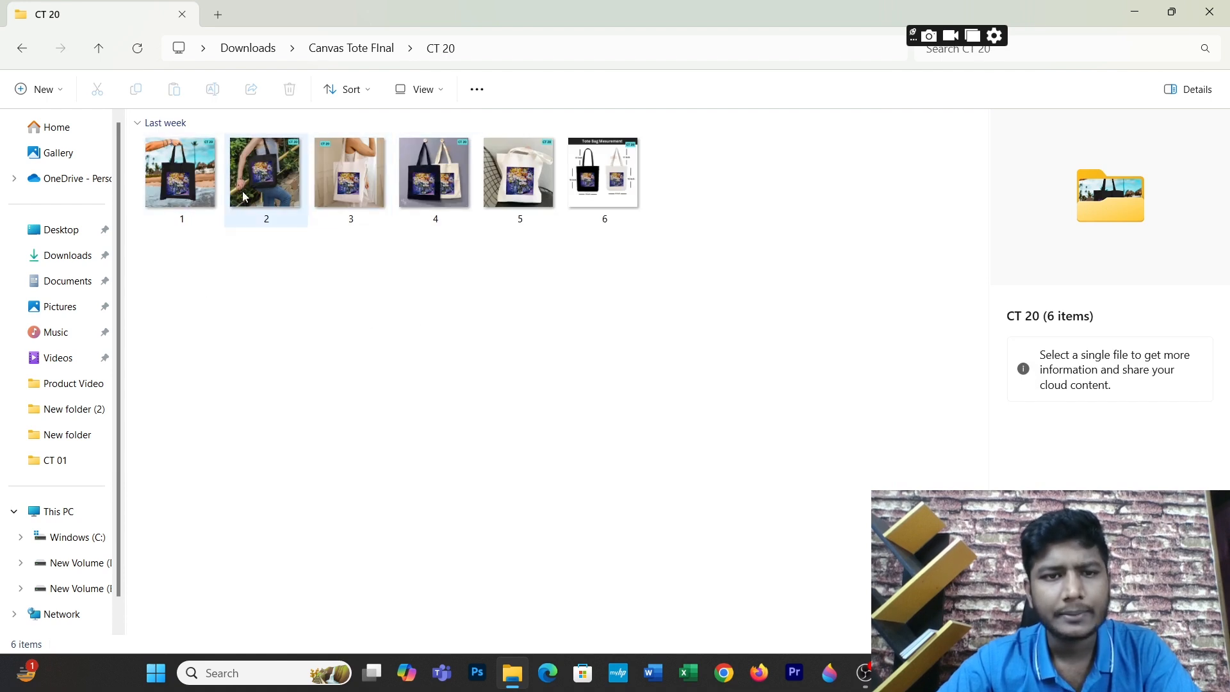
{"action": "left_click", "coordinate": [429, 186]}
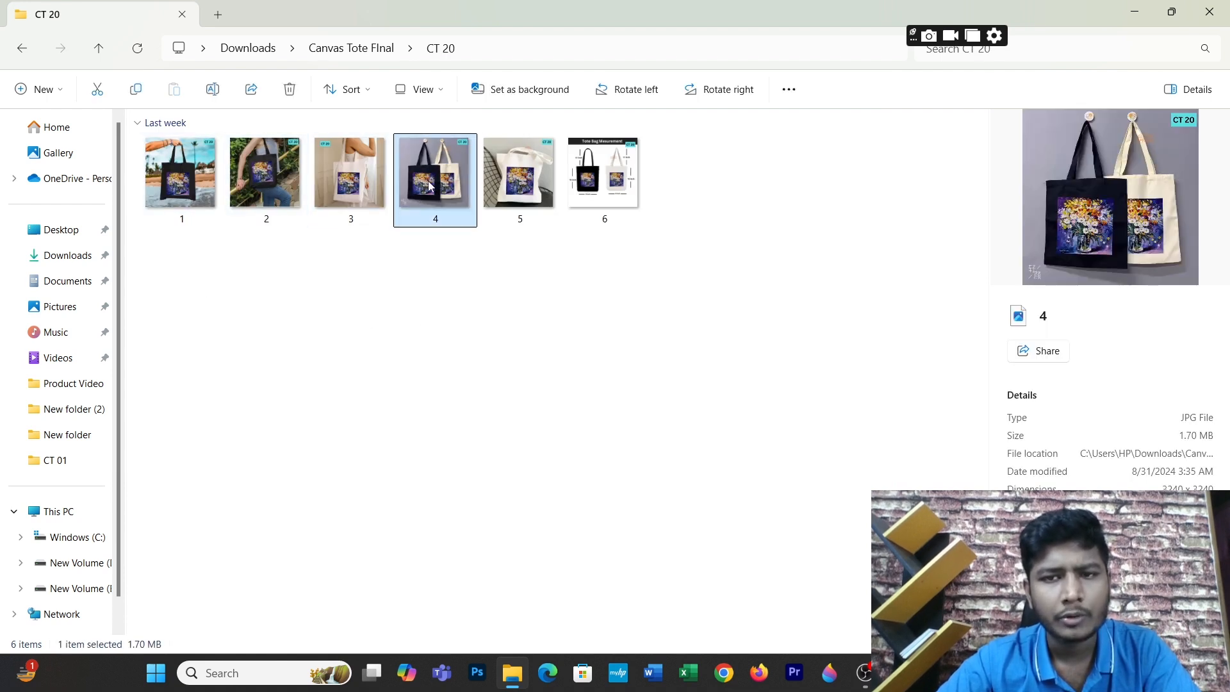
{"action": "double_click", "coordinate": [428, 186]}
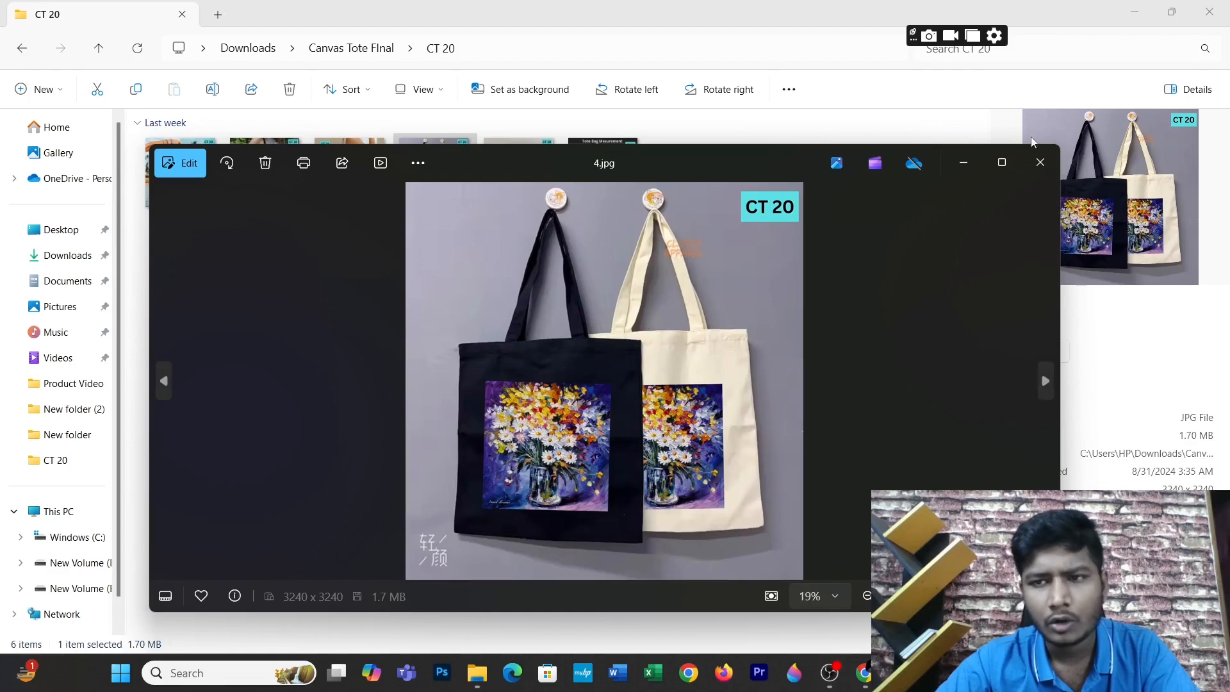
{"action": "left_click", "coordinate": [1041, 163]}
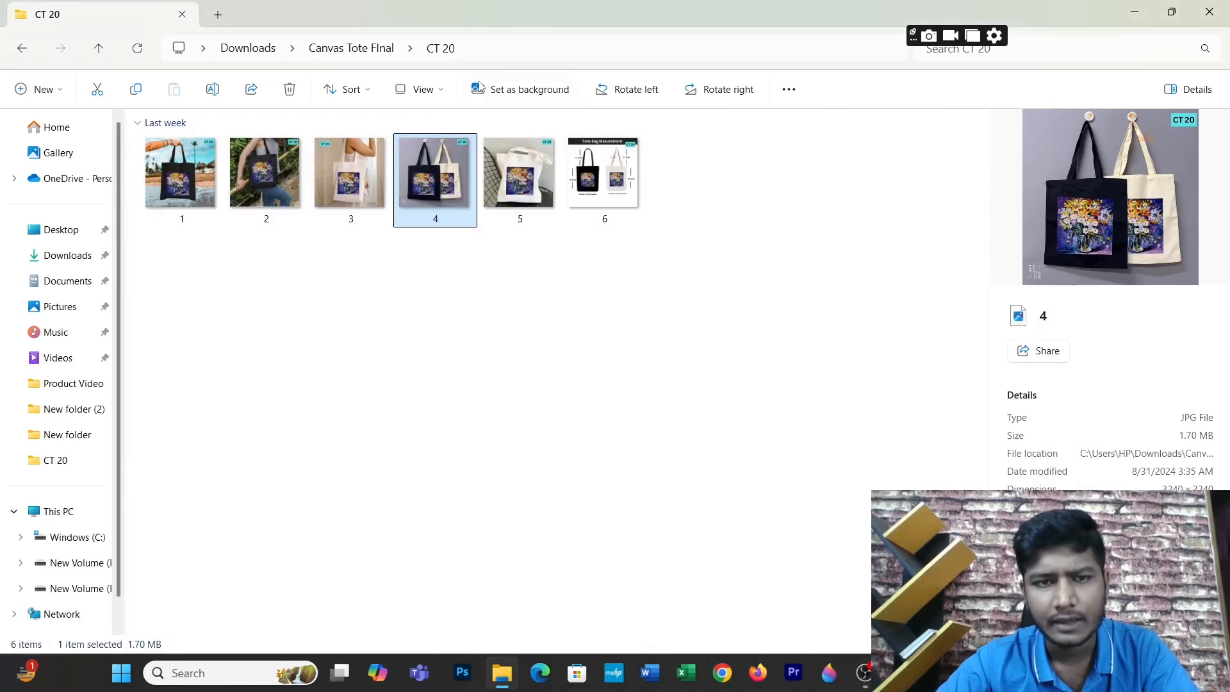
{"action": "double_click", "coordinate": [522, 183]}
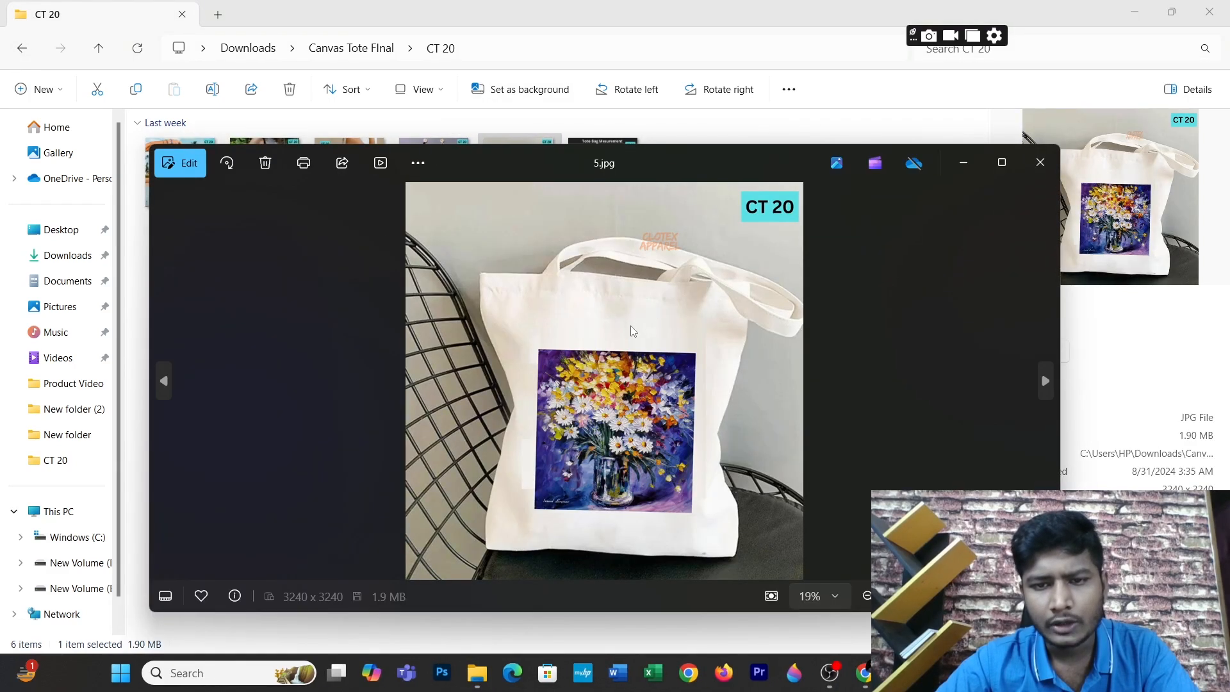
{"action": "scroll", "coordinate": [631, 325], "scroll_direction": "up", "scroll_amount": 2}
{"action": "scroll", "coordinate": [632, 328], "scroll_direction": "down", "scroll_amount": 2}
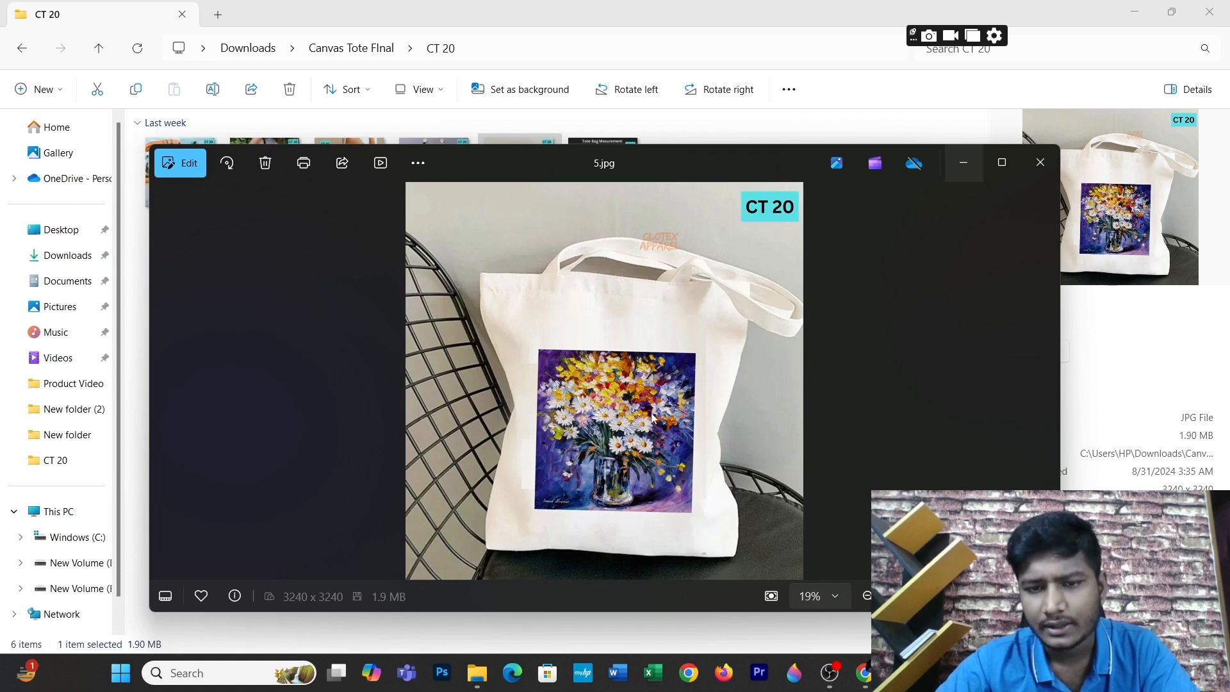
{"action": "left_click", "coordinate": [1039, 164]}
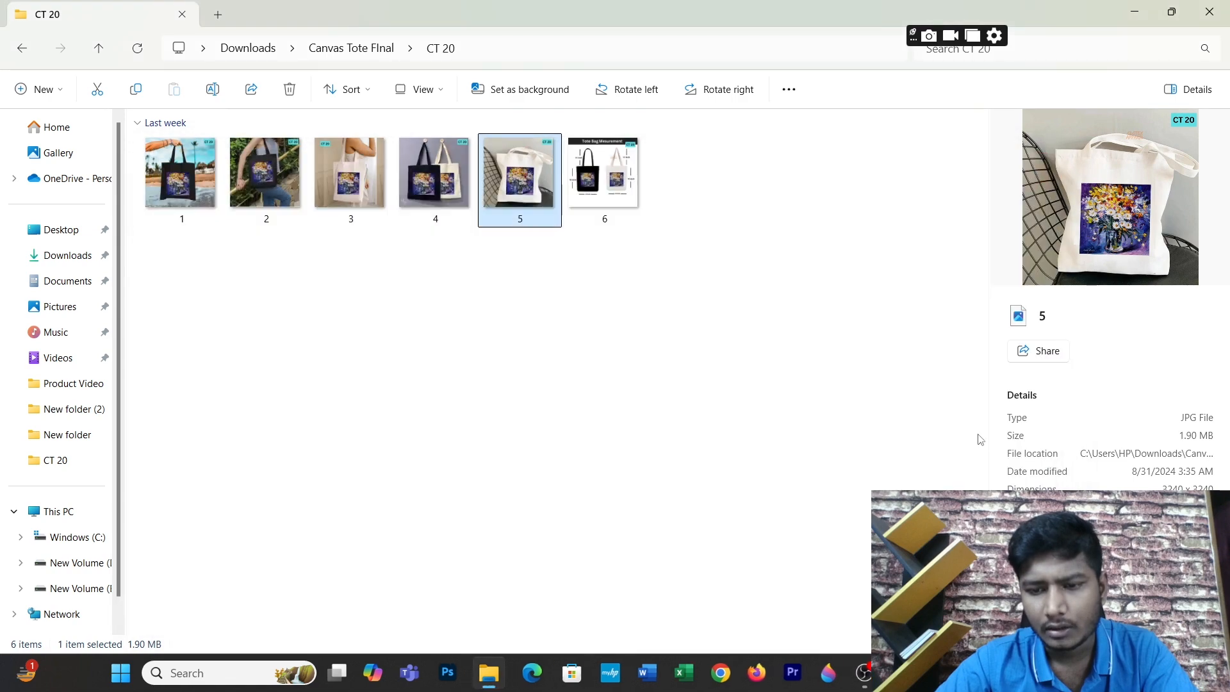
Step: Switch to the Business Point BD Facebook group and read the full caption of the DTF Printed Women Canvas Tote Bag video post
{"action": "left_click", "coordinate": [900, 673]}
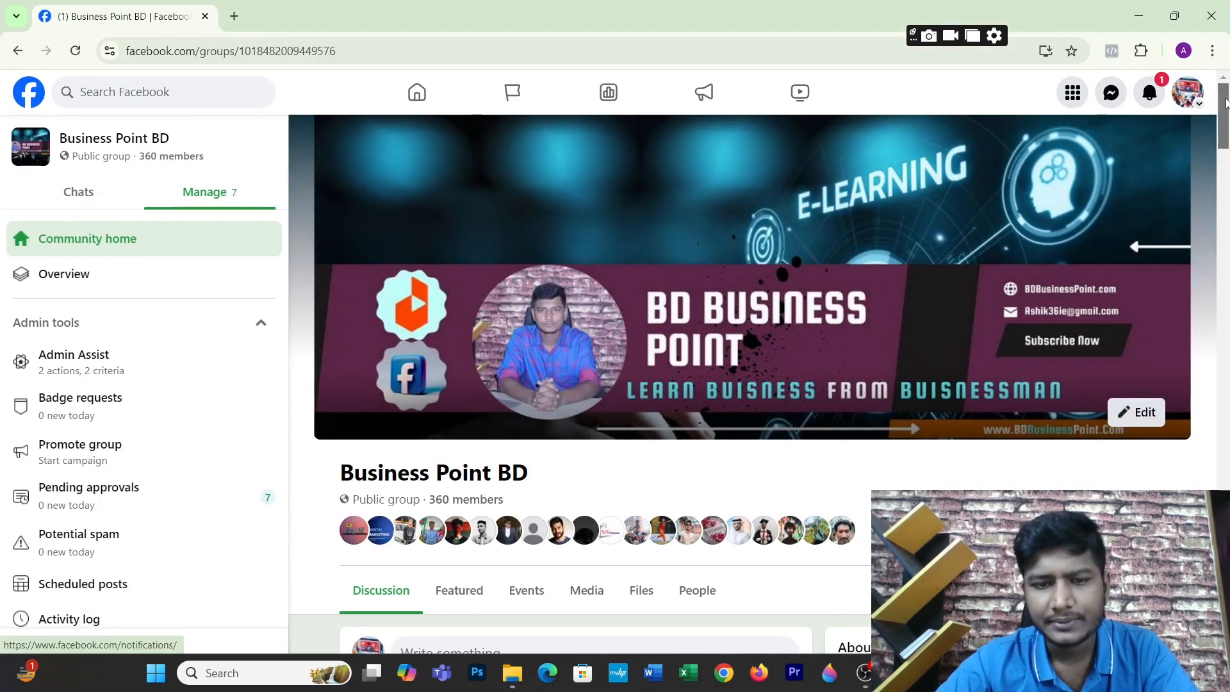
{"action": "left_click_drag", "start_coordinate": [1225, 103], "coordinate": [1222, 217]}
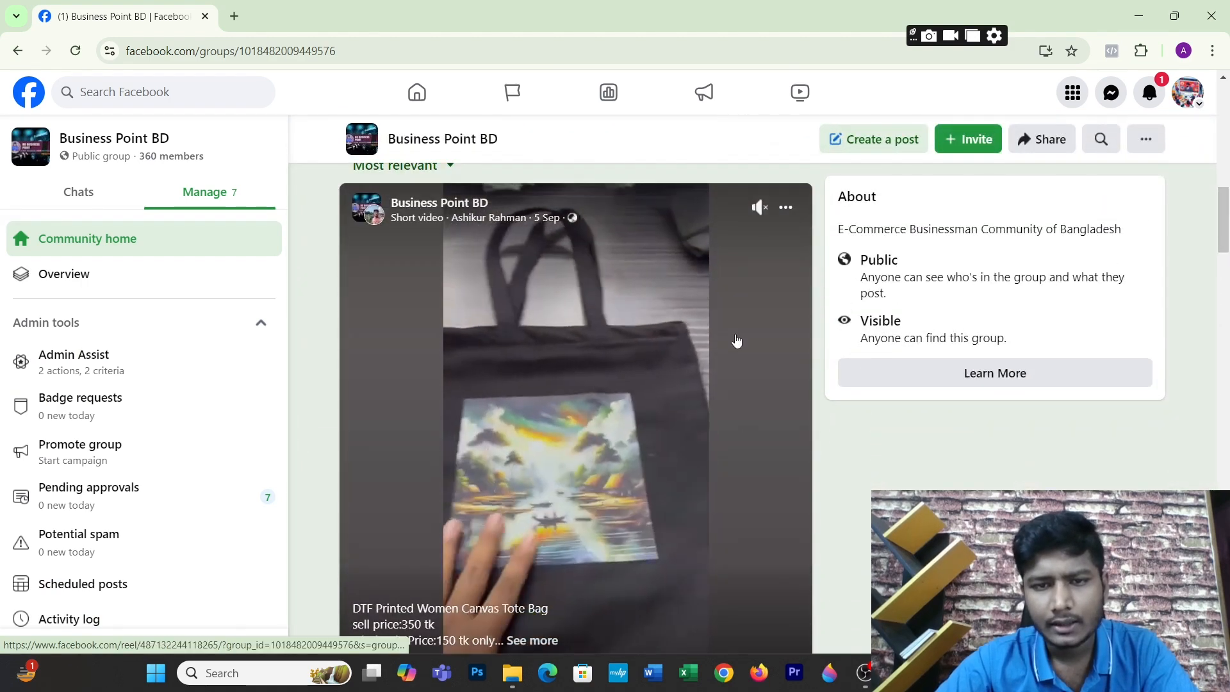
{"action": "scroll", "coordinate": [568, 522], "scroll_direction": "down", "scroll_amount": 2}
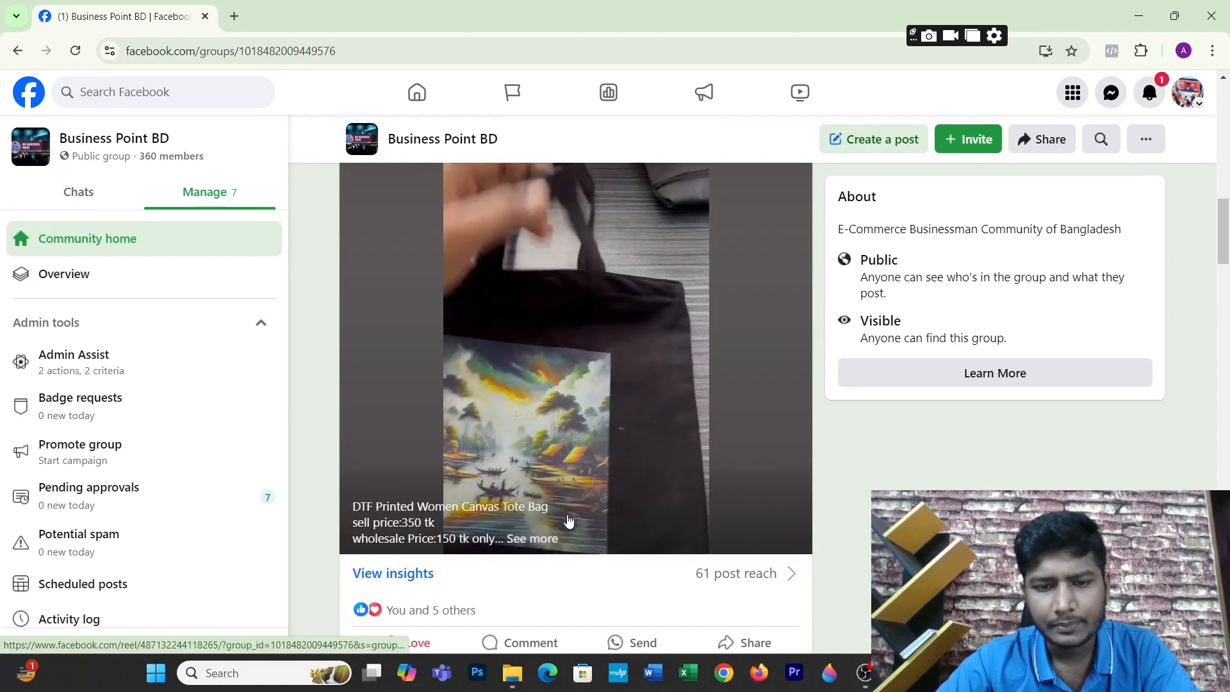
{"action": "left_click", "coordinate": [540, 538]}
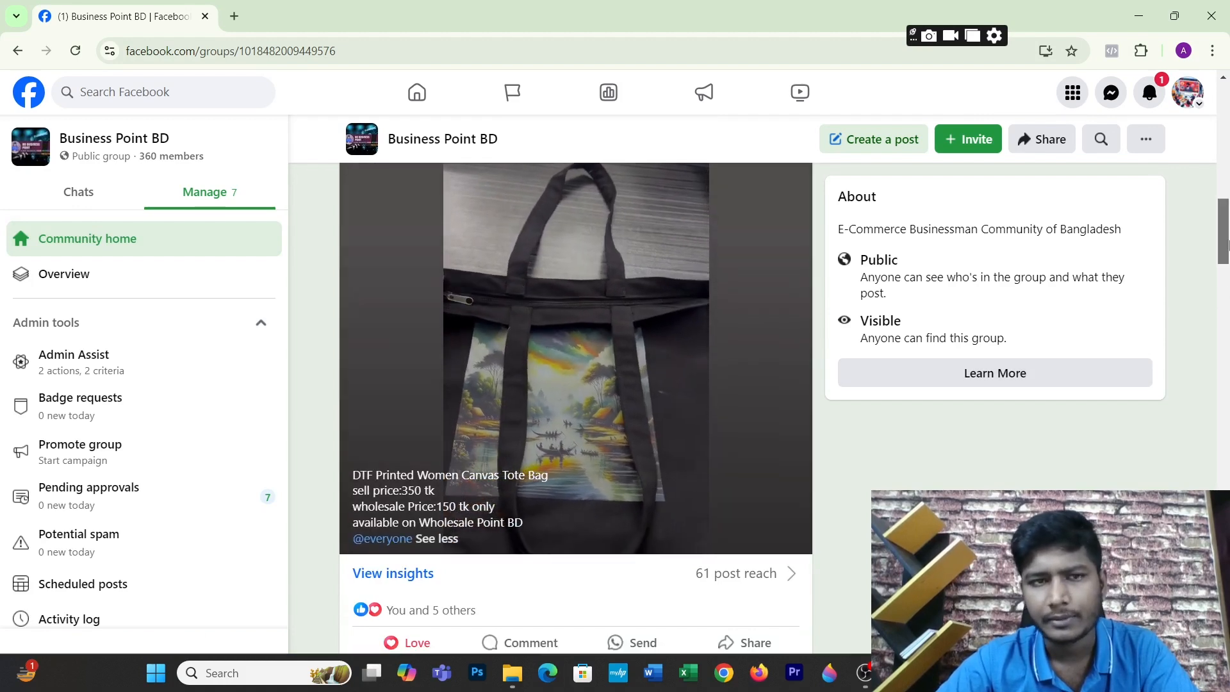
{"action": "left_click_drag", "start_coordinate": [1227, 246], "coordinate": [1225, 179]}
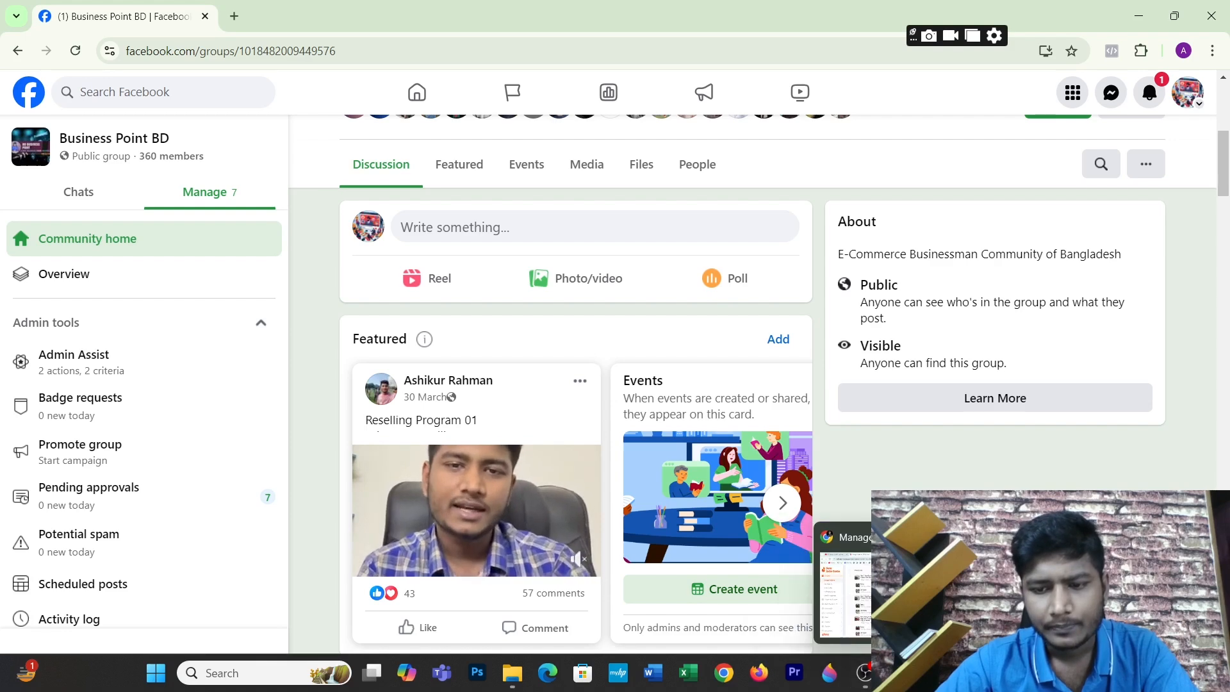
Step: Review the Manage Products page in Daraz Seller Center and return to the Canvas Tote FInal folder in File Explorer
{"action": "left_click", "coordinate": [899, 673]}
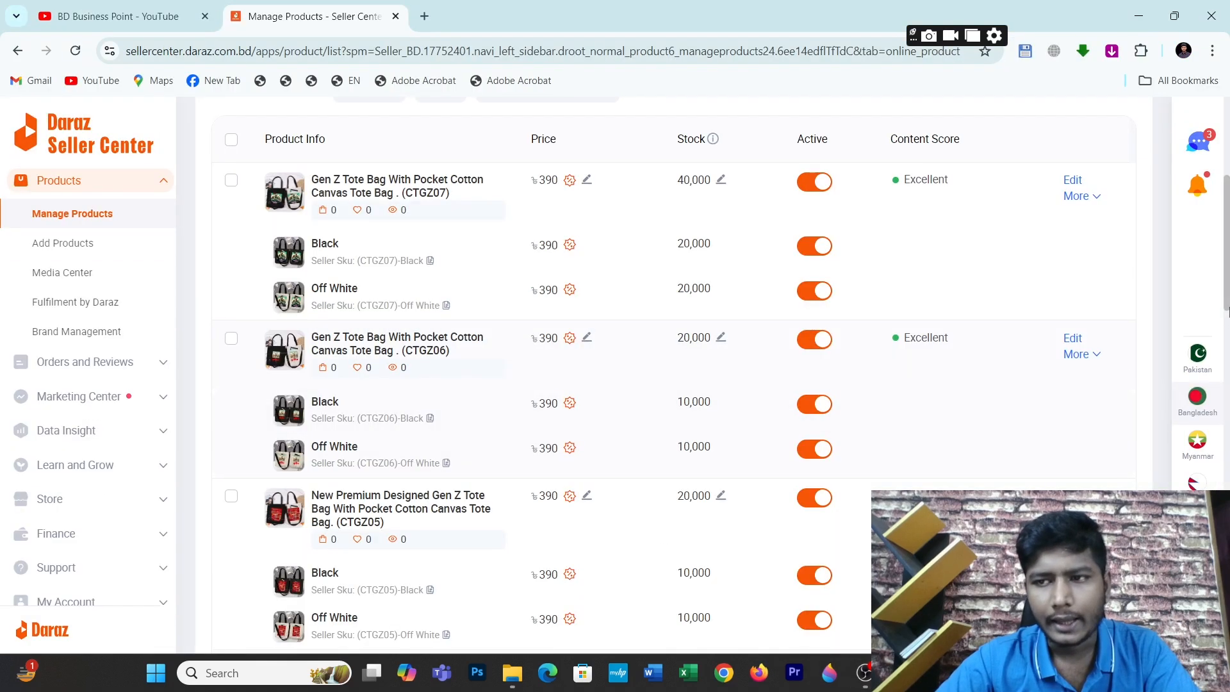
{"action": "scroll", "coordinate": [915, 387], "scroll_direction": "up", "scroll_amount": 5}
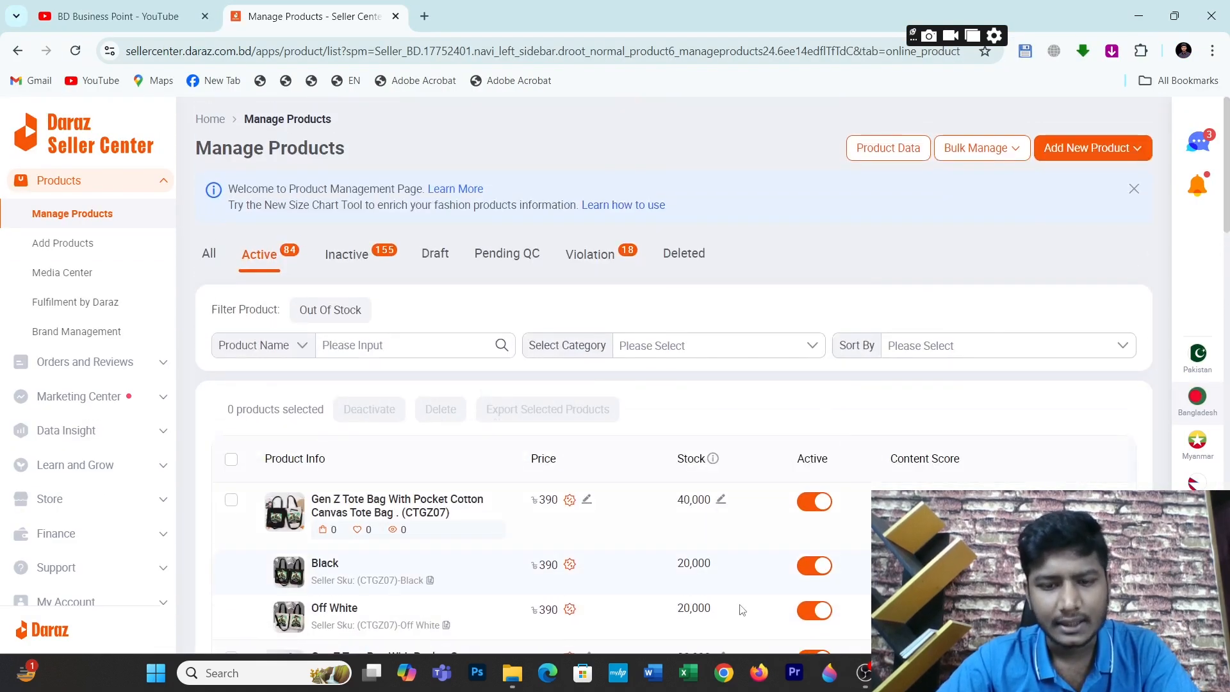
{"action": "left_click", "coordinate": [513, 673]}
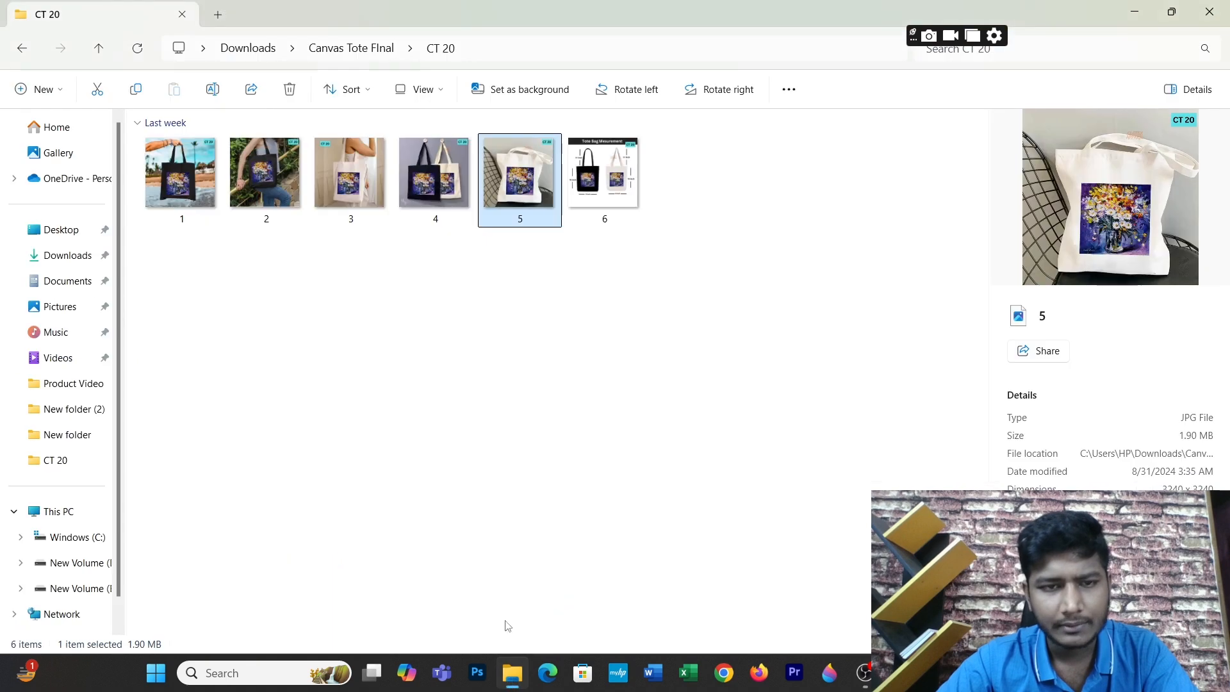
{"action": "left_click", "coordinate": [22, 48]}
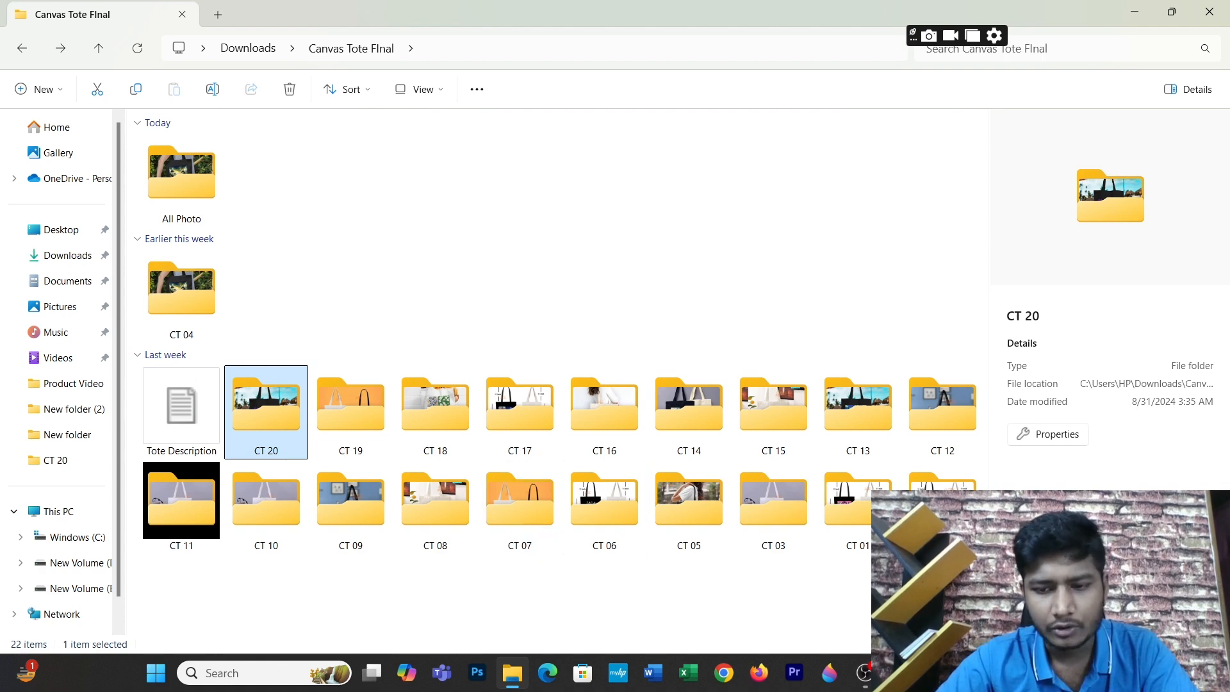
Step: Switch back to Daraz Seller Center and open a blank Add Product form from the Manage Products page
{"action": "left_click", "coordinate": [900, 673]}
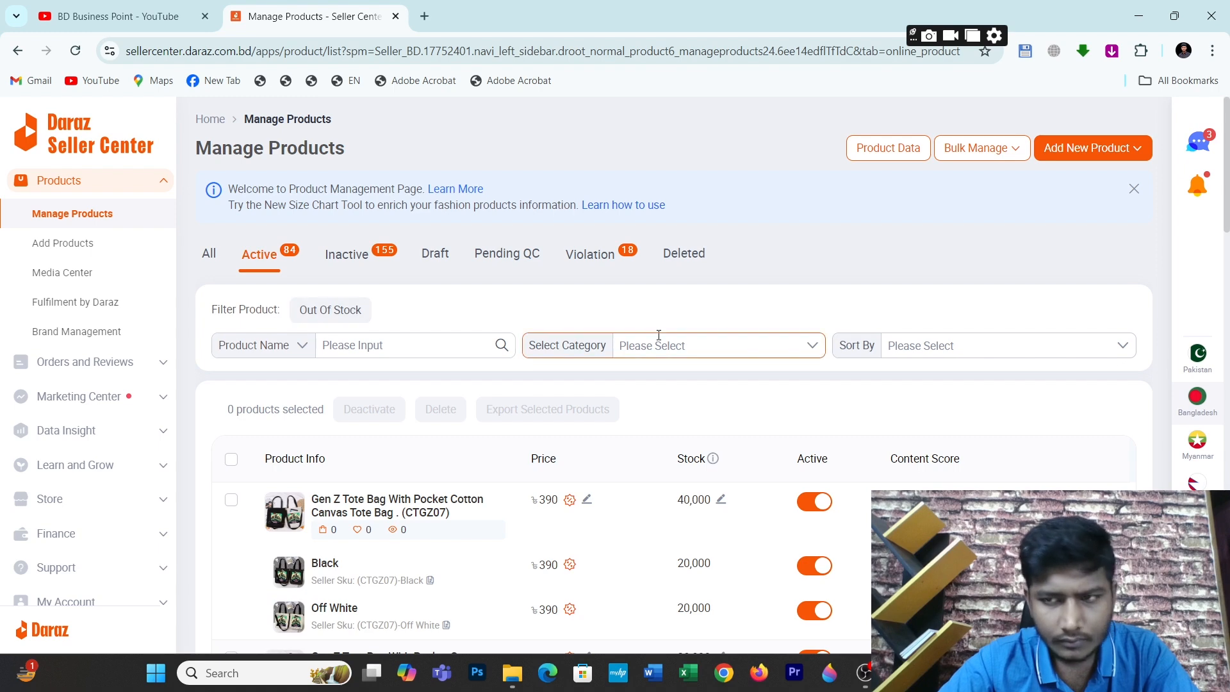
{"action": "mouse_move", "coordinate": [1228, 229]}
{"action": "left_mouse_down"}
{"action": "mouse_move", "coordinate": [1229, 239]}
{"action": "mouse_move", "coordinate": [1227, 218]}
{"action": "left_mouse_up"}
{"action": "left_click", "coordinate": [1070, 153]}
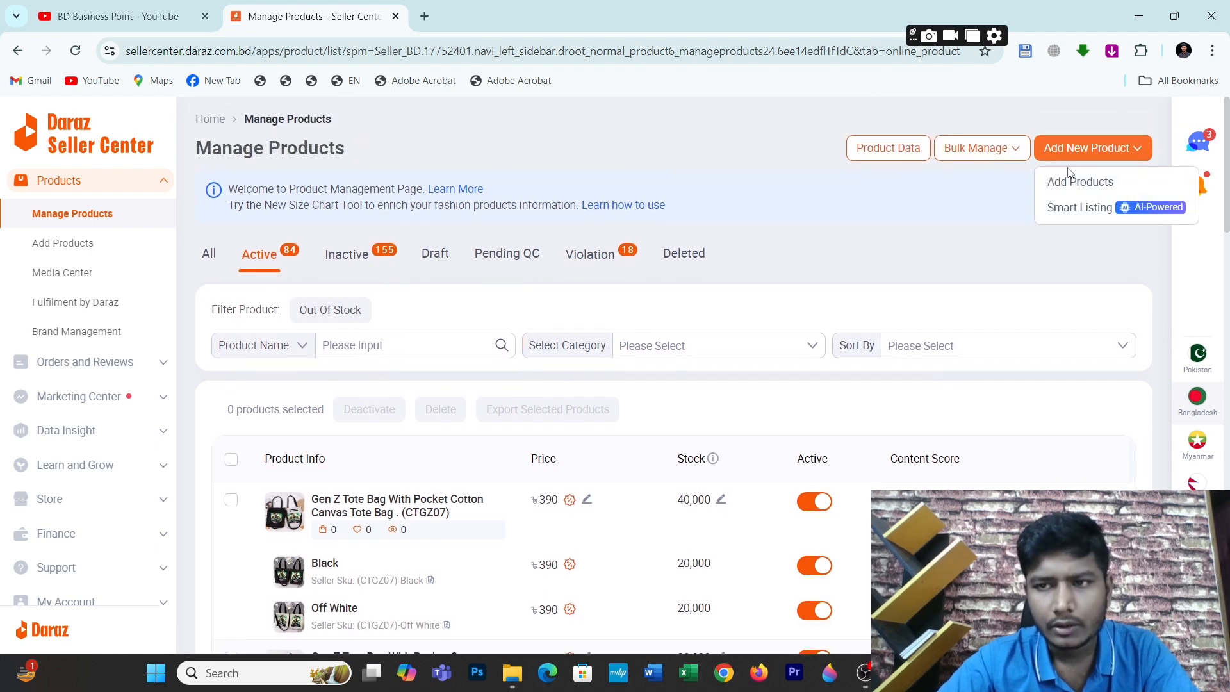
{"action": "left_click", "coordinate": [1065, 182]}
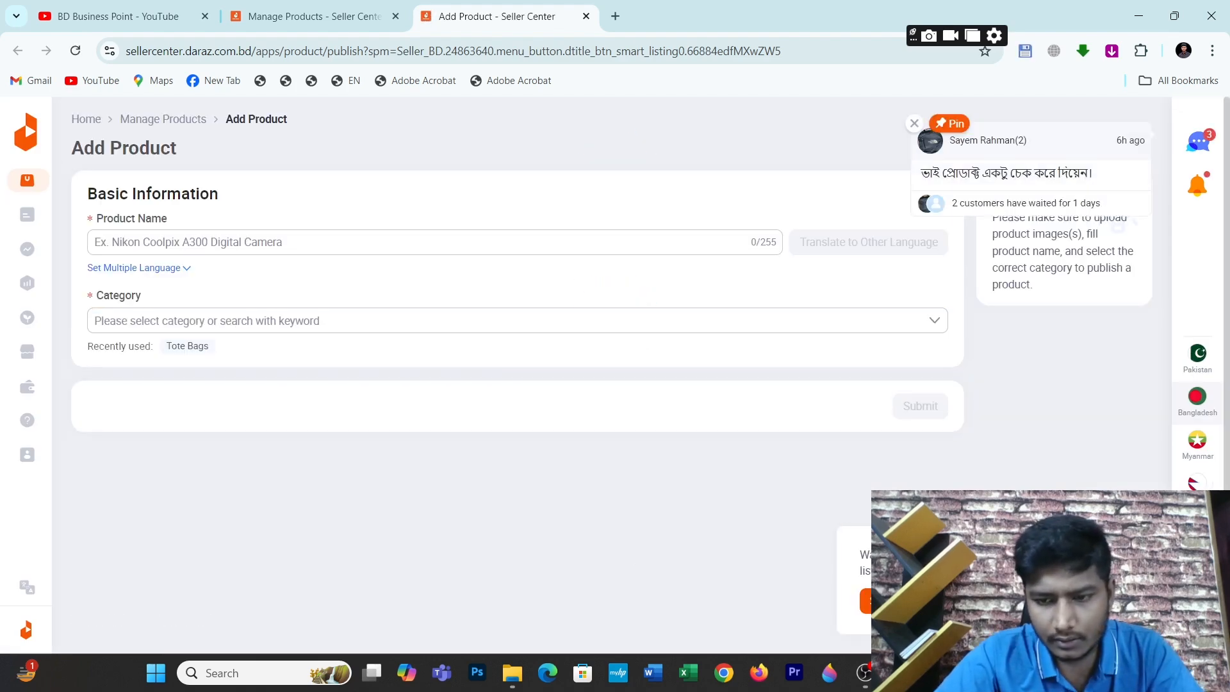
Step: Fill in the product name with the "S&A Beautiful Women Empowerment Designed Cotton Canvas Tote Bag With Zipper" title from the Notepad description
{"action": "key", "text": "alt+Tab"}
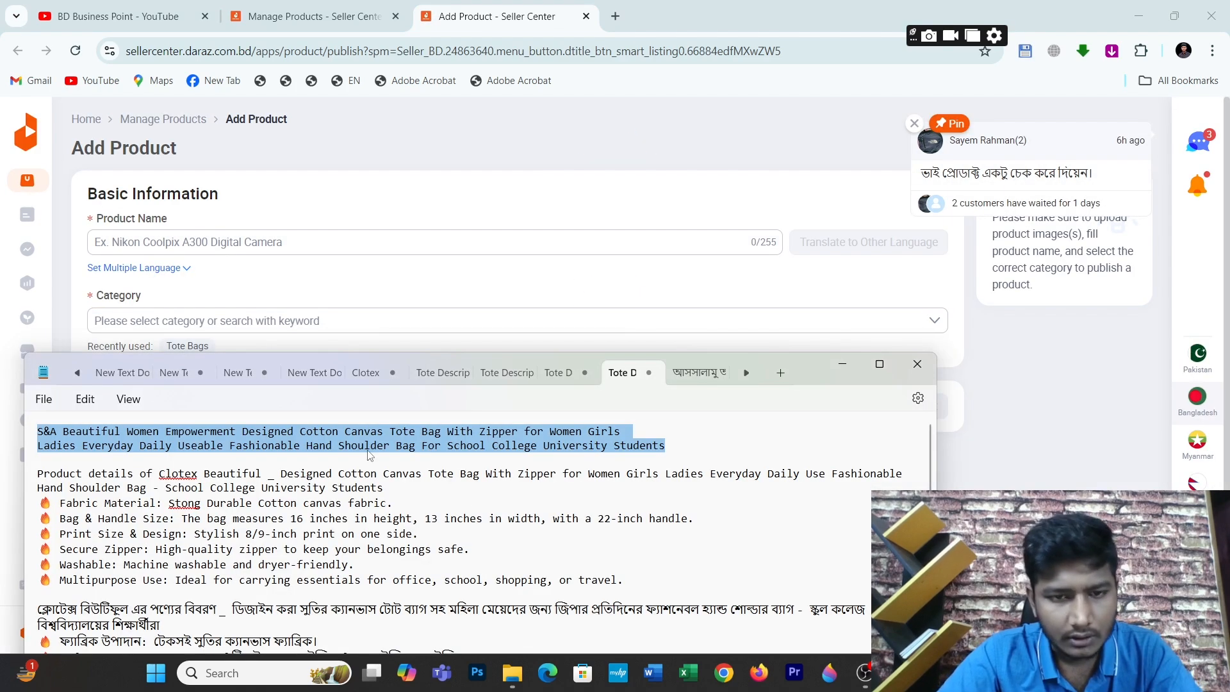
{"action": "left_click", "coordinate": [832, 359]}
{"action": "left_click", "coordinate": [276, 241]}
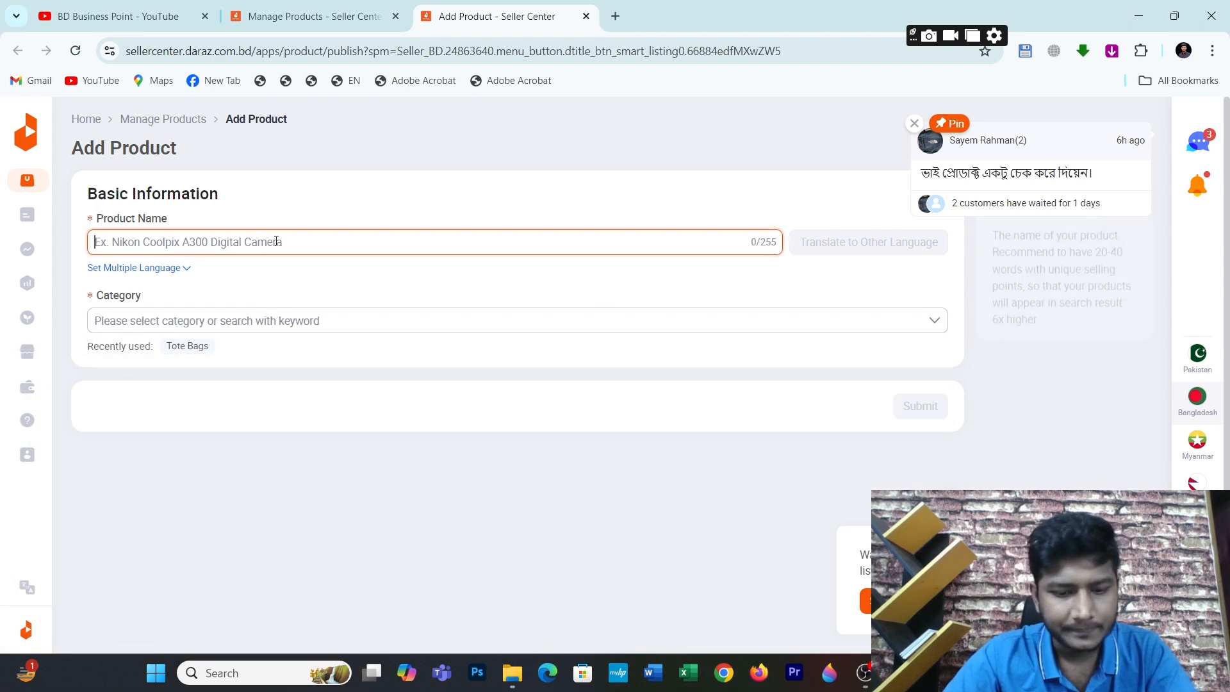
{"action": "type", "text": "S&A Beautiful Women Empowerment Designed Cotton Canvas Tote Bag With Zipper for Women Girls  Ladies Everyday Daily Useable Fashionable Hand Shoulder Bag For School College University Students"}
{"action": "left_click_drag", "start_coordinate": [276, 241], "coordinate": [88, 250]}
{"action": "left_click", "coordinate": [198, 243]}
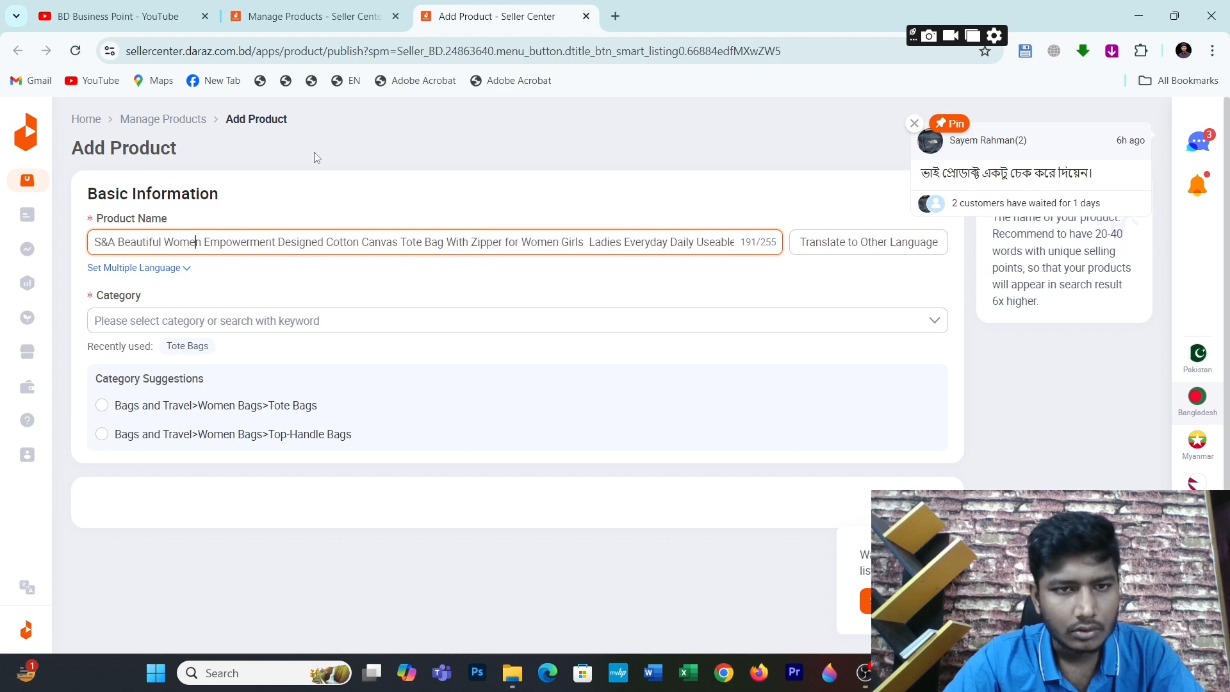
{"action": "left_click", "coordinate": [319, 155]}
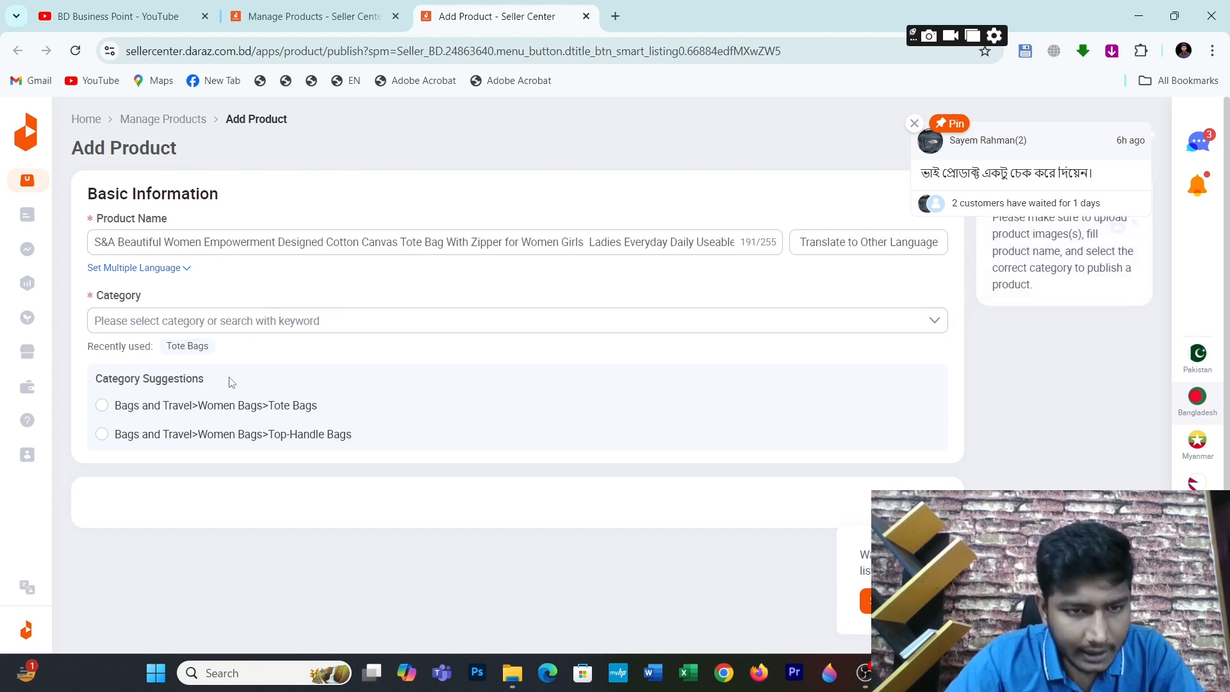
Step: Set the category to Bags and Travel > Women Bags > Tote Bags and upload photo 5 from the CT 01 folder as a product image
{"action": "left_click", "coordinate": [218, 413]}
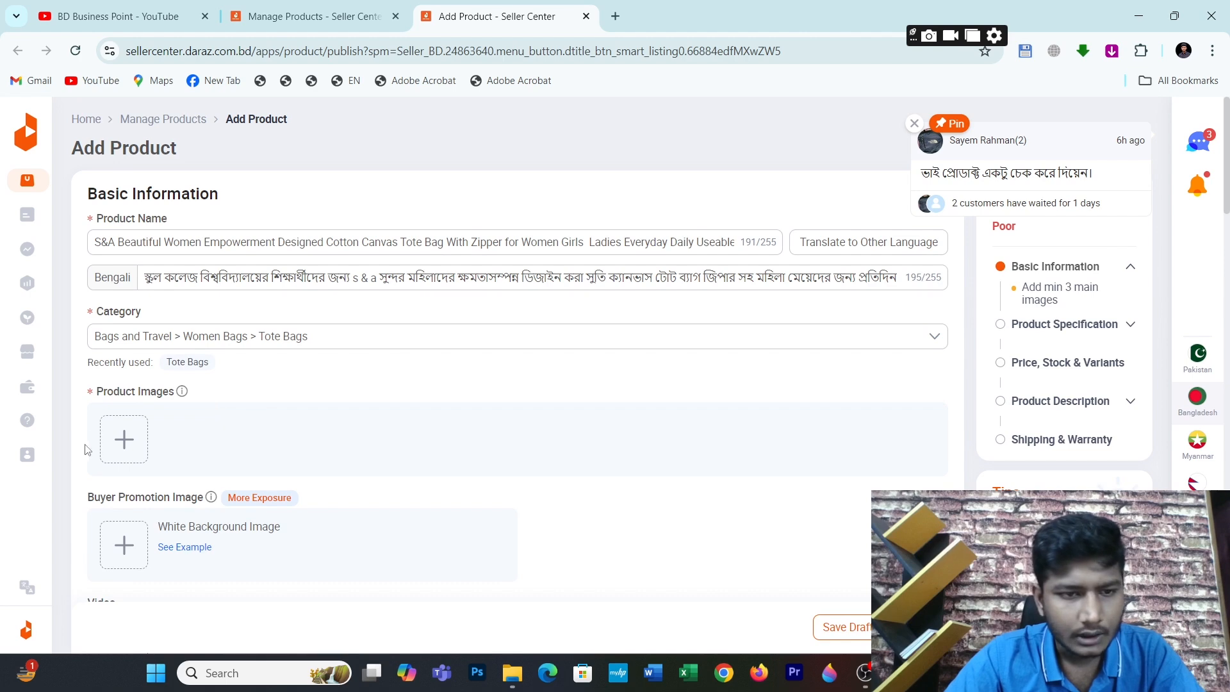
{"action": "mouse_move", "coordinate": [125, 441]}
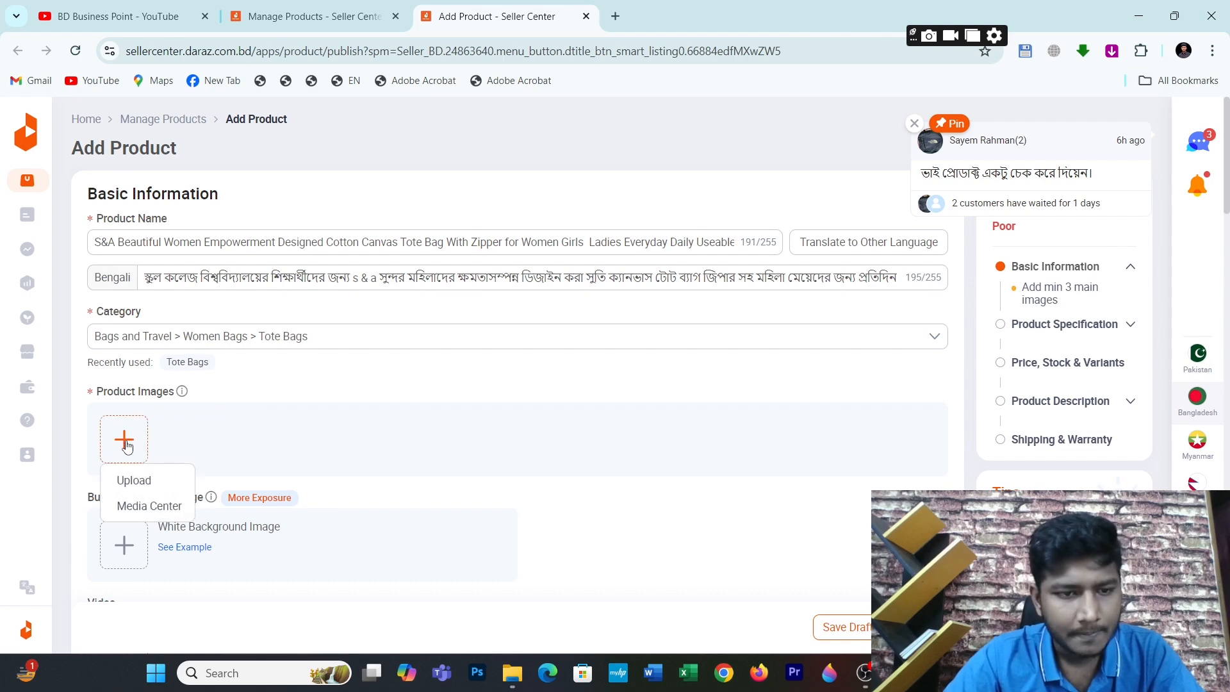
{"action": "left_click", "coordinate": [134, 480]}
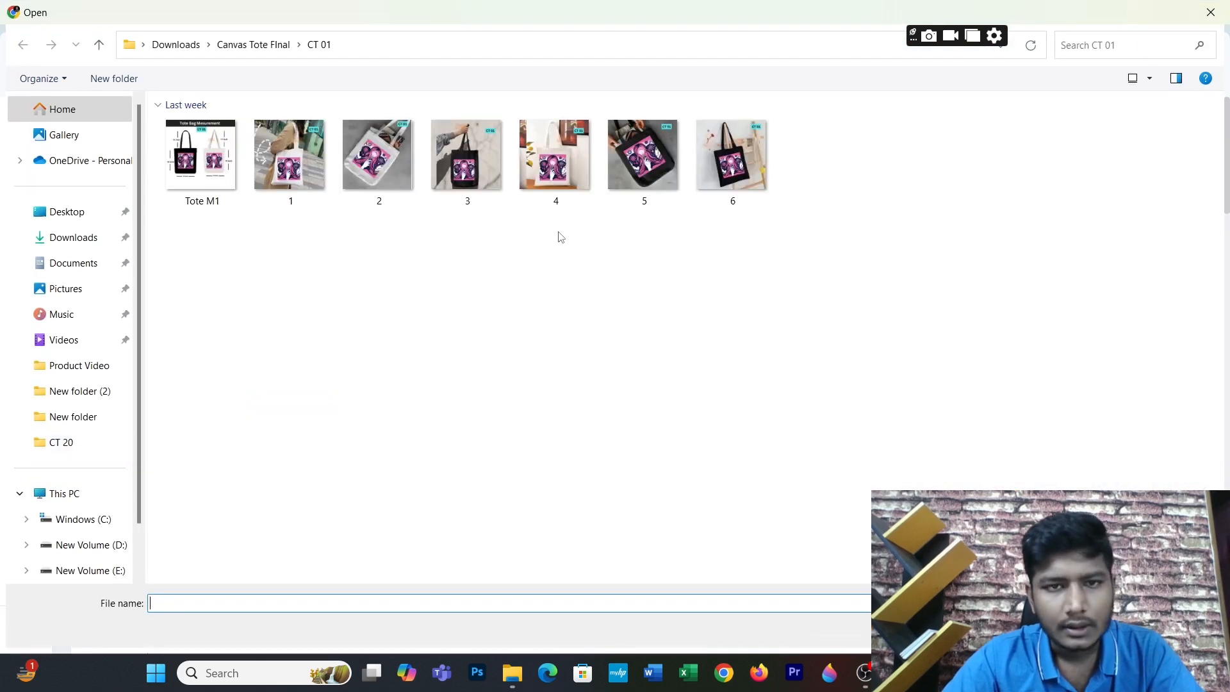
{"action": "left_click", "coordinate": [659, 161]}
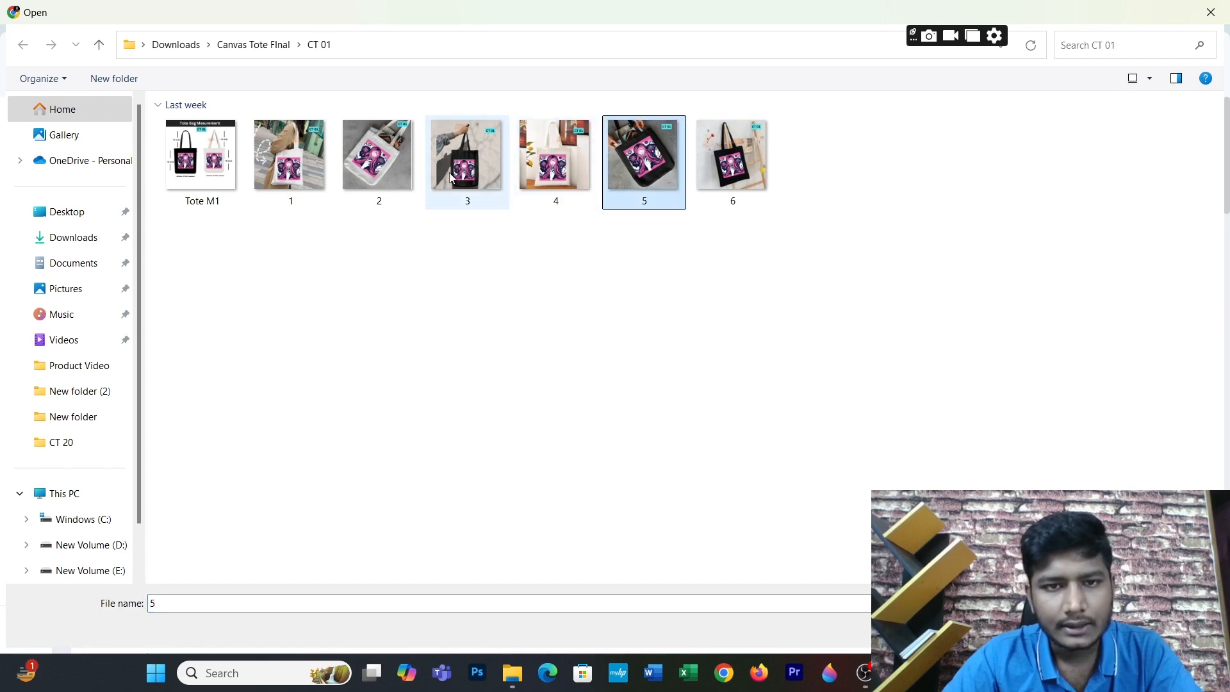
{"action": "left_click", "coordinate": [452, 178], "text": "ctrl"}
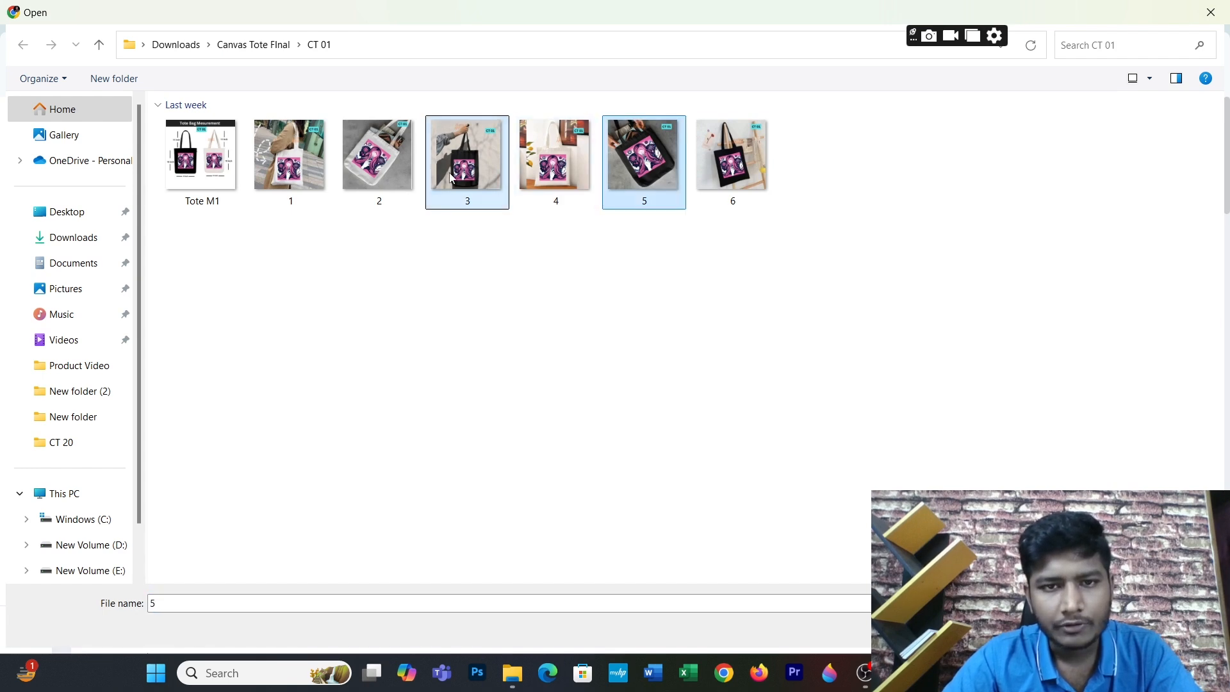
{"action": "left_click", "coordinate": [636, 177]}
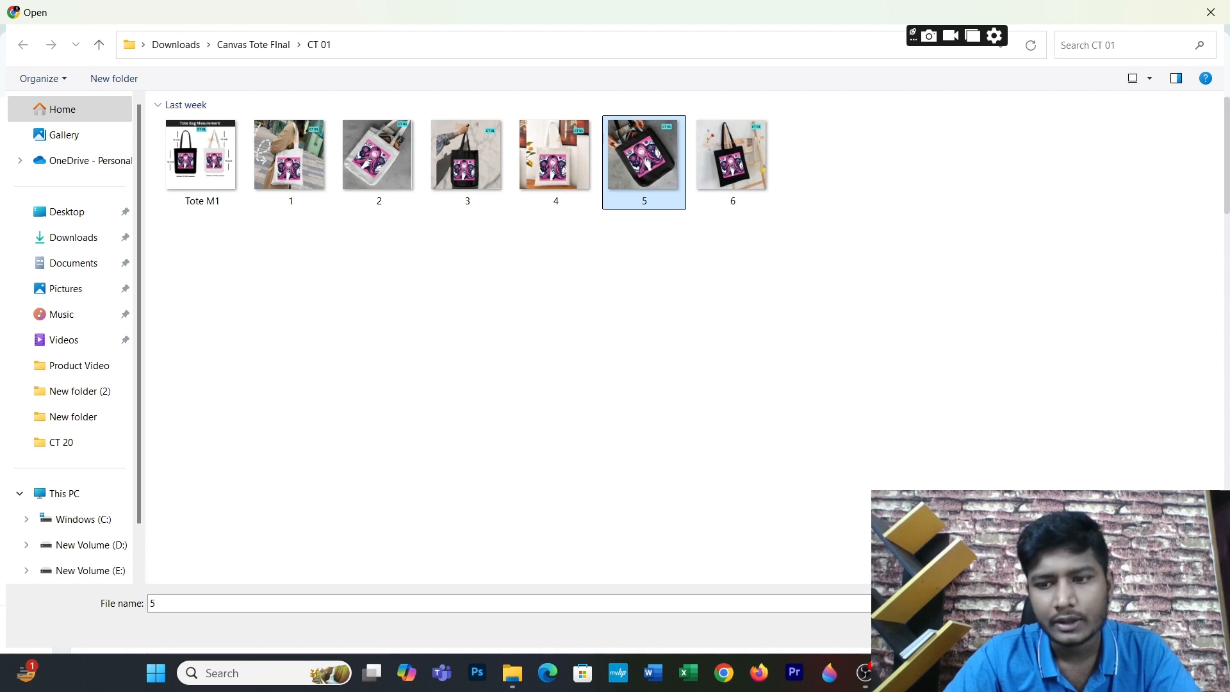
{"action": "key", "text": "Return"}
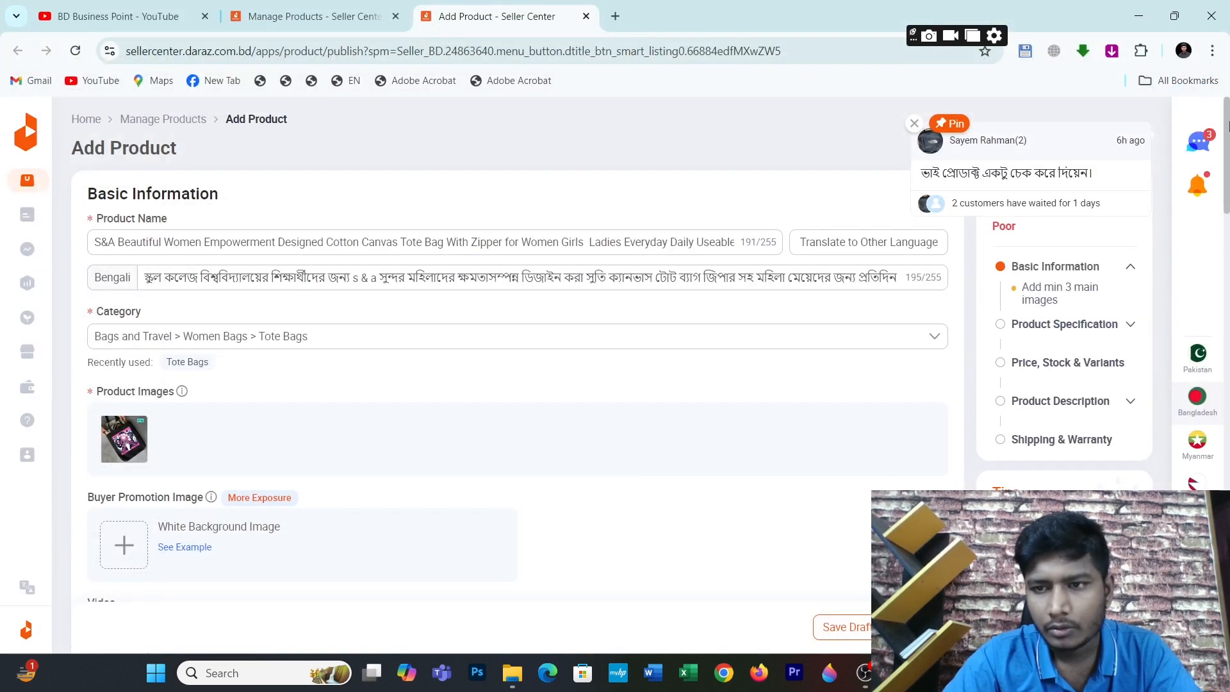
Step: Choose the Daraz tote bag video from the Downloads folder as the product's uploaded video
{"action": "scroll", "coordinate": [1227, 135], "scroll_direction": "down", "scroll_amount": 1}
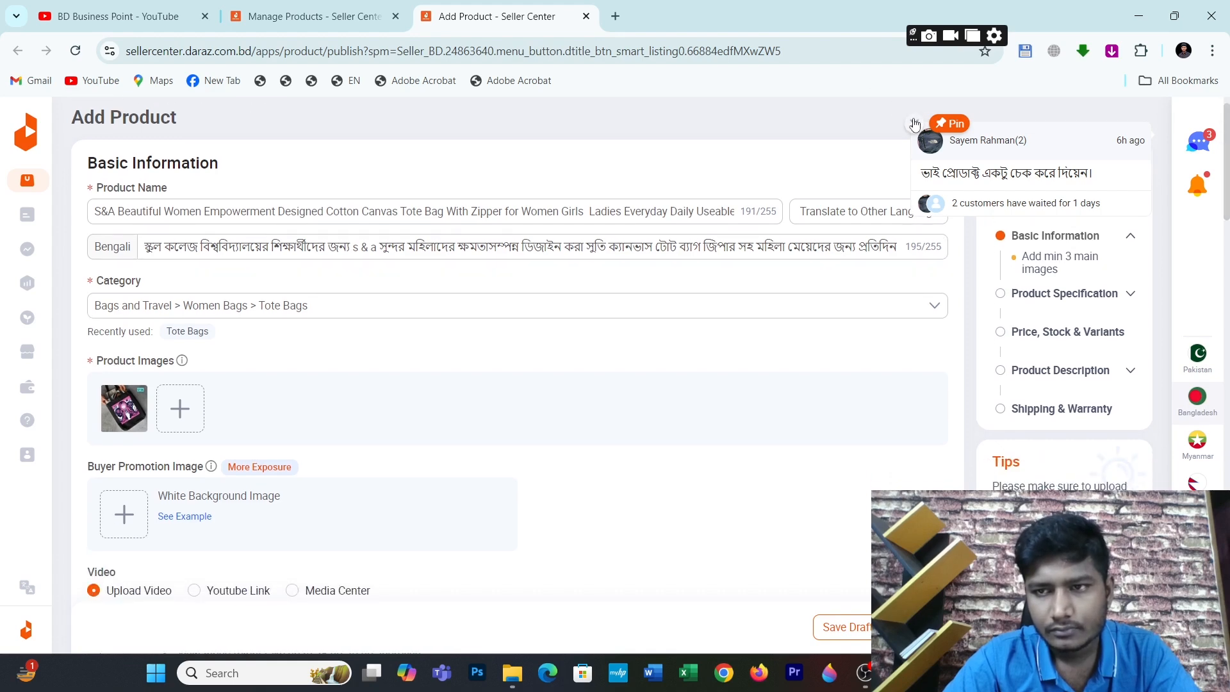
{"action": "scroll", "coordinate": [1227, 208], "scroll_direction": "down", "scroll_amount": 5}
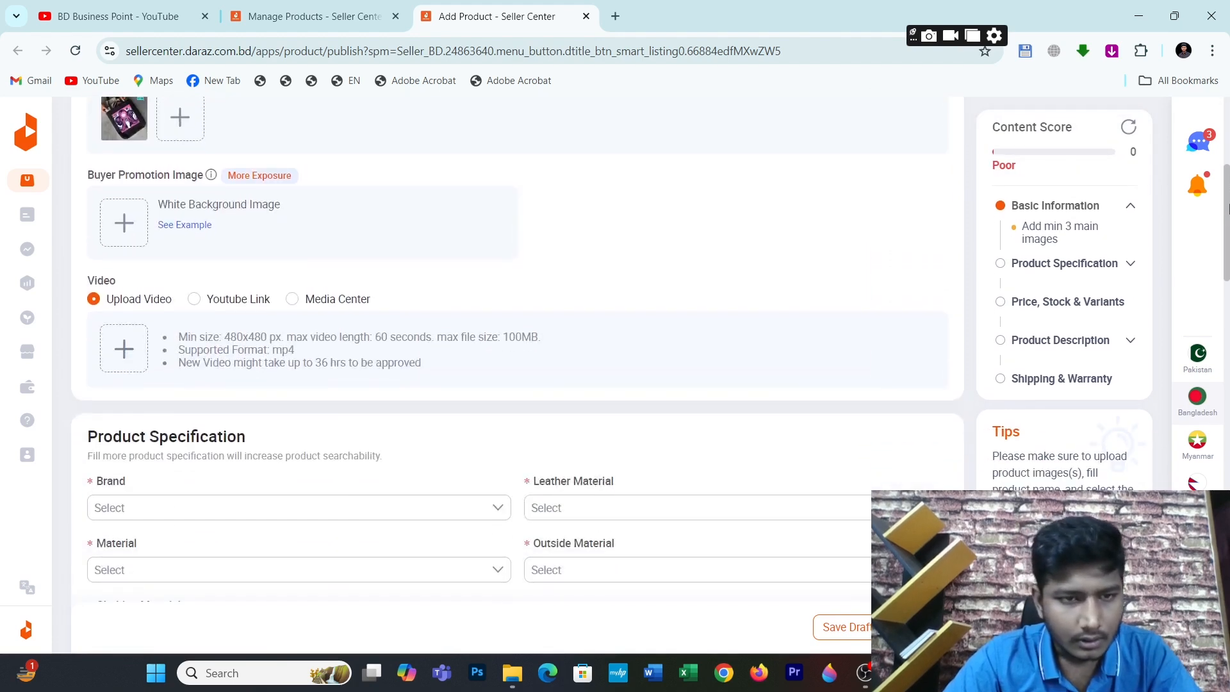
{"action": "left_click", "coordinate": [318, 306]}
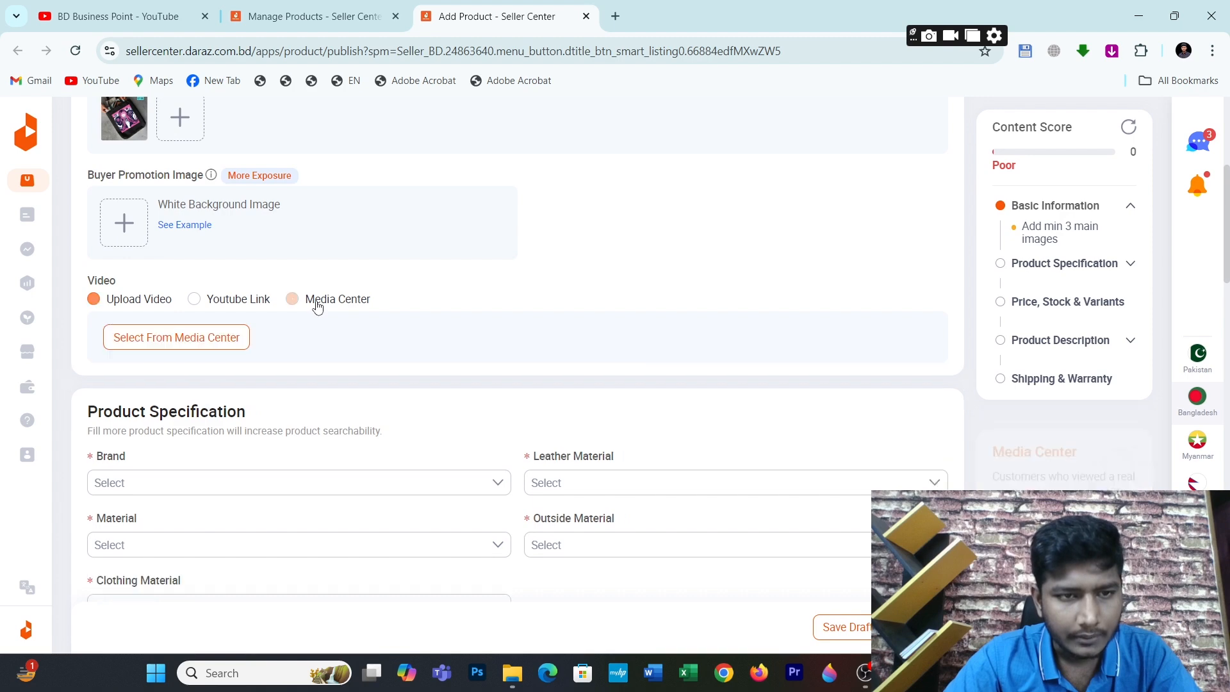
{"action": "left_click", "coordinate": [98, 305]}
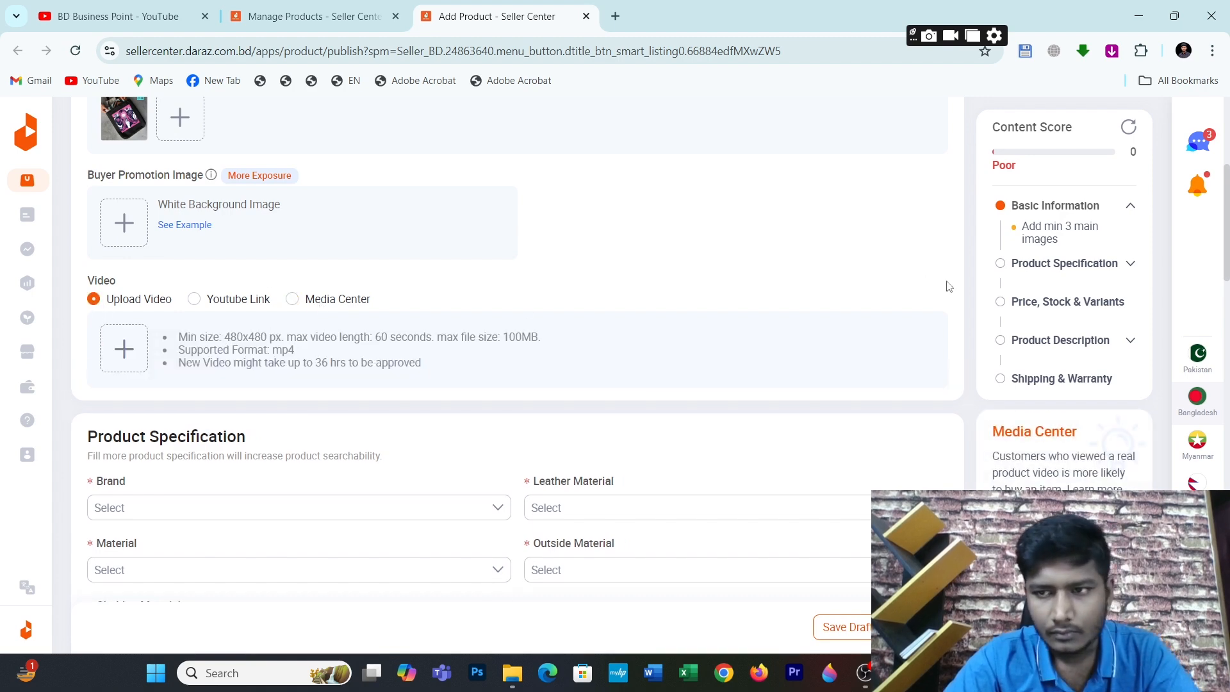
{"action": "left_click", "coordinate": [124, 348]}
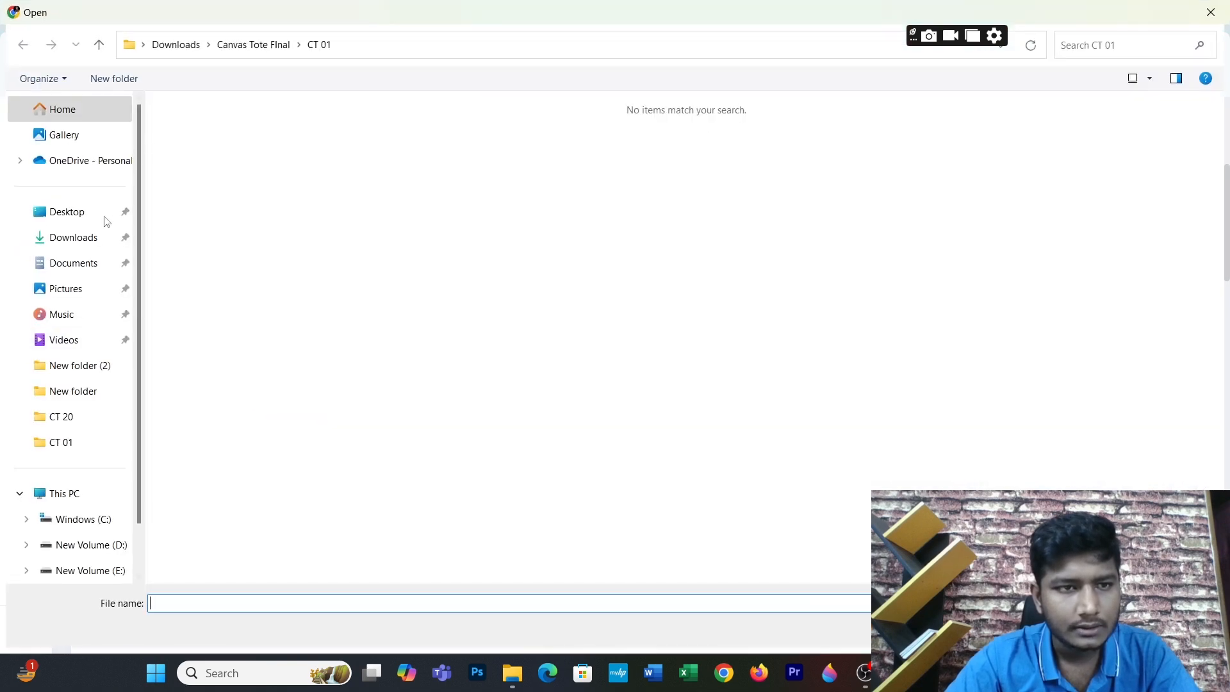
{"action": "left_click", "coordinate": [81, 242]}
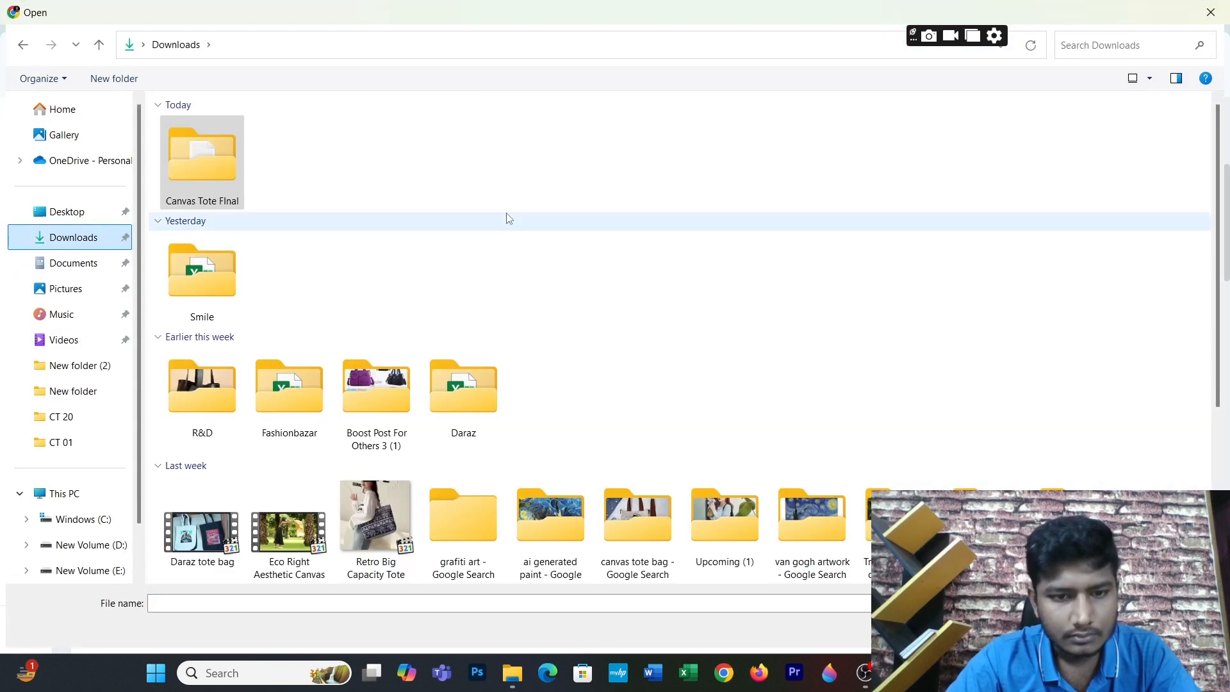
{"action": "left_click", "coordinate": [185, 555]}
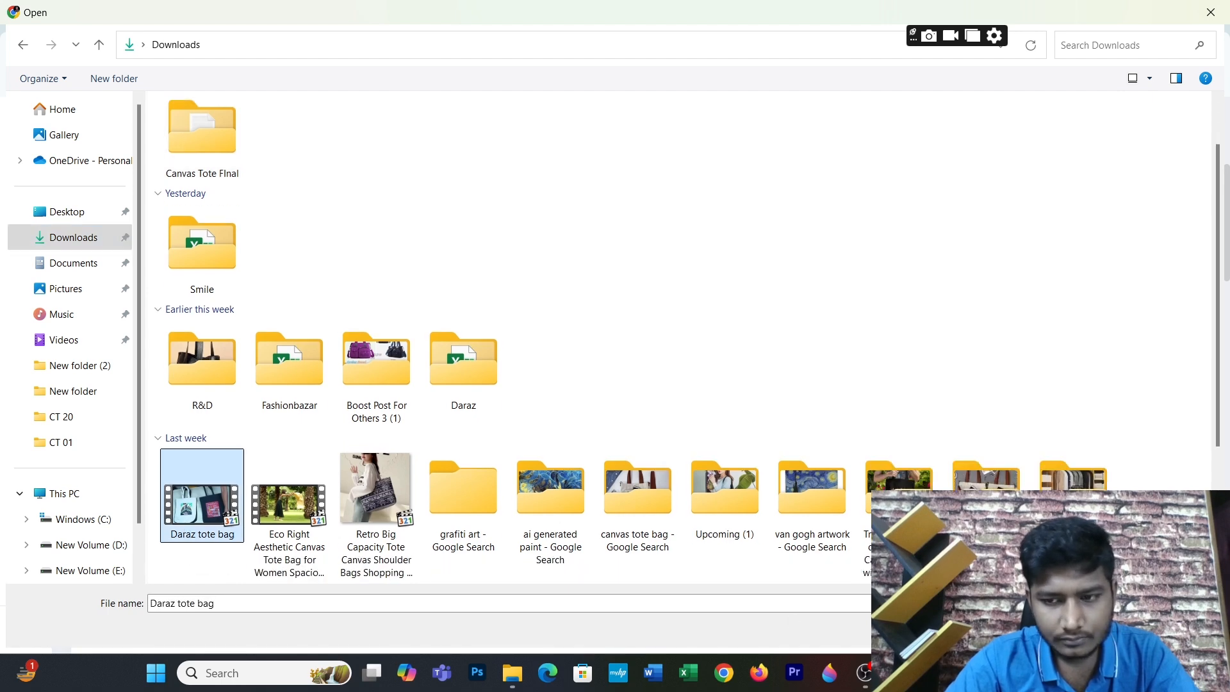
{"action": "key", "text": "Return"}
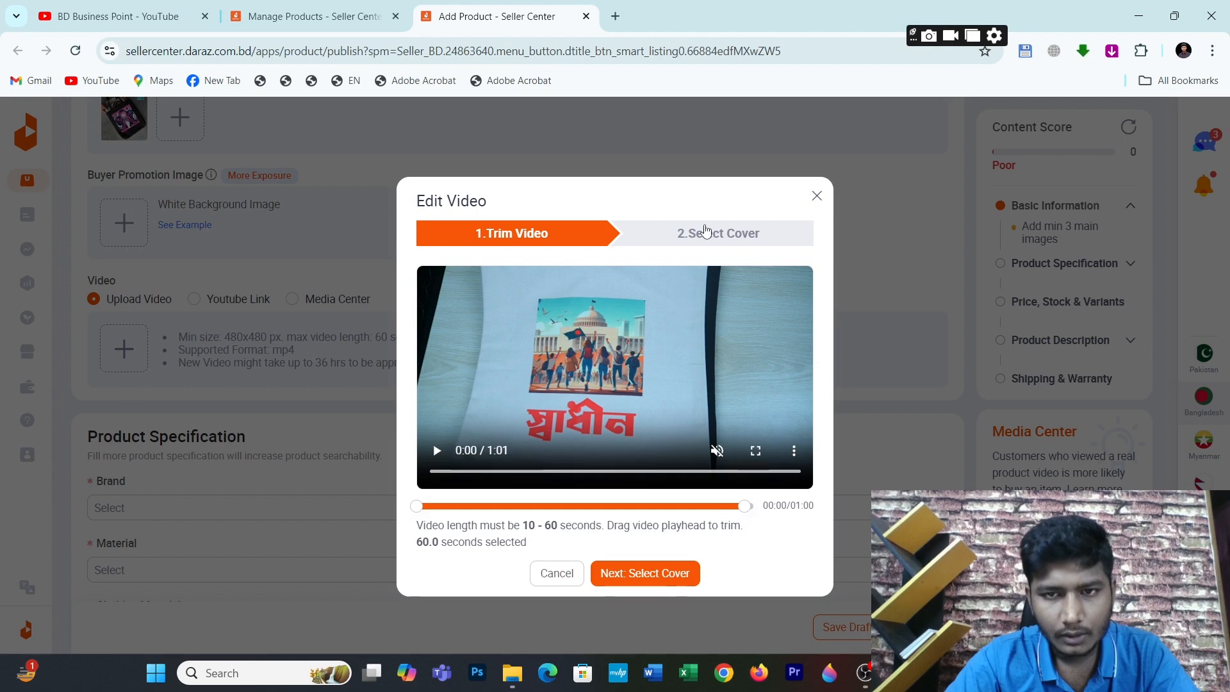
Step: Set the video cover to the frame at 00:56 and submit the video
{"action": "left_click", "coordinate": [705, 230]}
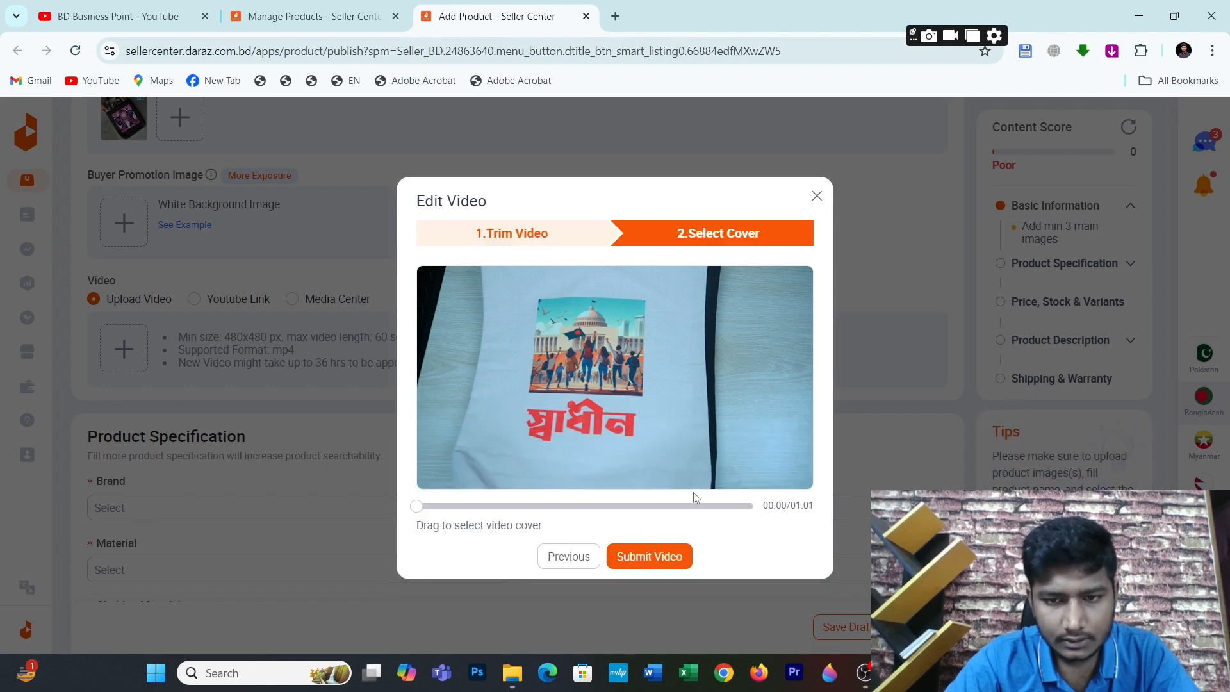
{"action": "left_click", "coordinate": [720, 510]}
{"action": "left_click", "coordinate": [728, 513]}
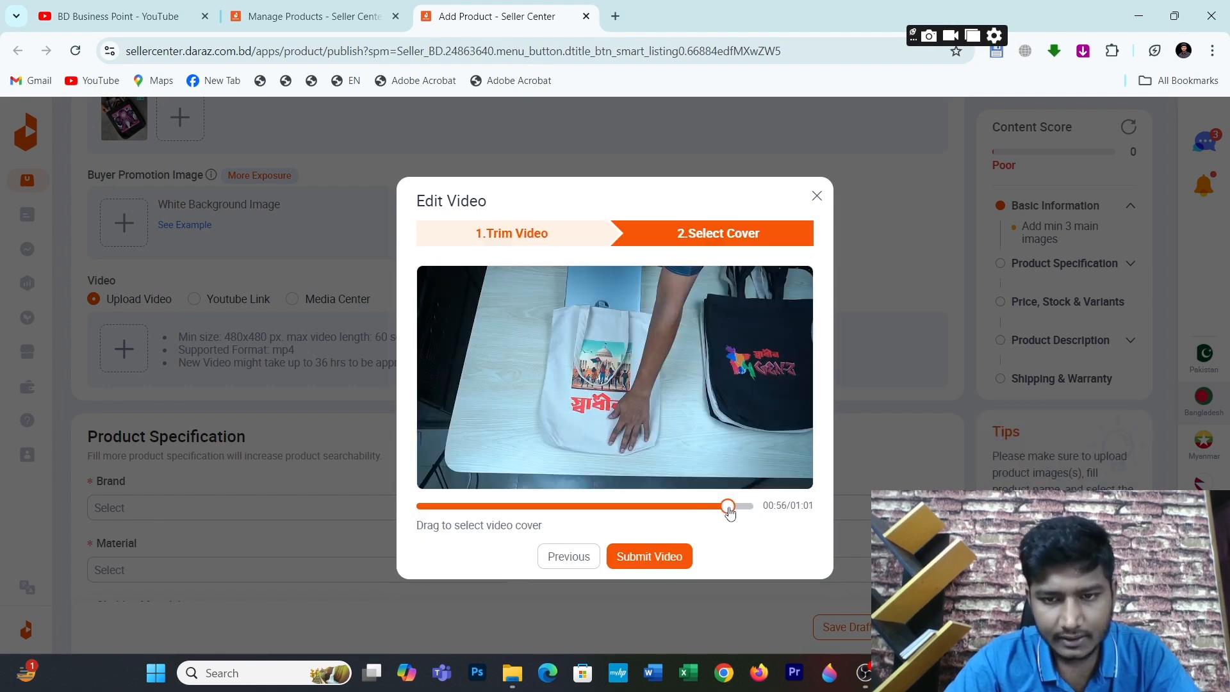
{"action": "left_click", "coordinate": [649, 556]}
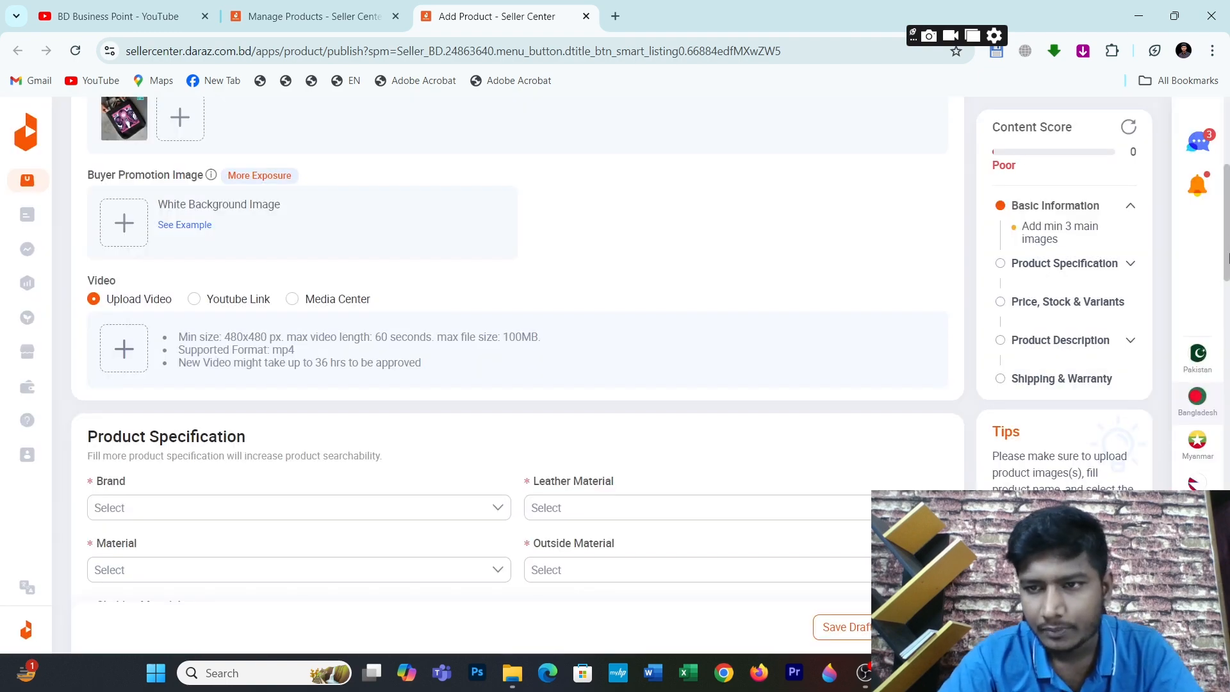
{"action": "scroll", "coordinate": [1227, 234], "scroll_direction": "up", "scroll_amount": 1}
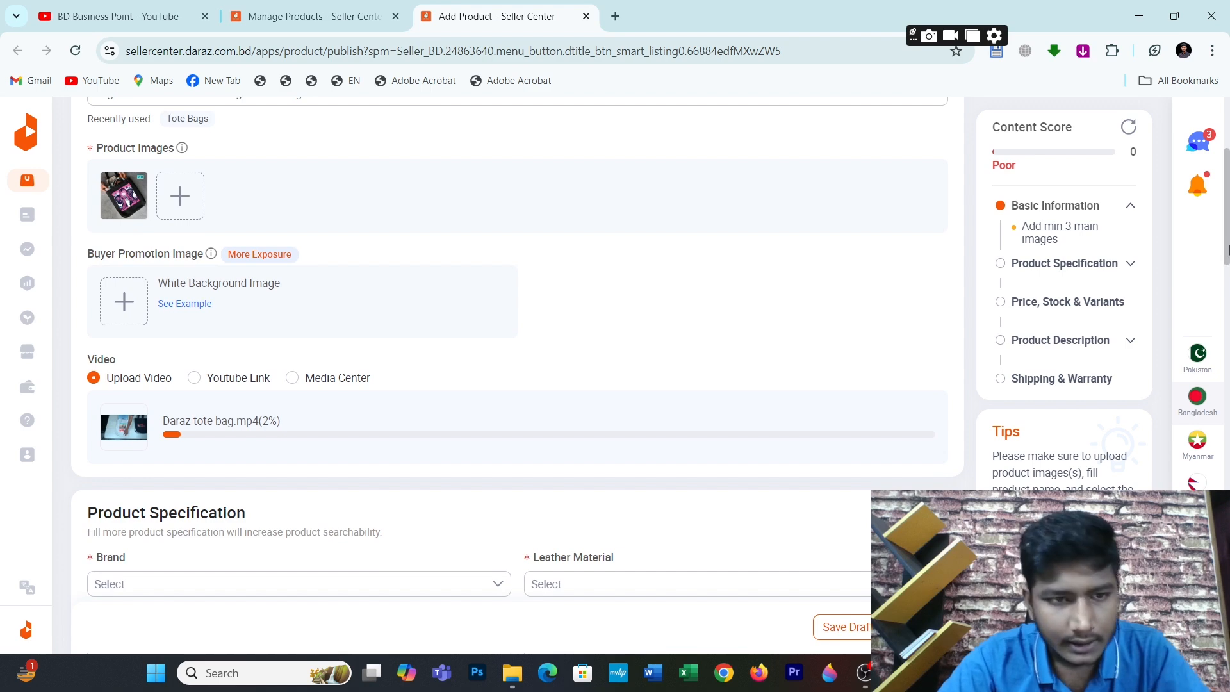
Step: In the product specification, set the brand to No Brand and the leather material to Canvas
{"action": "scroll", "coordinate": [1227, 250], "scroll_direction": "down", "scroll_amount": 3}
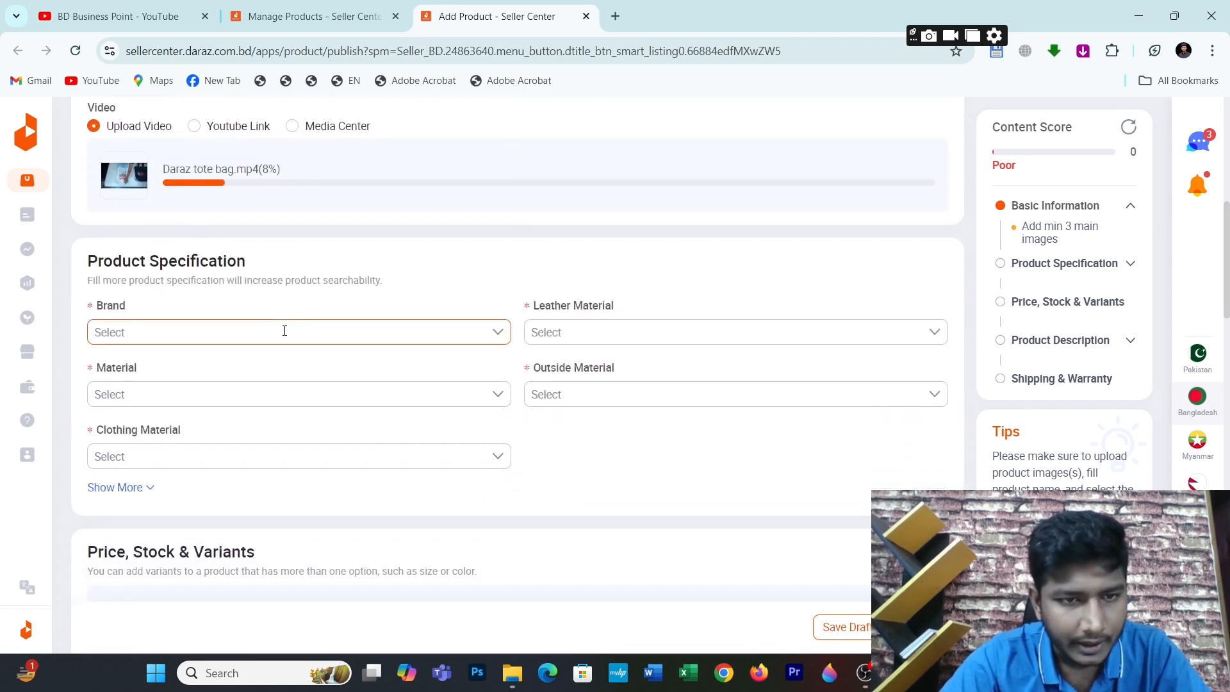
{"action": "left_click", "coordinate": [285, 331]}
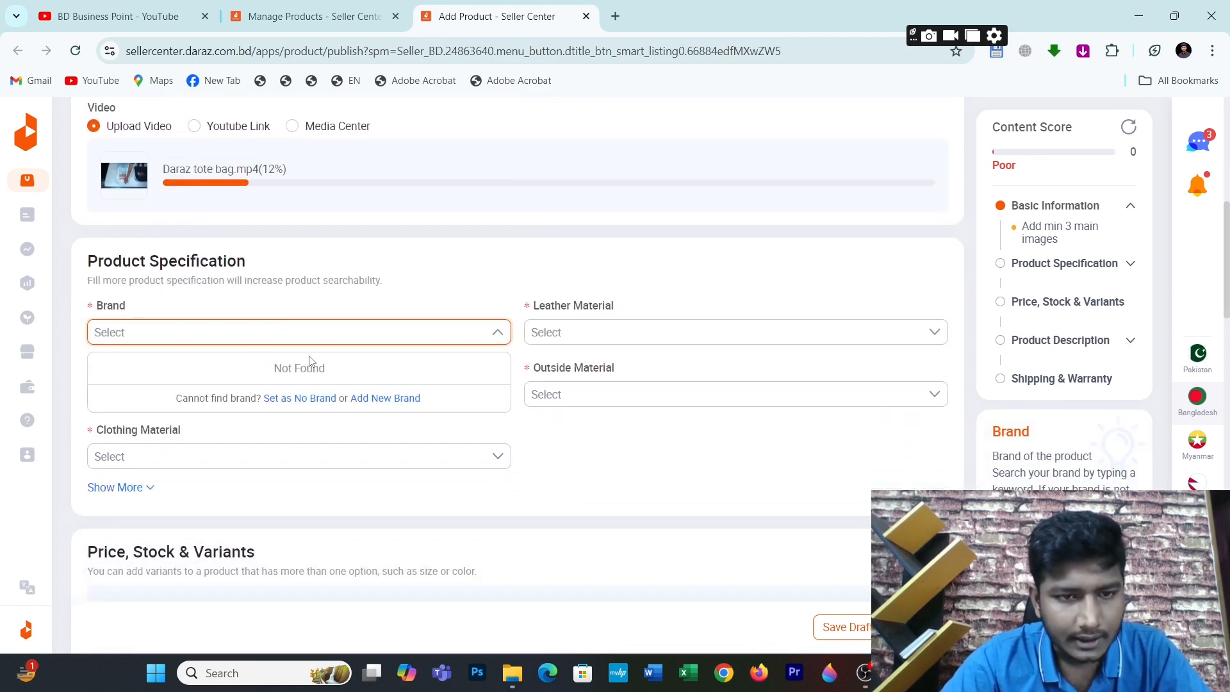
{"action": "left_click", "coordinate": [299, 399]}
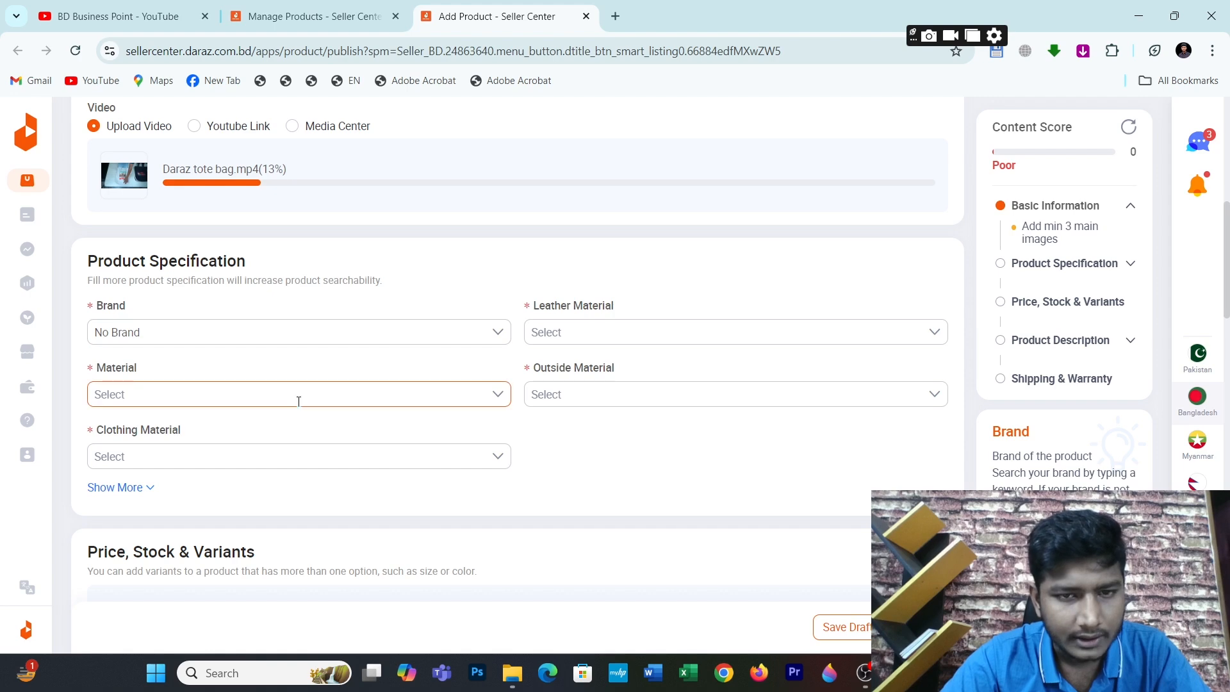
{"action": "left_click", "coordinate": [585, 332]}
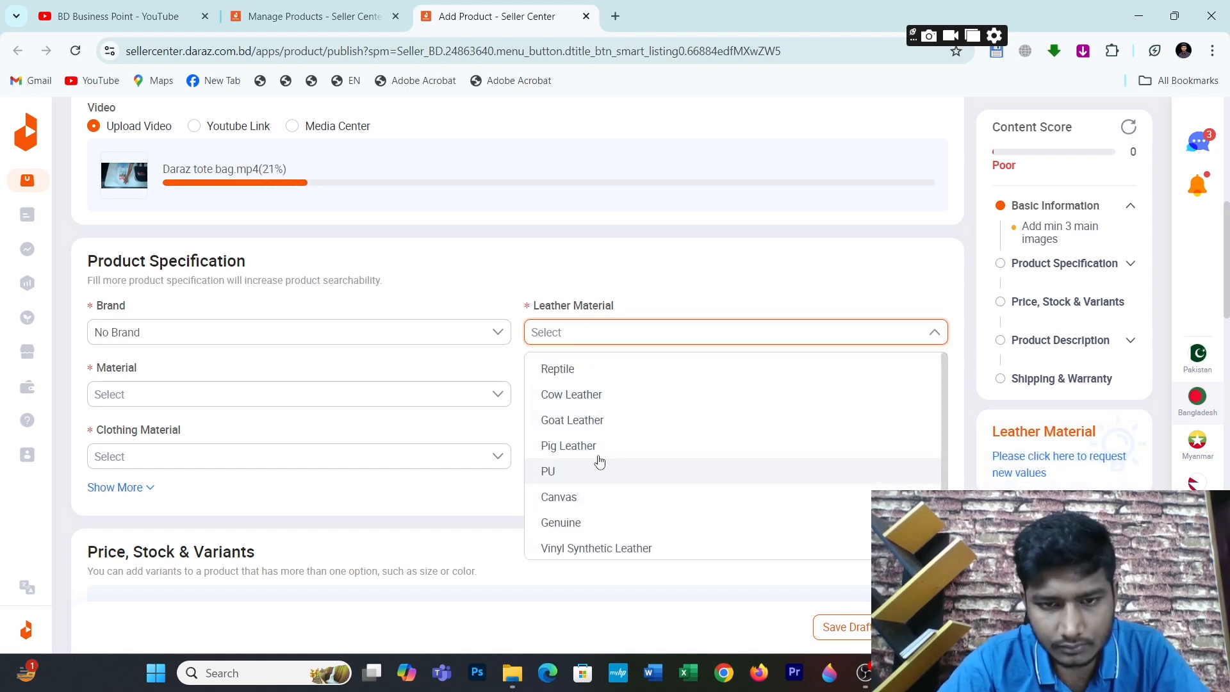
{"action": "left_click", "coordinate": [585, 498]}
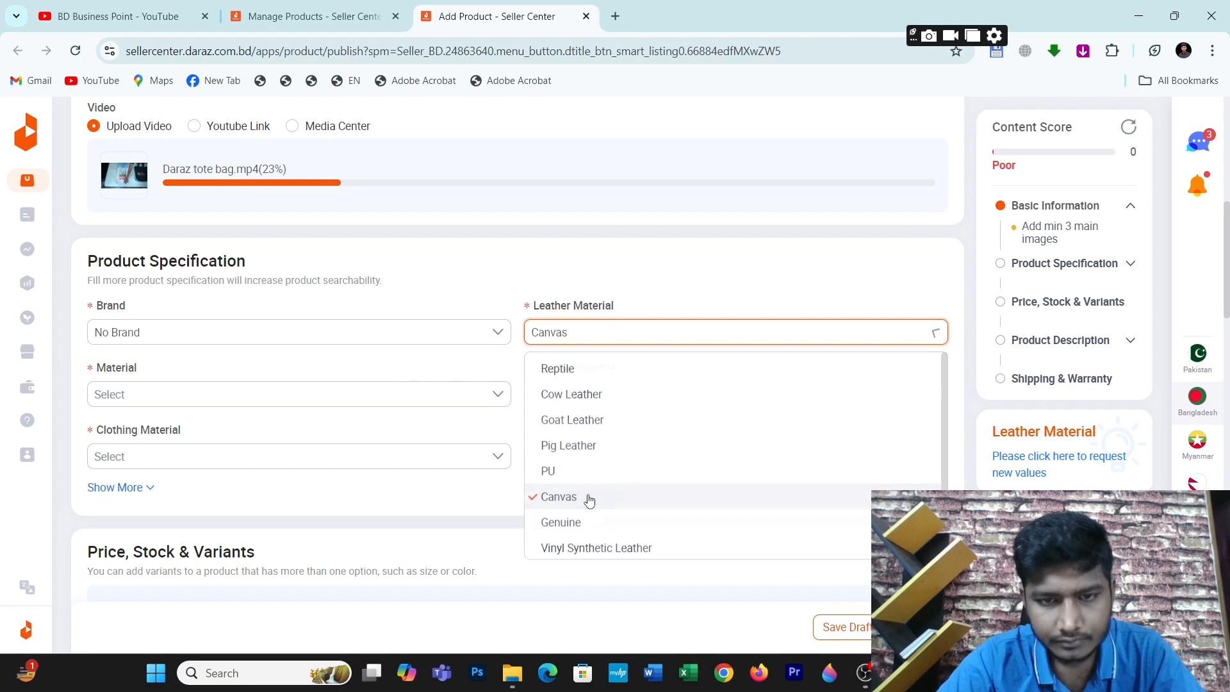
Step: Set the material to Non-Leather and the outside material to Fabric
{"action": "left_click", "coordinate": [179, 402]}
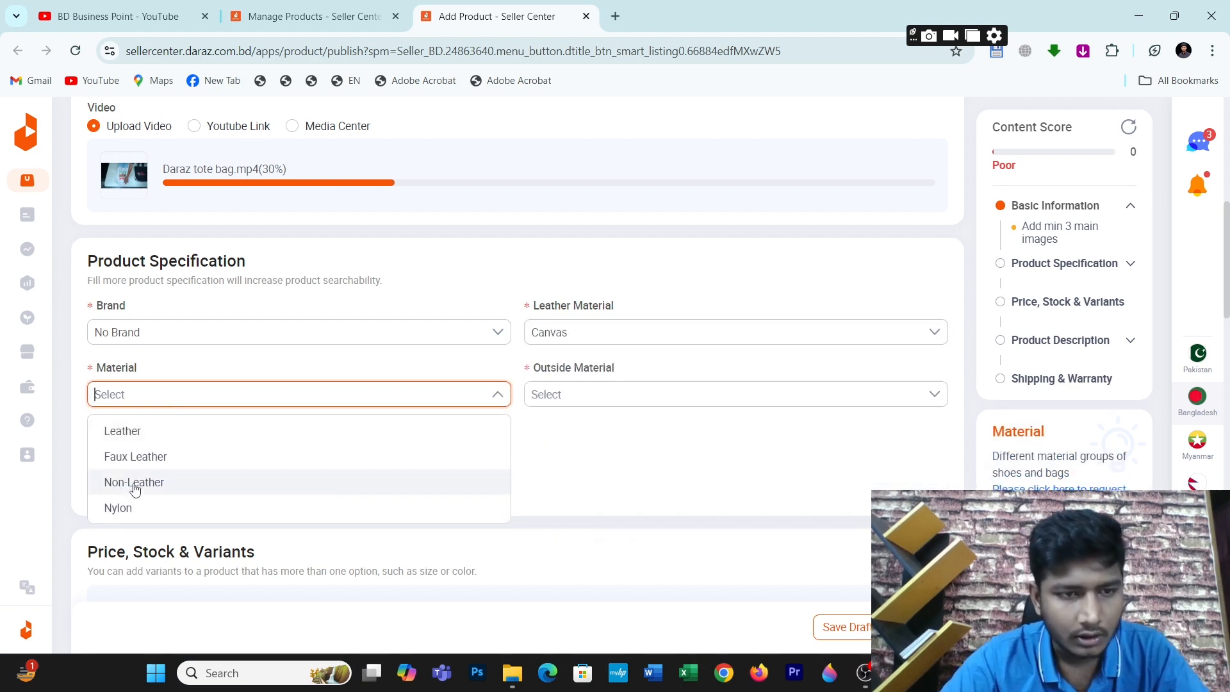
{"action": "left_click", "coordinate": [136, 484]}
{"action": "left_click", "coordinate": [568, 393]}
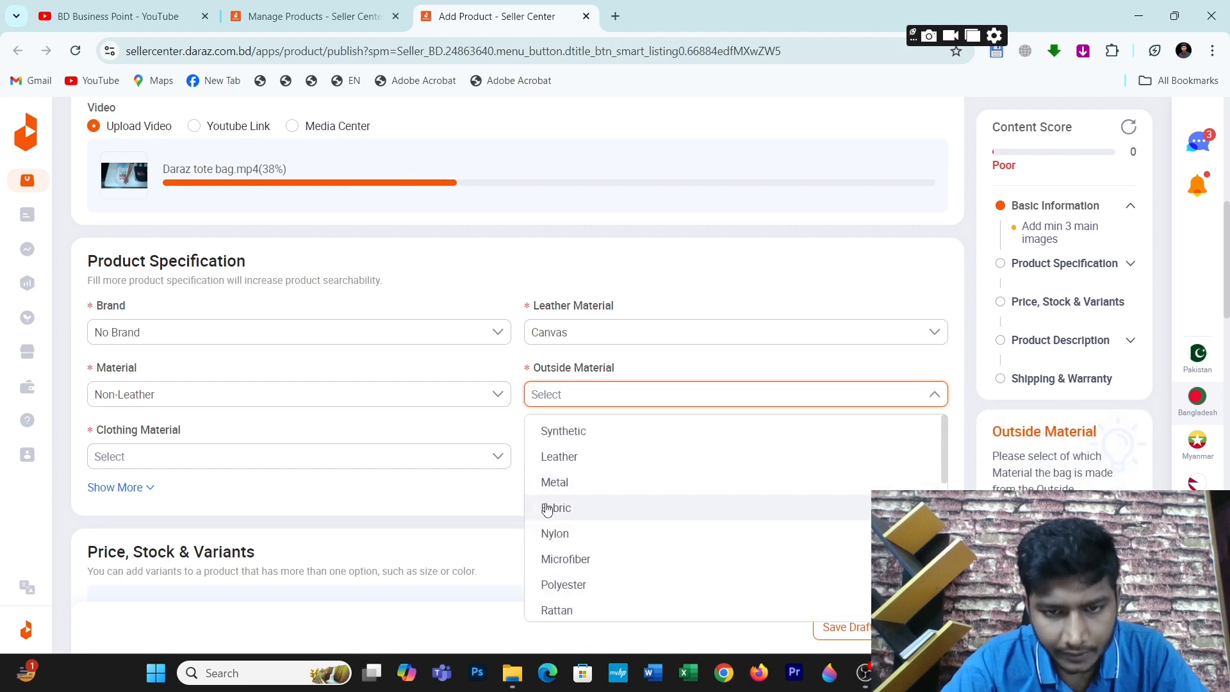
{"action": "left_click", "coordinate": [547, 508]}
Step: Expand the additional product specification attributes and set the clothing material to Cotton
{"action": "left_click", "coordinate": [106, 493]}
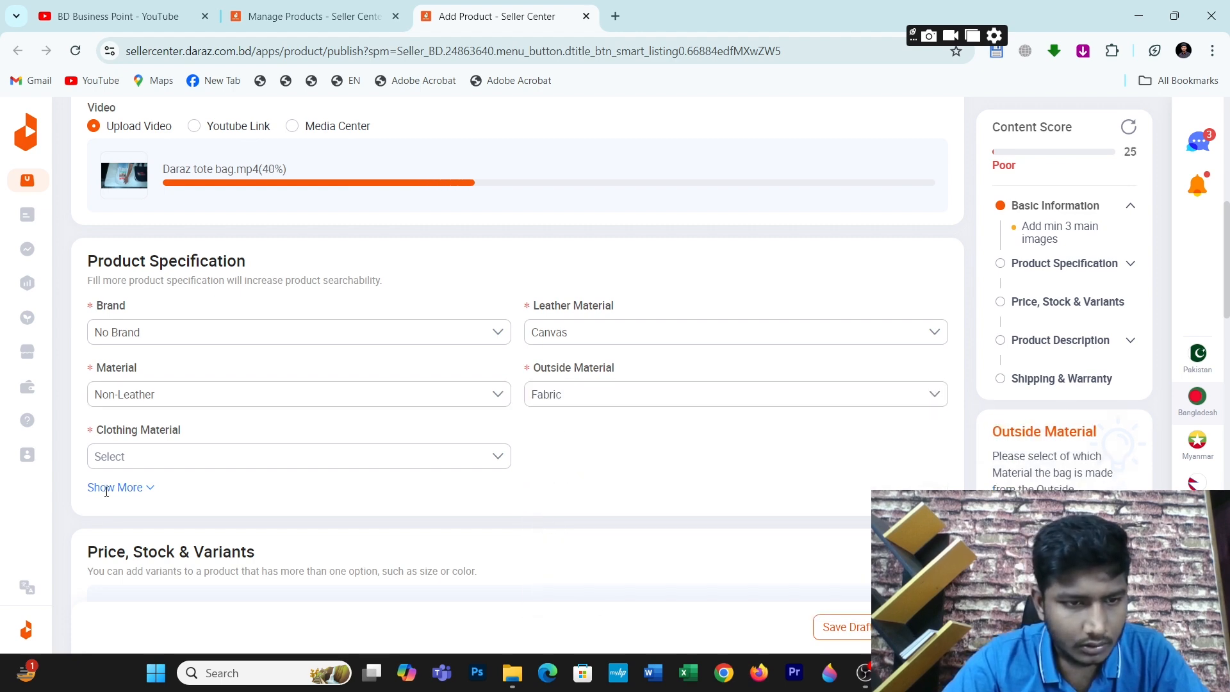
{"action": "left_click", "coordinate": [142, 448]}
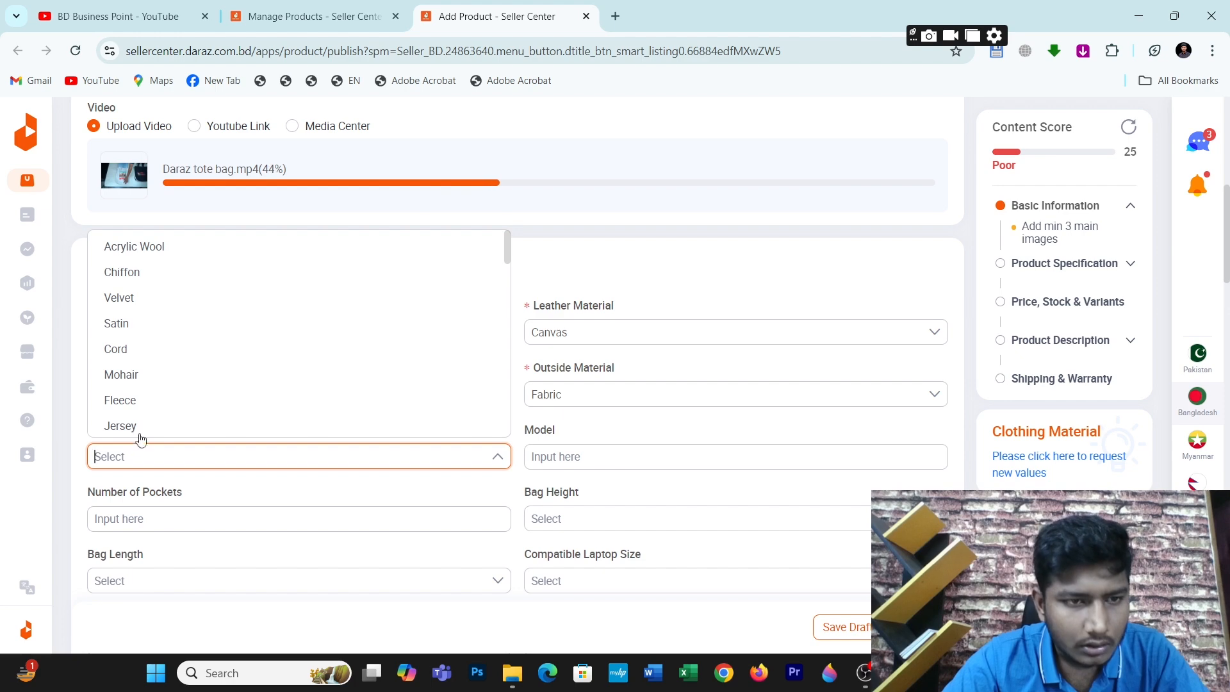
{"action": "type", "text": "cott"}
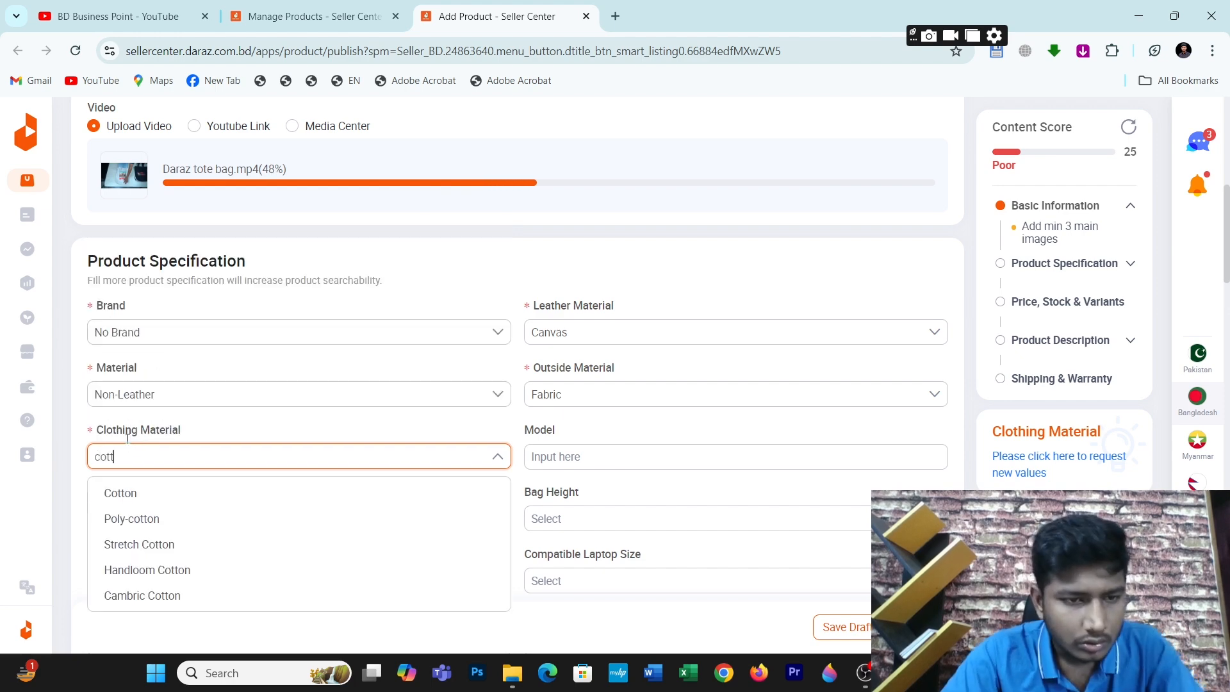
{"action": "left_click", "coordinate": [121, 492]}
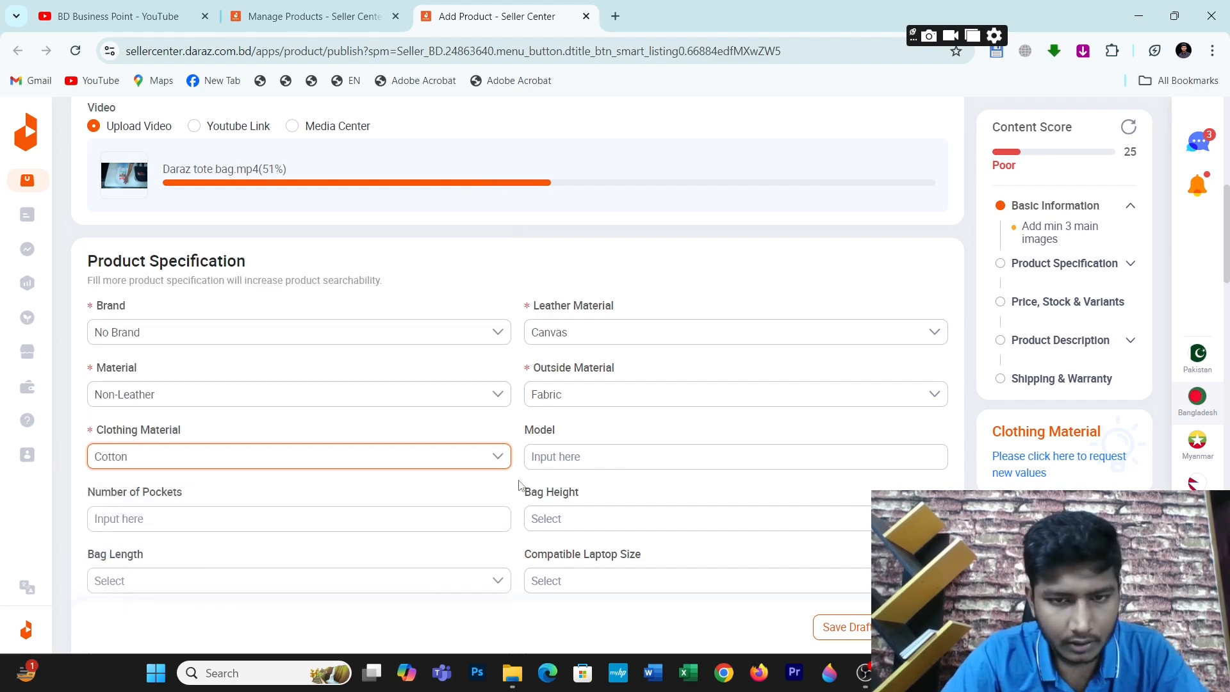
Step: Enter CT as the model and set the number of pockets to 1
{"action": "left_click", "coordinate": [555, 461]}
{"action": "type", "text": "CT"}
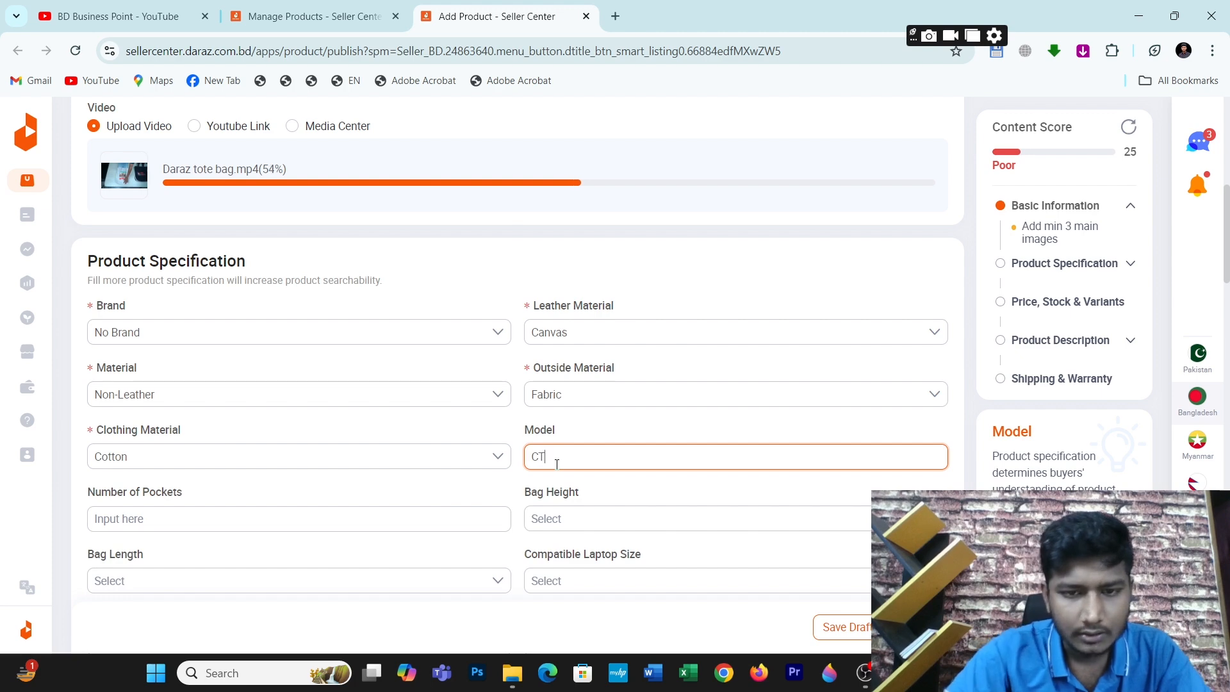
{"action": "scroll", "coordinate": [1228, 238], "scroll_direction": "down", "scroll_amount": 5}
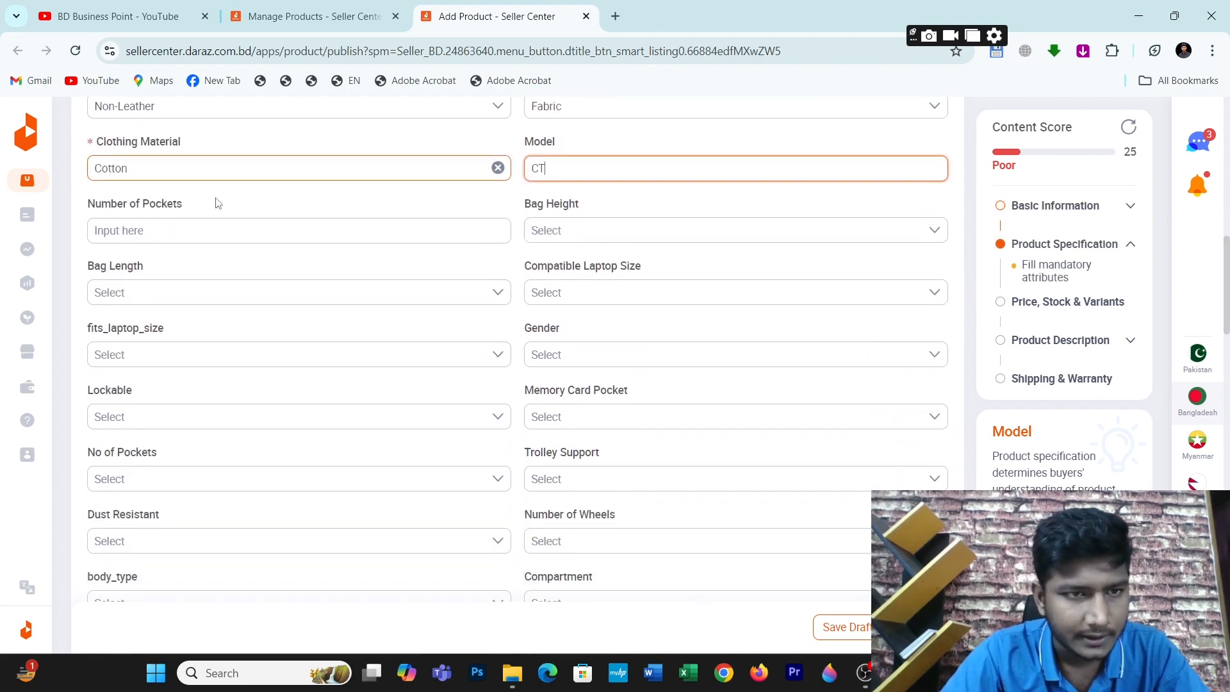
{"action": "left_click", "coordinate": [161, 226]}
{"action": "type", "text": "1"}
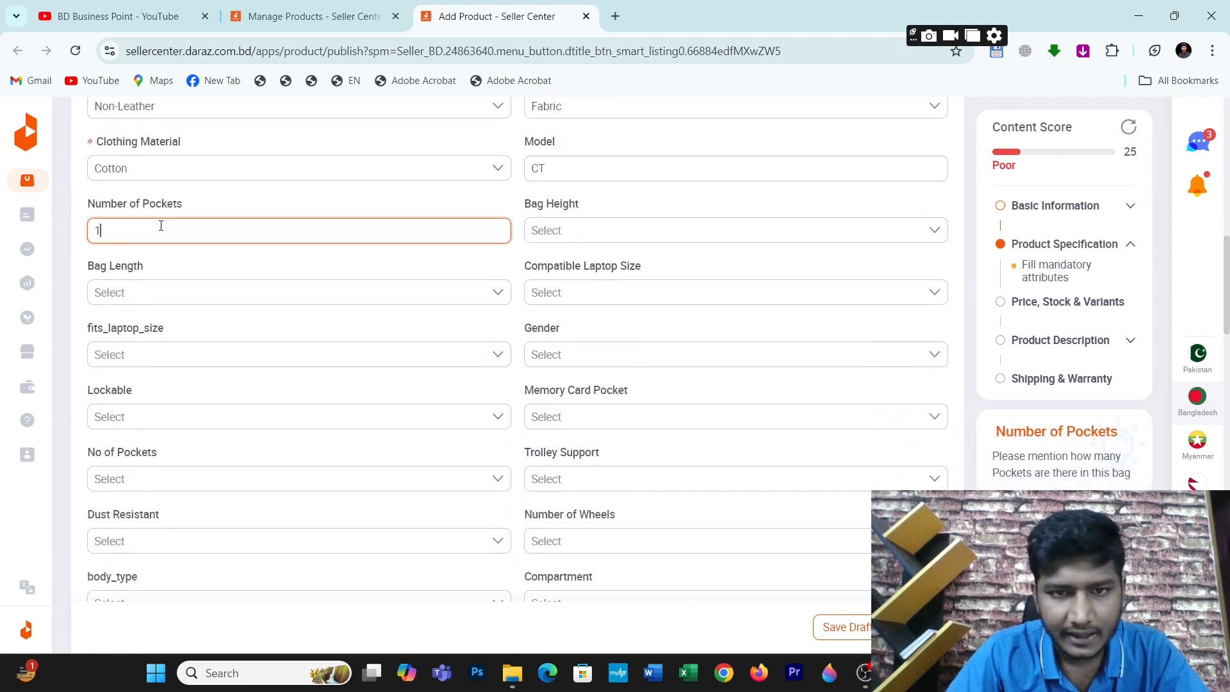
Step: Set the bag length to 14-17 inch and the compatible laptop size to 11-15 inches
{"action": "left_click", "coordinate": [603, 232]}
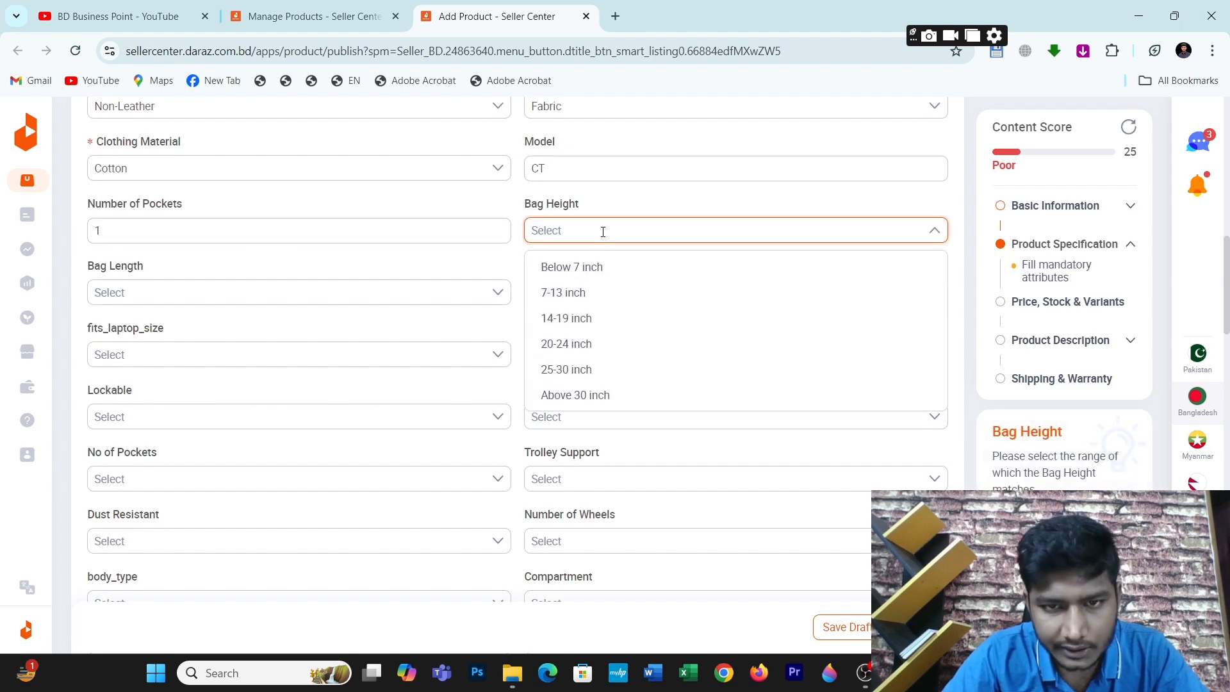
{"action": "left_click", "coordinate": [567, 204]}
{"action": "left_click", "coordinate": [165, 296]}
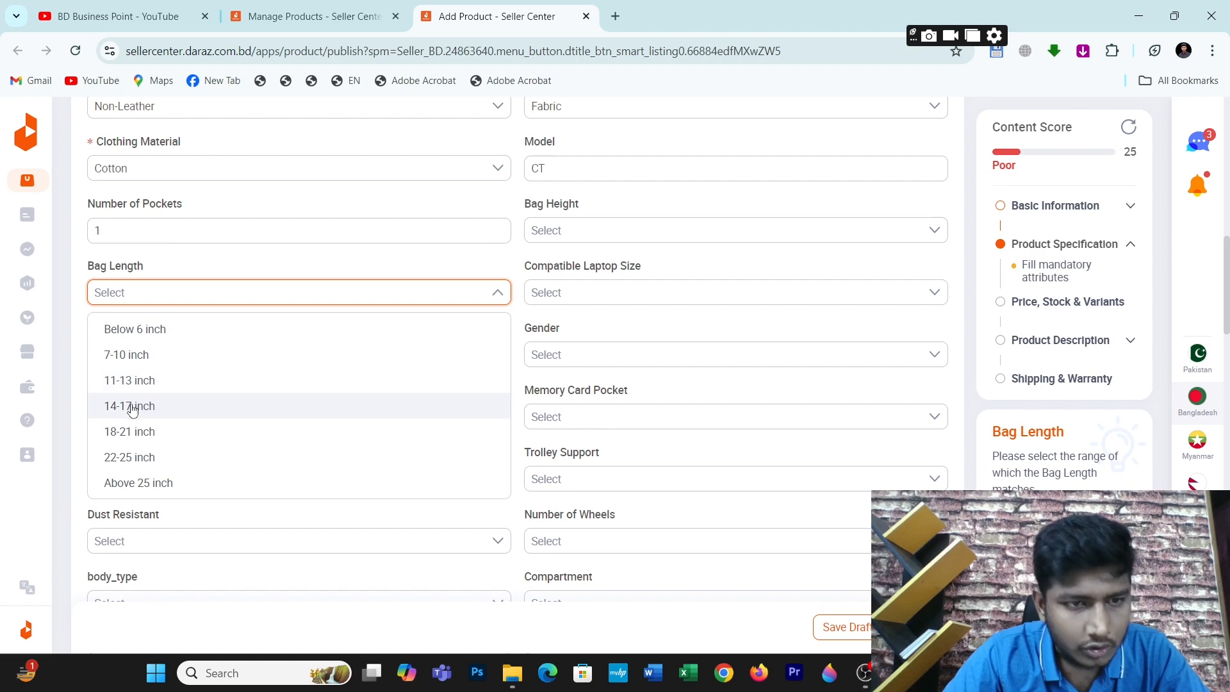
{"action": "left_click", "coordinate": [131, 407]}
{"action": "left_click", "coordinate": [568, 290]}
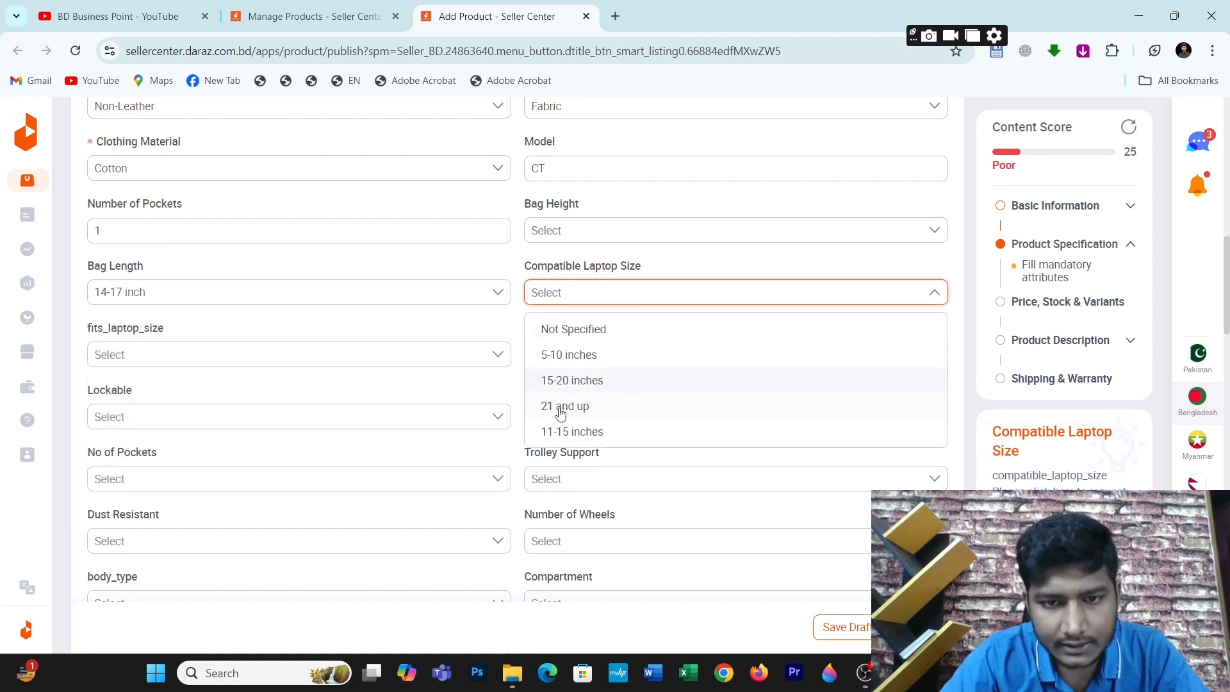
{"action": "left_click", "coordinate": [550, 431]}
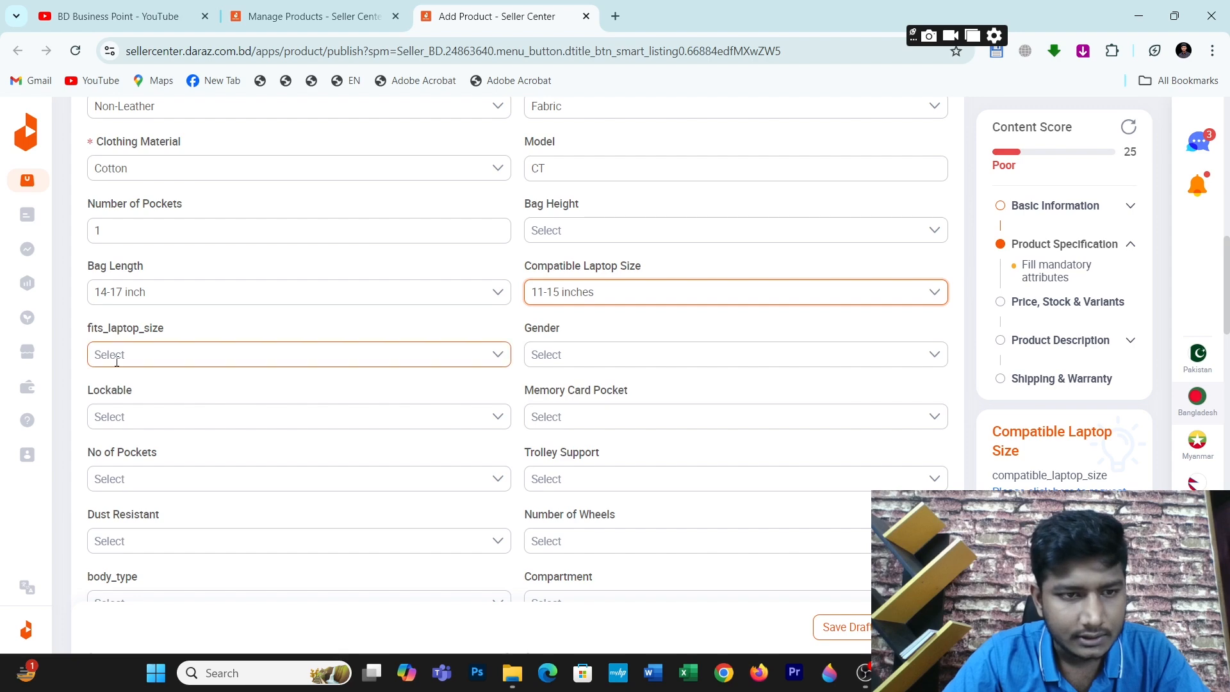
Step: Set fits_laptop_size to 11-15 inches and the gender to Unisex
{"action": "left_click", "coordinate": [115, 354]}
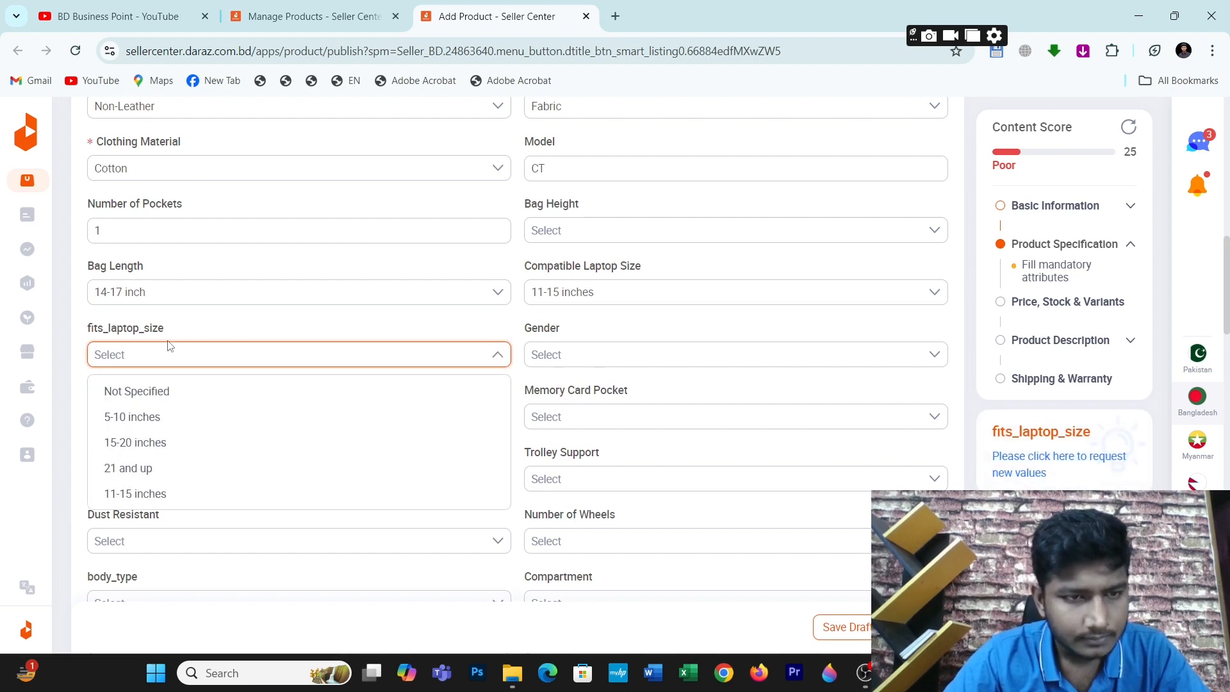
{"action": "left_click", "coordinate": [124, 494]}
{"action": "left_click", "coordinate": [569, 352]}
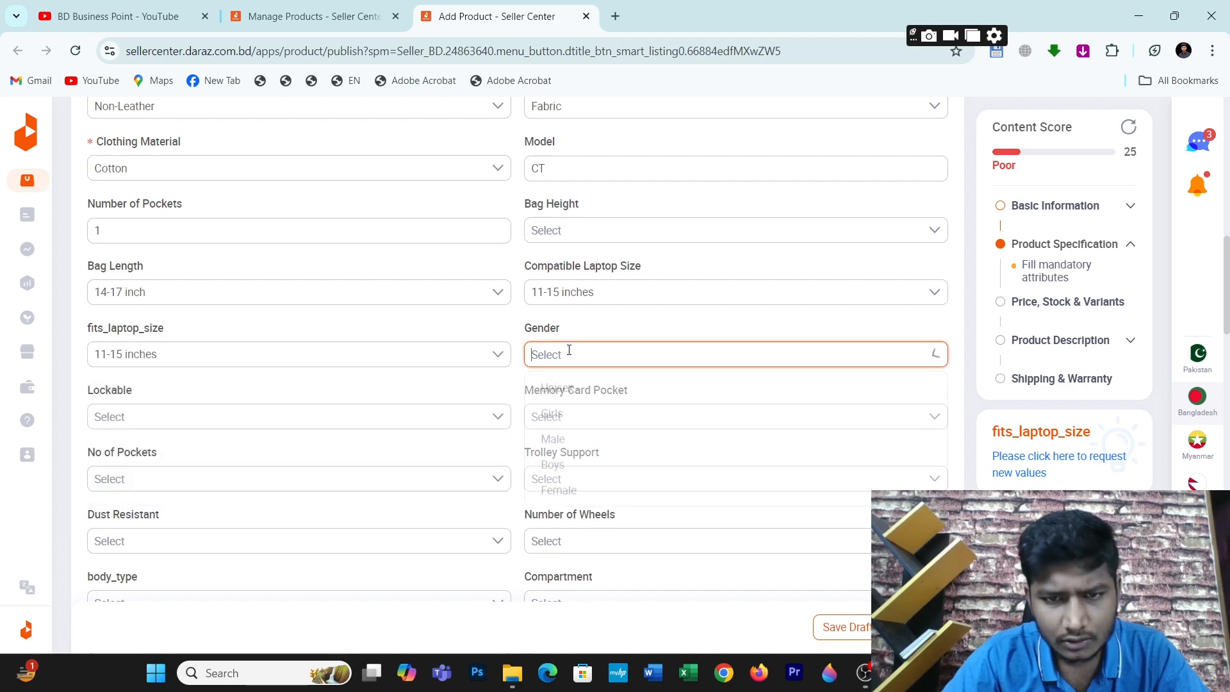
{"action": "left_click", "coordinate": [555, 387]}
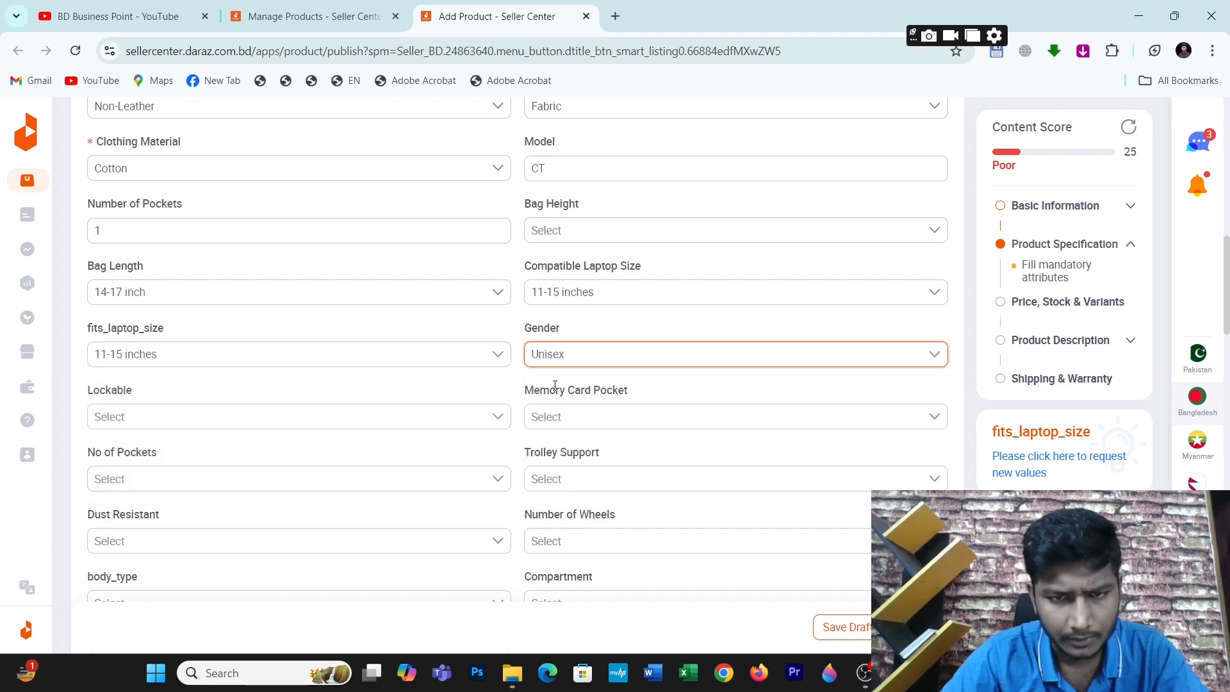
Step: Set No of Pockets to 1 and the closure type to Zippers in the product specification
{"action": "left_click", "coordinate": [183, 415]}
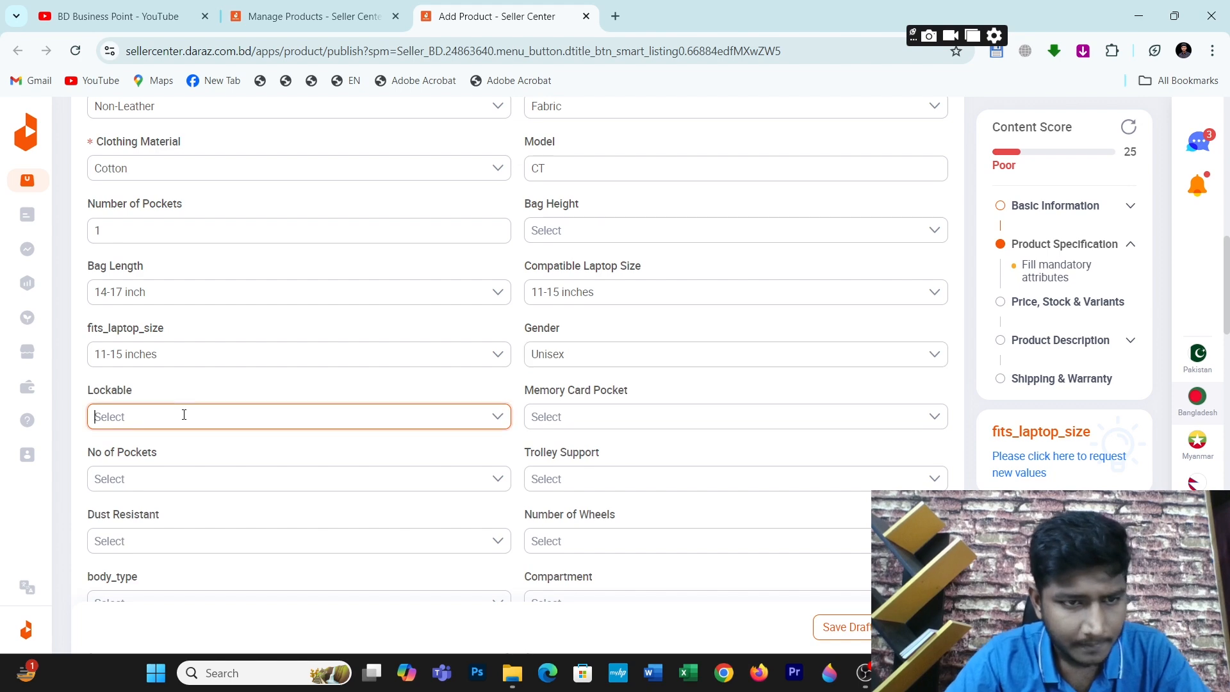
{"action": "left_click", "coordinate": [236, 383]}
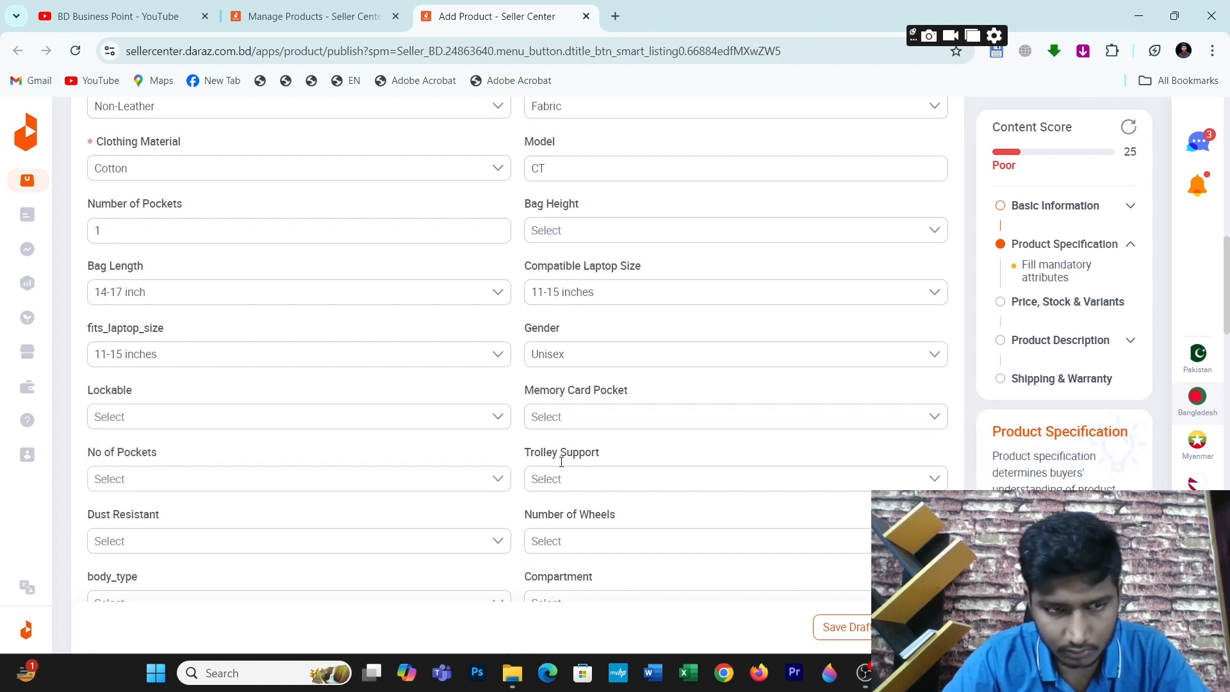
{"action": "left_click", "coordinate": [264, 478]}
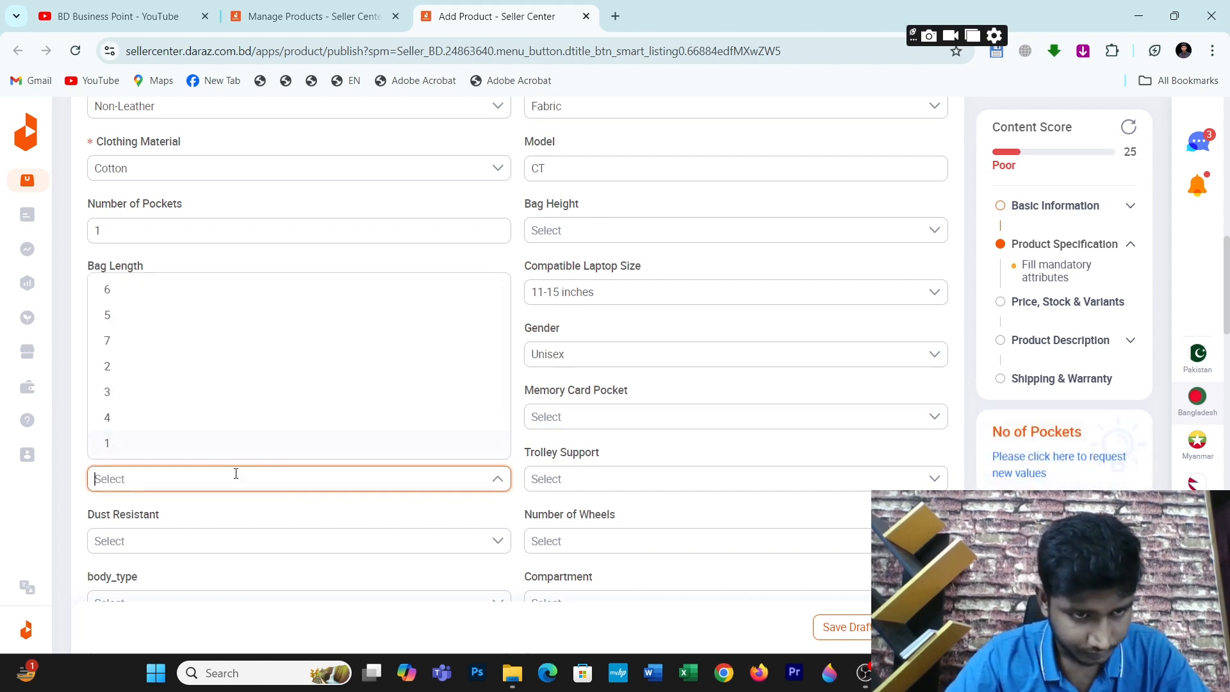
{"action": "left_click", "coordinate": [133, 443]}
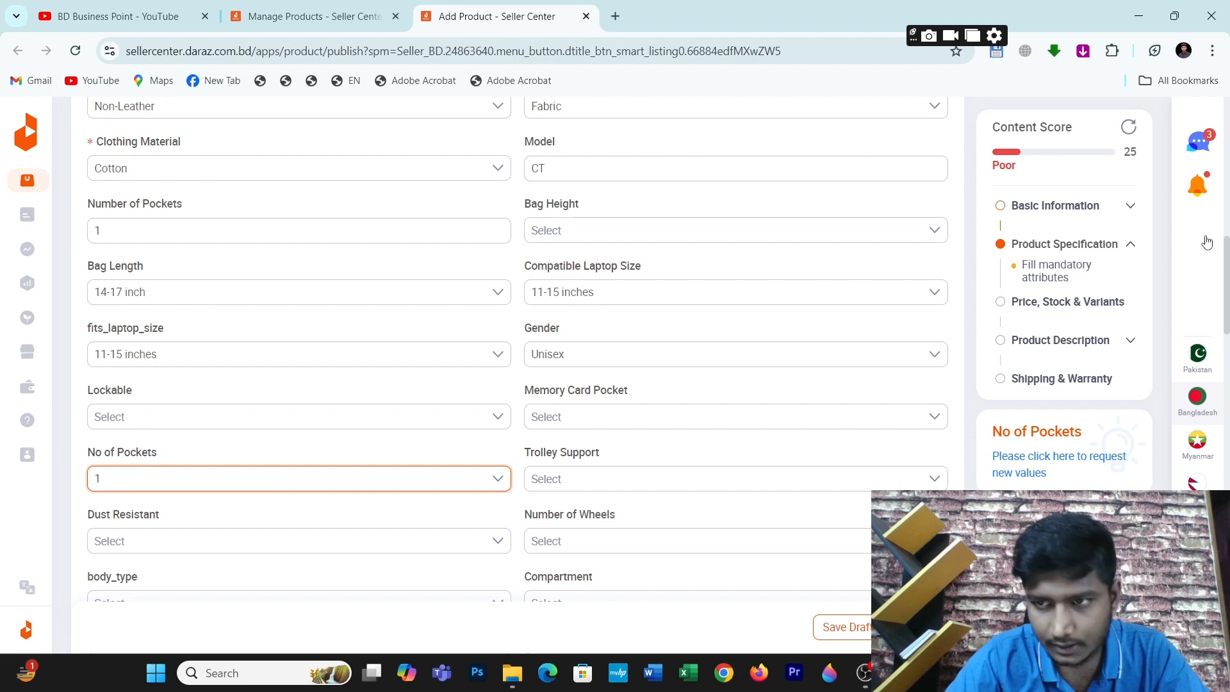
{"action": "scroll", "coordinate": [1224, 270], "scroll_direction": "down", "scroll_amount": 5}
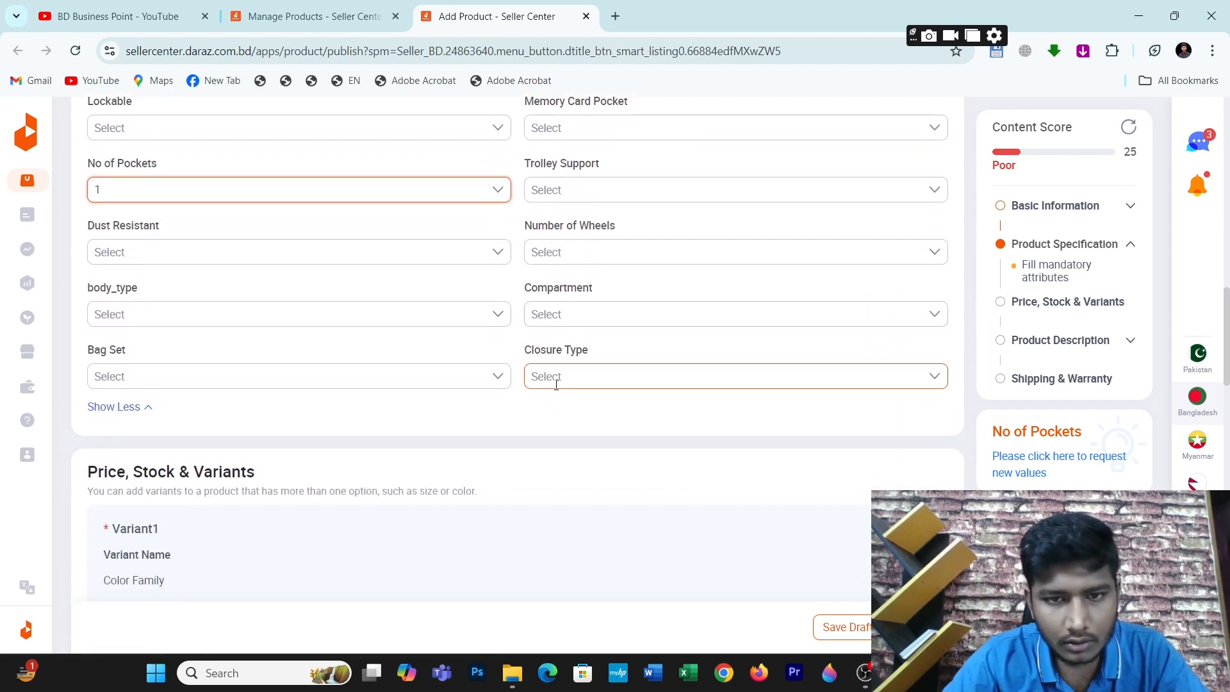
{"action": "left_click", "coordinate": [556, 383]}
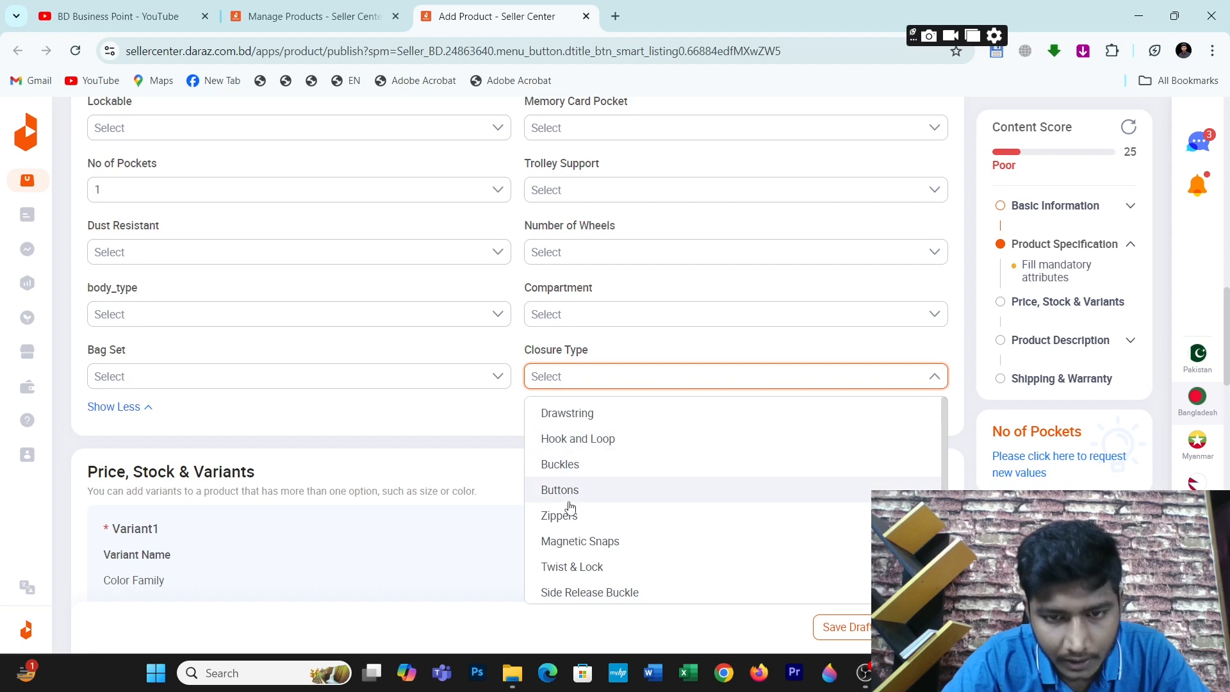
{"action": "left_click", "coordinate": [570, 514]}
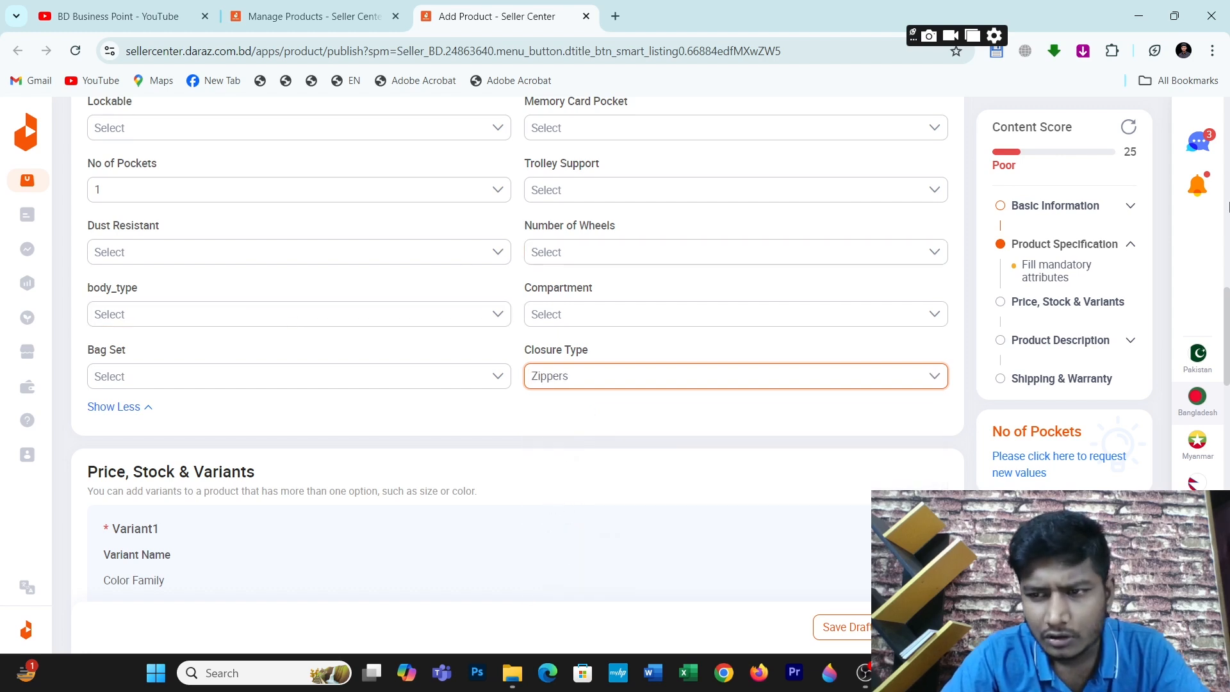
Step: Add Black as a Color Family variant and enable images for the variants
{"action": "scroll", "coordinate": [1227, 335], "scroll_direction": "down", "scroll_amount": 5}
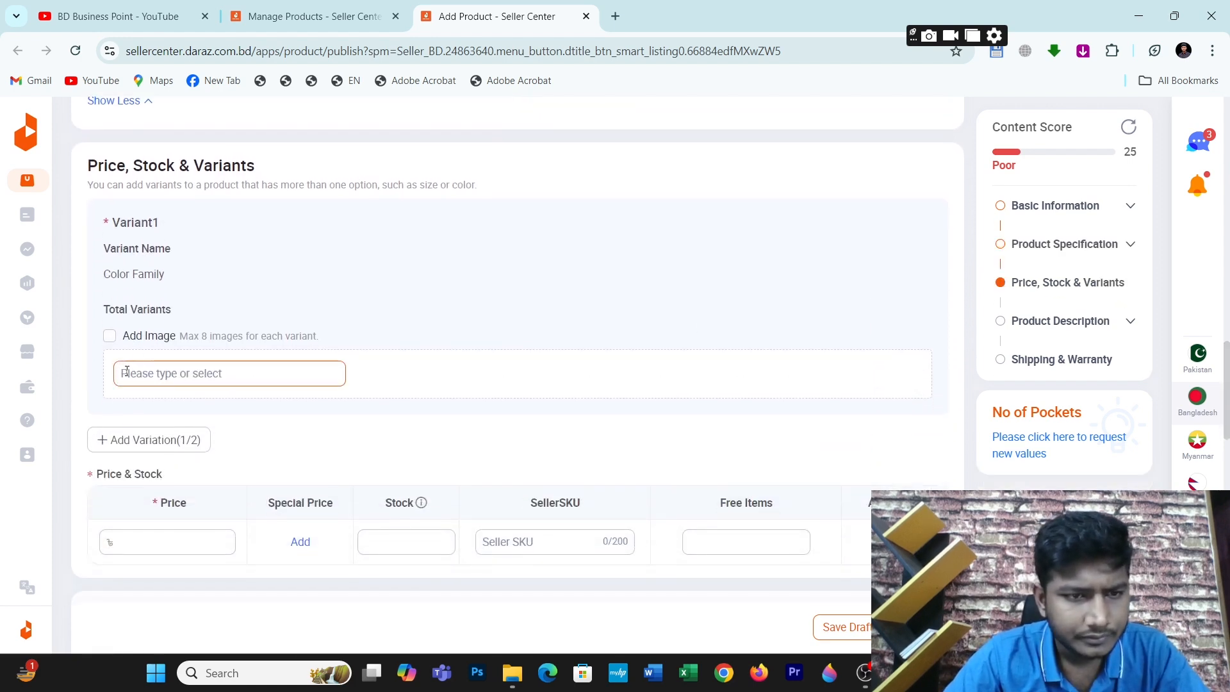
{"action": "left_click", "coordinate": [121, 372]}
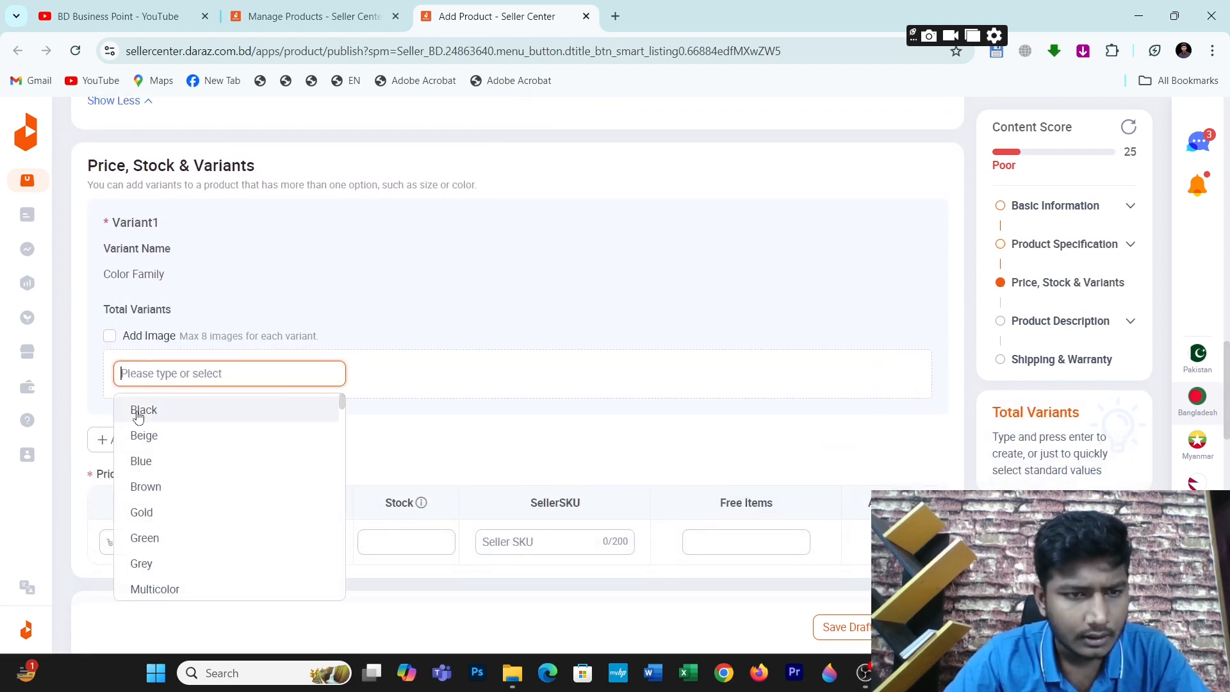
{"action": "left_click", "coordinate": [138, 414]}
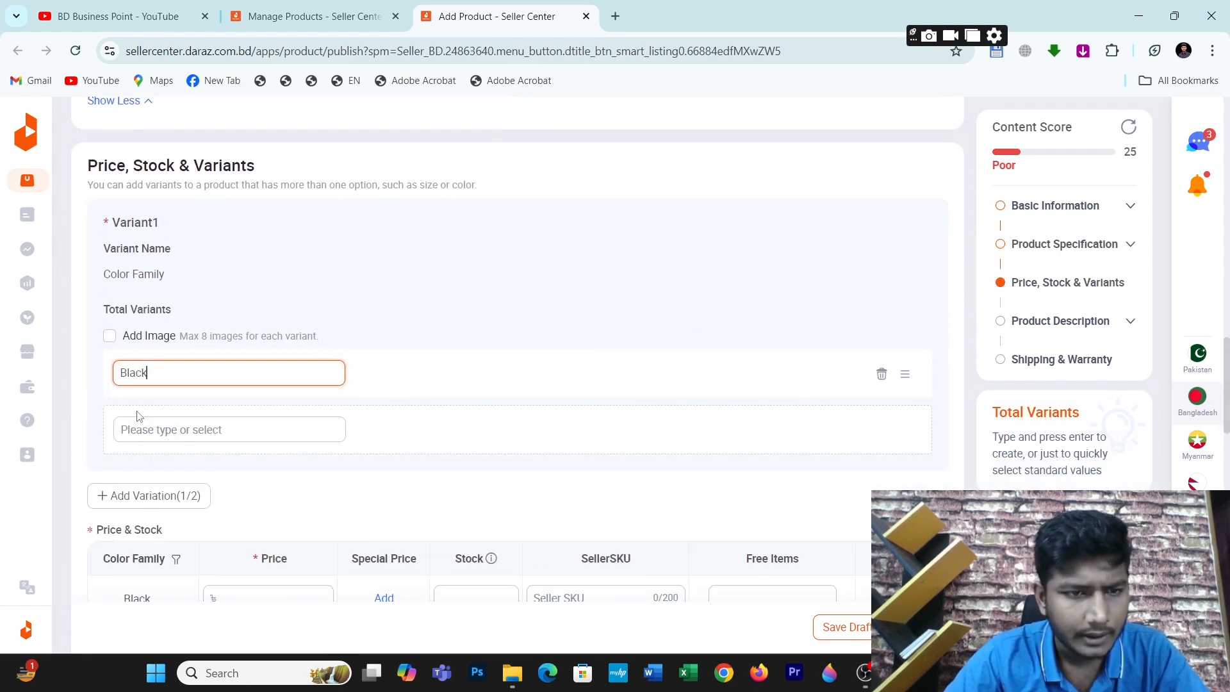
{"action": "left_click", "coordinate": [113, 339]}
{"action": "left_click", "coordinate": [114, 339]}
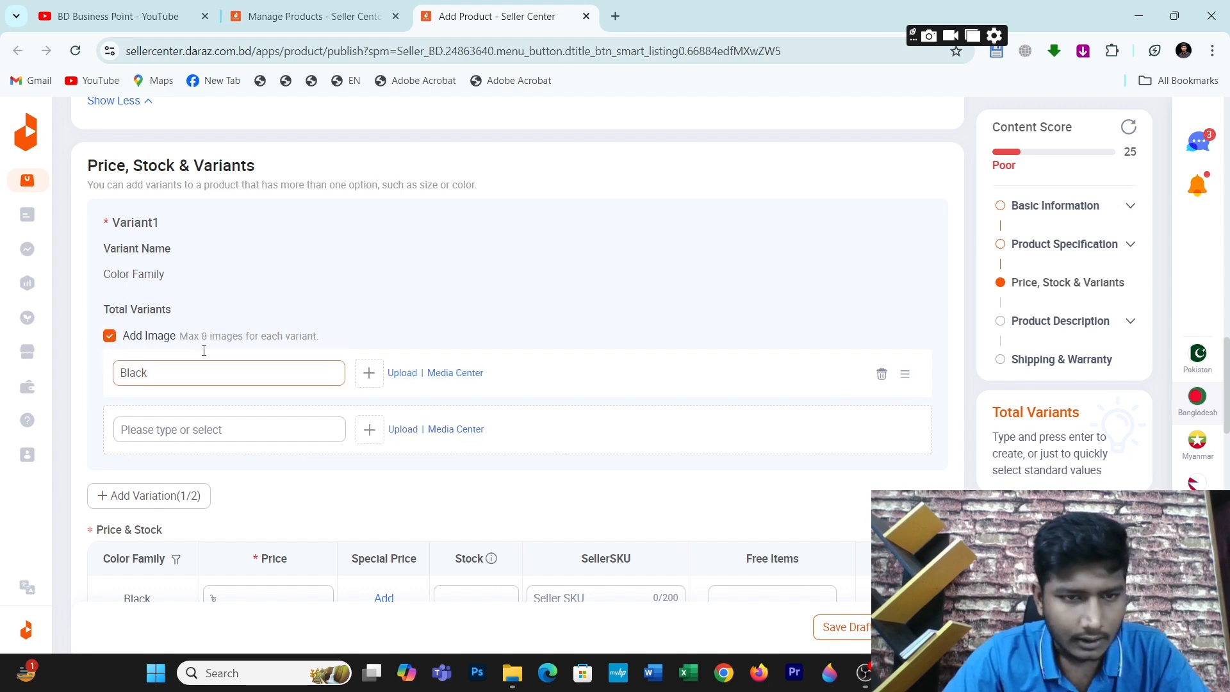
Step: Try to upload image 3 from the CT 01 folder in Canvas Tote FInal for the Black variant
{"action": "left_click", "coordinate": [403, 374]}
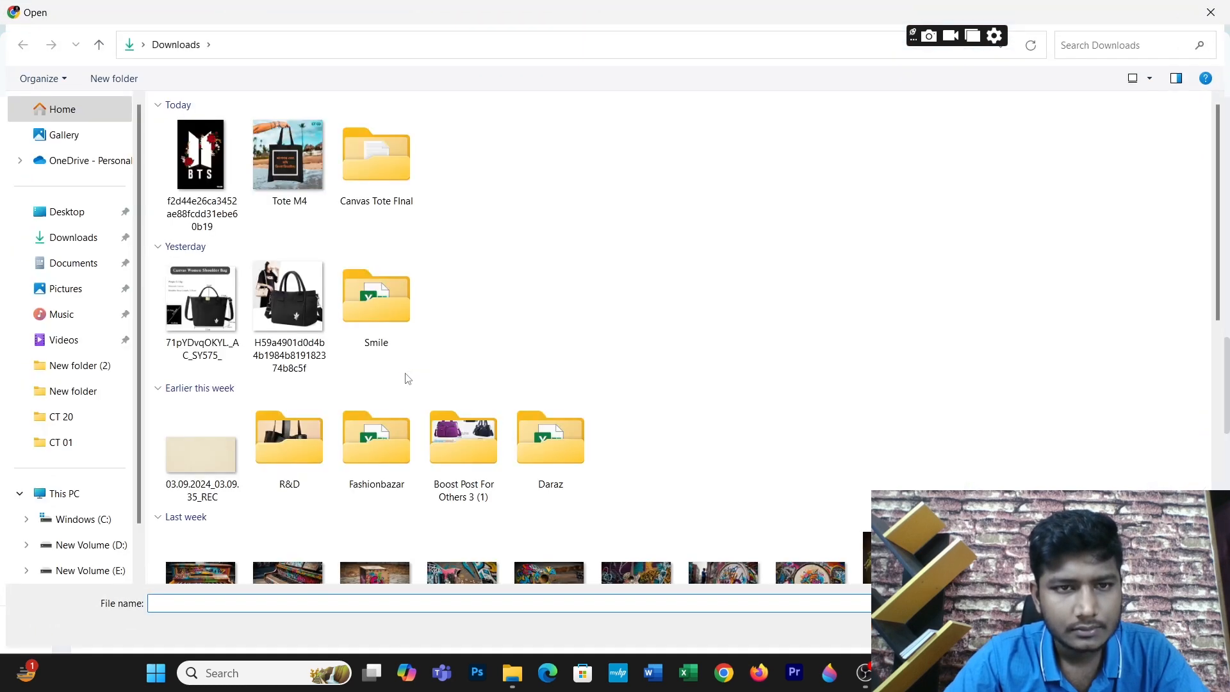
{"action": "double_click", "coordinate": [377, 200]}
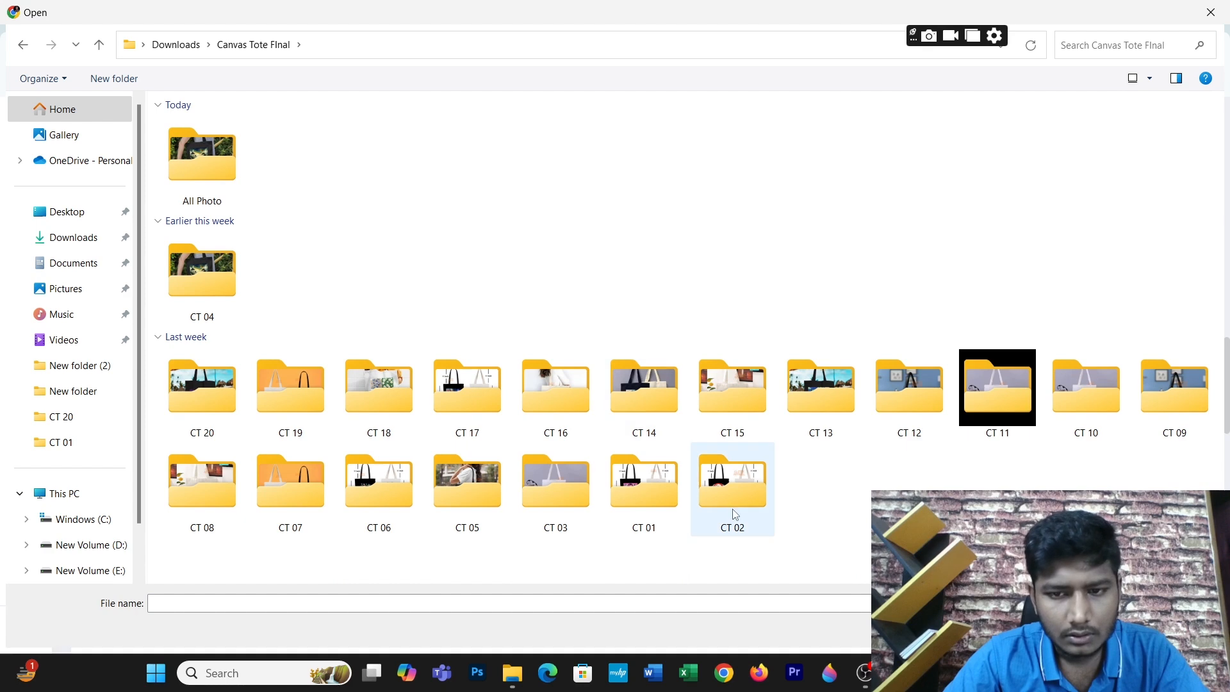
{"action": "double_click", "coordinate": [667, 523]}
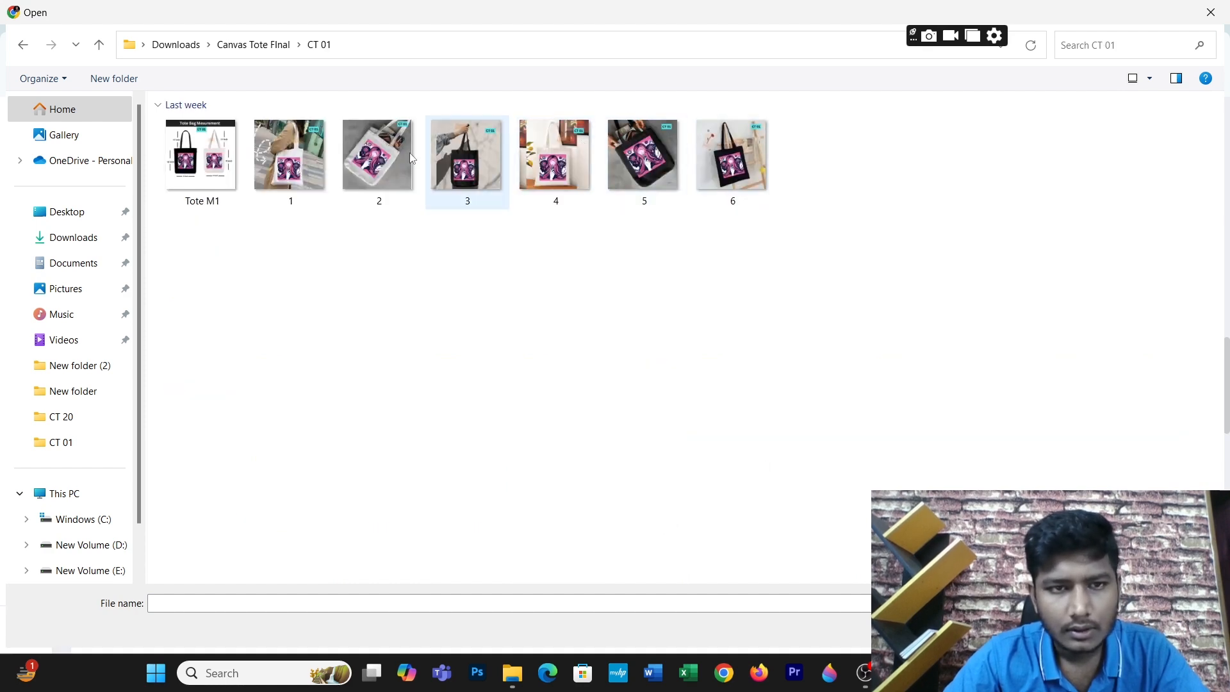
{"action": "left_click", "coordinate": [473, 159]}
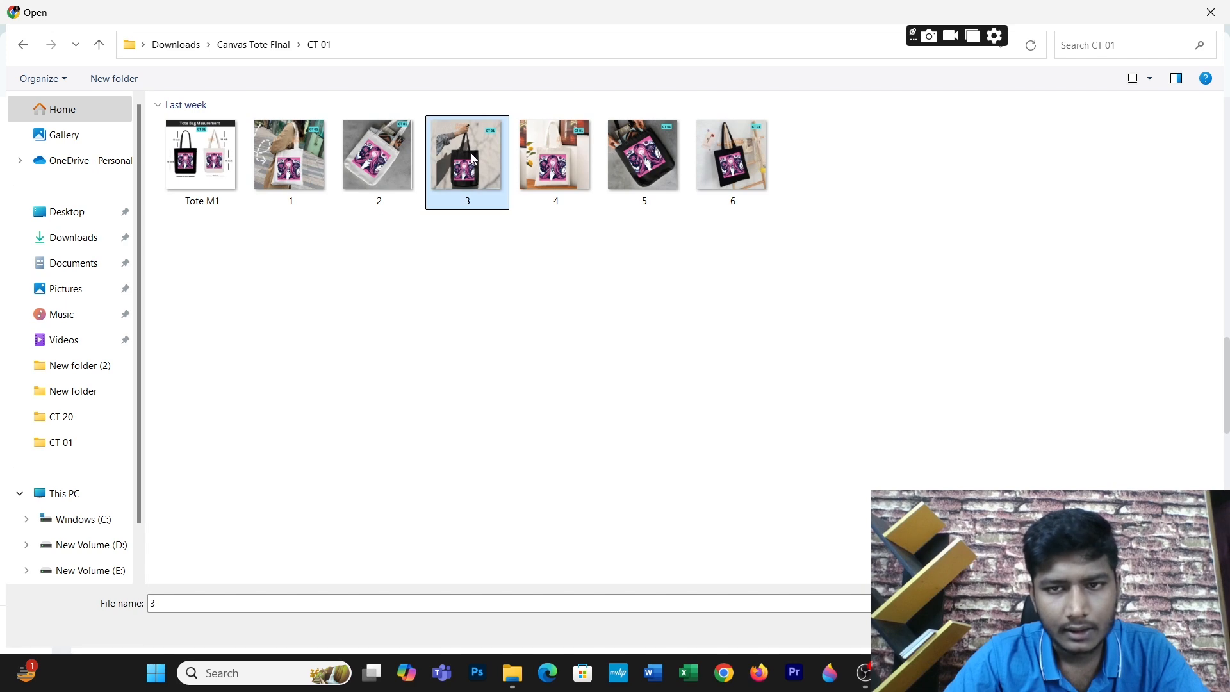
{"action": "left_click", "coordinate": [1083, 629]}
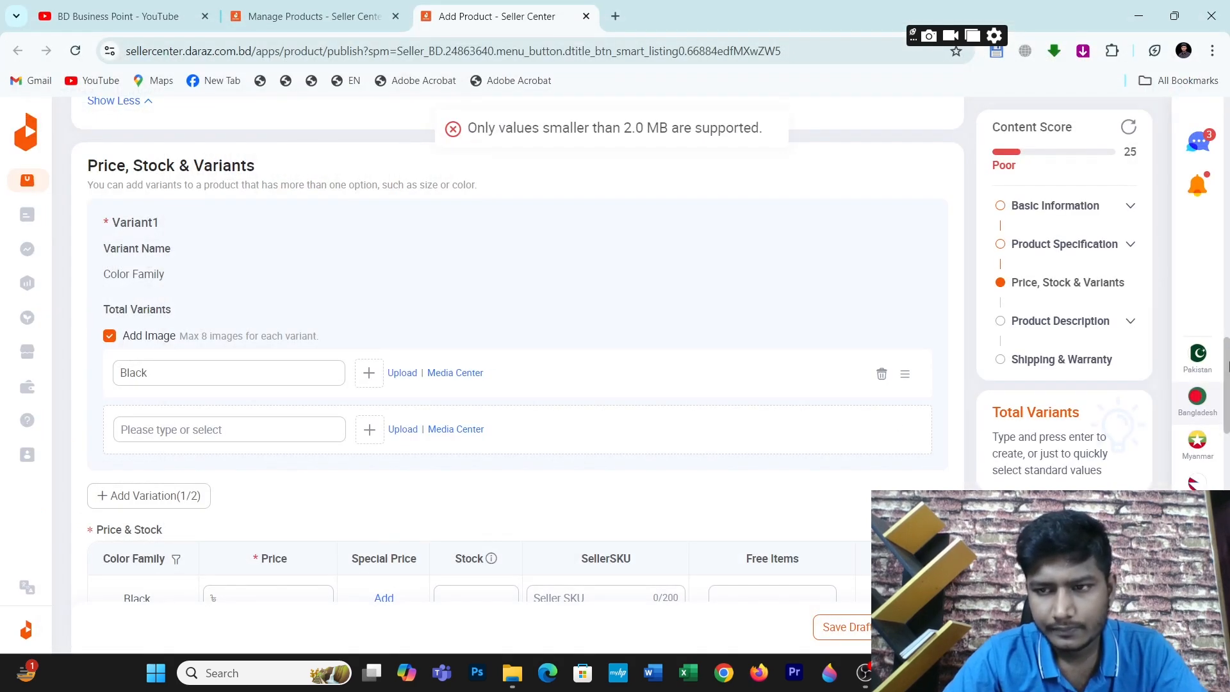
Step: Set the Black variant's price to 5,000
{"action": "left_click_drag", "start_coordinate": [1227, 365], "coordinate": [1227, 406]}
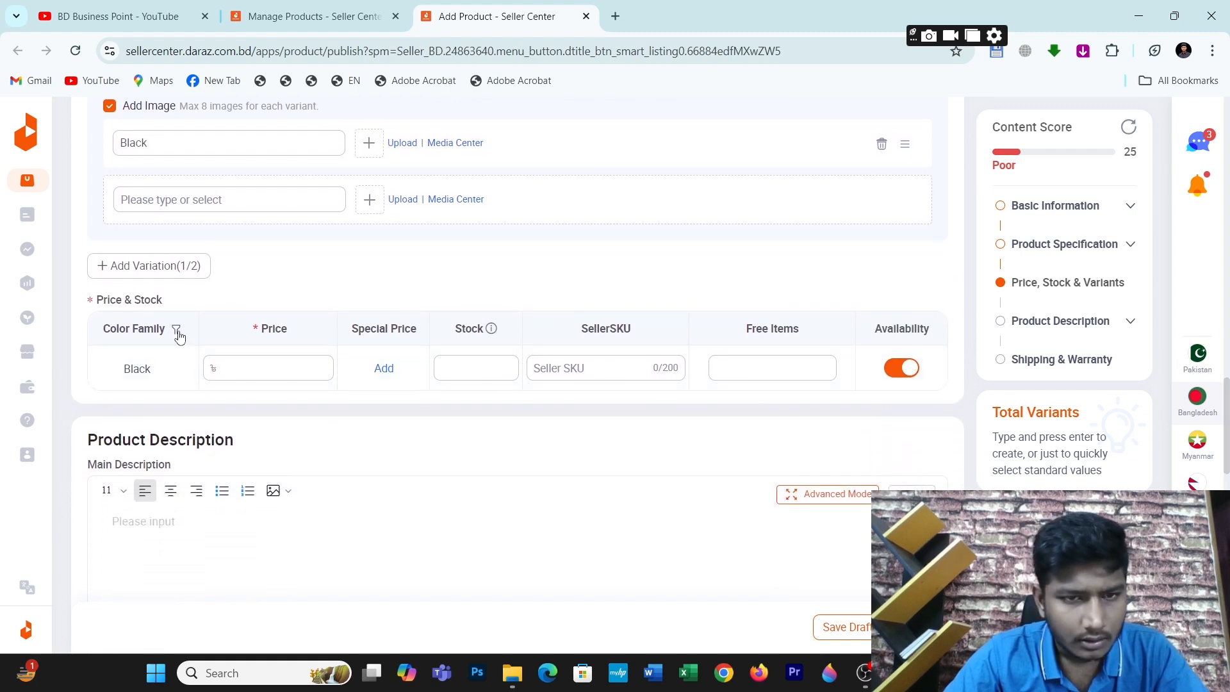
{"action": "left_click", "coordinate": [239, 363]}
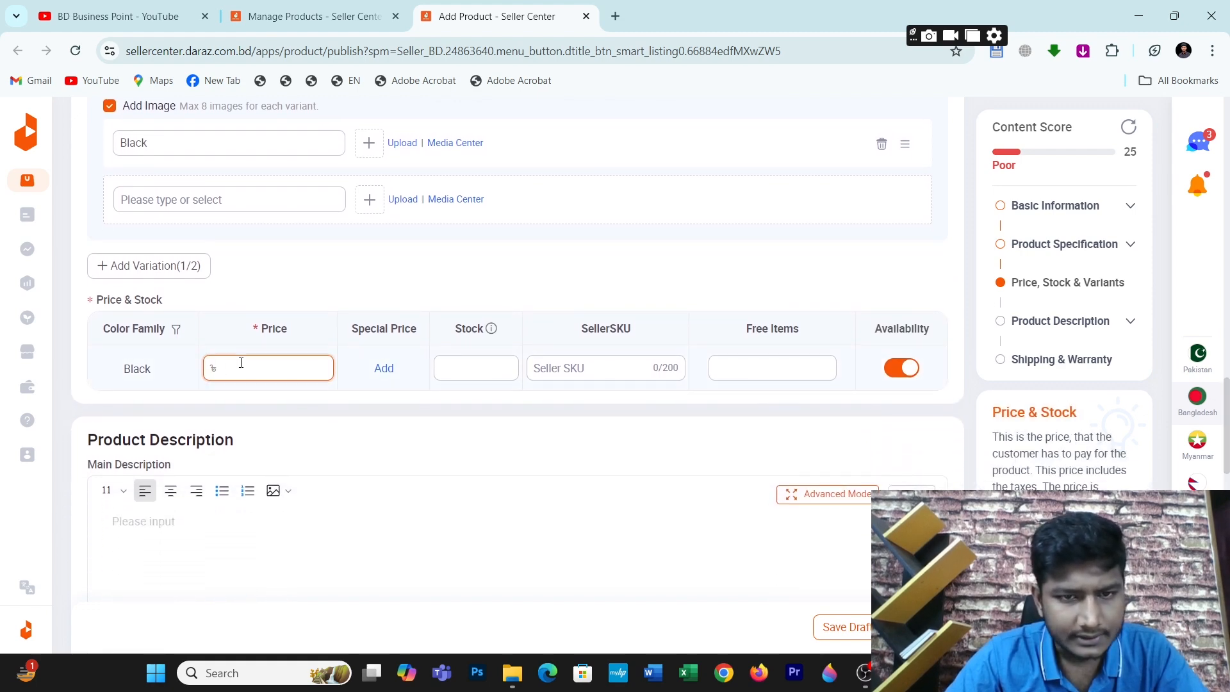
{"action": "type", "text": "5"}
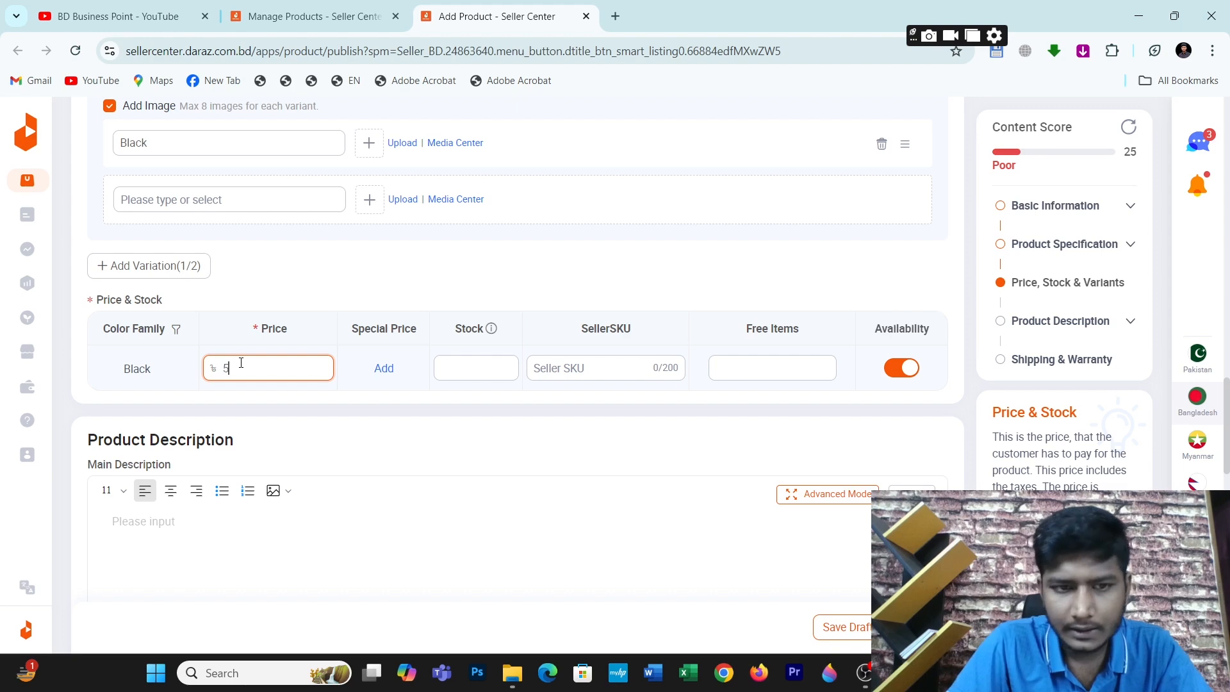
{"action": "type", "text": ",062"}
{"action": "key", "text": "BackSpace"}
{"action": "key", "text": "BackSpace"}
{"action": "type", "text": "00"}
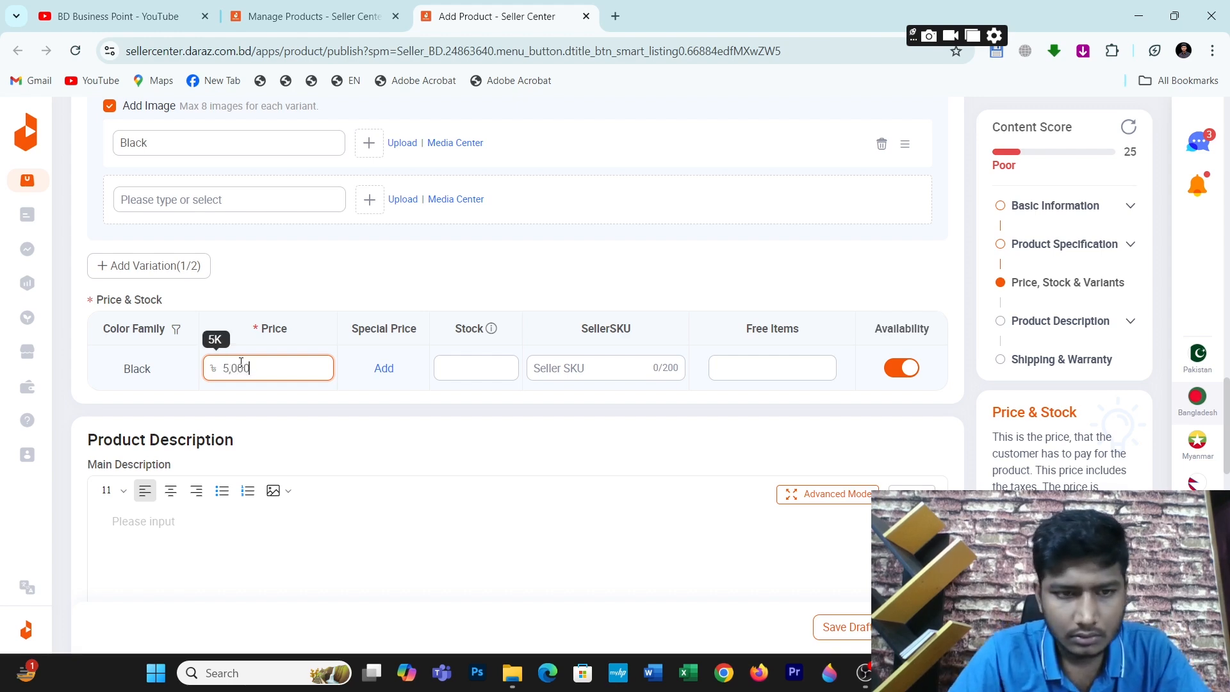
Step: Add a special price of 250 to the Black variant
{"action": "left_click", "coordinate": [384, 369]}
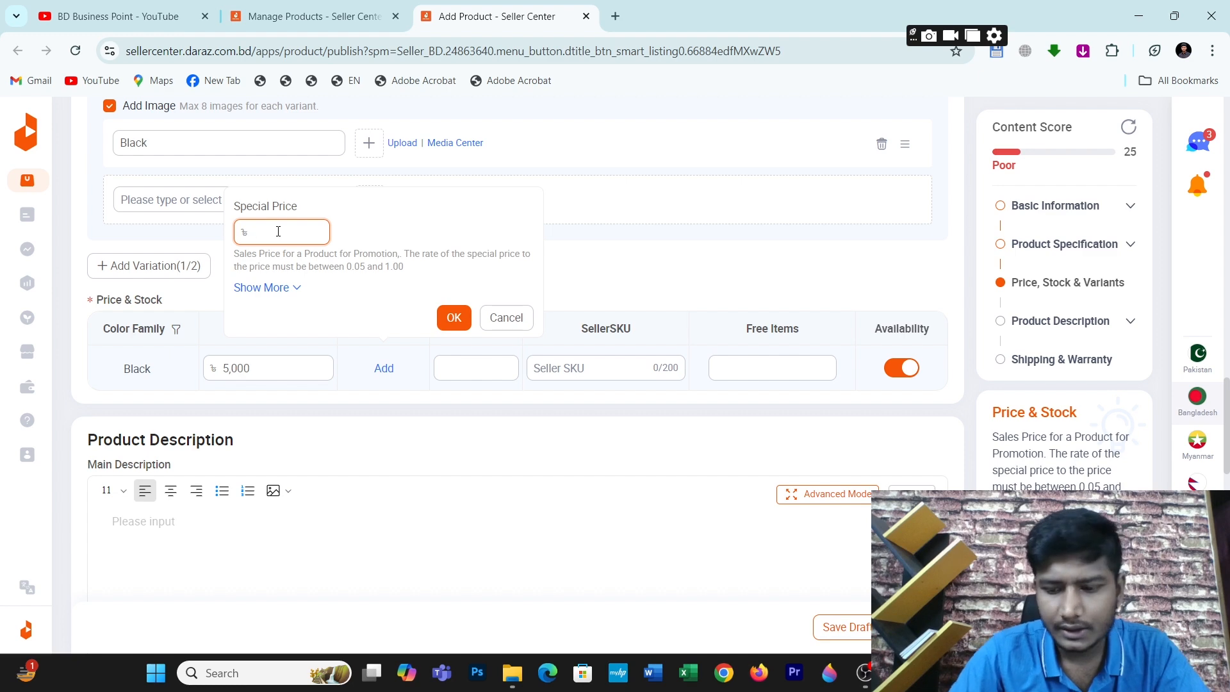
{"action": "type", "text": "250"}
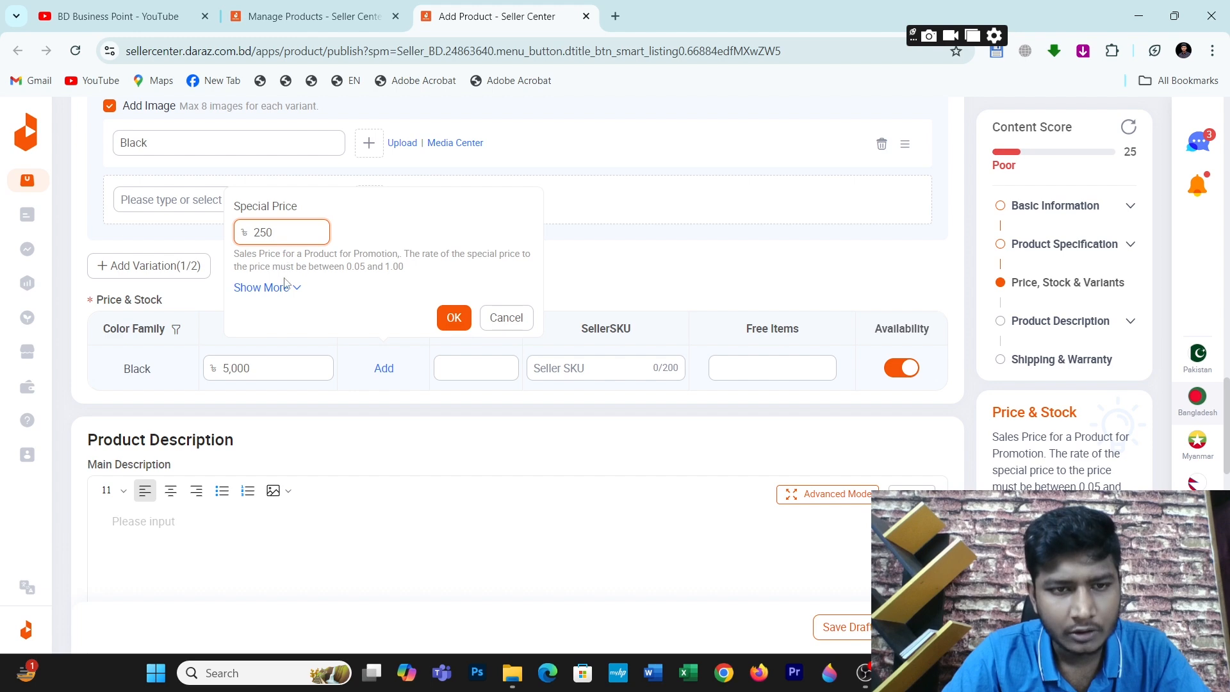
{"action": "left_click", "coordinate": [454, 317]}
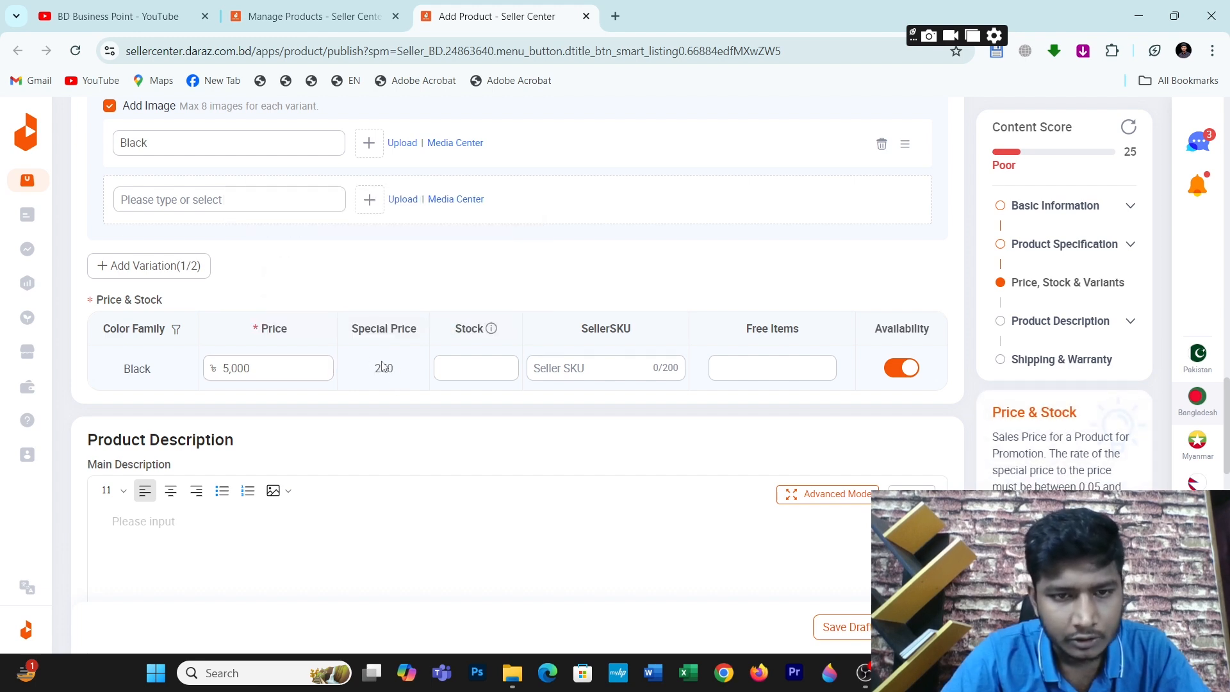
Step: Set the Black variant's stock to 10,000 and its SellerSKU to CT 01
{"action": "left_click", "coordinate": [456, 361]}
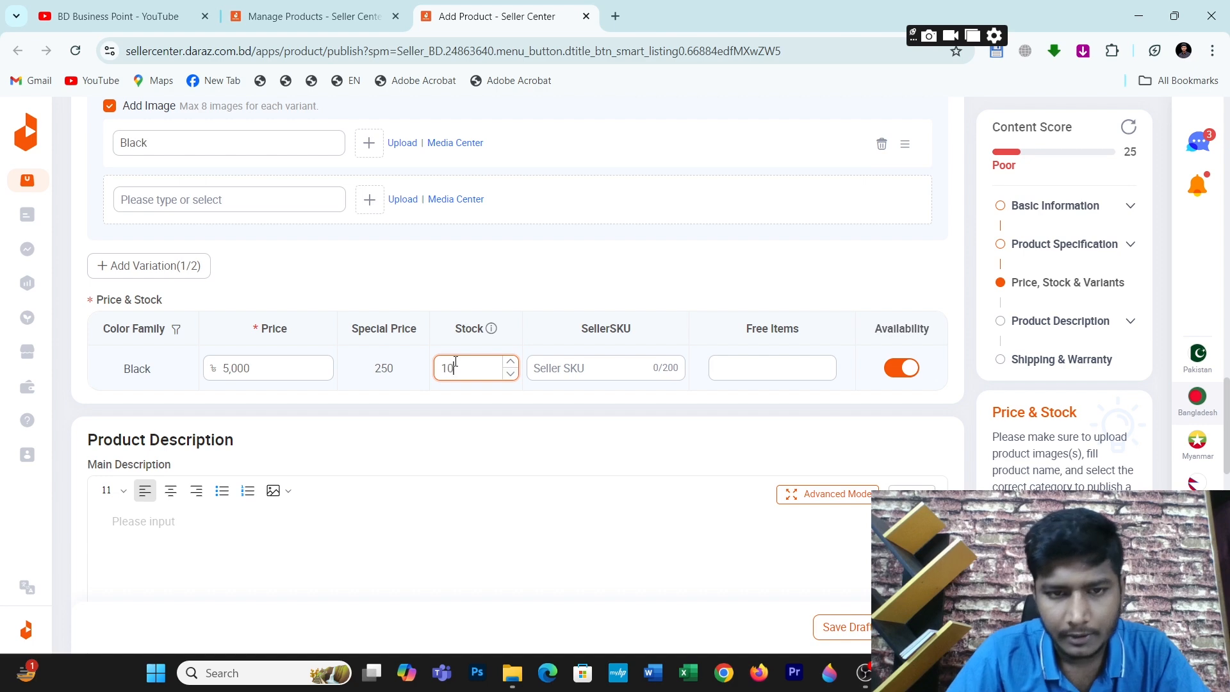
{"action": "type", "text": "000"}
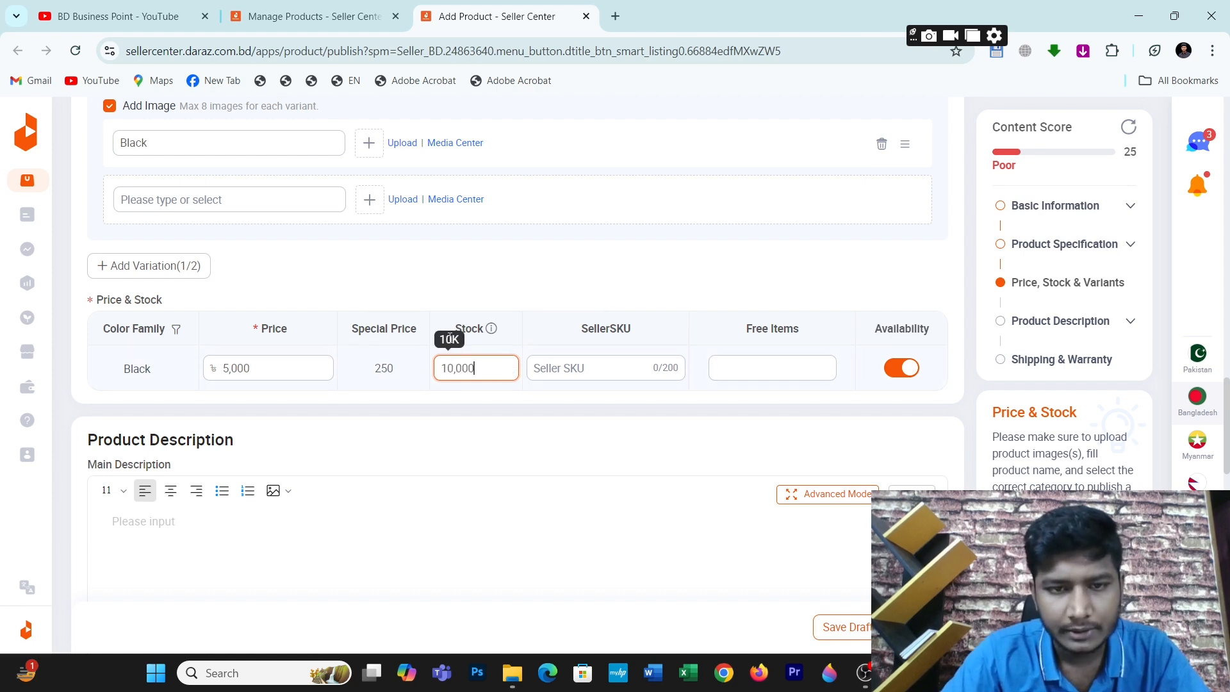
{"action": "left_click", "coordinate": [586, 364]}
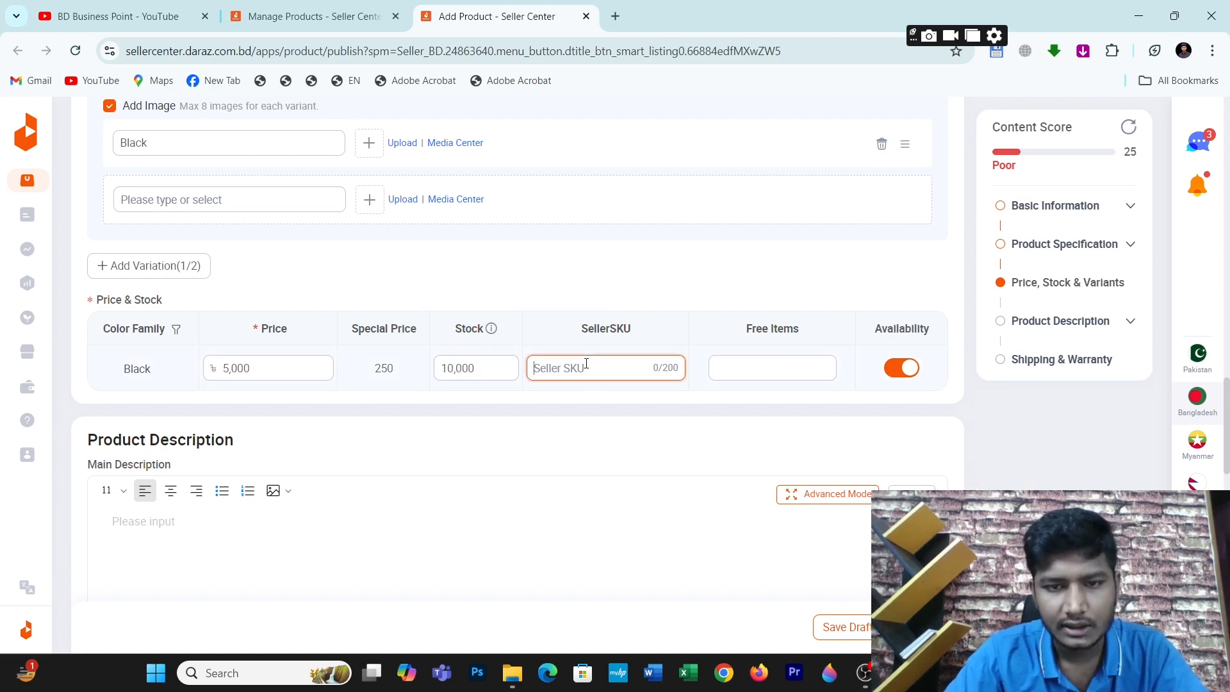
{"action": "type", "text": "C"}
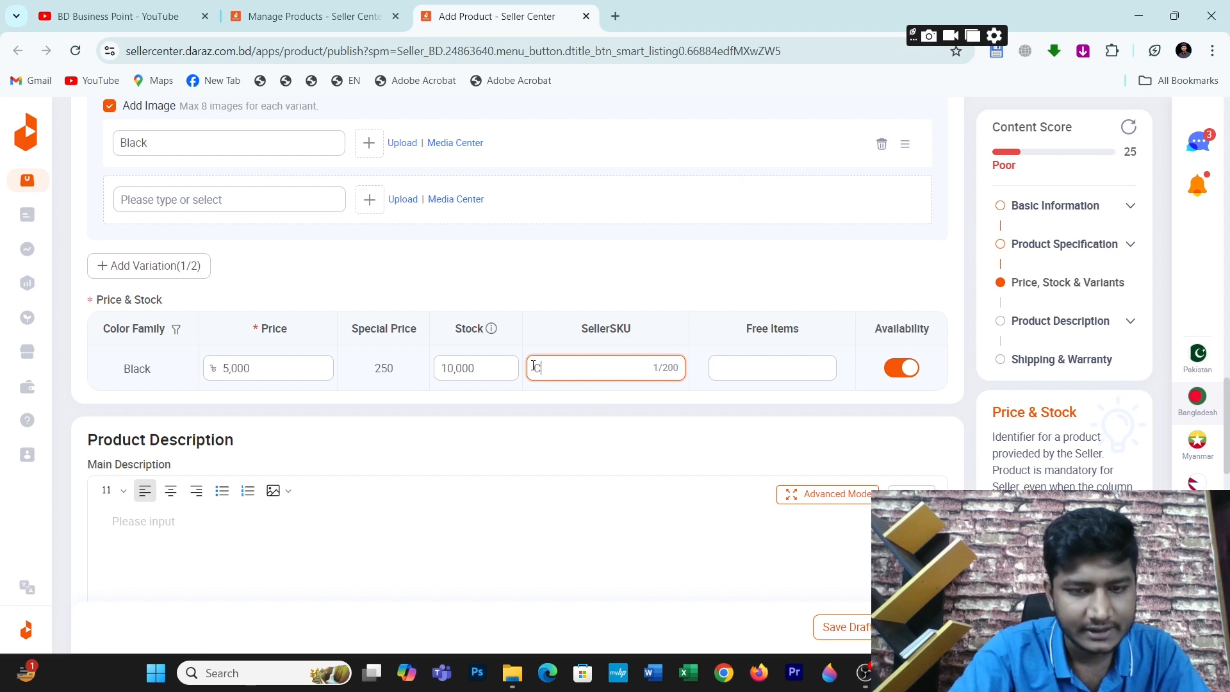
{"action": "type", "text": "T 01"}
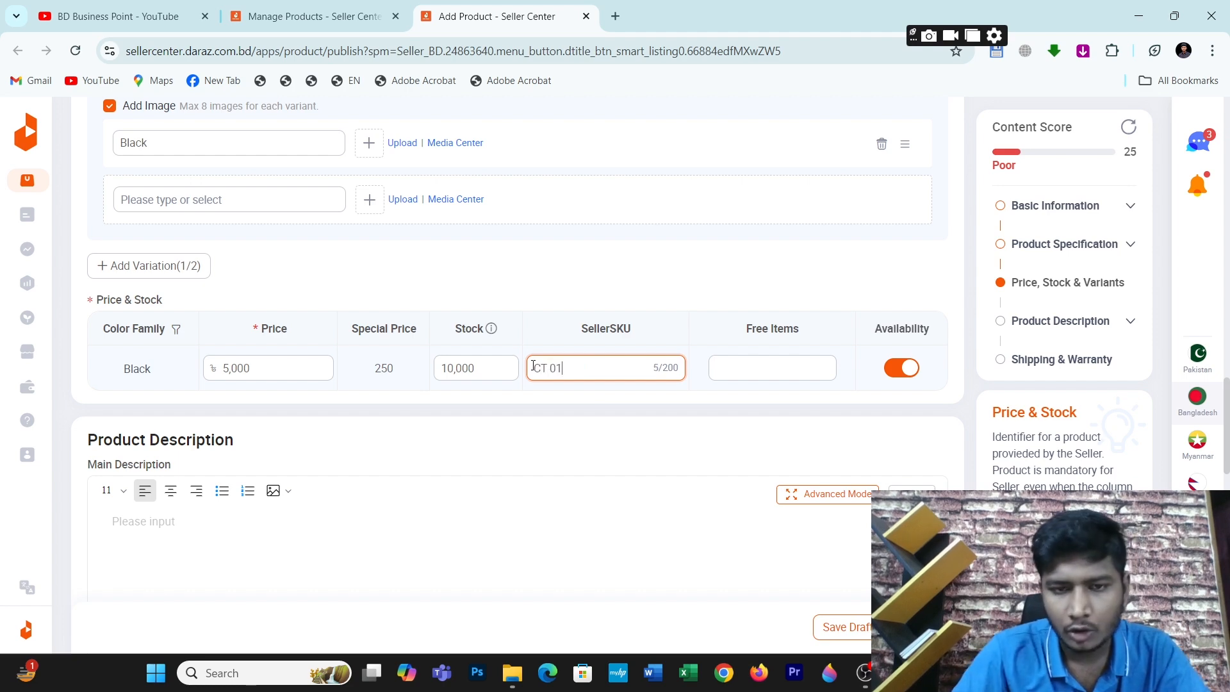
Step: Append "(CT 01)" to the end of the product name and translate the updated name into Bengali
{"action": "left_click", "coordinate": [564, 279]}
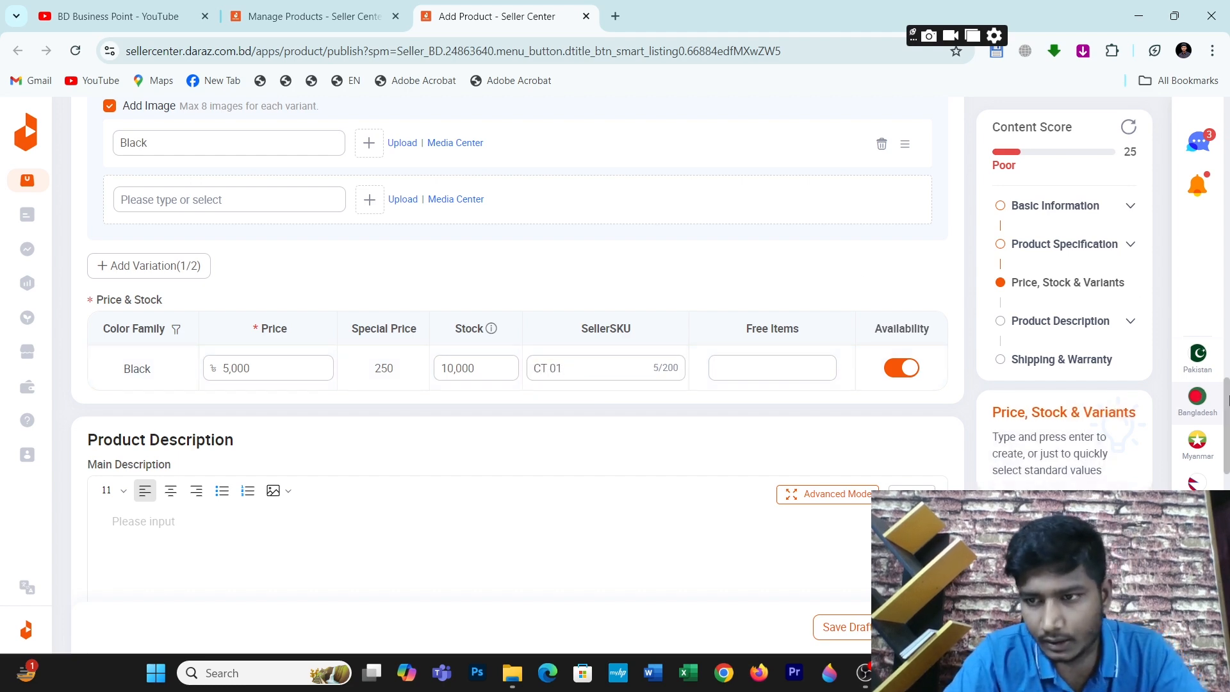
{"action": "left_click_drag", "start_coordinate": [1227, 401], "coordinate": [1222, 77]}
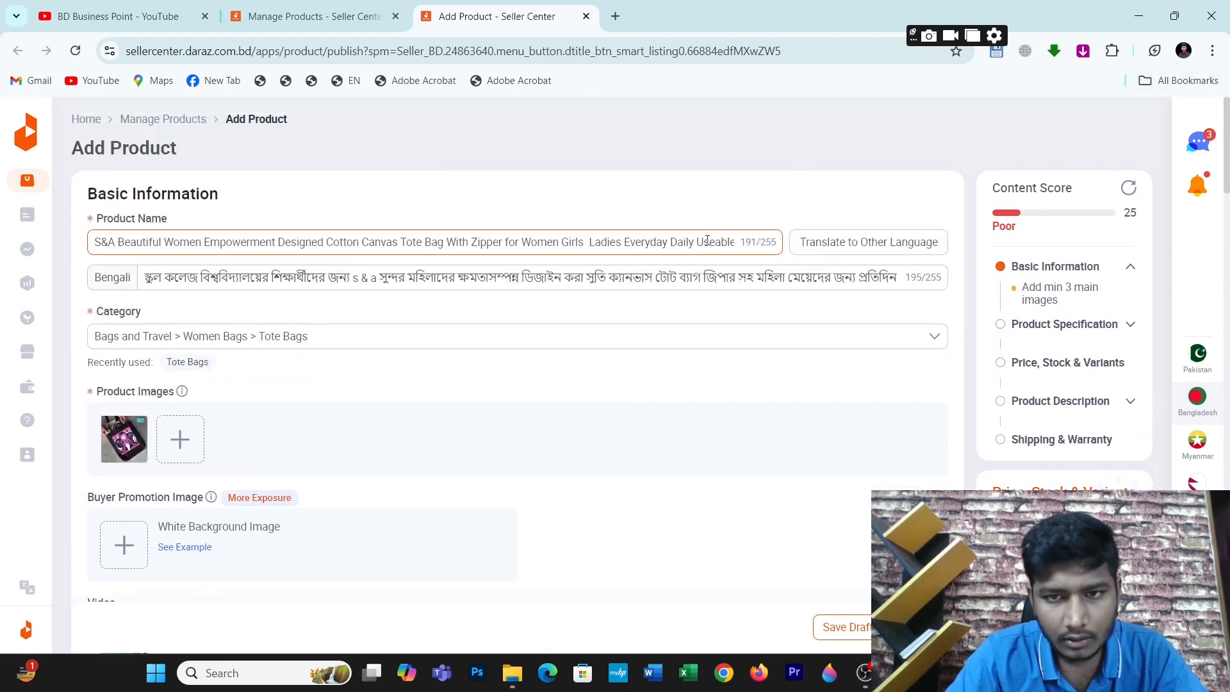
{"action": "left_click_drag", "start_coordinate": [708, 241], "coordinate": [769, 241]}
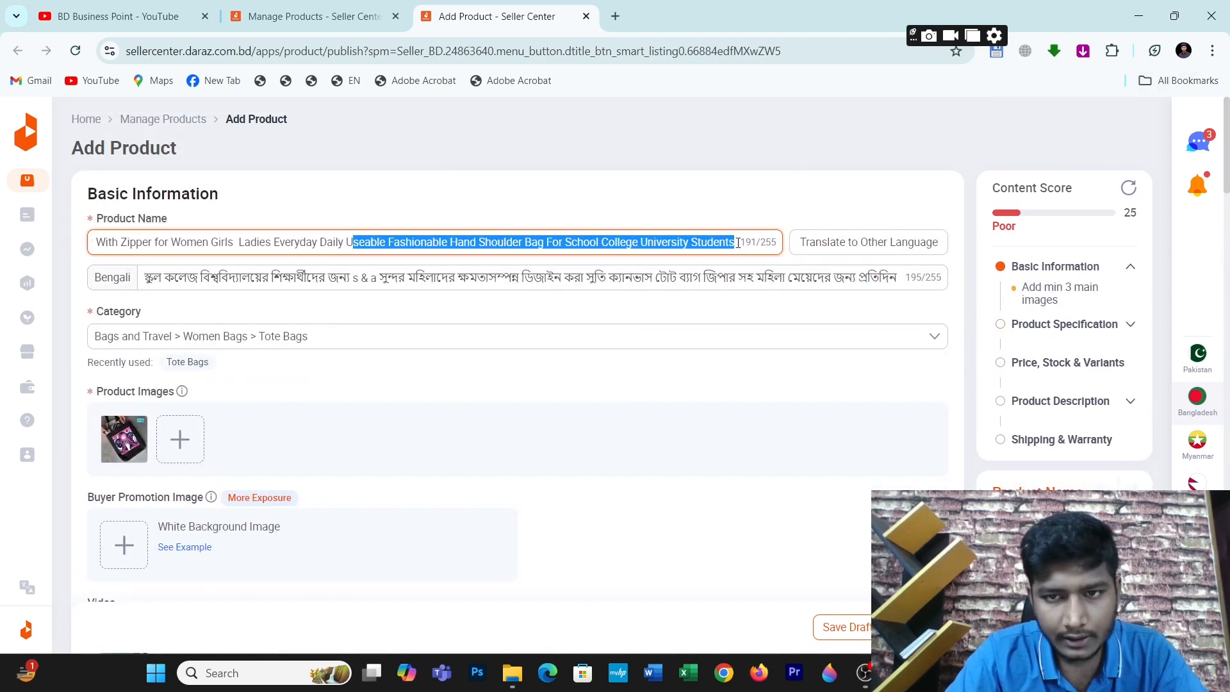
{"action": "left_click", "coordinate": [738, 242]}
{"action": "type", "text": "(C"}
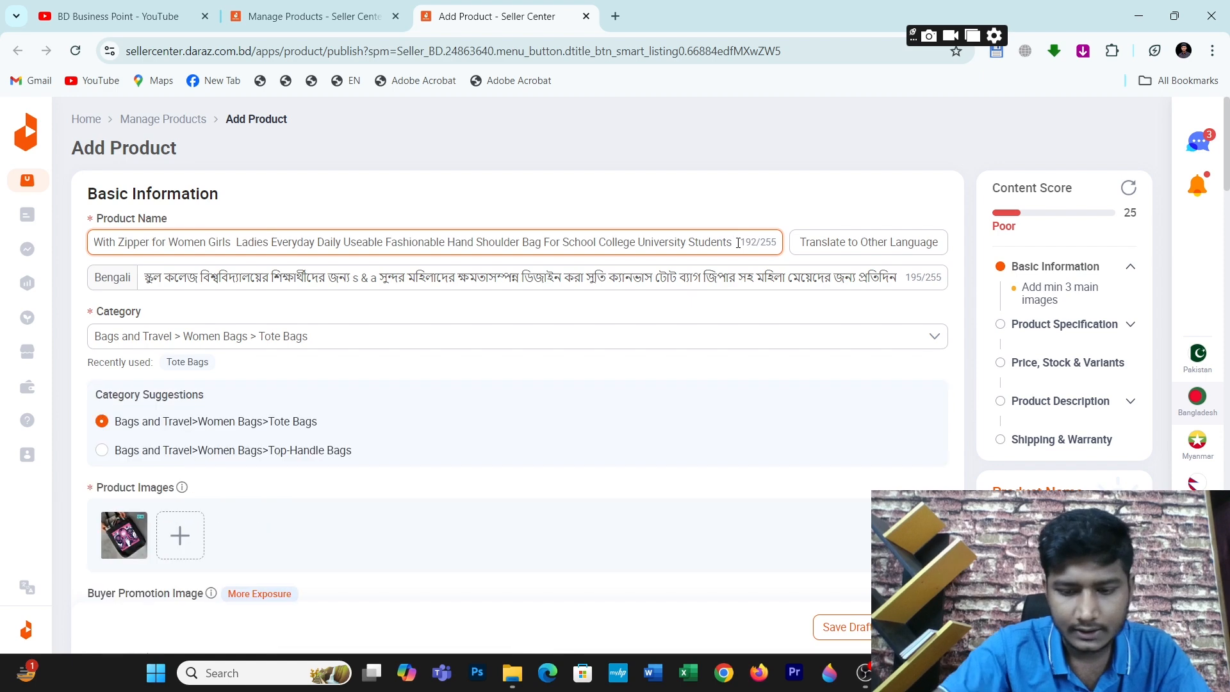
{"action": "type", "text": "T "}
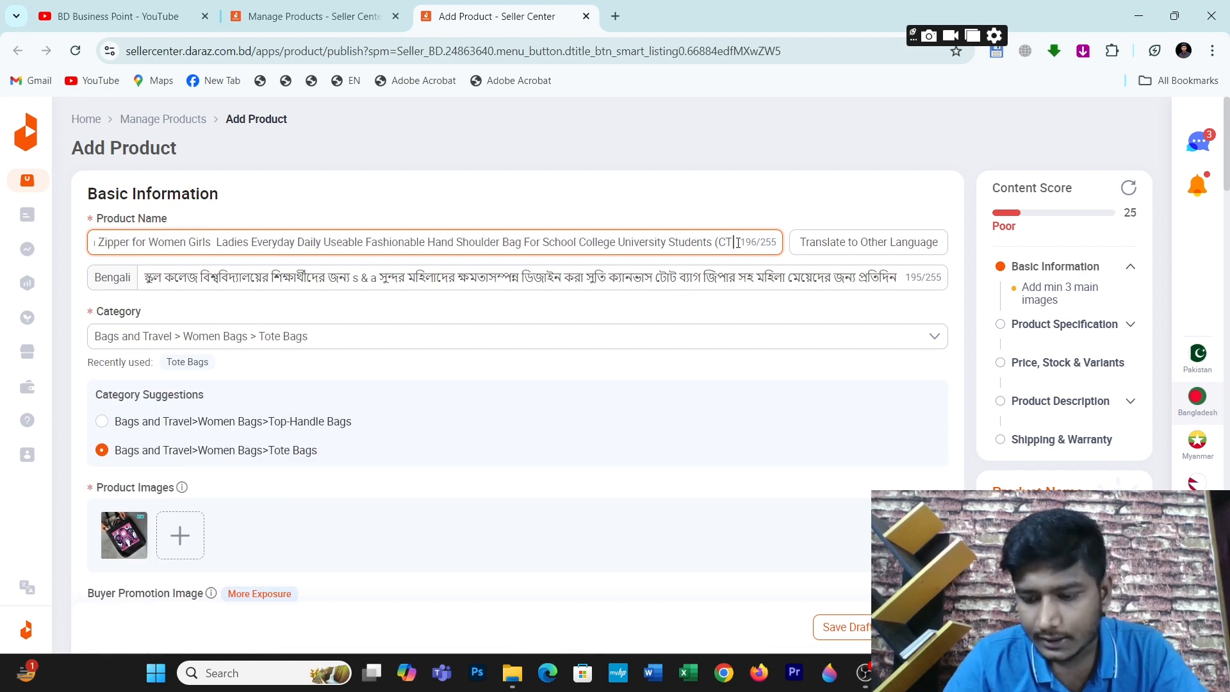
{"action": "type", "text": "01"}
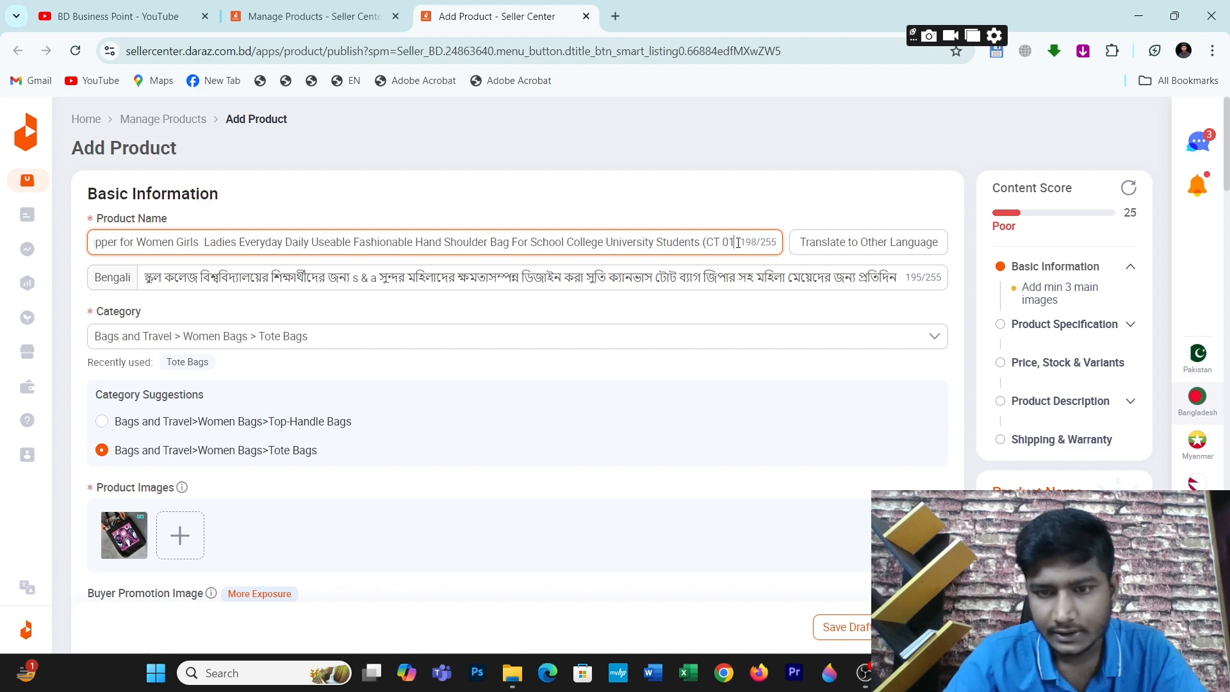
{"action": "type", "text": ")"}
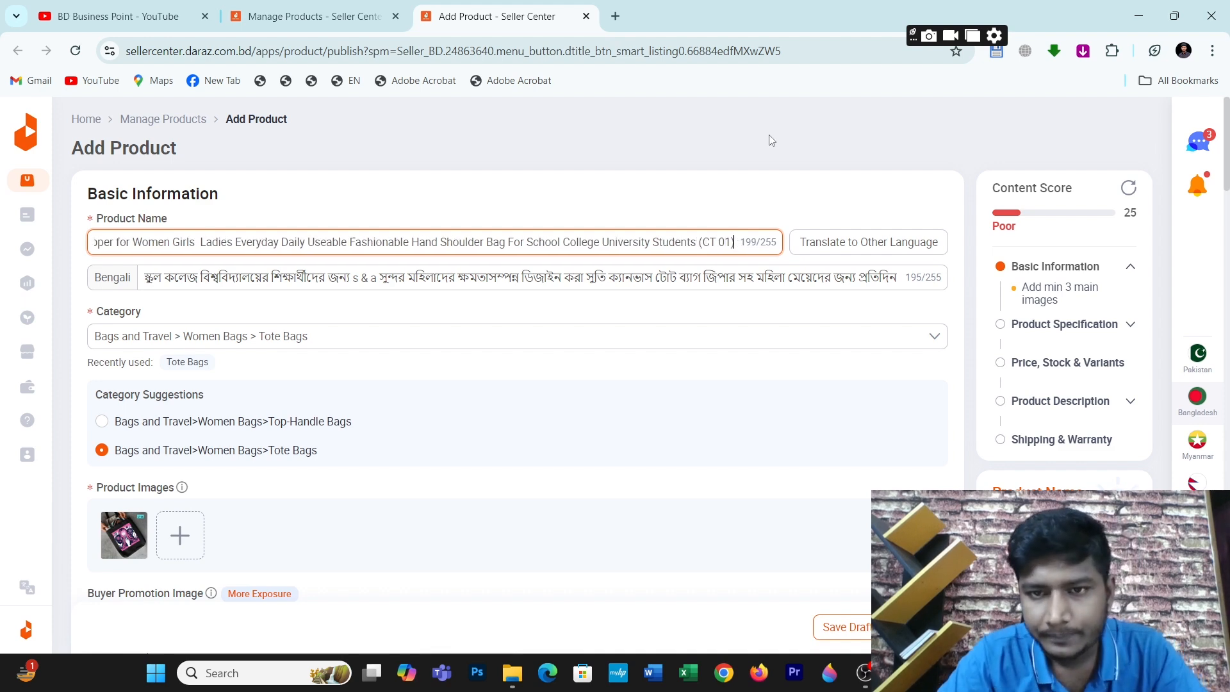
{"action": "left_click", "coordinate": [800, 134]}
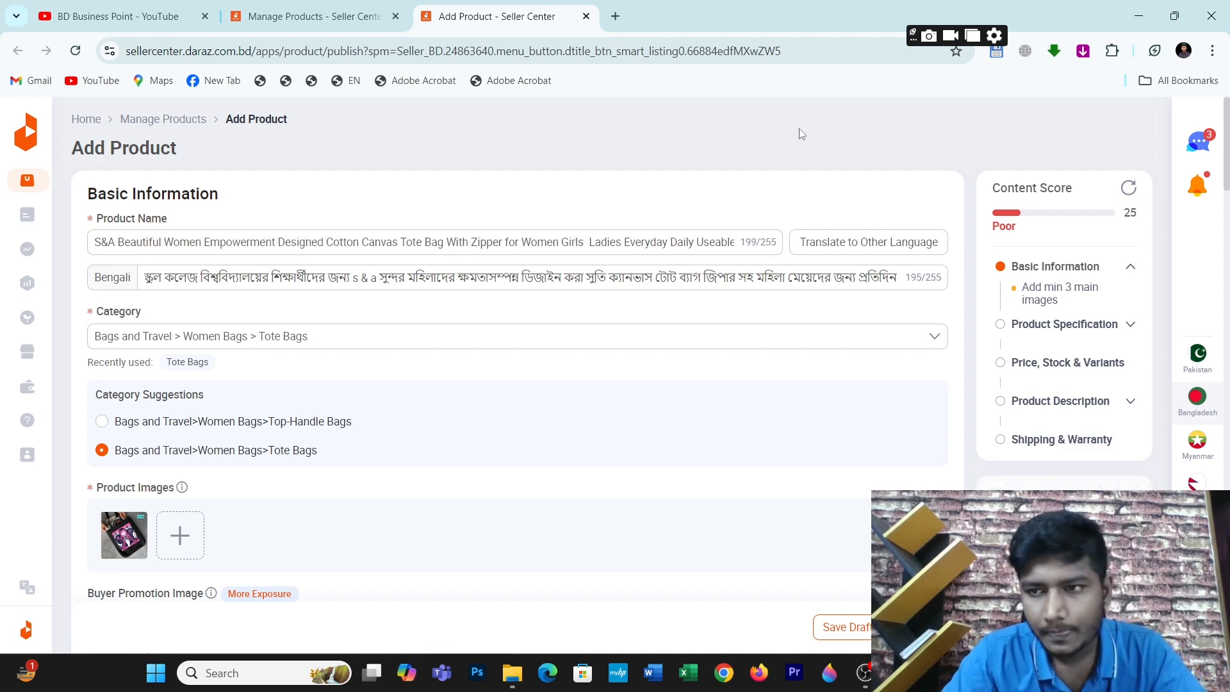
{"action": "left_click", "coordinate": [879, 244]}
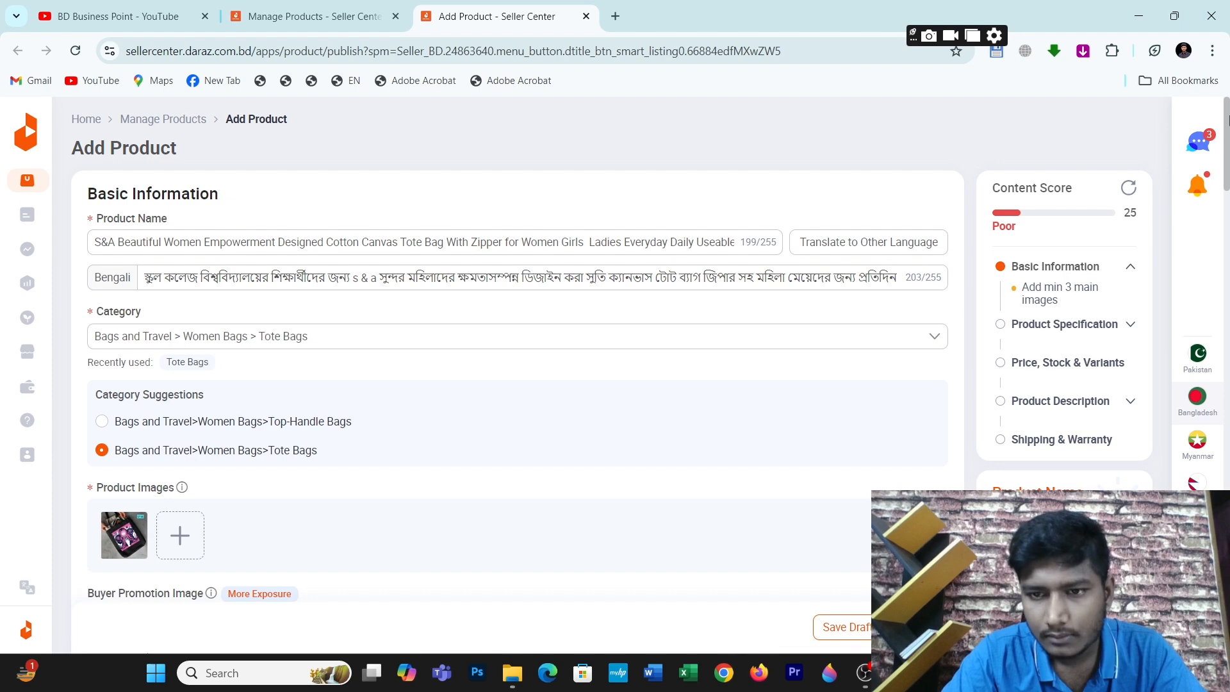
Step: Switch to the tote bag notes in Notepad and copy the text from "DTF Print:" through the end of the file
{"action": "left_click_drag", "start_coordinate": [1227, 121], "coordinate": [1227, 458]}
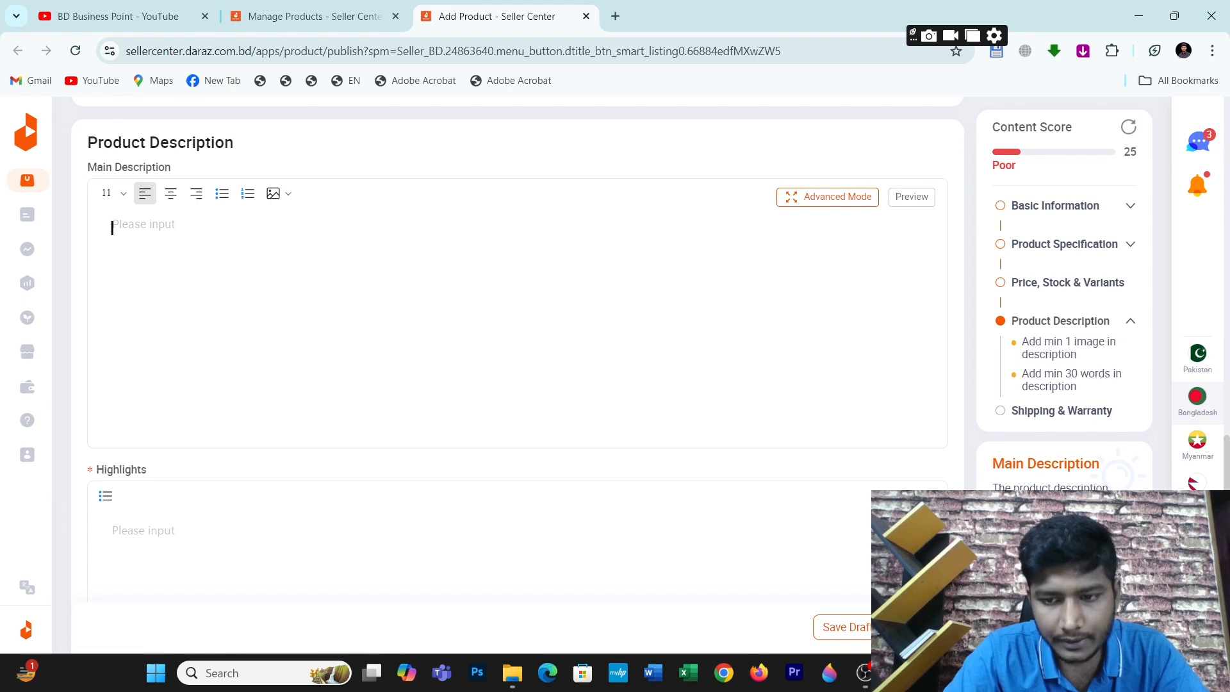
{"action": "key", "text": "alt+Tab"}
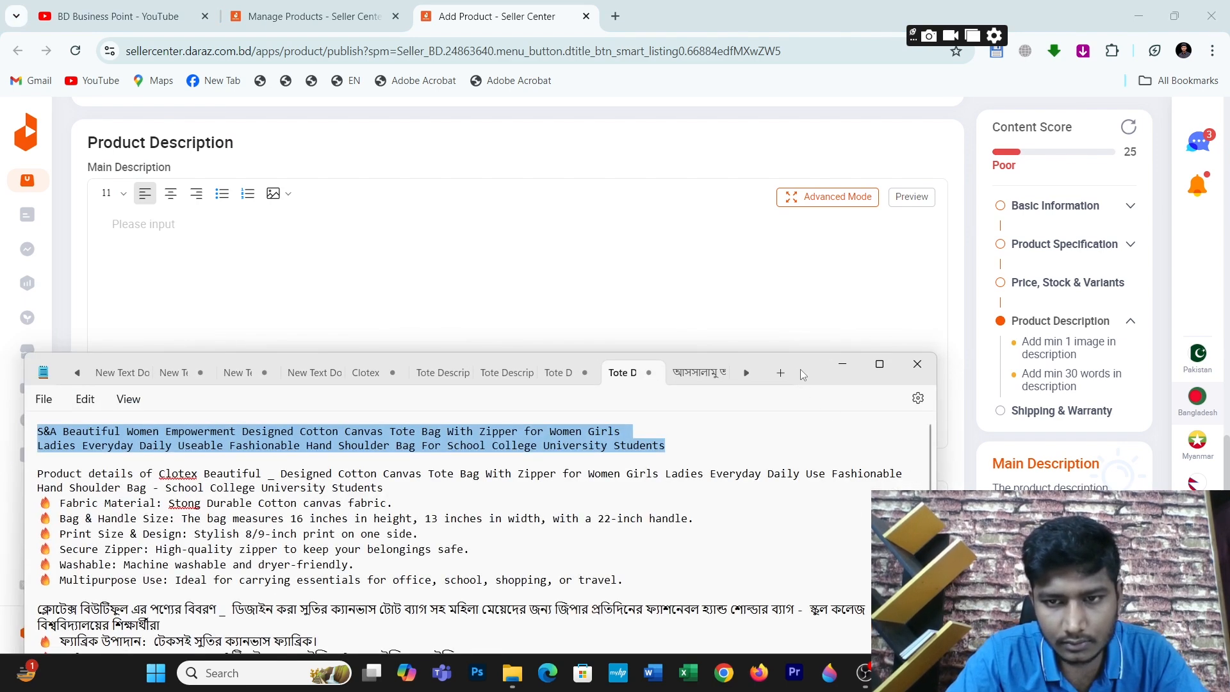
{"action": "left_click_drag", "start_coordinate": [801, 369], "coordinate": [939, 148]}
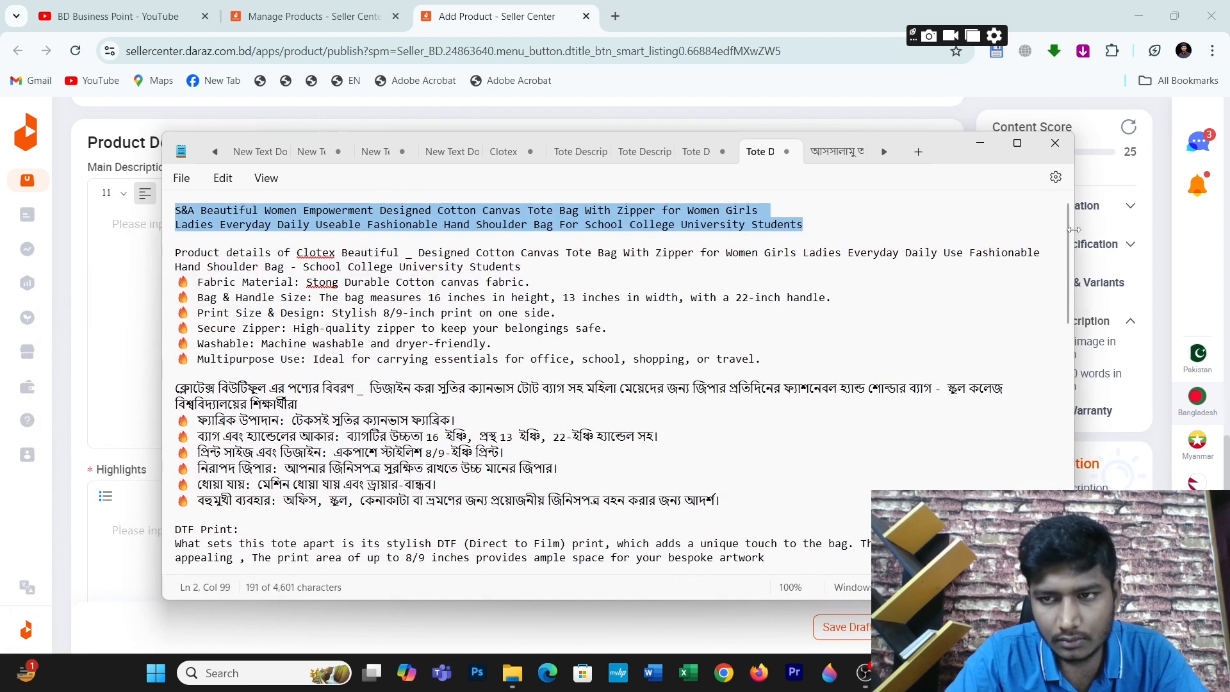
{"action": "left_click_drag", "start_coordinate": [1069, 237], "coordinate": [1070, 327]}
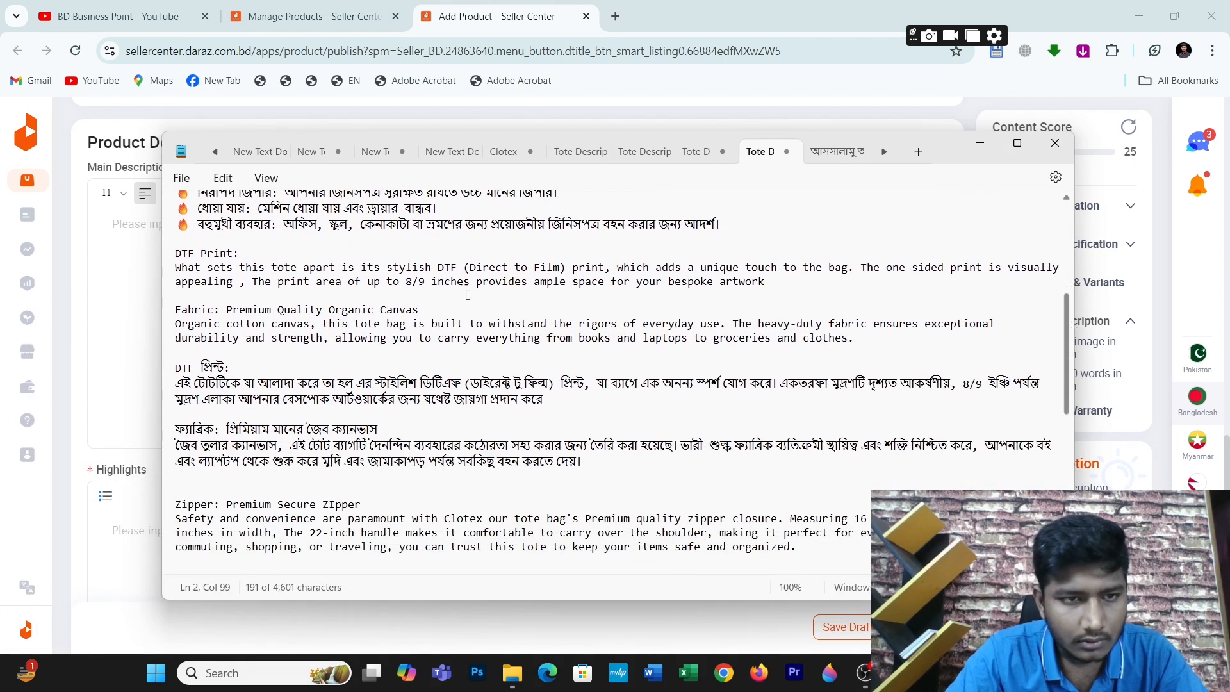
{"action": "left_click", "coordinate": [168, 256]}
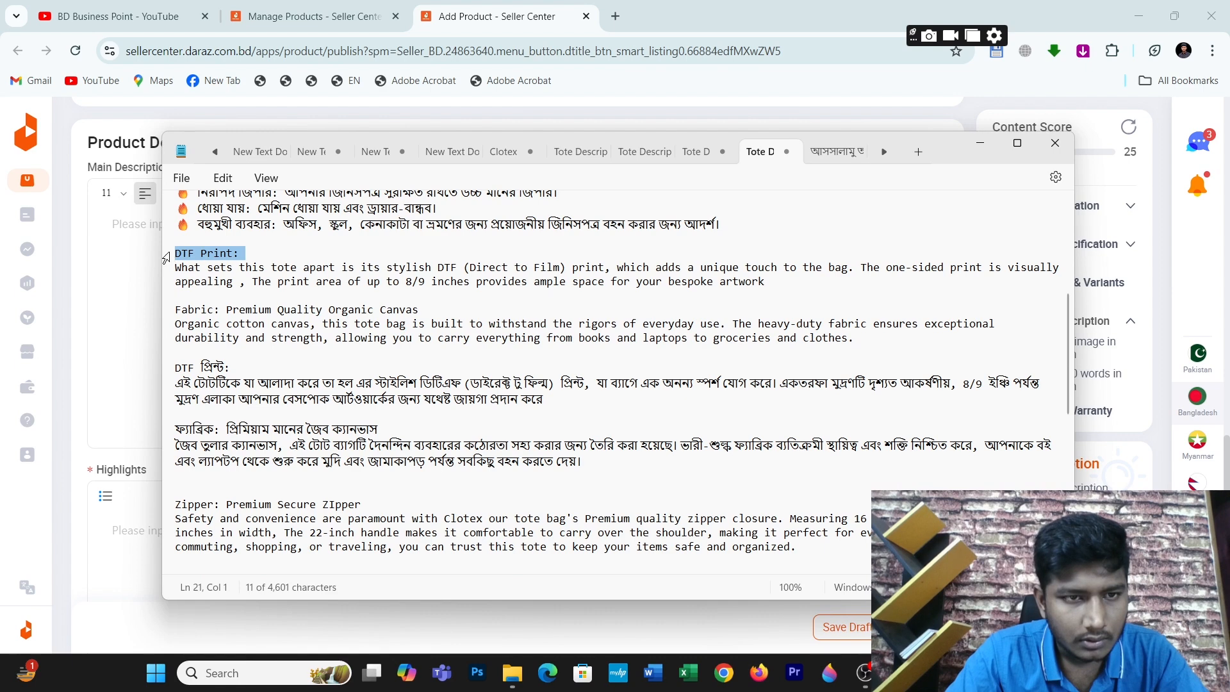
{"action": "left_click", "coordinate": [187, 254]}
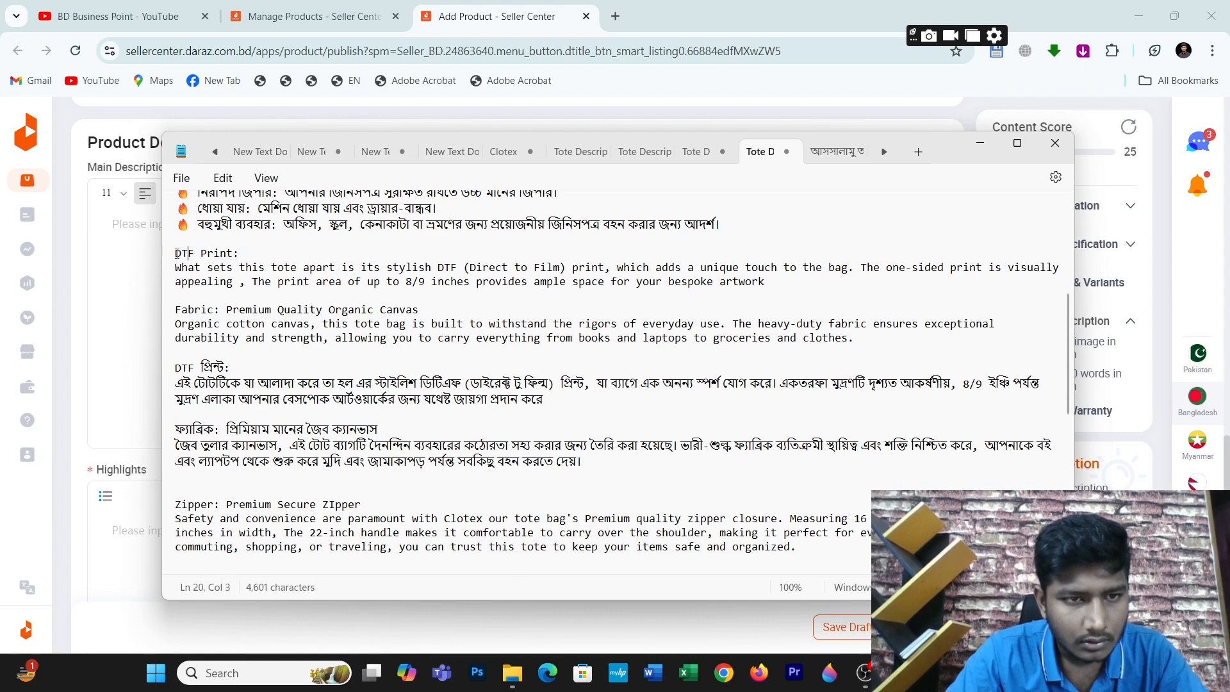
{"action": "left_click_drag", "start_coordinate": [177, 254], "coordinate": [779, 555]}
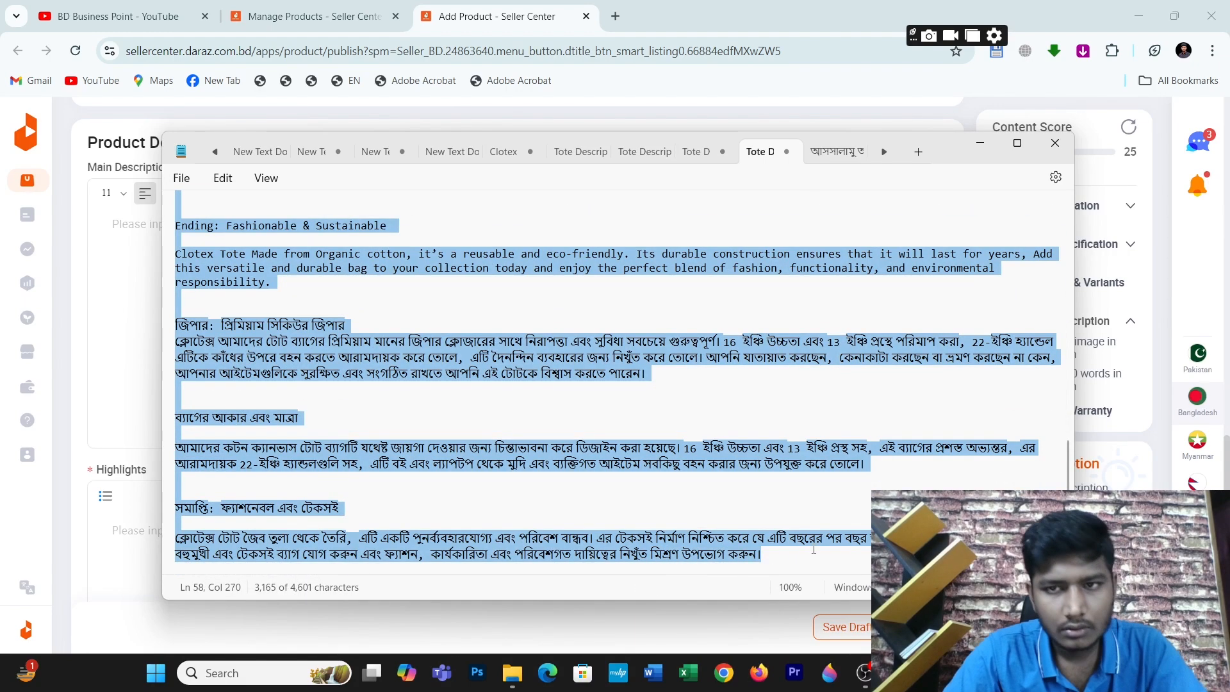
Step: Minimize the notes and paste the copied text into the product's Main Description
{"action": "left_click", "coordinate": [980, 142]}
{"action": "left_click", "coordinate": [228, 302]}
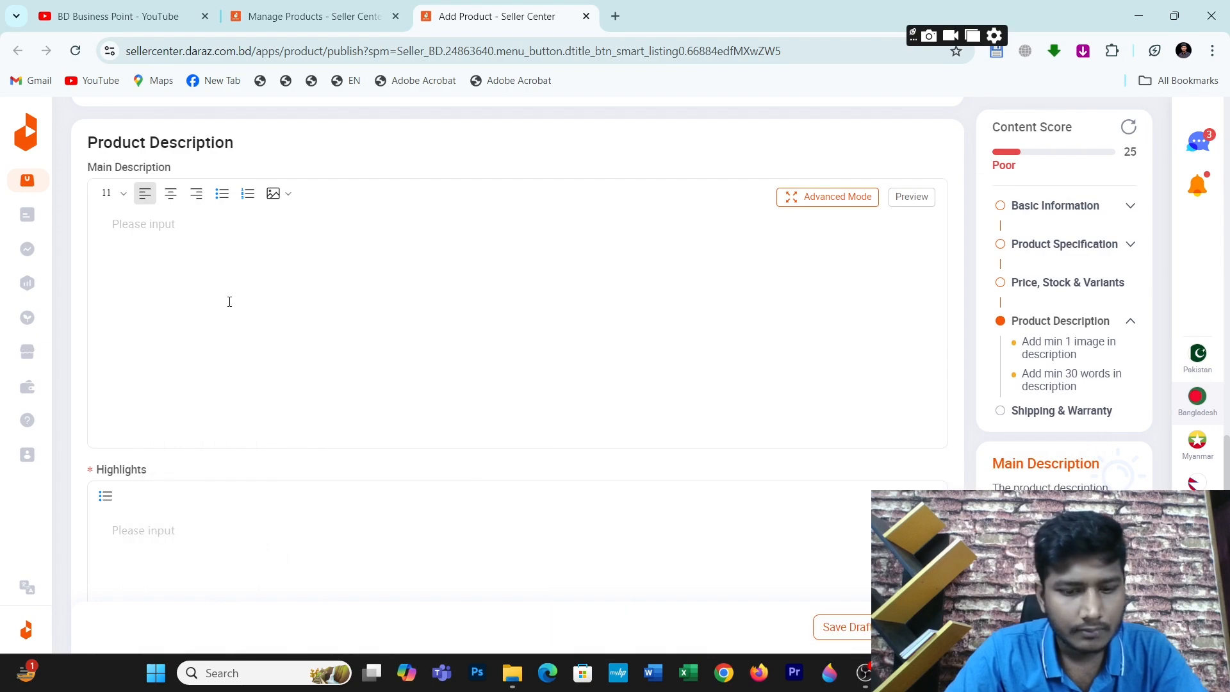
{"action": "key", "text": "ctrl+v"}
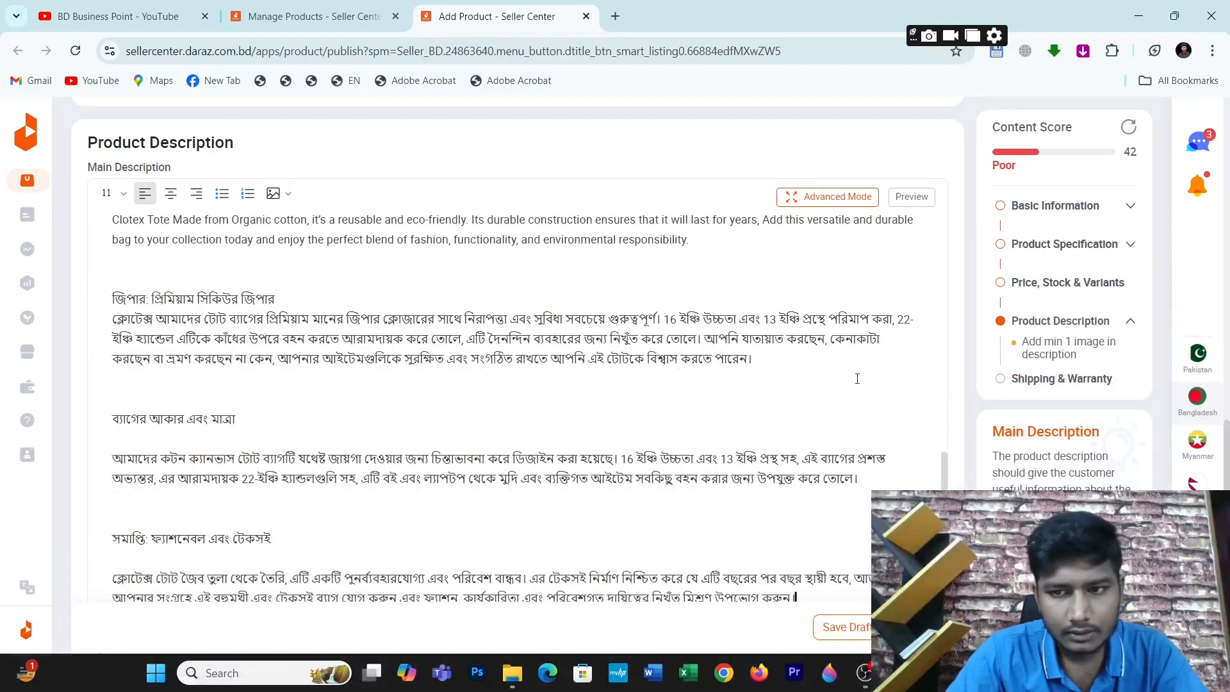
{"action": "left_click_drag", "start_coordinate": [944, 474], "coordinate": [914, 195]}
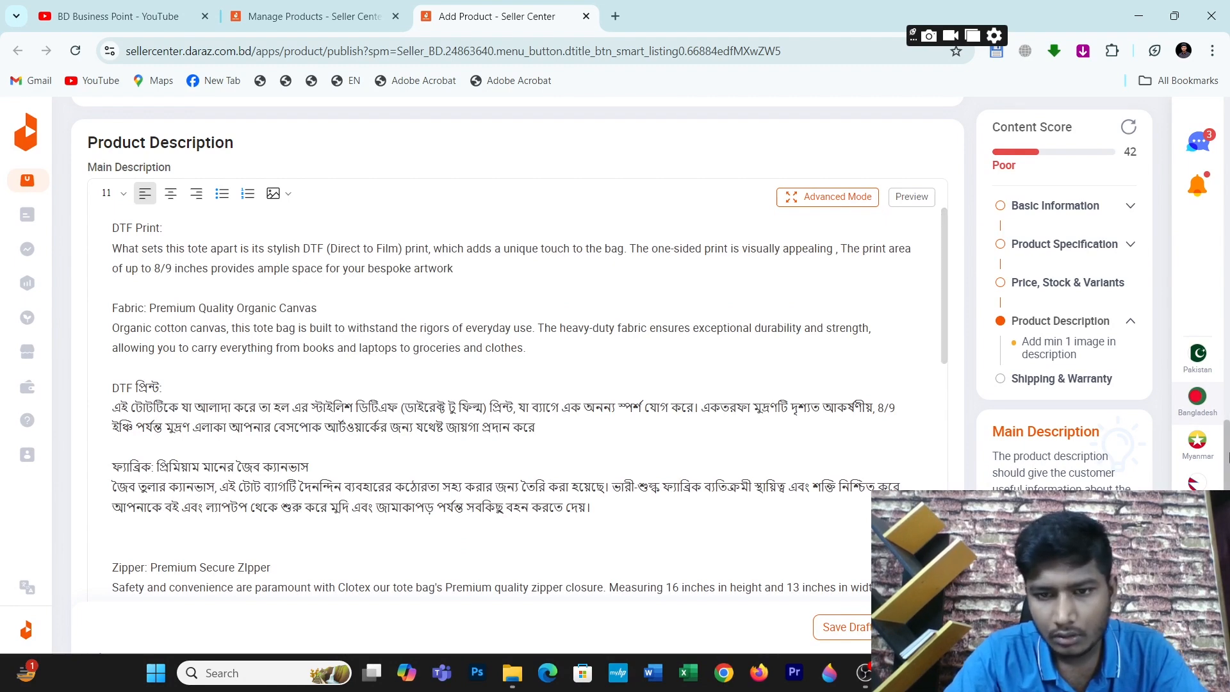
Step: Copy the English and Bengali product details with their bullet points from the Notepad notes into the product's Highlights
{"action": "scroll", "coordinate": [1228, 456], "scroll_direction": "down", "scroll_amount": 4}
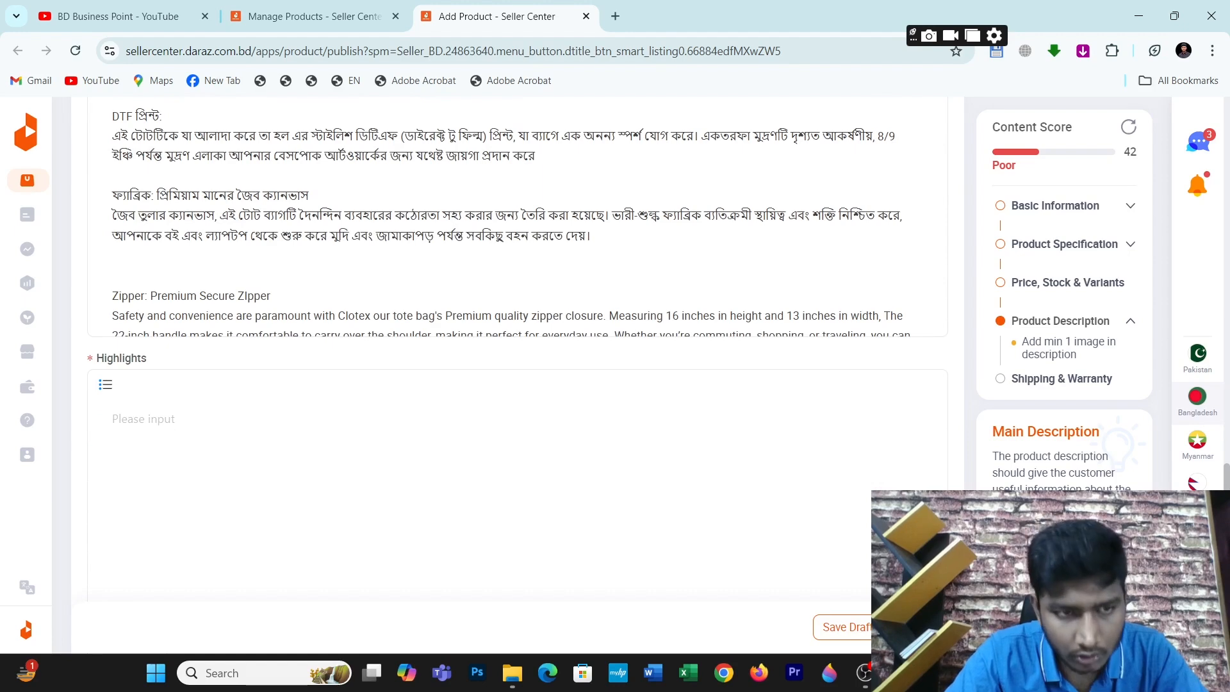
{"action": "key", "text": "alt+Tab"}
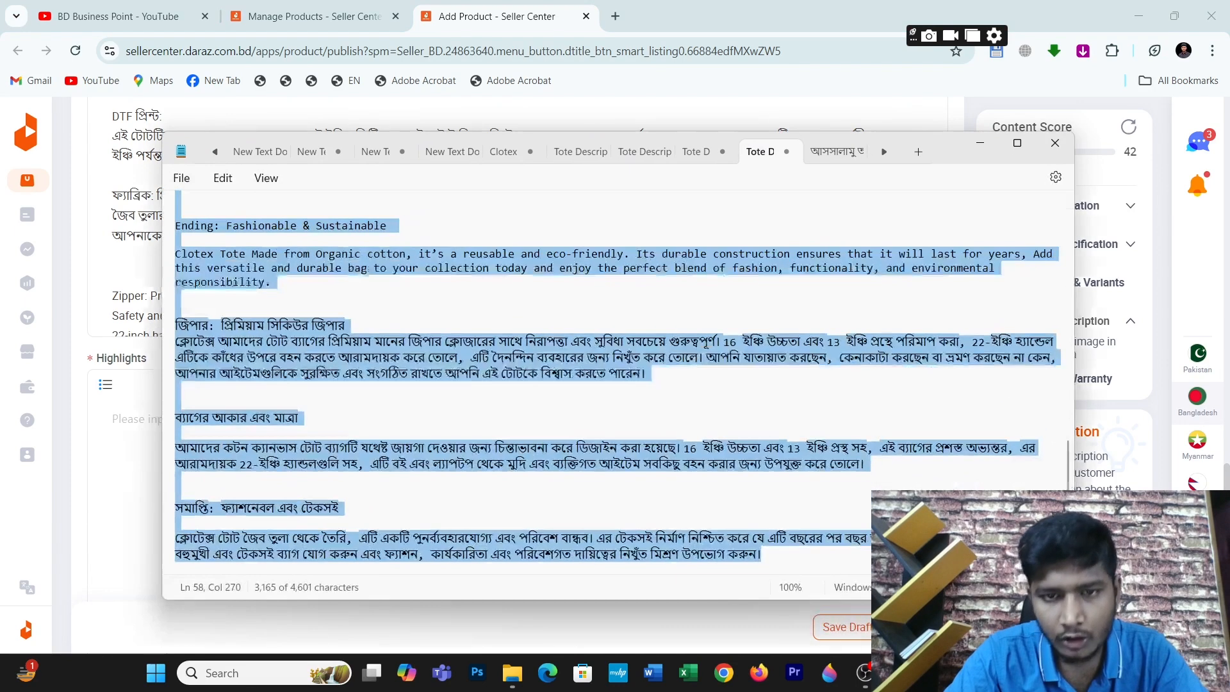
{"action": "left_click", "coordinate": [983, 507]}
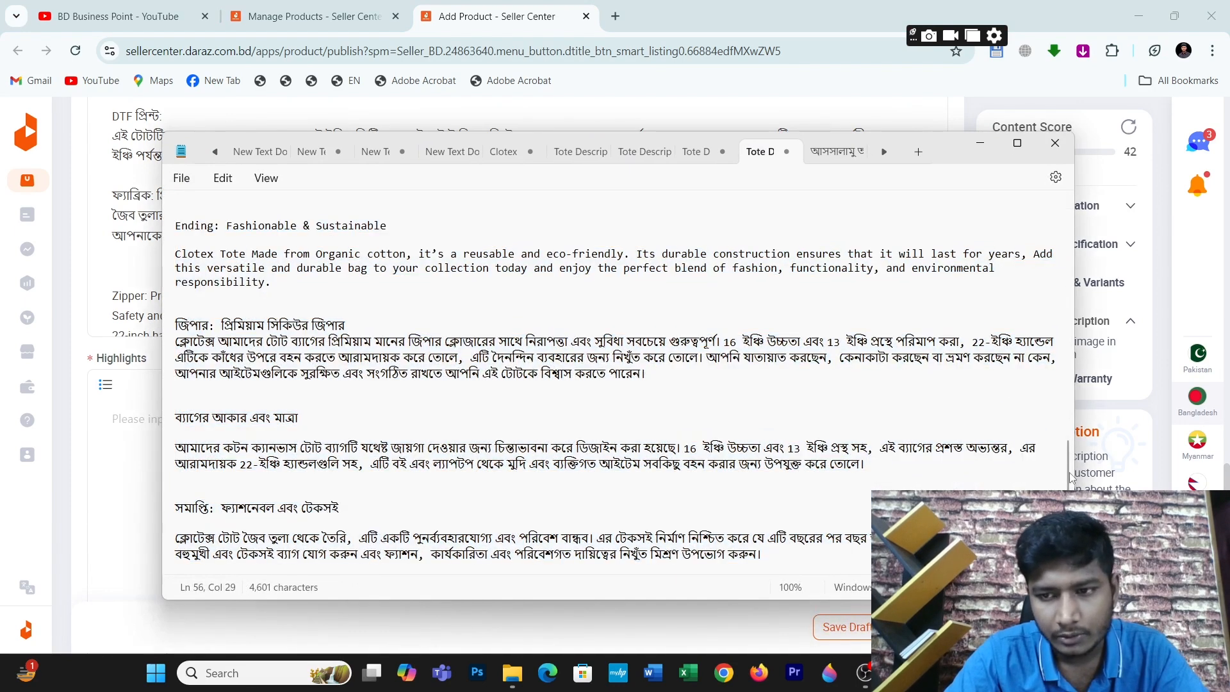
{"action": "left_click_drag", "start_coordinate": [1071, 478], "coordinate": [1044, 262]}
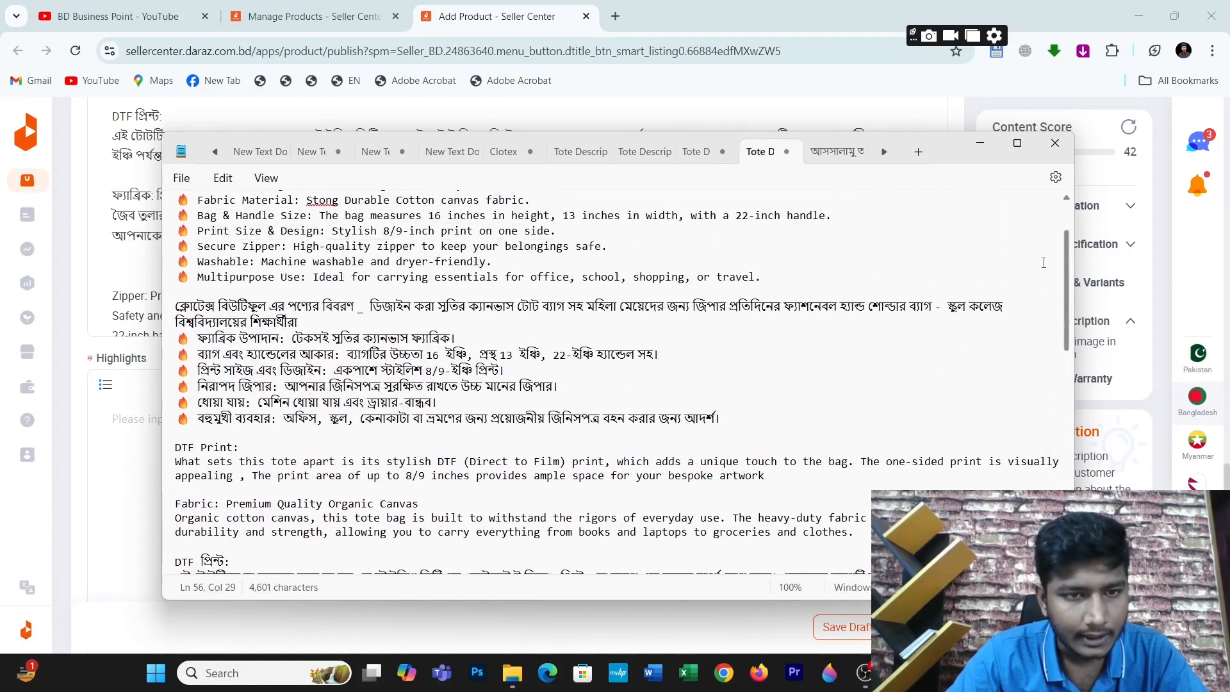
{"action": "double_click", "coordinate": [1044, 263]}
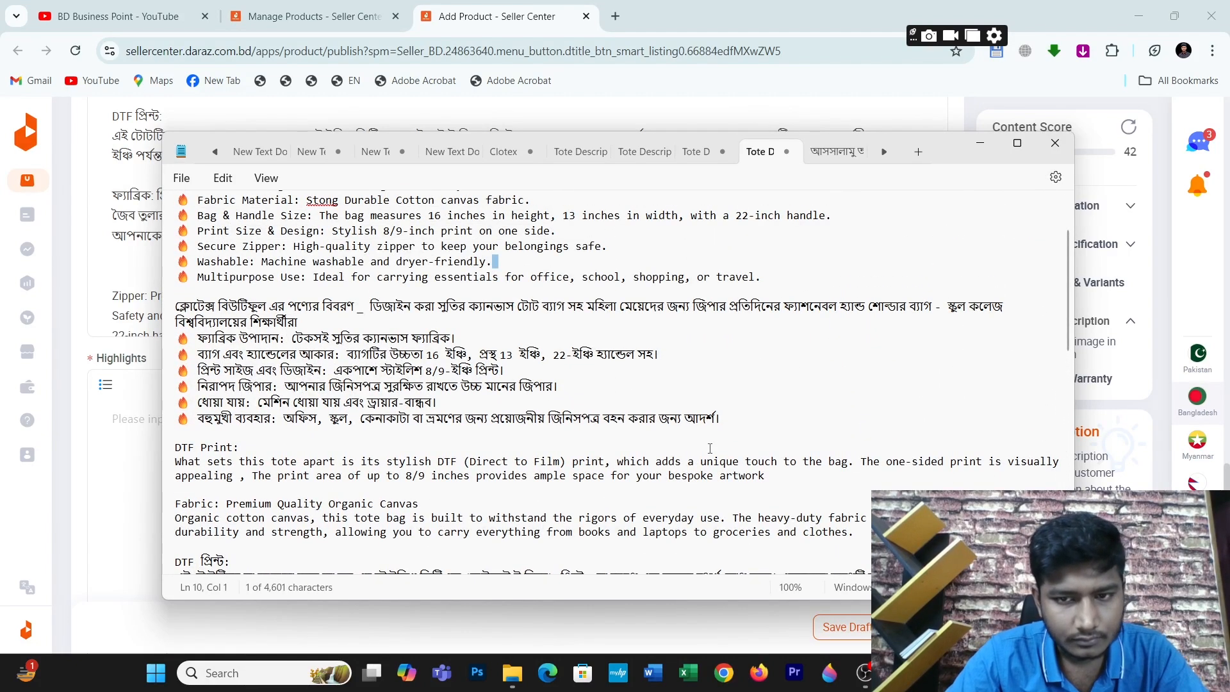
{"action": "left_click_drag", "start_coordinate": [729, 423], "coordinate": [138, 252]}
{"action": "key", "text": "ctrl+c"}
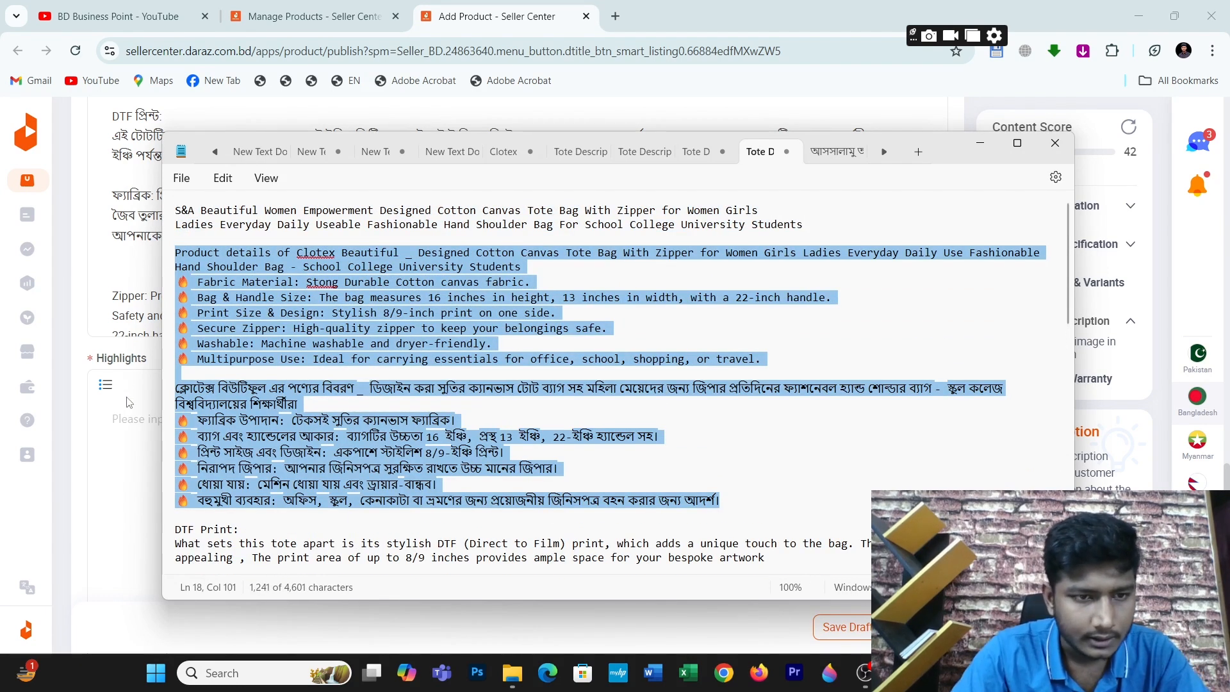
{"action": "left_click", "coordinate": [129, 420]}
{"action": "key", "text": "ctrl+v"}
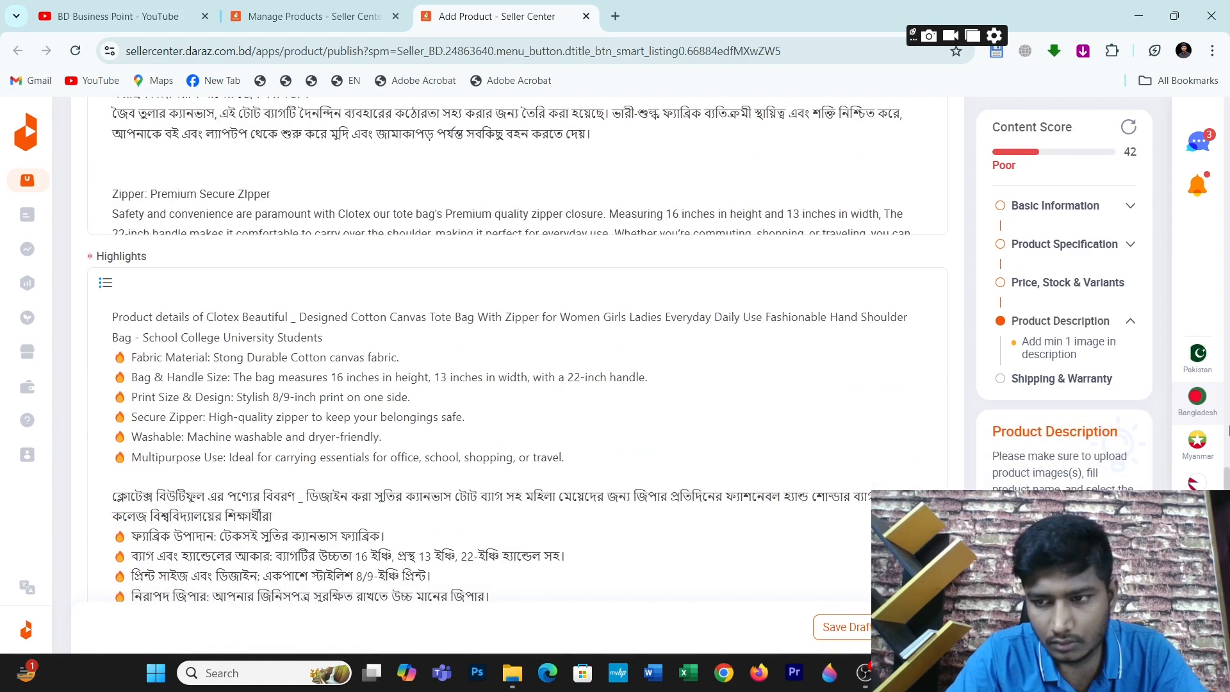
Step: Copy "S&A Beautiful Women Empowerment Designed Cotton Canvas Tote Bag With Zipper" from the beginning of the product name
{"action": "scroll", "coordinate": [513, 352], "scroll_direction": "down", "scroll_amount": 6}
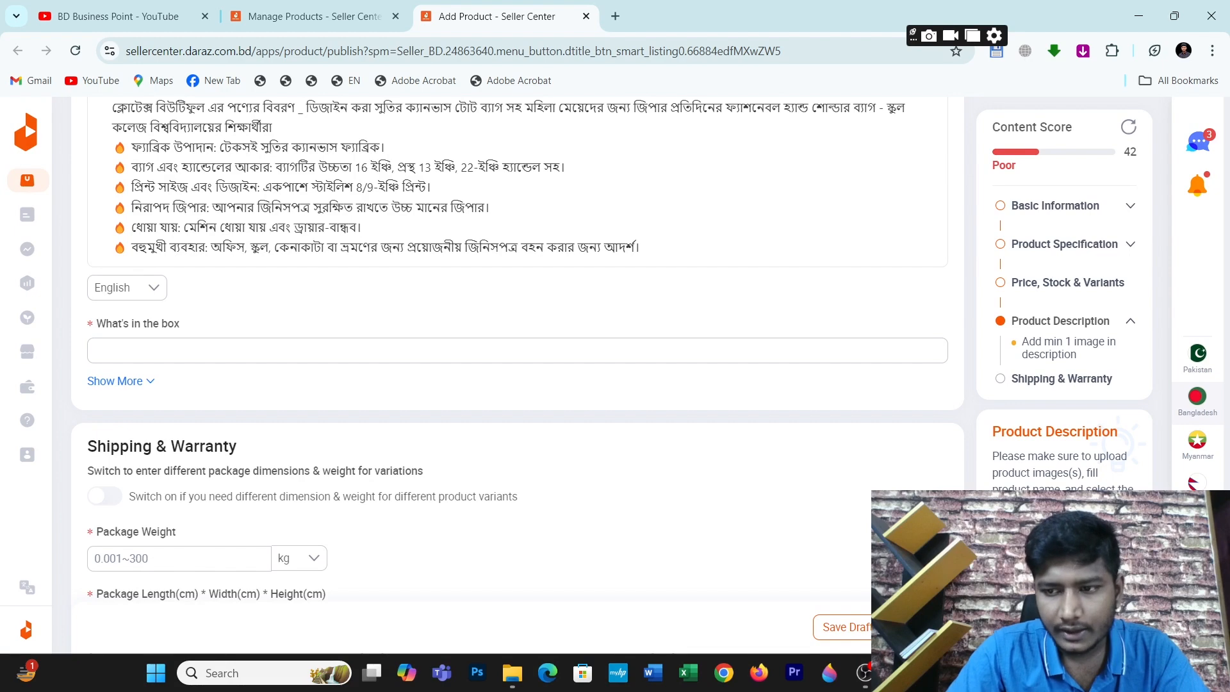
{"action": "scroll", "coordinate": [1166, 160], "scroll_direction": "up", "scroll_amount": 20}
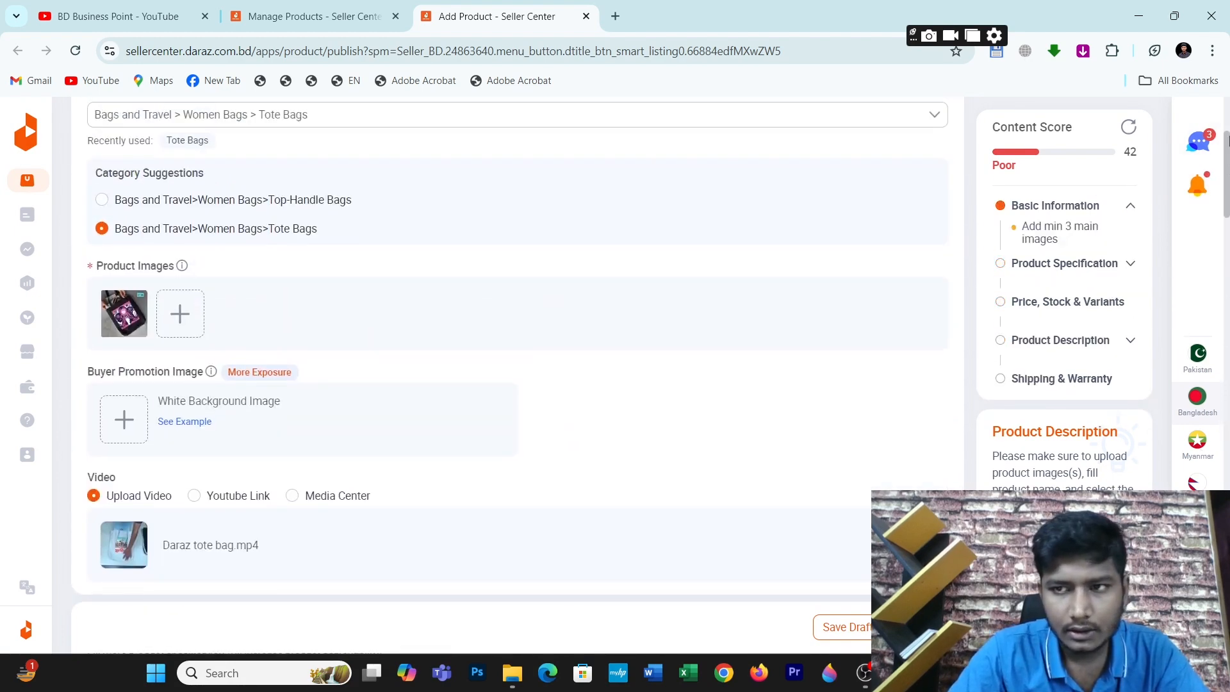
{"action": "scroll", "coordinate": [1226, 140], "scroll_direction": "up", "scroll_amount": 4}
{"action": "left_click", "coordinate": [97, 243]}
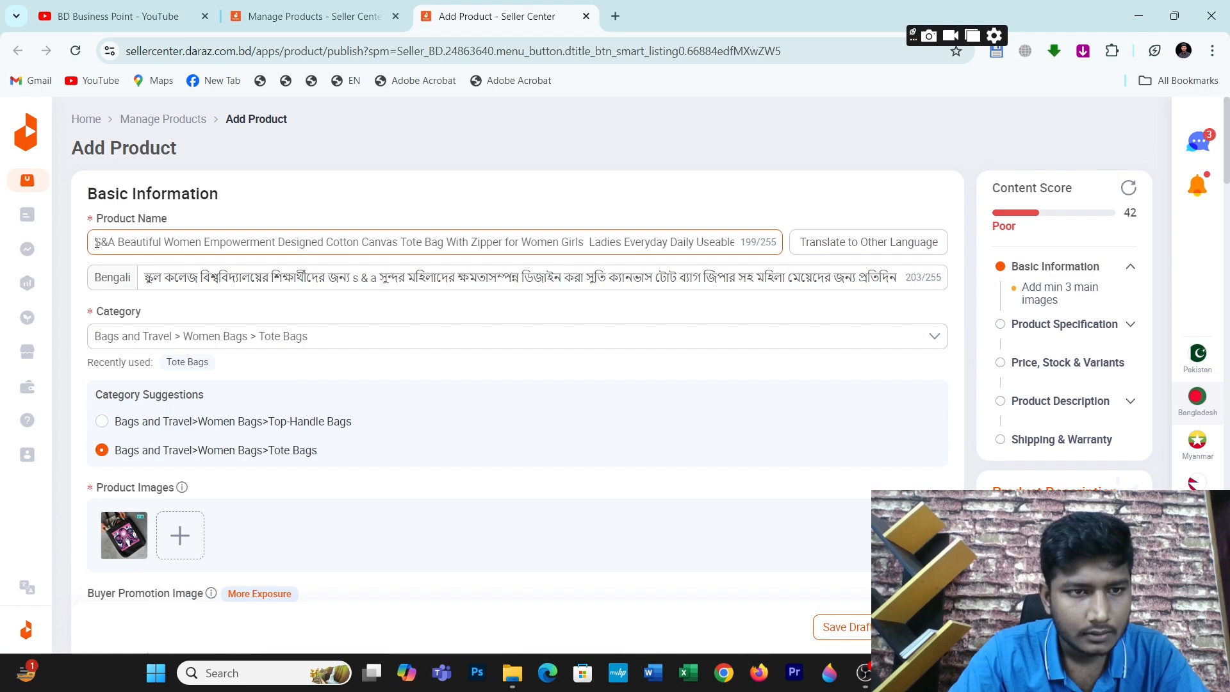
{"action": "left_click_drag", "start_coordinate": [96, 242], "coordinate": [499, 219]}
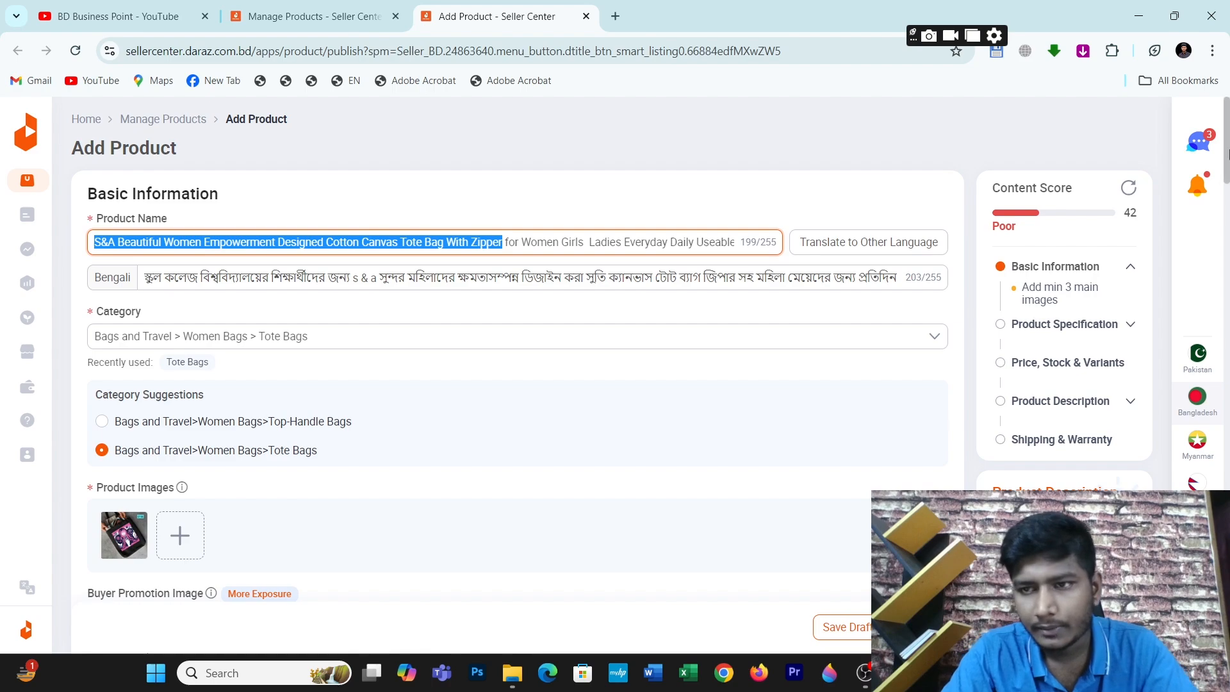
Step: Fill in What's in the box with "S&A Beautiful Women Empowerment Designed Cotton Canvas Tote Bag With Zipper"
{"action": "left_click_drag", "start_coordinate": [1227, 161], "coordinate": [1227, 571]}
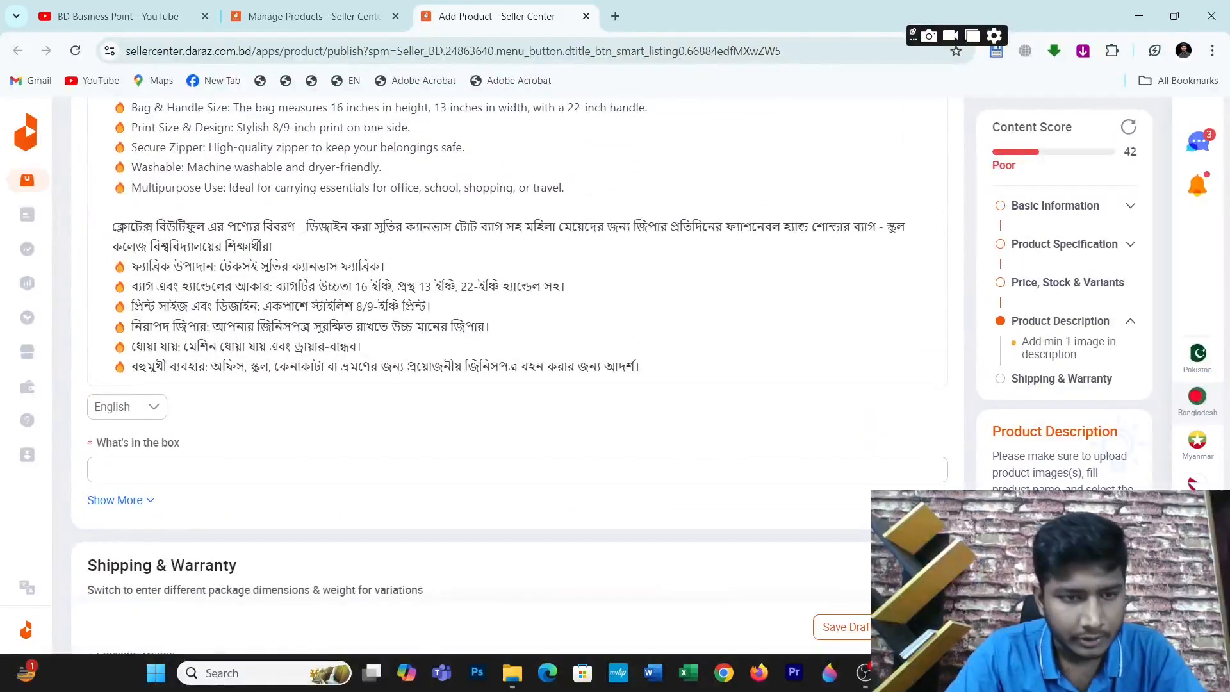
{"action": "left_click", "coordinate": [201, 472]}
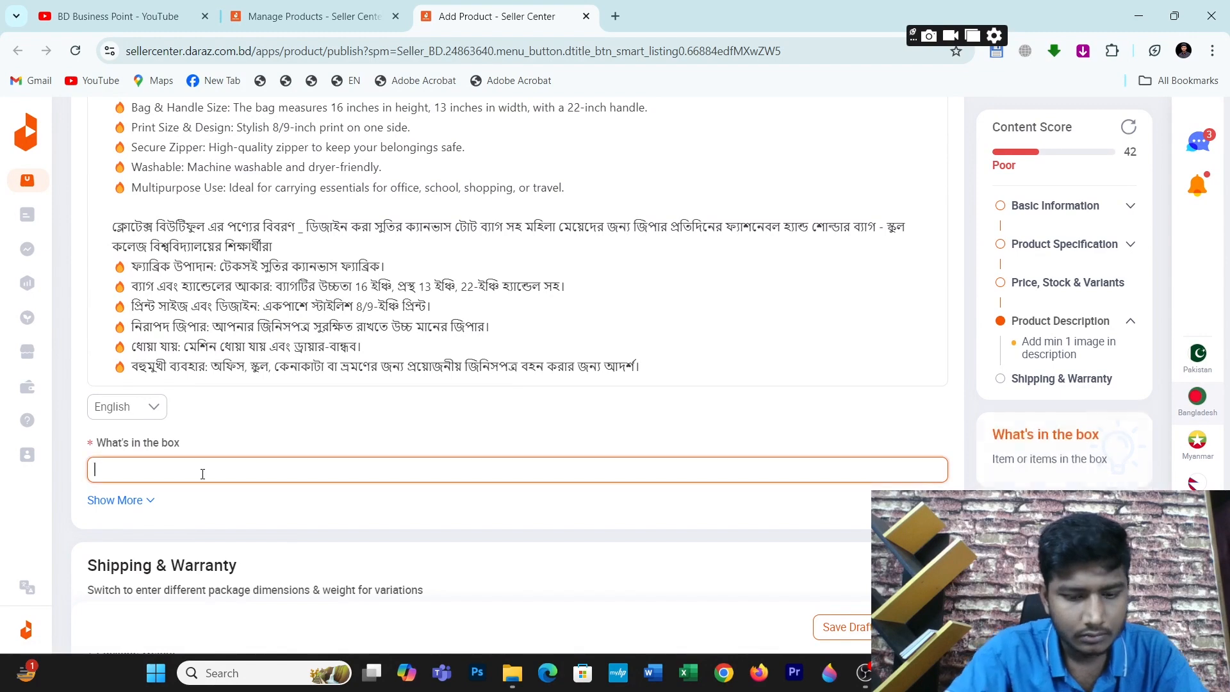
{"action": "type", "text": "S&A Beautiful Women Empowerment Designed Cotton Canvas Tote Bag With Zipper"}
{"action": "left_click", "coordinate": [382, 444]}
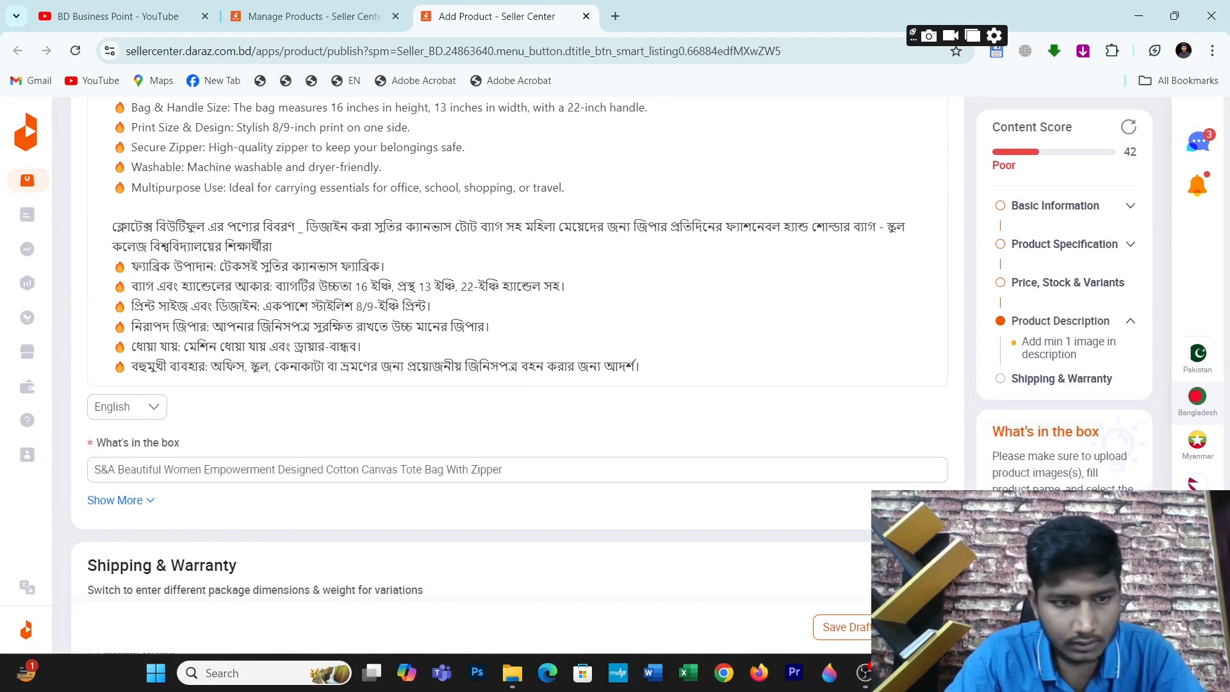
Step: Set the package weight to 0.15 kg and the package dimensions to 27 × 23 × 3.5 cm
{"action": "scroll", "coordinate": [512, 384], "scroll_direction": "down", "scroll_amount": 5}
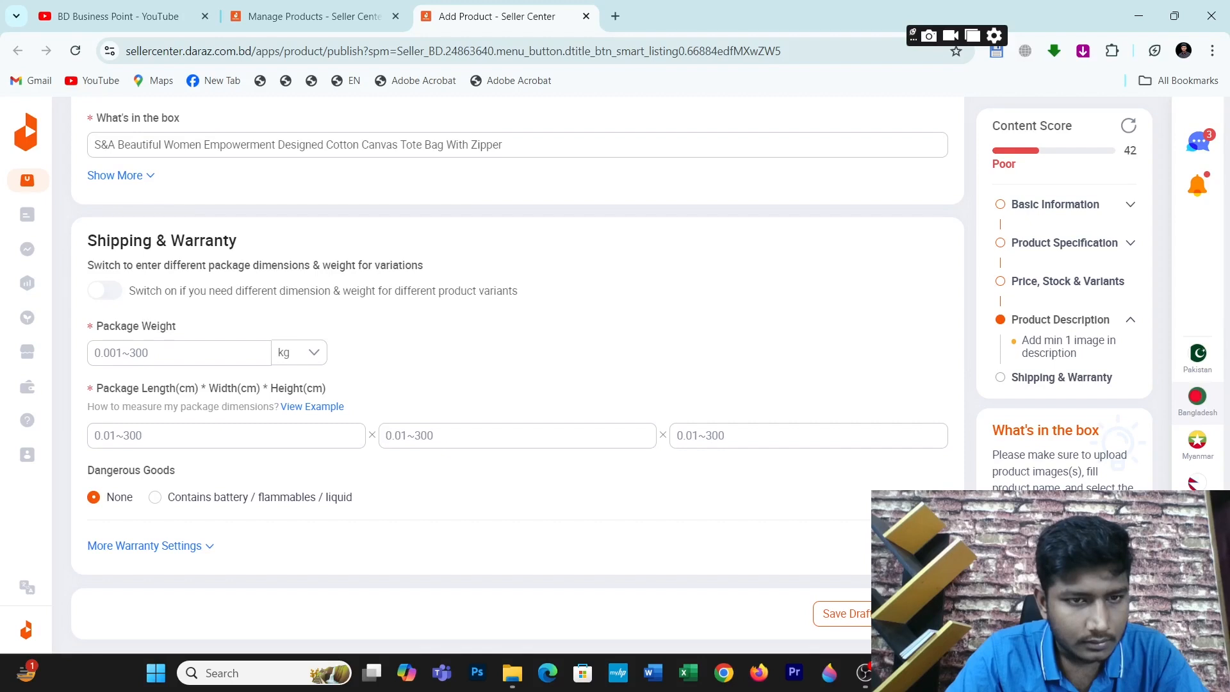
{"action": "left_click", "coordinate": [126, 352]}
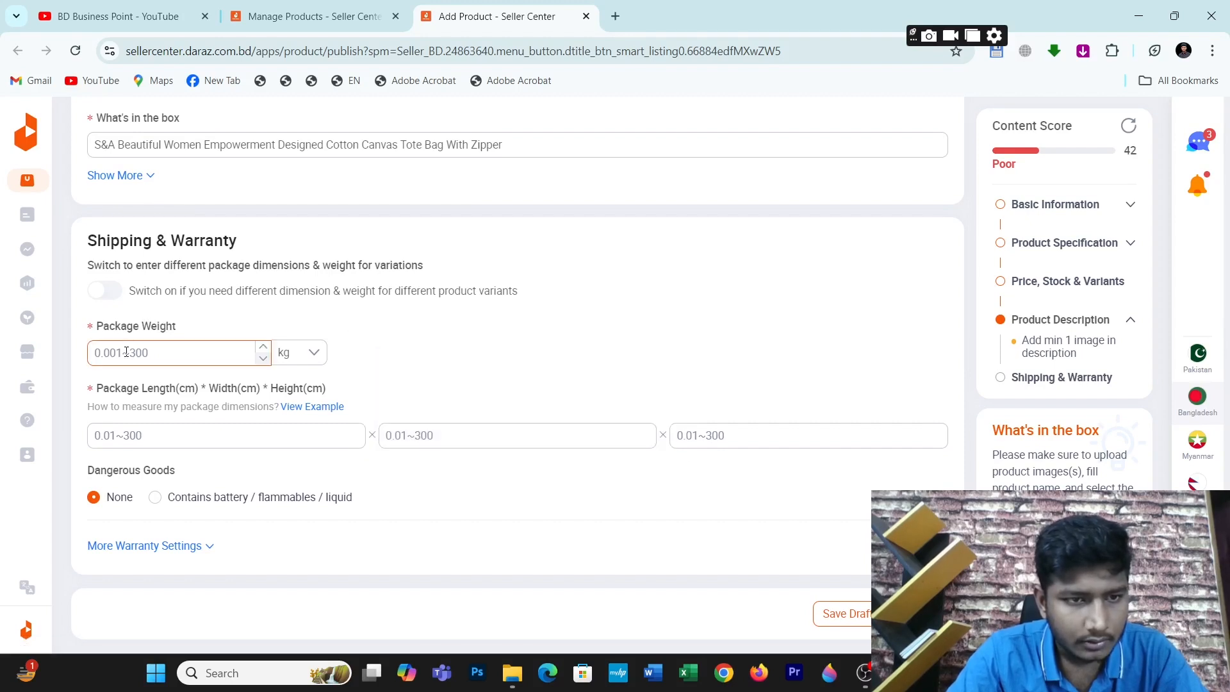
{"action": "type", "text": "0.15"}
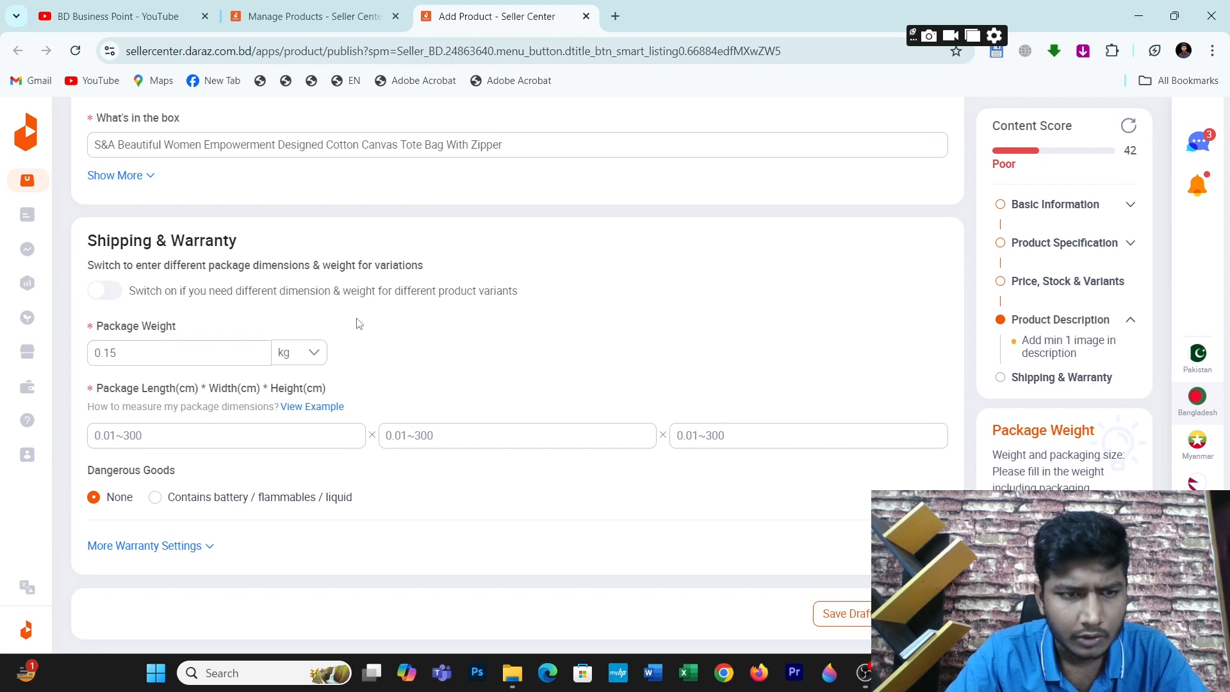
{"action": "left_click", "coordinate": [210, 432]}
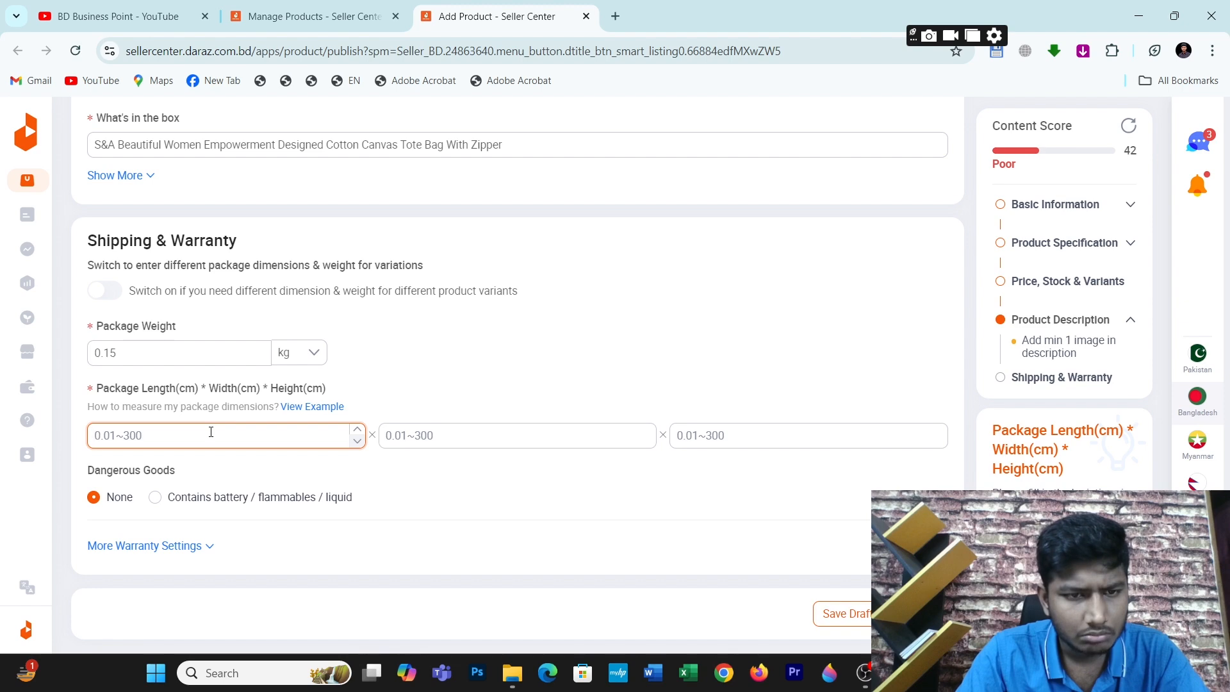
{"action": "type", "text": "27"}
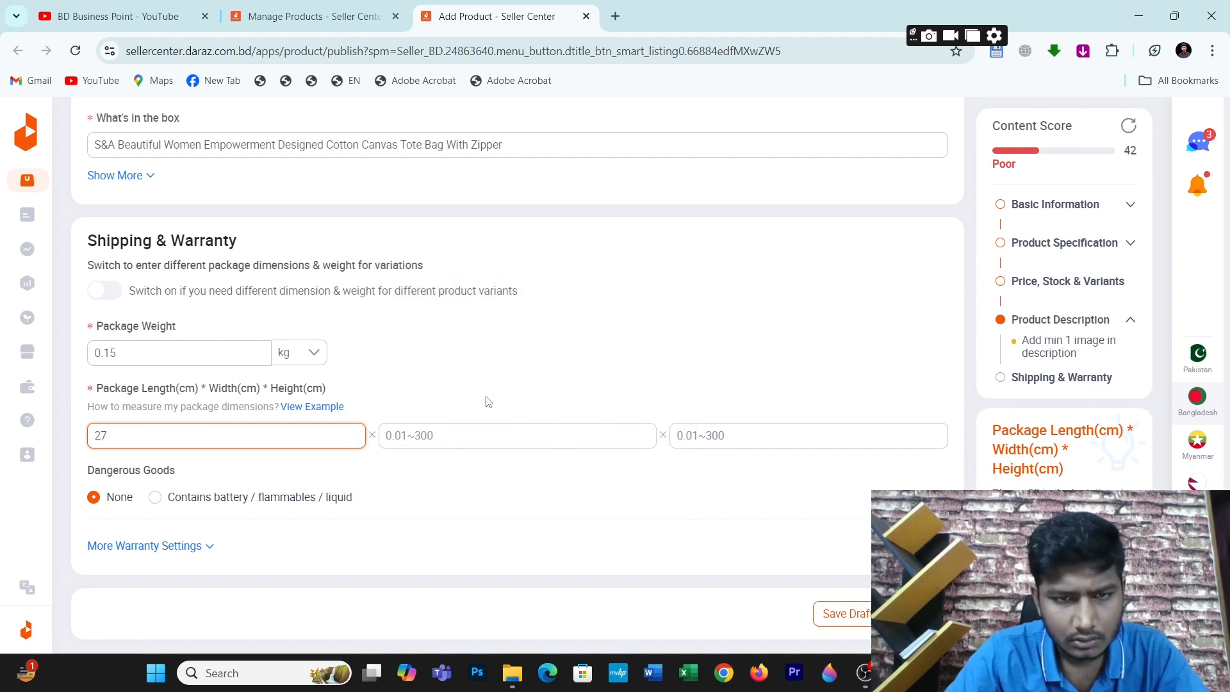
{"action": "left_click", "coordinate": [456, 432]}
{"action": "type", "text": "23"}
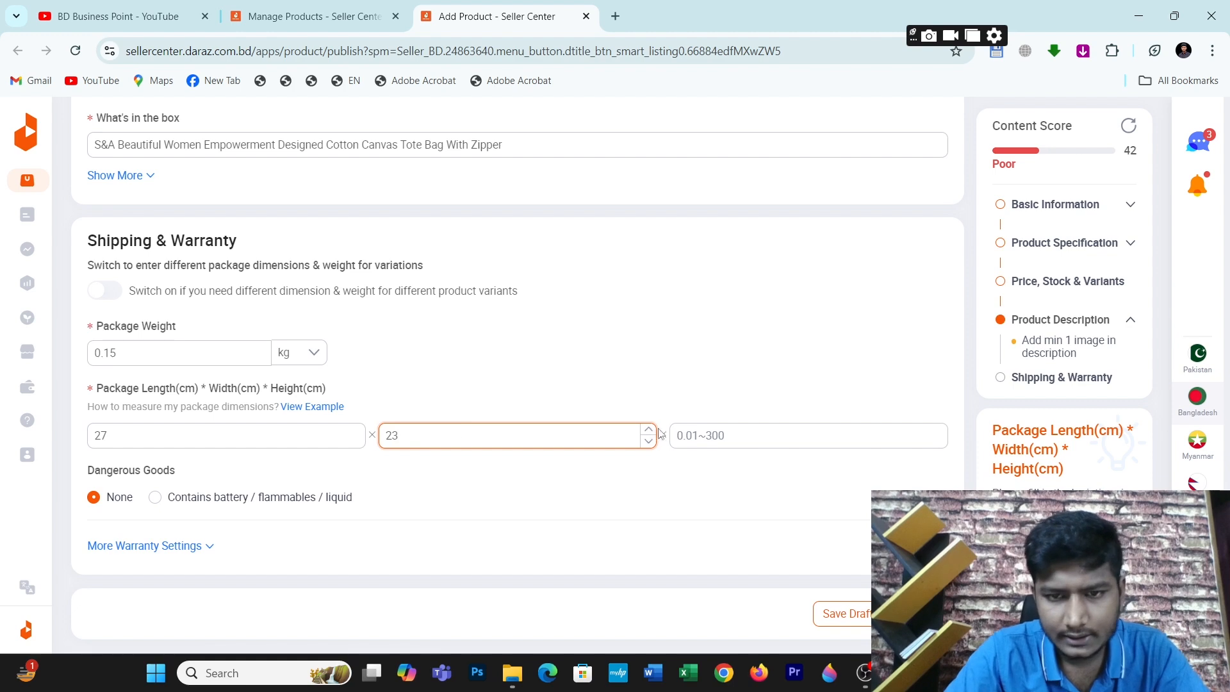
{"action": "left_click", "coordinate": [680, 435]}
{"action": "type", "text": "3.5"}
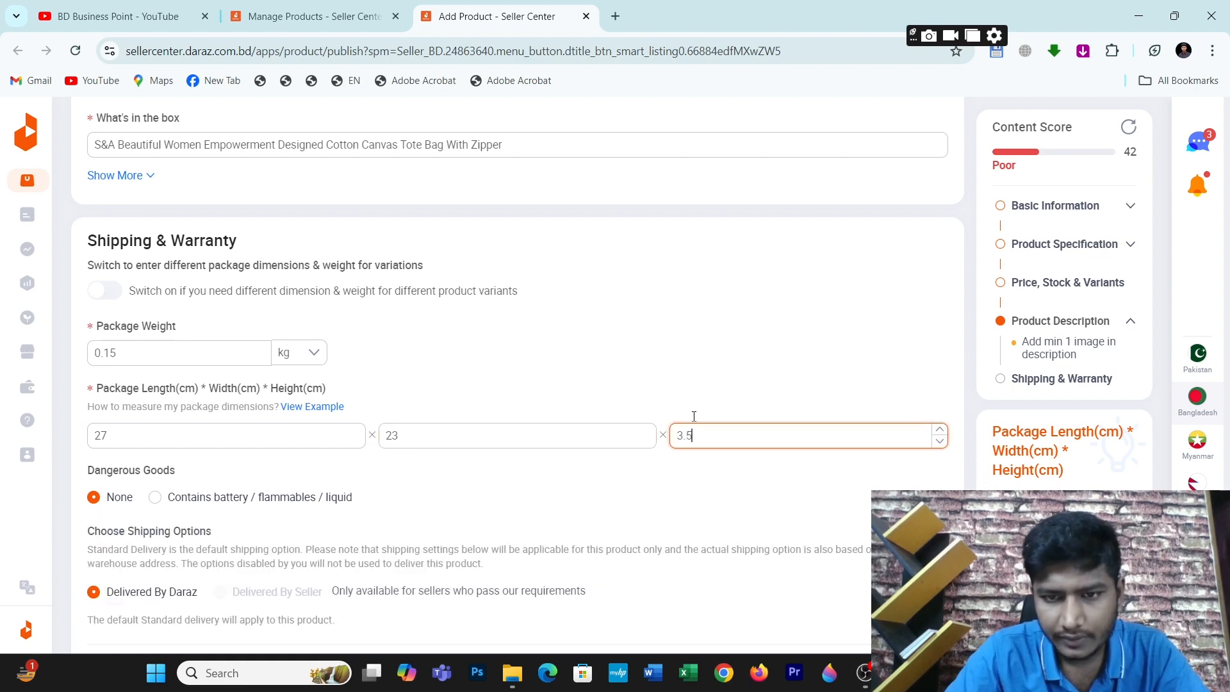
{"action": "left_click", "coordinate": [703, 408]}
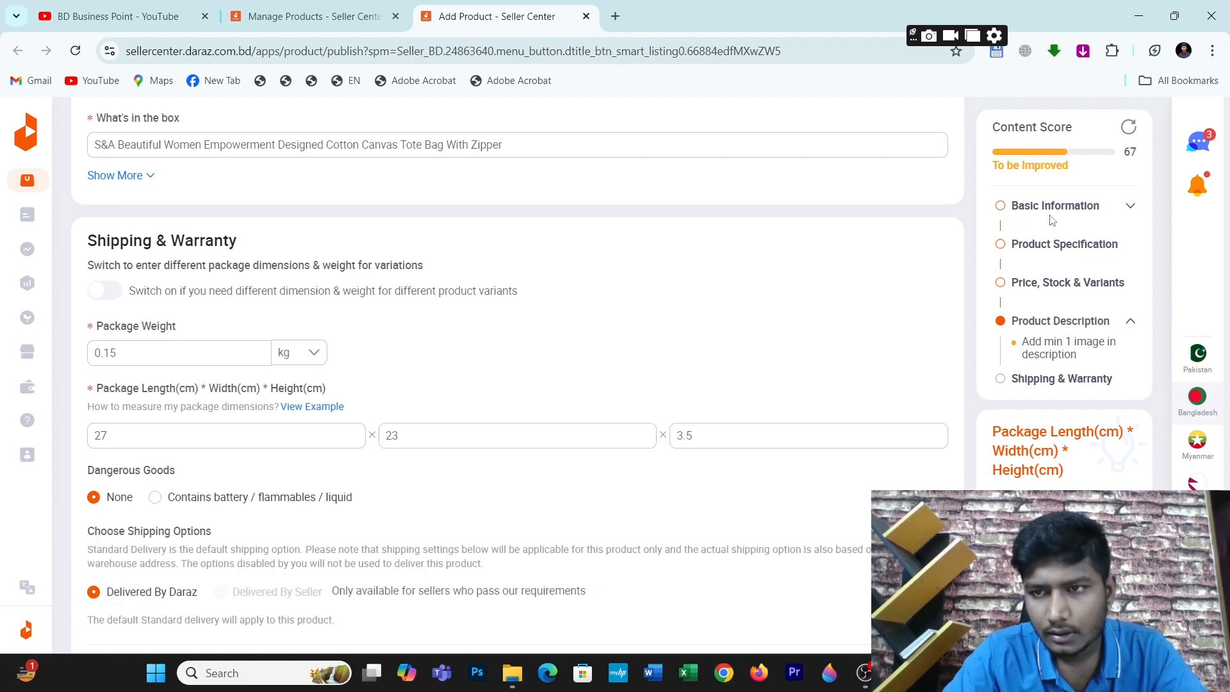
Step: Submit the new product for publishing, then open the product management list and dismiss the chat notification
{"action": "scroll", "coordinate": [517, 384], "scroll_direction": "down", "scroll_amount": 5}
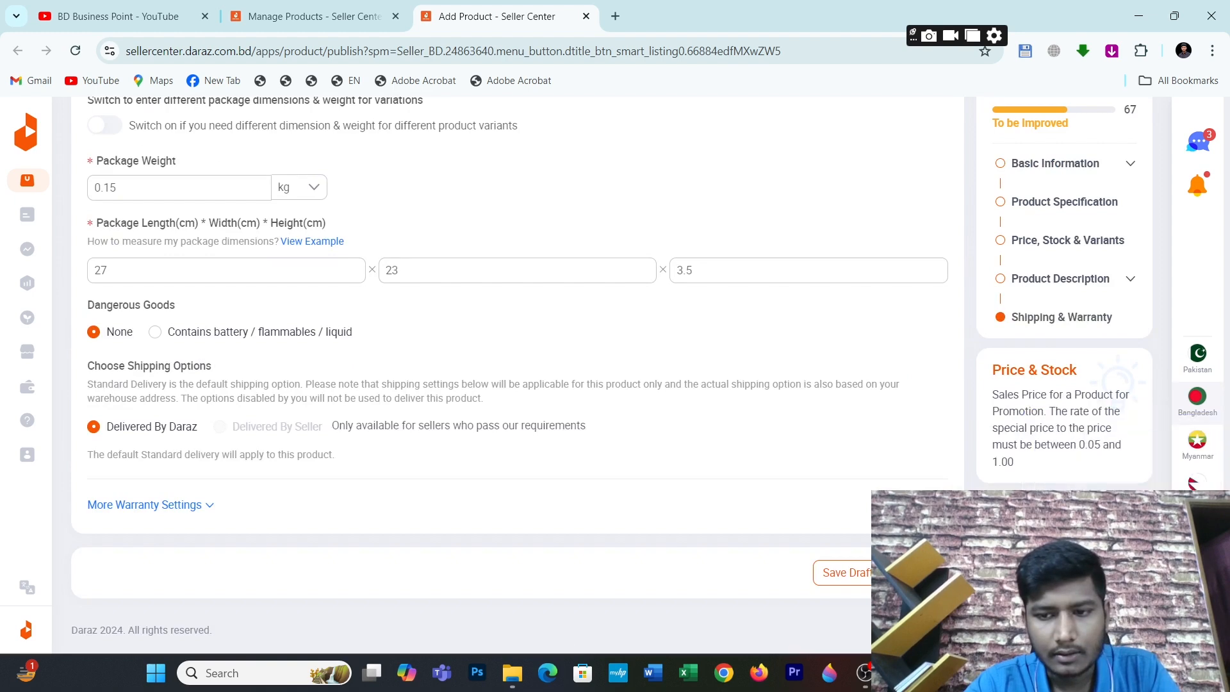
{"action": "left_click", "coordinate": [920, 572]}
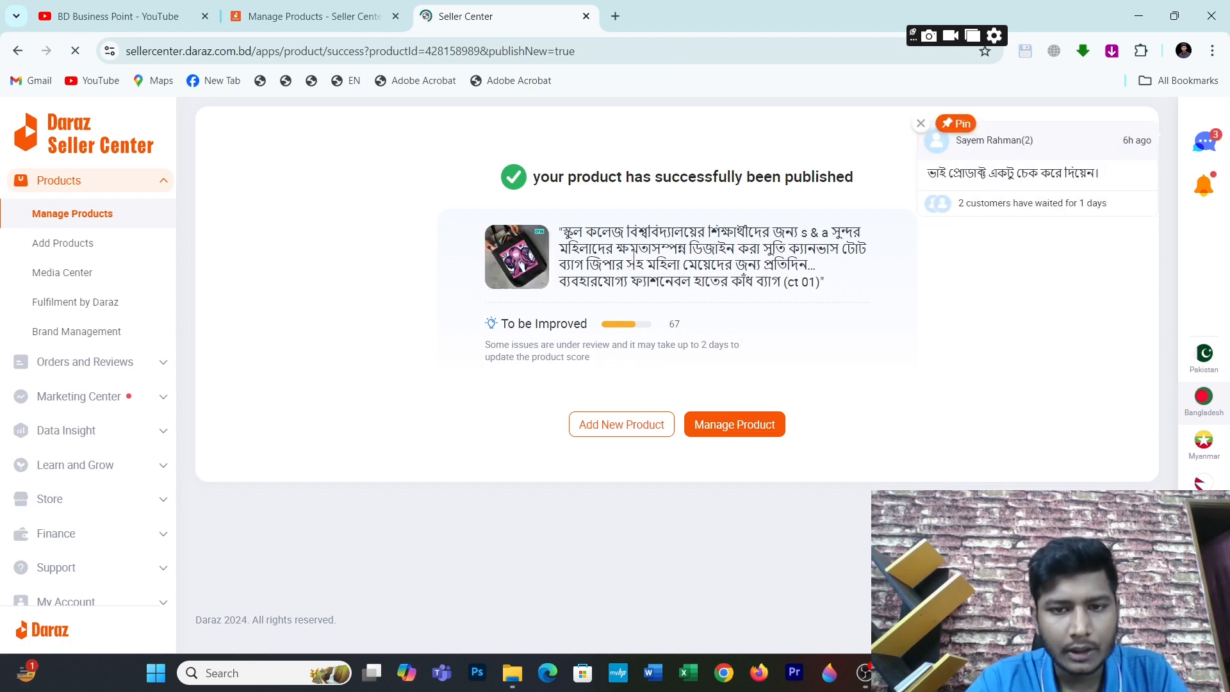
{"action": "left_click", "coordinate": [723, 424]}
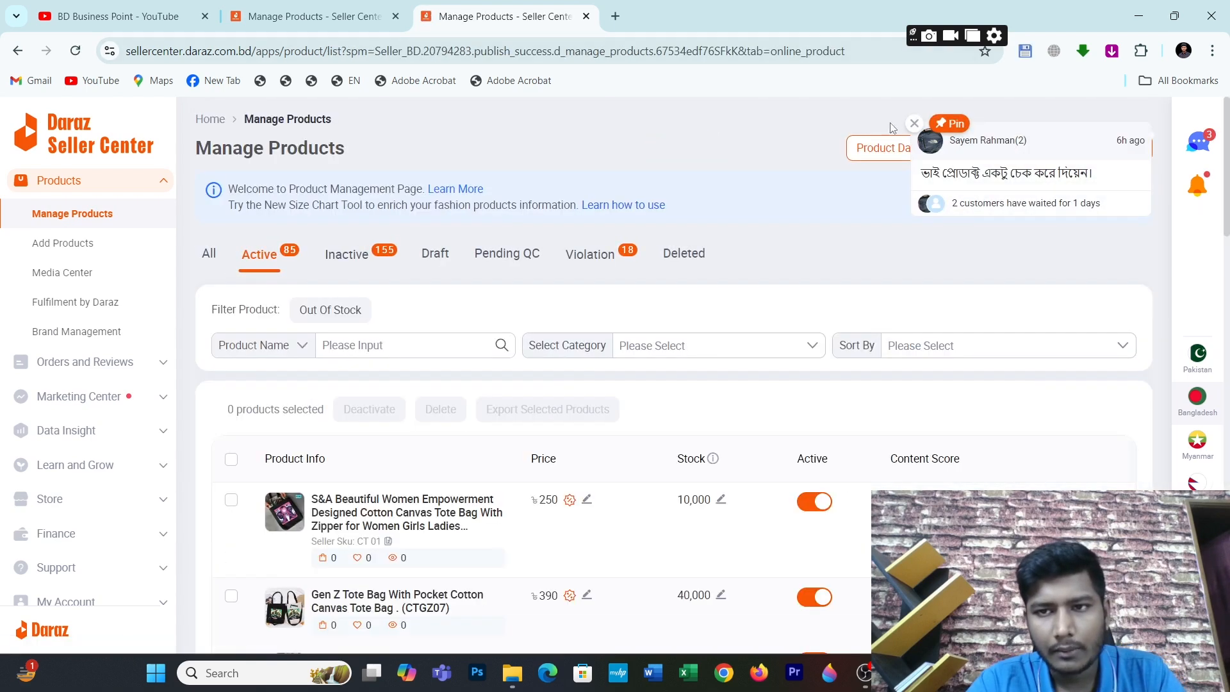
{"action": "left_click", "coordinate": [914, 124]}
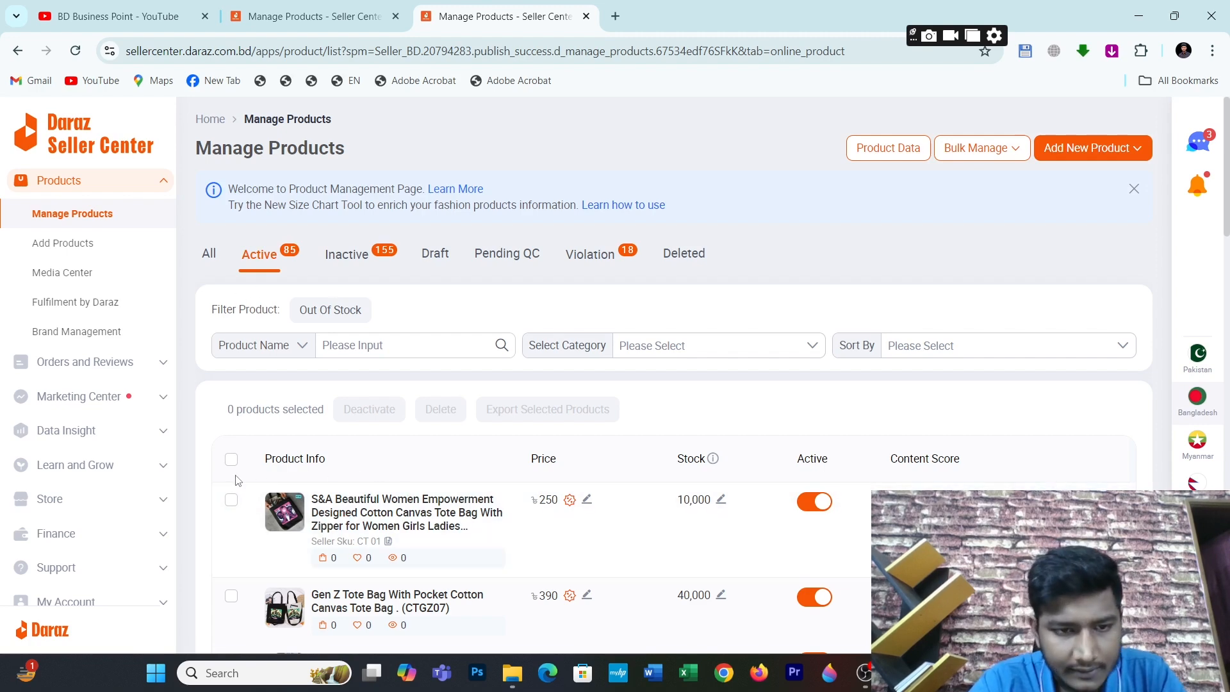
Step: Select the newly published S&A tote bag and export its Basic Information Excel template
{"action": "left_click", "coordinate": [232, 501]}
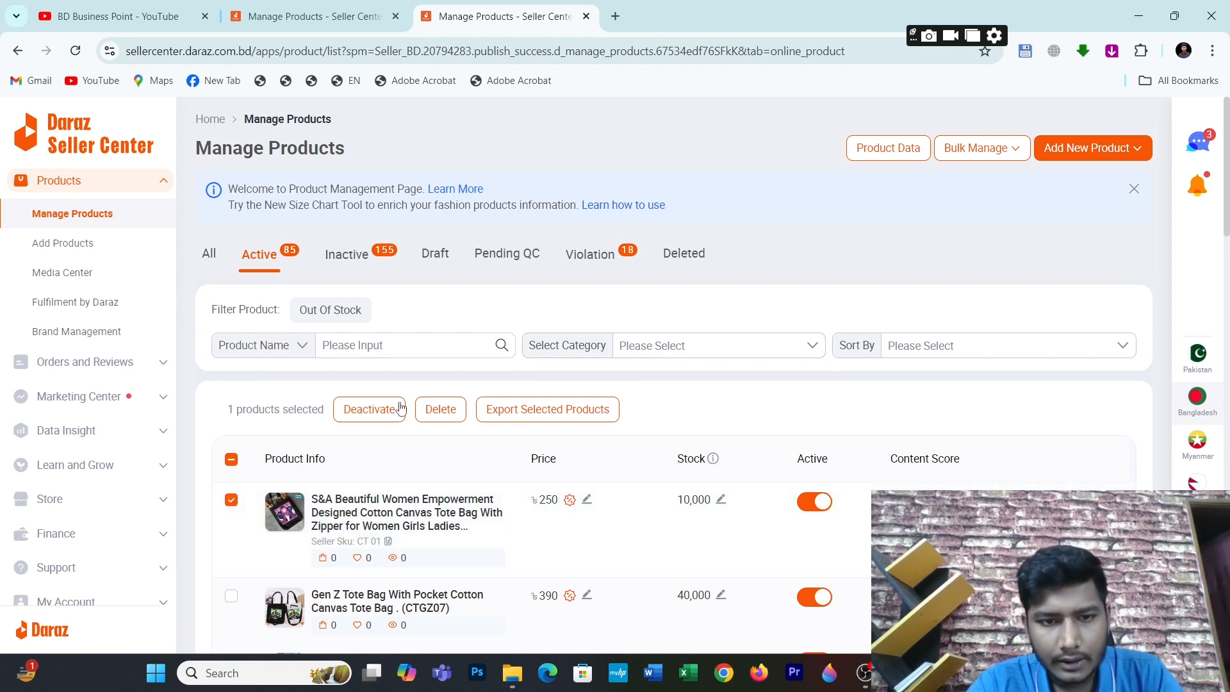
{"action": "left_click", "coordinate": [541, 418]}
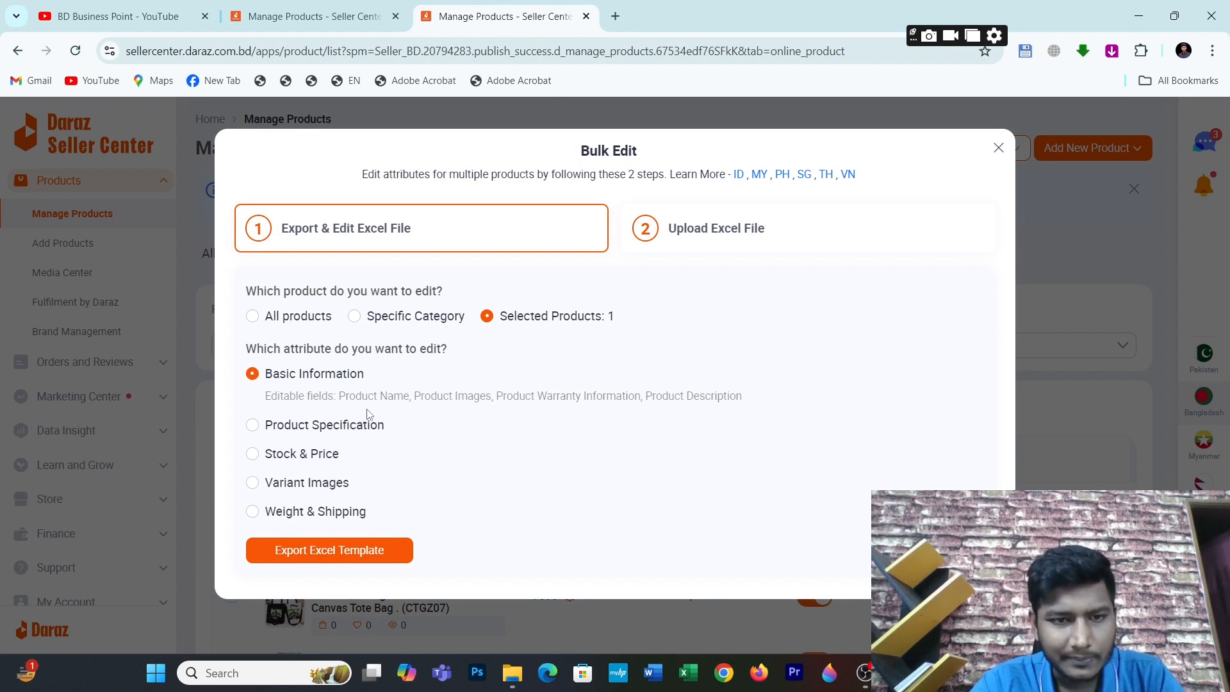
{"action": "left_click", "coordinate": [319, 544]}
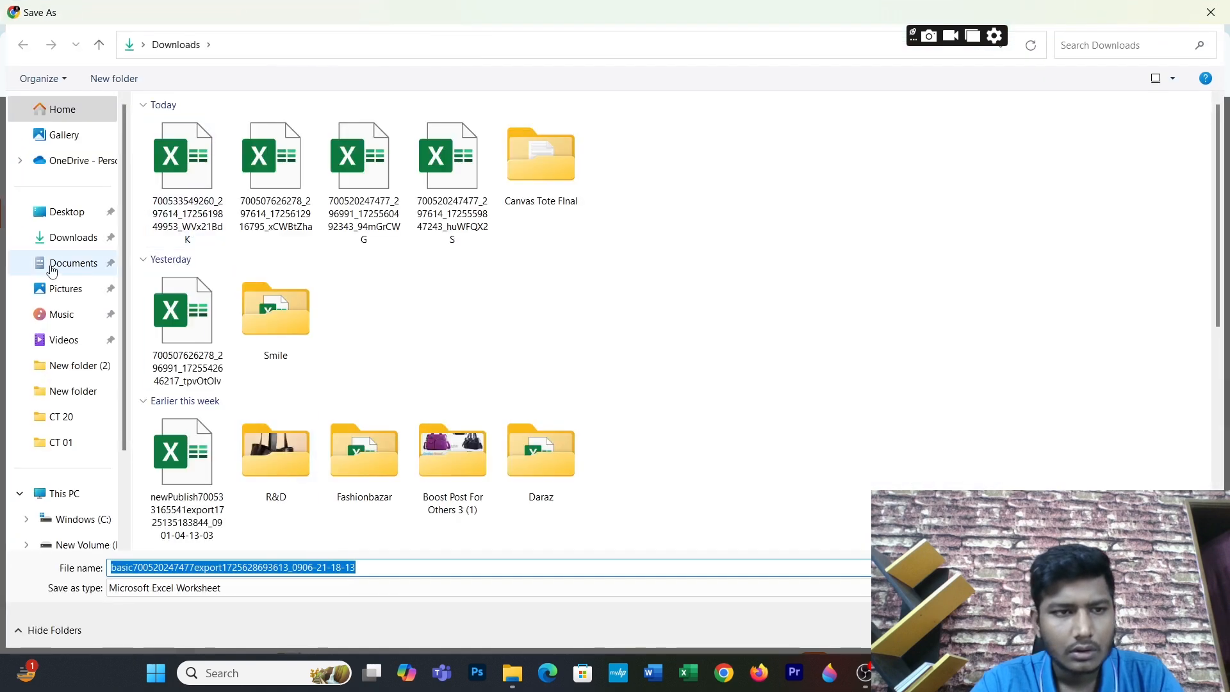
Step: Create a folder named S&A in Downloads and save the Basic Information template in it
{"action": "left_click", "coordinate": [55, 237]}
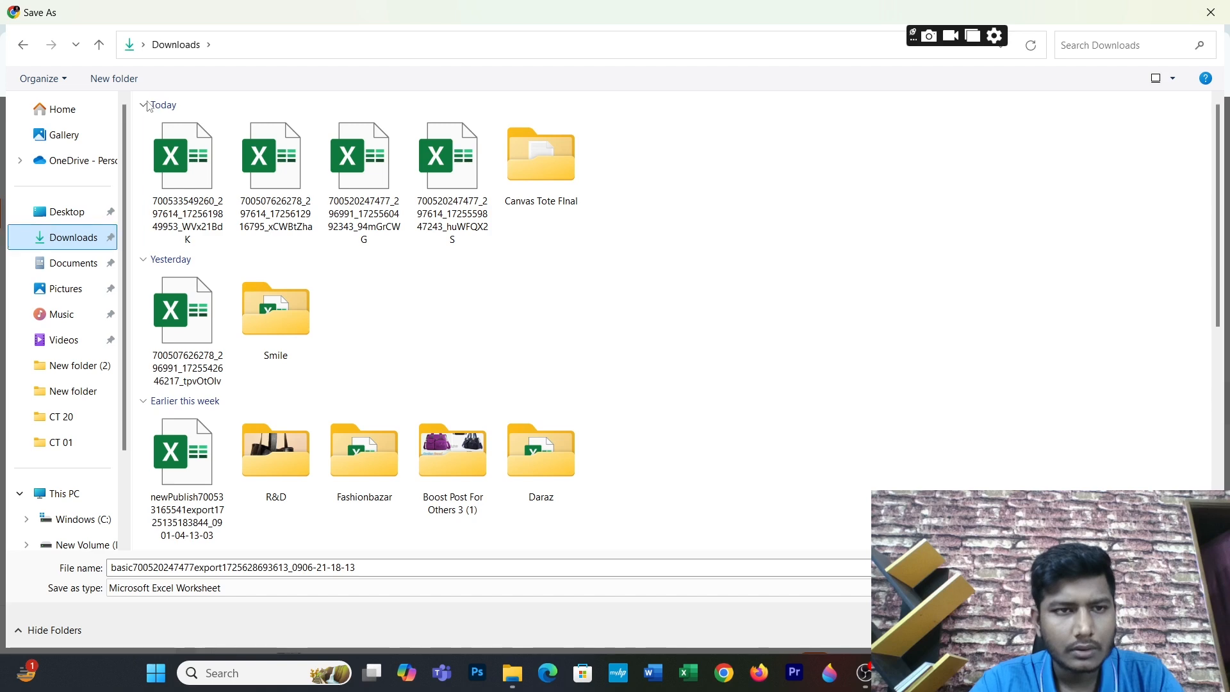
{"action": "left_click", "coordinate": [113, 78]}
{"action": "type", "text": "S"}
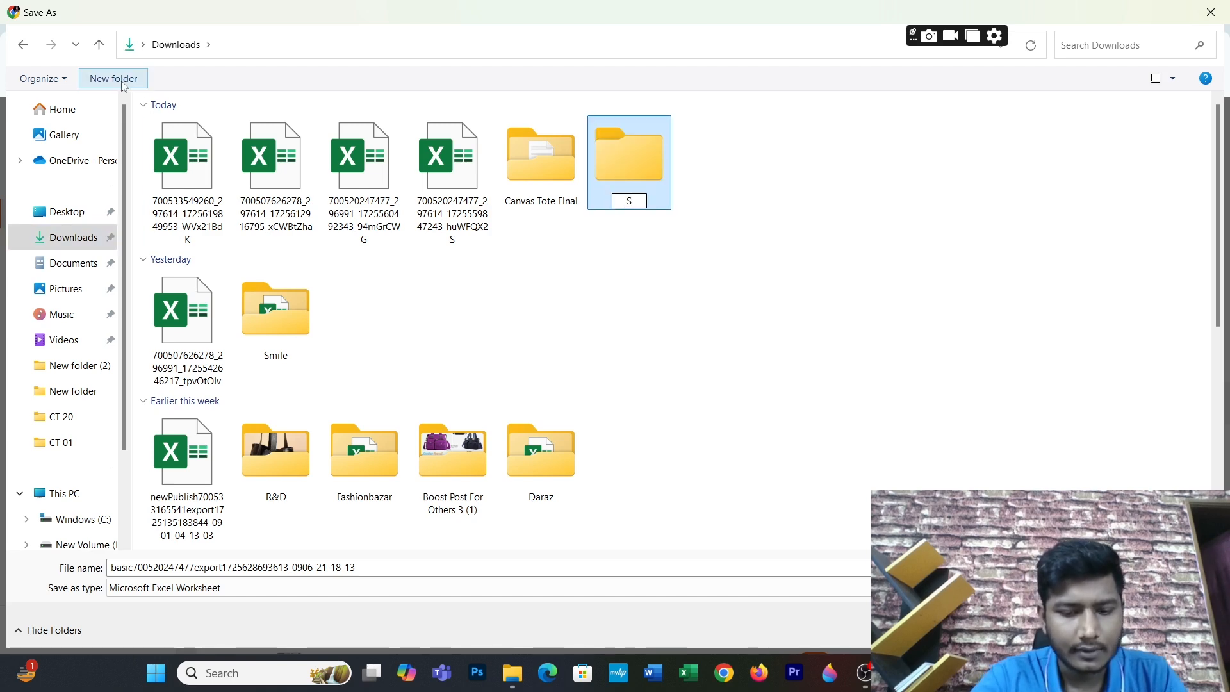
{"action": "type", "text": "&A"}
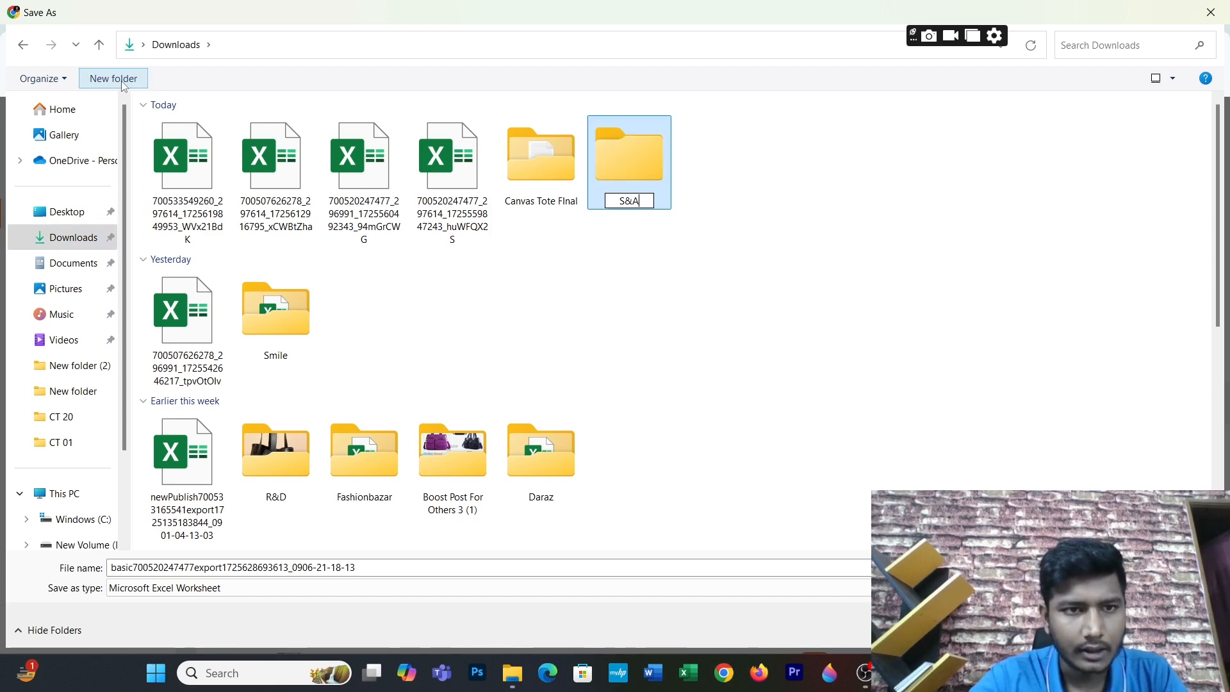
{"action": "key", "text": "Return"}
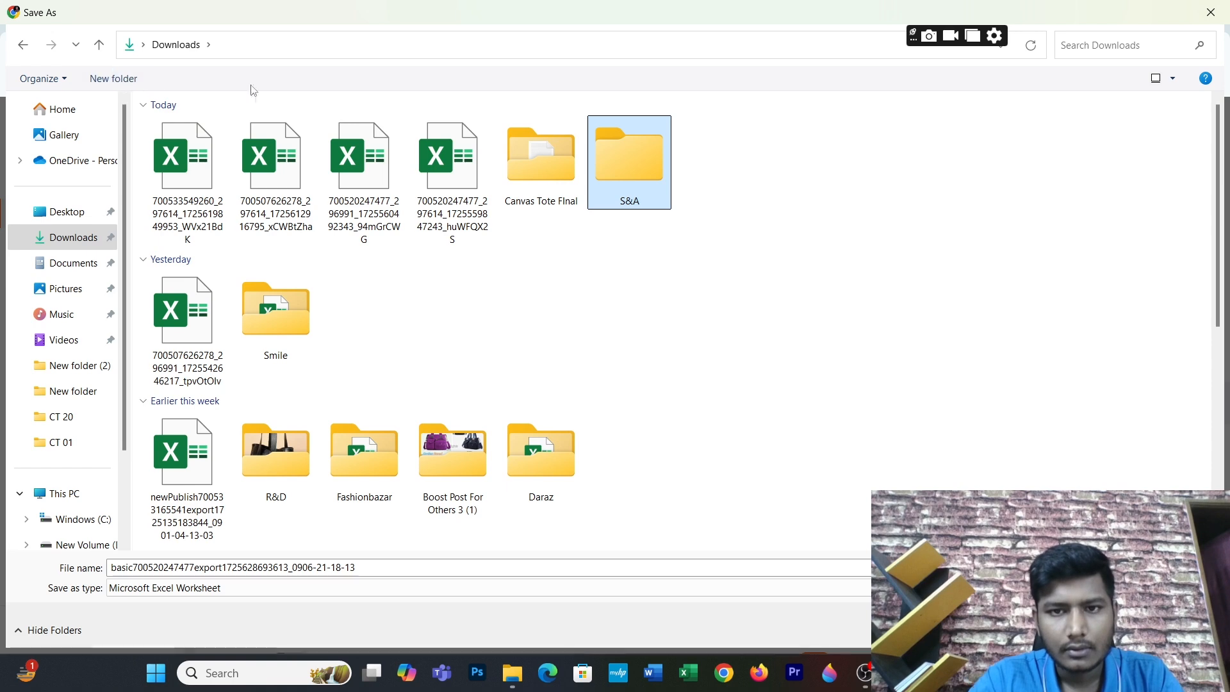
{"action": "double_click", "coordinate": [594, 156]}
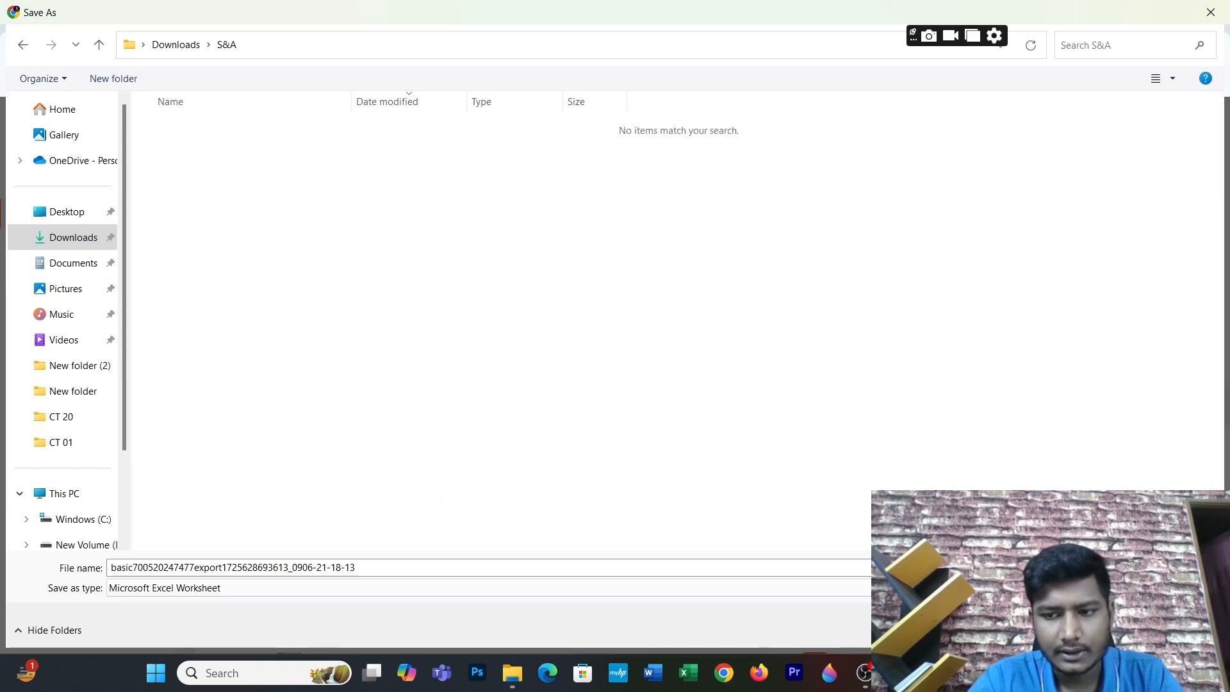
{"action": "key", "text": "Return"}
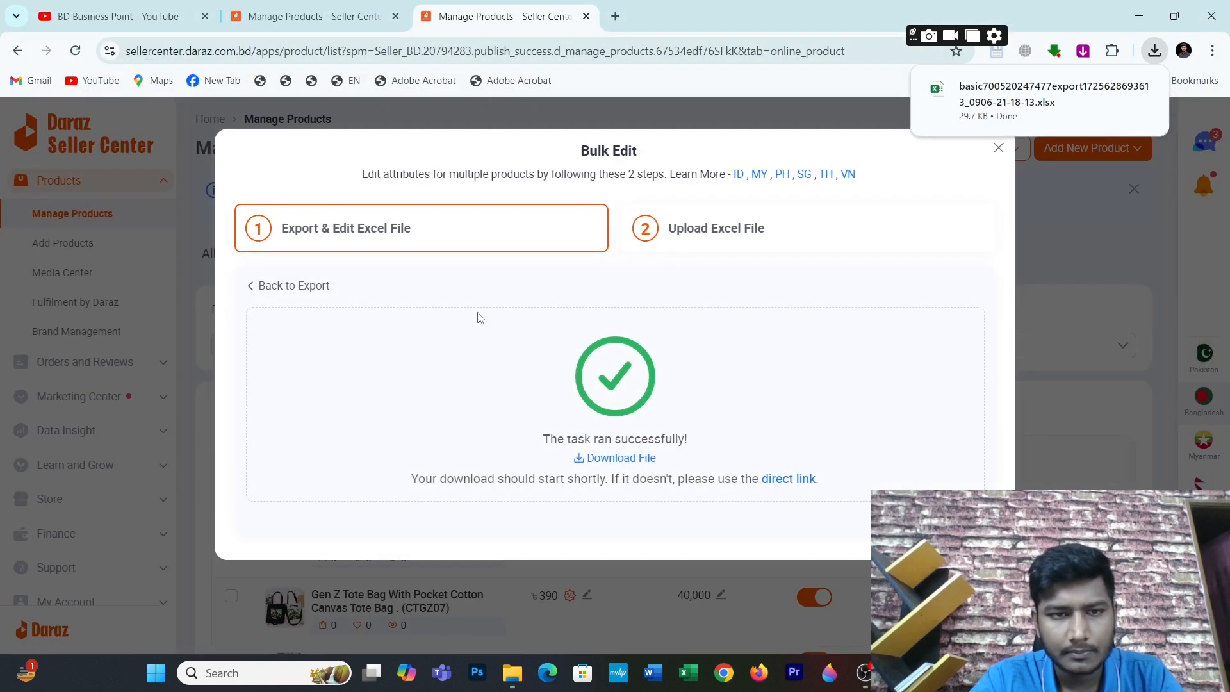
Step: Export the Product Specification Excel template for the selected product and save it in the S&A folder
{"action": "left_click_drag", "start_coordinate": [286, 275], "coordinate": [276, 286]}
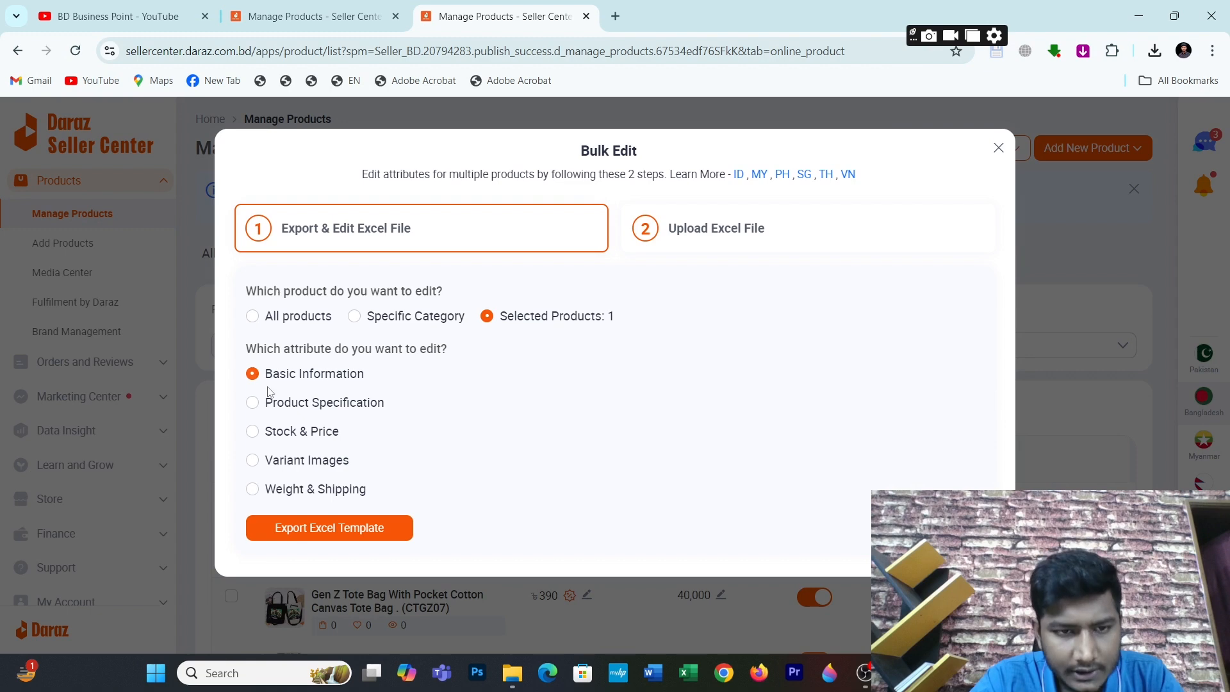
{"action": "left_click", "coordinate": [269, 401]}
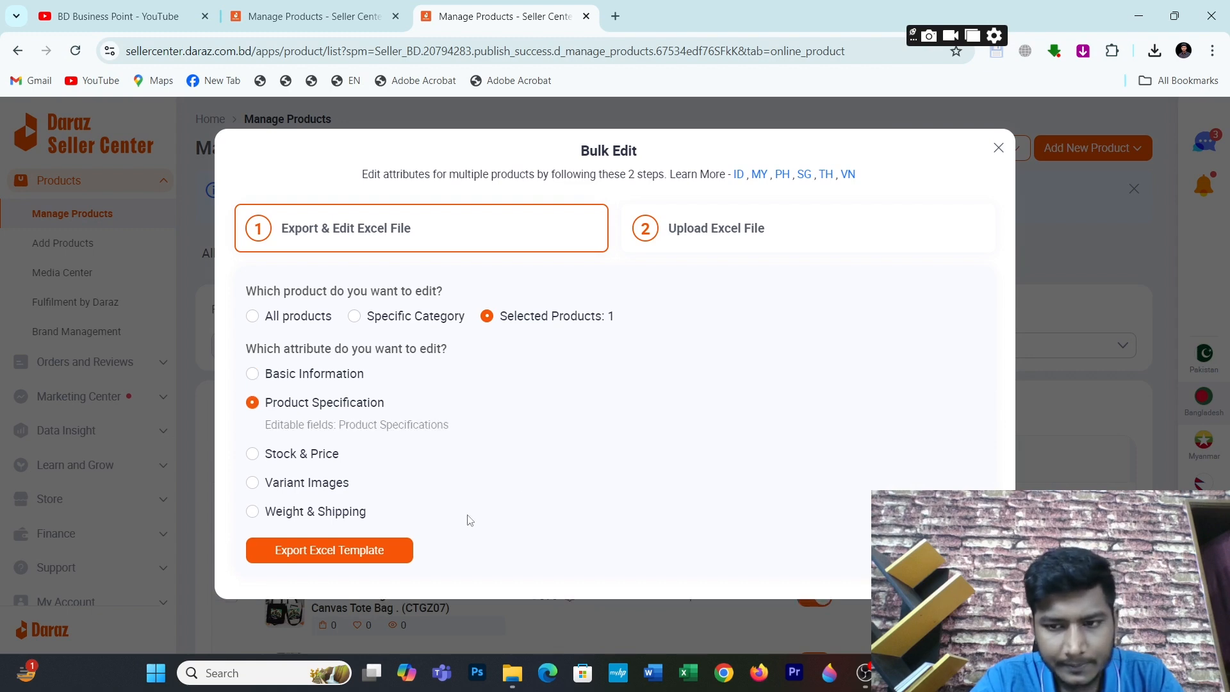
{"action": "left_click", "coordinate": [363, 559]}
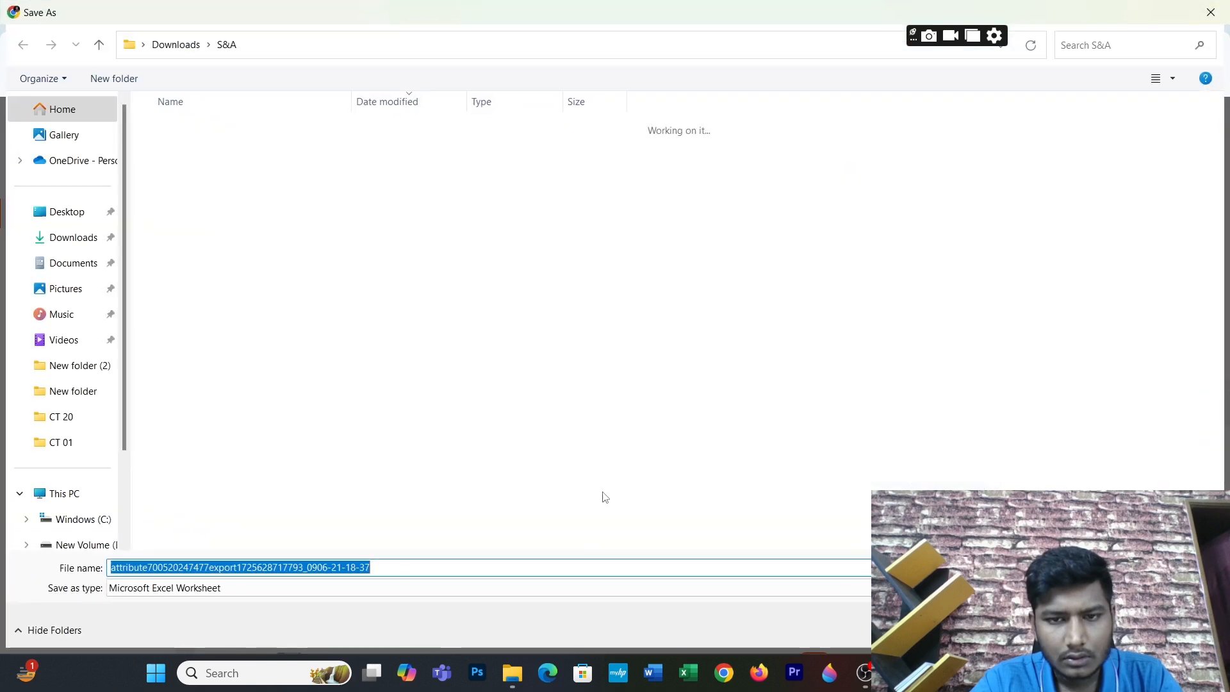
{"action": "key", "text": "Return"}
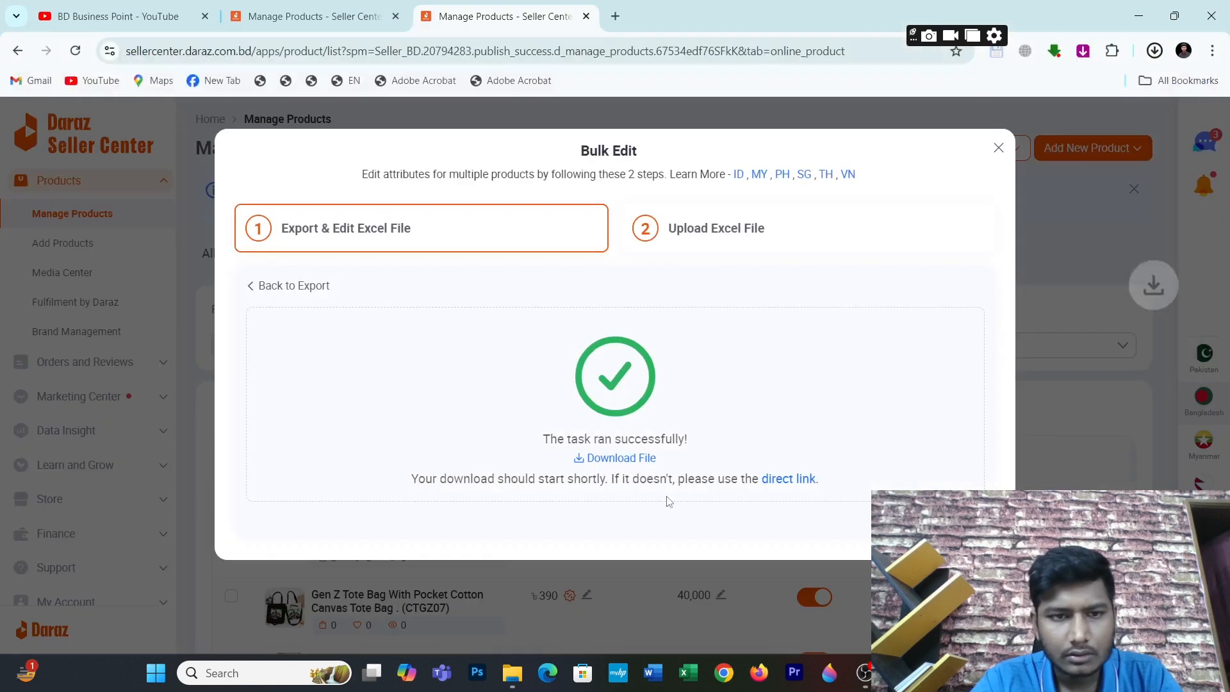
Step: Export the Stock & Price Excel template for the selected product and save it in the S&A folder
{"action": "left_click", "coordinate": [306, 285]}
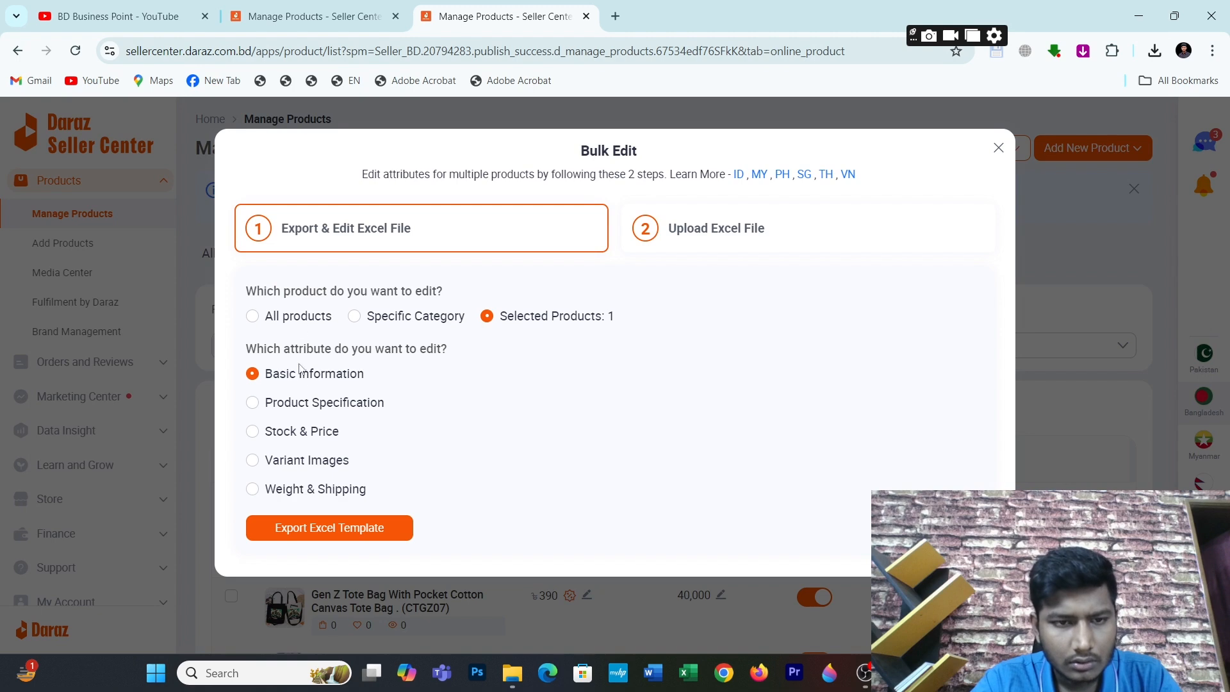
{"action": "left_click", "coordinate": [289, 439]}
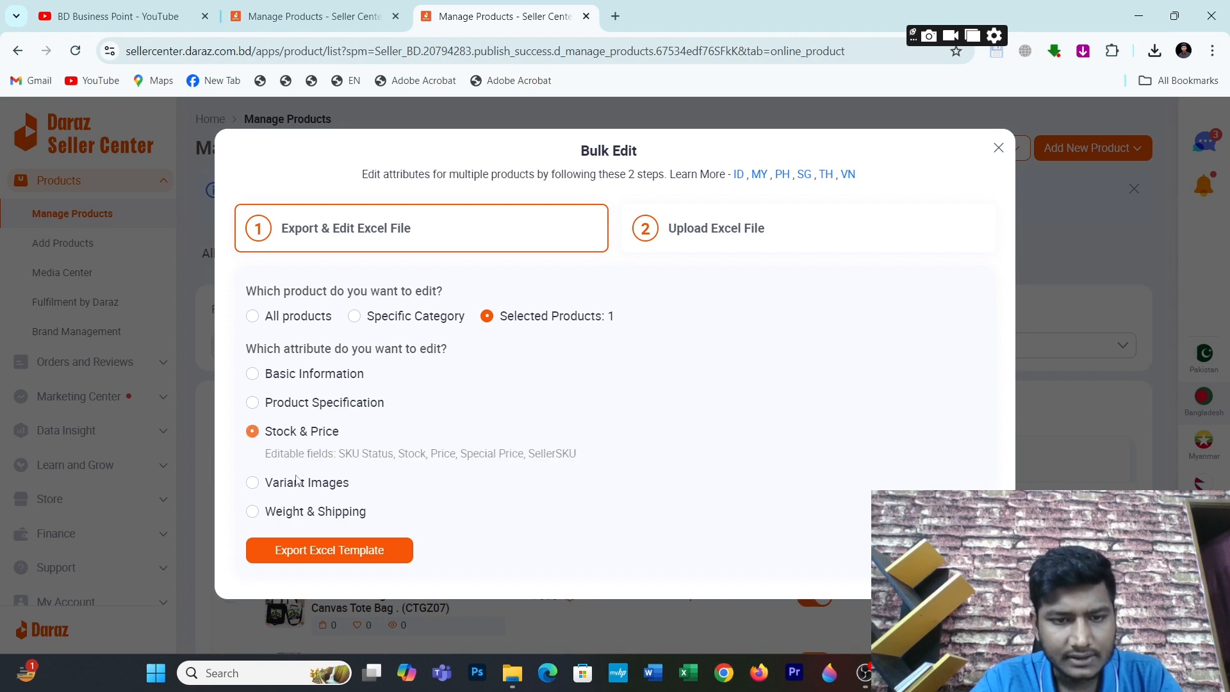
{"action": "left_click", "coordinate": [282, 551]}
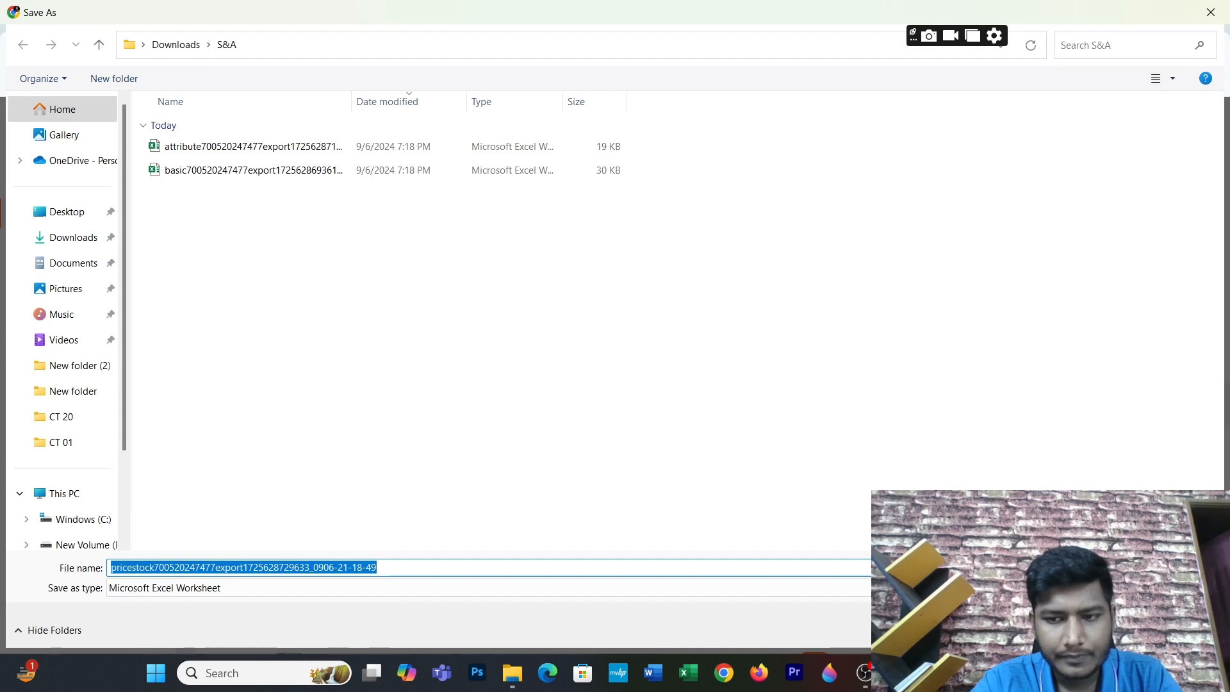
{"action": "key", "text": "Return"}
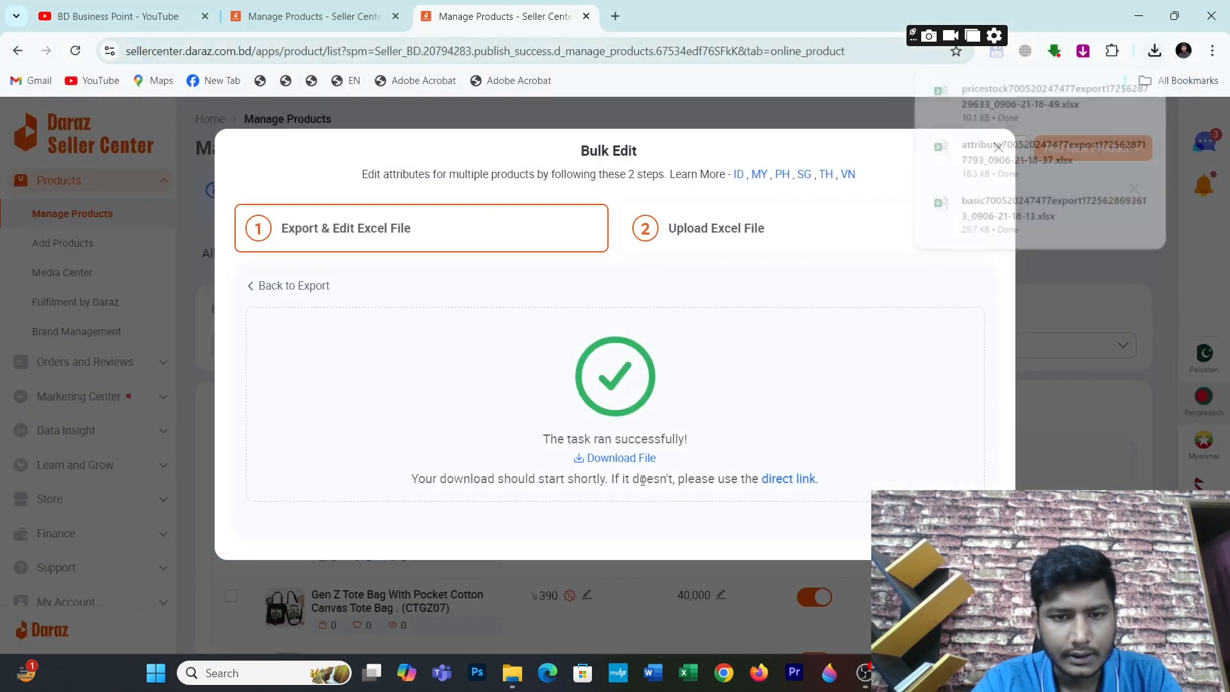
Step: Export the Variant Images Excel template for the selected product and save it in the S&A folder
{"action": "left_click", "coordinate": [277, 287]}
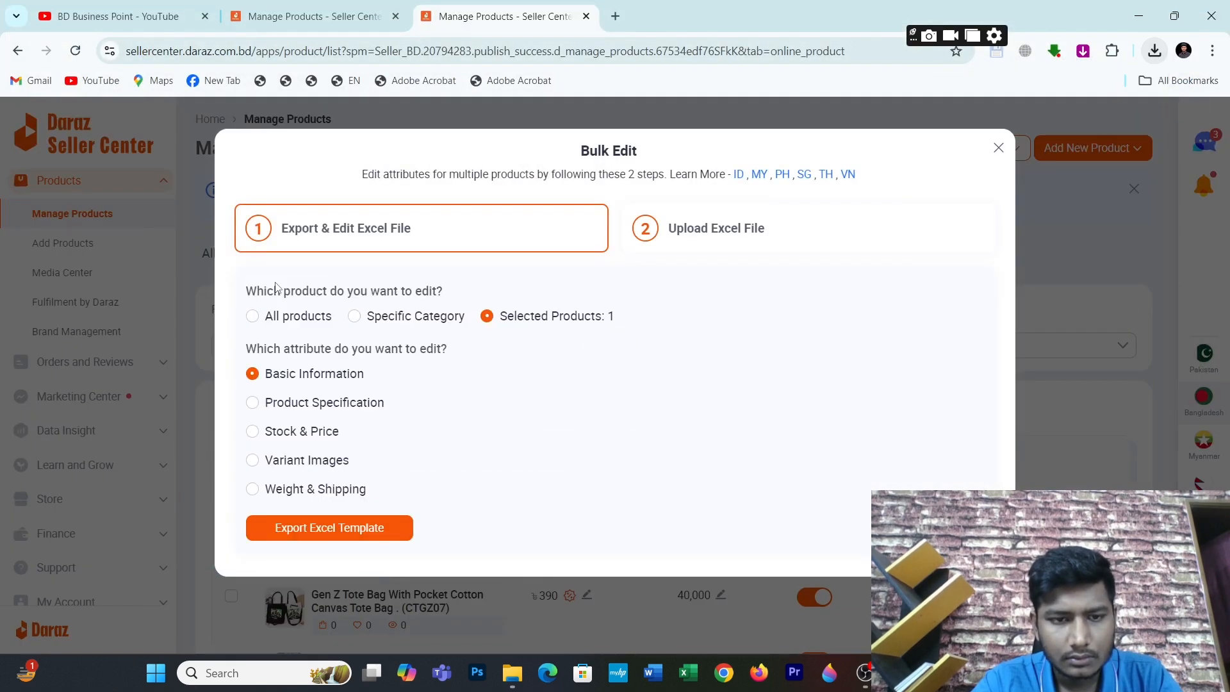
{"action": "left_click", "coordinate": [276, 462]}
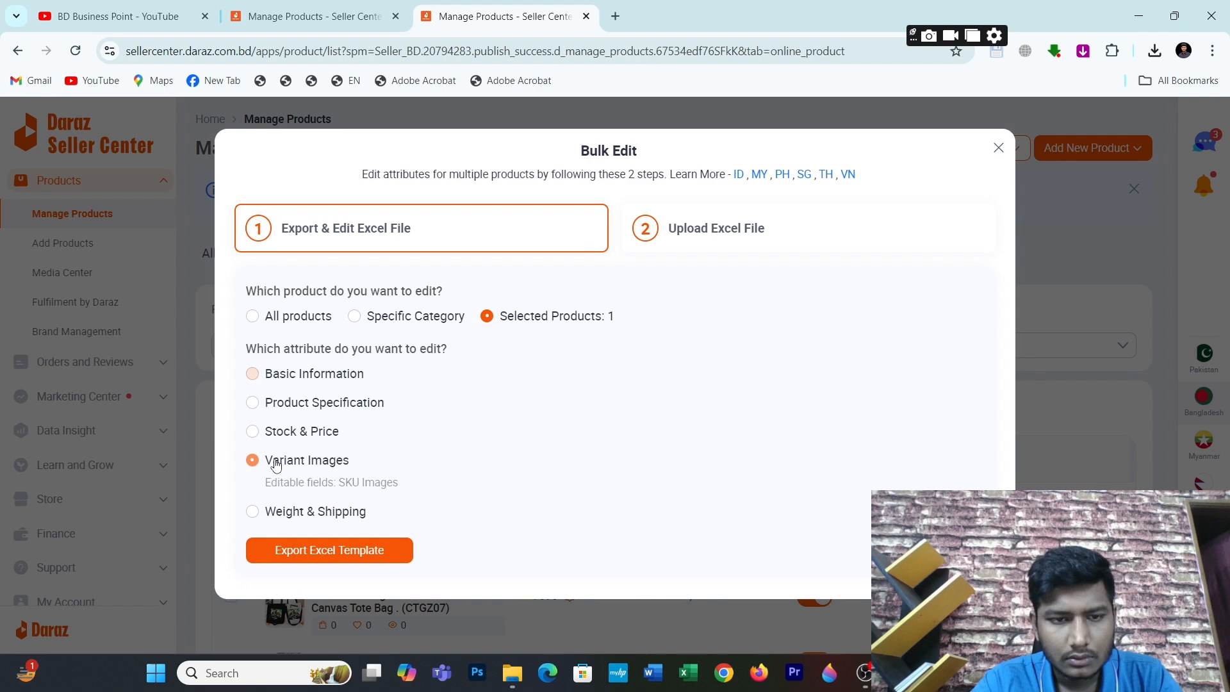
{"action": "left_click", "coordinate": [301, 541]}
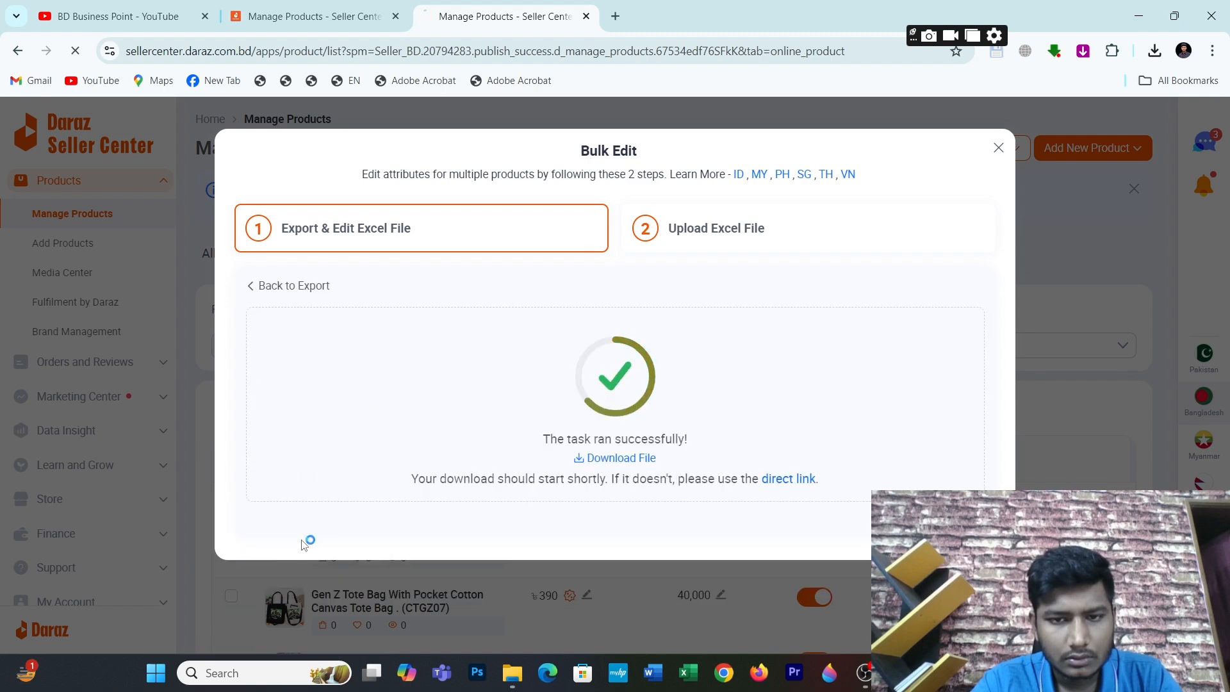
{"action": "key", "text": "Return"}
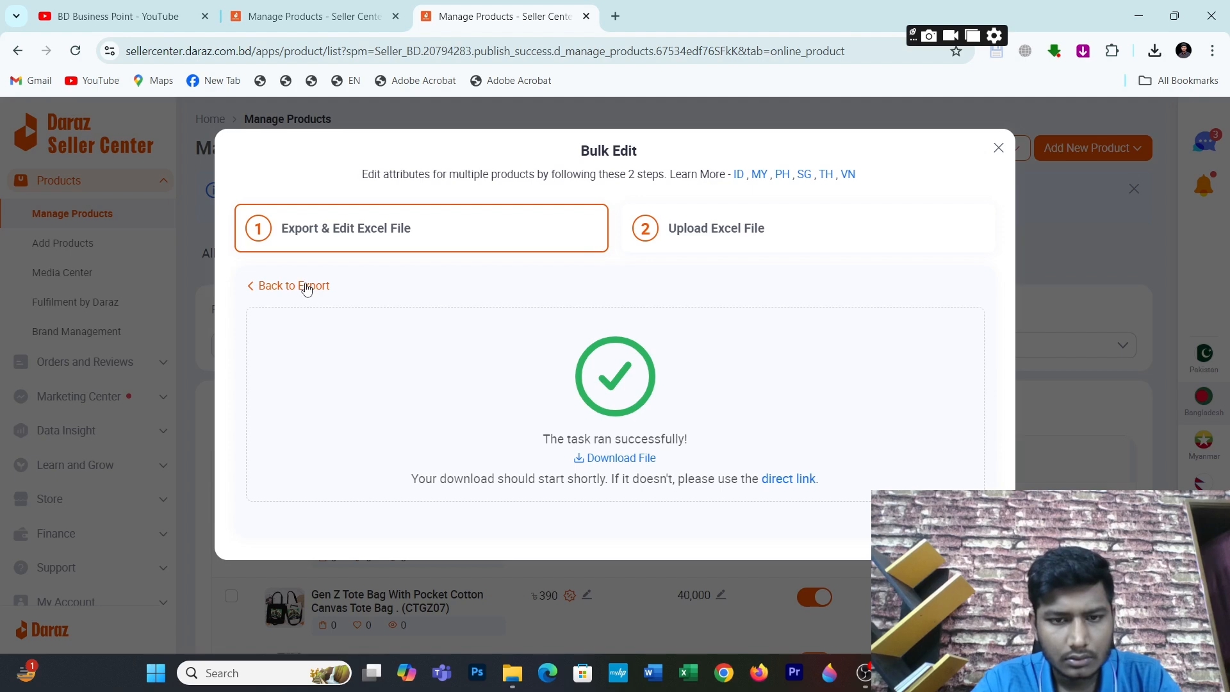
Step: Export the Weight & Shipping Excel template for the selected product, save it in the S&A folder and close Bulk Edit
{"action": "left_click", "coordinate": [310, 287]}
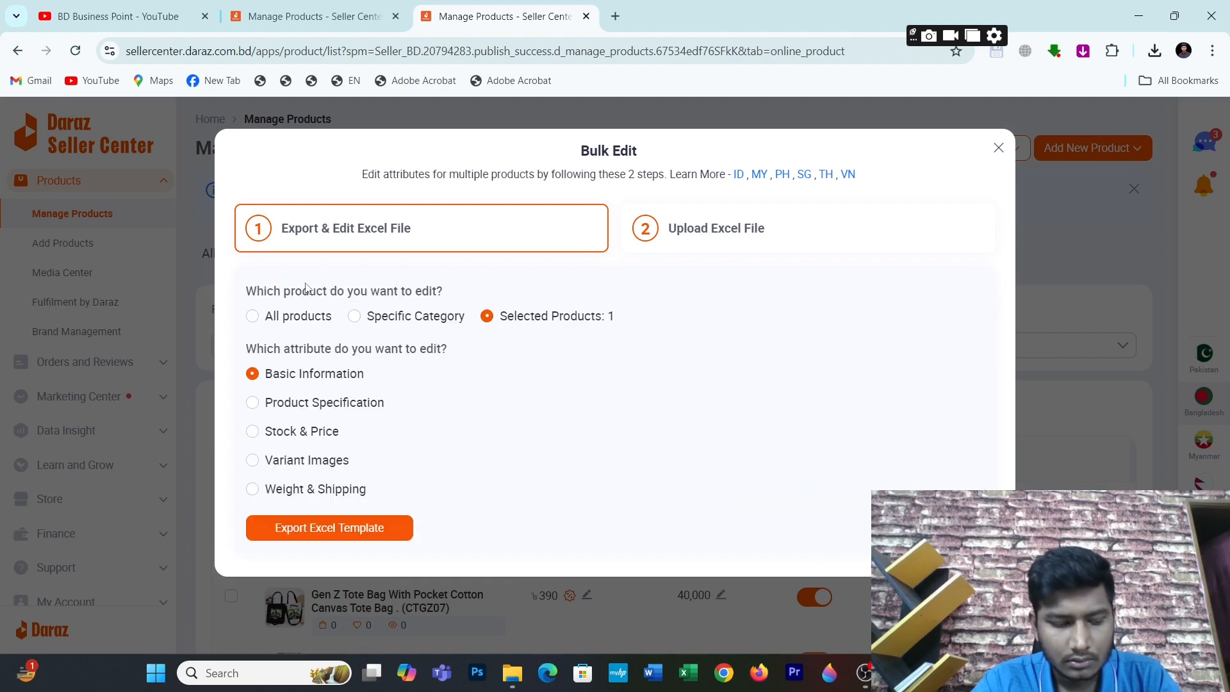
{"action": "left_click", "coordinate": [324, 489]}
{"action": "left_click", "coordinate": [314, 542]}
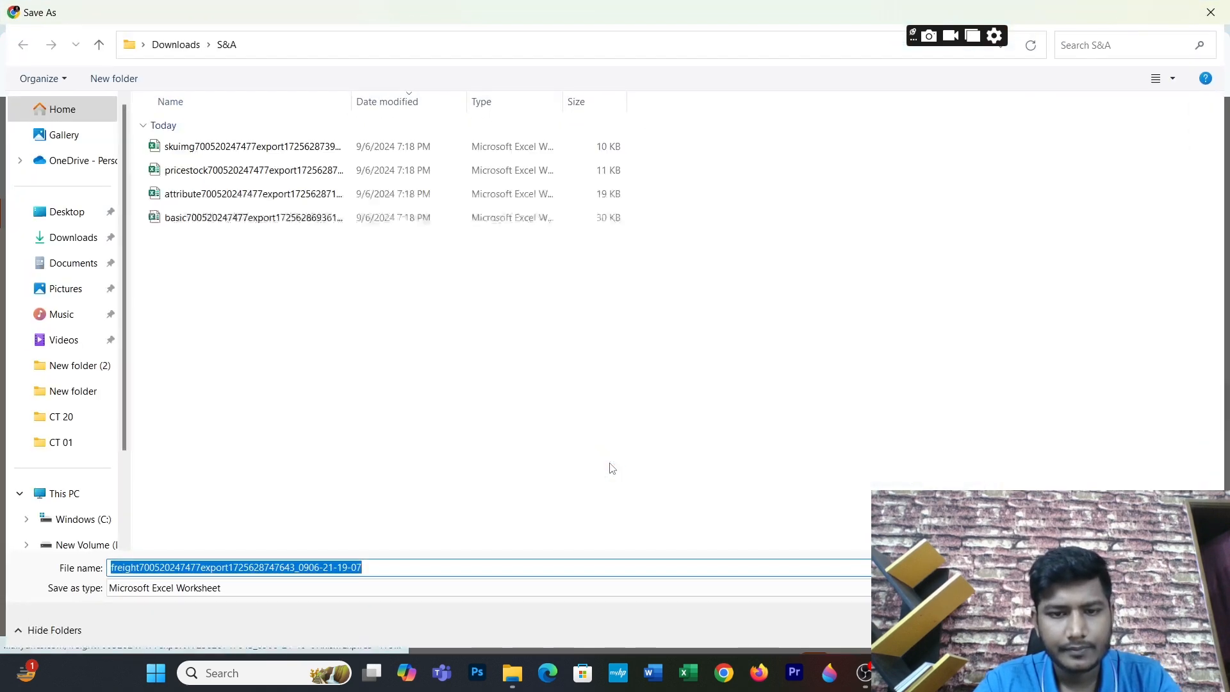
{"action": "key", "text": "Return"}
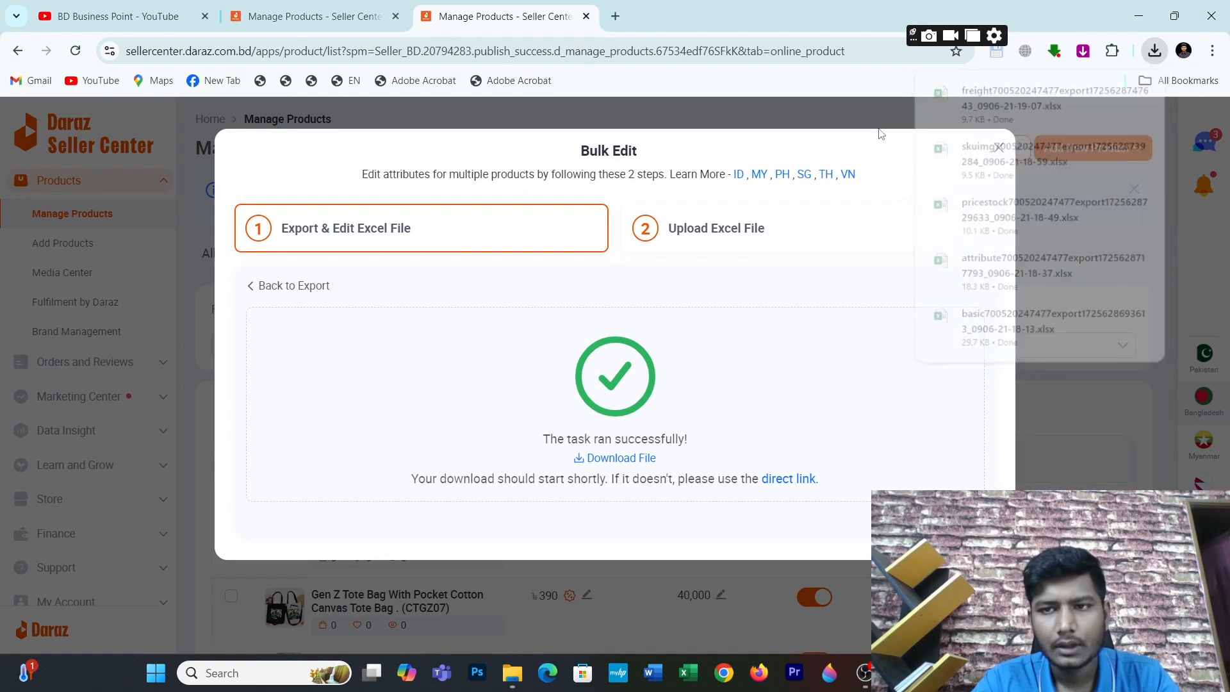
{"action": "left_click", "coordinate": [1000, 152]}
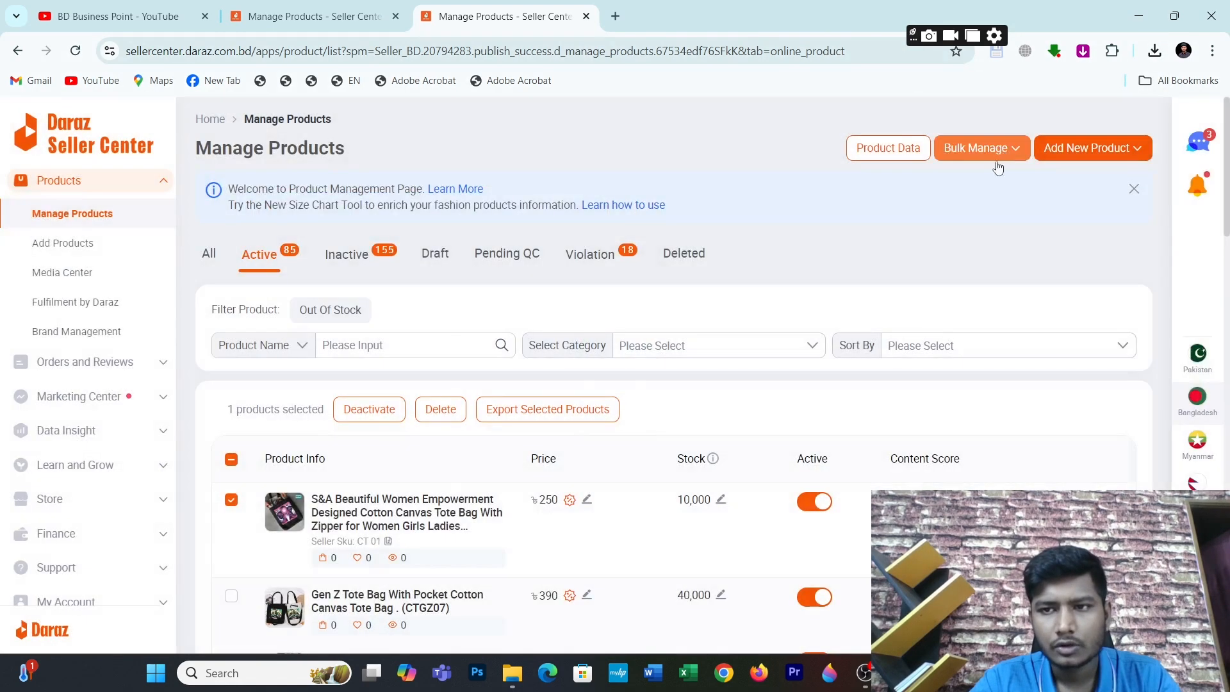
Step: Open Bulk Add, search the categories for "tote bag" and choose Bags and Travel > Women Bags > Tote Bags
{"action": "left_click", "coordinate": [978, 151]}
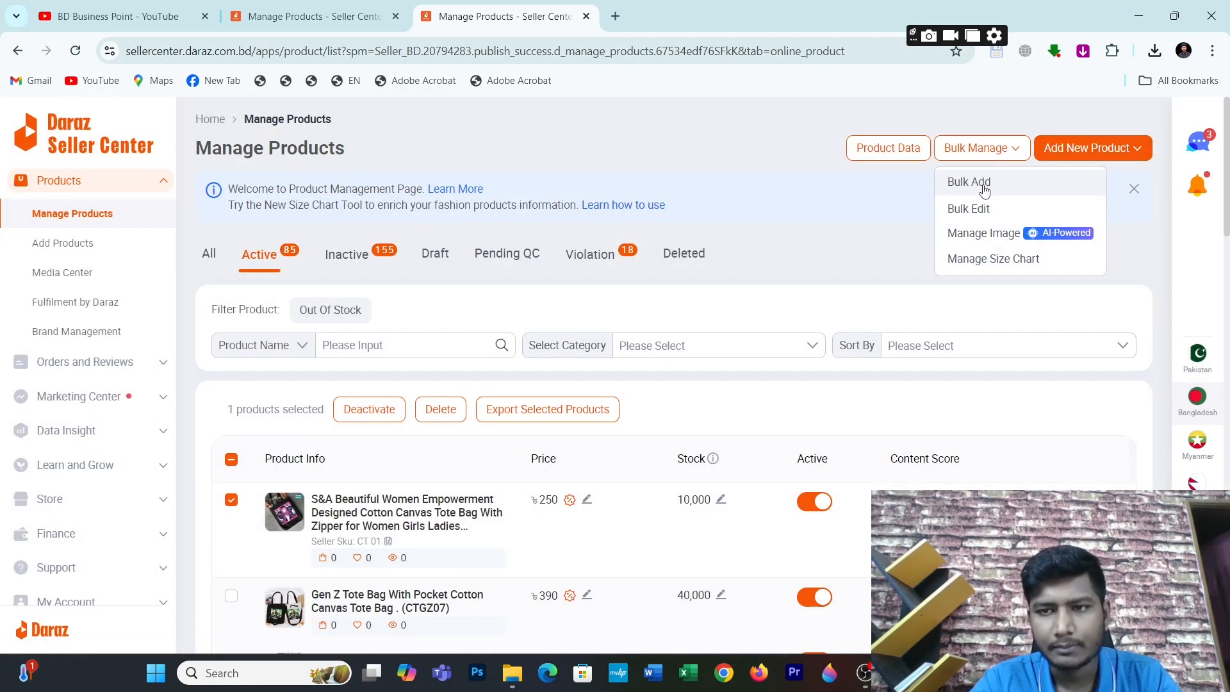
{"action": "left_click", "coordinate": [973, 184]}
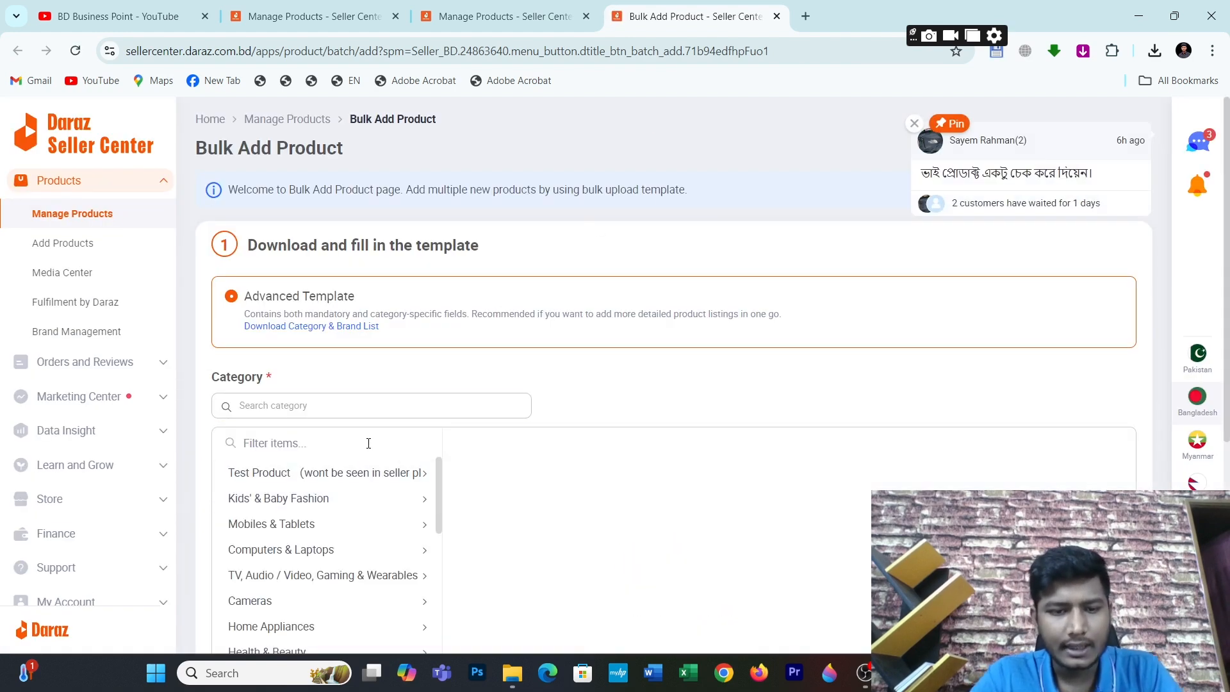
{"action": "left_click", "coordinate": [329, 401]}
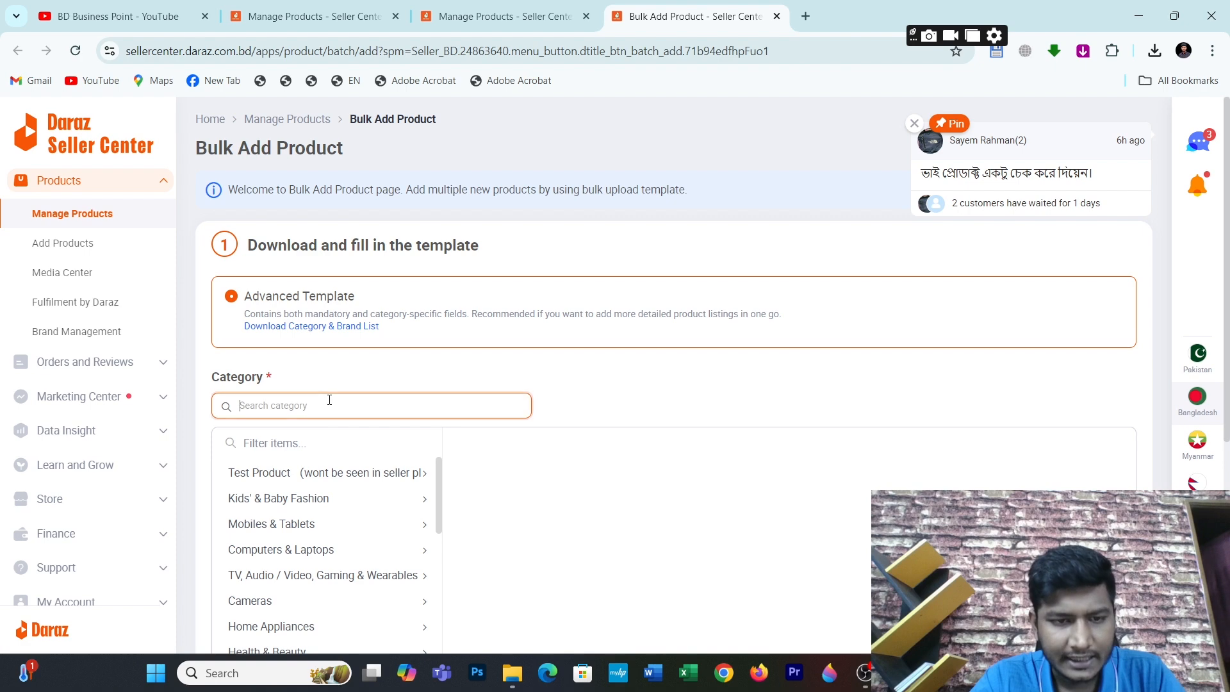
{"action": "type", "text": "tote bag"}
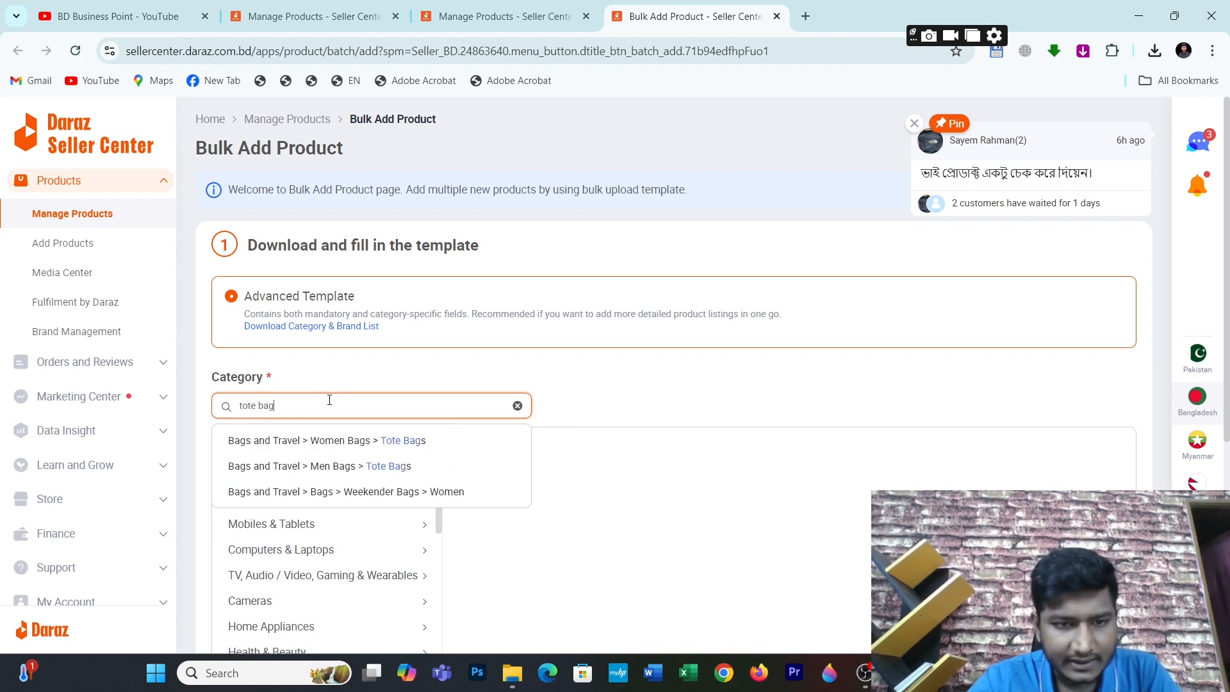
{"action": "left_click", "coordinate": [325, 442]}
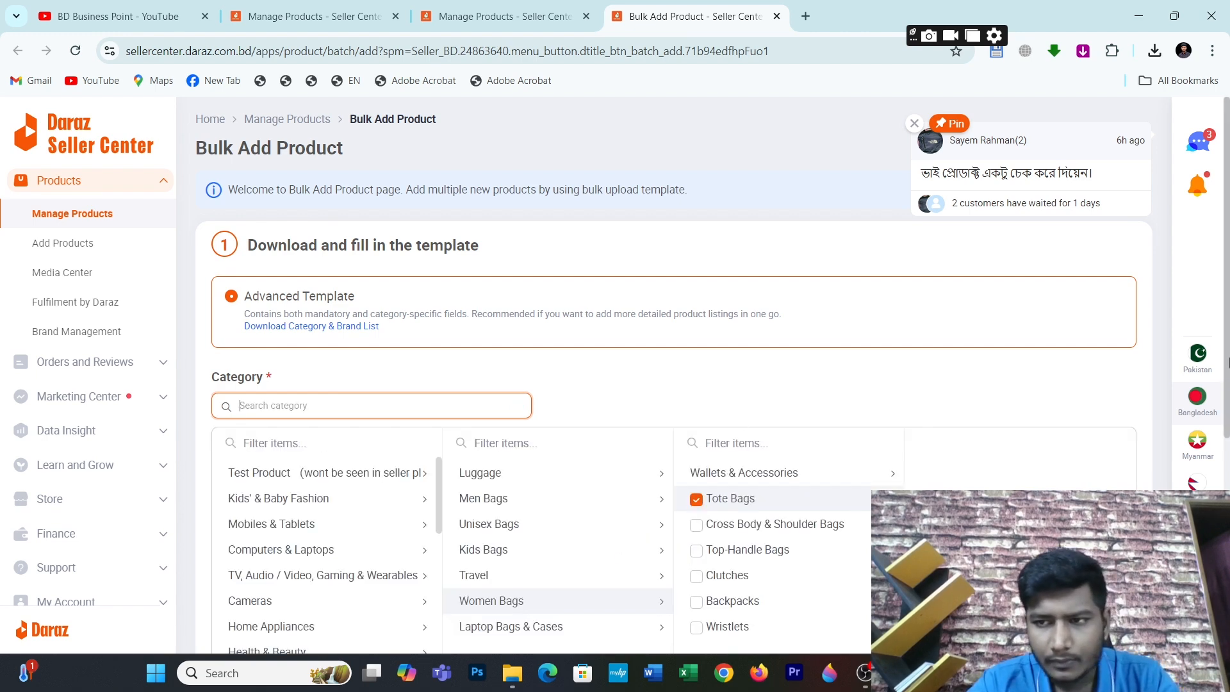
Step: Download the bulk-add template for the Tote Bags category and save it in the S&A folder
{"action": "scroll", "coordinate": [1228, 299], "scroll_direction": "down", "scroll_amount": 5}
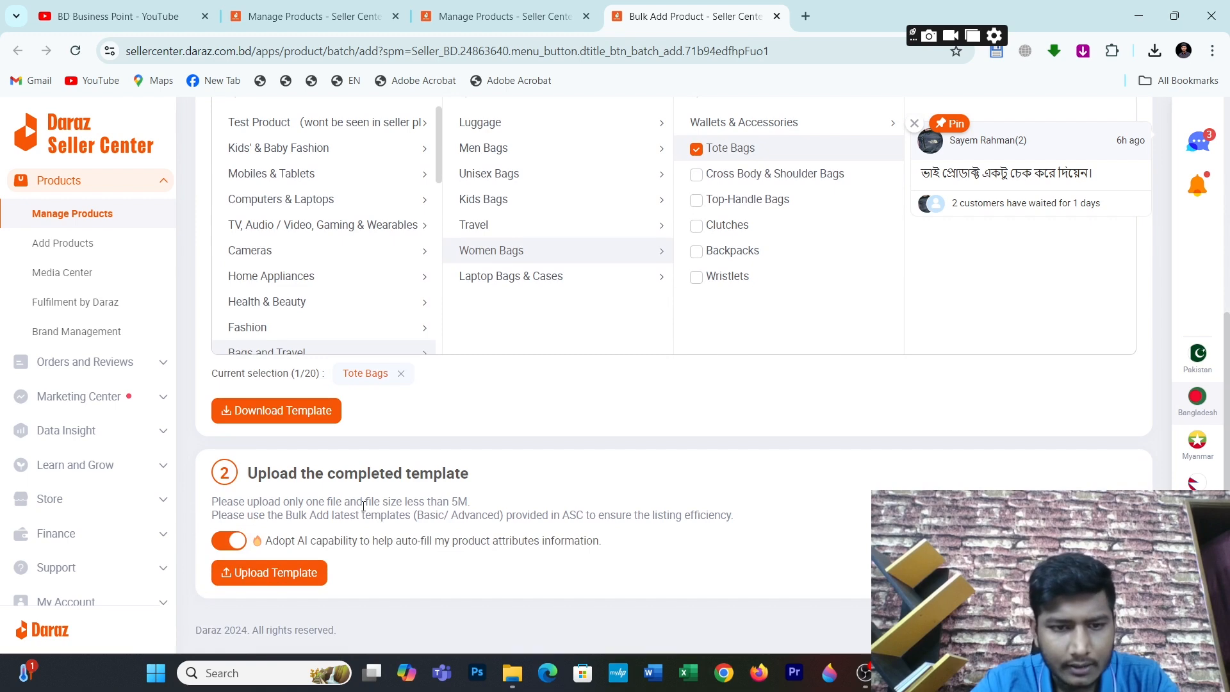
{"action": "left_click", "coordinate": [275, 411]}
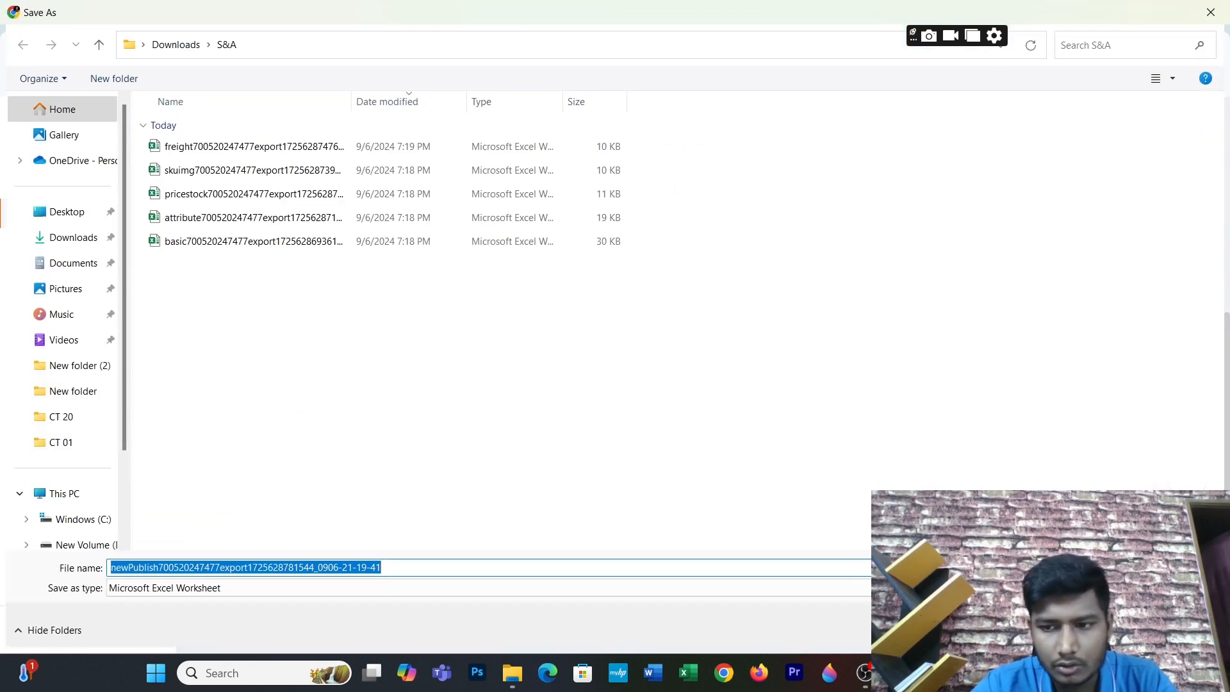
{"action": "key", "text": "Return"}
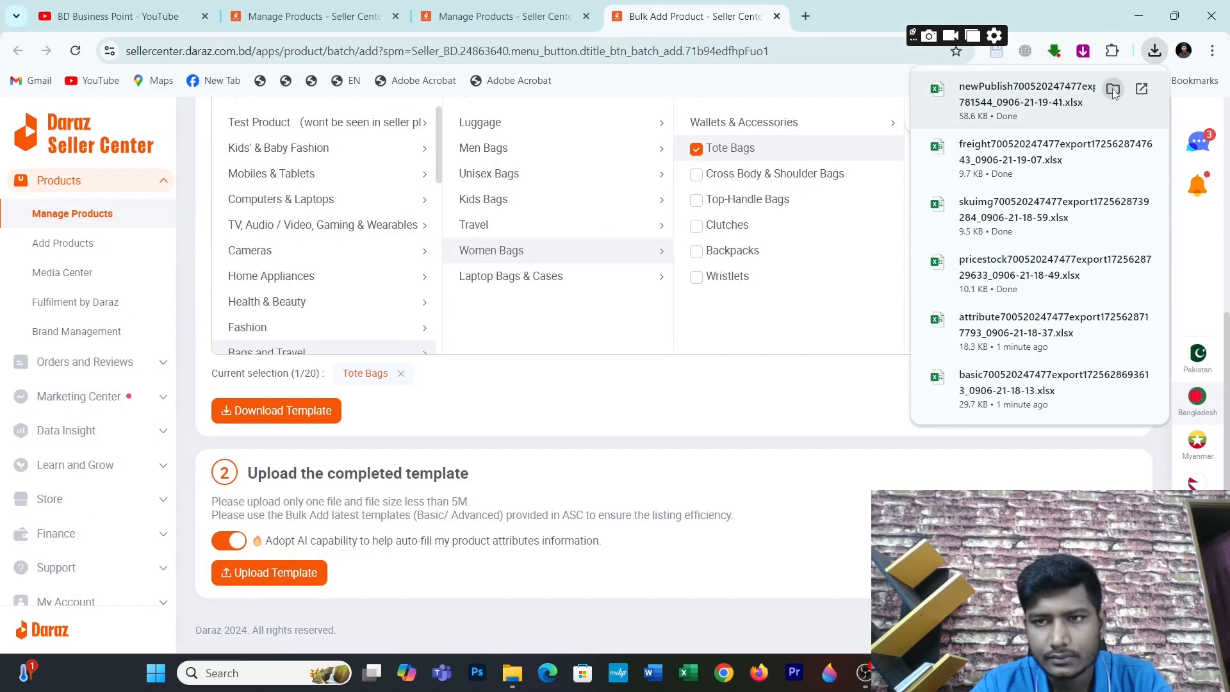
Step: Open the downloaded newPublish template in Excel, check its ProcessResult sheet and return to the ToteBags sheet
{"action": "left_click", "coordinate": [1114, 92]}
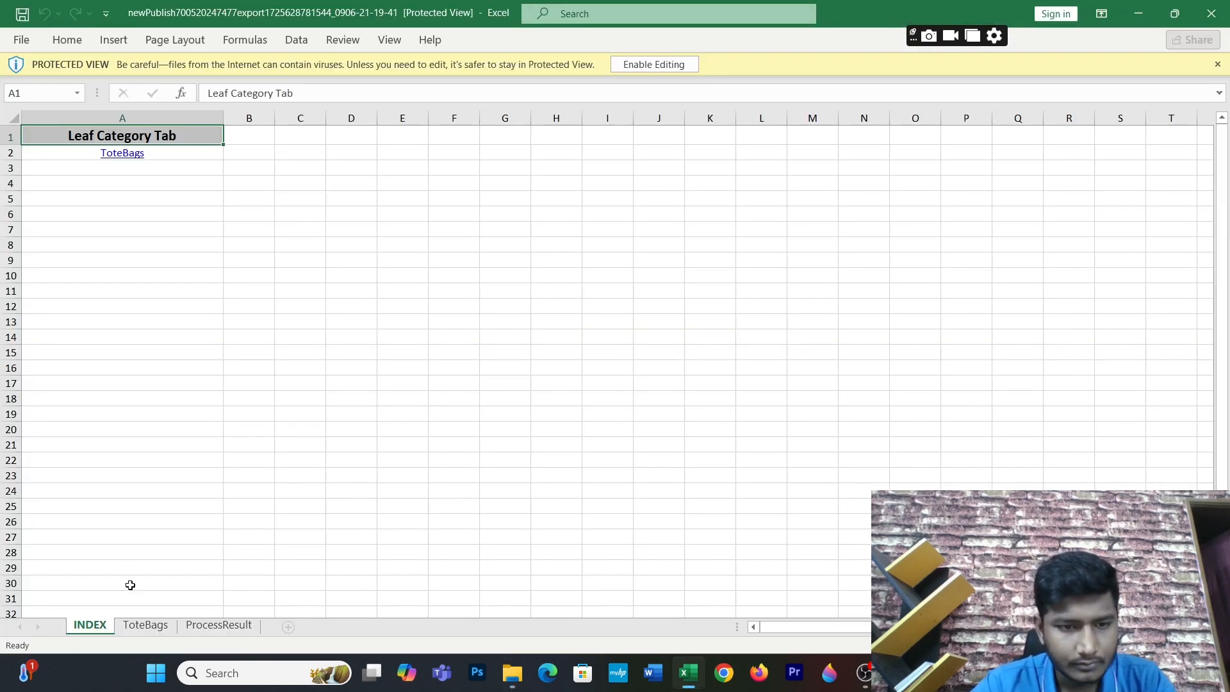
{"action": "left_click", "coordinate": [149, 626]}
{"action": "left_click", "coordinate": [205, 626]}
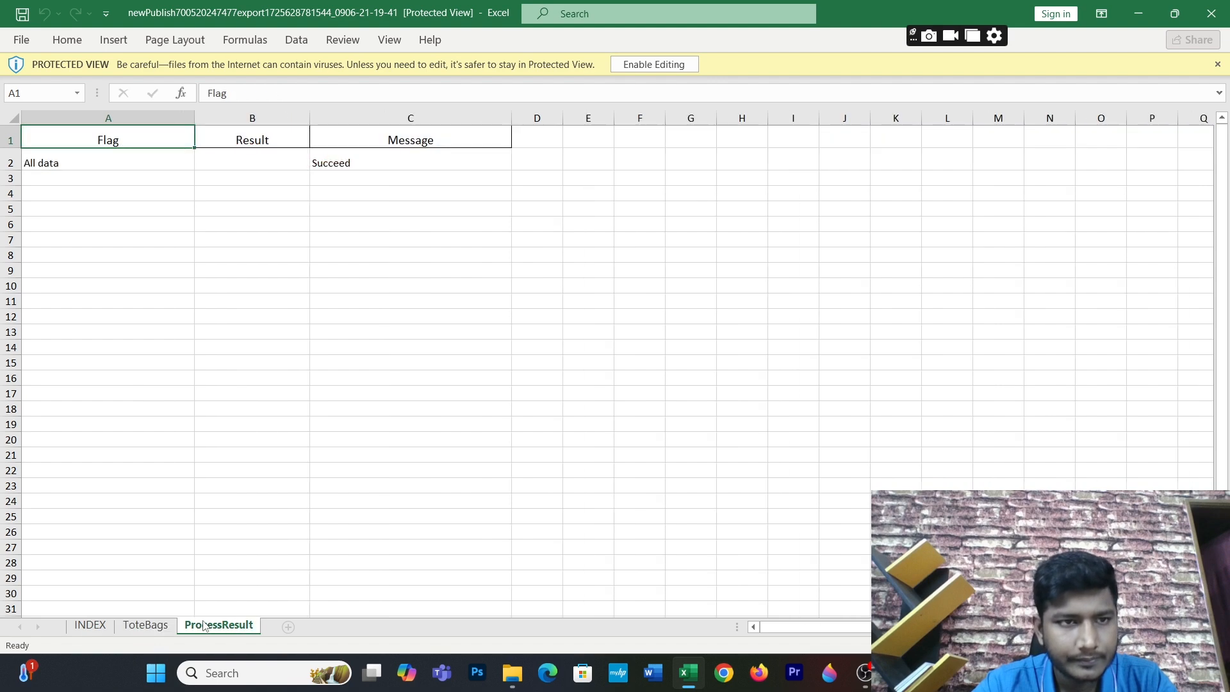
{"action": "left_click", "coordinate": [158, 626]}
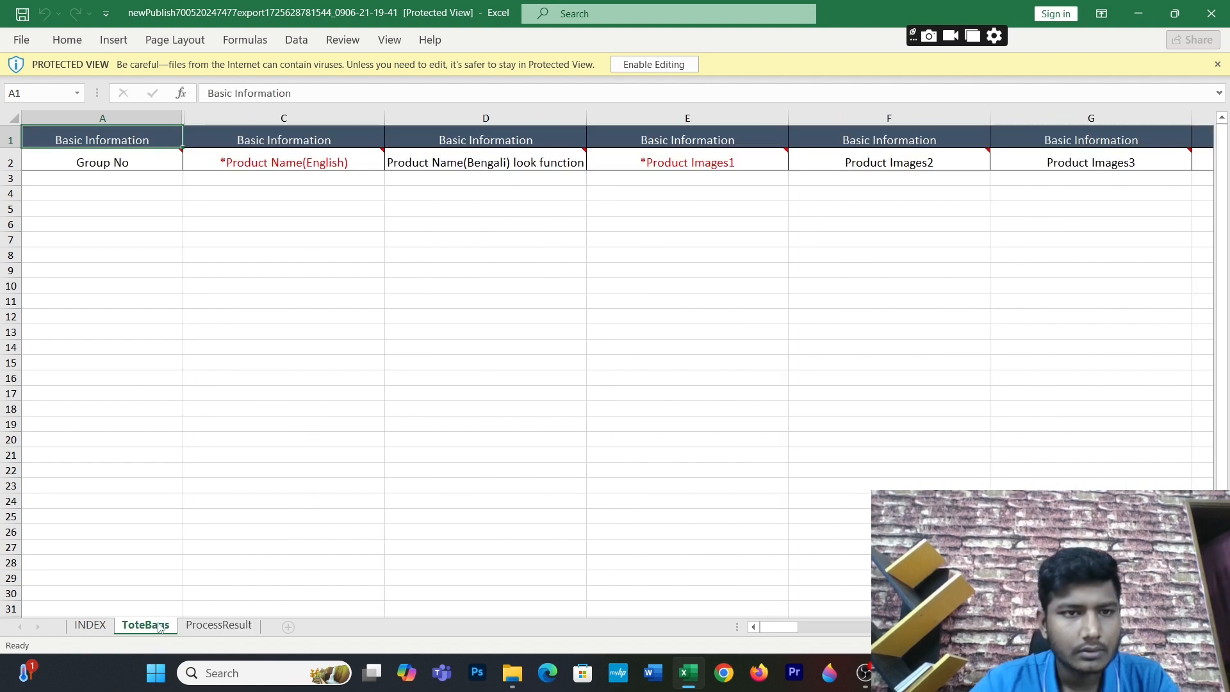
Step: Select the first Group No cell, A3, on the ToteBags sheet and enable editing of the workbook
{"action": "left_click", "coordinate": [115, 180]}
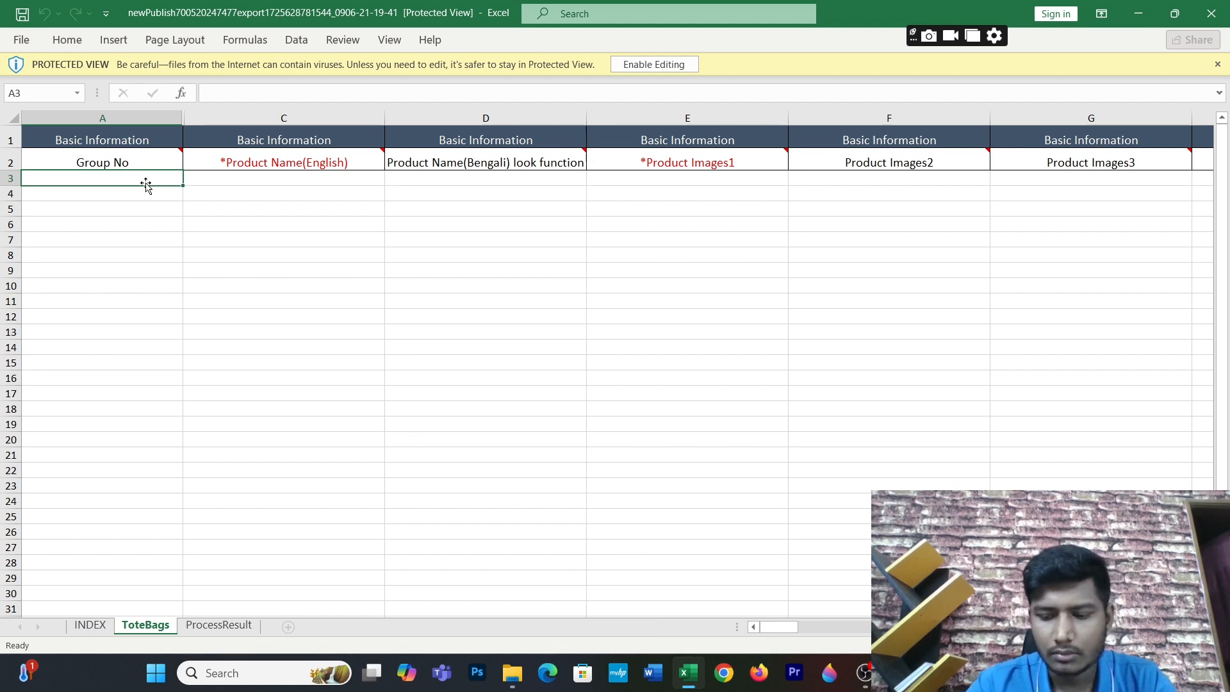
{"action": "key", "text": "Down"}
{"action": "key", "text": "Down"}
{"action": "key", "text": "Down"}
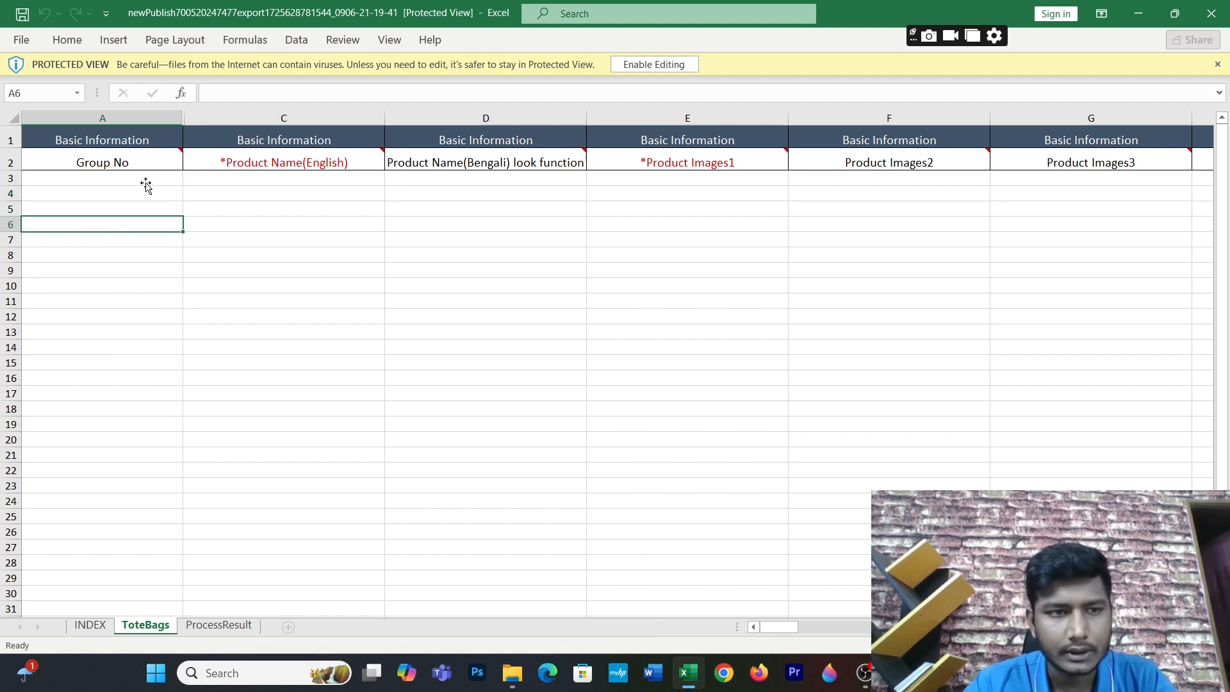
{"action": "left_click", "coordinate": [146, 177]}
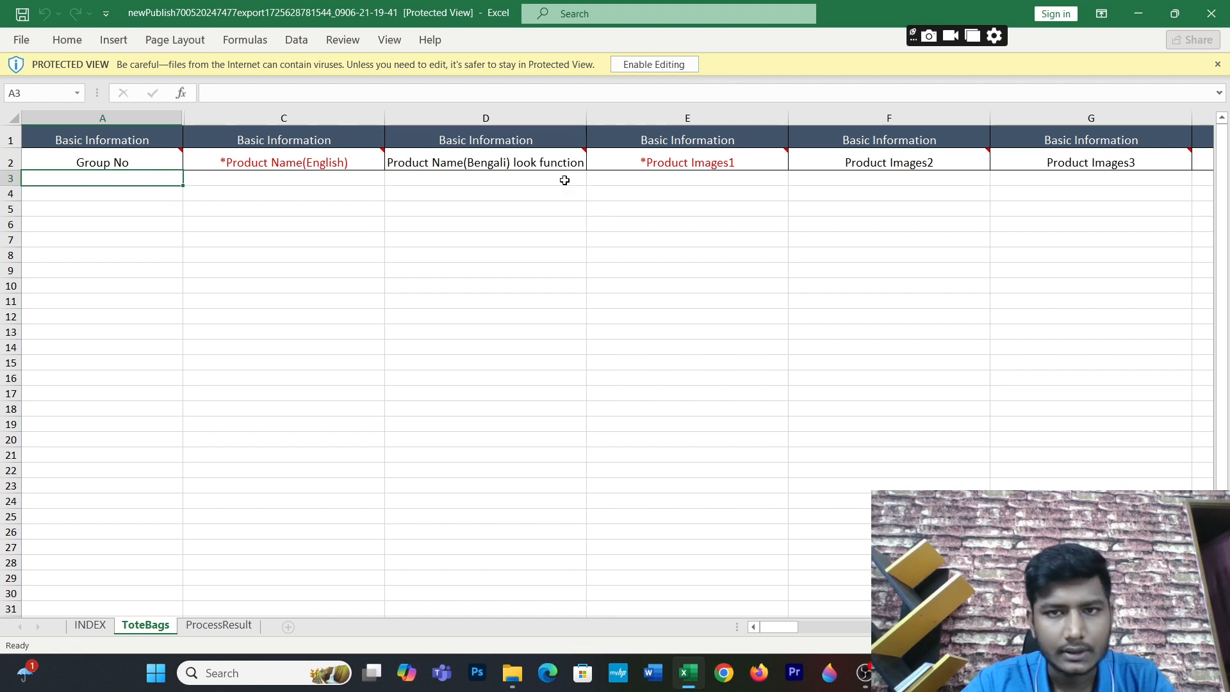
{"action": "left_click", "coordinate": [642, 68]}
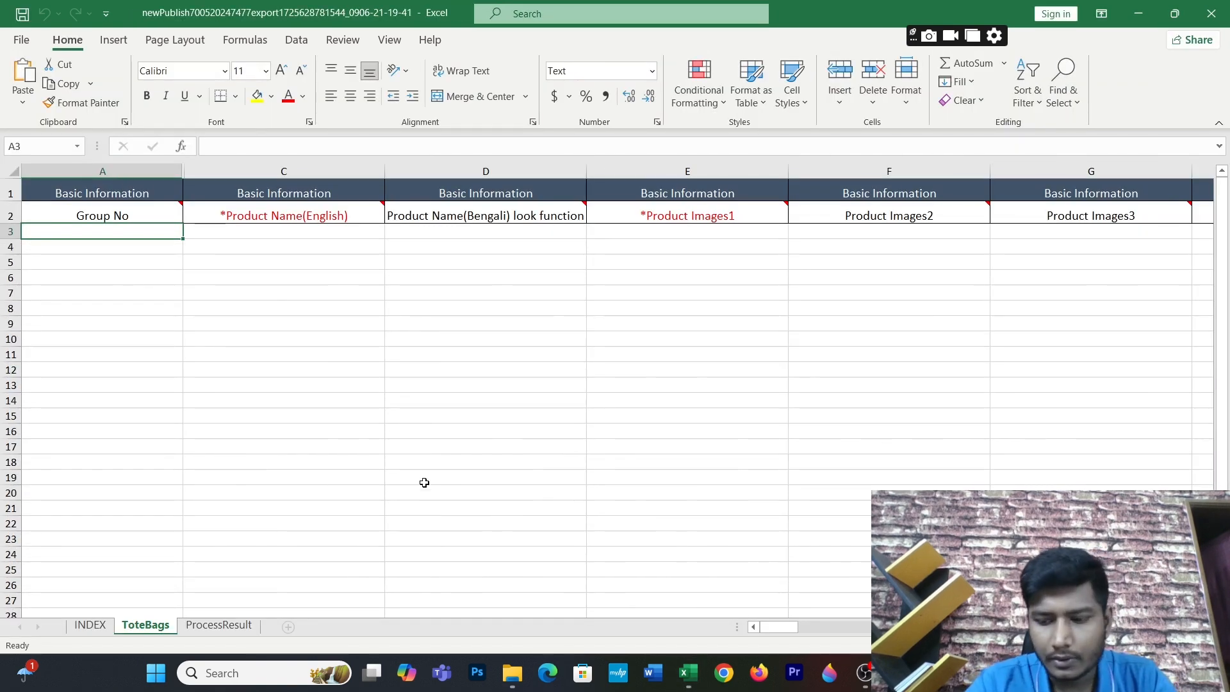
Step: Number the Group No column from 1 to 19 in cells A3 to A21 by entering 1, 2, 3 and extending the series
{"action": "type", "text": "1"}
{"action": "key", "text": "Return"}
{"action": "type", "text": "2"}
{"action": "key", "text": "Return"}
{"action": "type", "text": "3"}
{"action": "key", "text": "Return"}
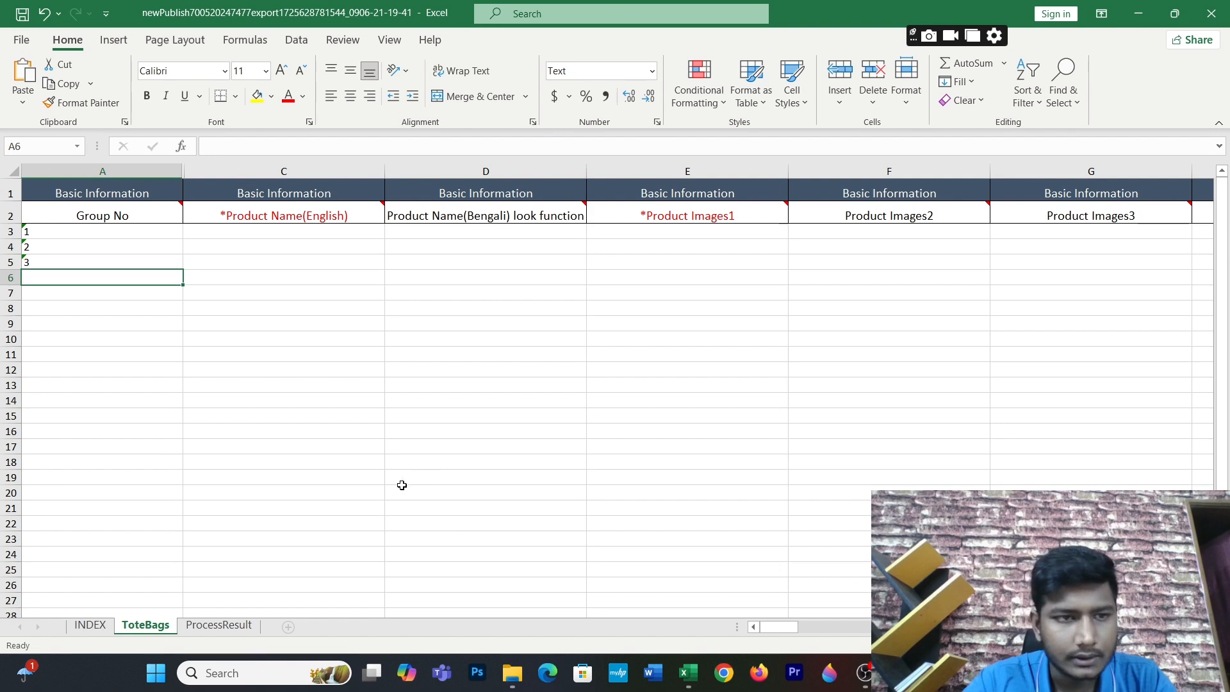
{"action": "left_click_drag", "start_coordinate": [87, 234], "coordinate": [85, 276]}
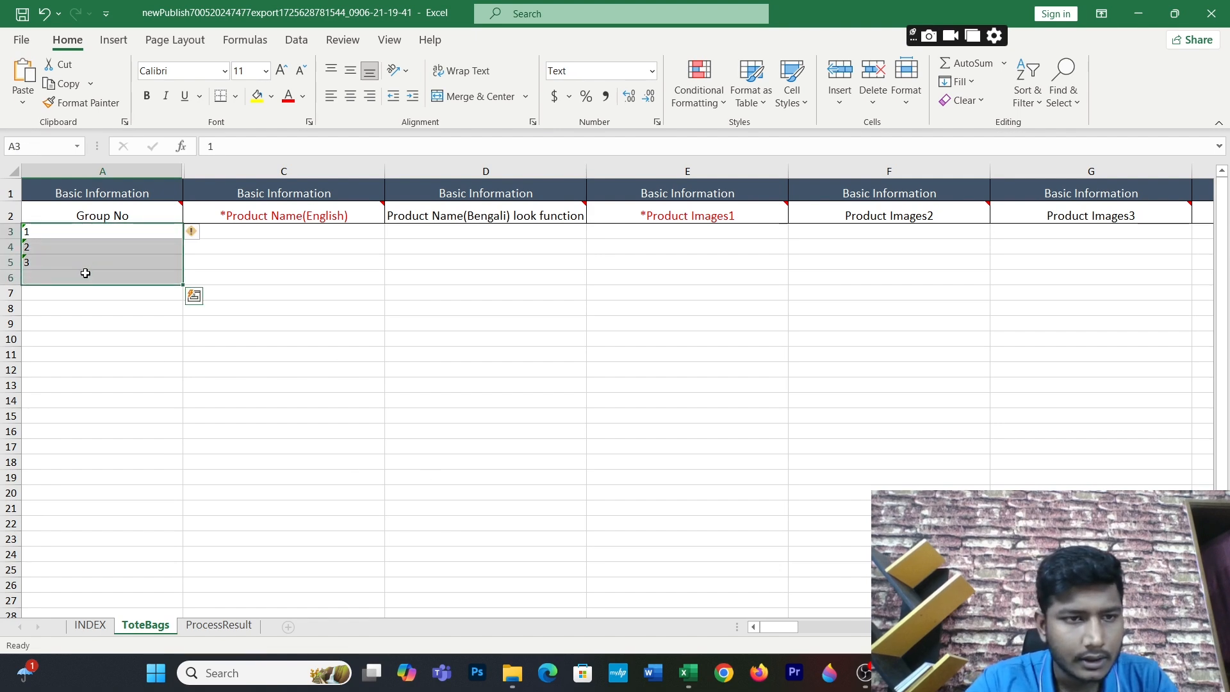
{"action": "left_click_drag", "start_coordinate": [86, 232], "coordinate": [177, 519]}
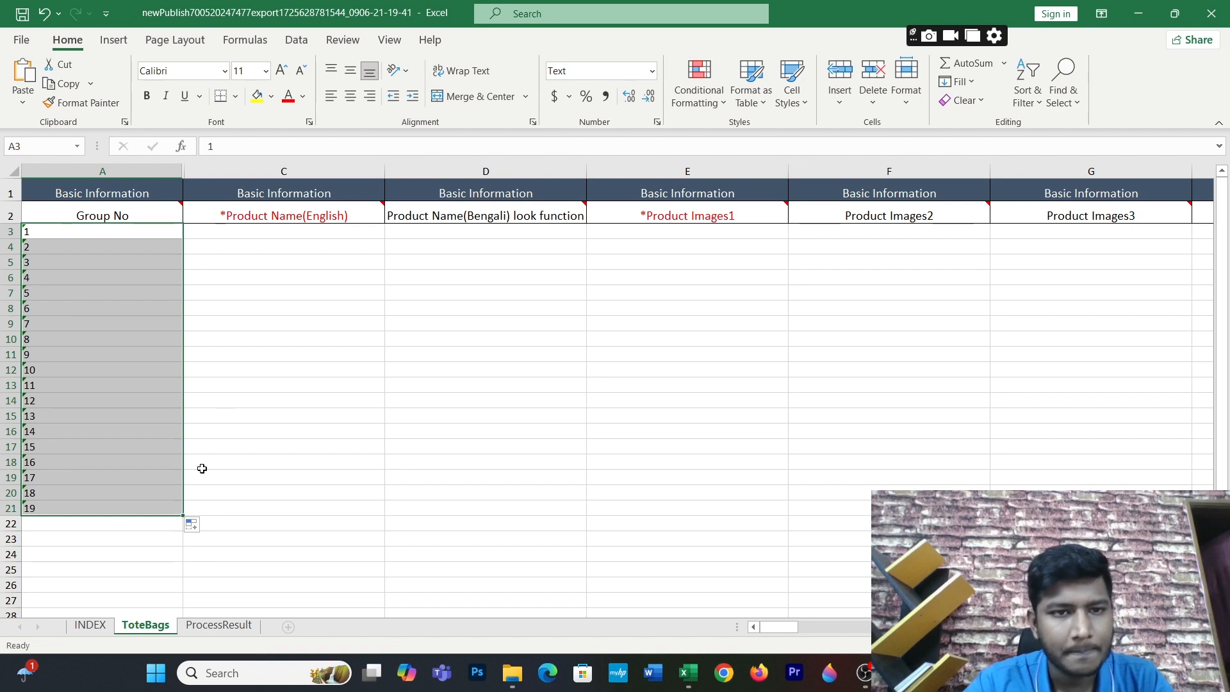
Step: Copy the English product name from C2 of the basic template in the S&A folder into C3 of the ToteBags sheet
{"action": "left_click", "coordinate": [258, 229]}
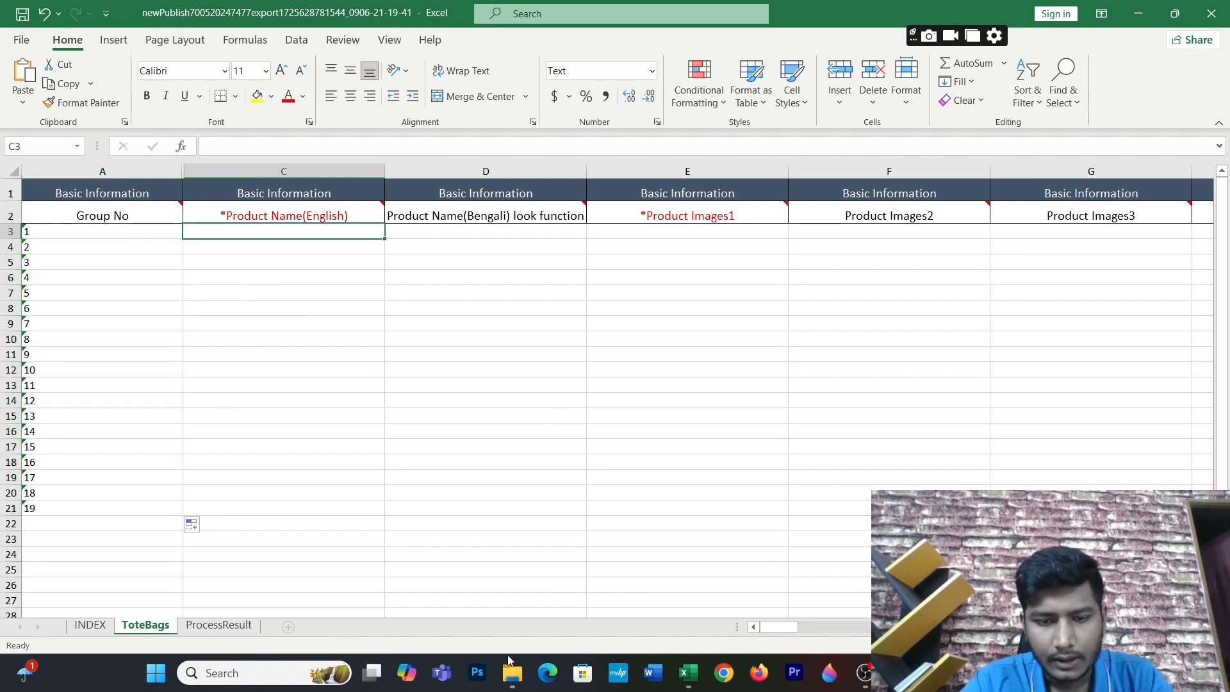
{"action": "mouse_move", "coordinate": [503, 678]}
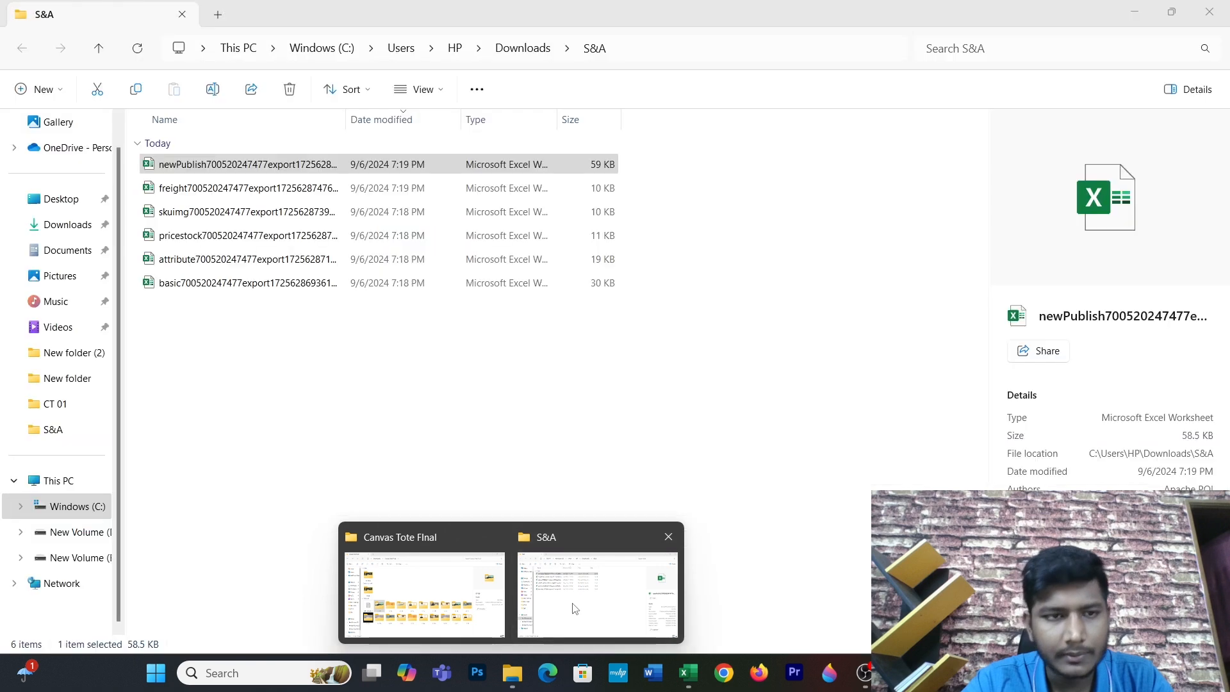
{"action": "left_click", "coordinate": [564, 606]}
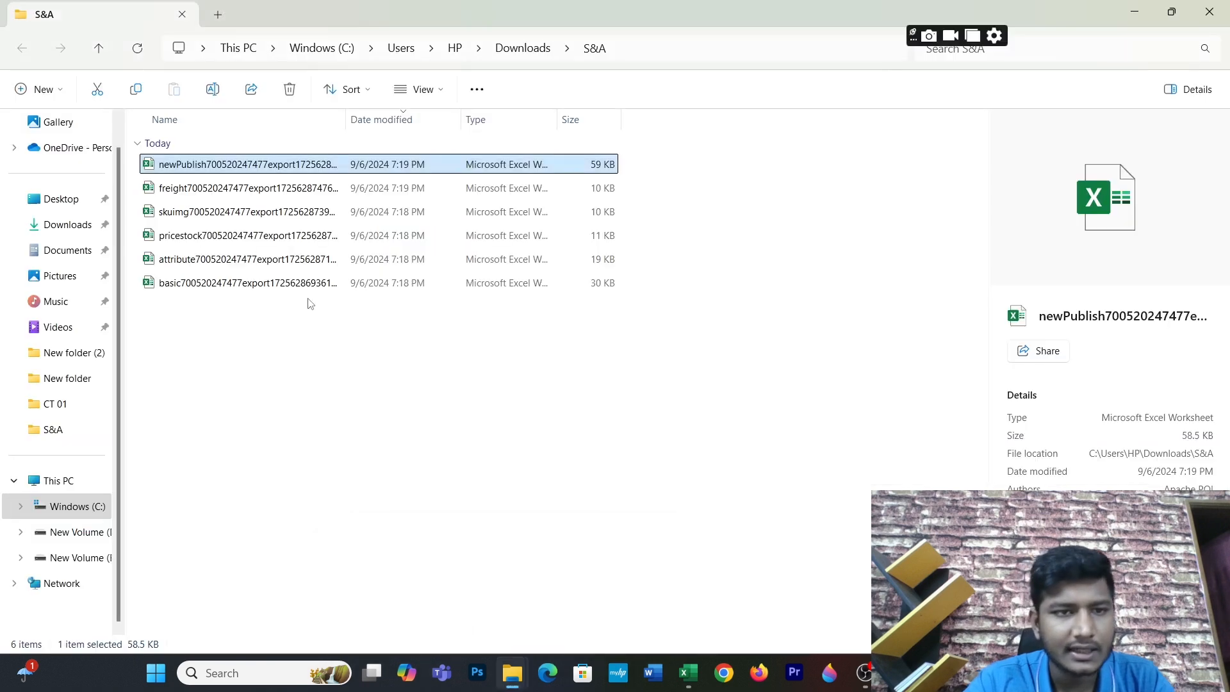
{"action": "double_click", "coordinate": [273, 283]}
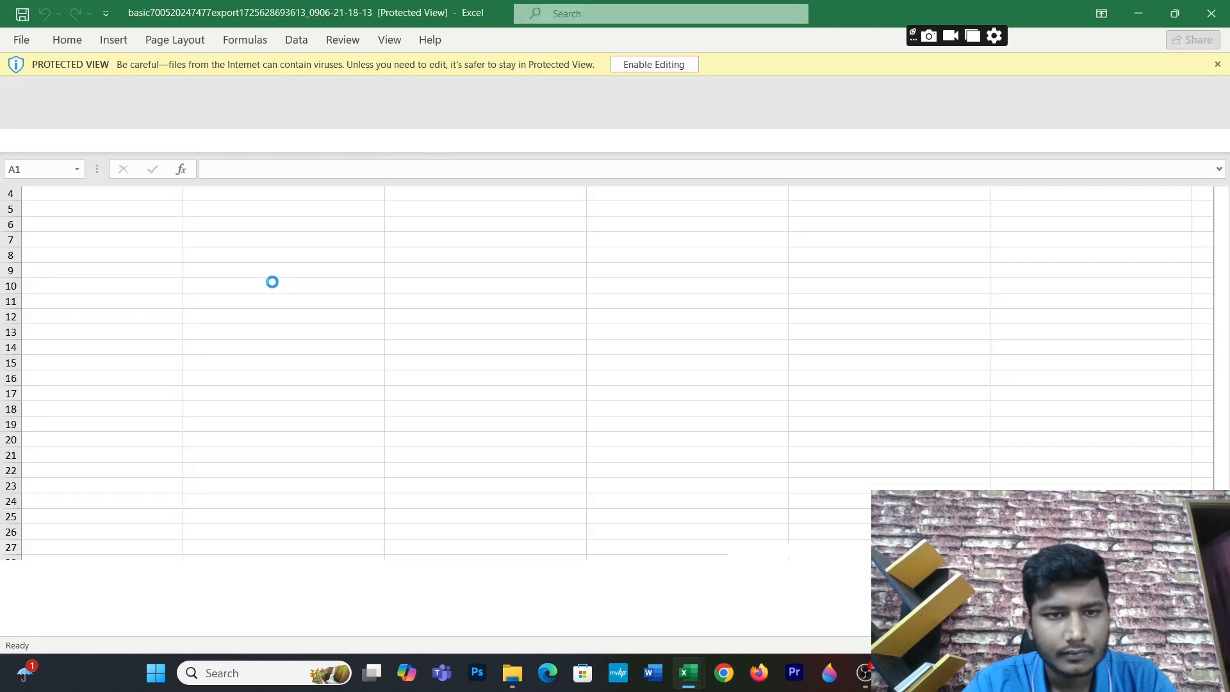
{"action": "left_click", "coordinate": [243, 162]}
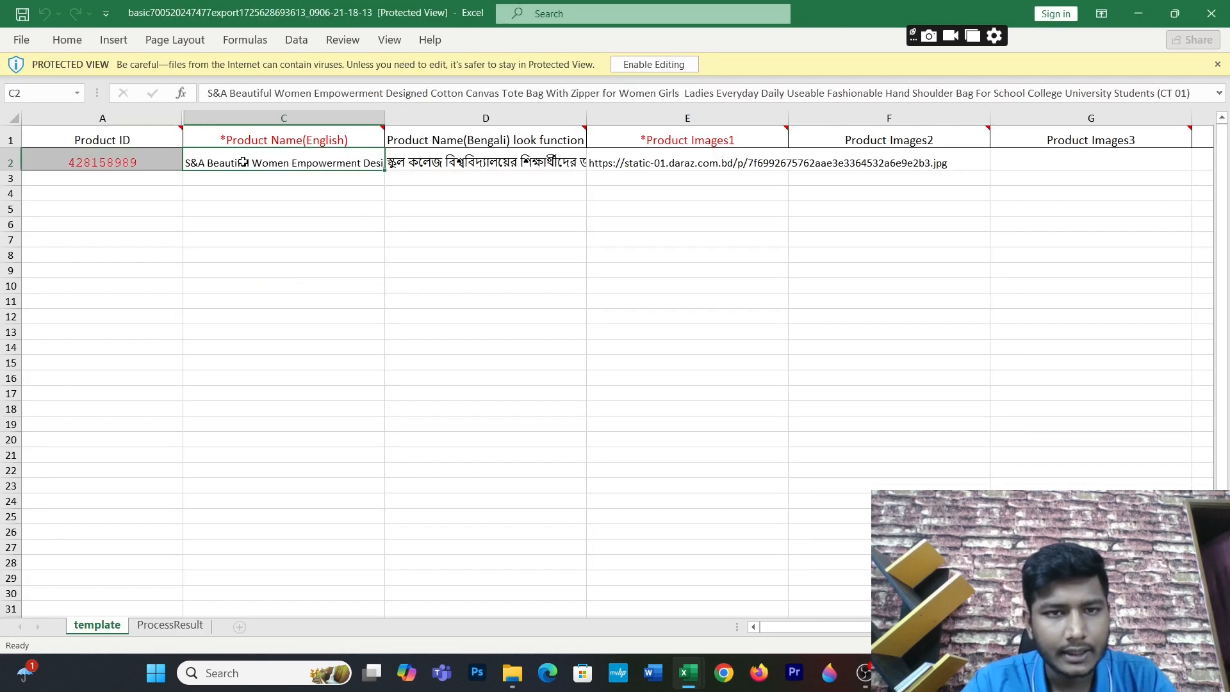
{"action": "key", "text": "ctrl+c"}
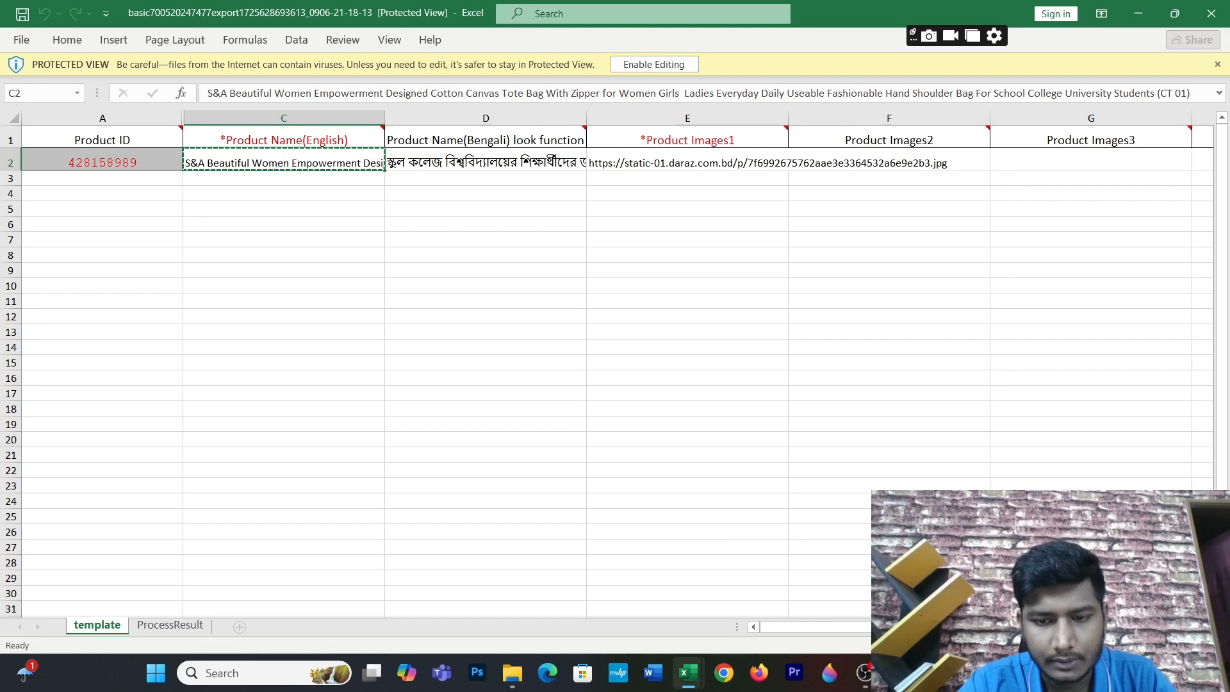
{"action": "mouse_move", "coordinate": [688, 685]}
{"action": "left_click", "coordinate": [588, 594]}
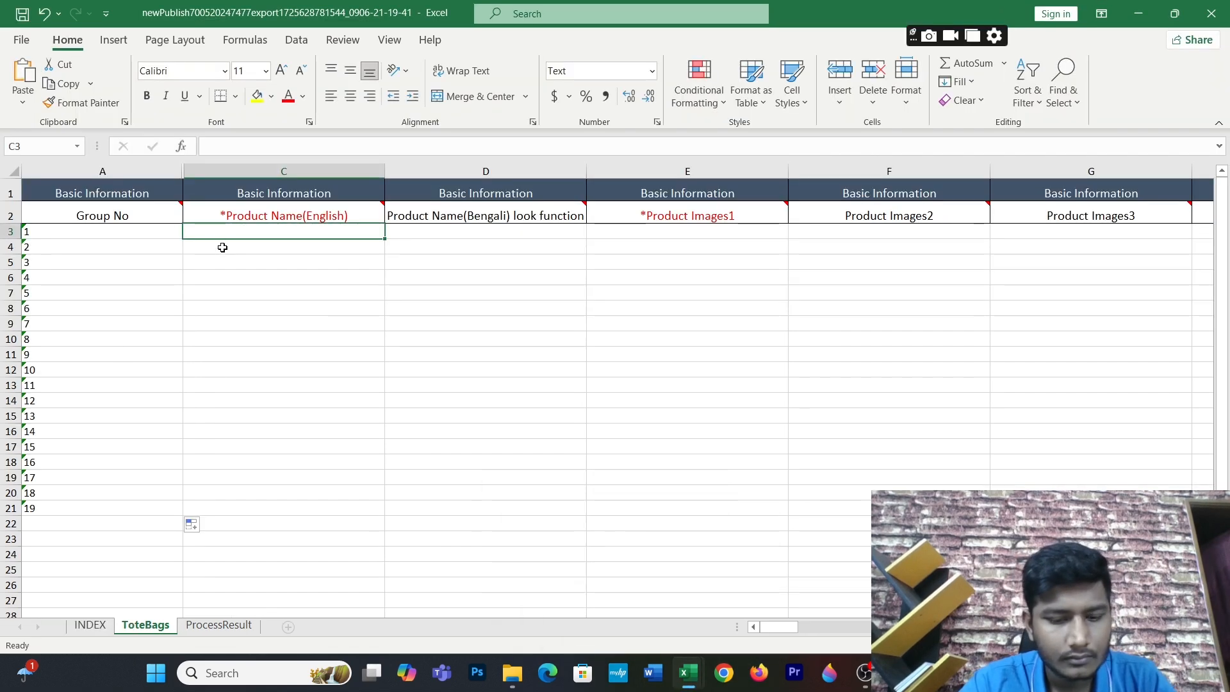
{"action": "key", "text": "ctrl+v"}
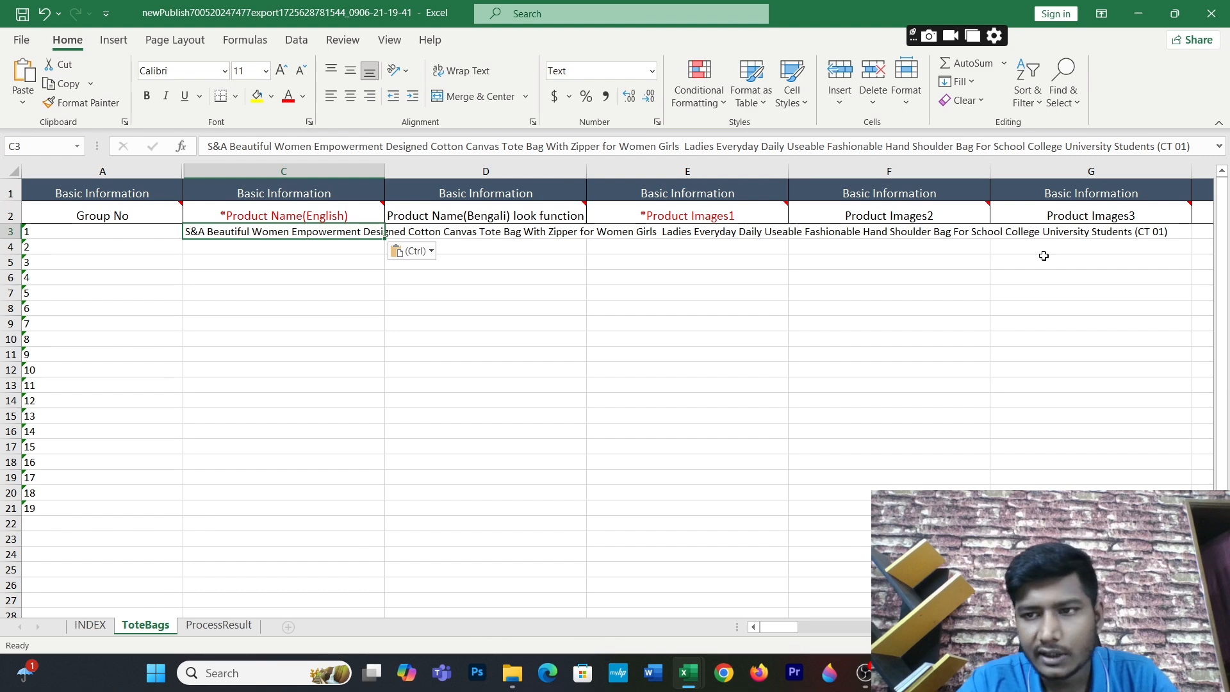
Step: Set the horizontal text alignment of product name cell C3 on the ToteBags sheet to Fill
{"action": "right_click", "coordinate": [277, 231]}
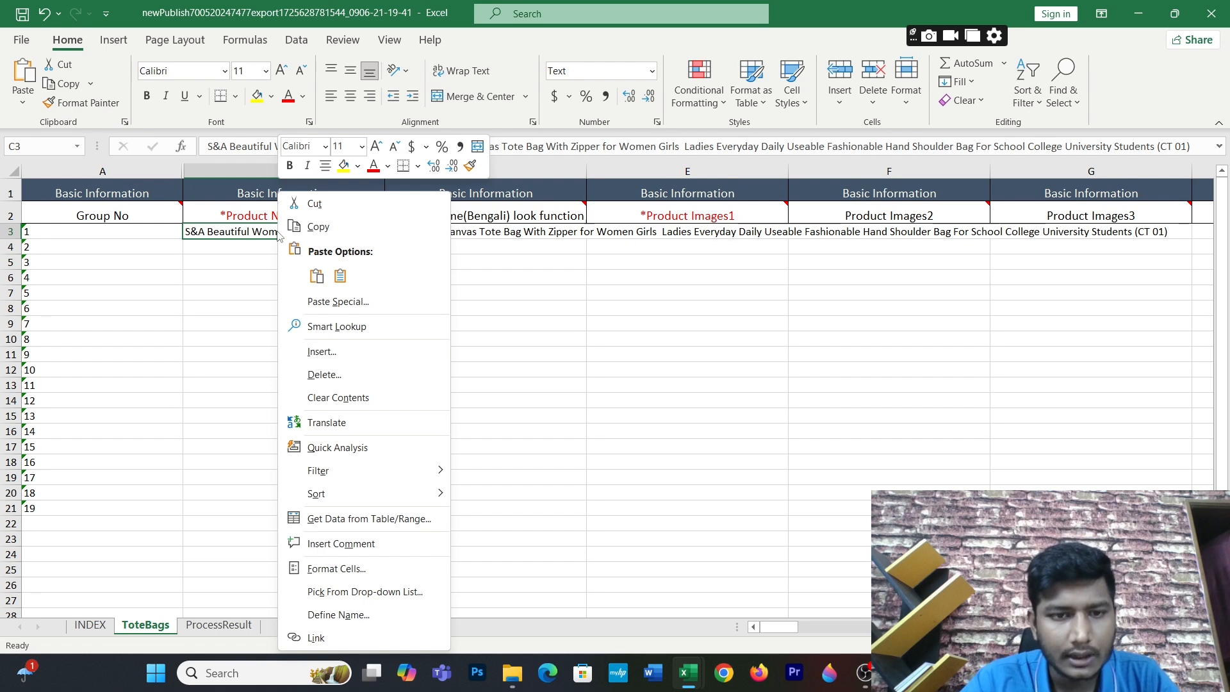
{"action": "left_click", "coordinate": [348, 569]}
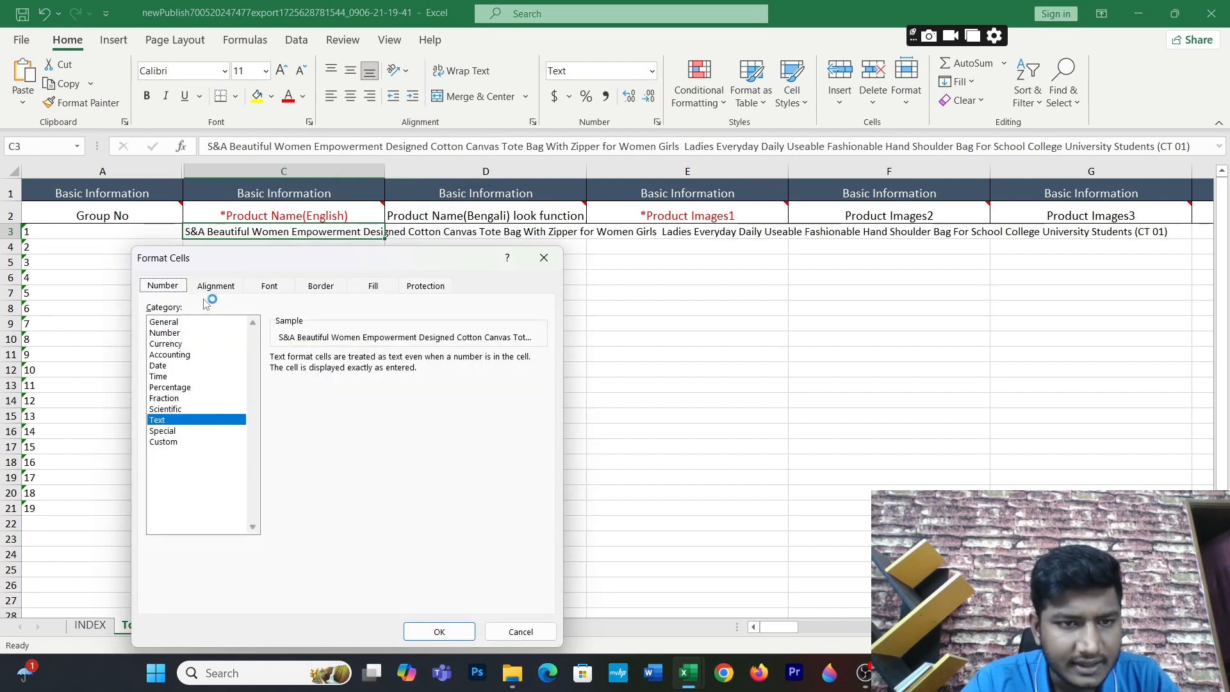
{"action": "left_click", "coordinate": [216, 287]}
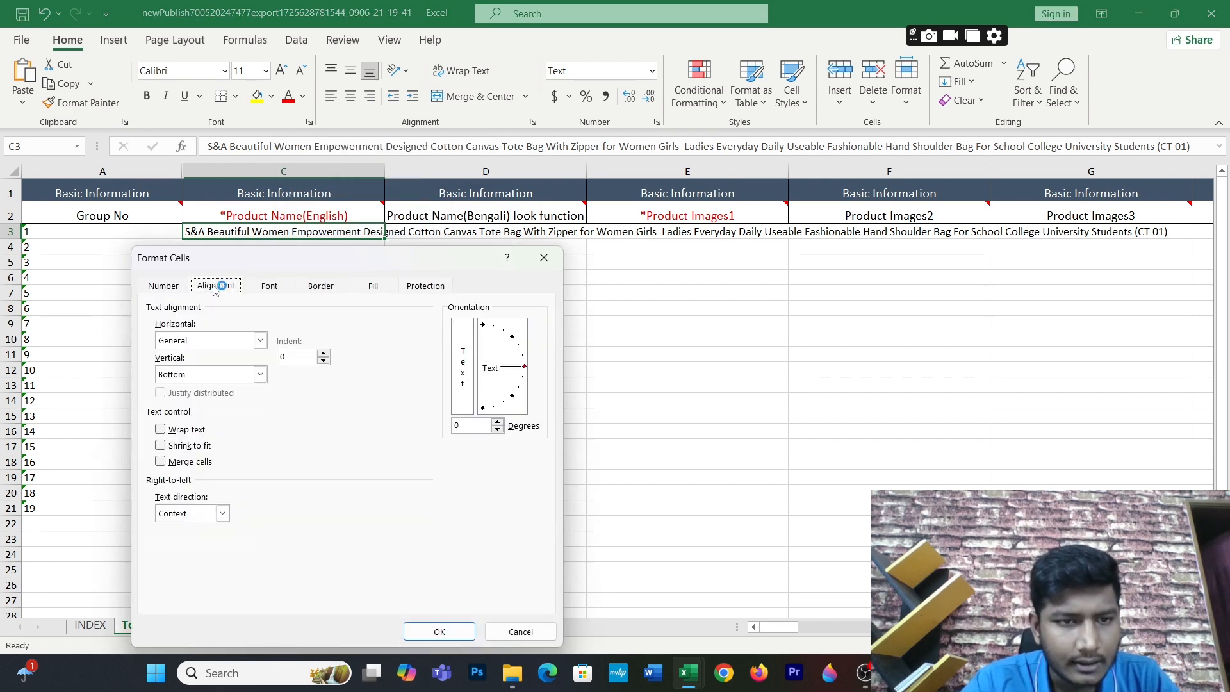
{"action": "left_click", "coordinate": [209, 344]}
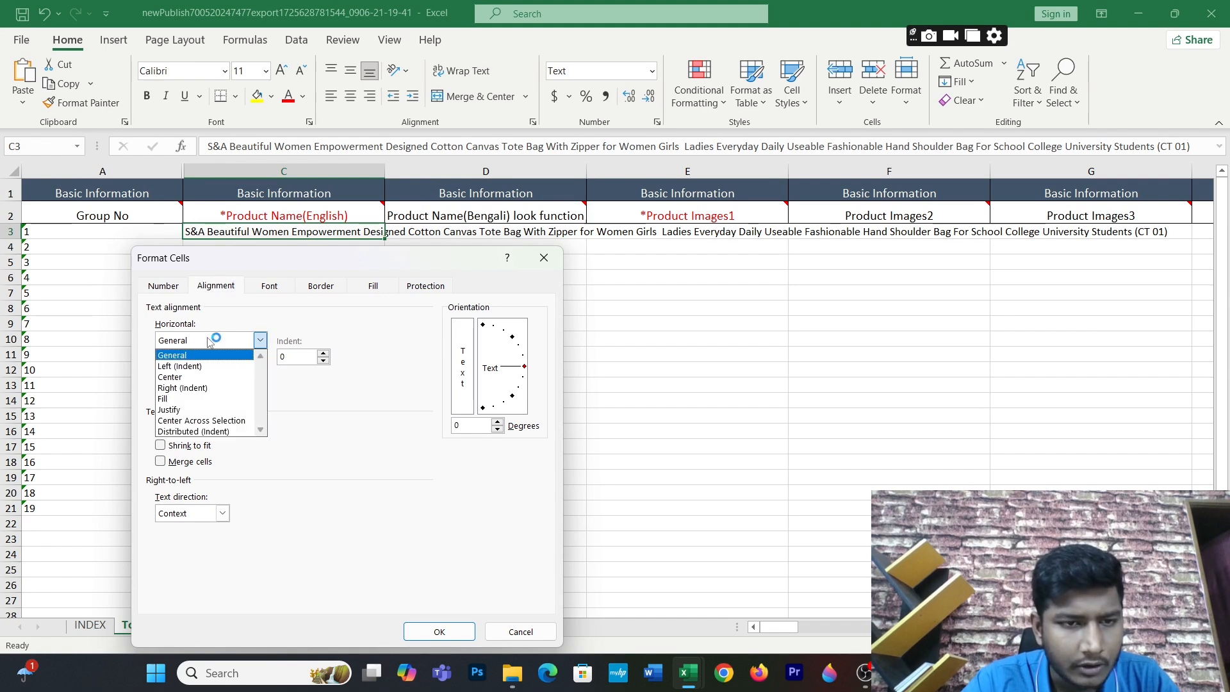
{"action": "left_click", "coordinate": [184, 400]}
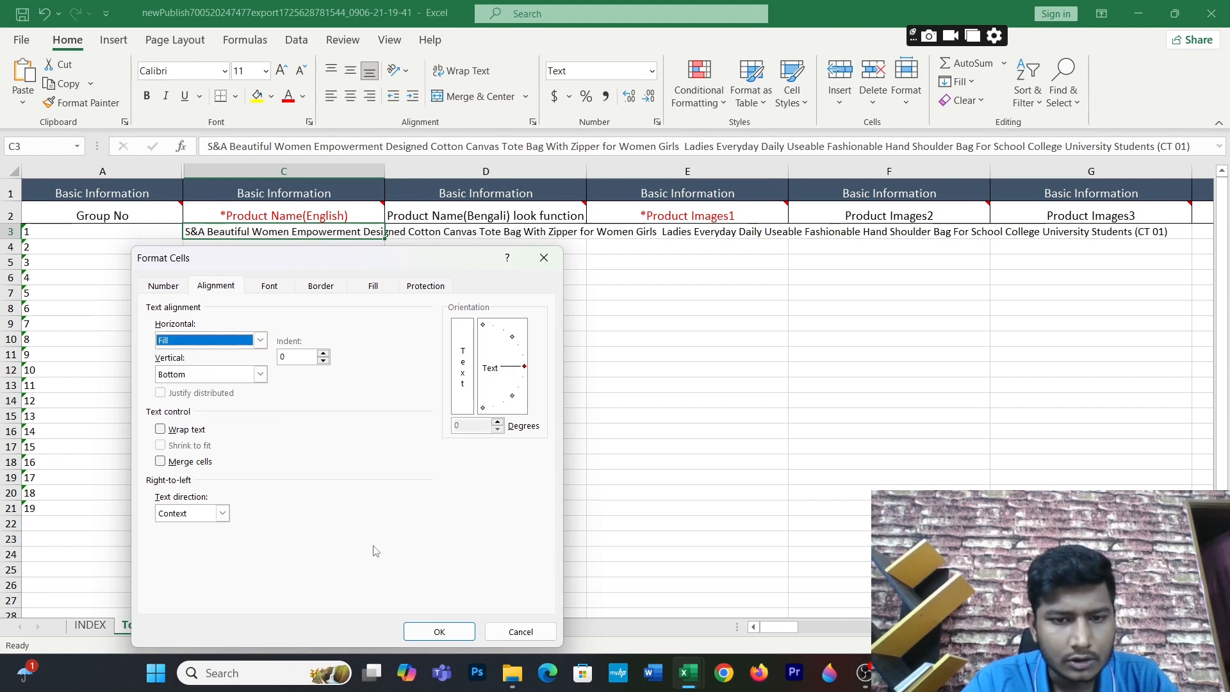
{"action": "left_click", "coordinate": [439, 632]}
{"action": "left_click", "coordinate": [340, 296]}
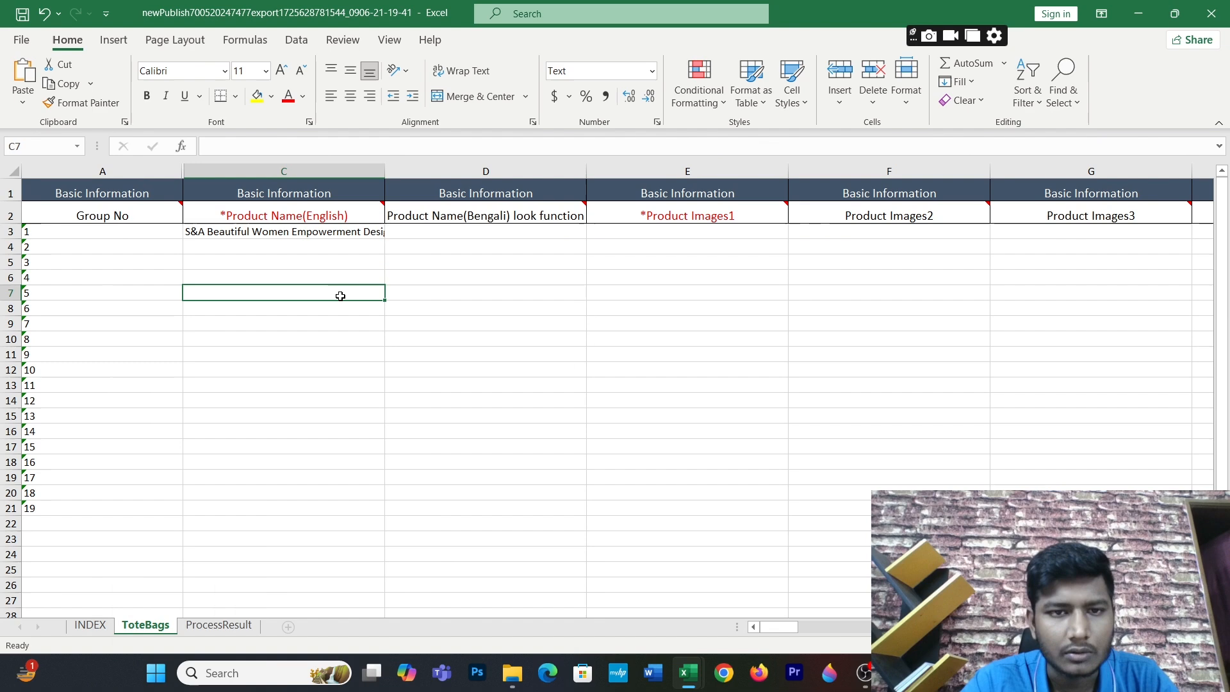
{"action": "left_click", "coordinate": [349, 236]}
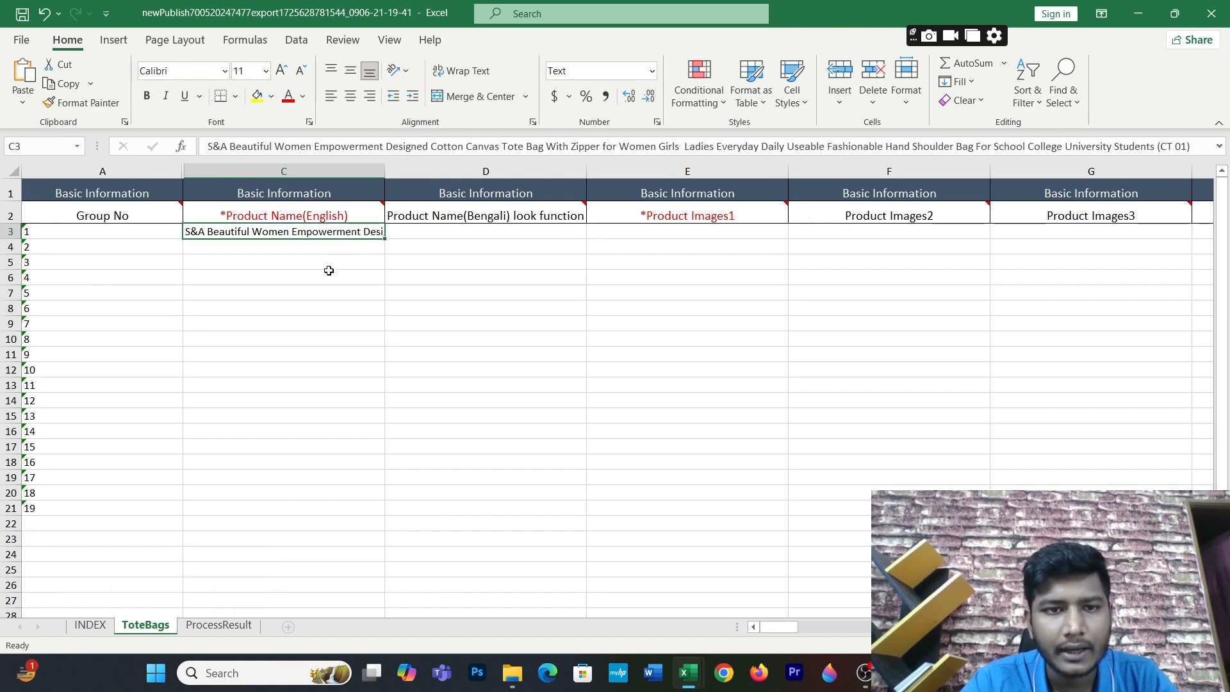
{"action": "left_click", "coordinate": [472, 254]}
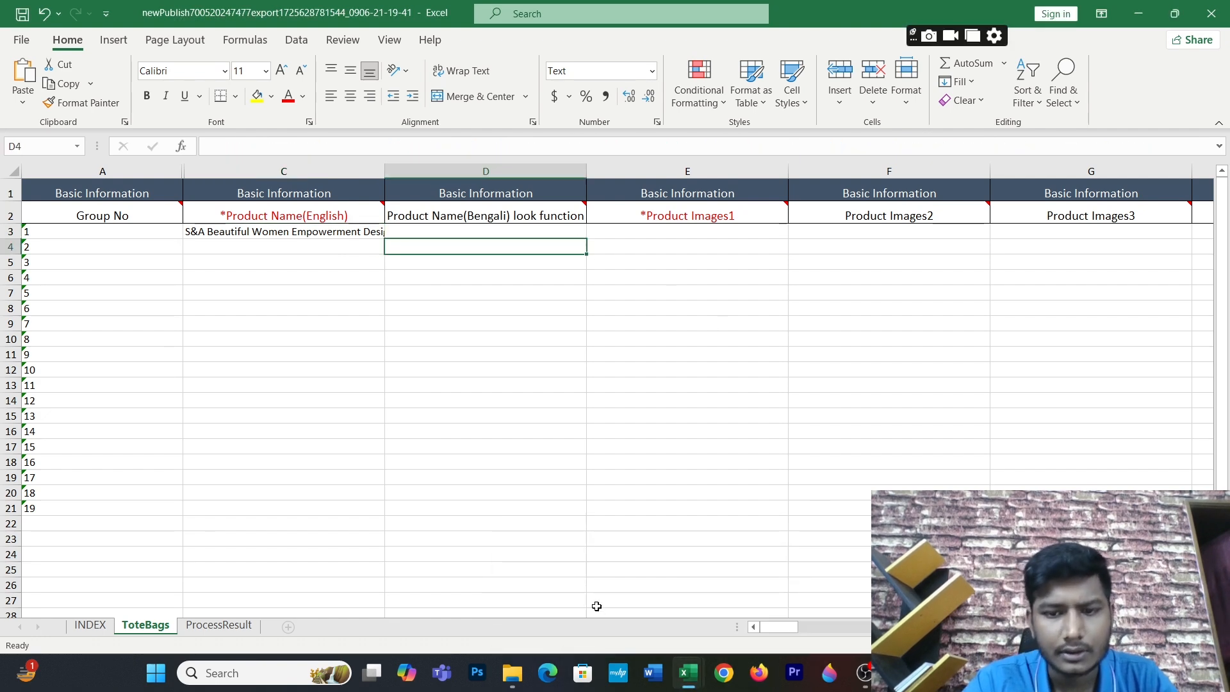
Step: Copy the Product Images1 link from E2 of the basic template into E3 of the ToteBags sheet
{"action": "mouse_move", "coordinate": [682, 669]}
{"action": "left_click", "coordinate": [708, 615]}
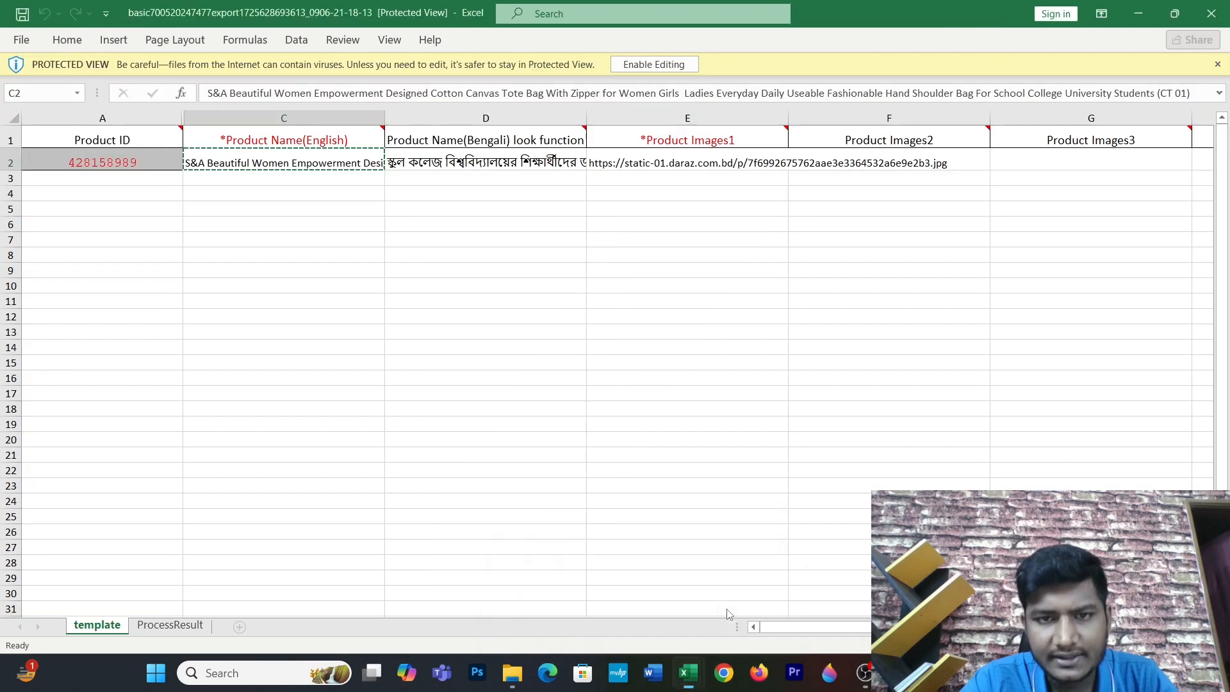
{"action": "left_click", "coordinate": [708, 165]}
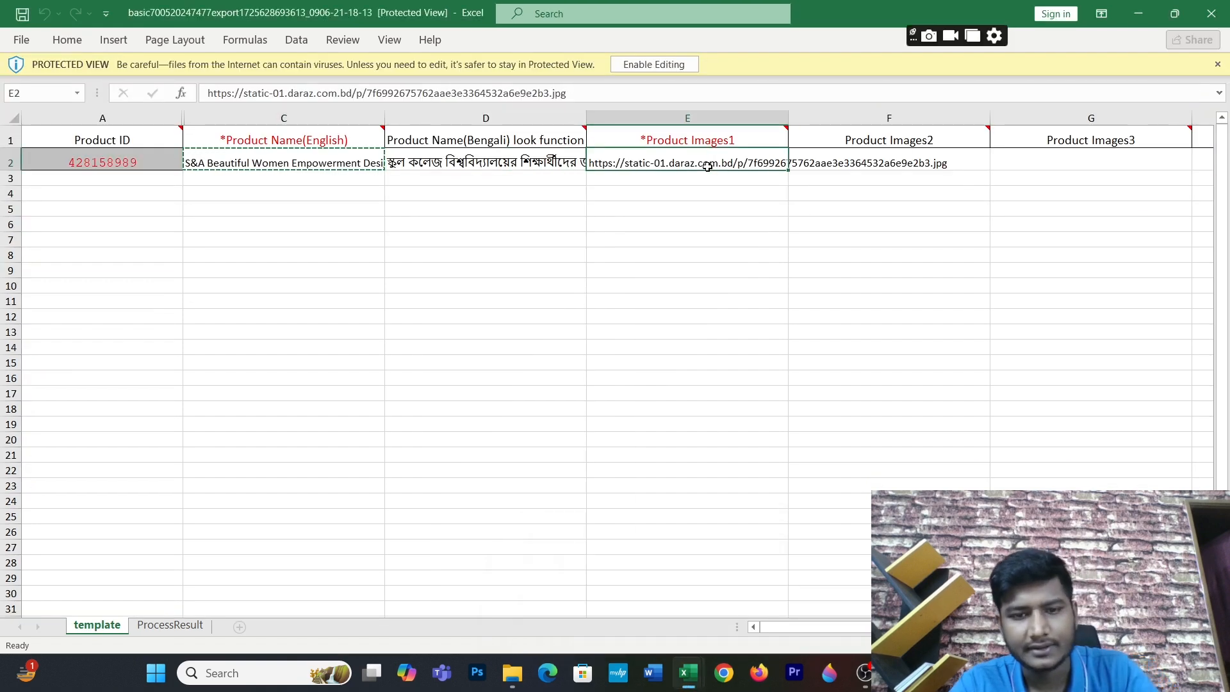
{"action": "key", "text": "ctrl+c"}
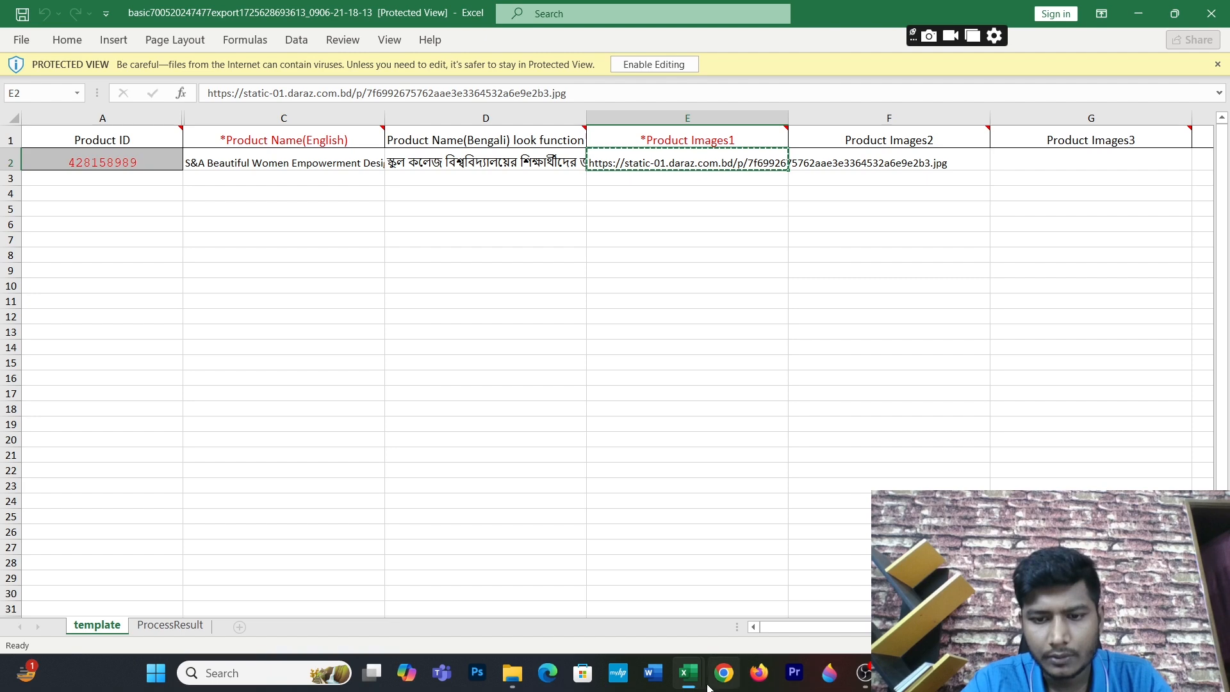
{"action": "mouse_move", "coordinate": [695, 684]}
{"action": "left_click", "coordinate": [600, 592]}
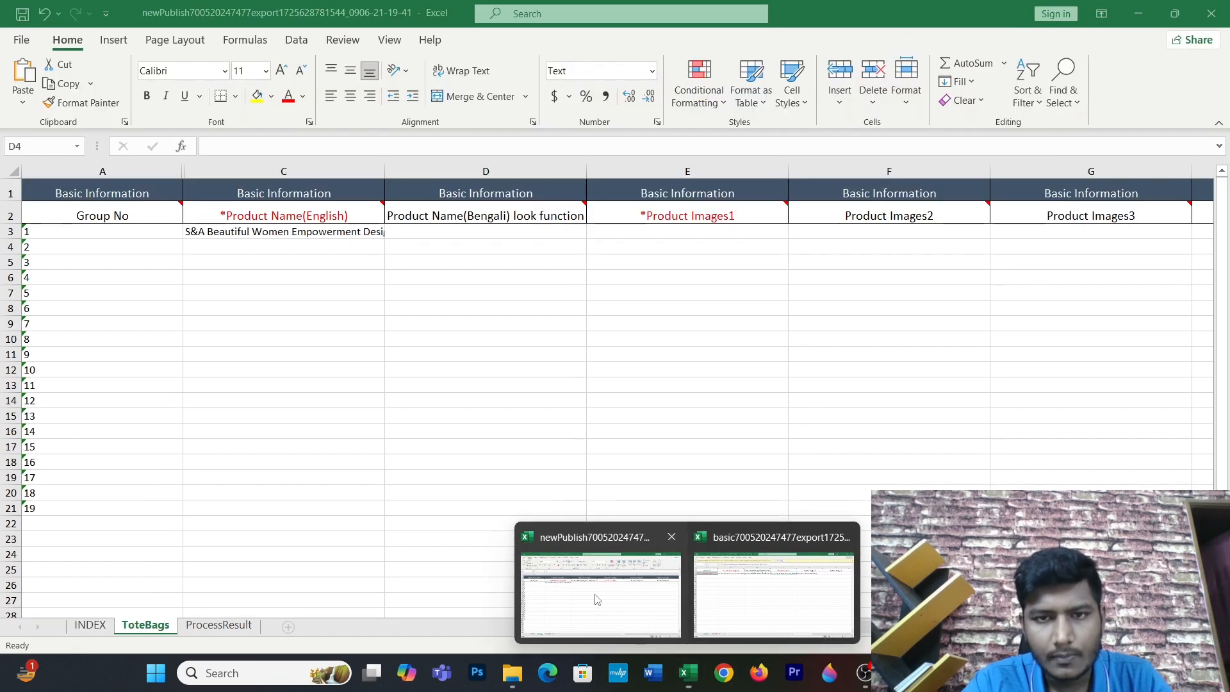
{"action": "left_click", "coordinate": [629, 235]}
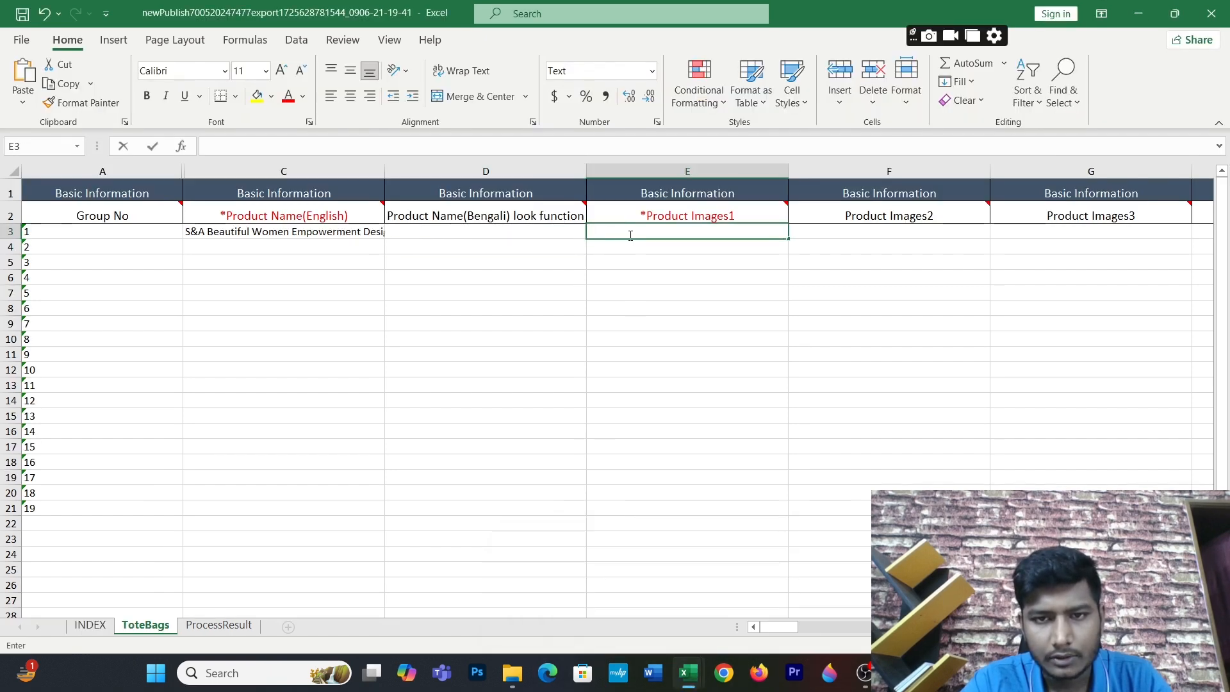
{"action": "key", "text": "ctrl+v"}
{"action": "left_click", "coordinate": [623, 261]}
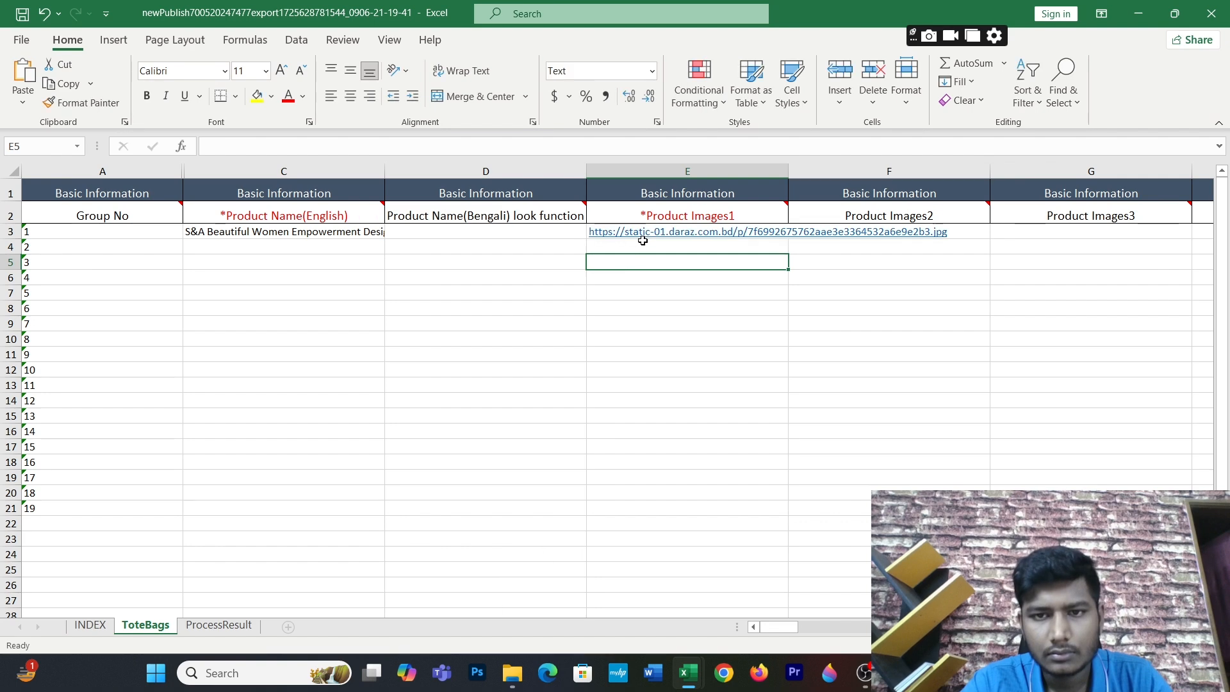
Step: Set the horizontal text alignment of image link cell E3 on the ToteBags sheet to Fill
{"action": "right_click", "coordinate": [618, 236]}
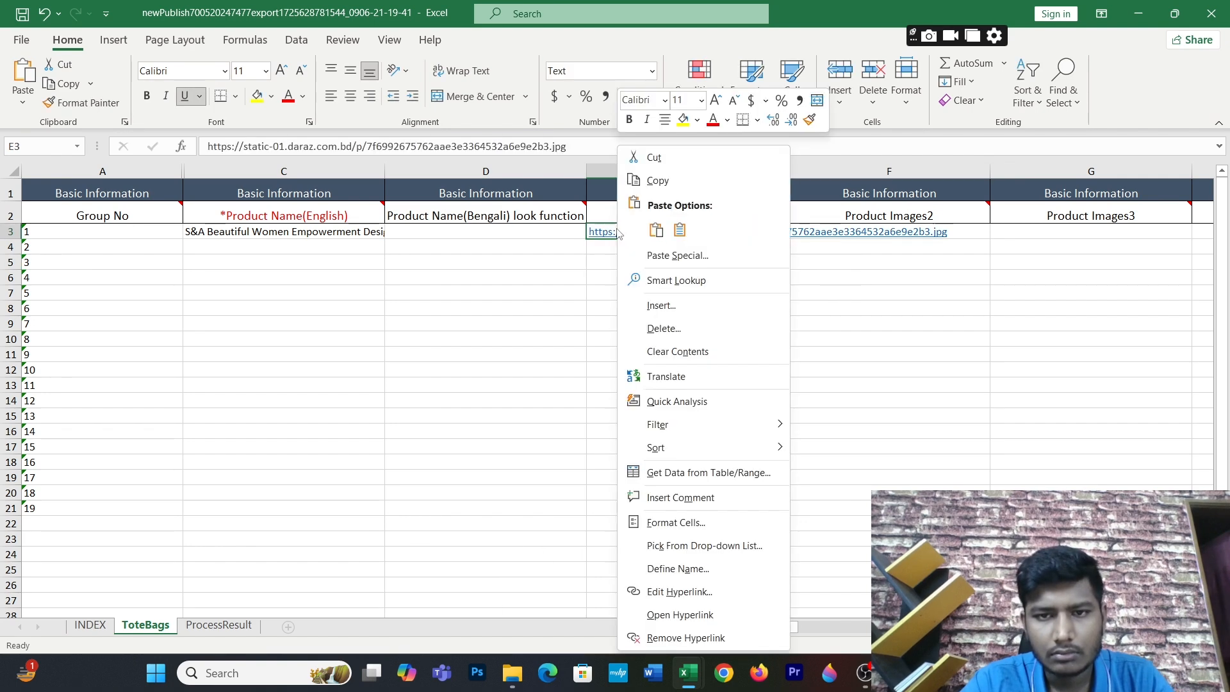
{"action": "left_click", "coordinate": [683, 524]}
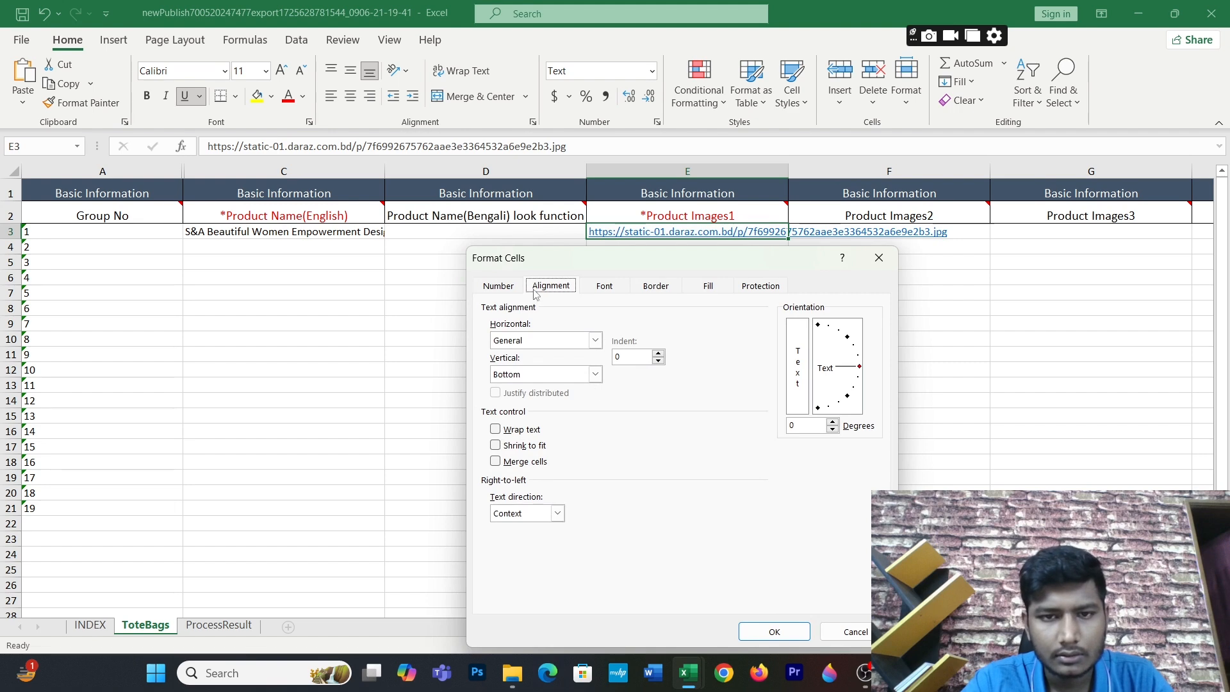
{"action": "left_click", "coordinate": [528, 342]}
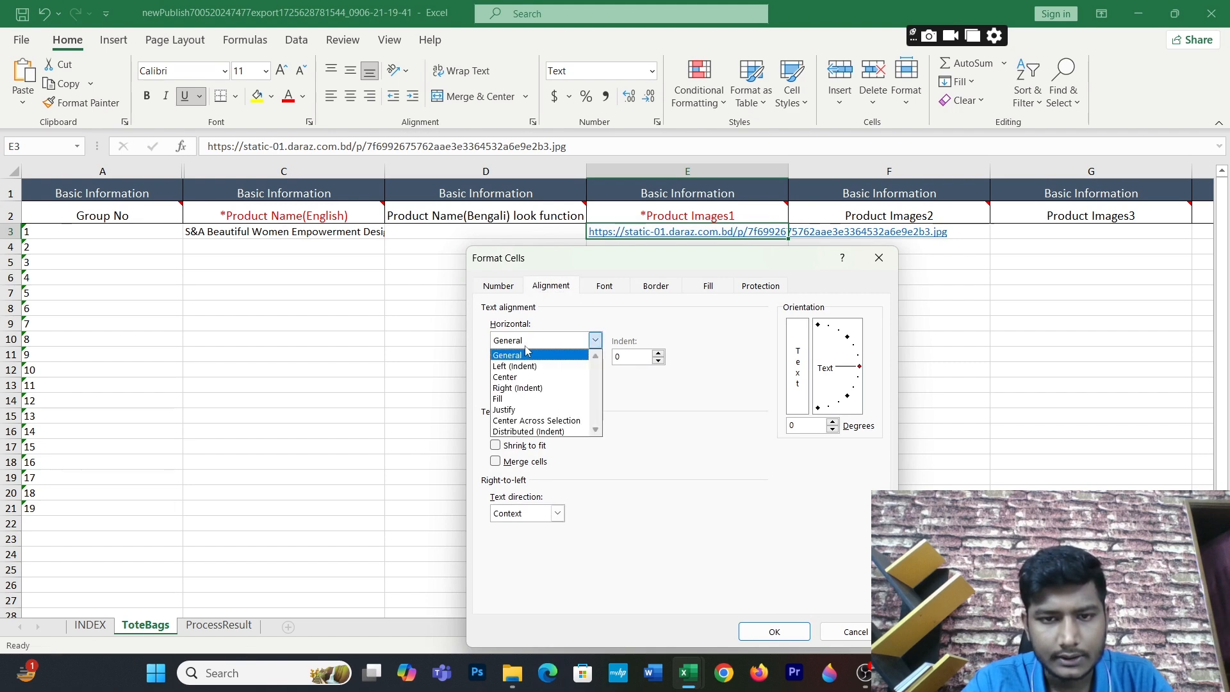
{"action": "left_click", "coordinate": [512, 399]}
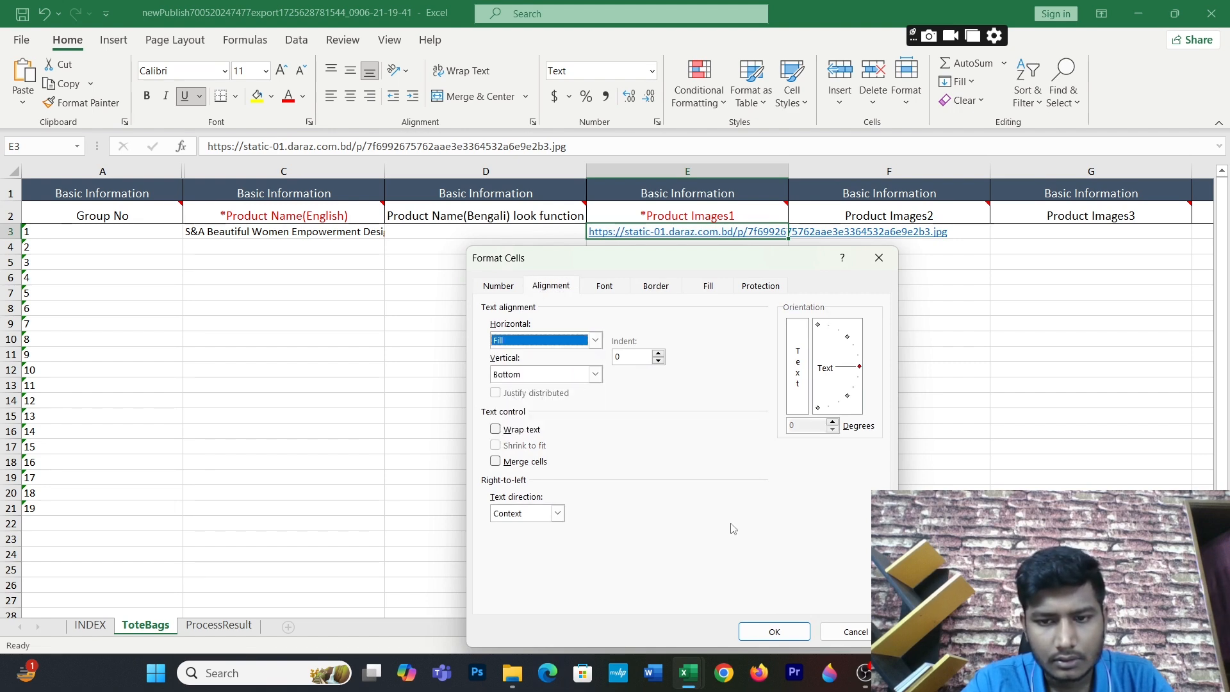
{"action": "left_click", "coordinate": [773, 631]}
{"action": "left_click_drag", "start_coordinate": [732, 429], "coordinate": [650, 213]}
{"action": "left_click_drag", "start_coordinate": [650, 159], "coordinate": [651, 5]}
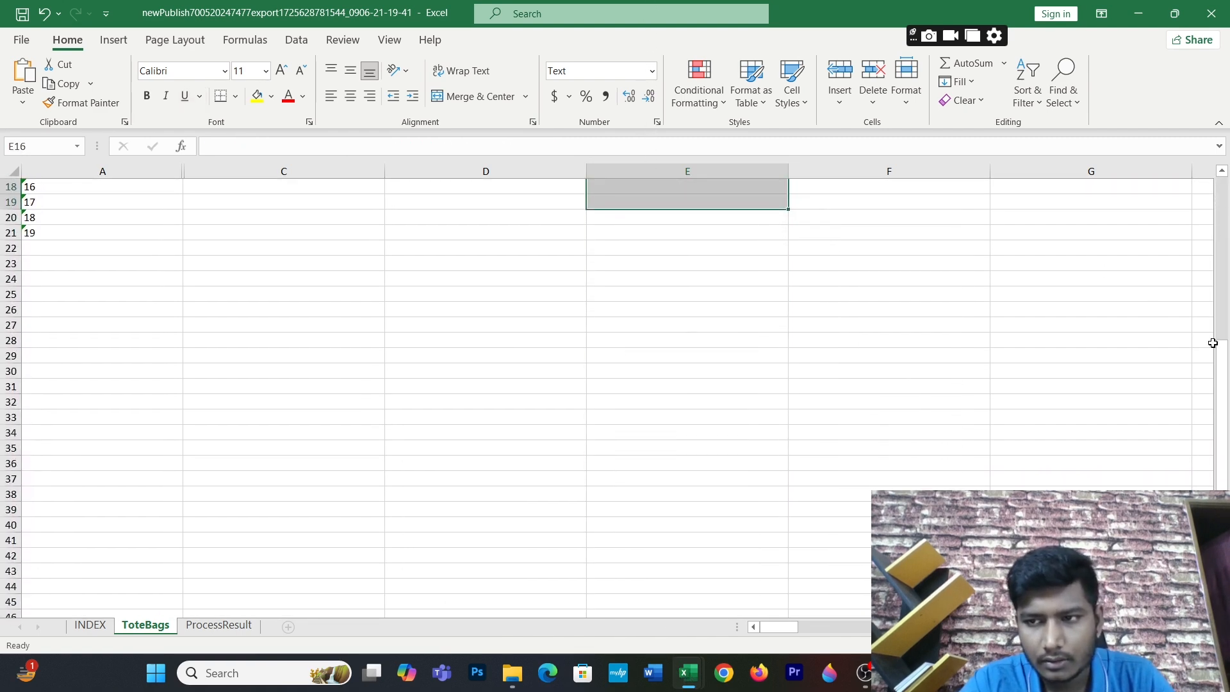
{"action": "left_click_drag", "start_coordinate": [1221, 349], "coordinate": [1197, 186]}
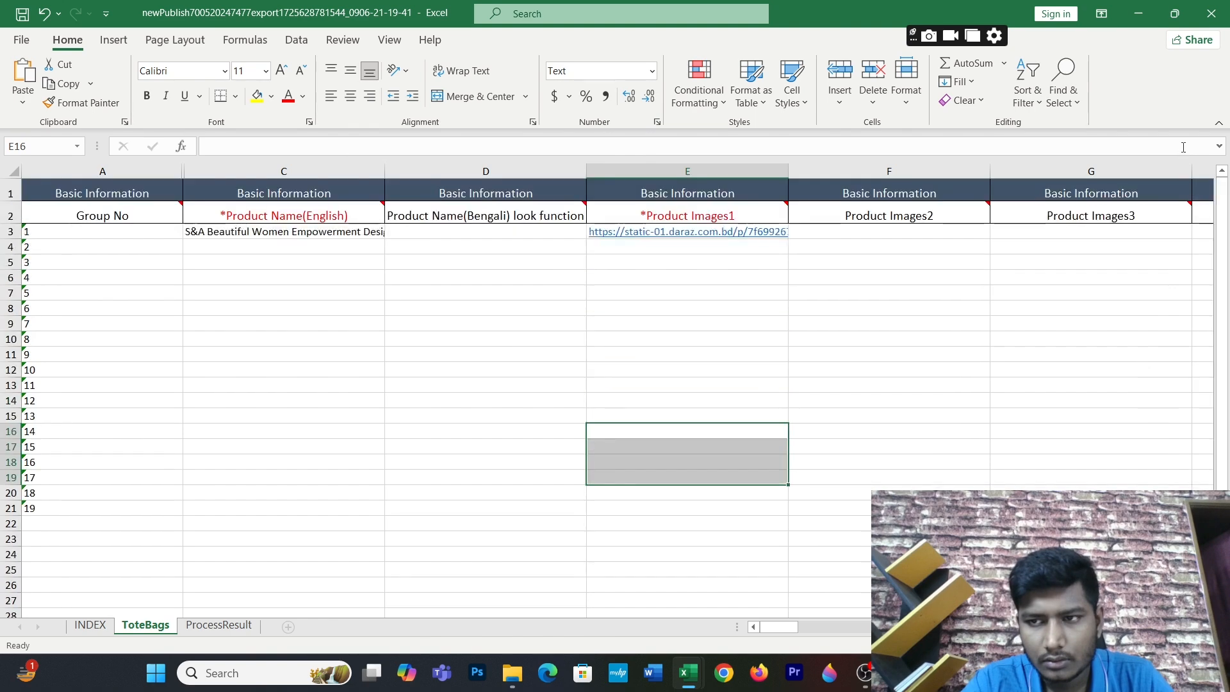
{"action": "left_click", "coordinate": [985, 277]}
Step: Copy the Main Description HTML from cell S2 of the basic template workbook
{"action": "mouse_move", "coordinate": [690, 680]}
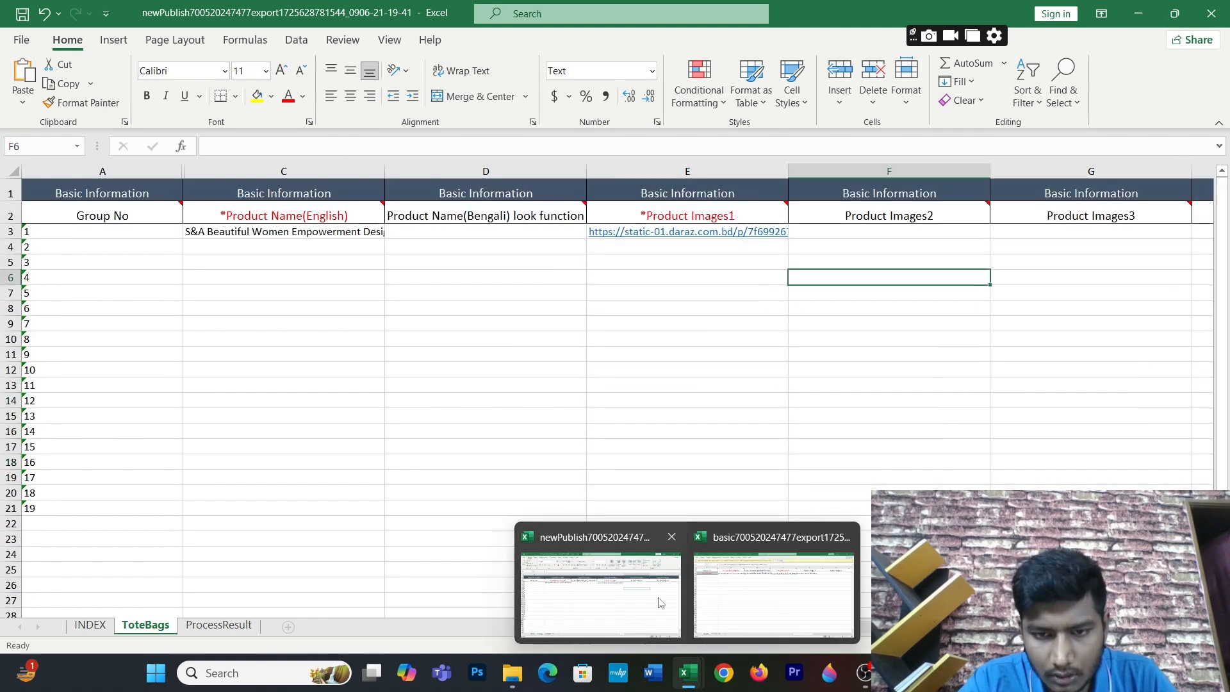
{"action": "left_click", "coordinate": [702, 575]}
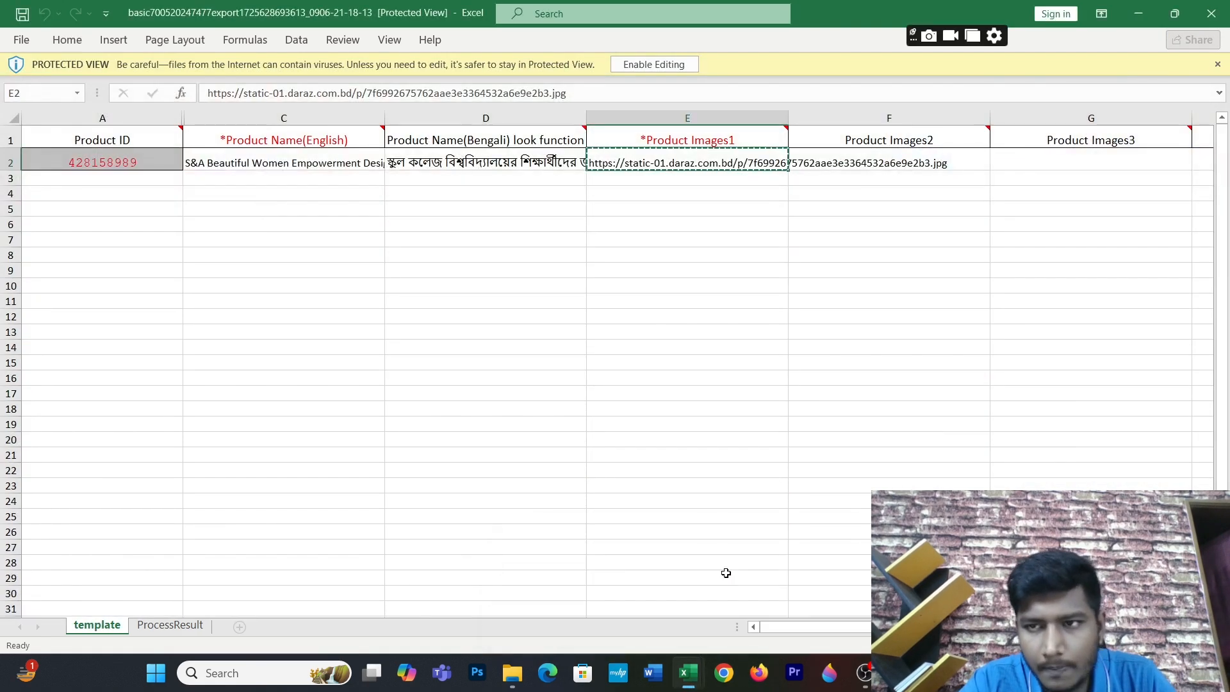
{"action": "scroll", "coordinate": [615, 366], "scroll_direction": "right", "scroll_amount": 6}
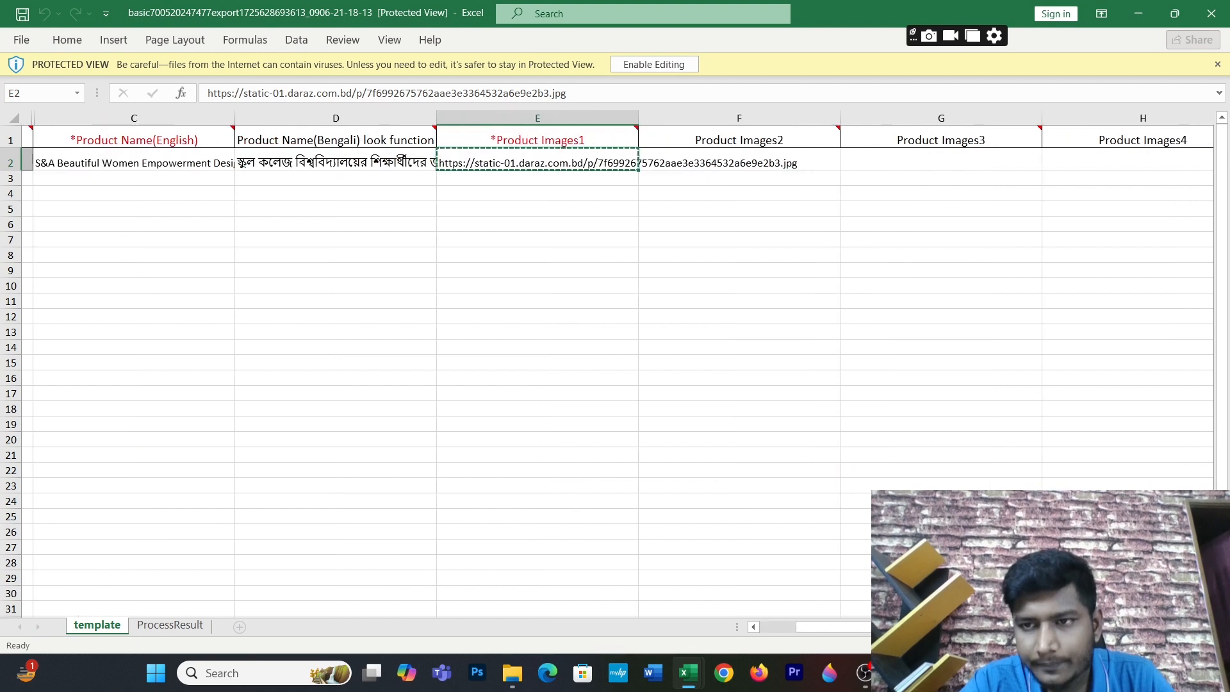
{"action": "scroll", "coordinate": [615, 365], "scroll_direction": "right", "scroll_amount": 8}
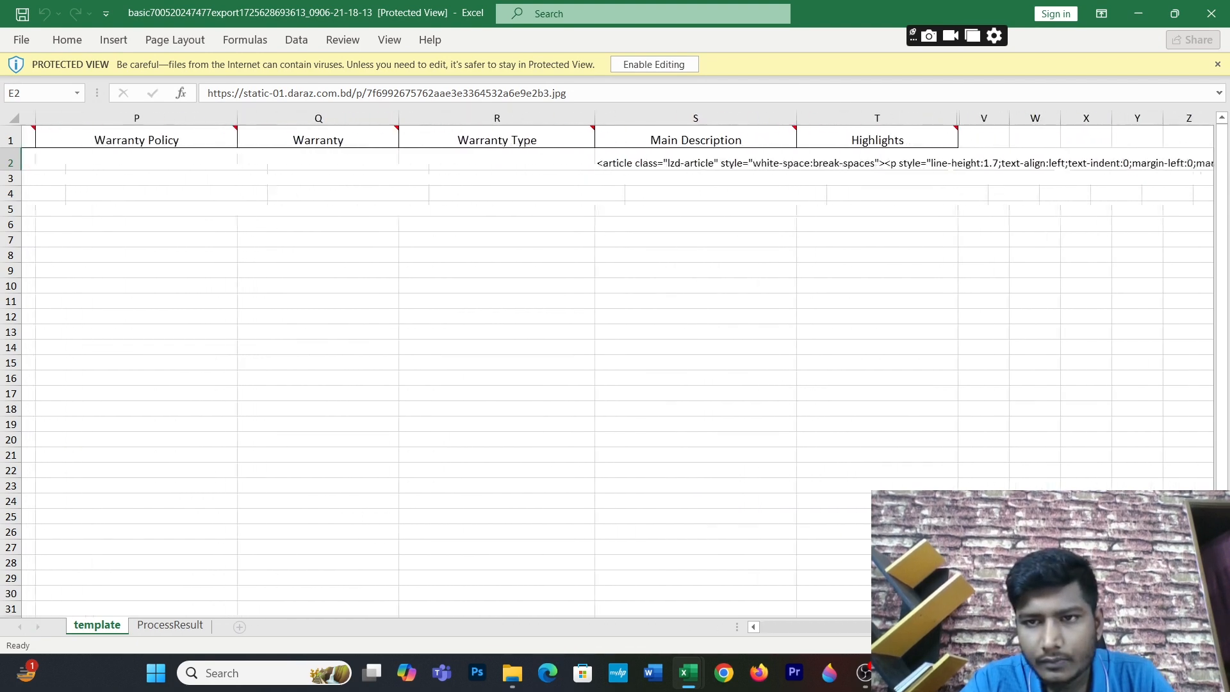
{"action": "scroll", "coordinate": [615, 365], "scroll_direction": "right", "scroll_amount": 1}
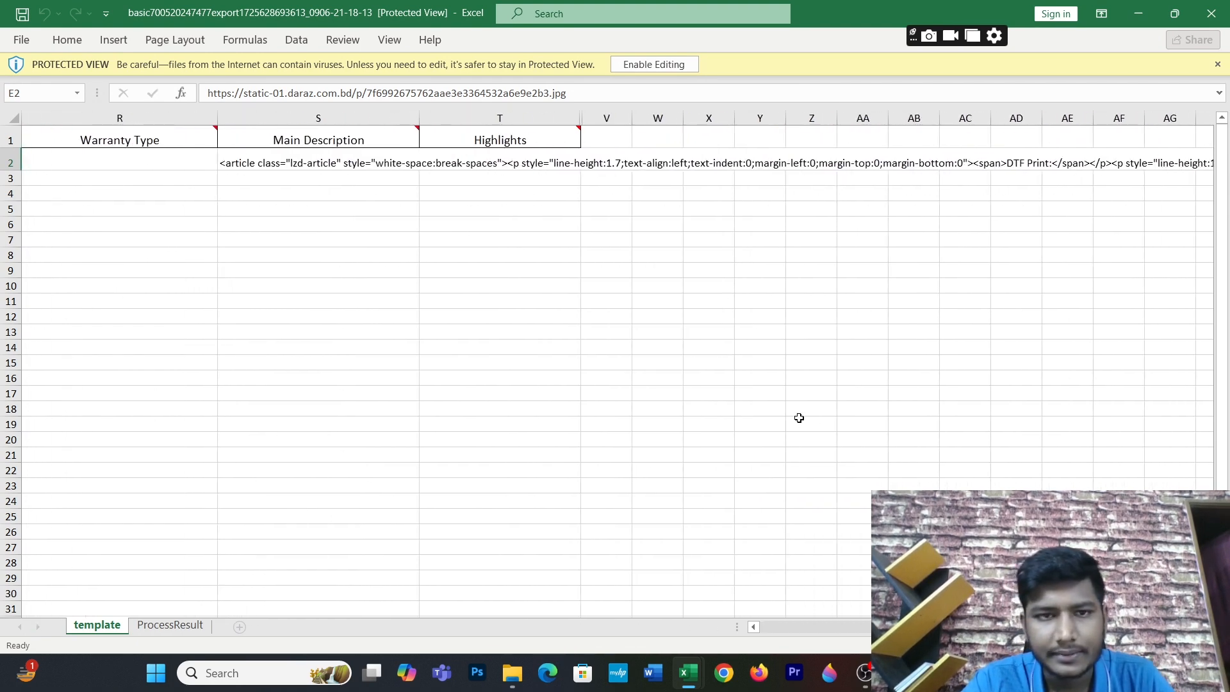
{"action": "left_click", "coordinate": [307, 162]}
{"action": "key", "text": "ctrl+c"}
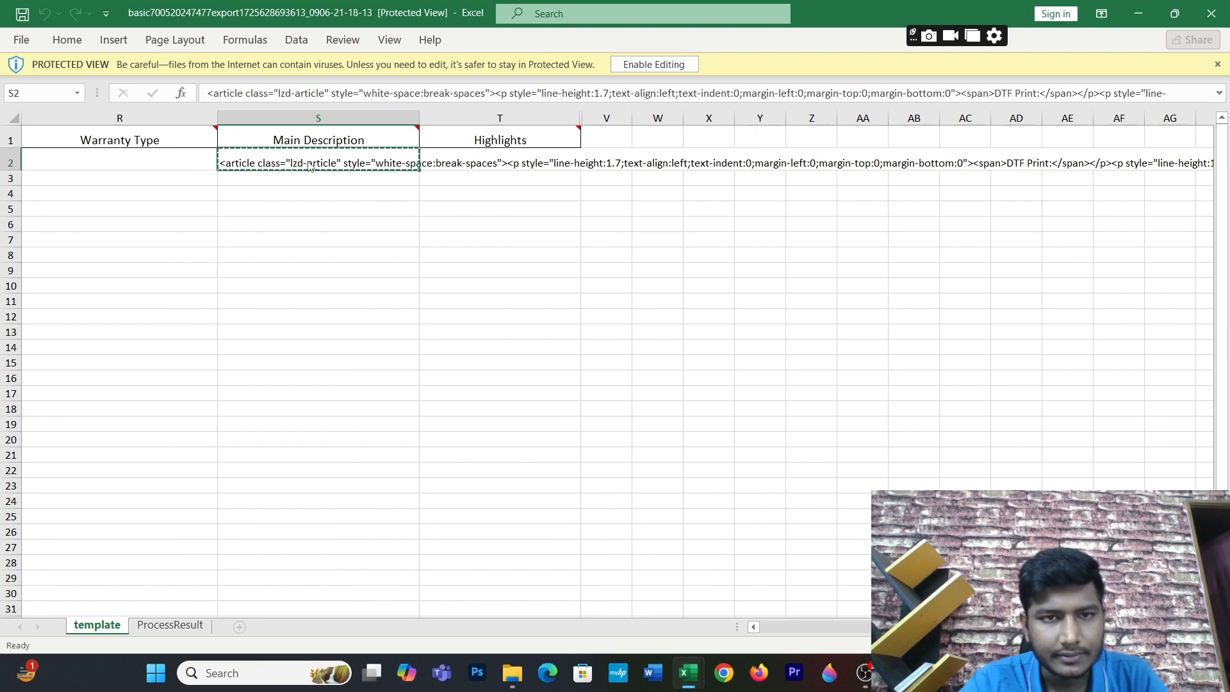
Step: Paste the copied description HTML into Main Description cell AM3 on the ToteBags sheet of the newPublish workbook
{"action": "mouse_move", "coordinate": [682, 667]}
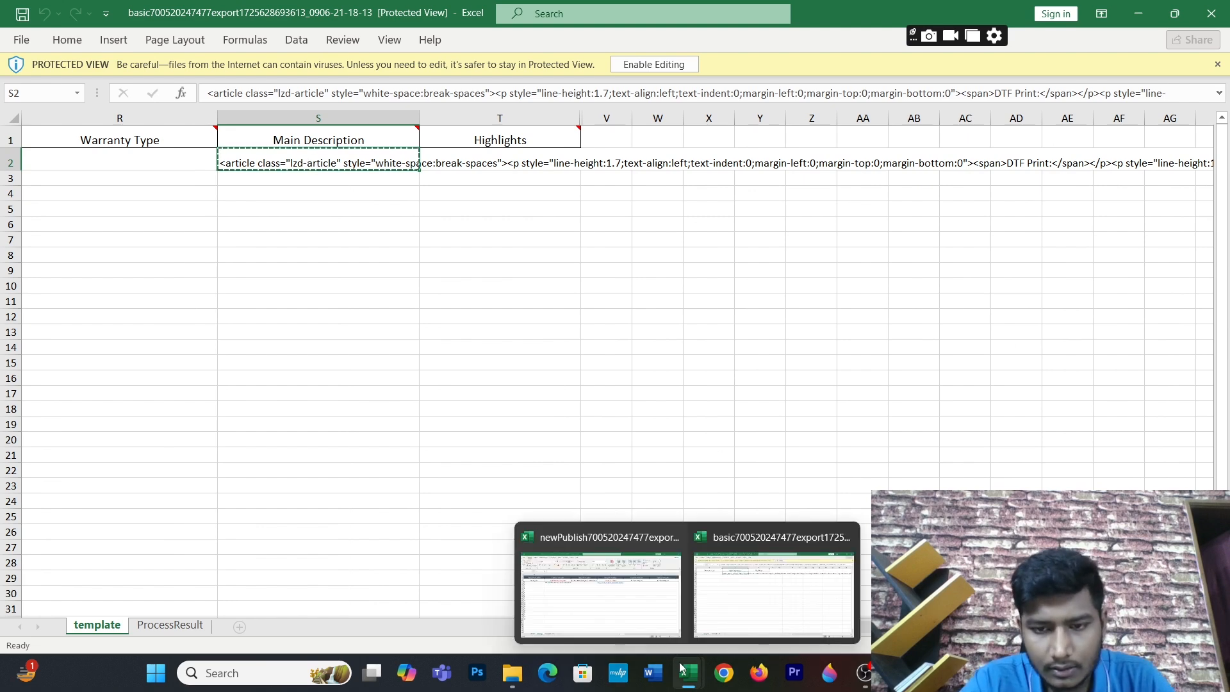
{"action": "left_click", "coordinate": [614, 560]}
{"action": "mouse_move", "coordinate": [864, 673]}
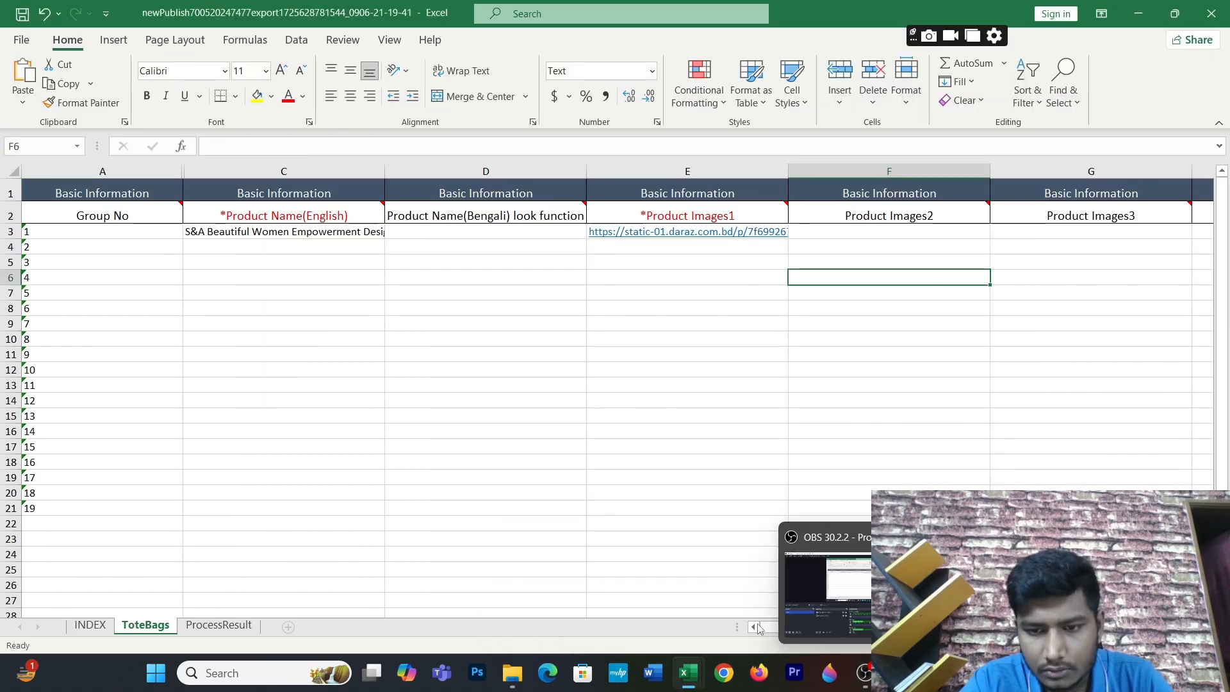
{"action": "left_click_drag", "start_coordinate": [772, 631], "coordinate": [936, 621]}
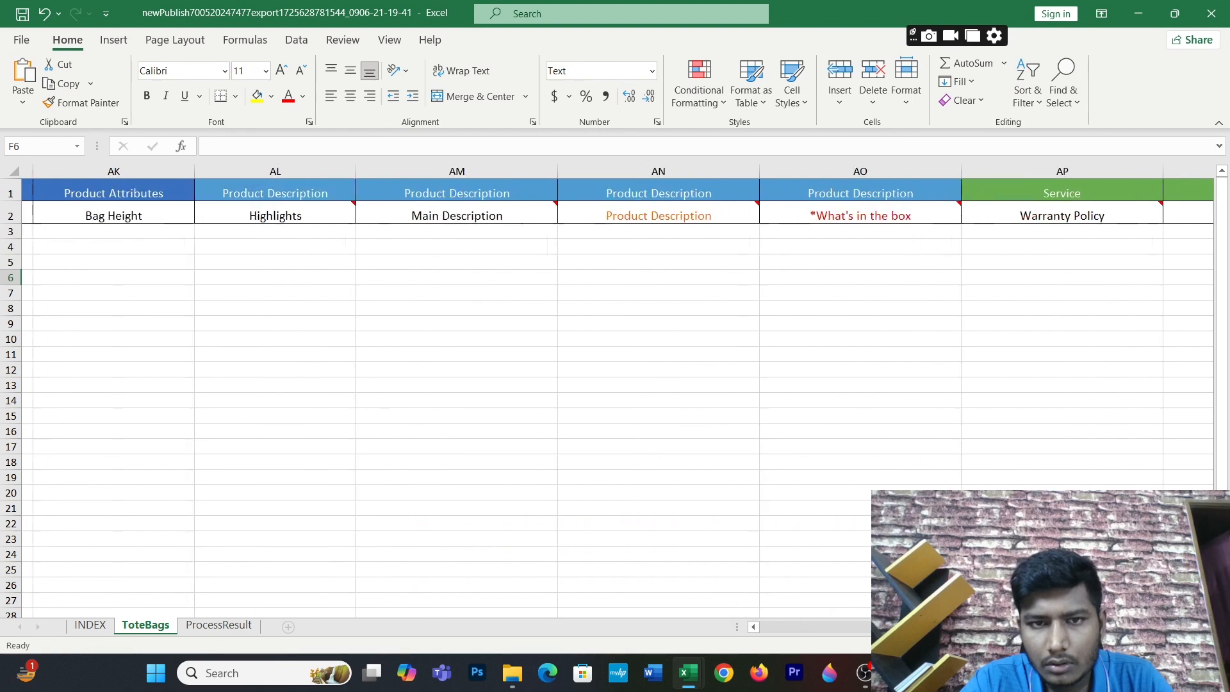
{"action": "left_click", "coordinate": [410, 233]}
{"action": "double_click", "coordinate": [410, 234]}
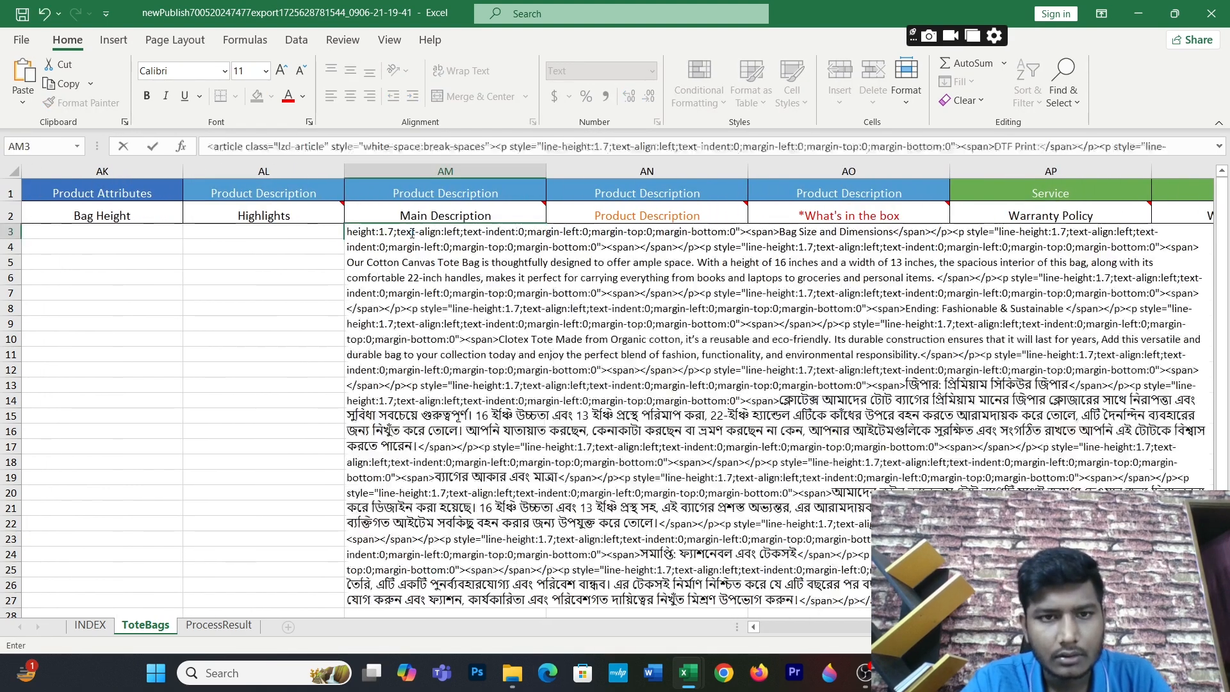
{"action": "key", "text": "ctrl+v"}
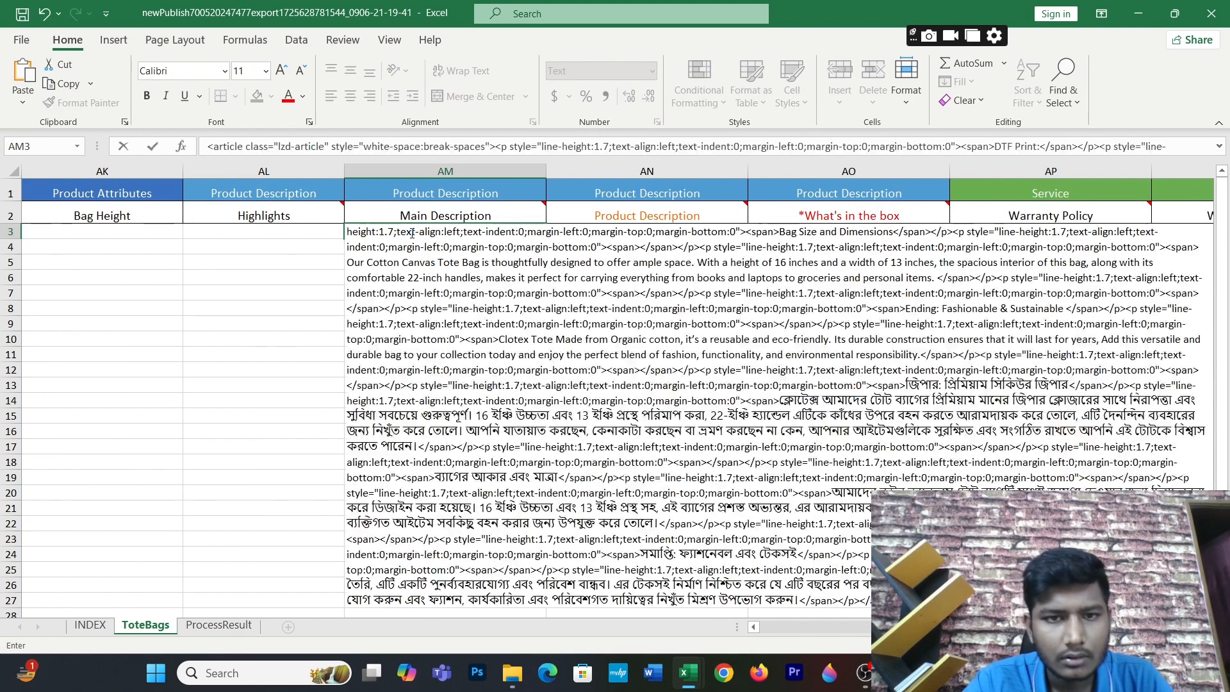
{"action": "left_click", "coordinate": [319, 261]}
Step: Set the horizontal text alignment of Main Description cell AM3 on the ToteBags sheet to Fill
{"action": "left_click", "coordinate": [375, 232]}
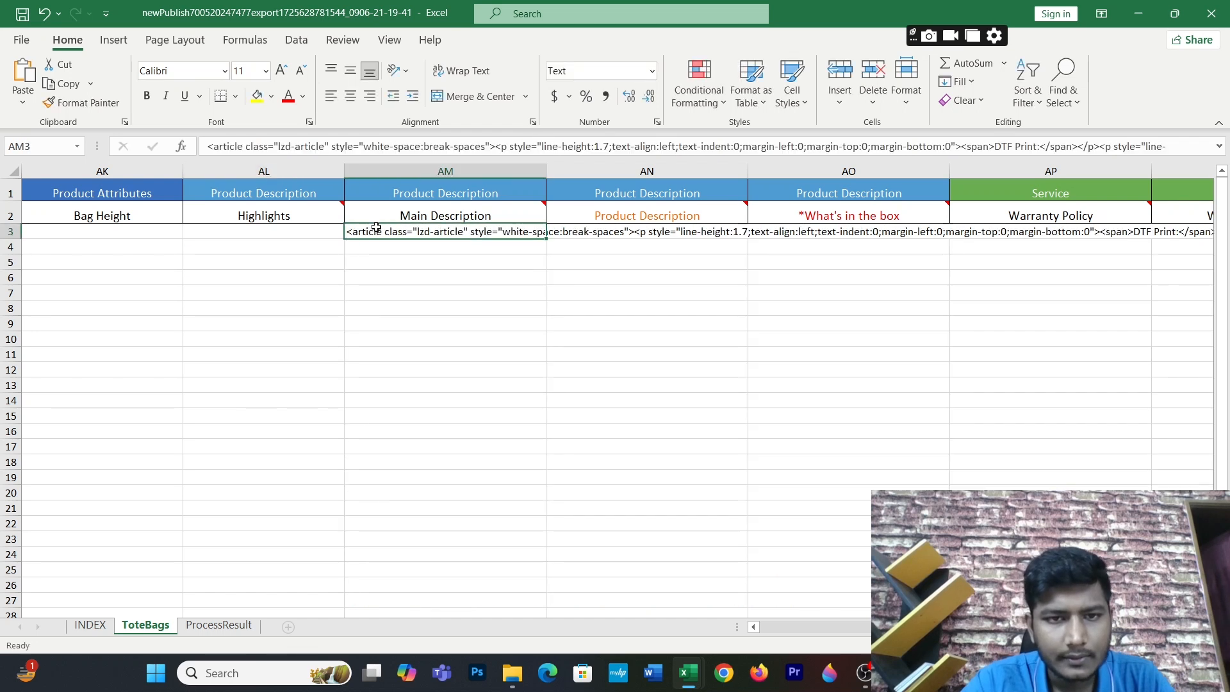
{"action": "right_click", "coordinate": [376, 227]}
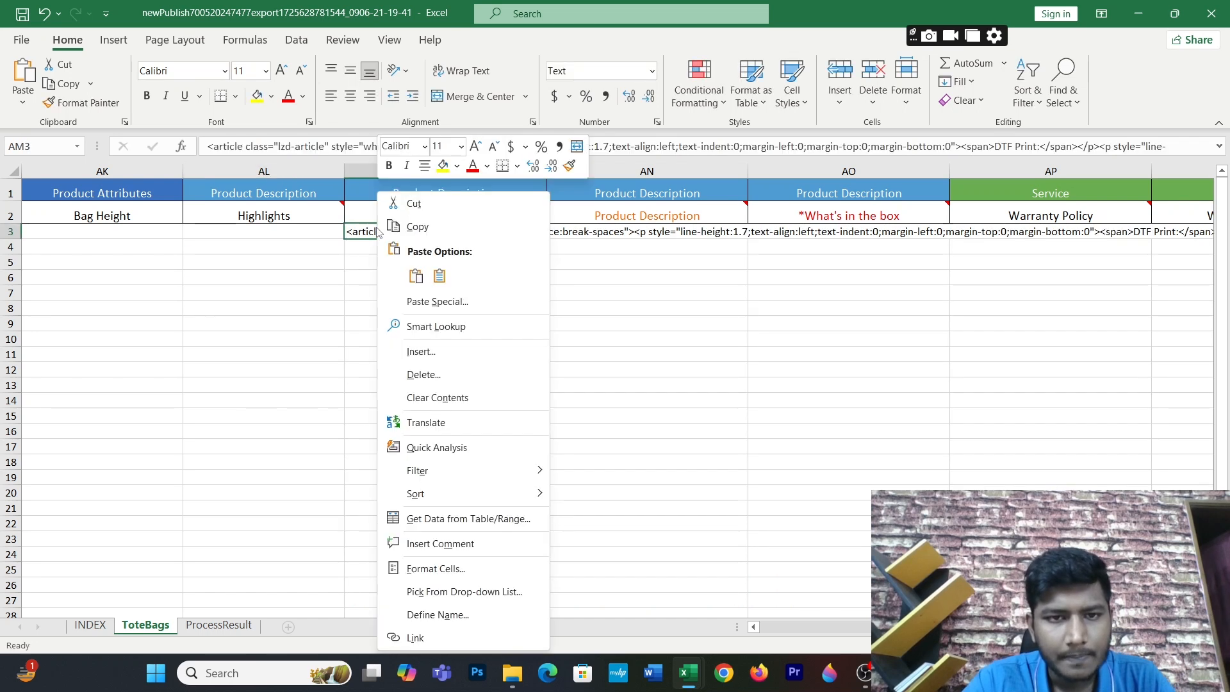
{"action": "left_click", "coordinate": [431, 567]}
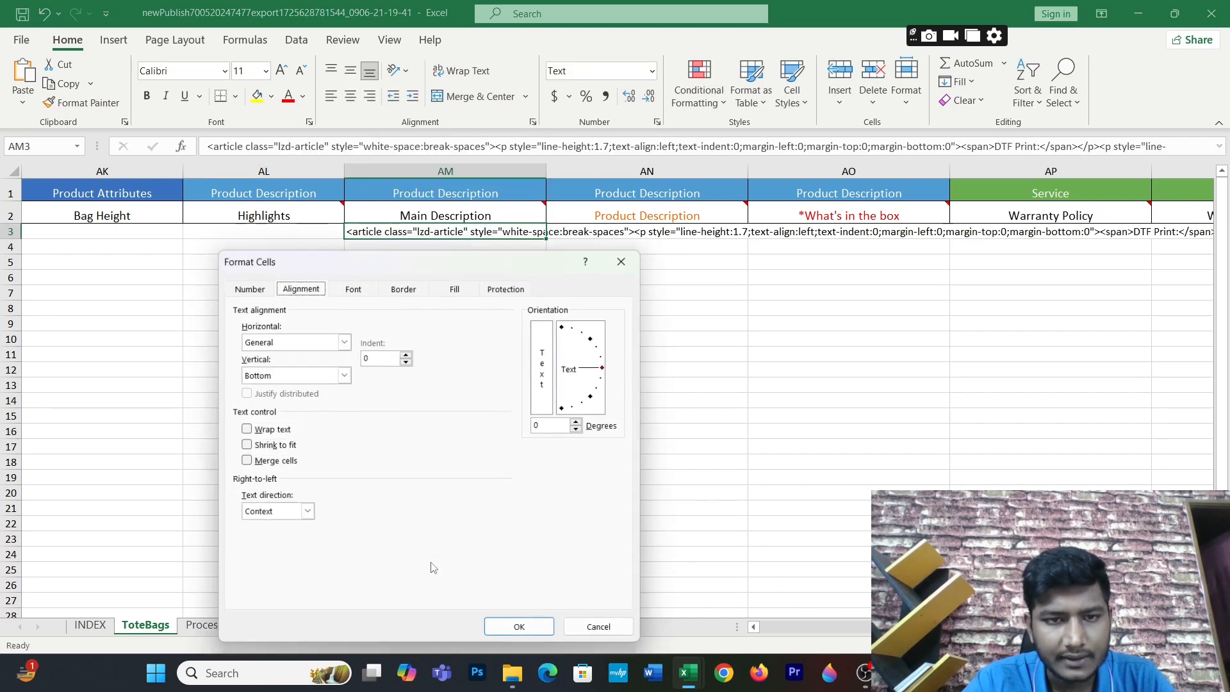
{"action": "left_click", "coordinate": [287, 344]}
{"action": "left_click", "coordinate": [259, 396]}
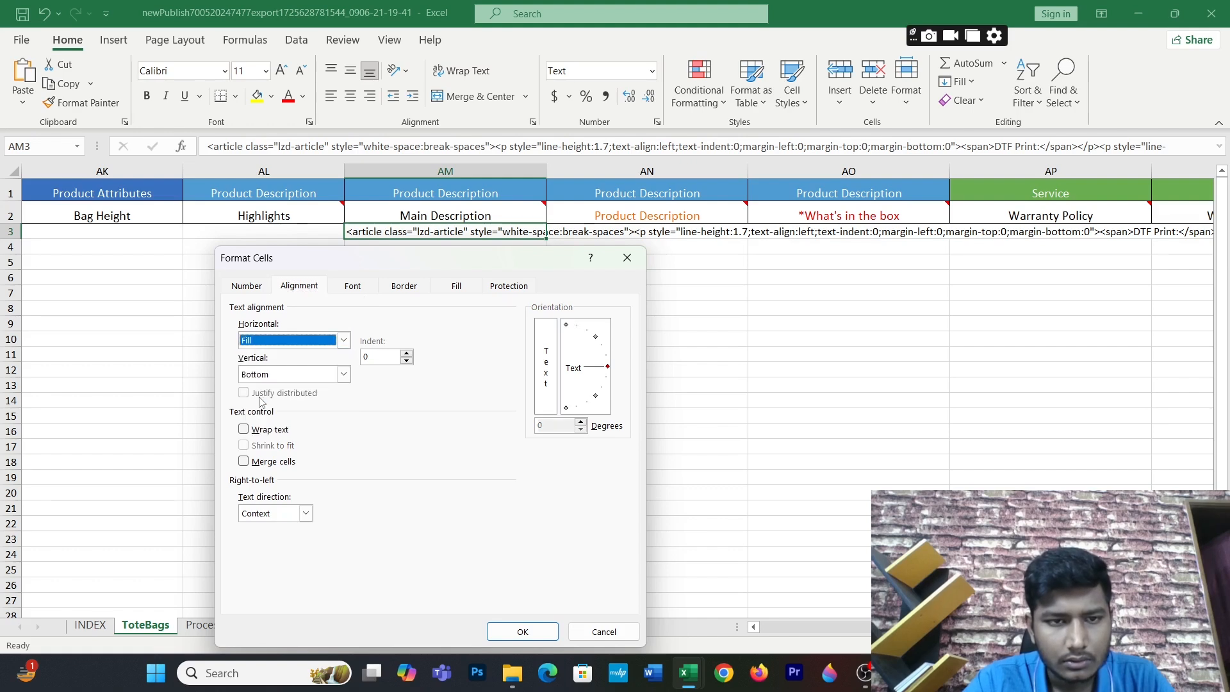
{"action": "left_click", "coordinate": [520, 628]}
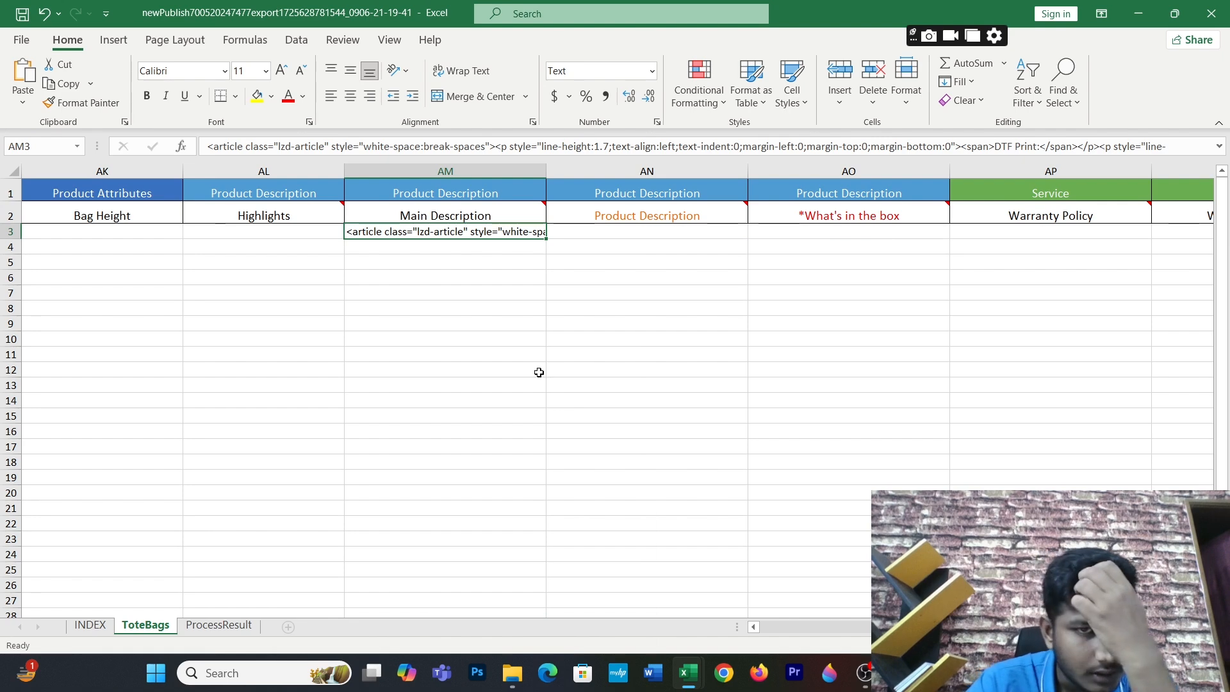
Step: Close the basic template workbook and open the attribute export workbook from the S&A downloads folder
{"action": "scroll", "coordinate": [691, 460], "scroll_direction": "left", "scroll_amount": 5}
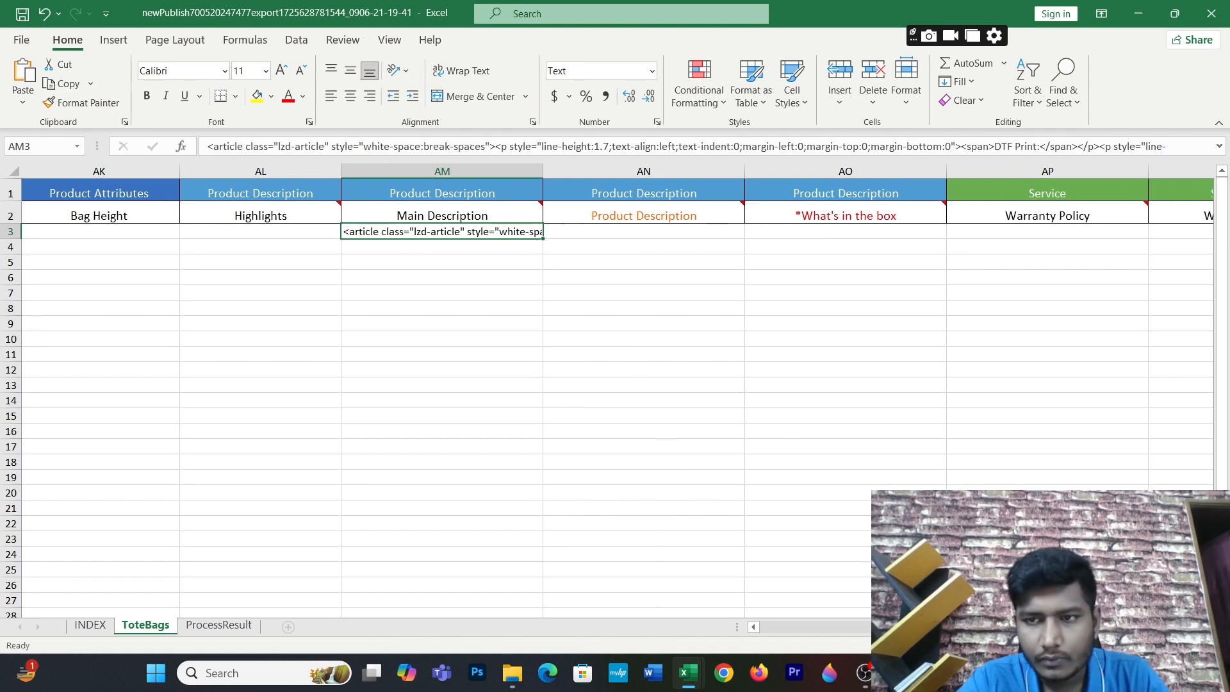
{"action": "scroll", "coordinate": [747, 595], "scroll_direction": "left", "scroll_amount": 10}
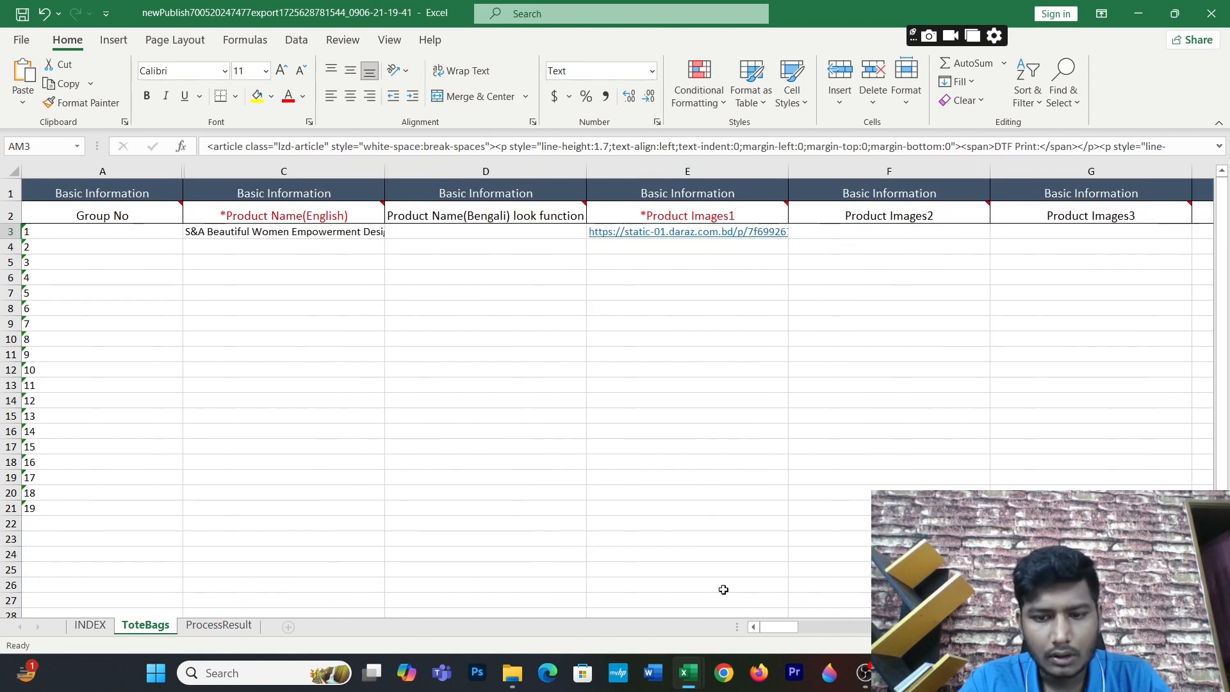
{"action": "mouse_move", "coordinate": [677, 687]}
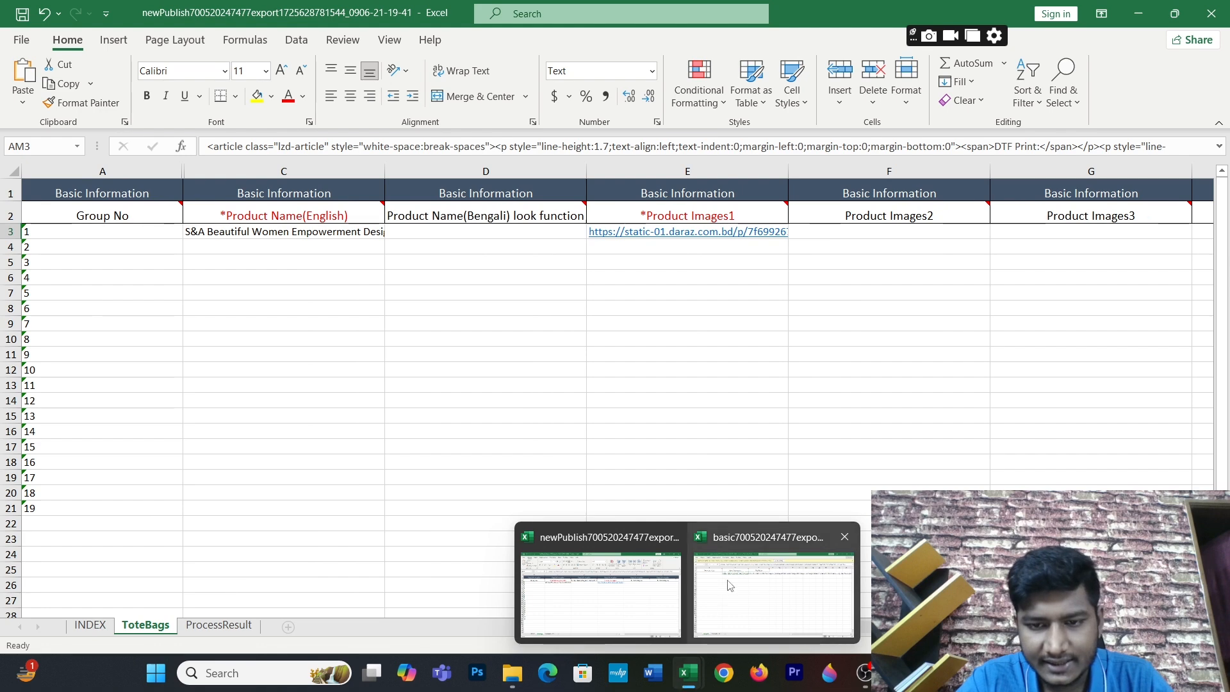
{"action": "left_click", "coordinate": [743, 567]}
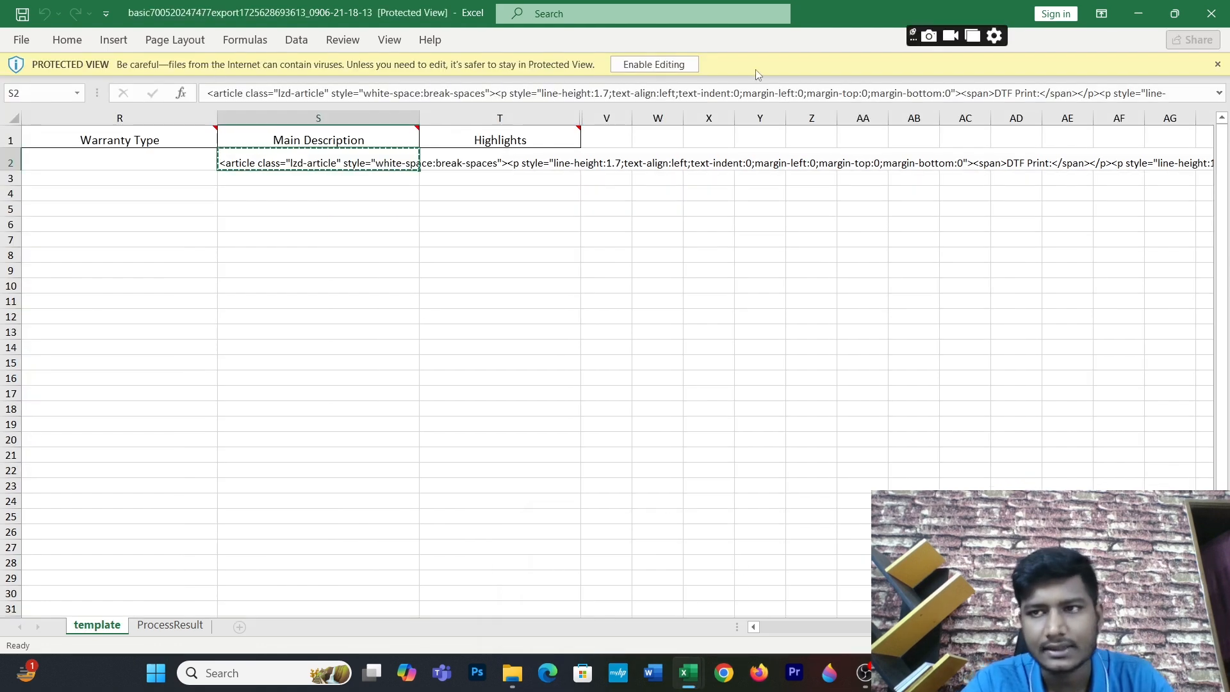
{"action": "left_click", "coordinate": [1212, 13]}
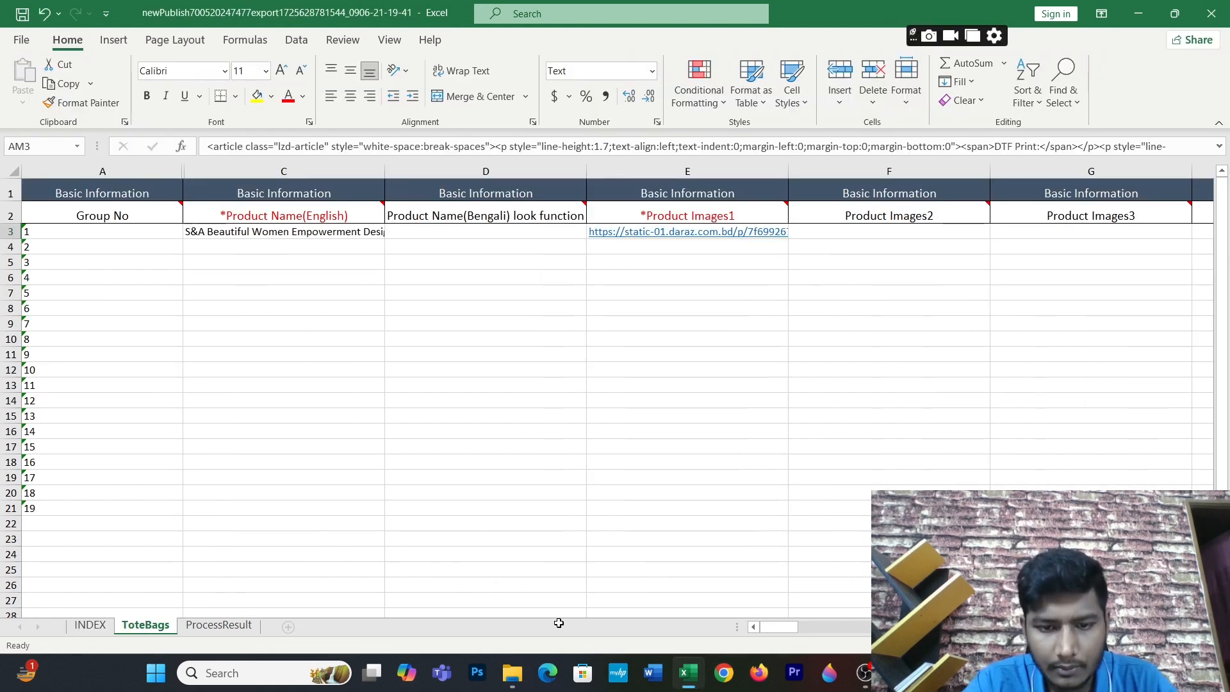
{"action": "mouse_move", "coordinate": [512, 673]}
{"action": "left_click", "coordinate": [593, 586]}
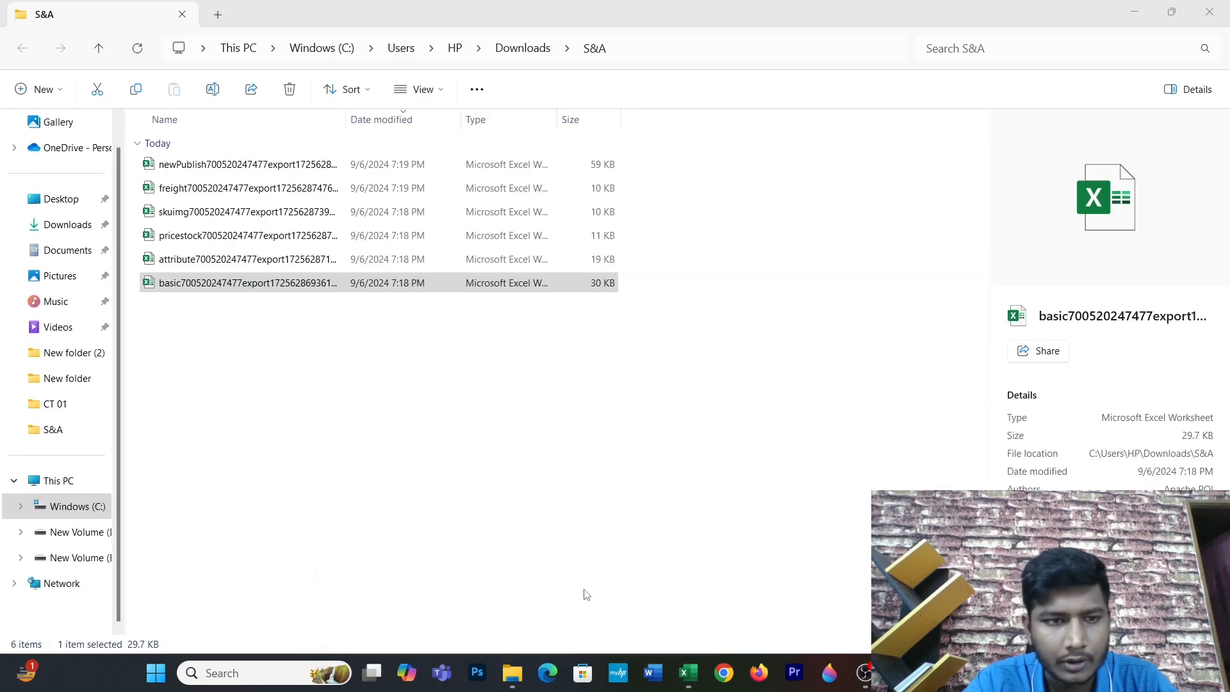
{"action": "double_click", "coordinate": [334, 259]}
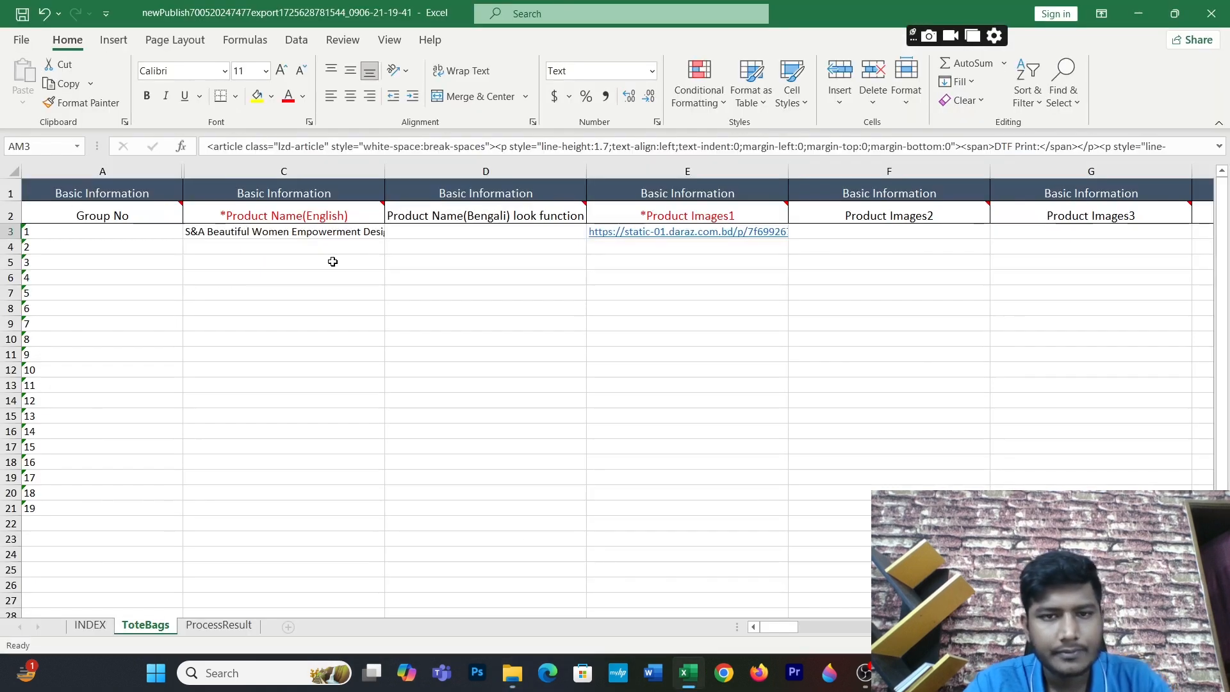
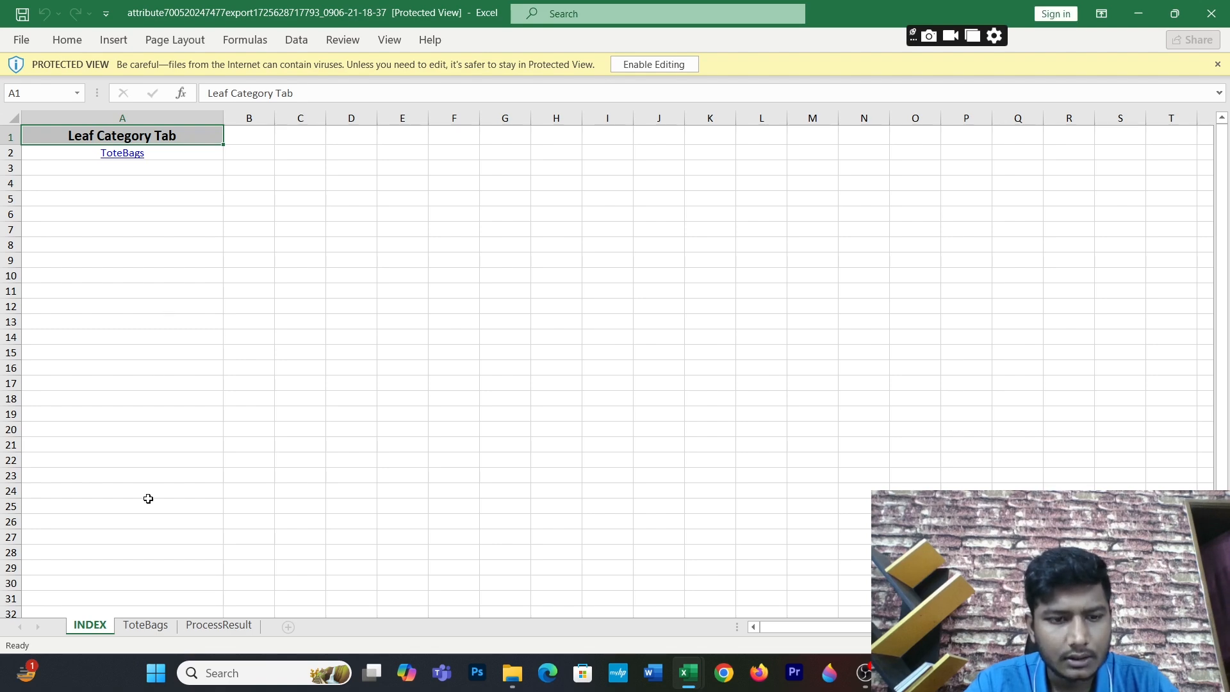
Step: Copy the product attribute values from Brand (E3) through Bag Height (Z3) on the attribute workbook's ToteBags sheet
{"action": "left_click", "coordinate": [142, 626]}
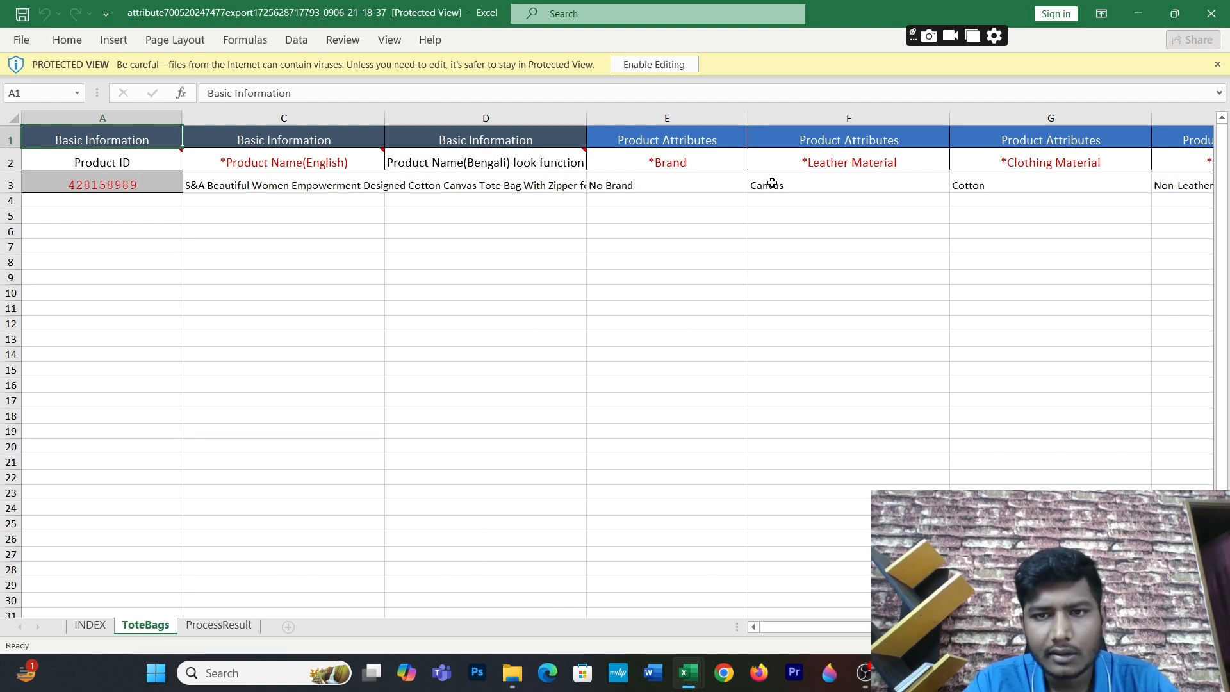
{"action": "left_click", "coordinate": [657, 187]}
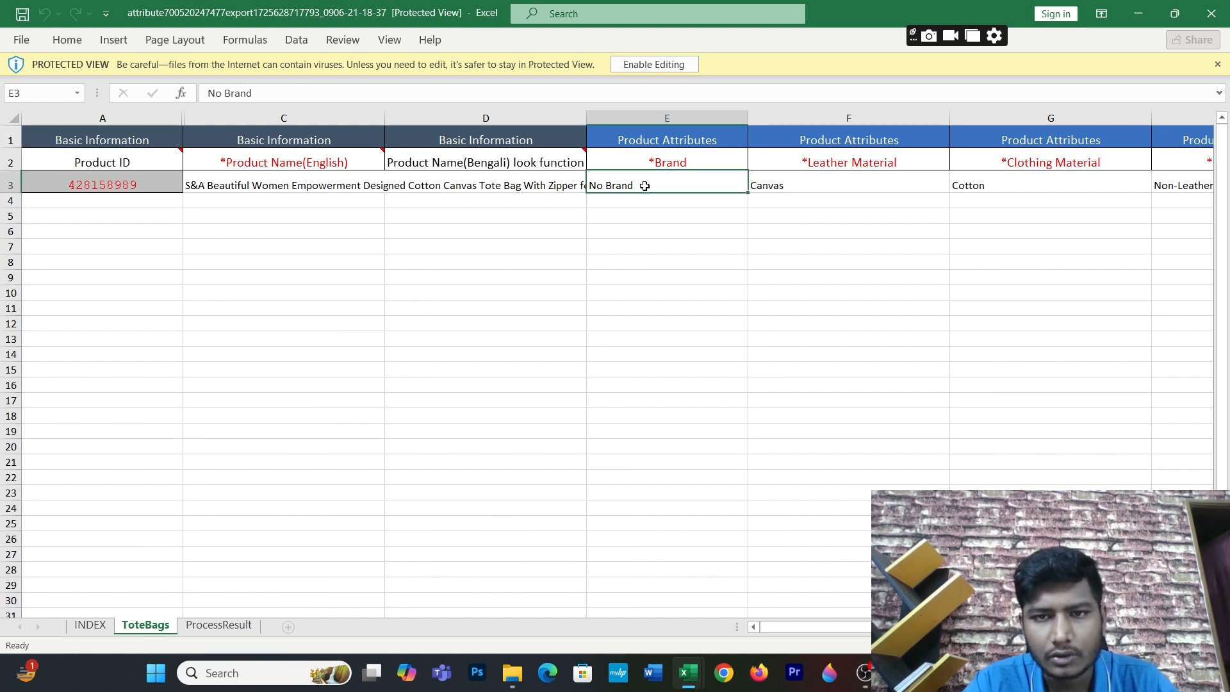
{"action": "left_click_drag", "start_coordinate": [644, 186], "coordinate": [1009, 190]}
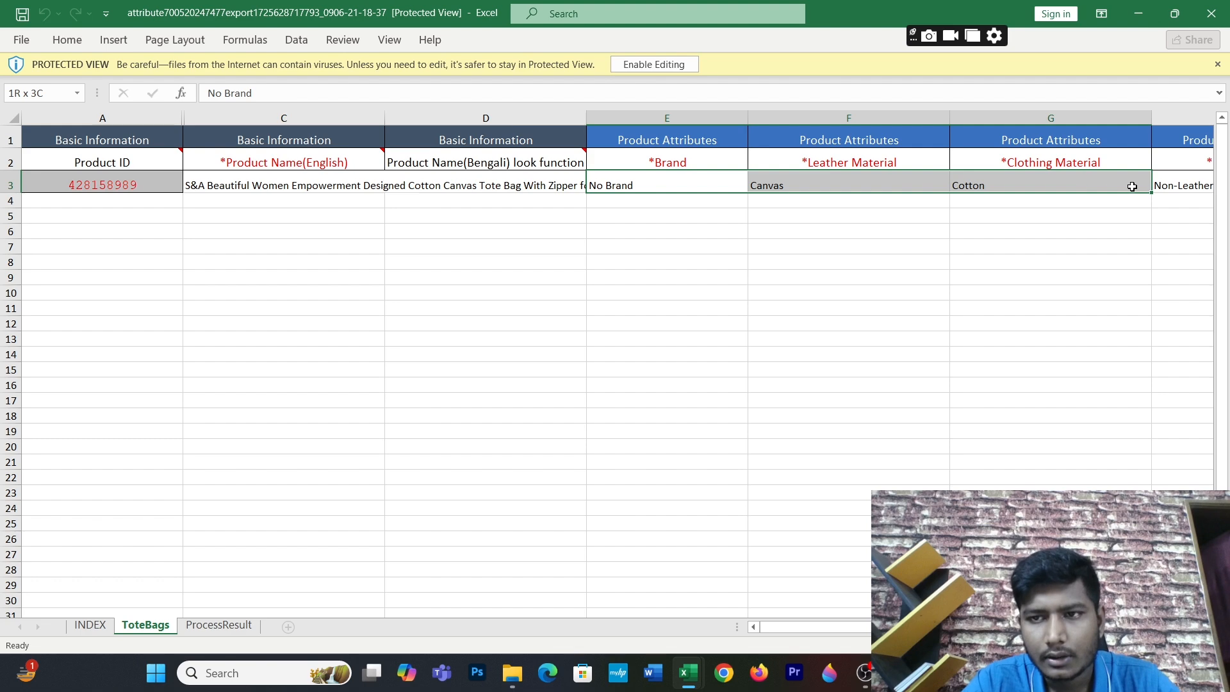
{"action": "left_click_drag", "start_coordinate": [1132, 186], "coordinate": [1091, 175]}
{"action": "key", "text": "ctrl+c"}
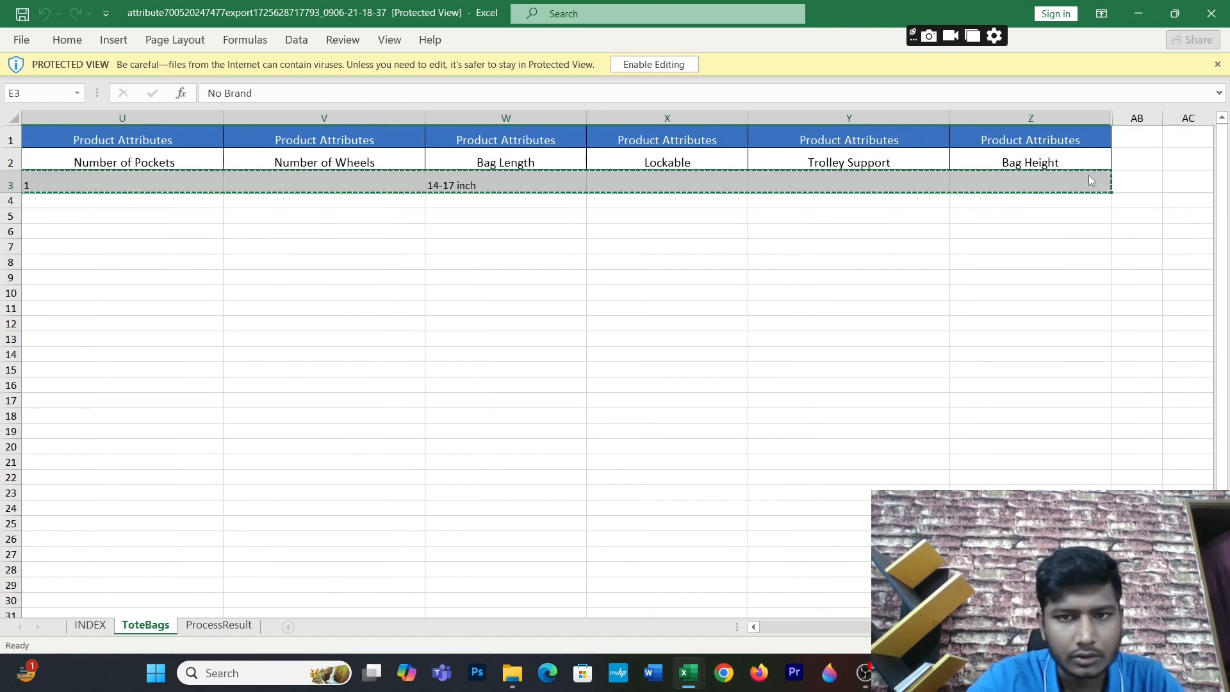
Step: Paste the copied product attributes into the newPublish workbook's ToteBags sheet, starting at Brand cell P3
{"action": "mouse_move", "coordinate": [687, 672]}
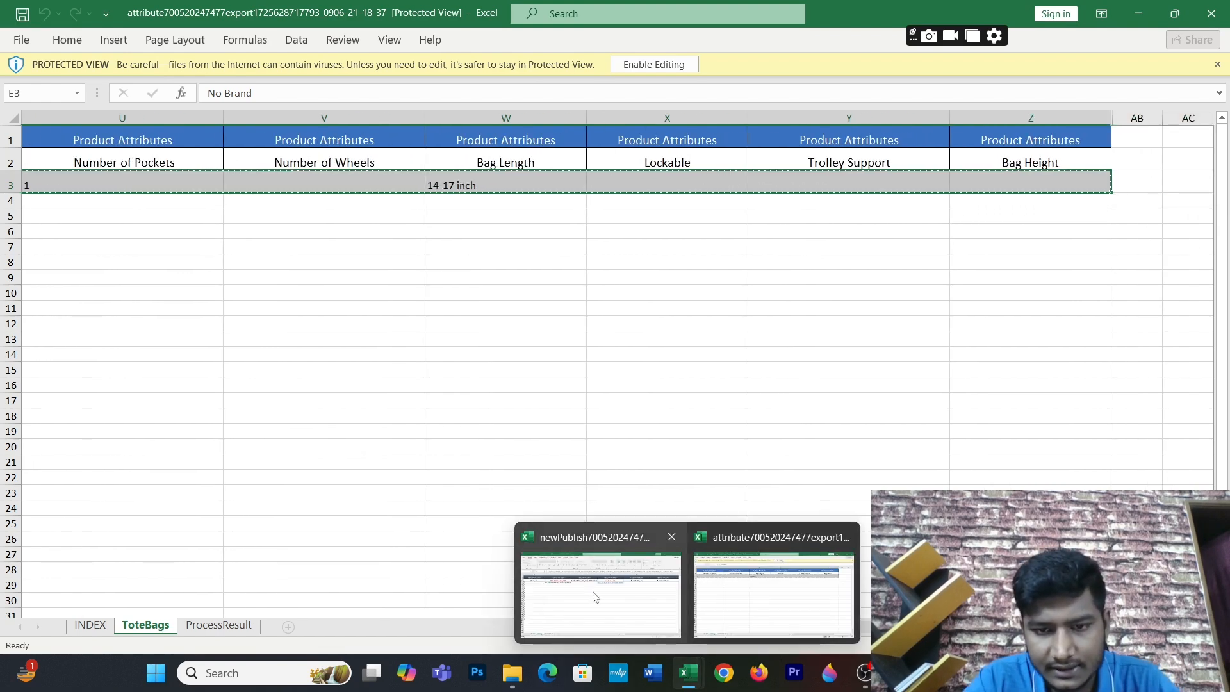
{"action": "left_click", "coordinate": [568, 586]}
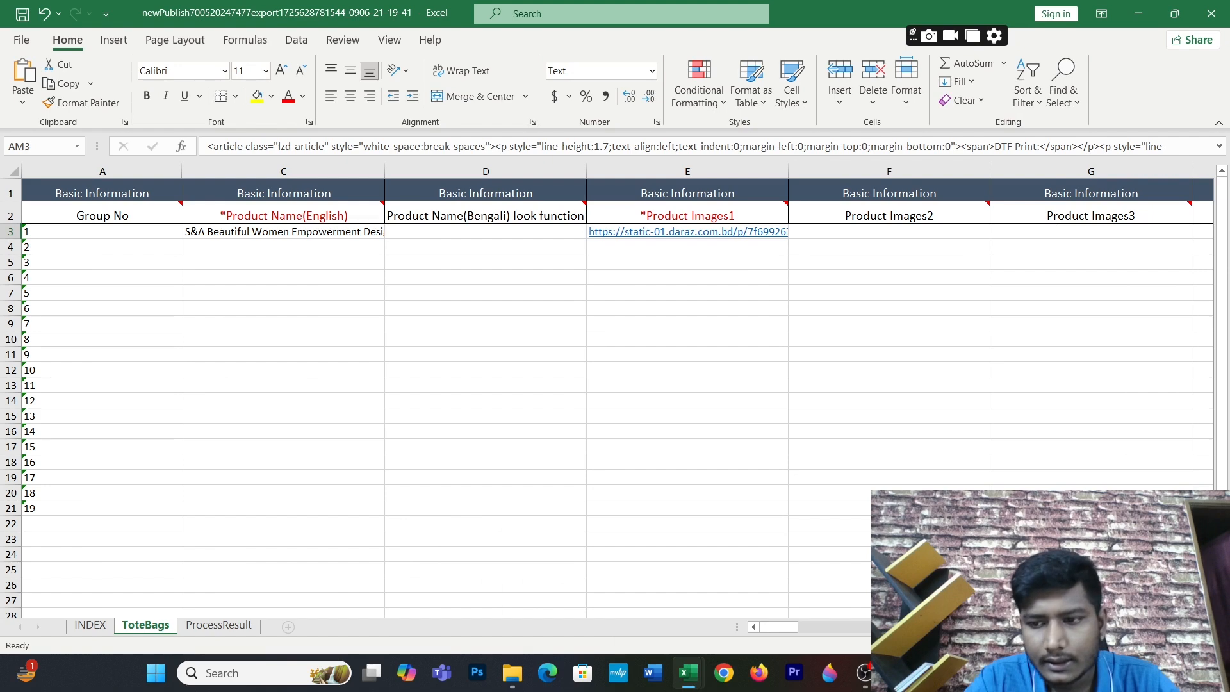
{"action": "scroll", "coordinate": [615, 384], "scroll_direction": "right", "scroll_amount": 6}
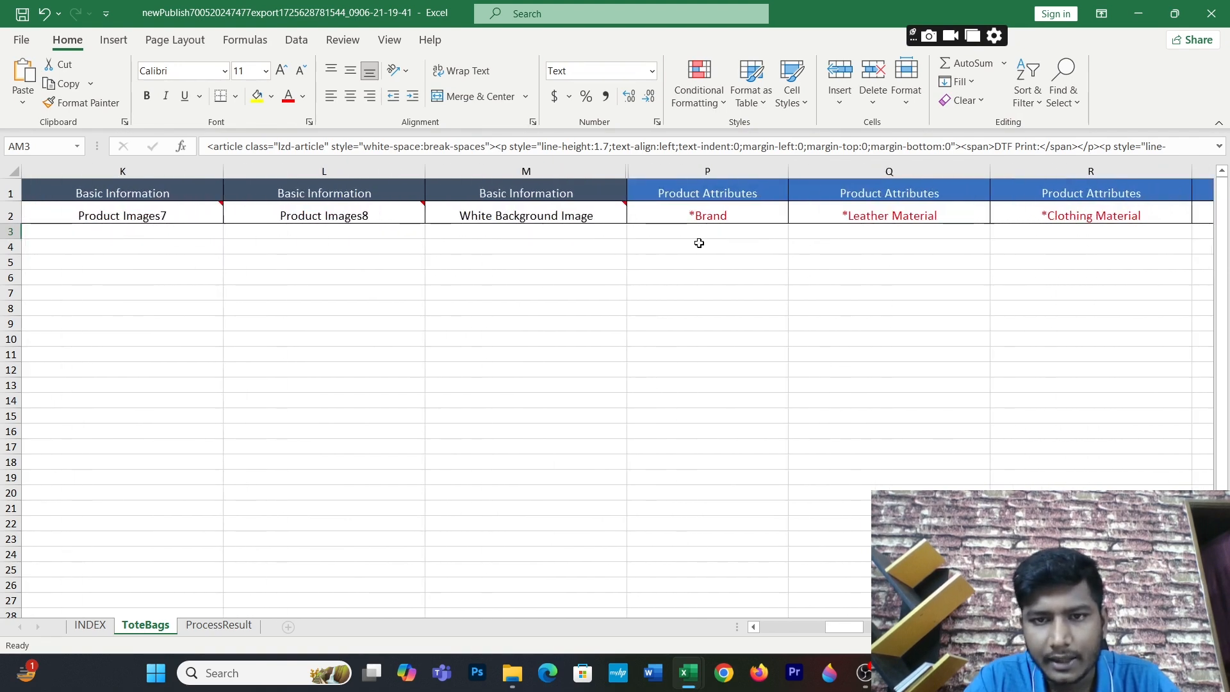
{"action": "left_click", "coordinate": [682, 236]}
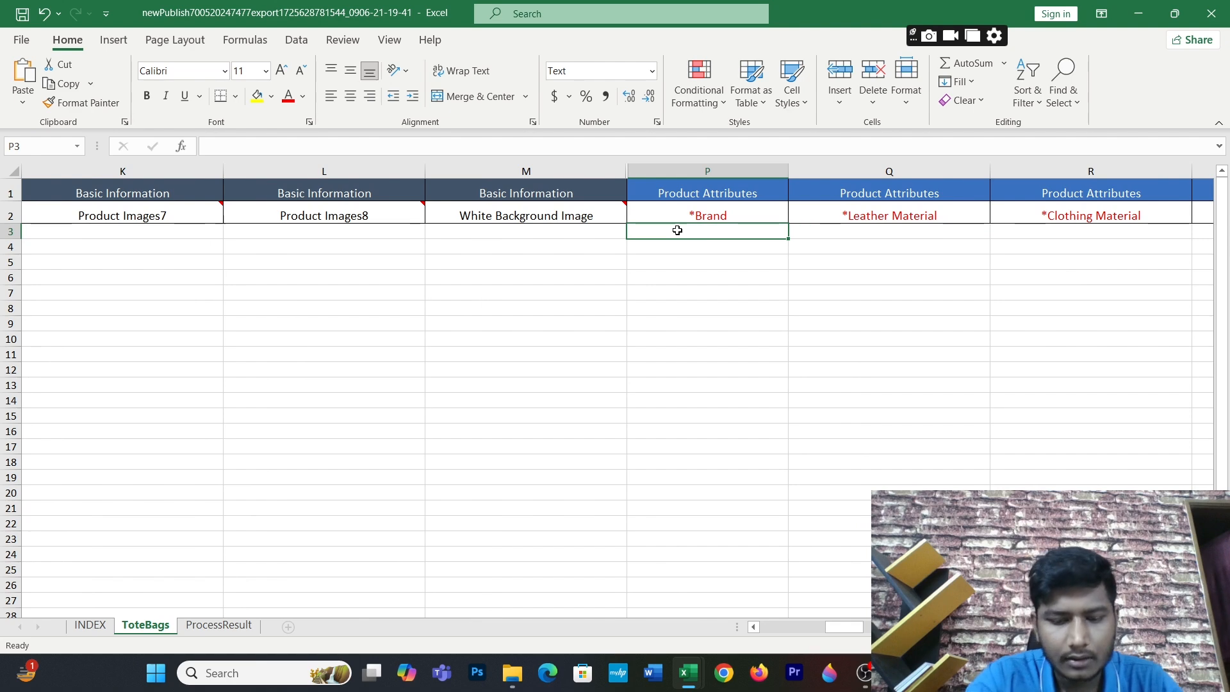
{"action": "key", "text": "ctrl+v"}
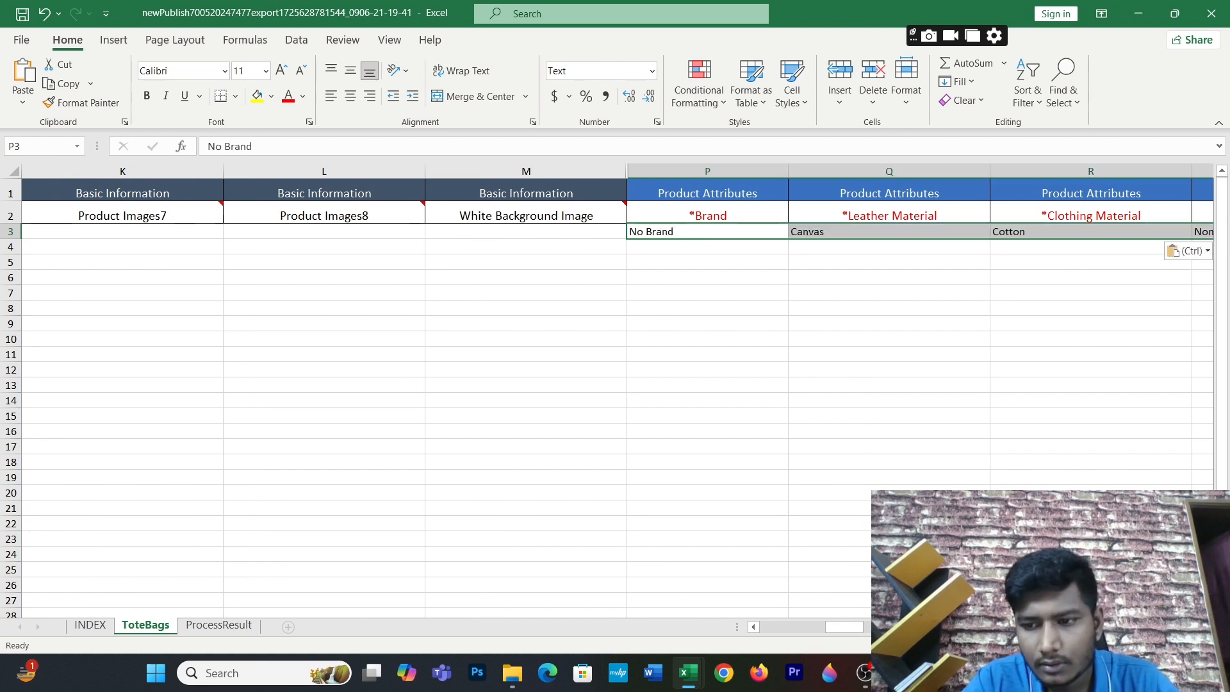
Step: Close the attribute workbook, then open the pricestock export workbook from the S&A folder and enable editing
{"action": "mouse_move", "coordinate": [690, 680]}
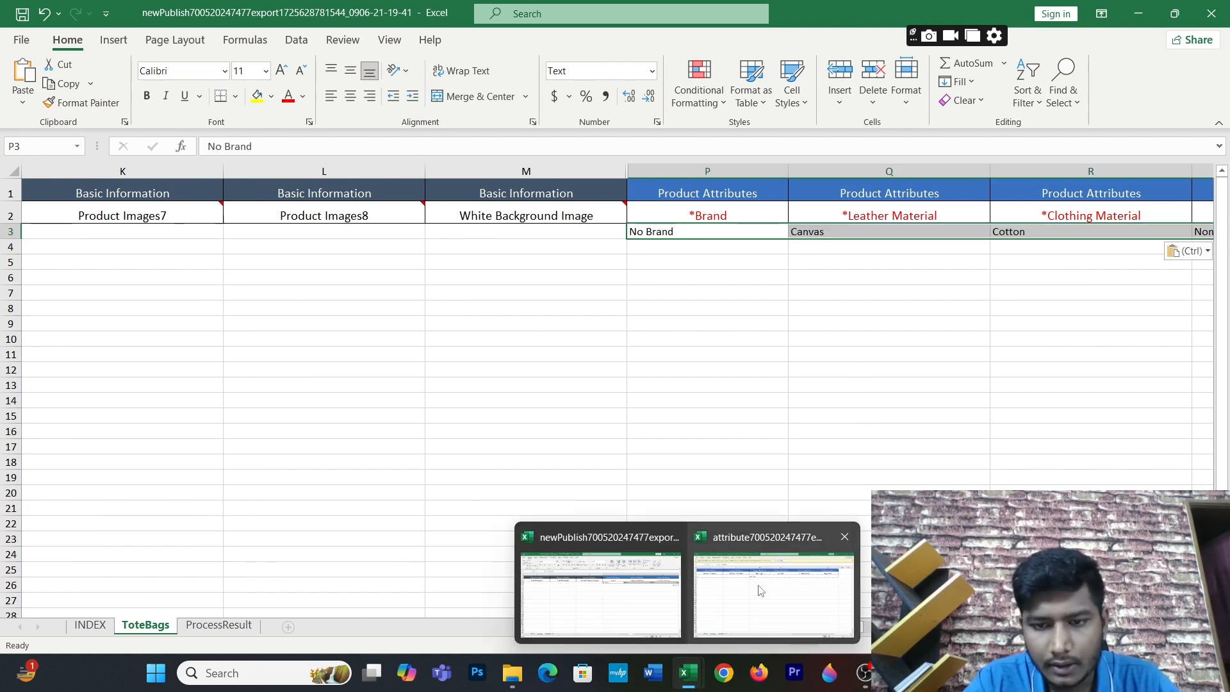
{"action": "left_click", "coordinate": [783, 564]}
{"action": "left_click", "coordinate": [1205, 8]}
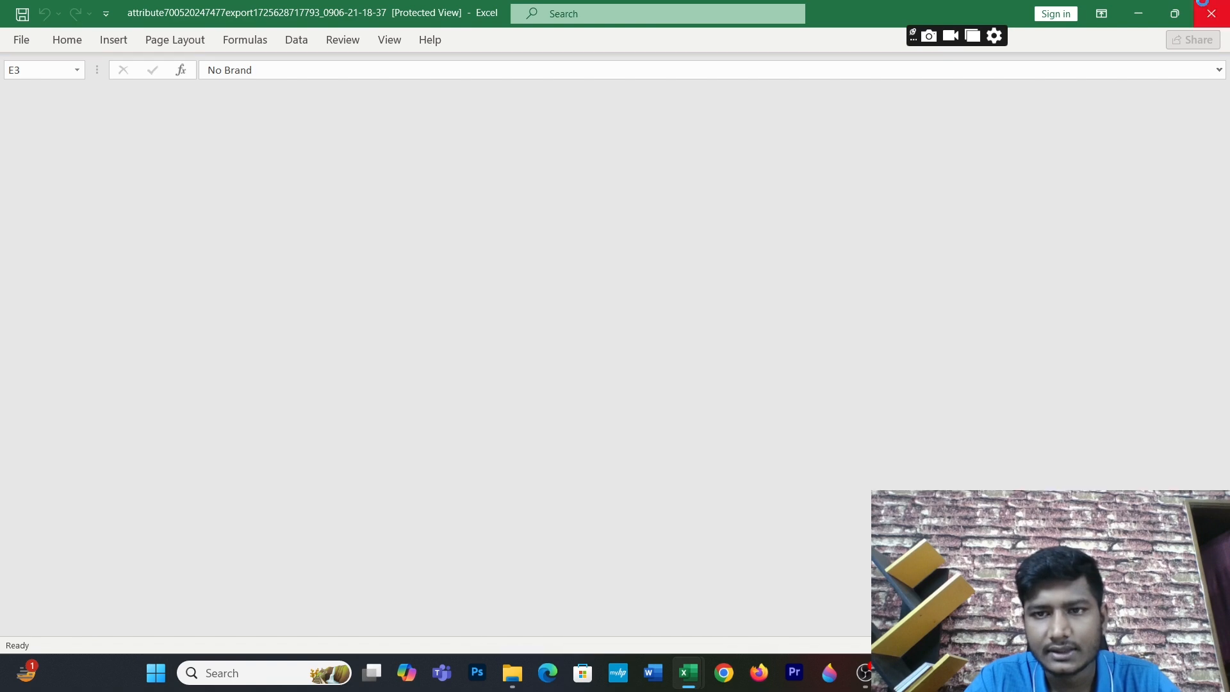
{"action": "mouse_move", "coordinate": [506, 686]}
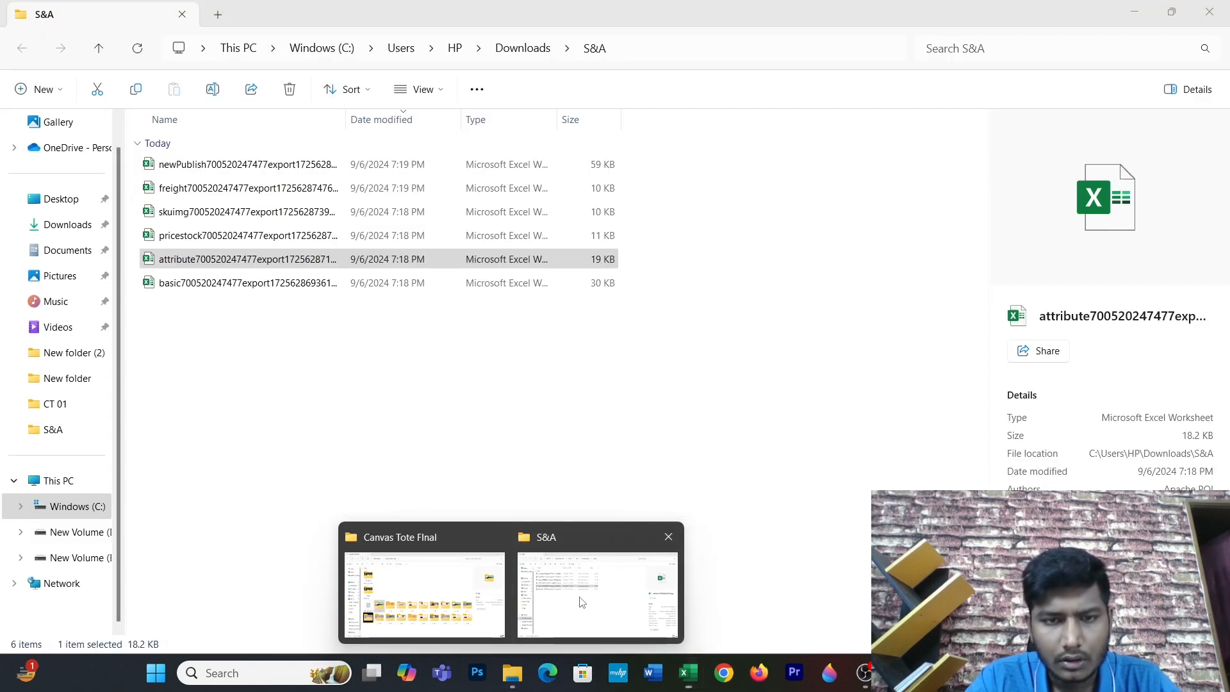
{"action": "left_click", "coordinate": [597, 593]}
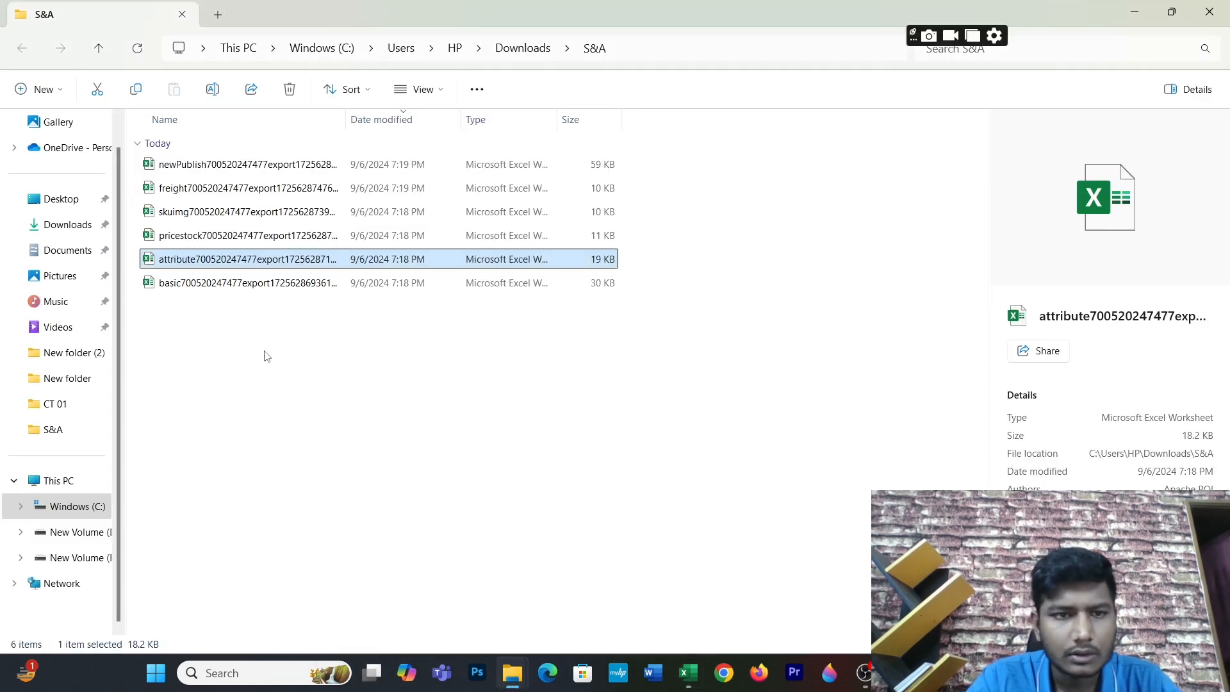
{"action": "double_click", "coordinate": [221, 233]}
{"action": "left_click", "coordinate": [242, 247]}
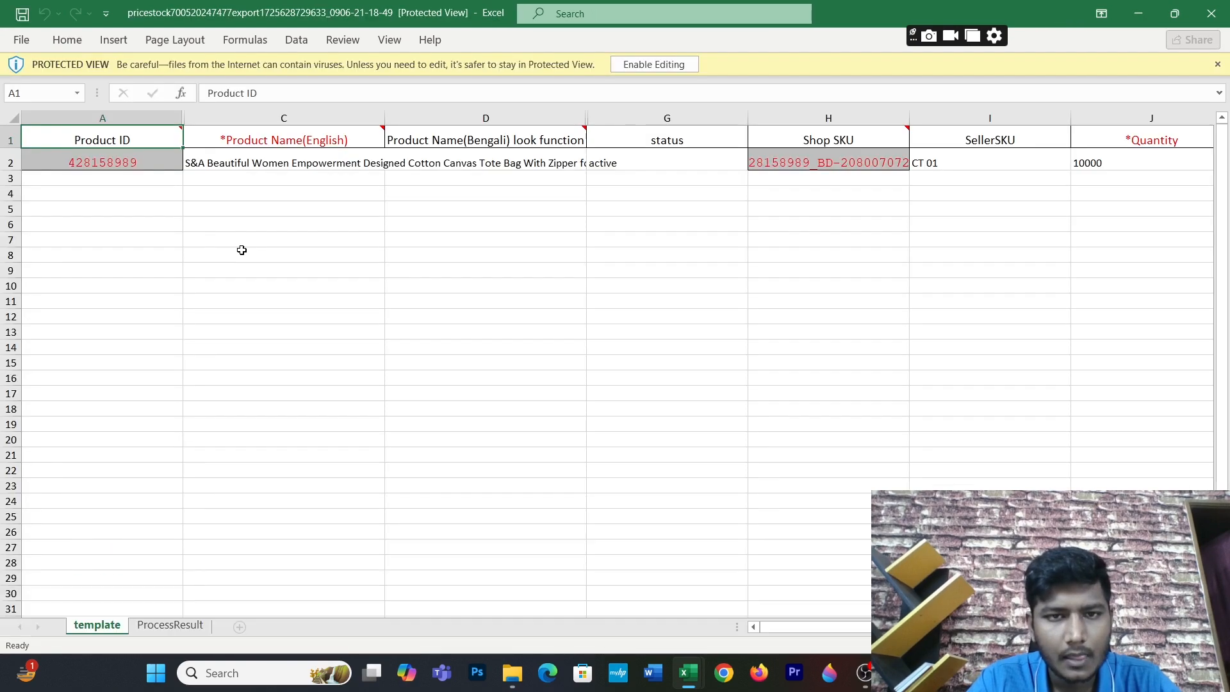
{"action": "left_click", "coordinate": [650, 66]}
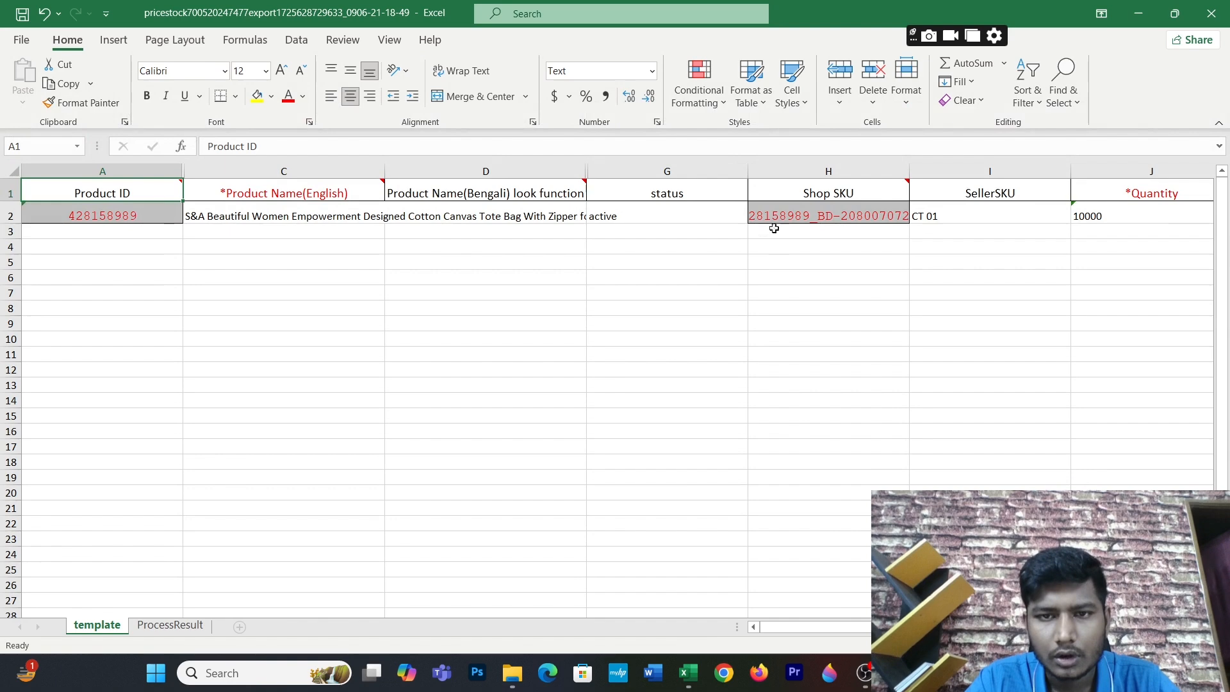
Step: Select the row 2 values from SellerSKU (I2) through SpecialPrice Start (M2) on the pricestock template sheet
{"action": "left_click", "coordinate": [756, 216]}
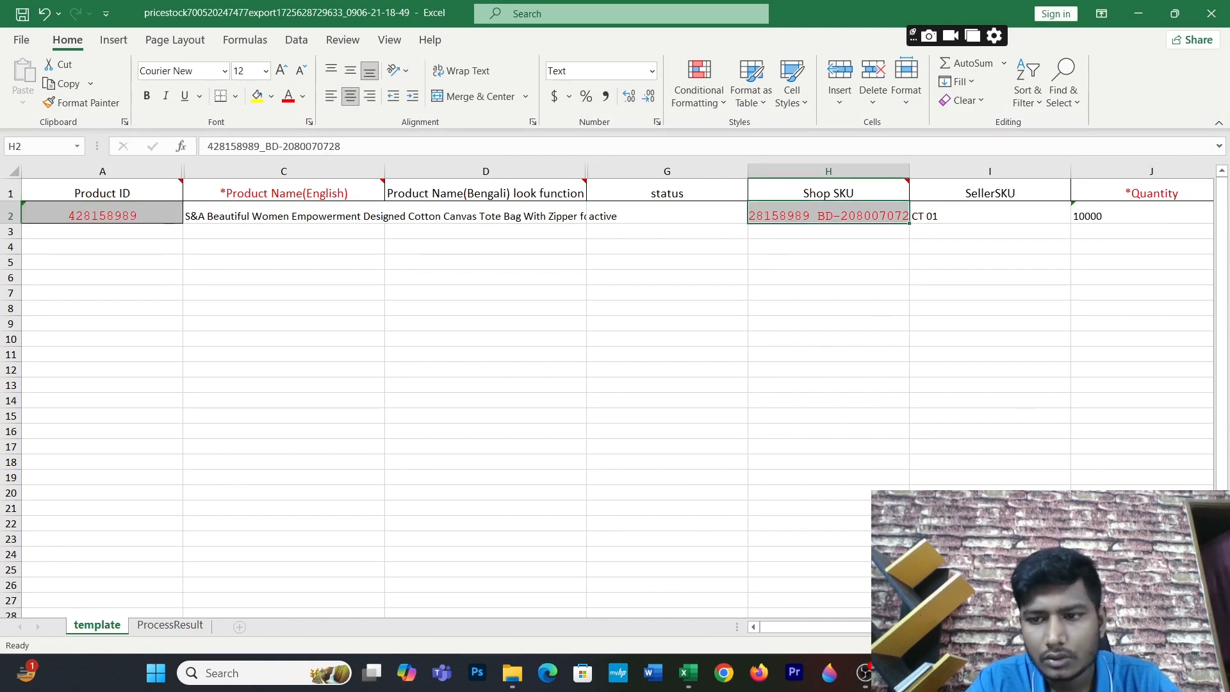
{"action": "scroll", "coordinate": [615, 385], "scroll_direction": "right", "scroll_amount": 4}
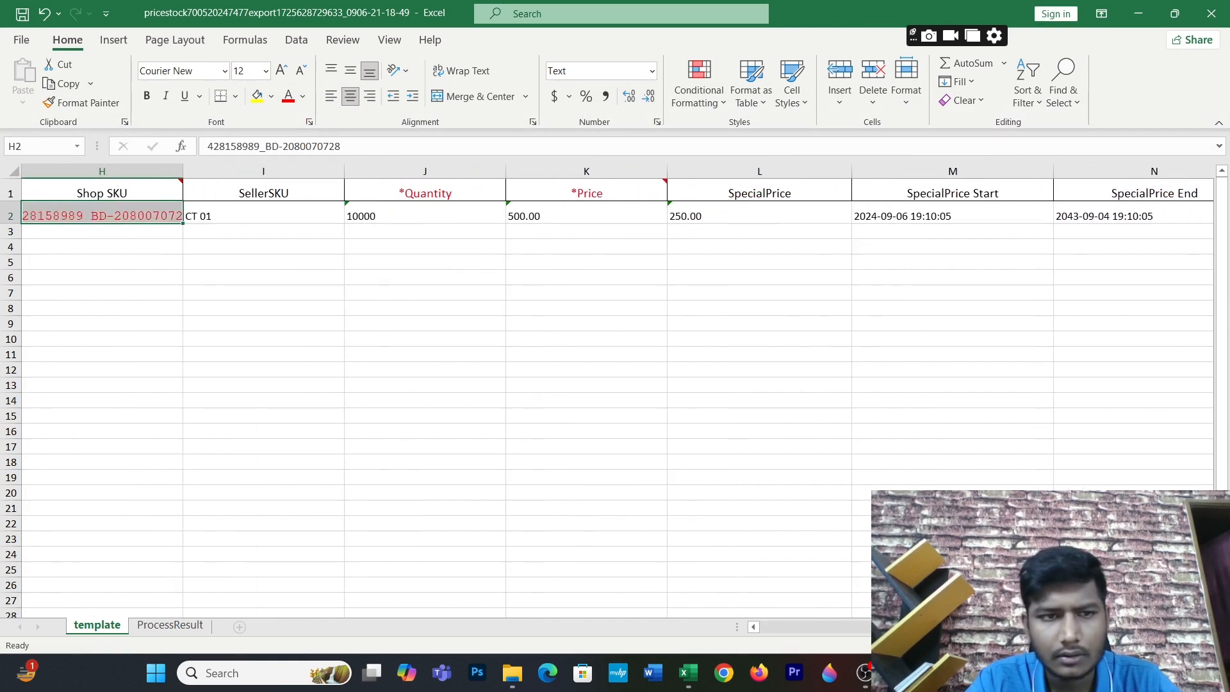
{"action": "left_click", "coordinate": [262, 197]}
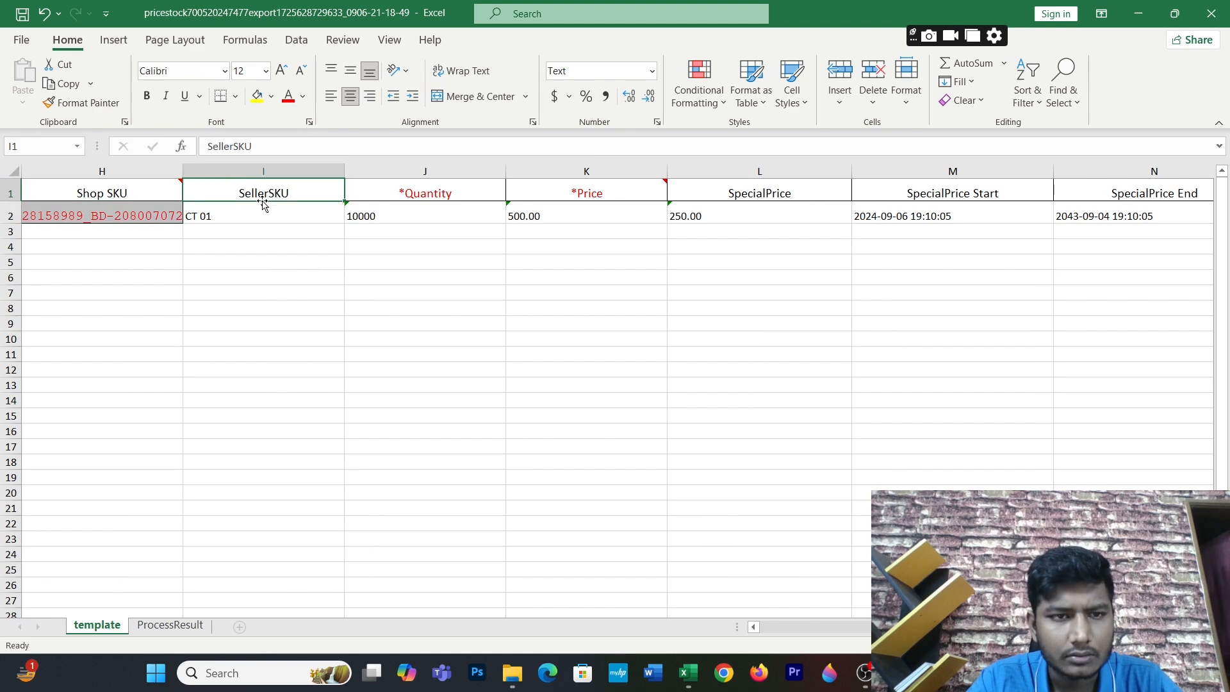
{"action": "left_click", "coordinate": [238, 206]}
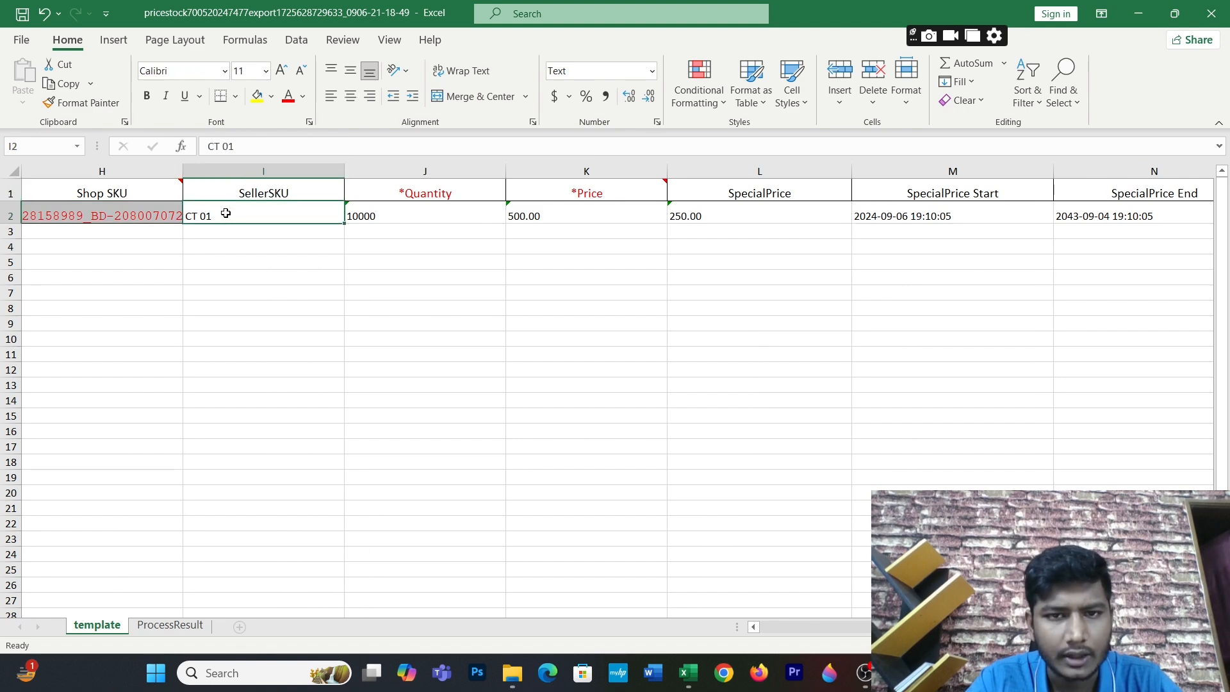
{"action": "left_click_drag", "start_coordinate": [225, 213], "coordinate": [904, 215]}
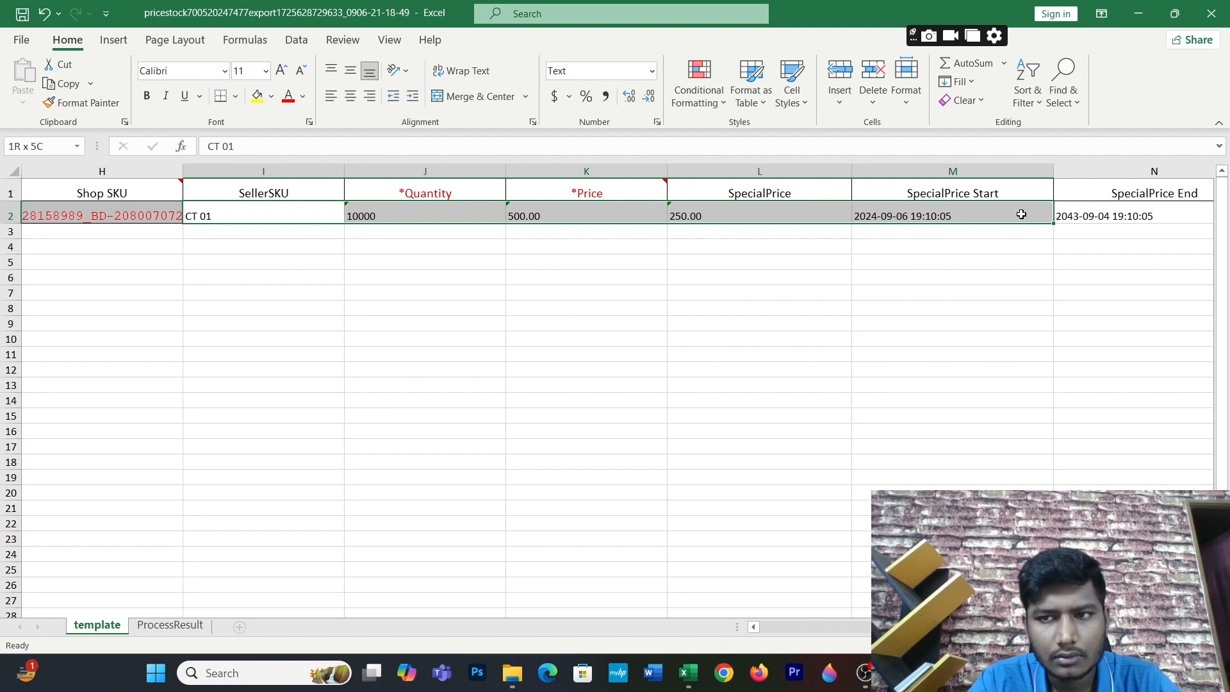
{"action": "left_click_drag", "start_coordinate": [1022, 214], "coordinate": [1073, 216]}
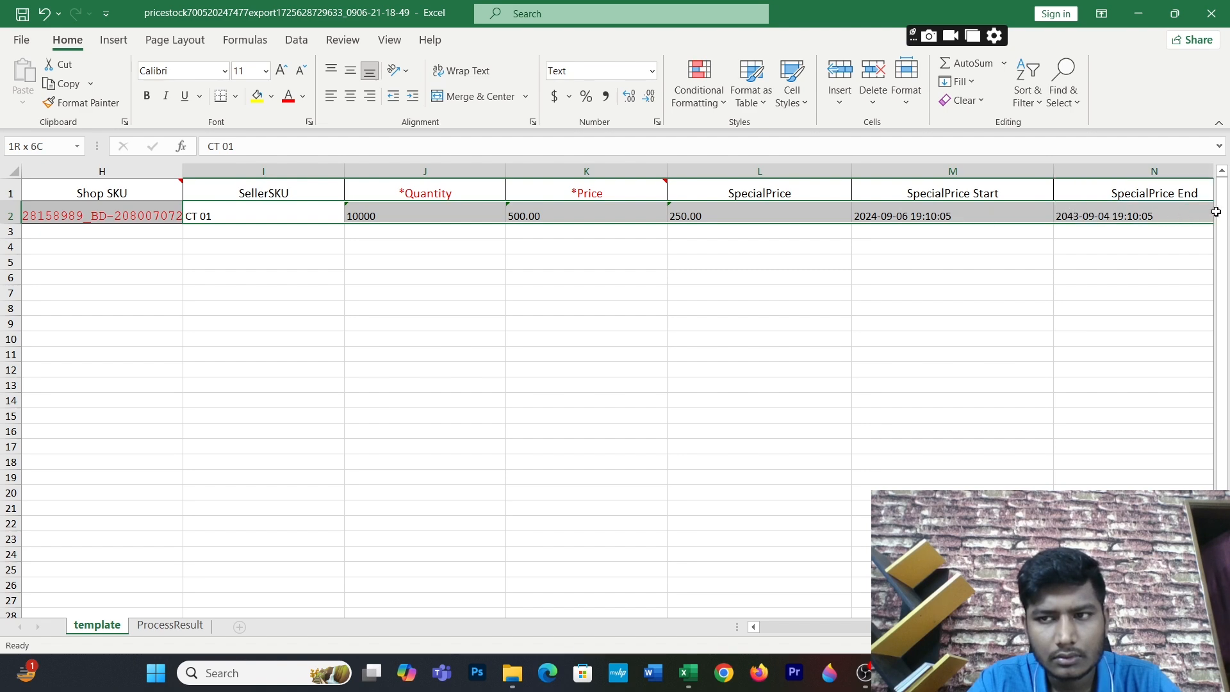
{"action": "left_click_drag", "start_coordinate": [1216, 211], "coordinate": [1118, 207]}
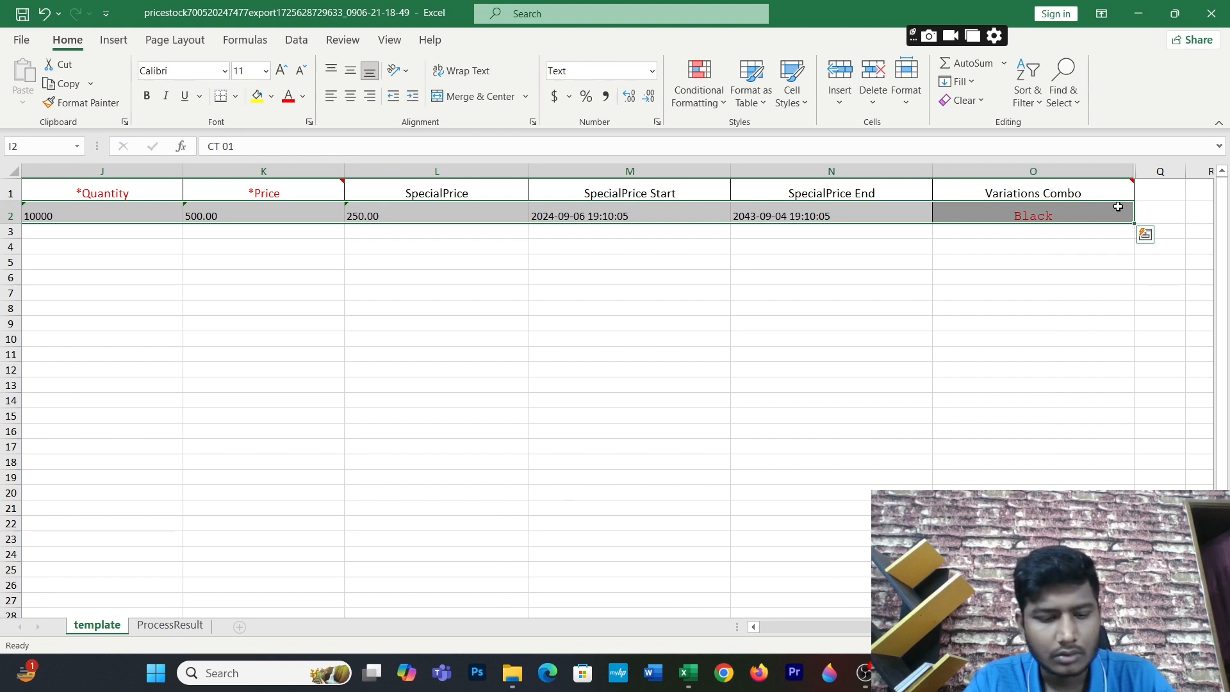
{"action": "key", "text": "ctrl+q"}
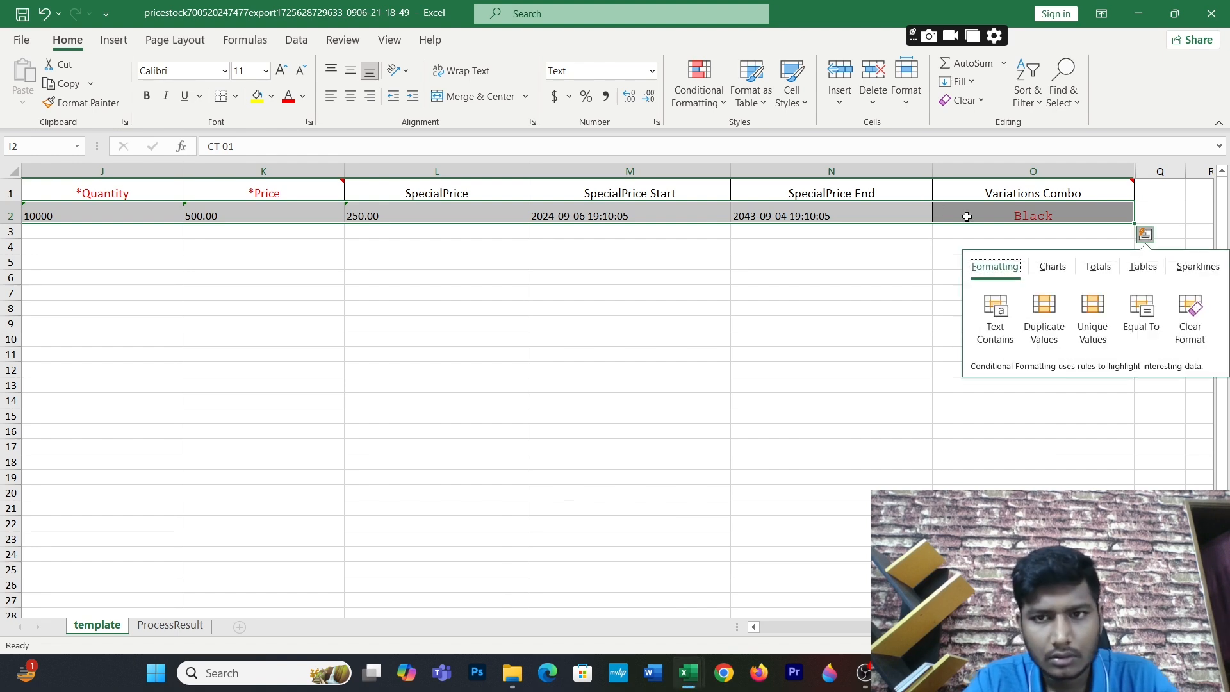
{"action": "left_click", "coordinate": [907, 216]}
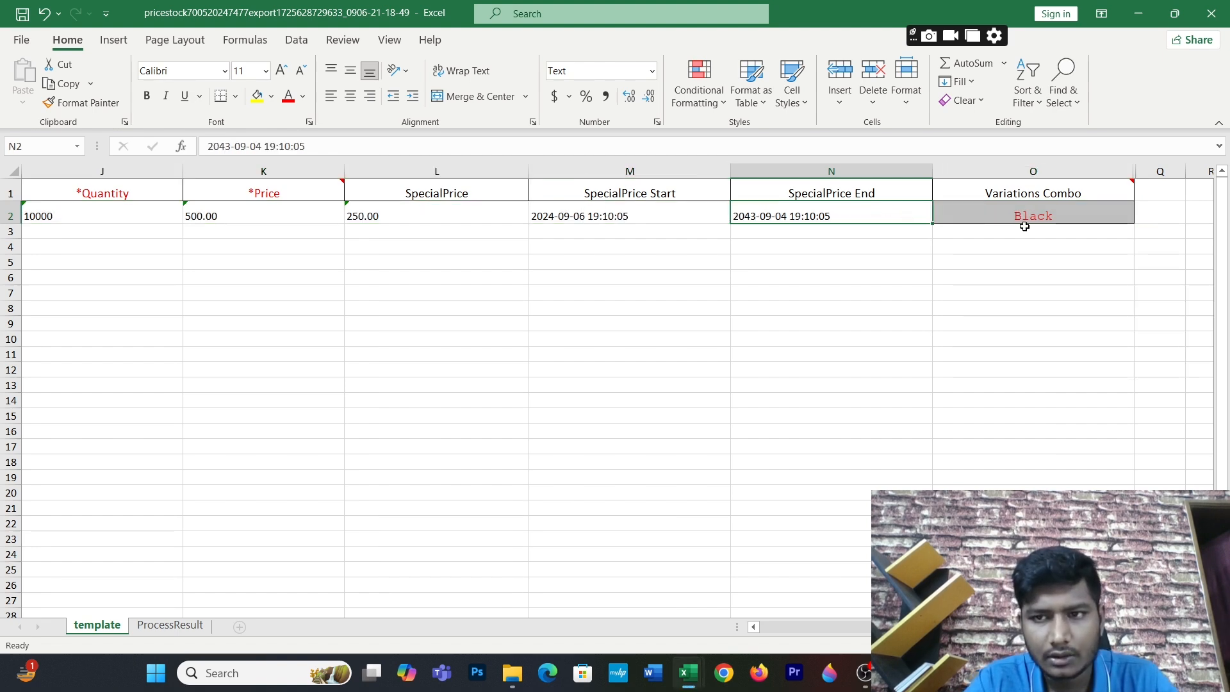
Step: Copy the row 2 values from SellerSKU through Variations Combo in the pricestock workbook
{"action": "left_click_drag", "start_coordinate": [954, 206], "coordinate": [148, 218]}
{"action": "left_click_drag", "start_coordinate": [41, 218], "coordinate": [947, 210]}
{"action": "key", "text": "ctrl+c"}
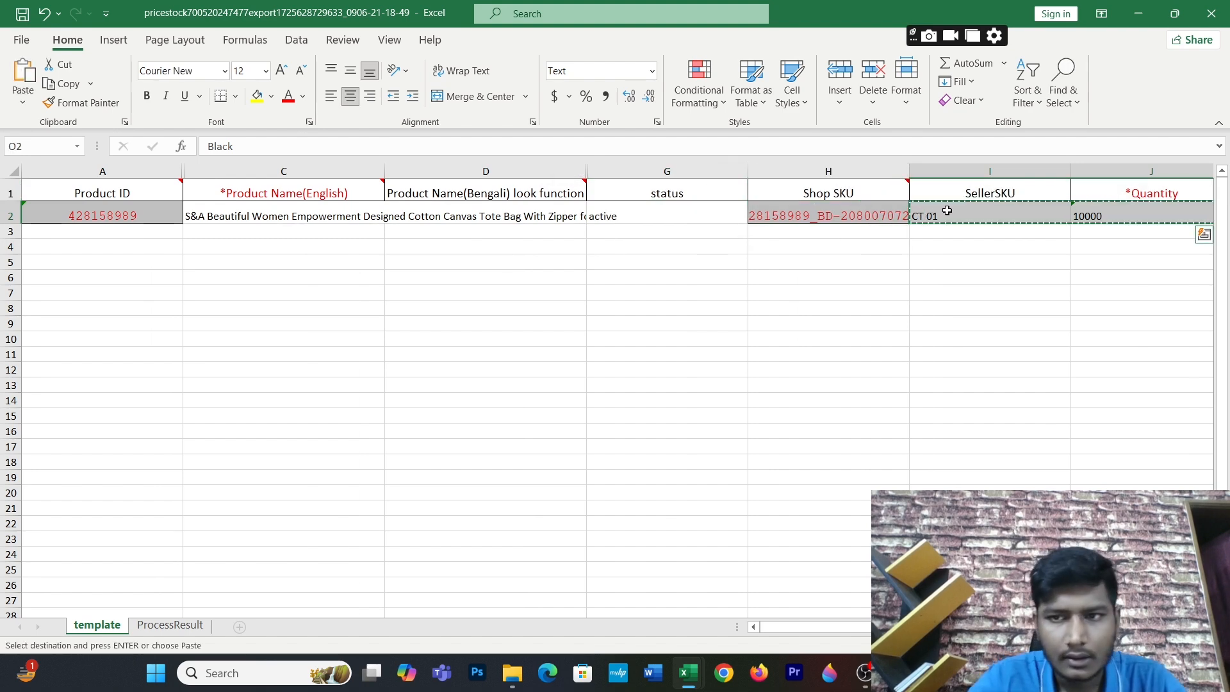
Step: Paste the copied price and stock values into the newPublish workbook's ToteBags sheet, starting at SellerSKU cell BJ3
{"action": "mouse_move", "coordinate": [692, 671]}
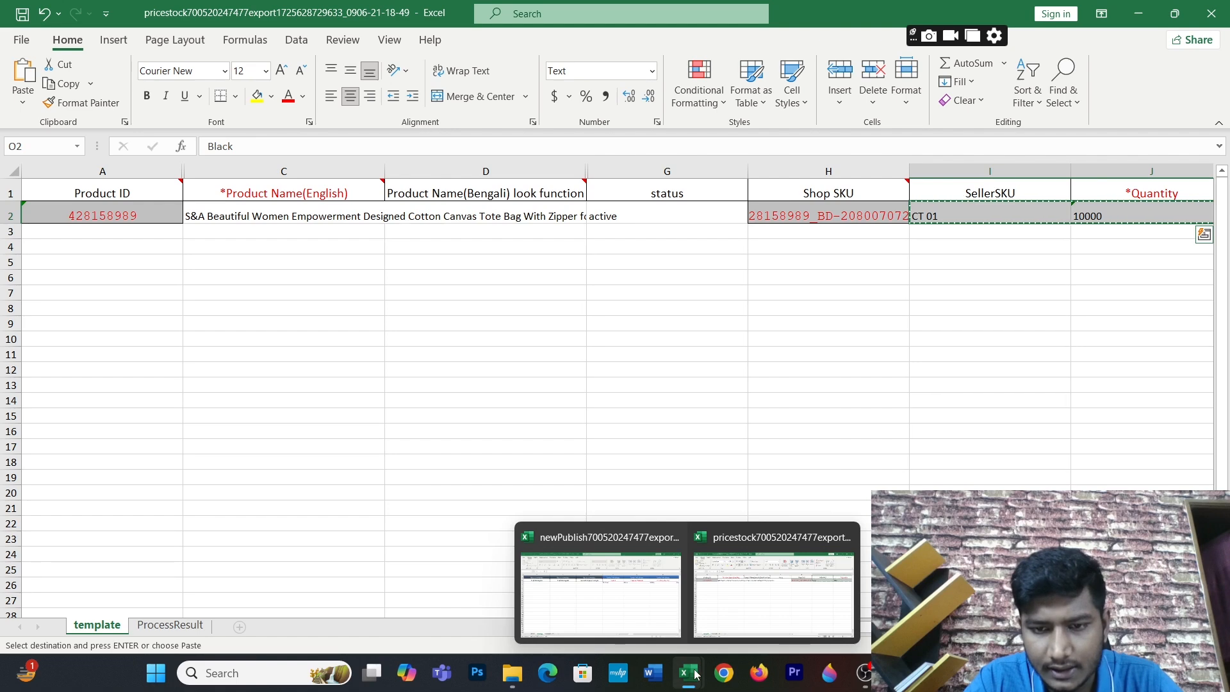
{"action": "left_click", "coordinate": [598, 583]}
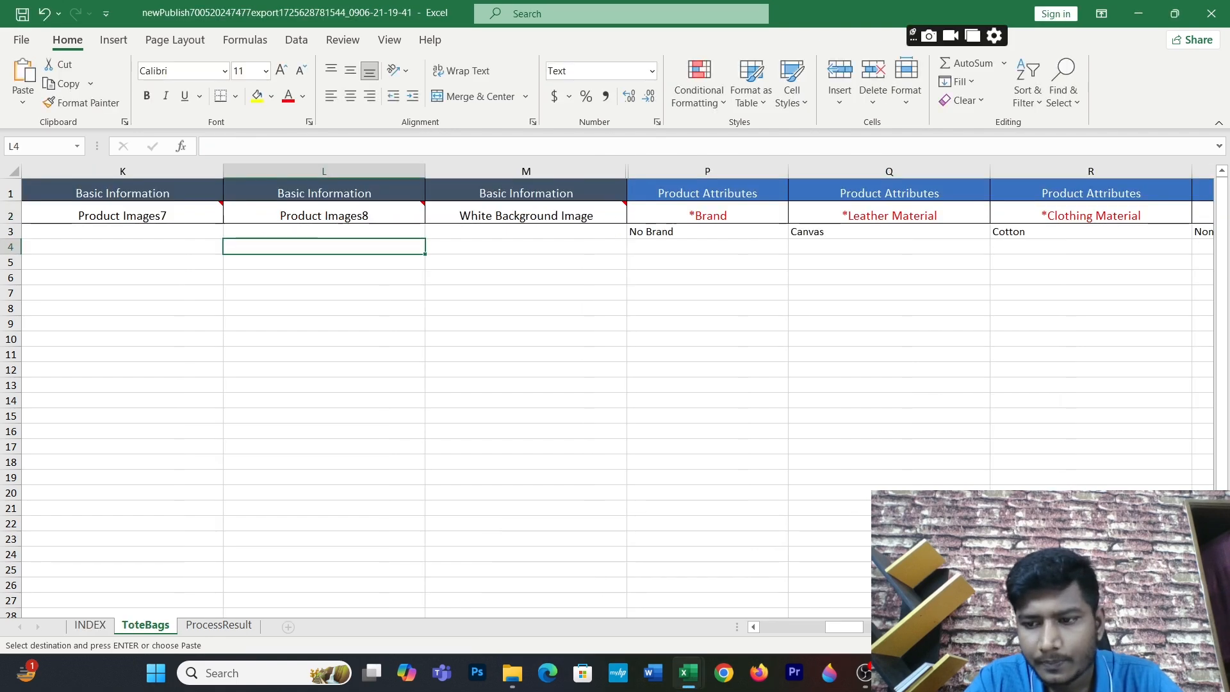
{"action": "scroll", "coordinate": [615, 384], "scroll_direction": "right", "scroll_amount": 6}
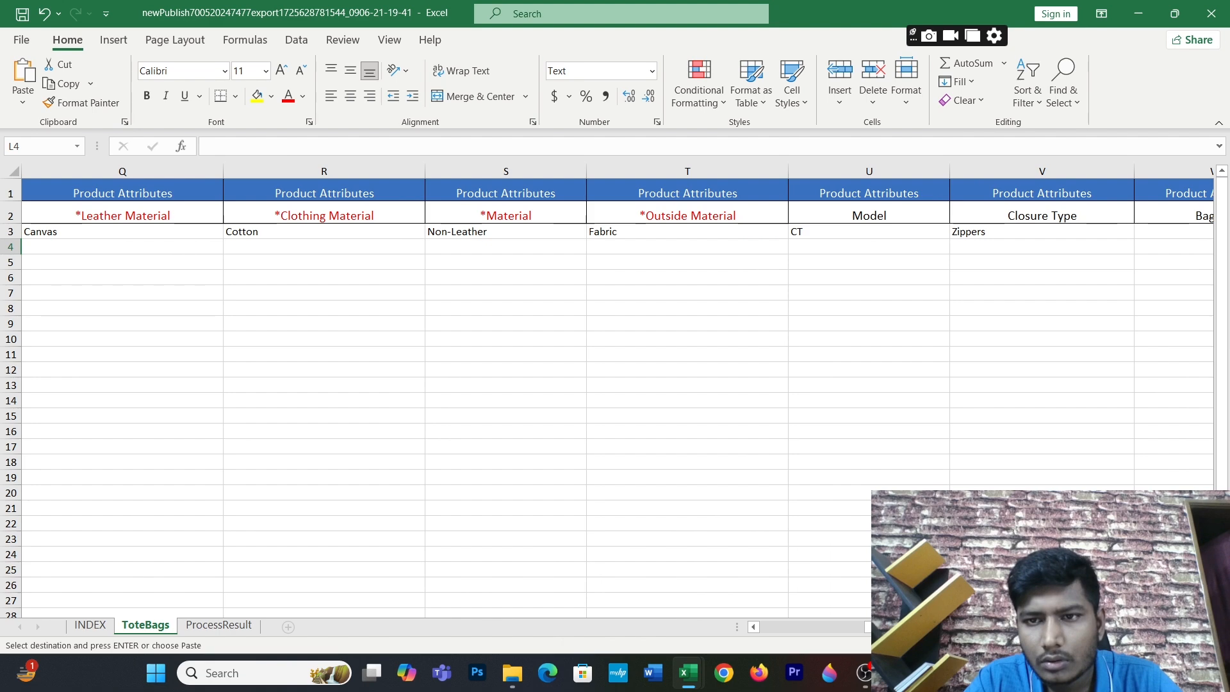
{"action": "scroll", "coordinate": [615, 384], "scroll_direction": "right", "scroll_amount": 9}
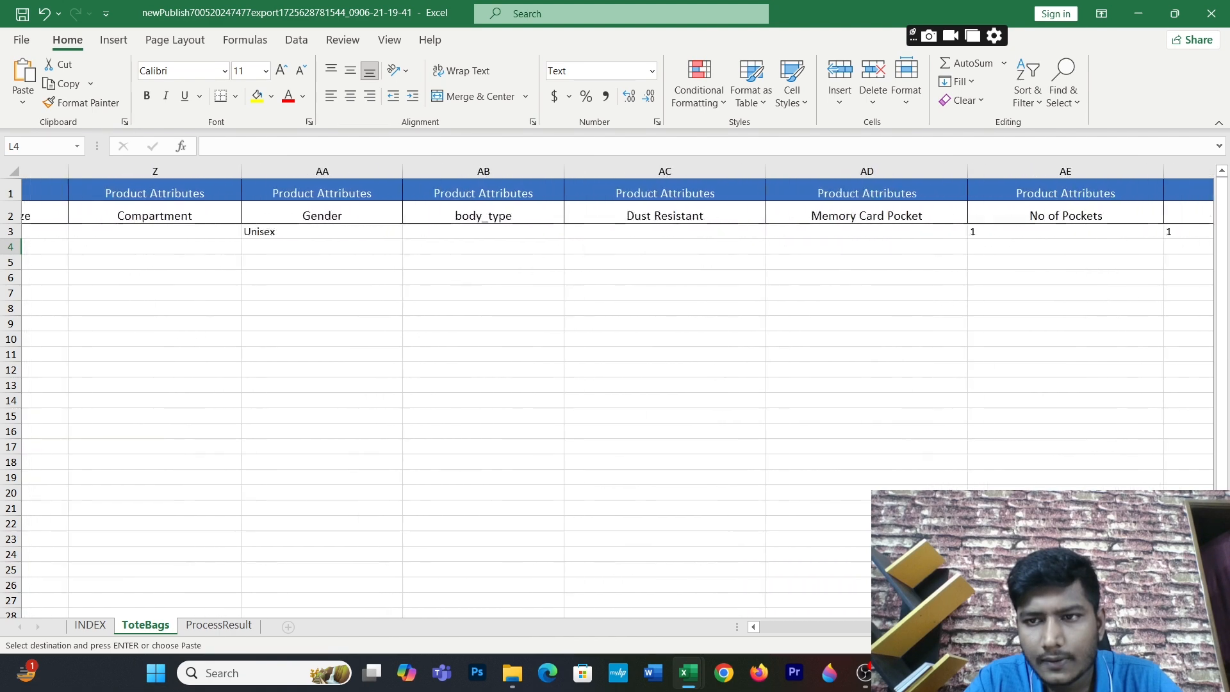
{"action": "scroll", "coordinate": [615, 384], "scroll_direction": "right", "scroll_amount": 8}
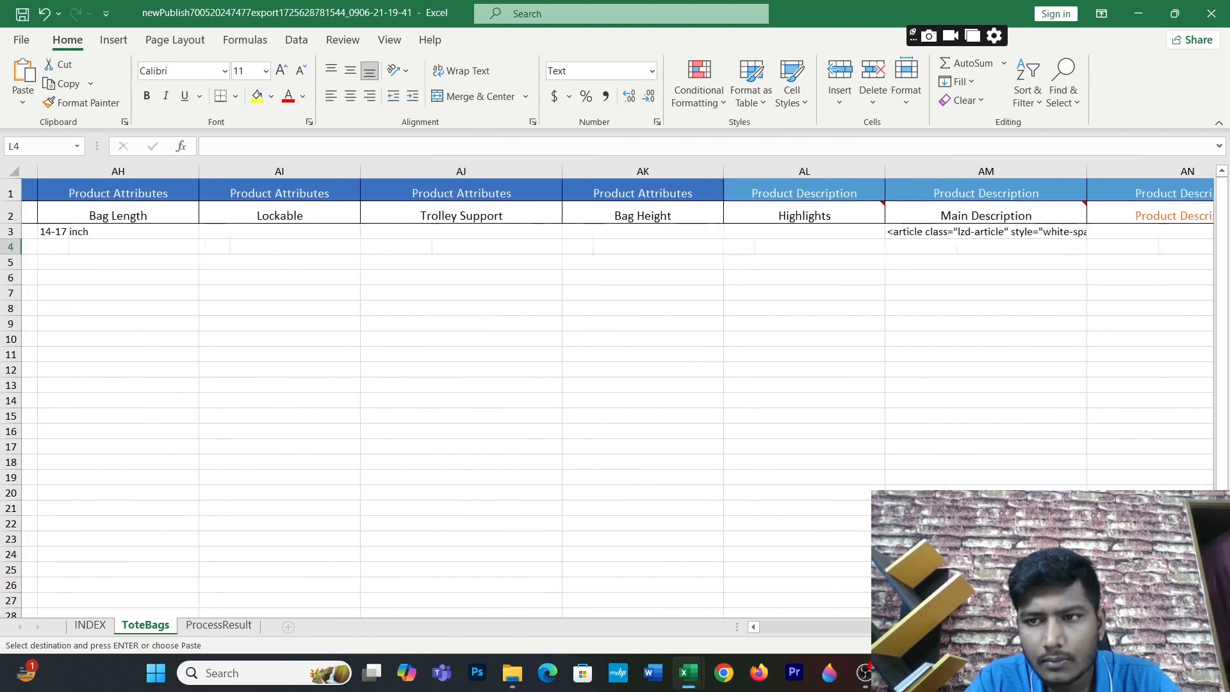
{"action": "scroll", "coordinate": [615, 384], "scroll_direction": "right", "scroll_amount": 3}
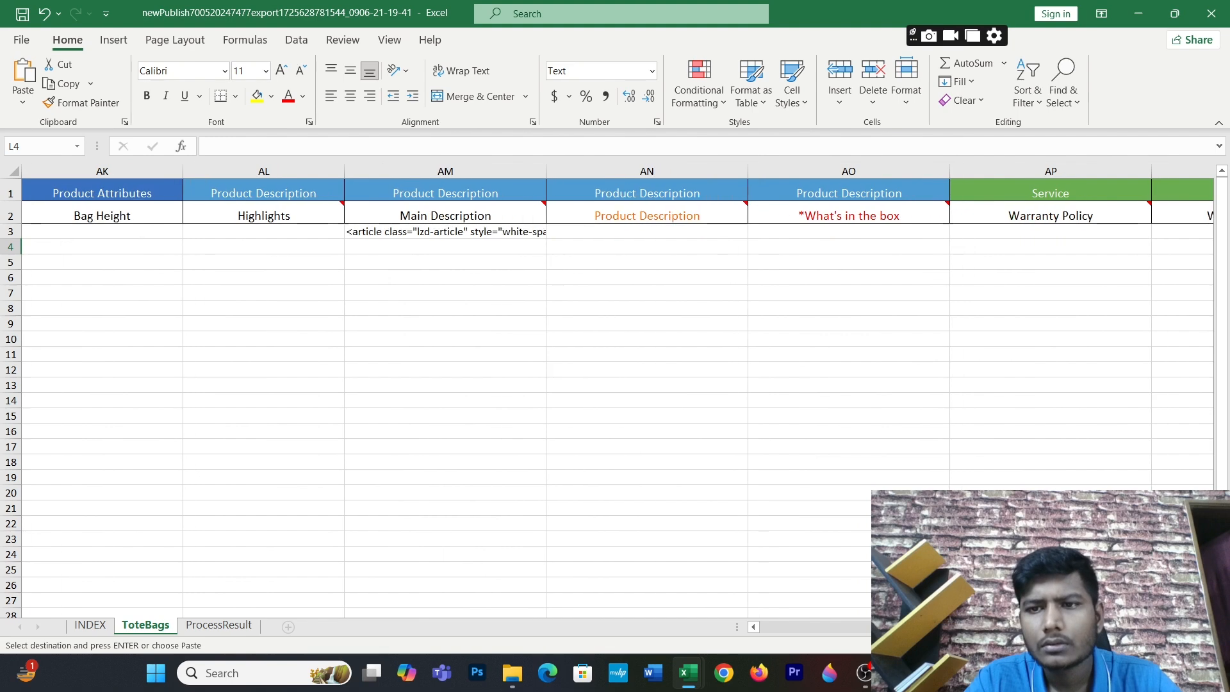
{"action": "scroll", "coordinate": [615, 384], "scroll_direction": "right", "scroll_amount": 5}
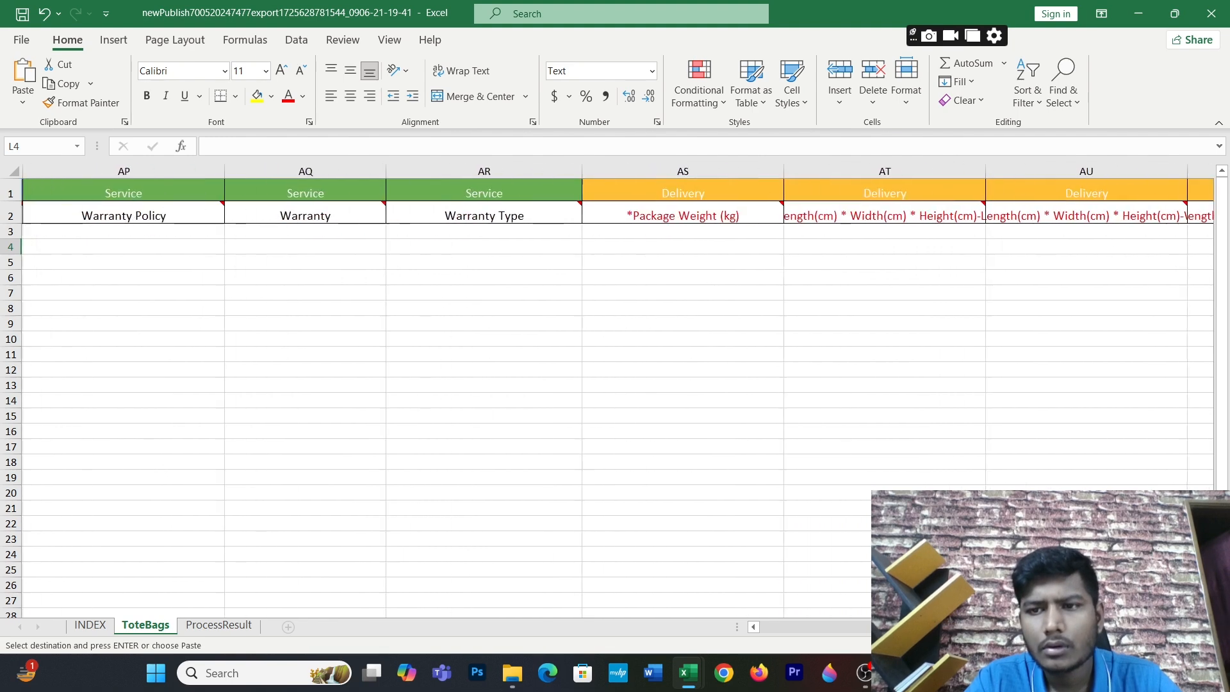
{"action": "scroll", "coordinate": [615, 384], "scroll_direction": "right", "scroll_amount": 6}
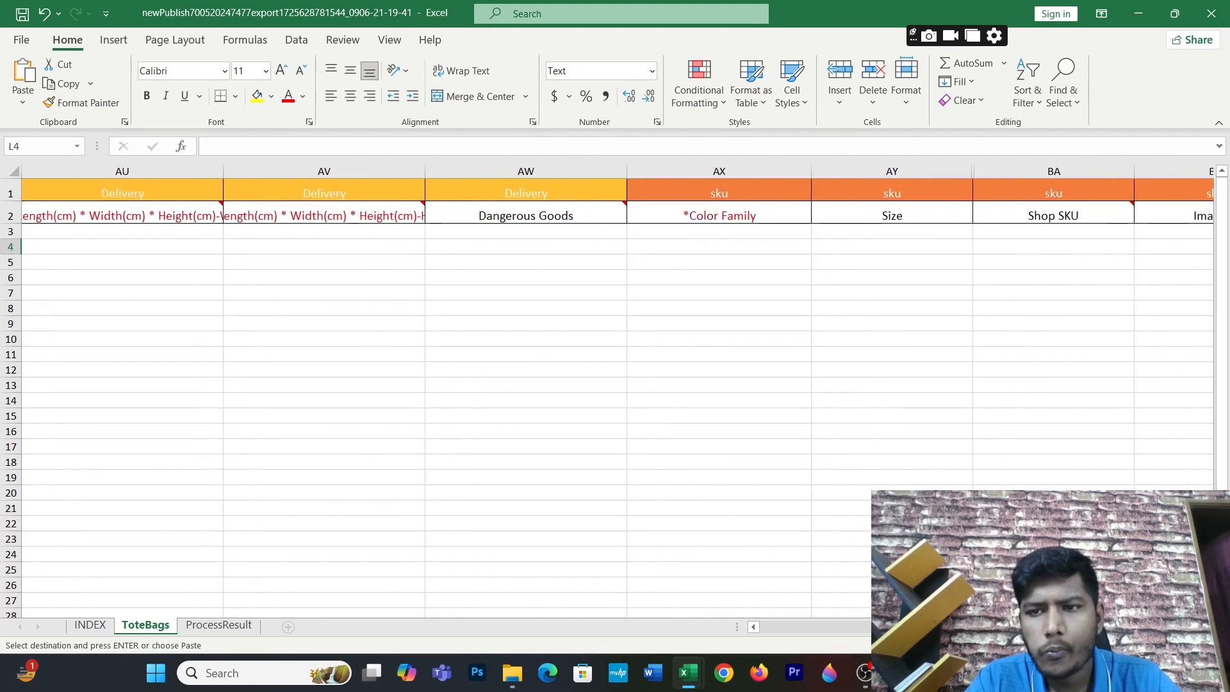
{"action": "scroll", "coordinate": [615, 384], "scroll_direction": "right", "scroll_amount": 1}
{"action": "scroll", "coordinate": [615, 385], "scroll_direction": "right", "scroll_amount": 10}
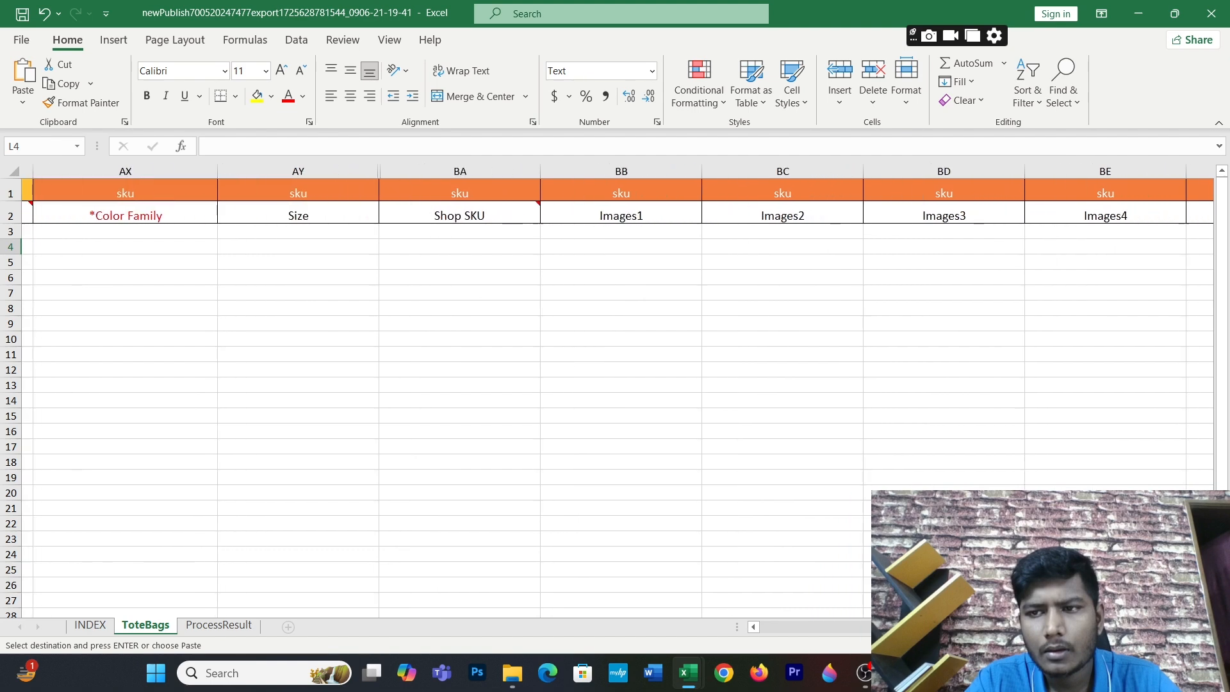
{"action": "scroll", "coordinate": [584, 250], "scroll_direction": "right", "scroll_amount": 1}
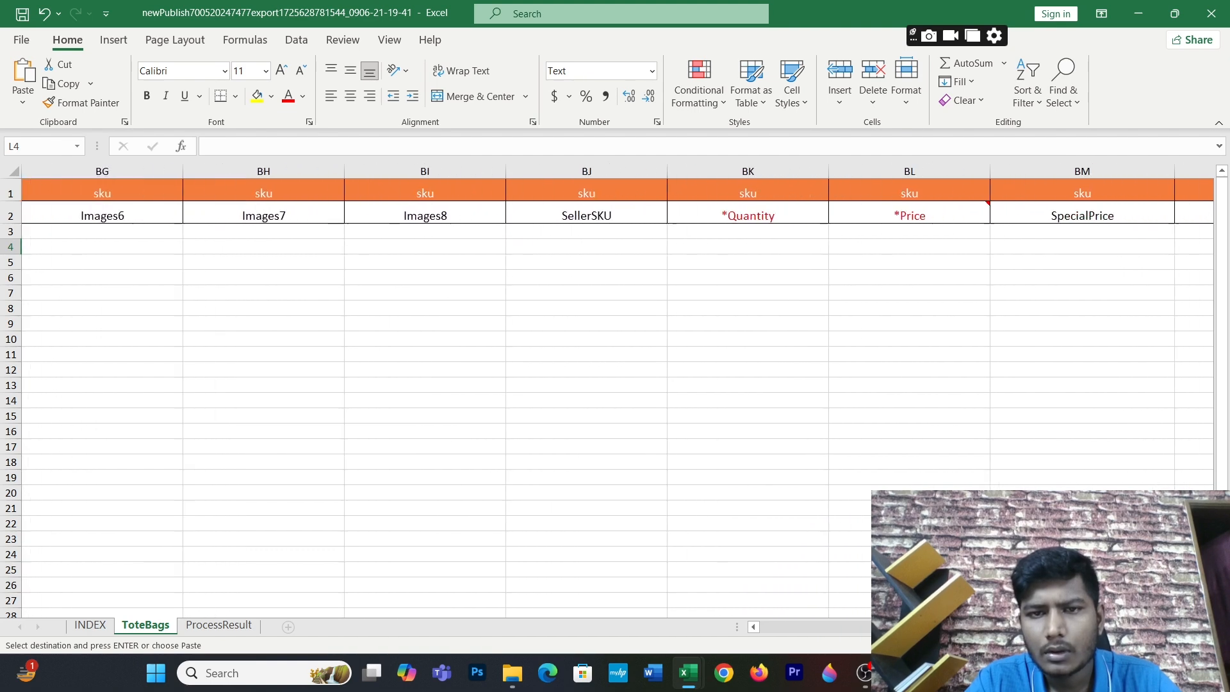
{"action": "left_click", "coordinate": [574, 235]}
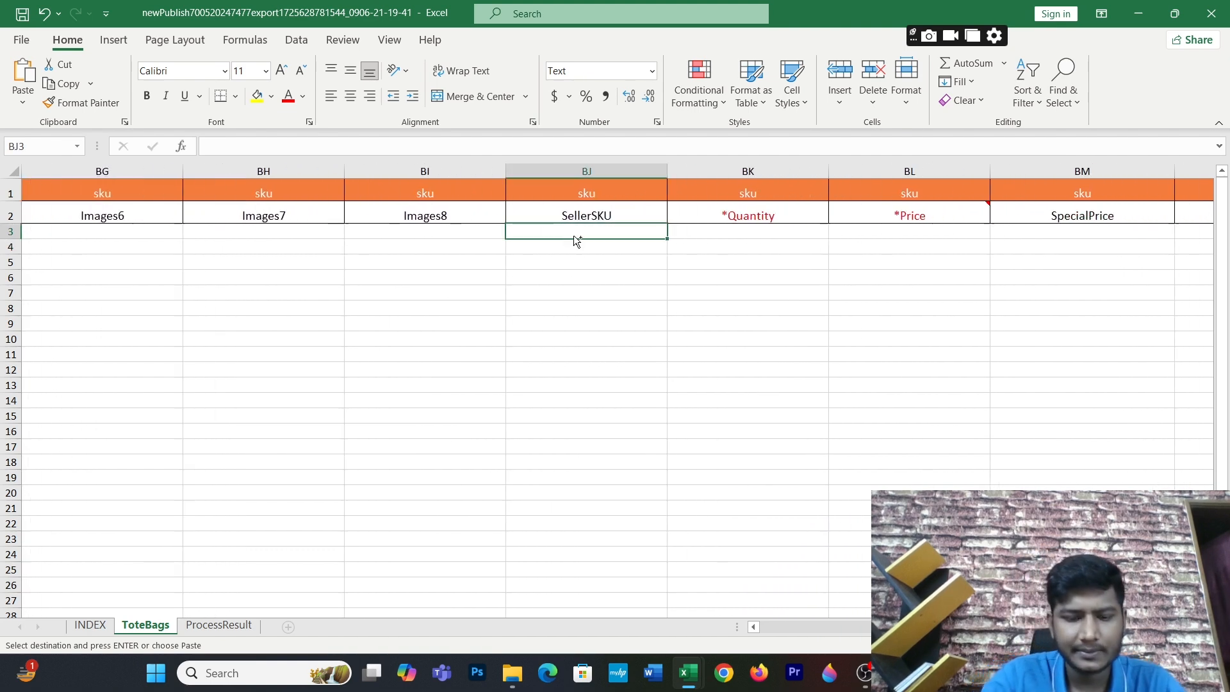
{"action": "key", "text": "ctrl+v"}
{"action": "left_click", "coordinate": [669, 312]}
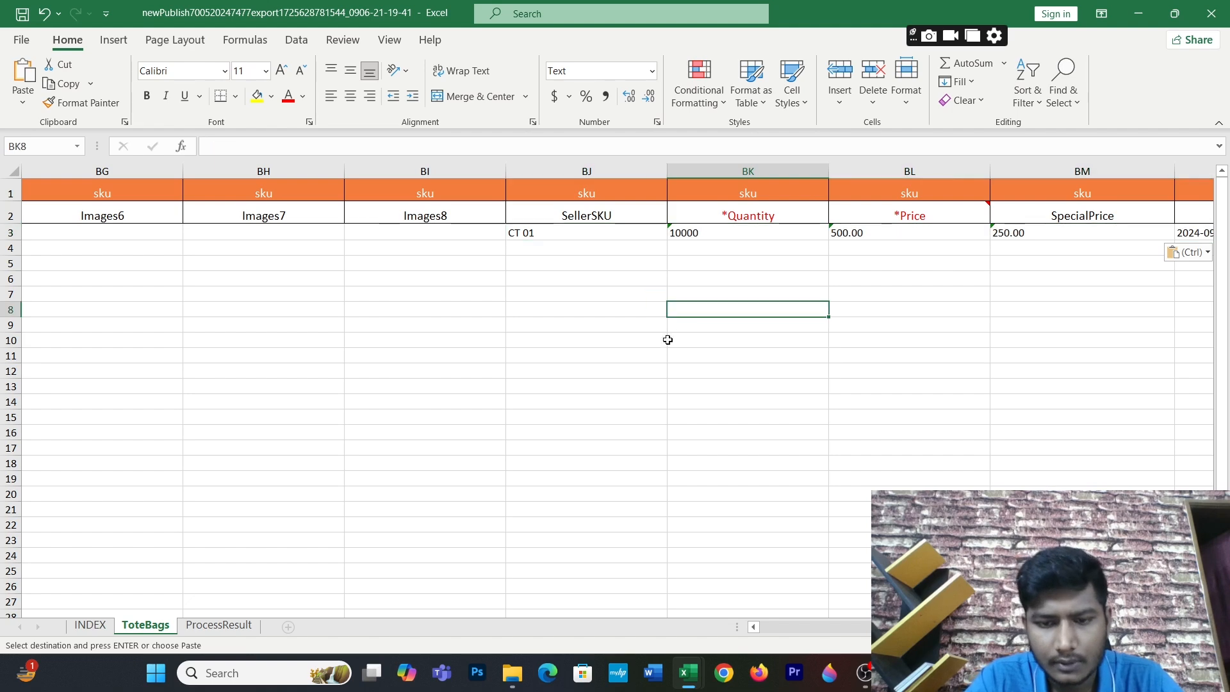
Step: Switch to the pricestock workbook and close it
{"action": "mouse_move", "coordinate": [688, 673]}
{"action": "left_click", "coordinate": [718, 546]}
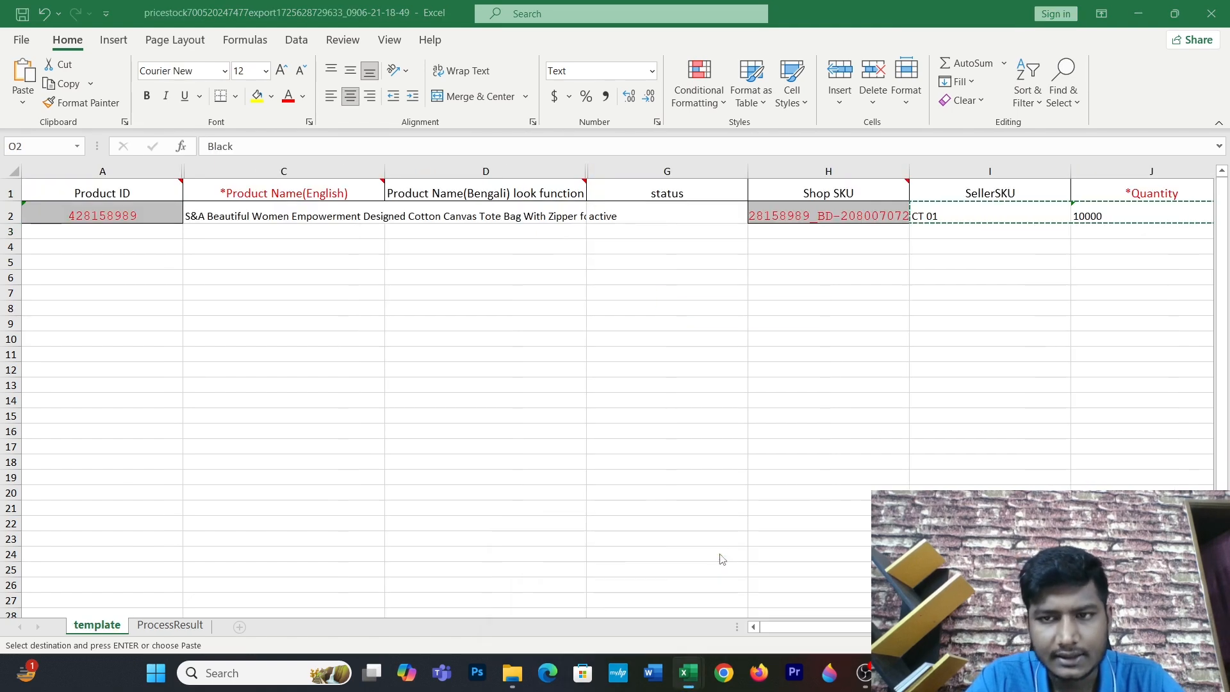
{"action": "left_click", "coordinate": [1205, 10]}
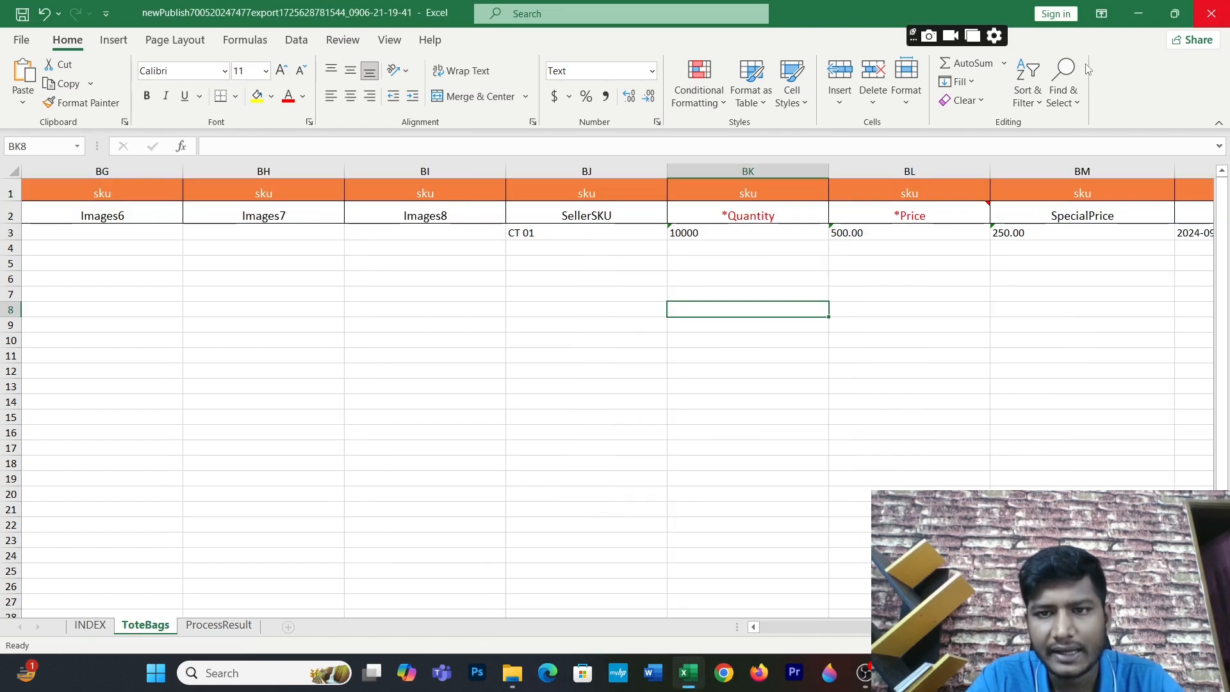
Step: Open the skuimg workbook from the S&A folder, check its Shop SKU, image and variation columns, and close it
{"action": "mouse_move", "coordinate": [513, 673]}
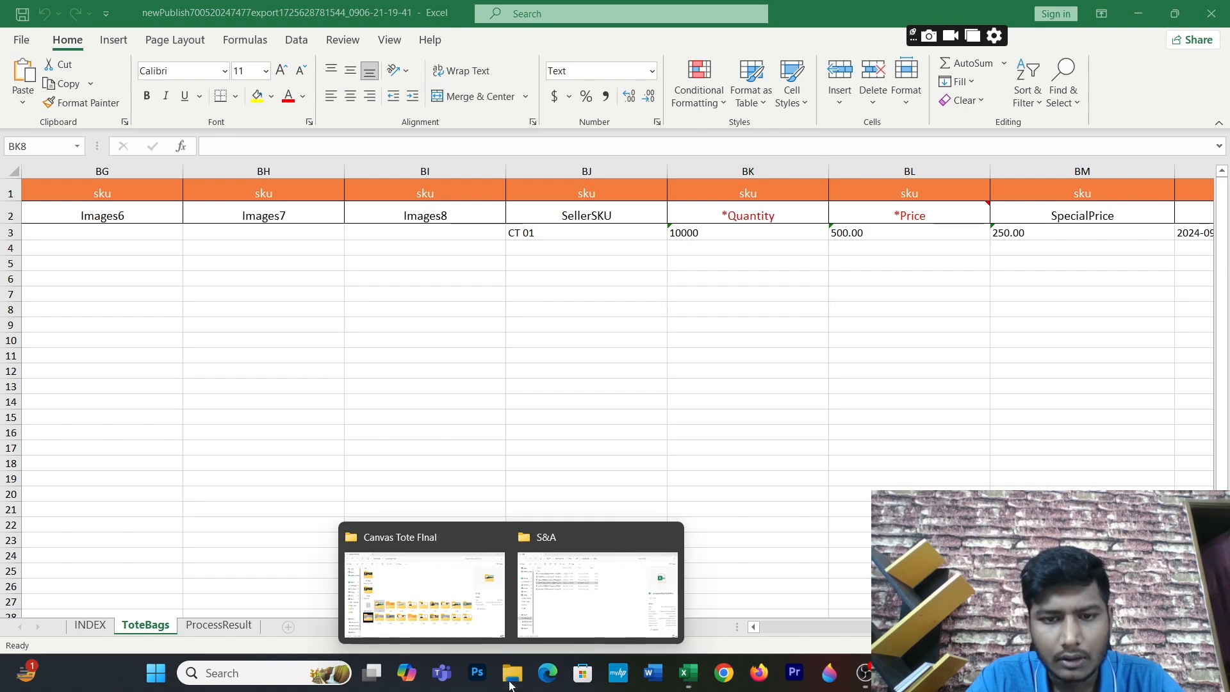
{"action": "left_click", "coordinate": [565, 593]}
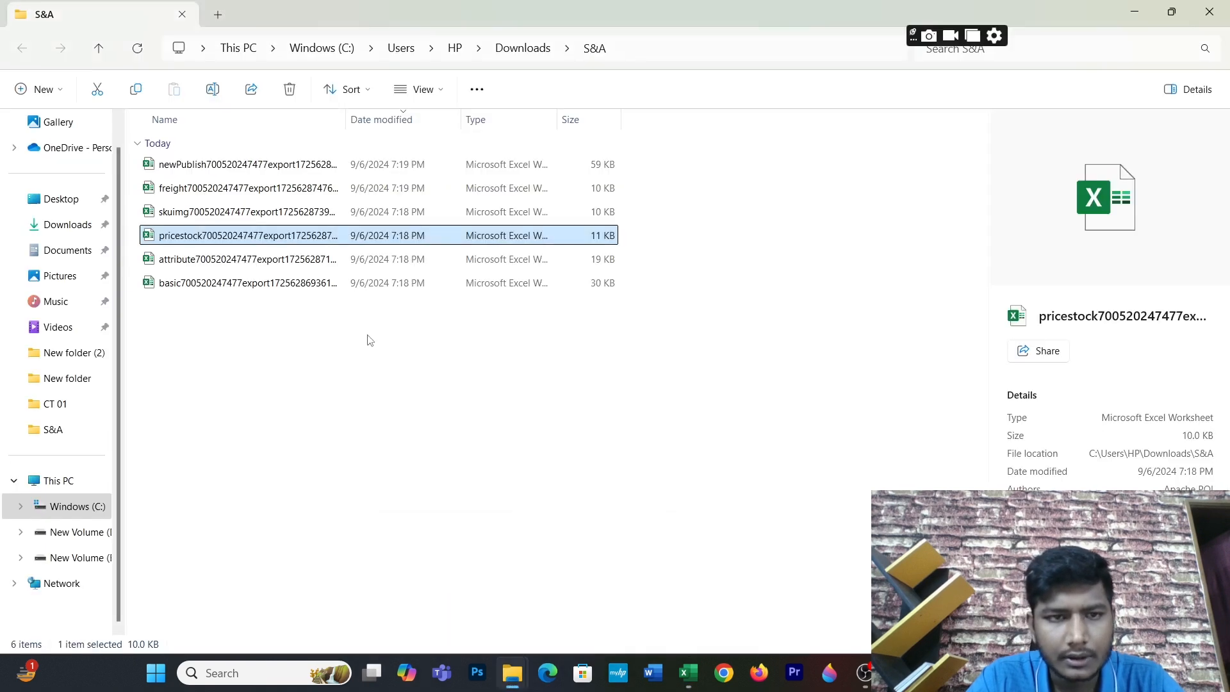
{"action": "double_click", "coordinate": [275, 211]}
{"action": "left_click", "coordinate": [367, 279]}
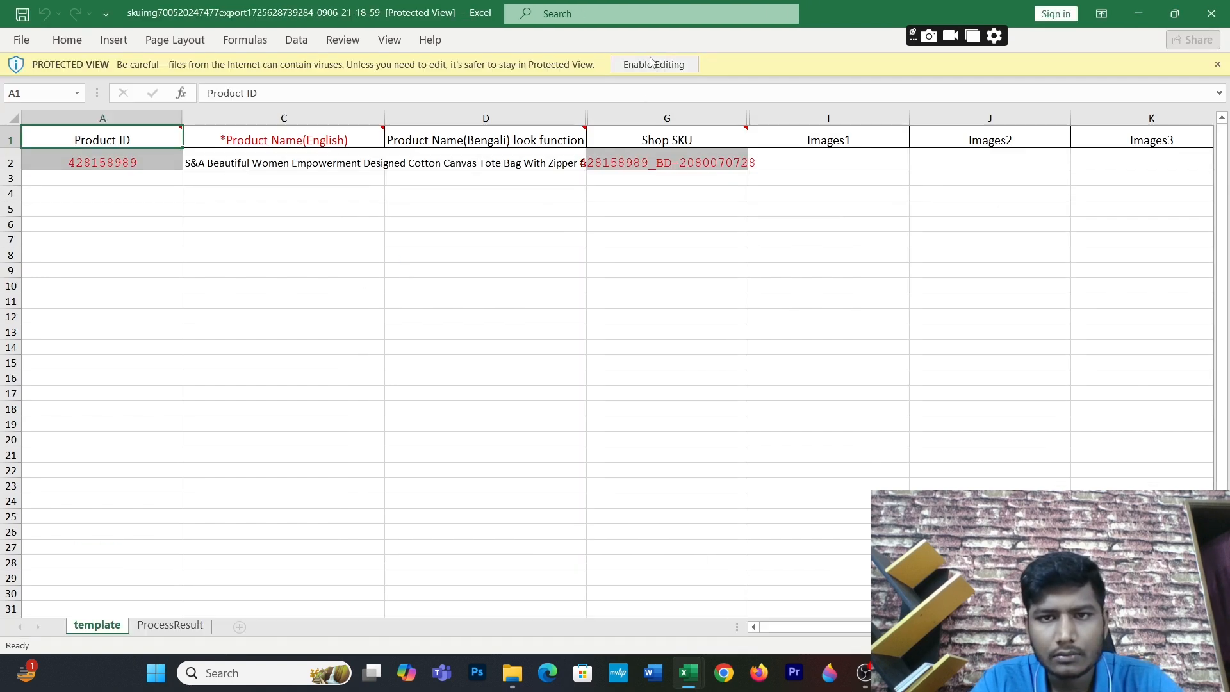
{"action": "left_click", "coordinate": [587, 233]}
{"action": "left_click", "coordinate": [642, 162]}
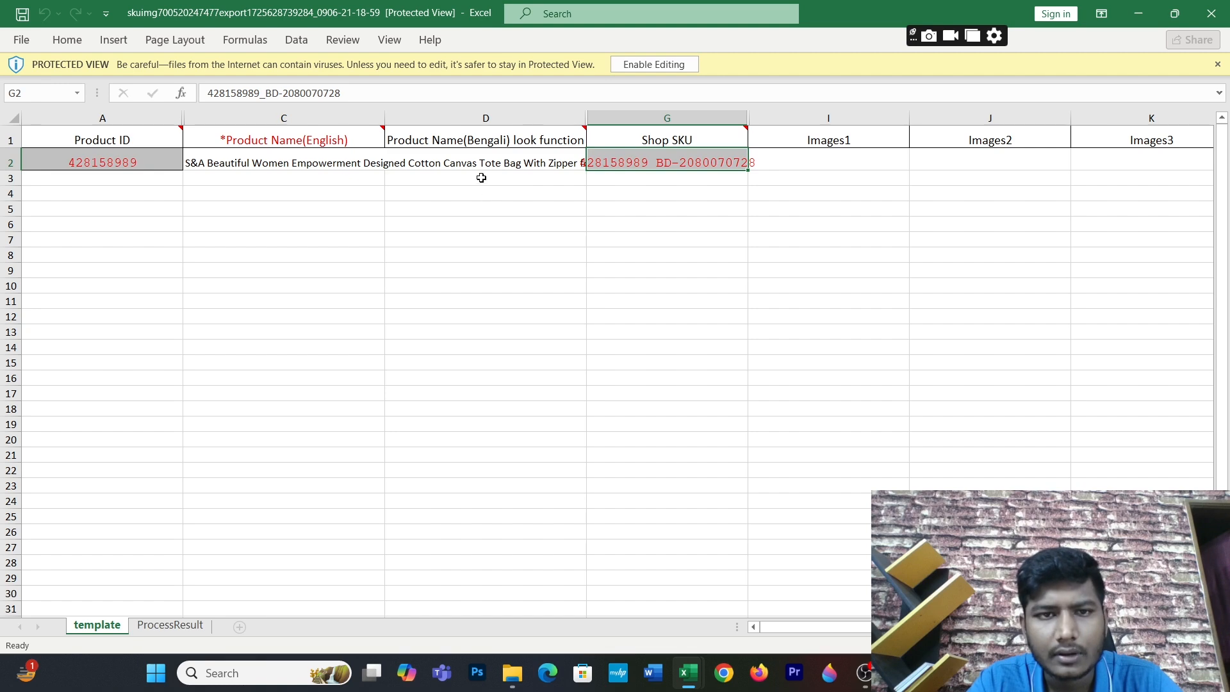
{"action": "scroll", "coordinate": [615, 359], "scroll_direction": "right", "scroll_amount": 6}
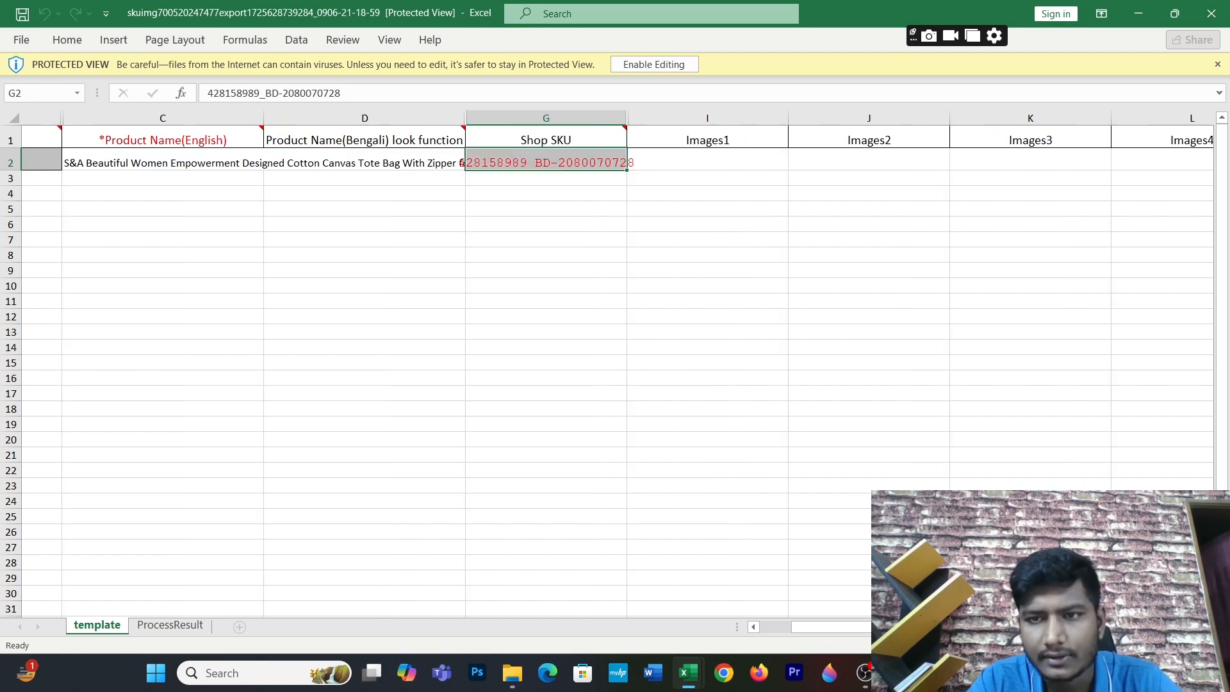
{"action": "scroll", "coordinate": [805, 437], "scroll_direction": "right", "scroll_amount": 1}
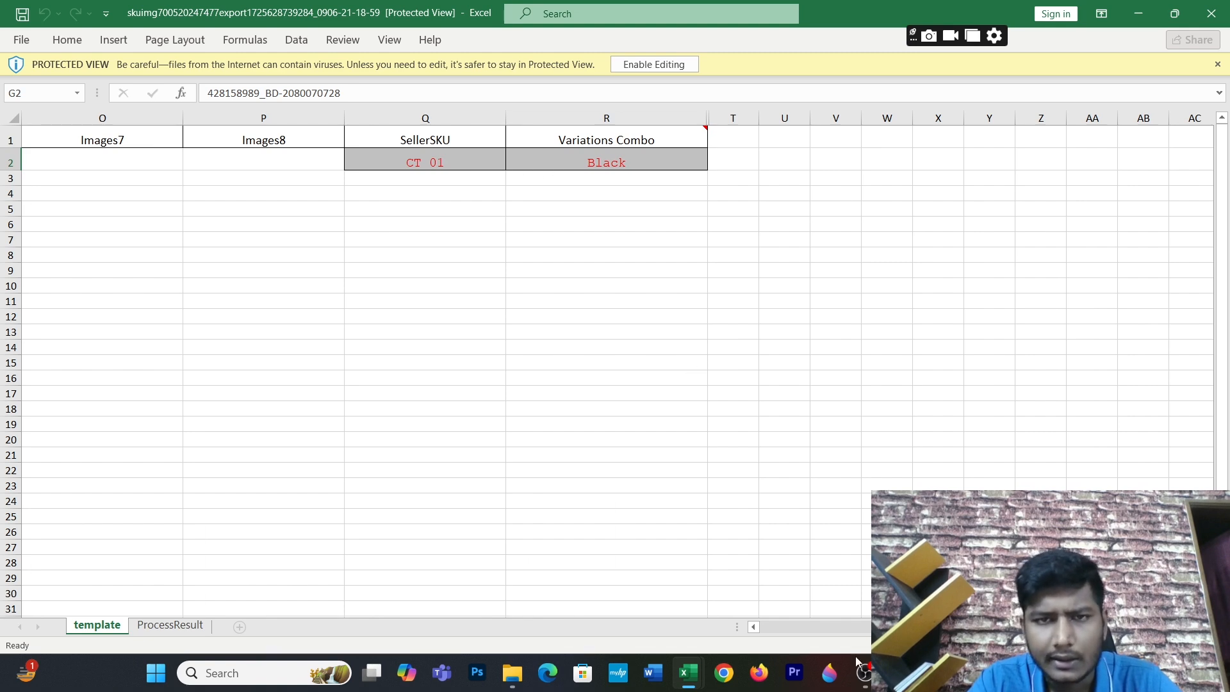
{"action": "left_click_drag", "start_coordinate": [858, 663], "coordinate": [679, 629]}
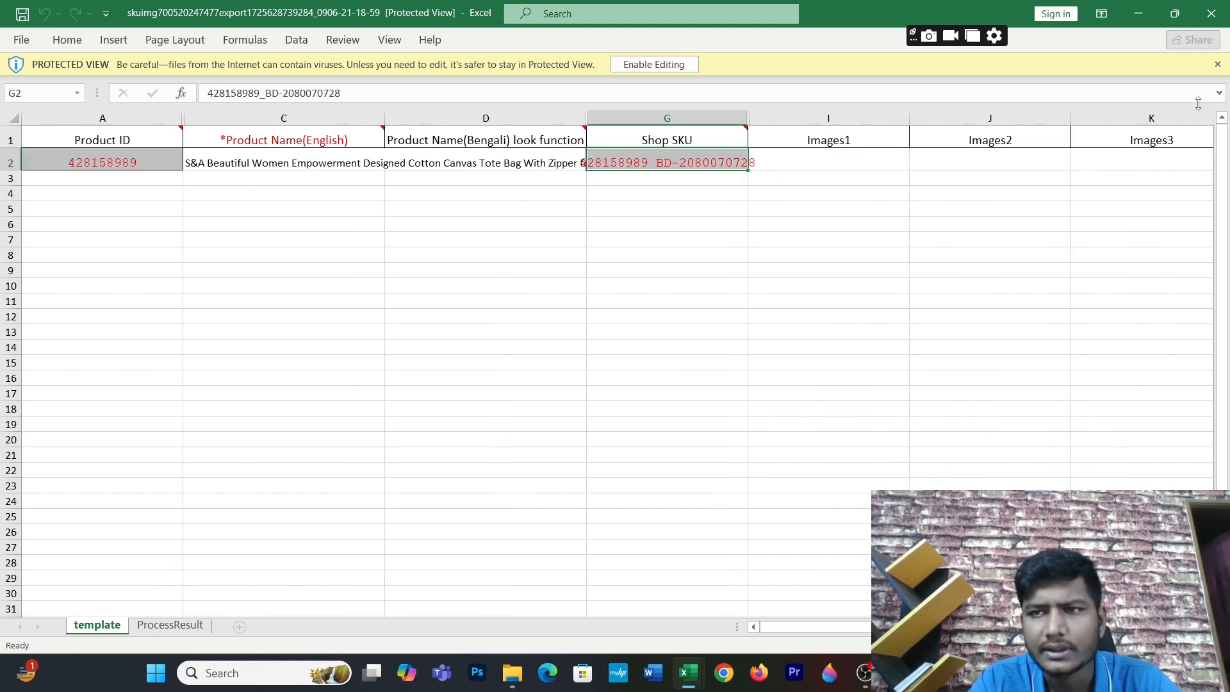
{"action": "left_click", "coordinate": [1210, 14]}
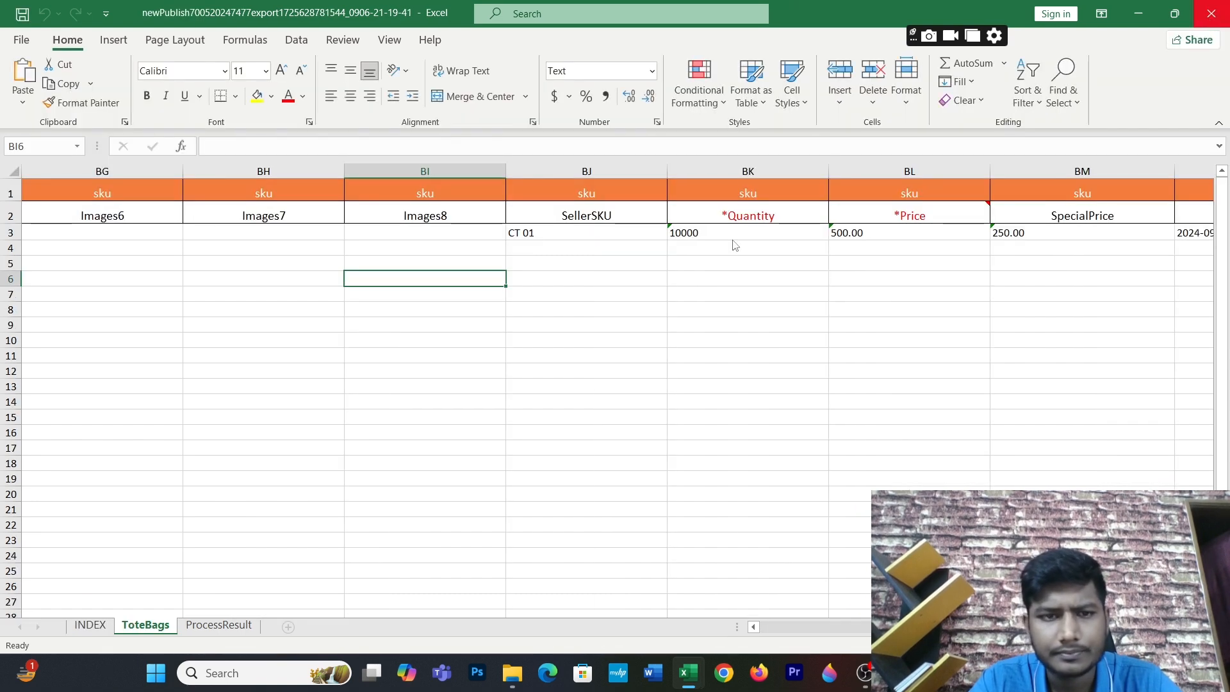
Step: Open the freight workbook from the S&A folder and copy its row 2 values from Package Weight through Dangerous Goods
{"action": "mouse_move", "coordinate": [513, 673]}
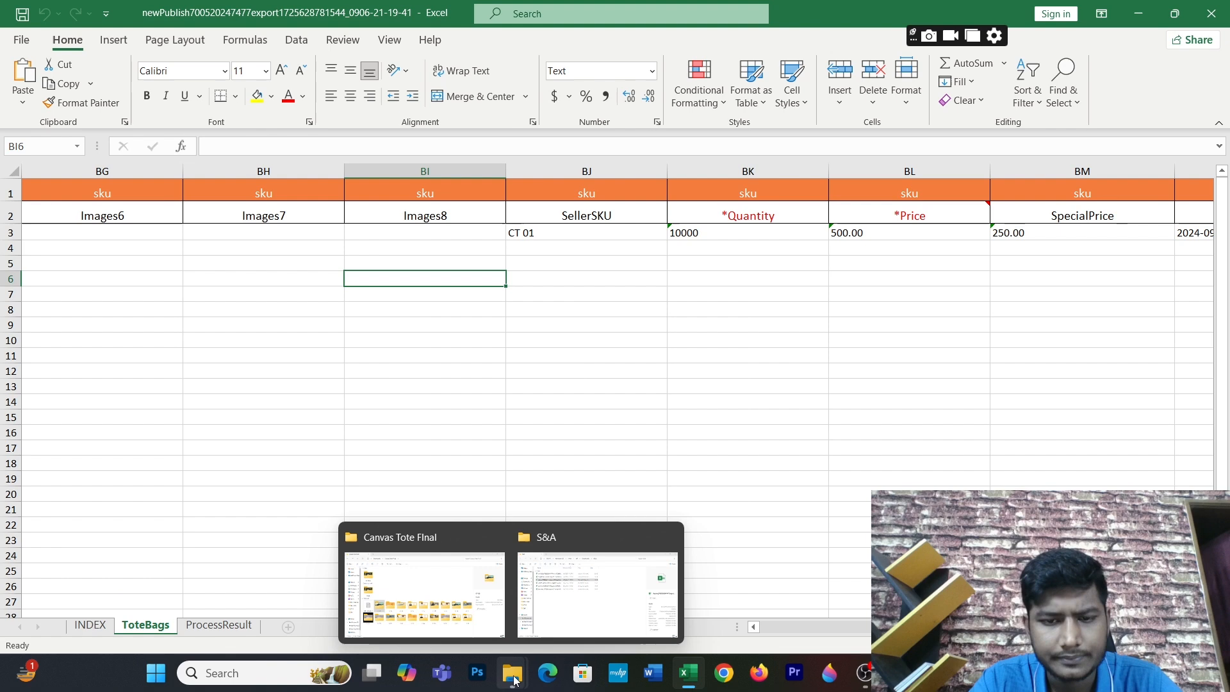
{"action": "left_click", "coordinate": [558, 585]}
{"action": "double_click", "coordinate": [238, 187]}
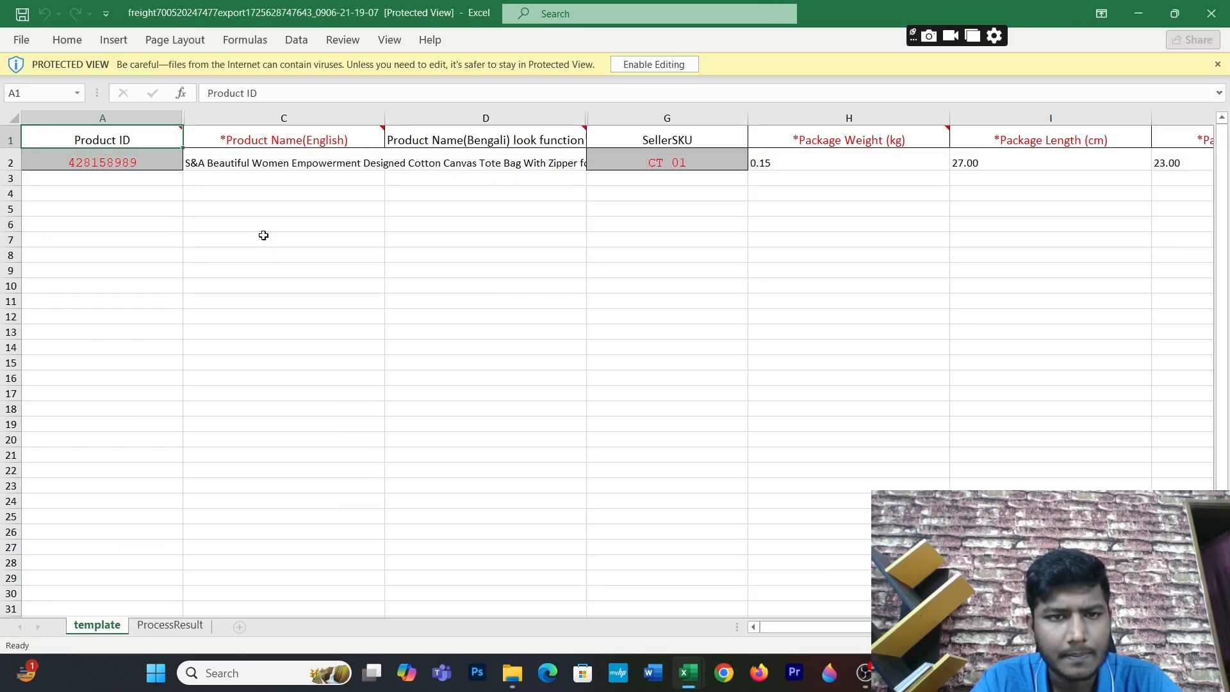
{"action": "left_click", "coordinate": [404, 256]}
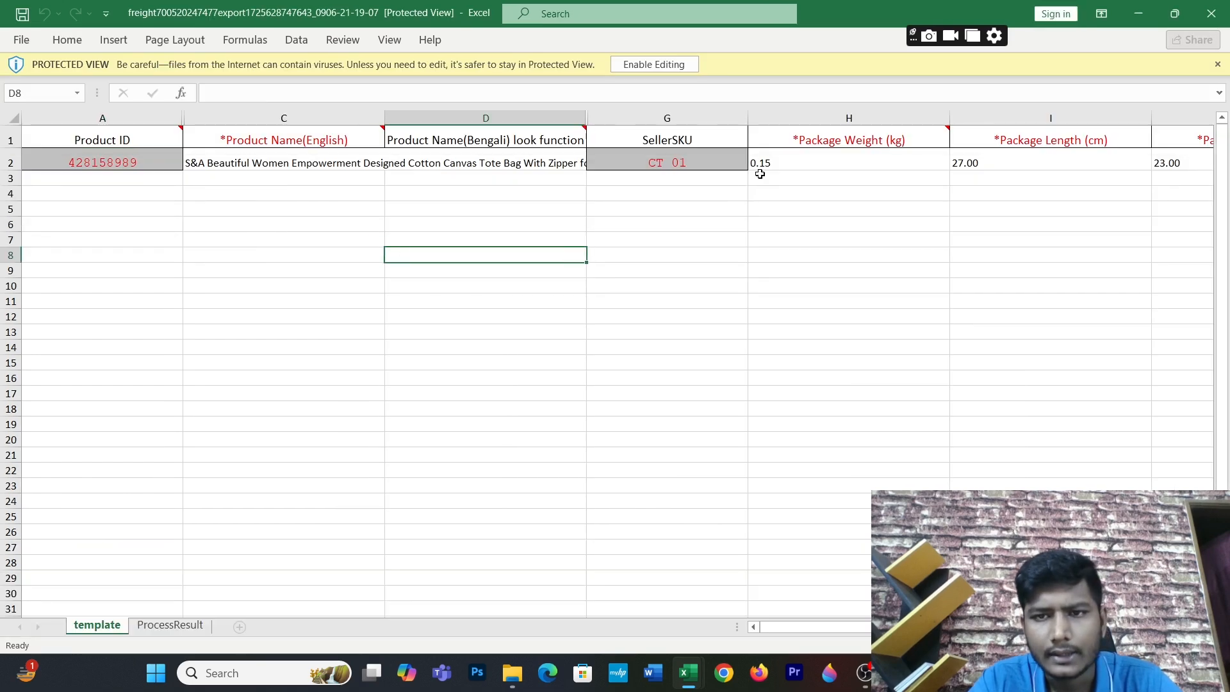
{"action": "left_click_drag", "start_coordinate": [774, 162], "coordinate": [1016, 157]}
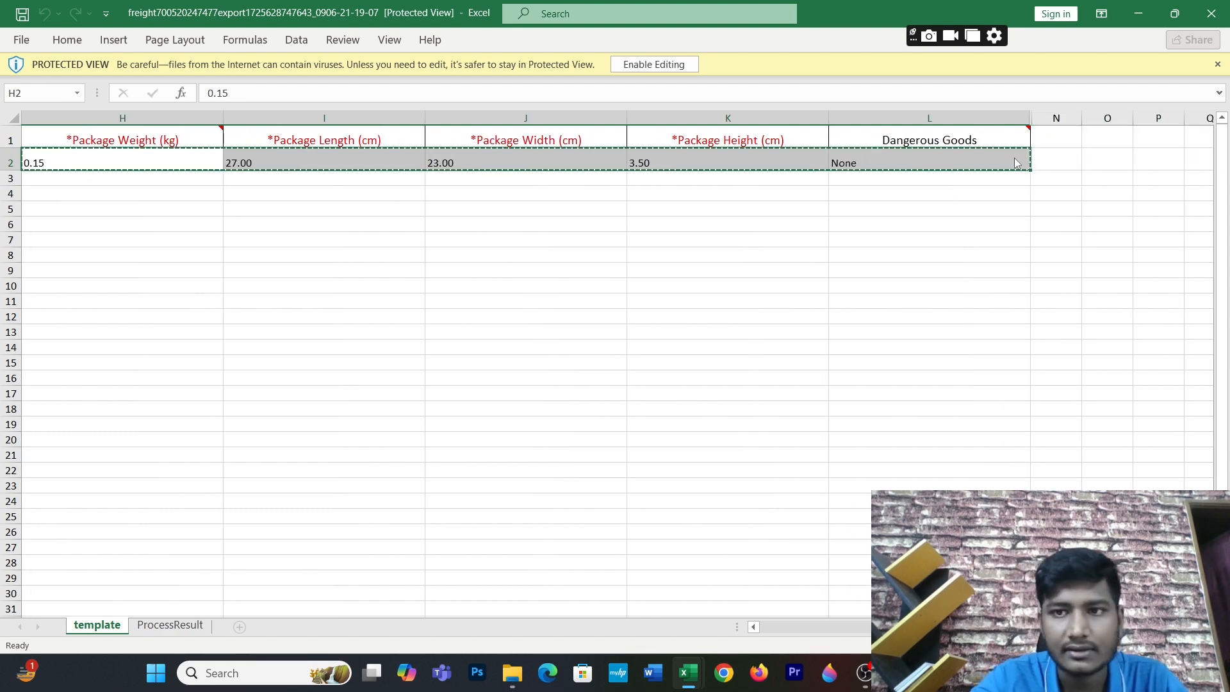
{"action": "key", "text": "ctrl+c"}
Step: Switch to the newPublish workbook and paste the copied freight values into the ToteBags sheet, starting at Package Weight cell AS3
{"action": "mouse_move", "coordinate": [677, 675]}
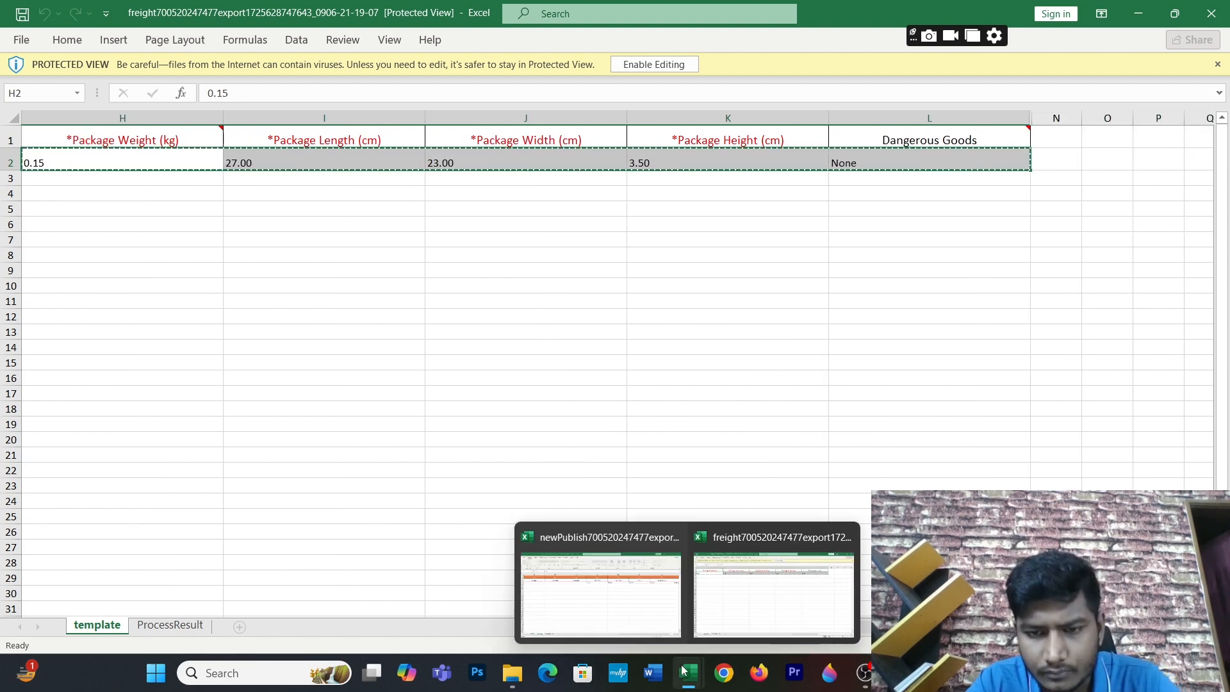
{"action": "left_click", "coordinate": [615, 625]}
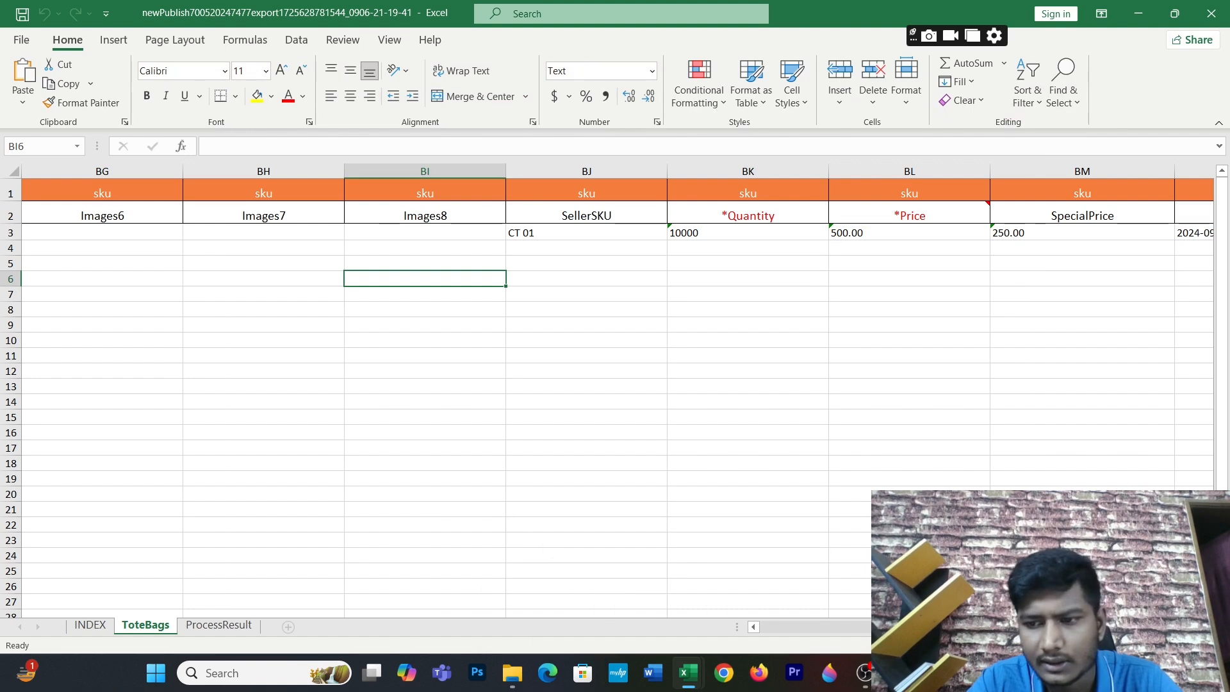
{"action": "scroll", "coordinate": [615, 397], "scroll_direction": "right", "scroll_amount": 5}
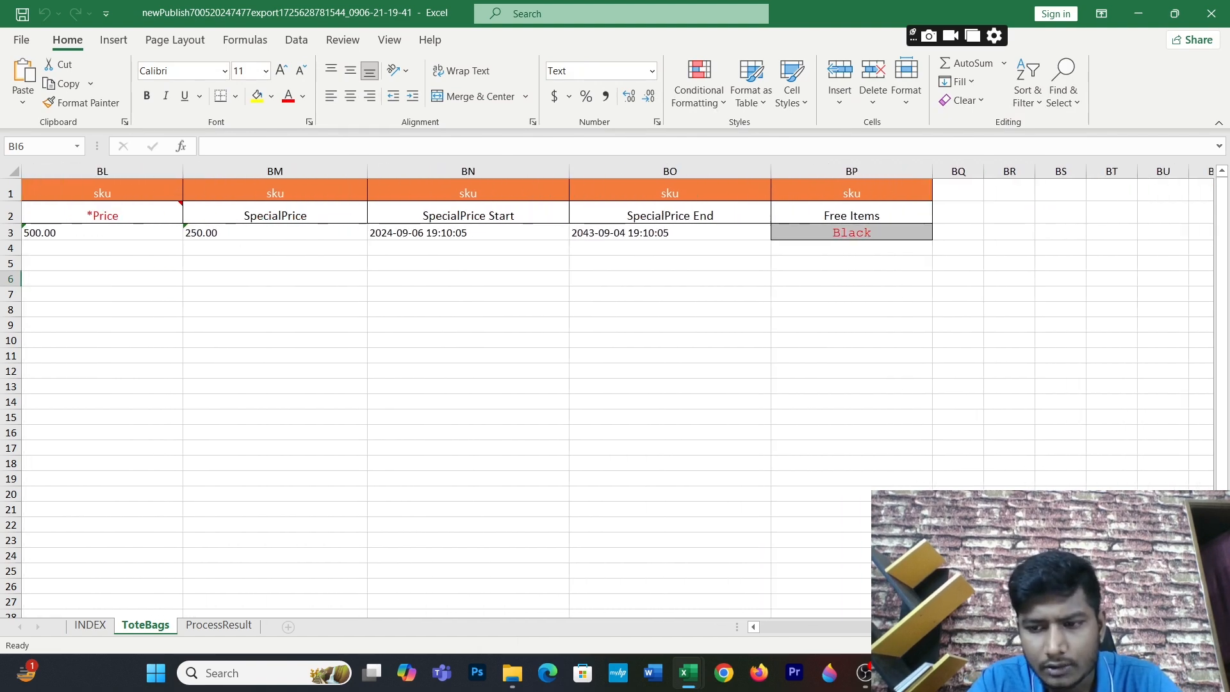
{"action": "scroll", "coordinate": [615, 397], "scroll_direction": "left", "scroll_amount": 7}
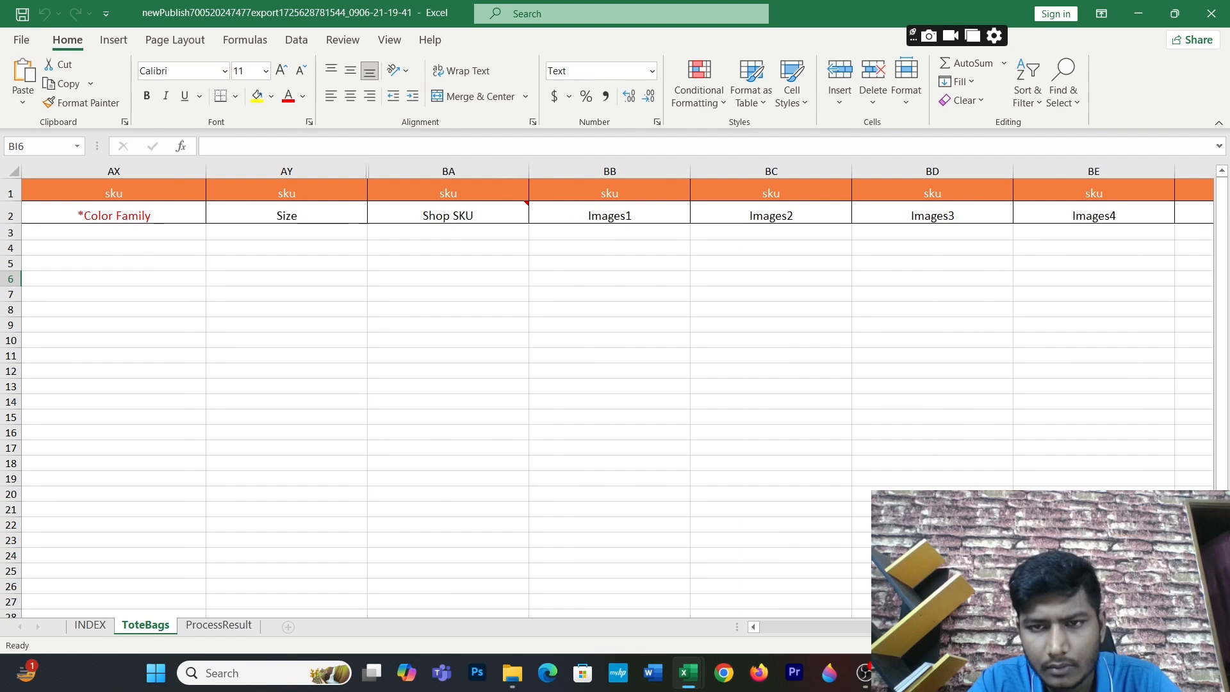
{"action": "scroll", "coordinate": [615, 397], "scroll_direction": "left", "scroll_amount": 5}
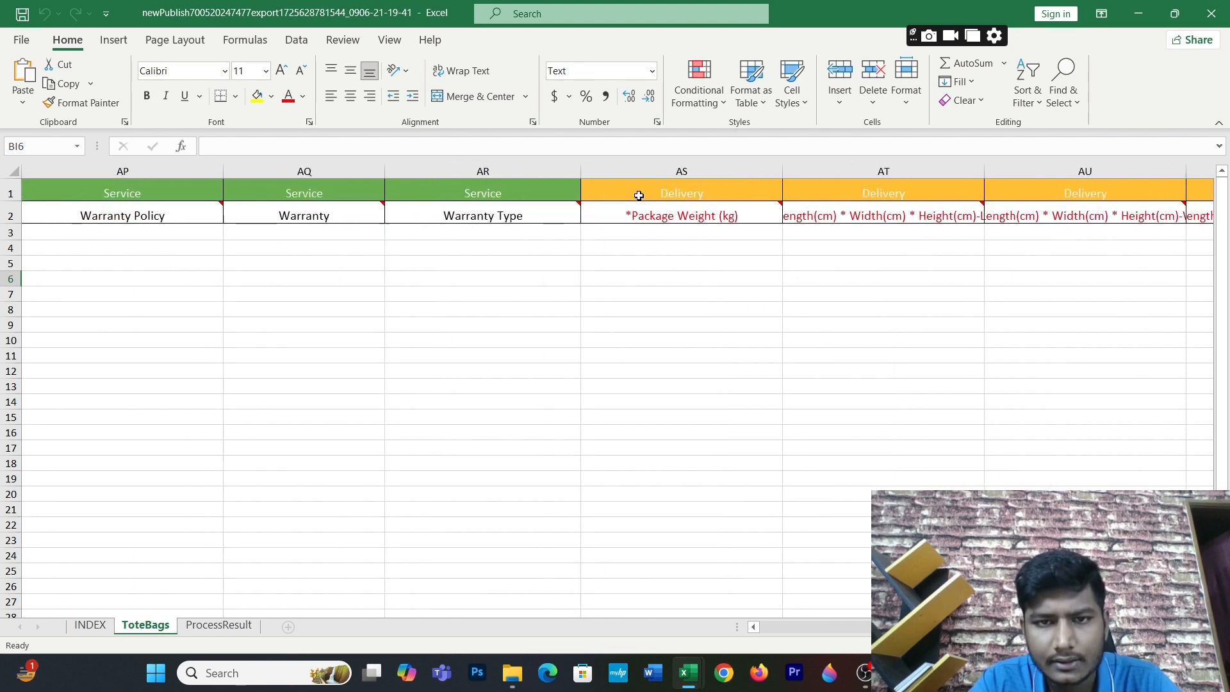
{"action": "left_click", "coordinate": [607, 232]}
{"action": "key", "text": "ctrl+v"}
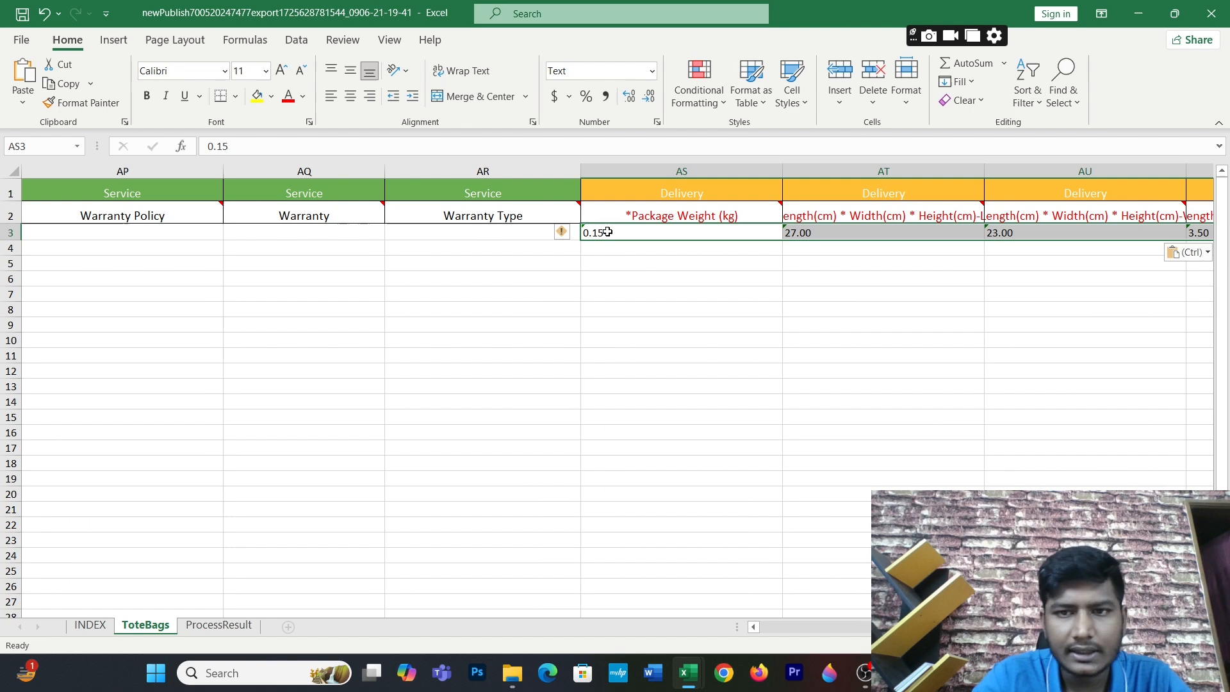
{"action": "left_click", "coordinate": [732, 278]}
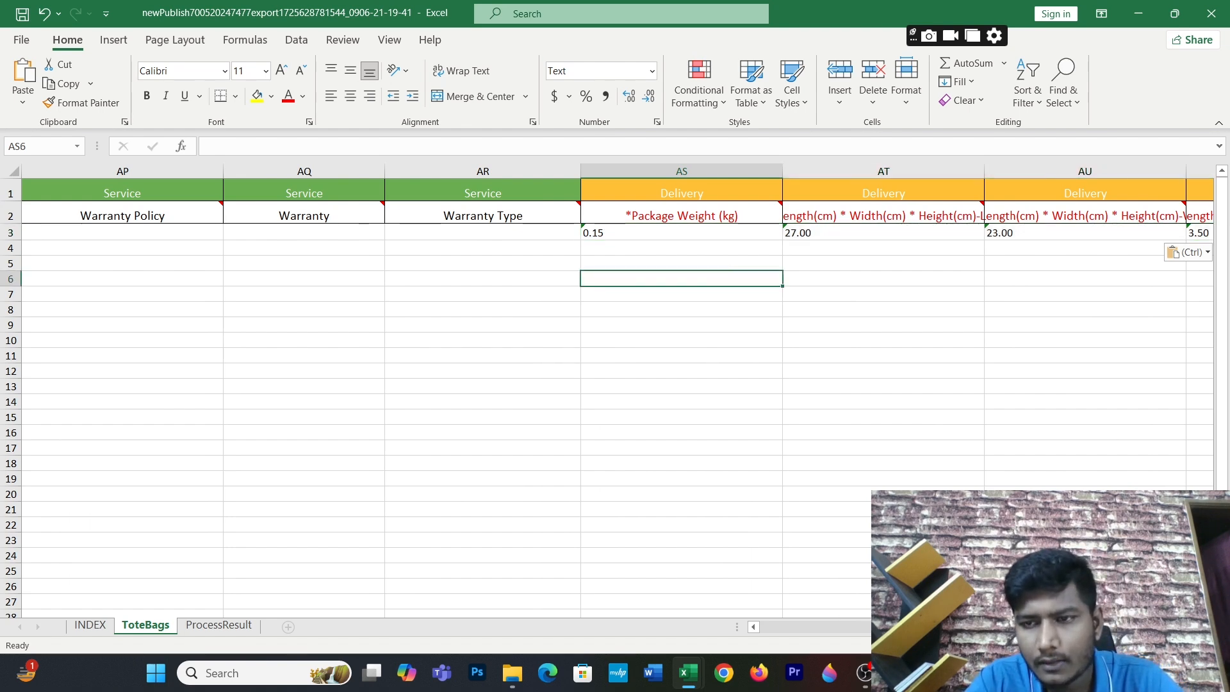
Step: Set the Color Family in cell AX3 to Black
{"action": "scroll", "coordinate": [615, 384], "scroll_direction": "right", "scroll_amount": 6}
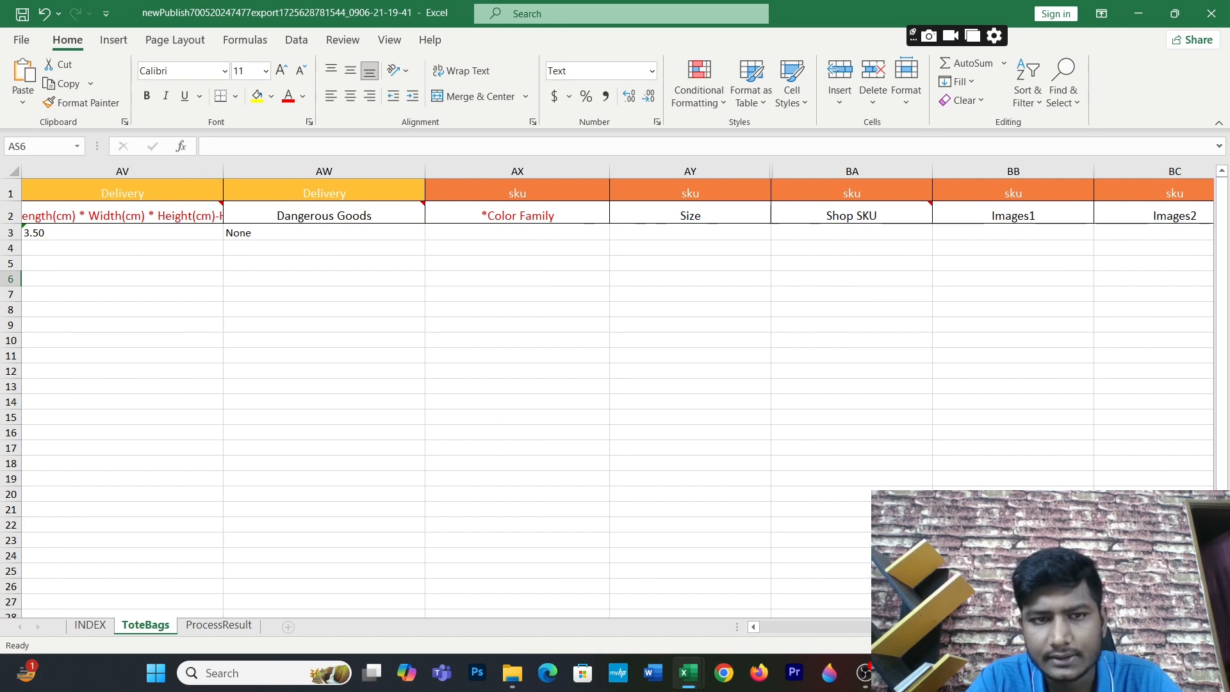
{"action": "scroll", "coordinate": [654, 362], "scroll_direction": "right", "scroll_amount": 1}
{"action": "left_click", "coordinate": [325, 232]}
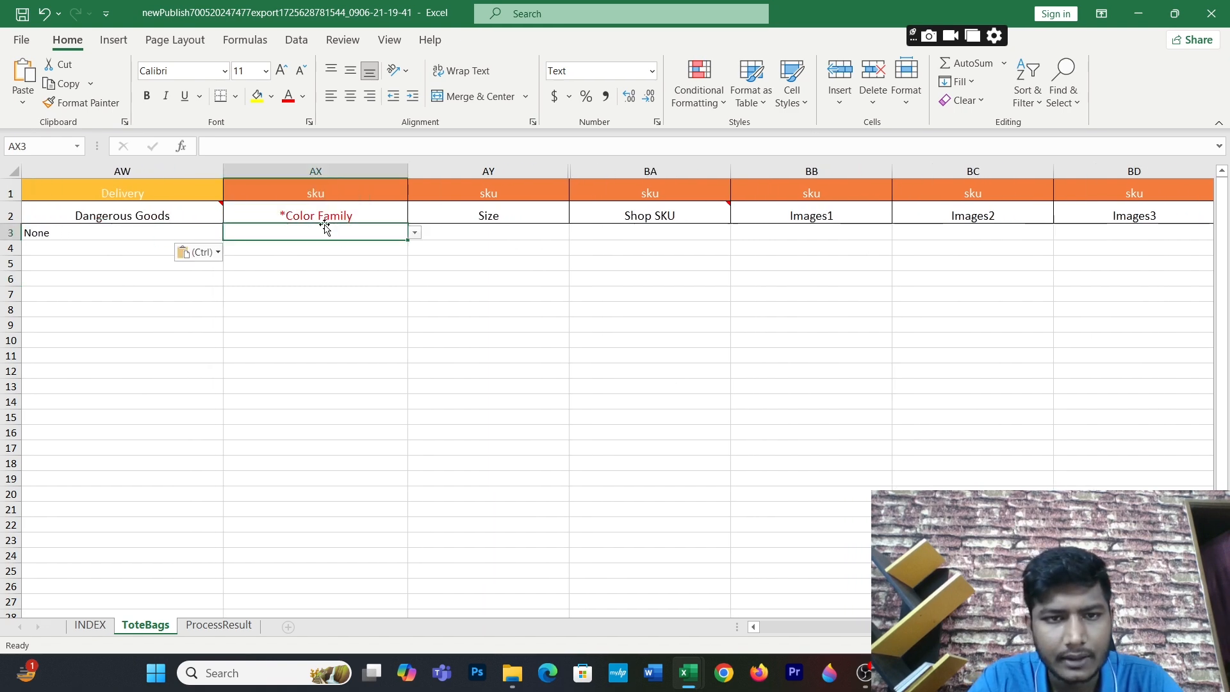
{"action": "left_click", "coordinate": [416, 233]}
{"action": "left_click", "coordinate": [366, 246]}
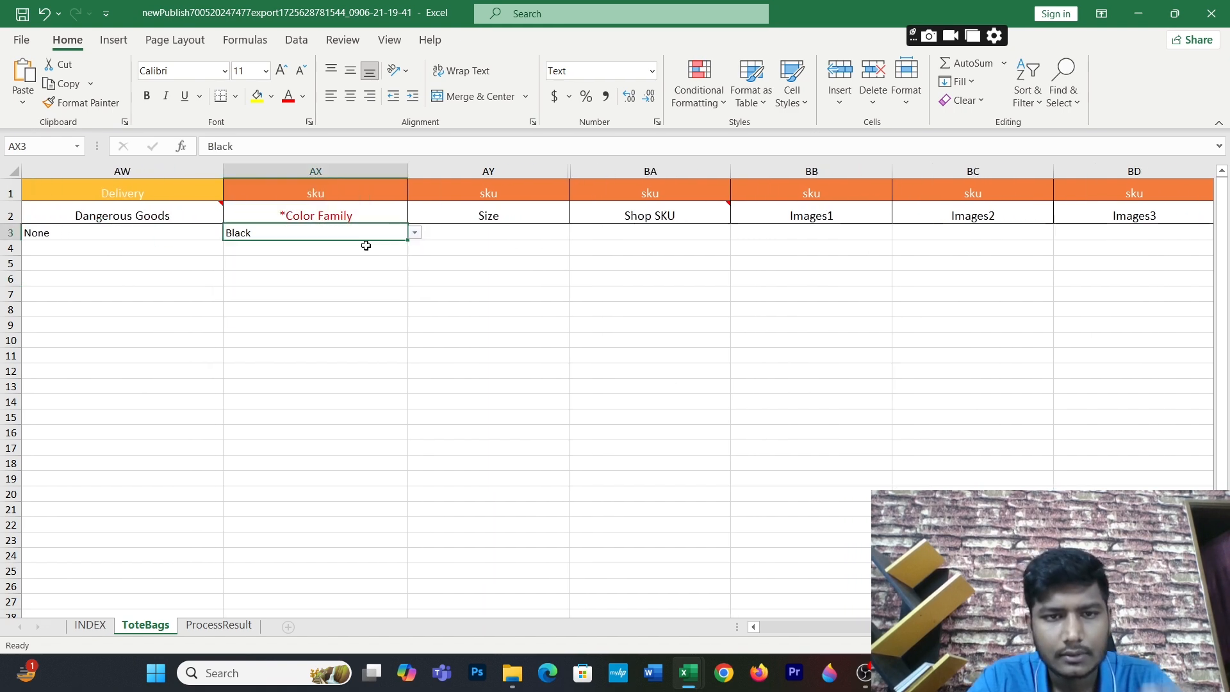
{"action": "left_click", "coordinate": [373, 264]}
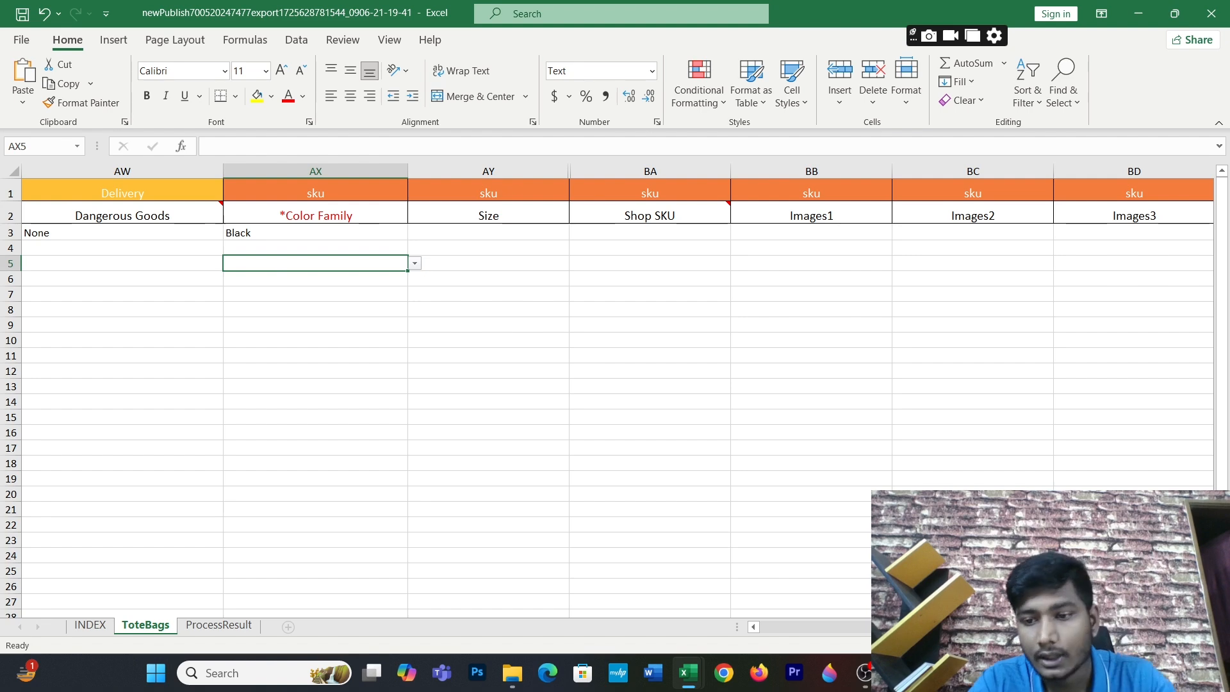
Step: Extend the Group No series in column A to 20 in cell A22
{"action": "scroll", "coordinate": [615, 385], "scroll_direction": "left", "scroll_amount": 6}
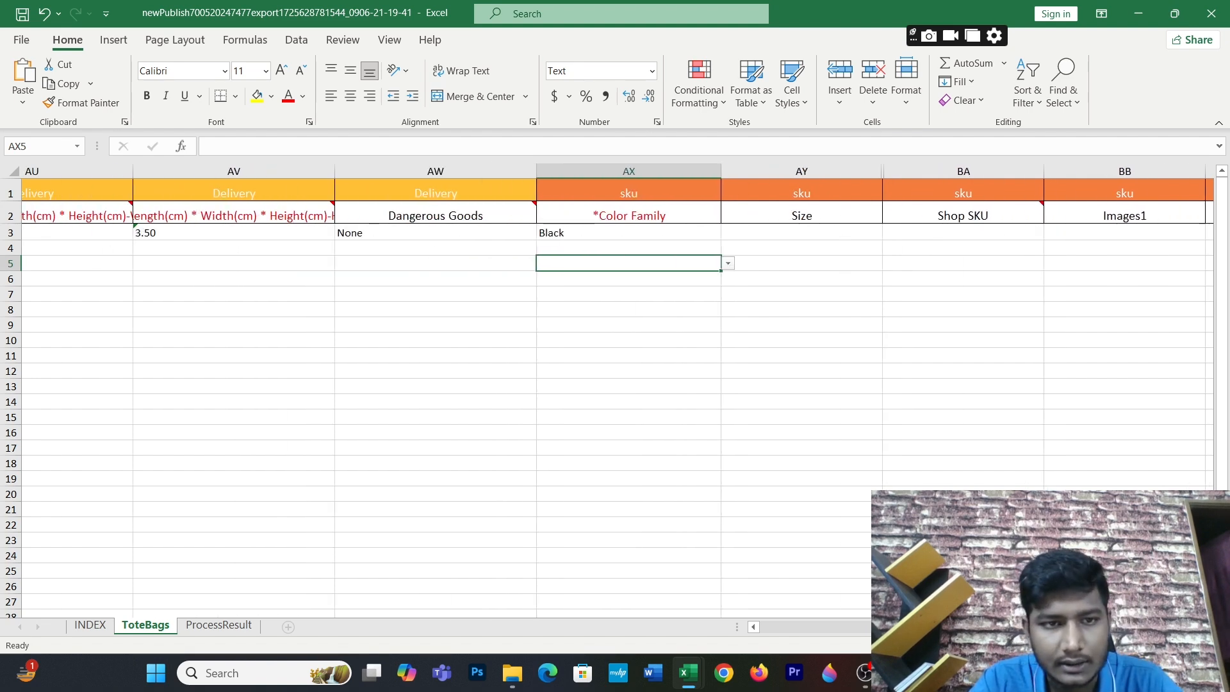
{"action": "scroll", "coordinate": [837, 634], "scroll_direction": "left", "scroll_amount": 10}
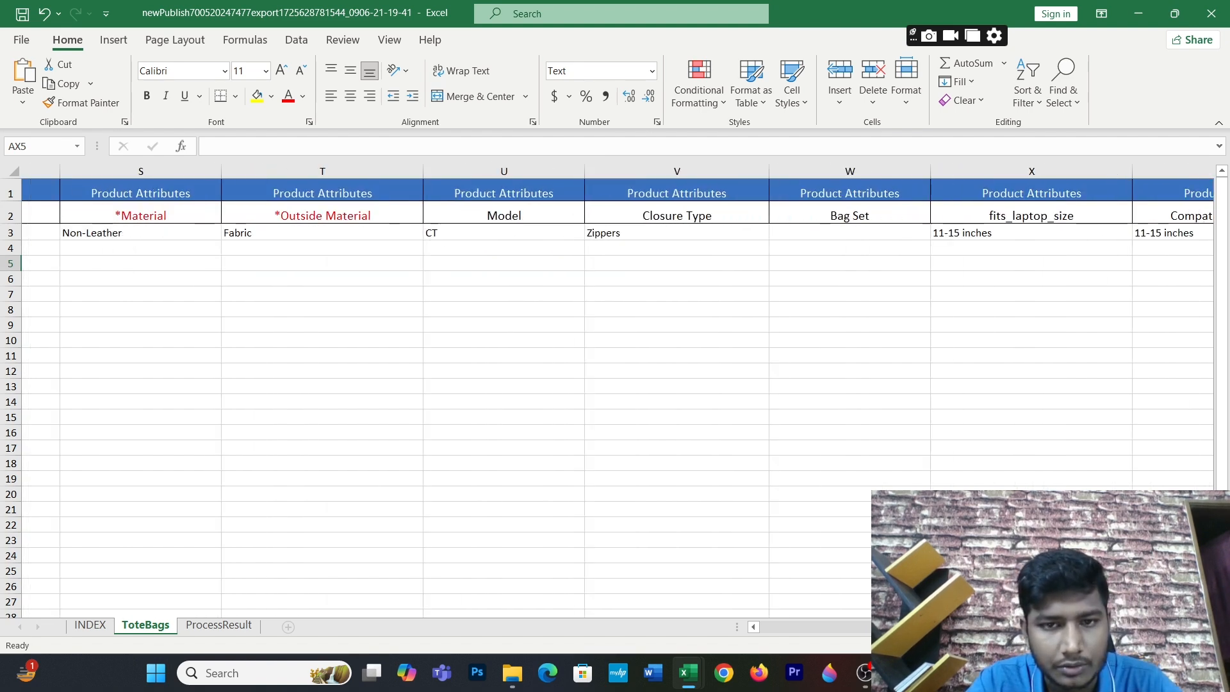
{"action": "left_click_drag", "start_coordinate": [836, 636], "coordinate": [758, 632]}
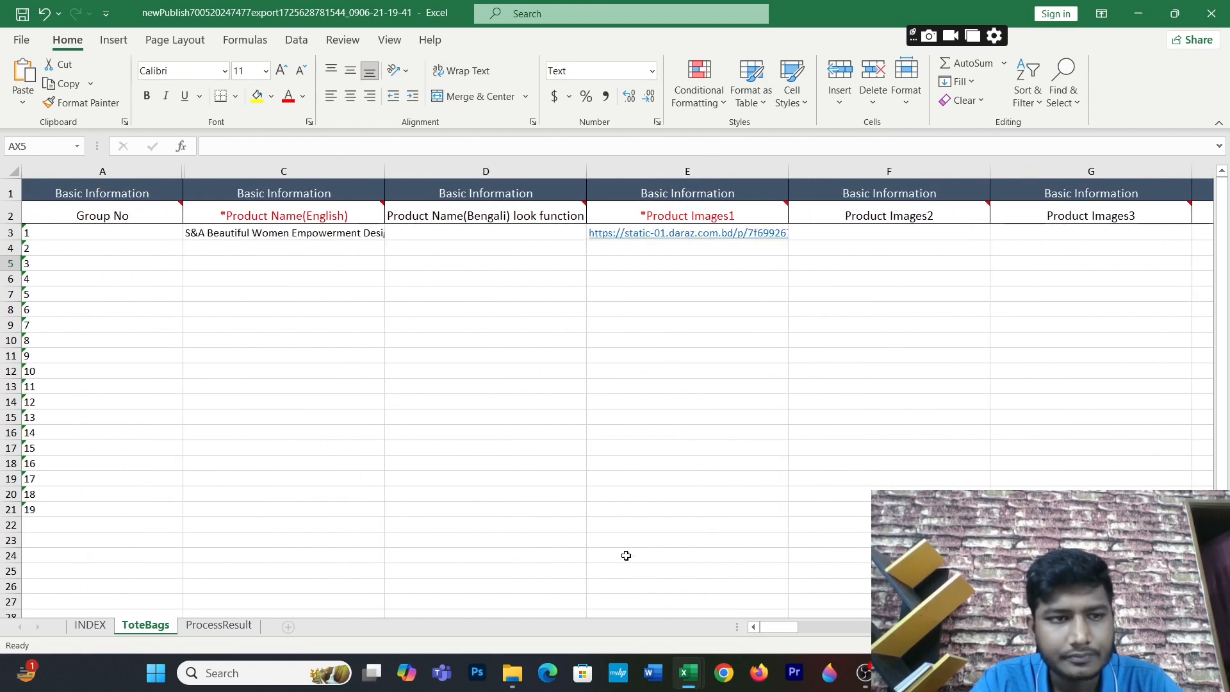
{"action": "left_click", "coordinate": [67, 493]}
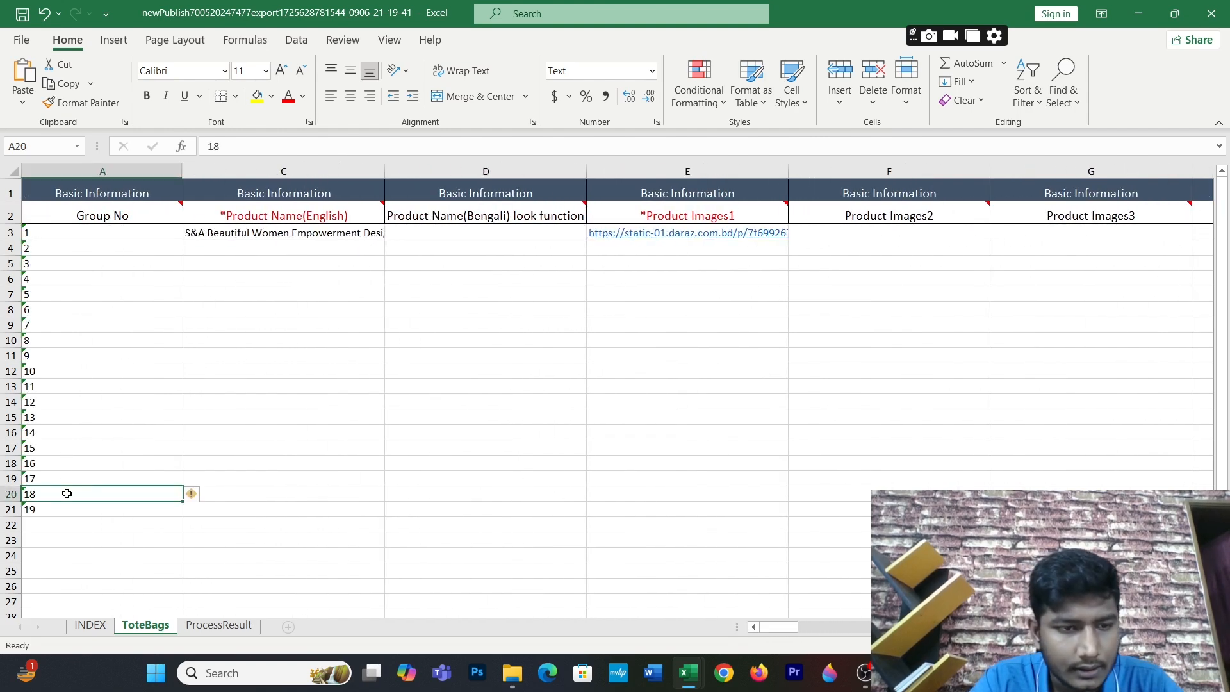
{"action": "left_click_drag", "start_coordinate": [67, 501], "coordinate": [66, 504]}
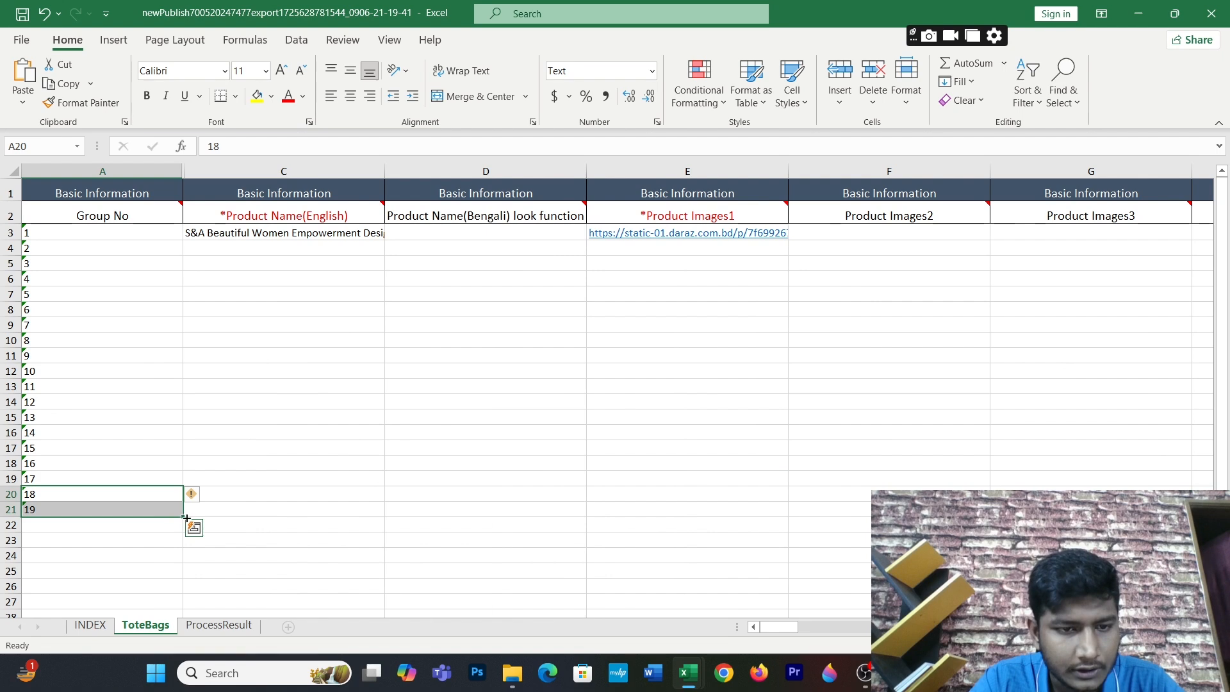
{"action": "left_click_drag", "start_coordinate": [184, 518], "coordinate": [170, 535]}
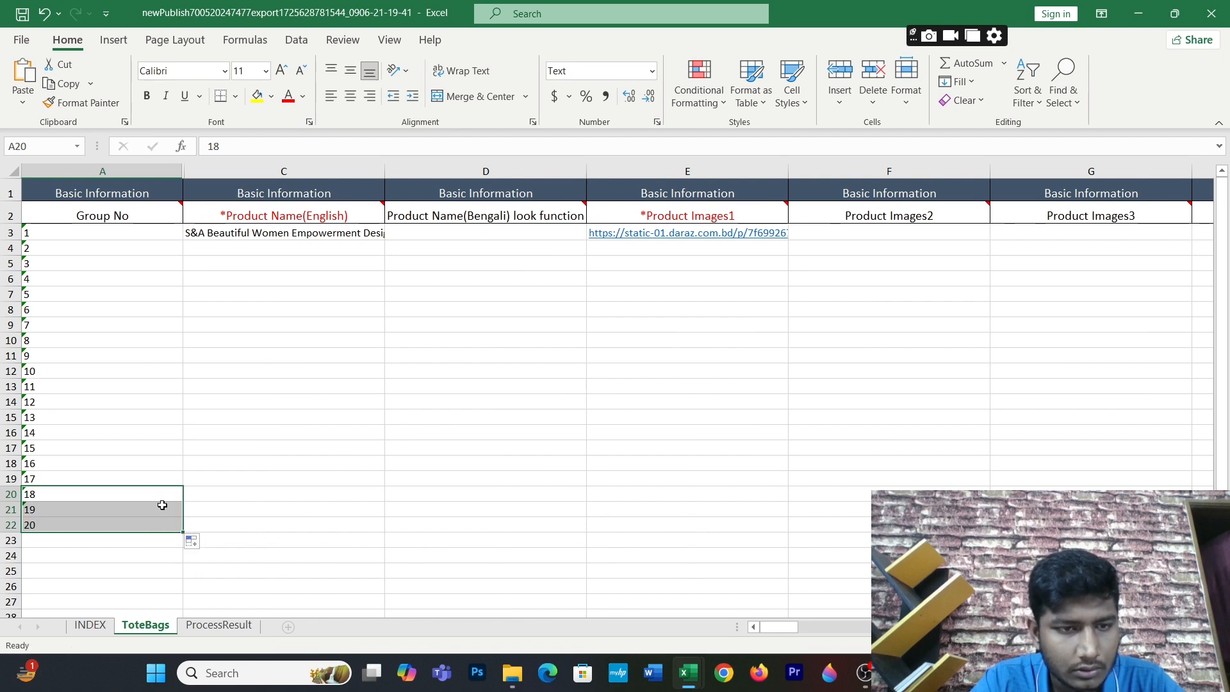
{"action": "left_click", "coordinate": [166, 459]}
{"action": "left_click", "coordinate": [480, 423]}
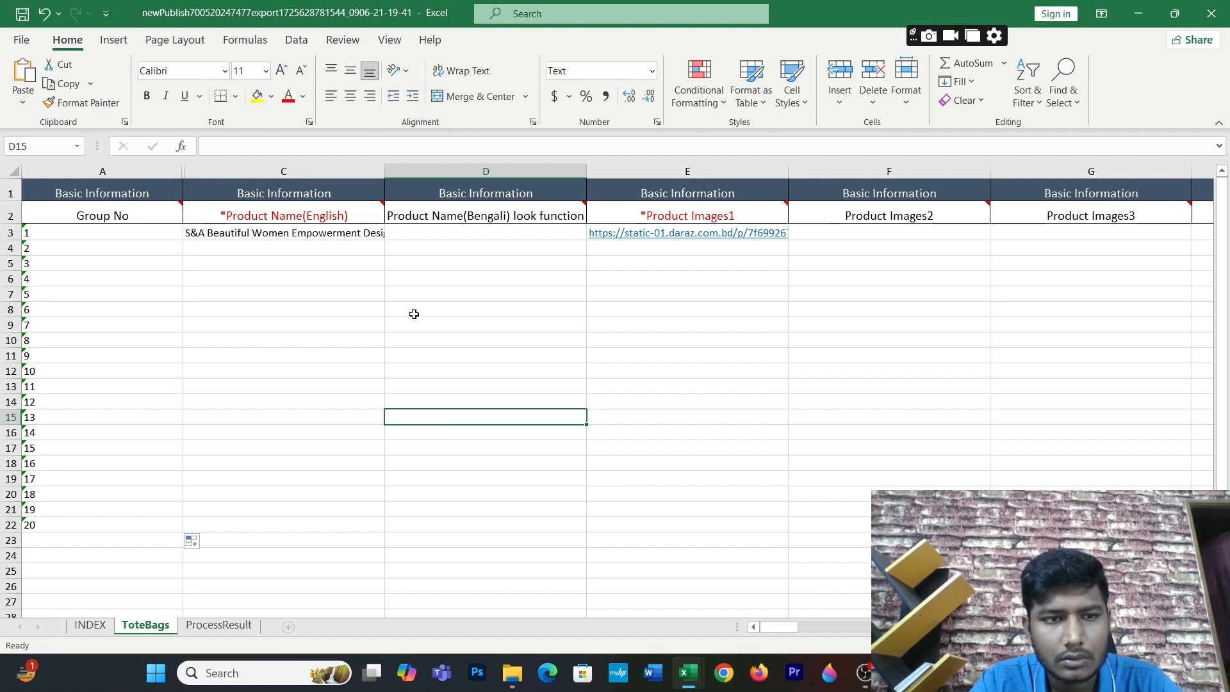
Step: Fill the English product name from cell C3 down through C22
{"action": "left_click", "coordinate": [316, 233]}
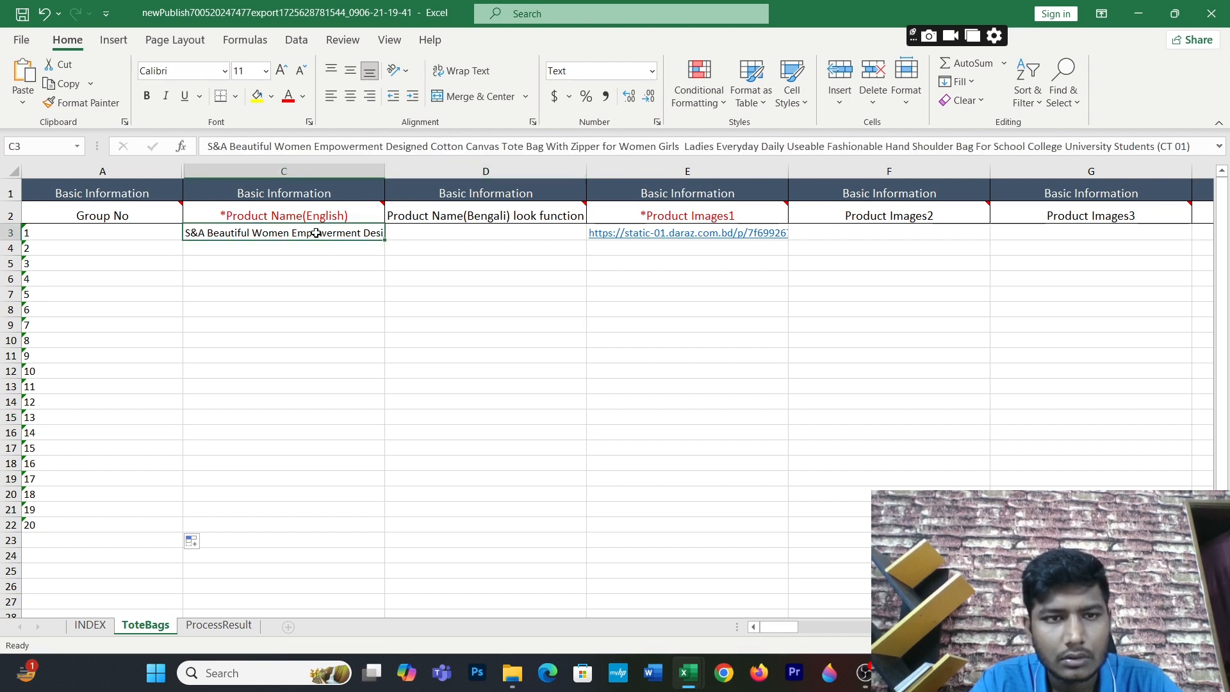
{"action": "left_click_drag", "start_coordinate": [383, 239], "coordinate": [338, 527]}
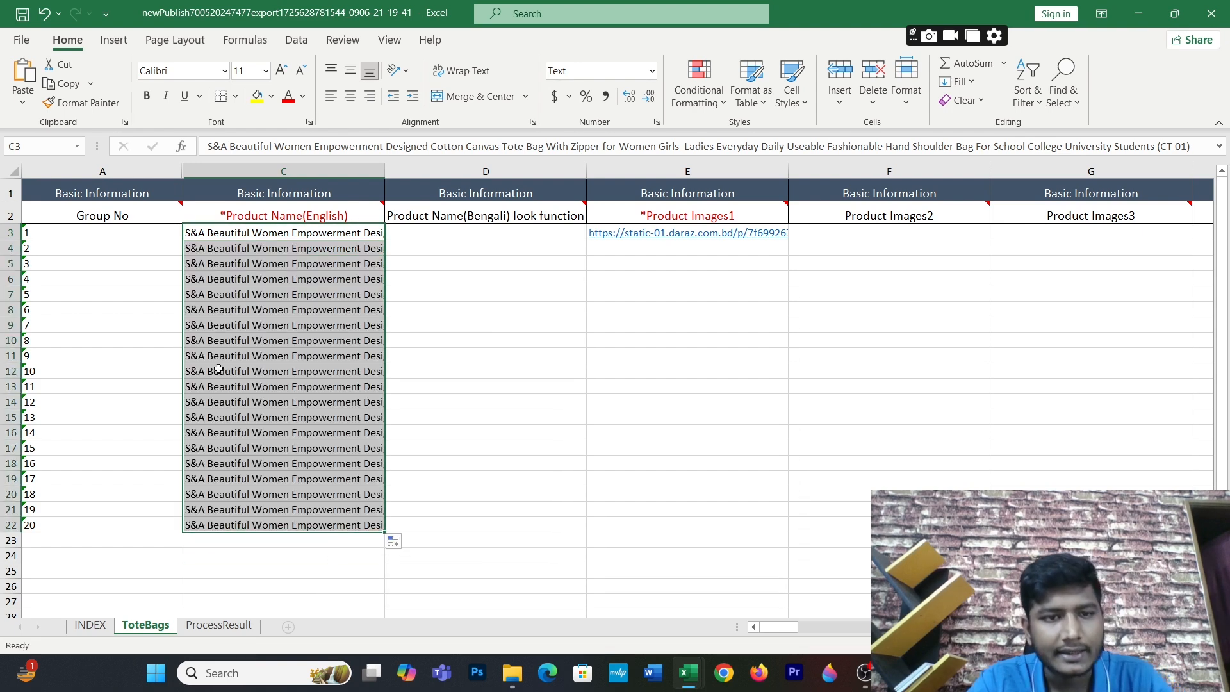
{"action": "left_click", "coordinate": [263, 249]}
{"action": "left_click", "coordinate": [275, 235]}
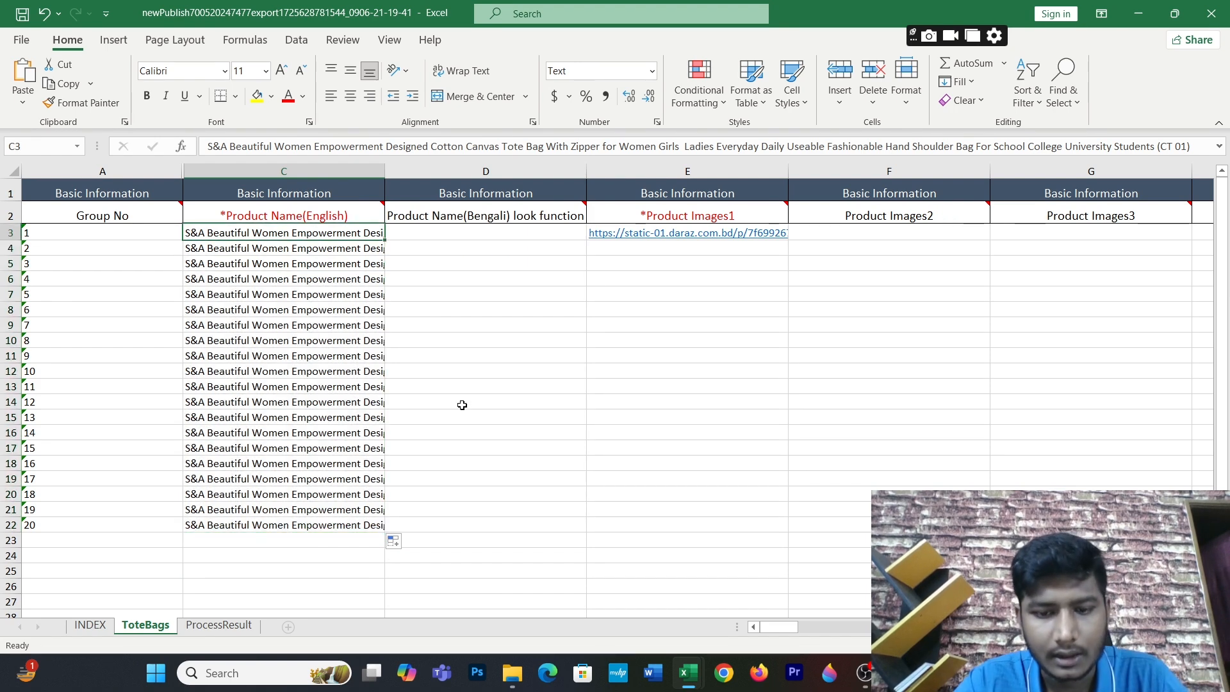
Step: Switch to File Explorer's Canvas Tote FInal folder, examine the bag design in image 3 of the CT 01 folder, and close the image
{"action": "mouse_move", "coordinate": [515, 669]}
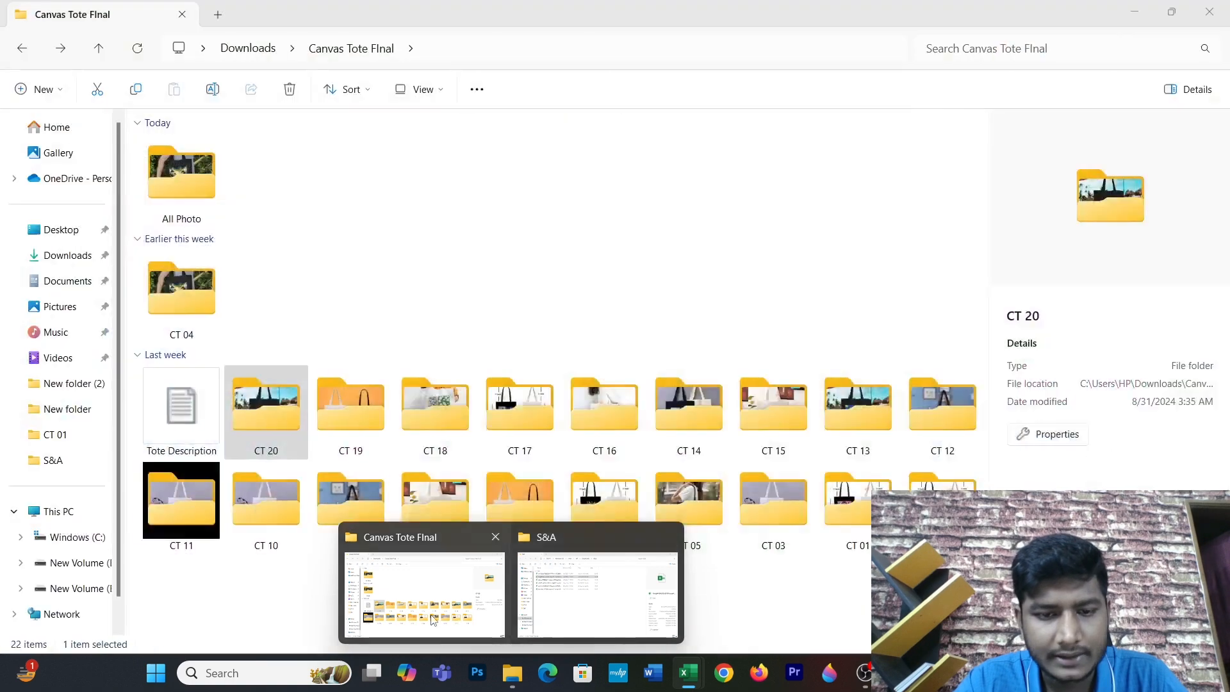
{"action": "left_click", "coordinate": [432, 616]}
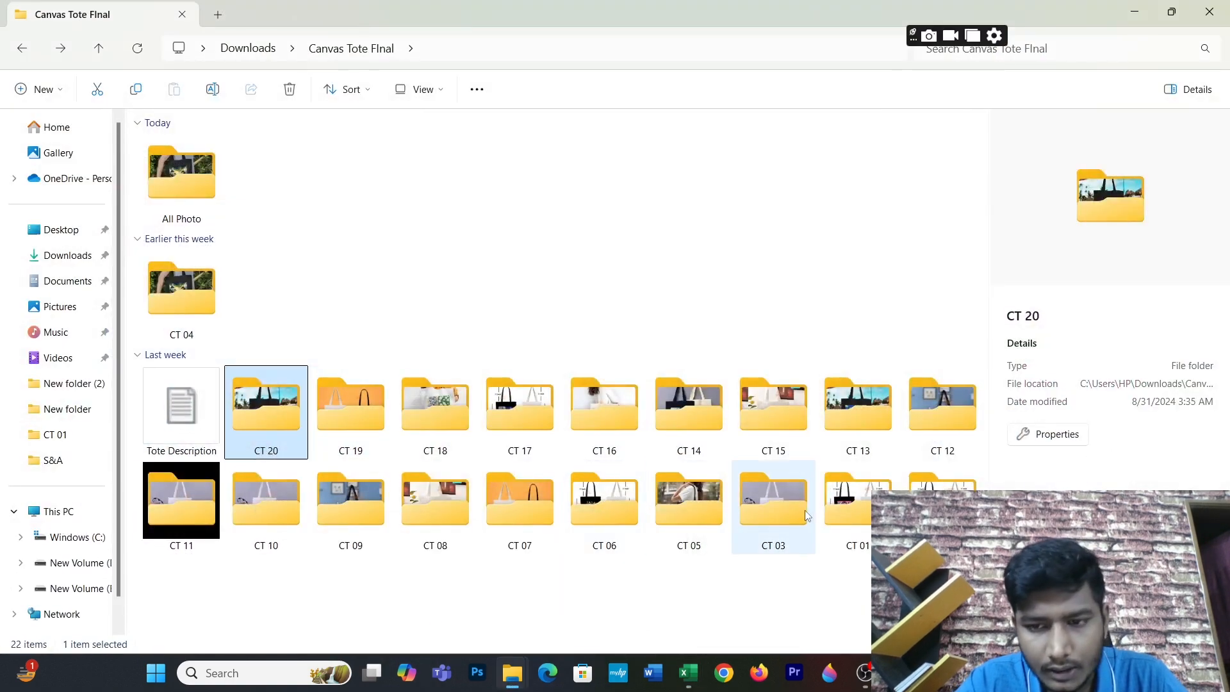
{"action": "double_click", "coordinate": [845, 506]}
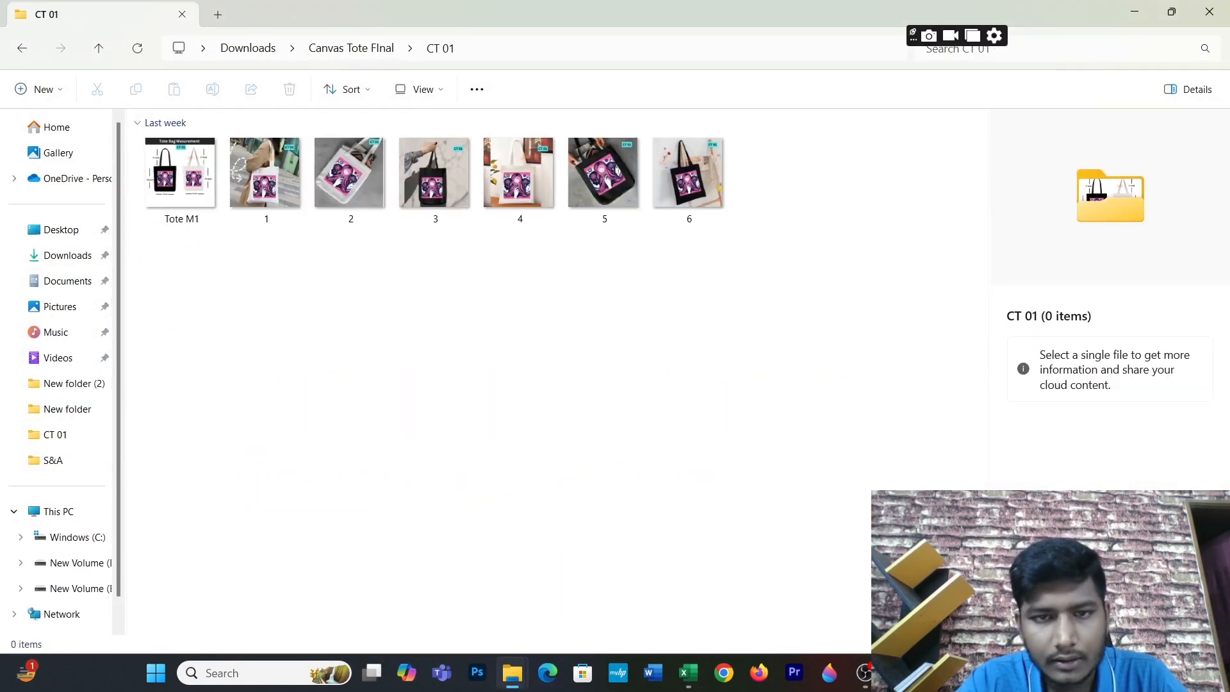
{"action": "double_click", "coordinate": [418, 171]}
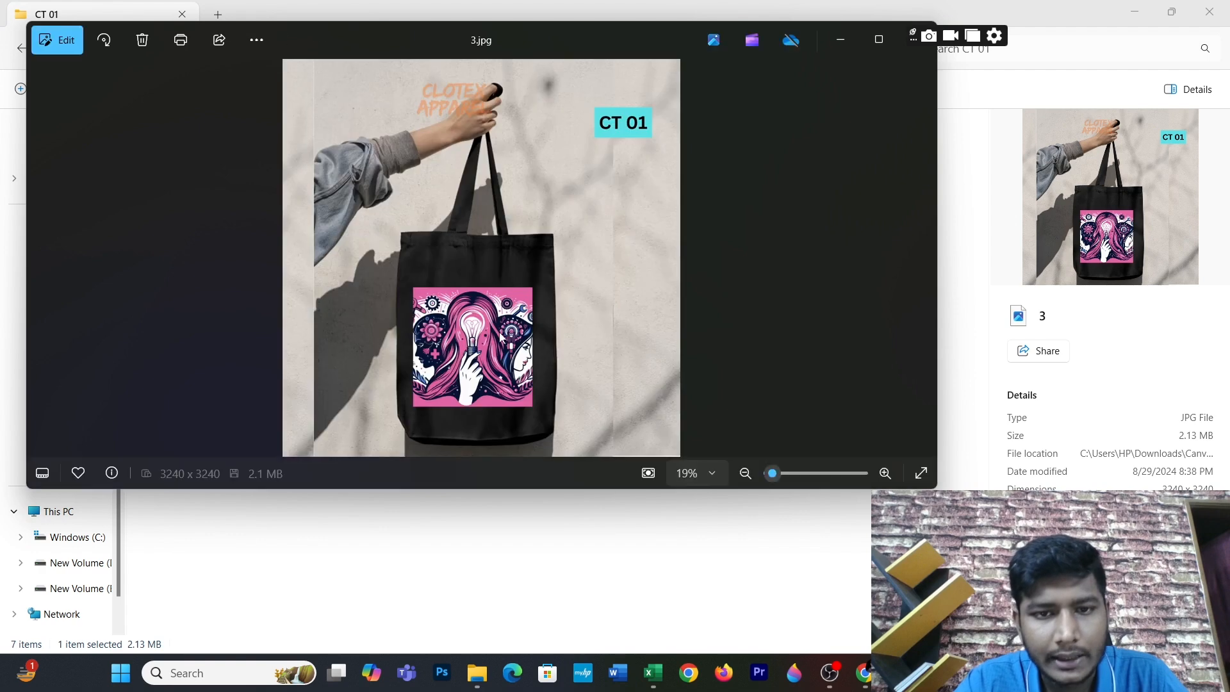
{"action": "scroll", "coordinate": [499, 332], "scroll_direction": "up", "scroll_amount": 4}
{"action": "scroll", "coordinate": [501, 338], "scroll_direction": "down", "scroll_amount": 4}
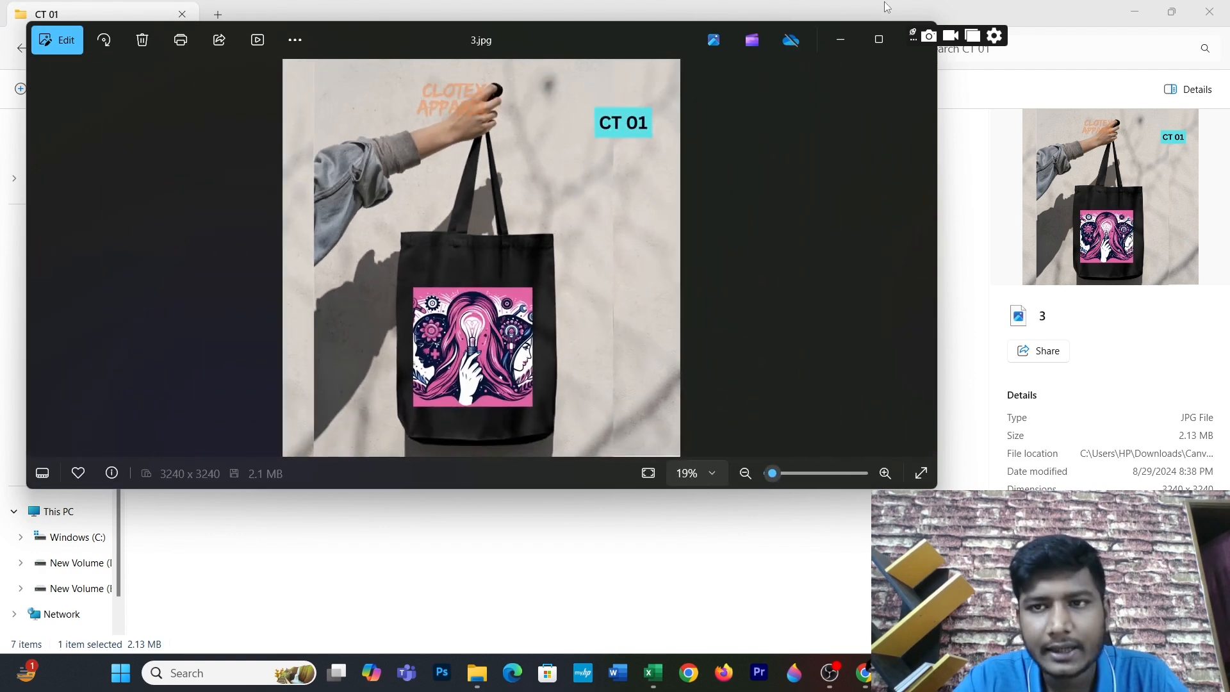
{"action": "left_click_drag", "start_coordinate": [658, 40], "coordinate": [633, 59]}
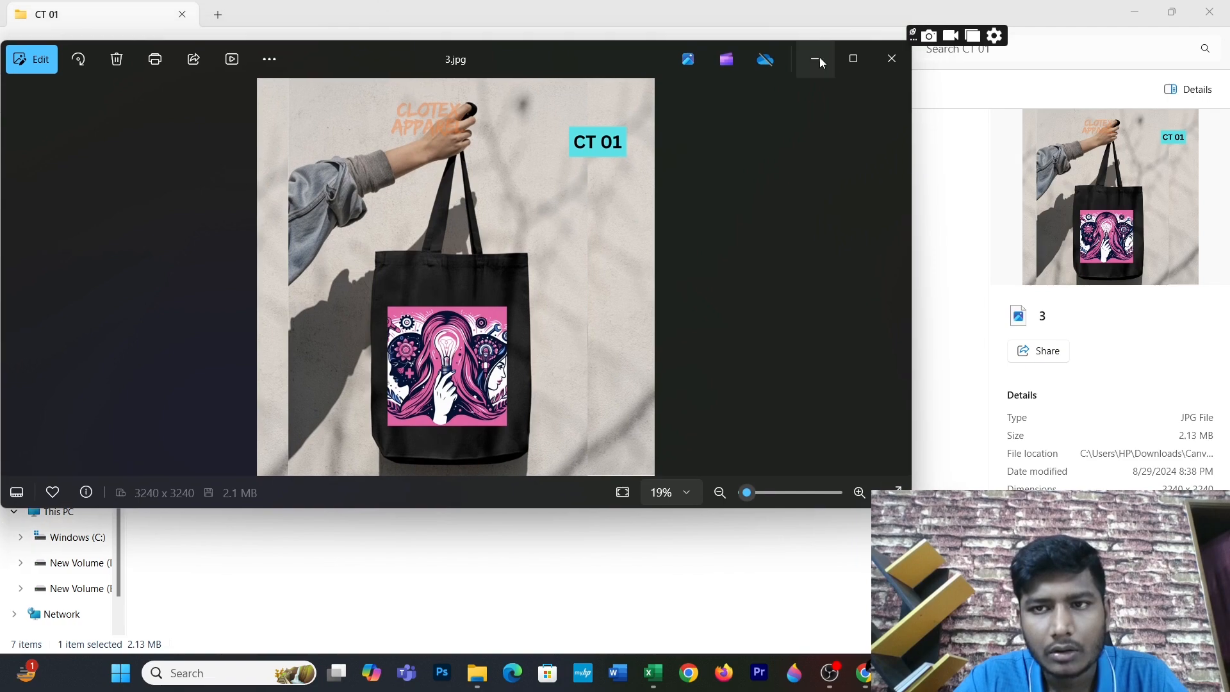
{"action": "left_click", "coordinate": [887, 56]}
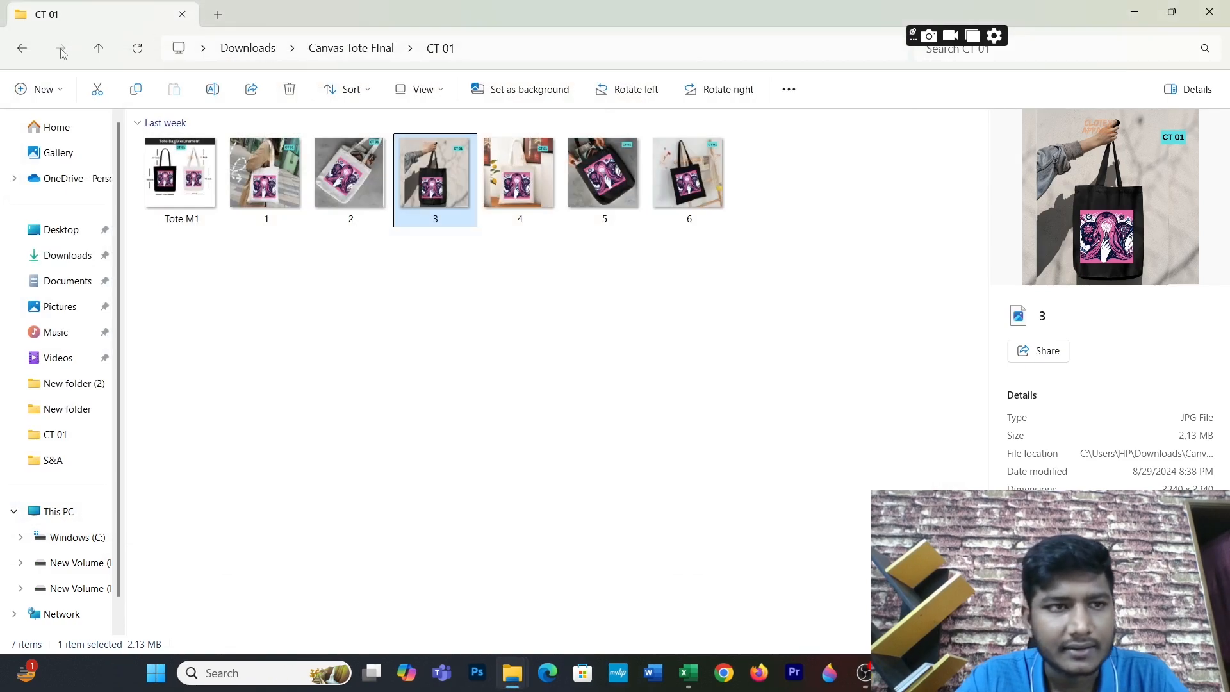
Step: Go to the CT 09 folder, examine the bag design in image 3 up close, and close the image
{"action": "left_click", "coordinate": [18, 55]}
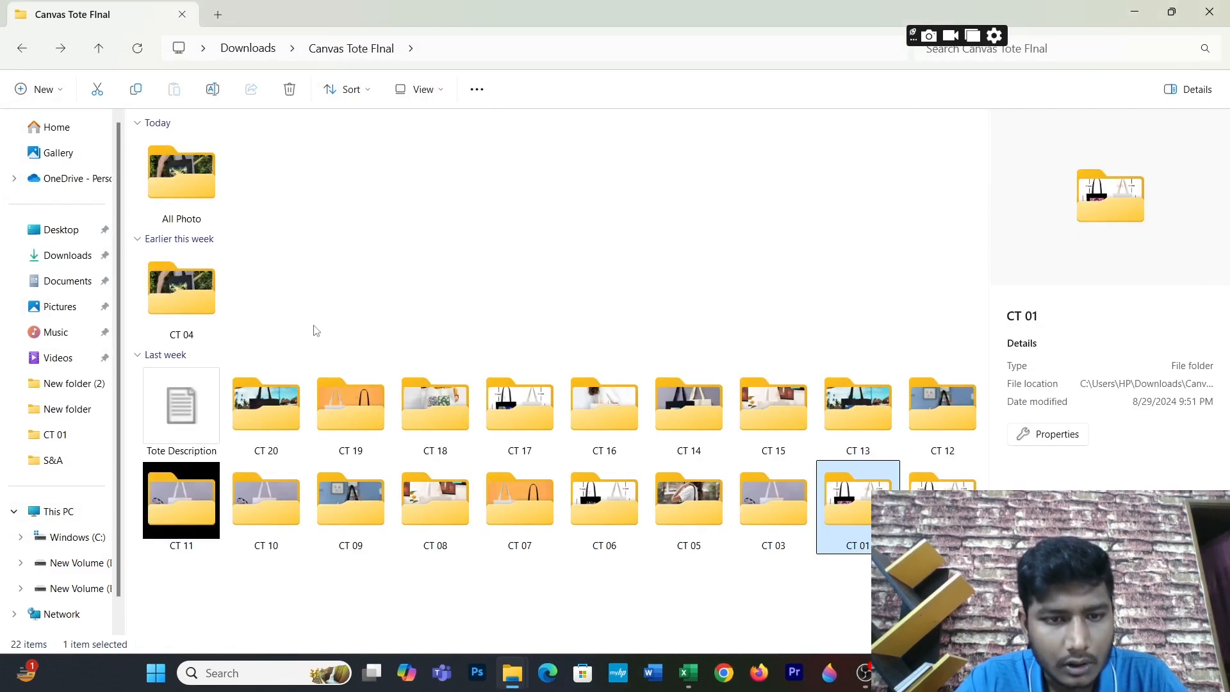
{"action": "double_click", "coordinate": [356, 517]}
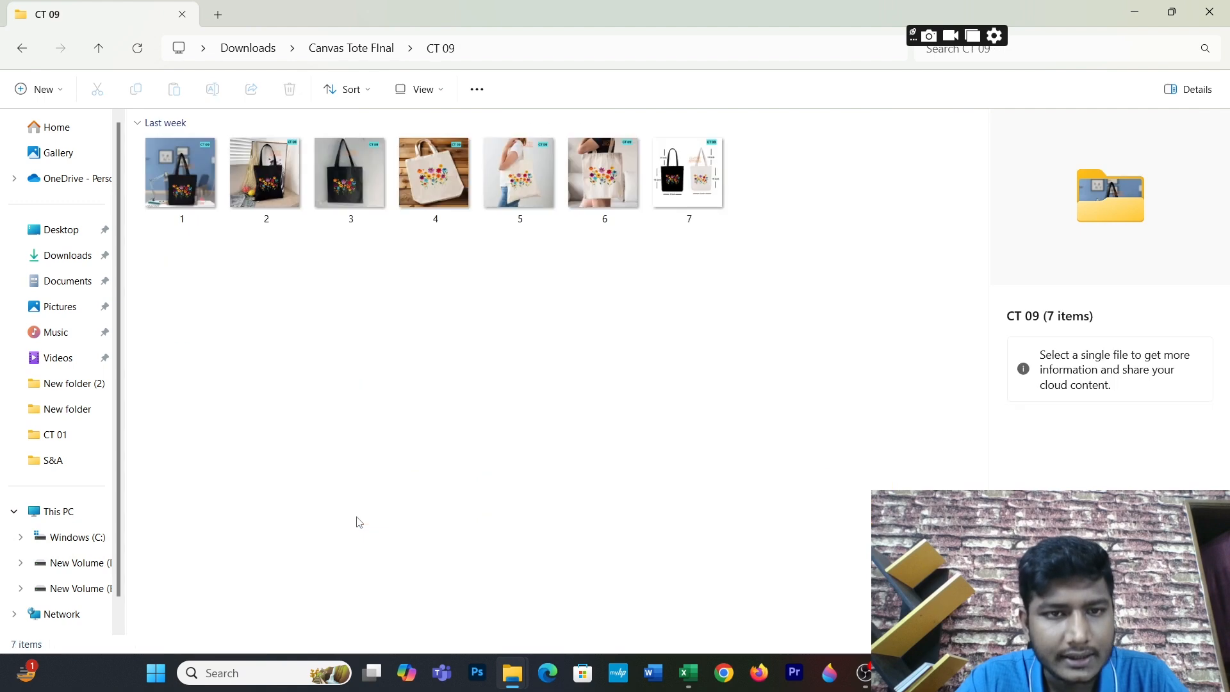
{"action": "double_click", "coordinate": [372, 188]}
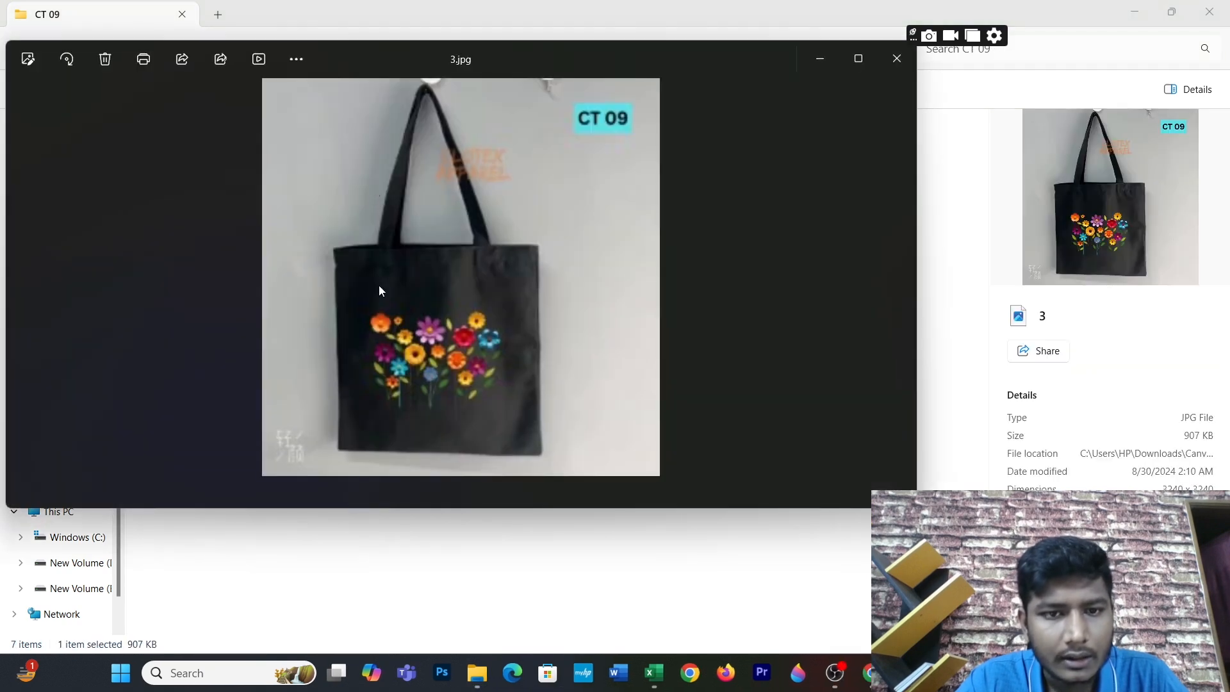
{"action": "scroll", "coordinate": [440, 340], "scroll_direction": "up", "scroll_amount": 5}
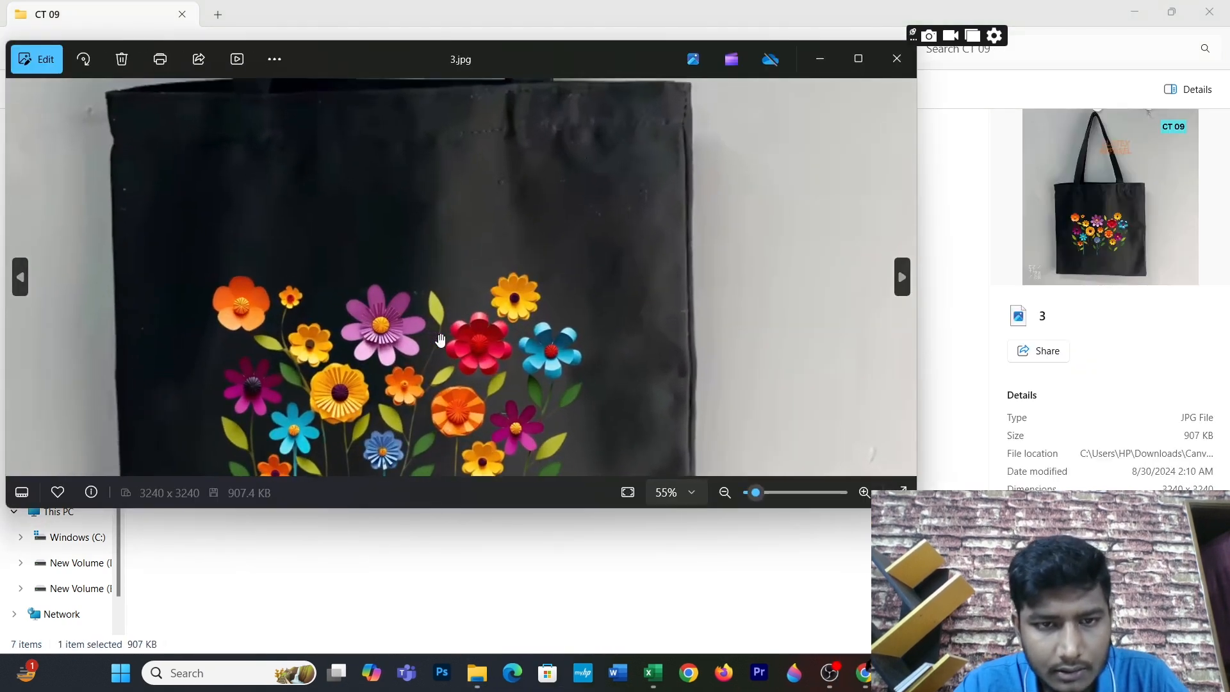
{"action": "scroll", "coordinate": [440, 340], "scroll_direction": "down", "scroll_amount": 5}
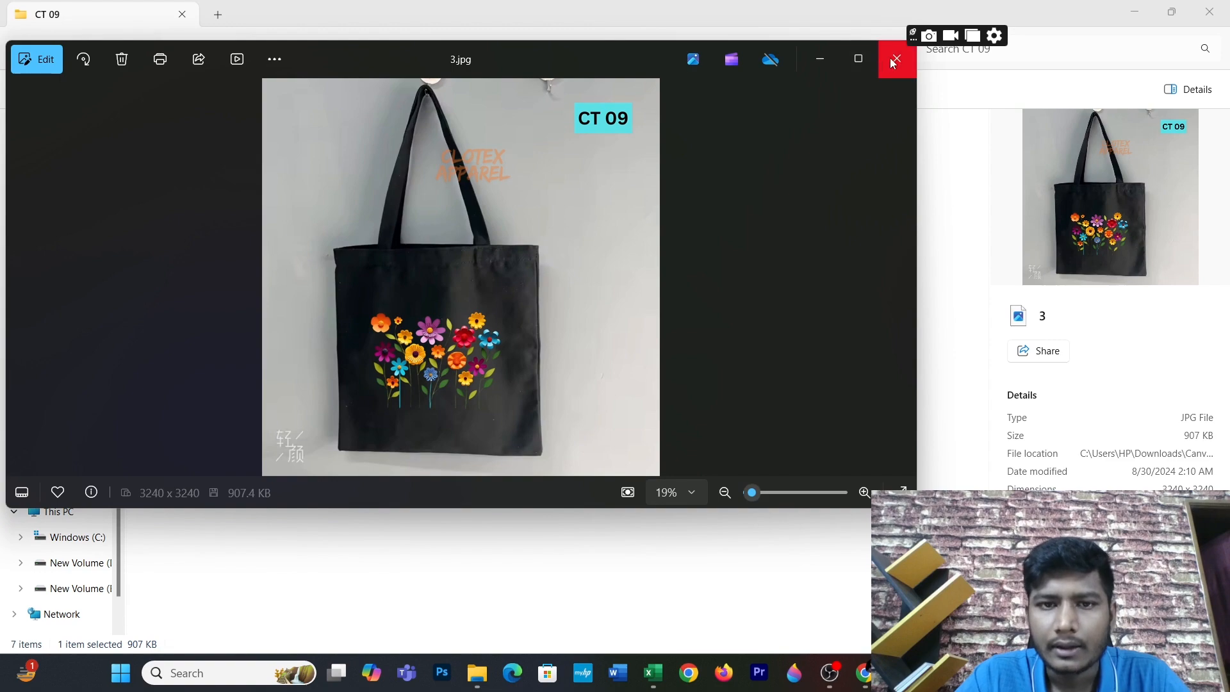
{"action": "left_click", "coordinate": [894, 61]}
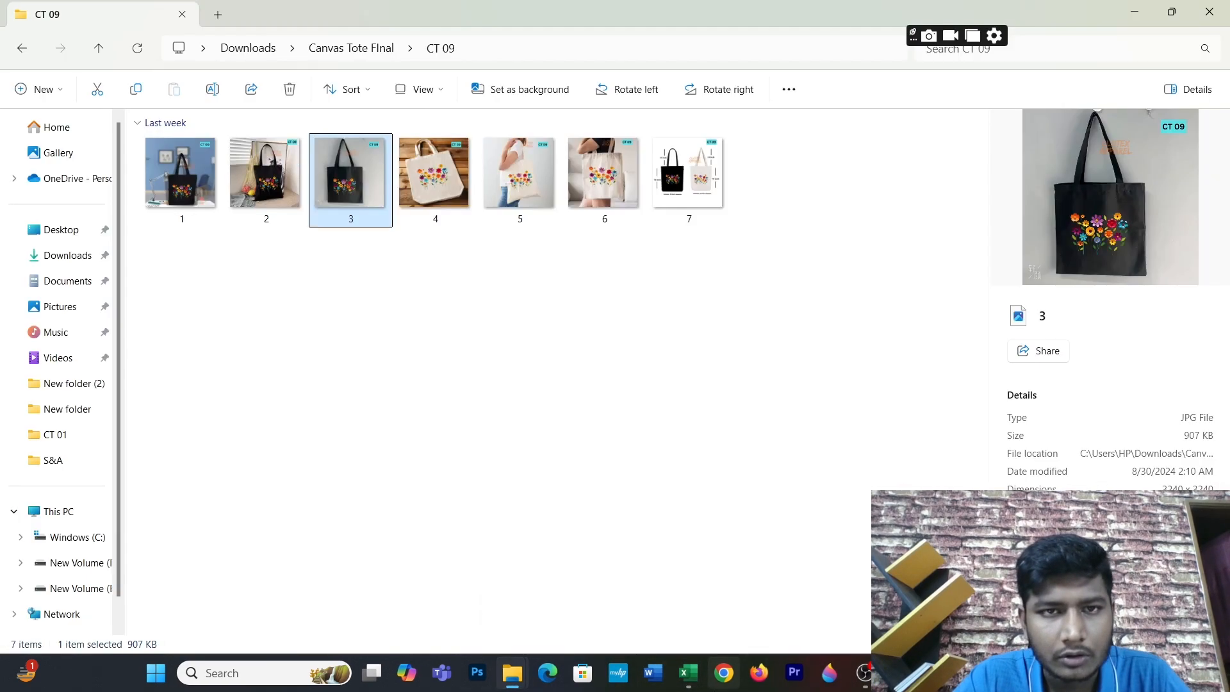
Step: Switch to the newPublish workbook and replace "Women Empowerment" with "Floral Print" in the product name in cell C11
{"action": "mouse_move", "coordinate": [702, 681]}
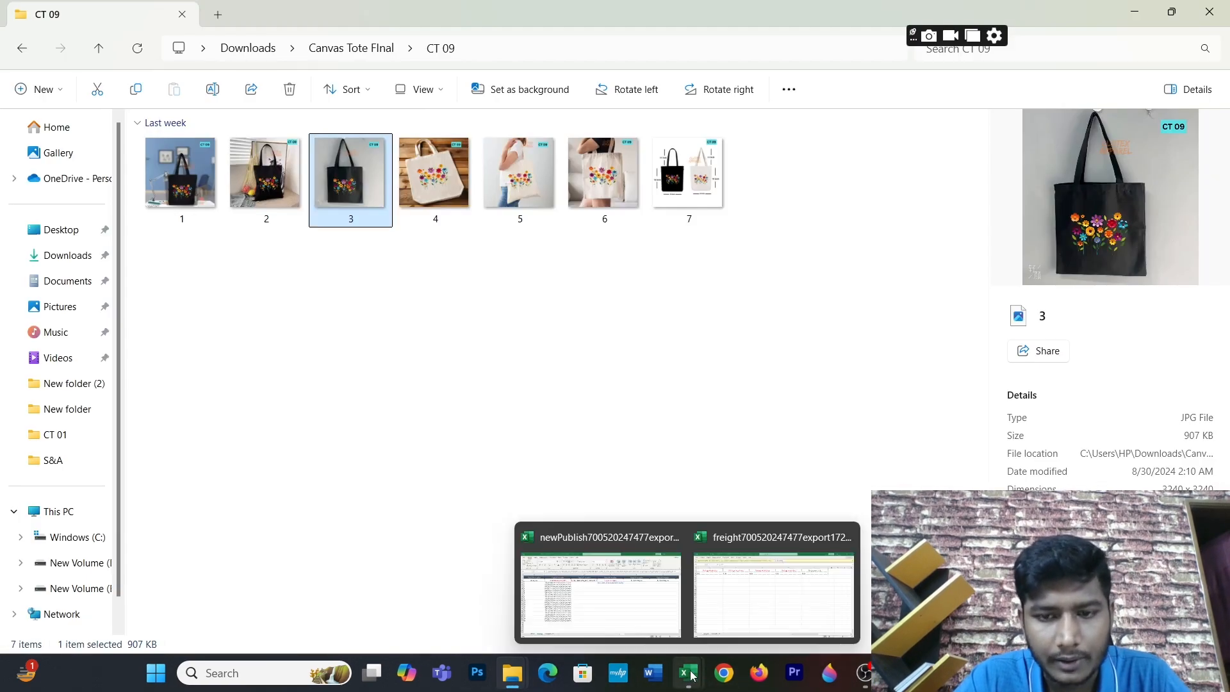
{"action": "left_click", "coordinate": [595, 594]}
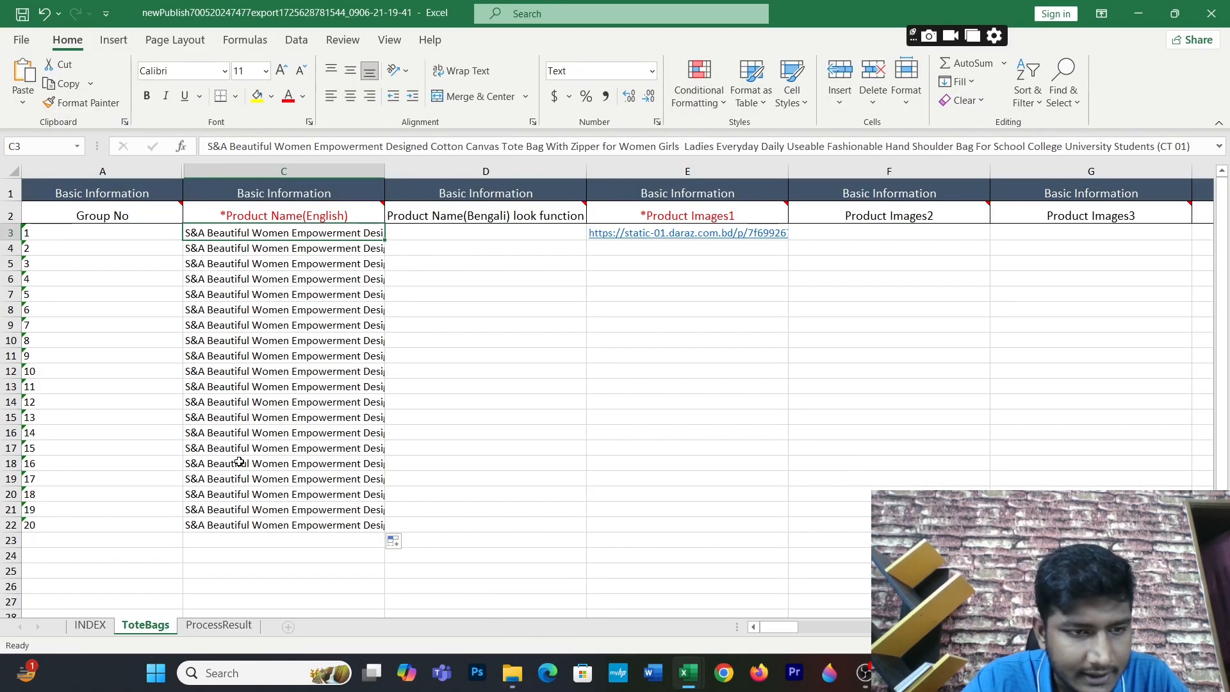
{"action": "double_click", "coordinate": [230, 357]}
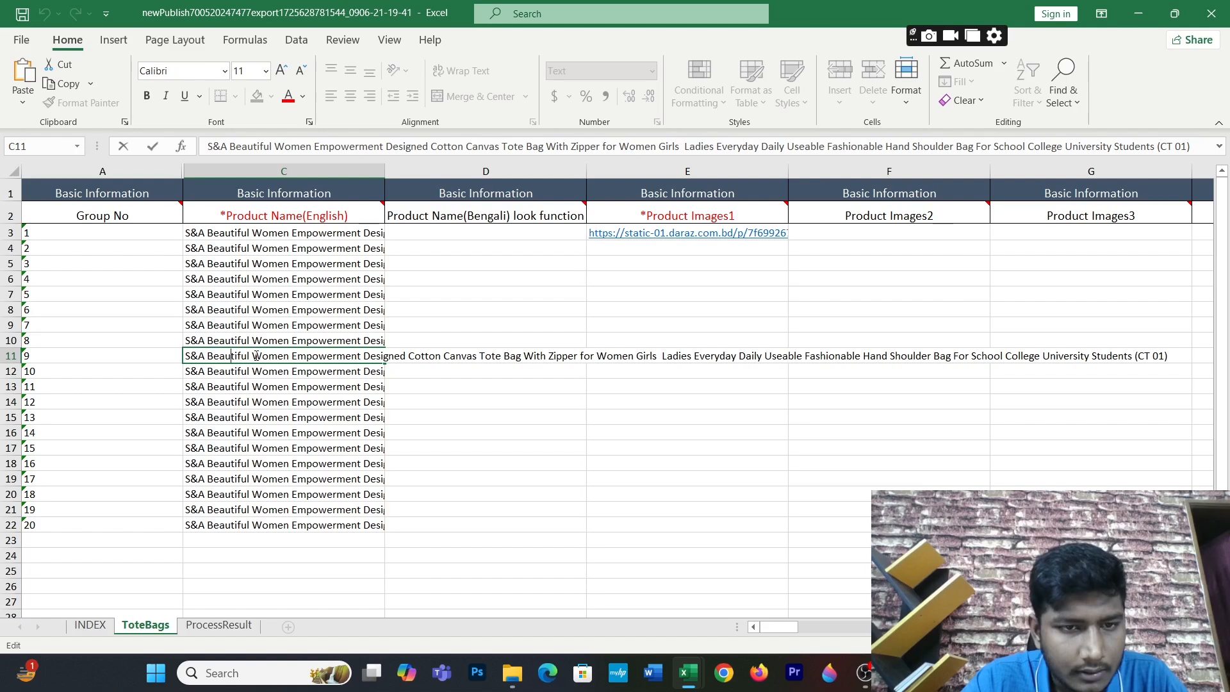
{"action": "left_click_drag", "start_coordinate": [251, 357], "coordinate": [367, 356]}
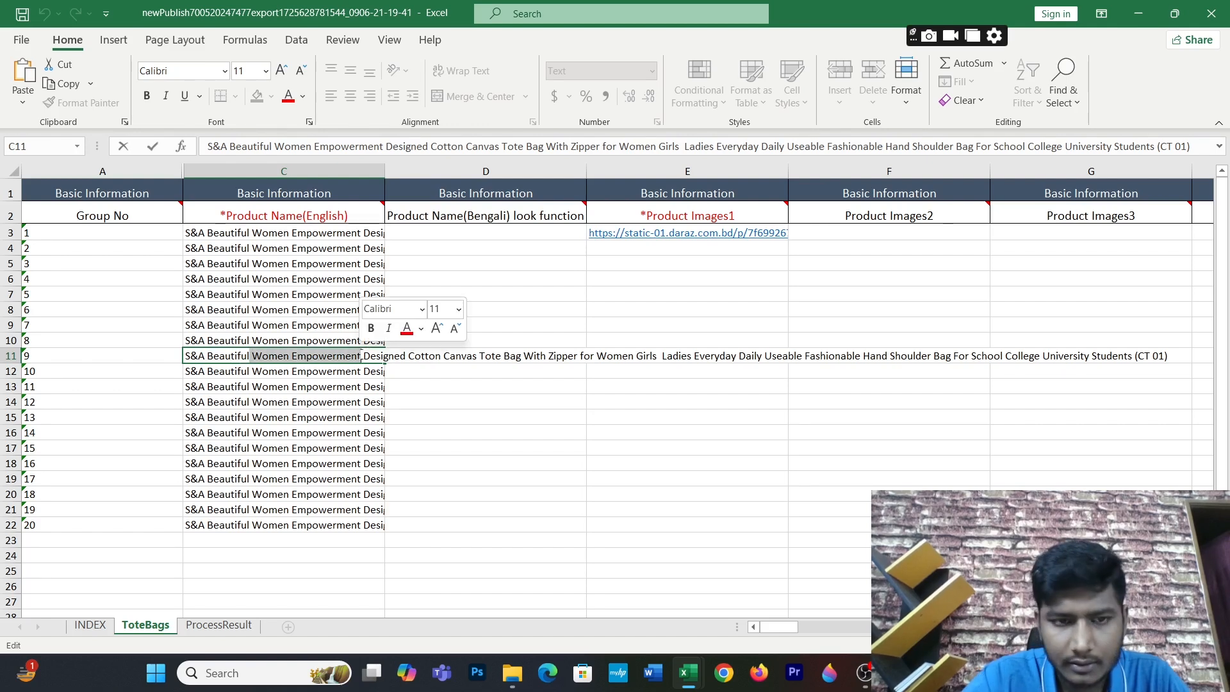
{"action": "key", "text": "BackSpace"}
{"action": "type", "text": "Floral P"}
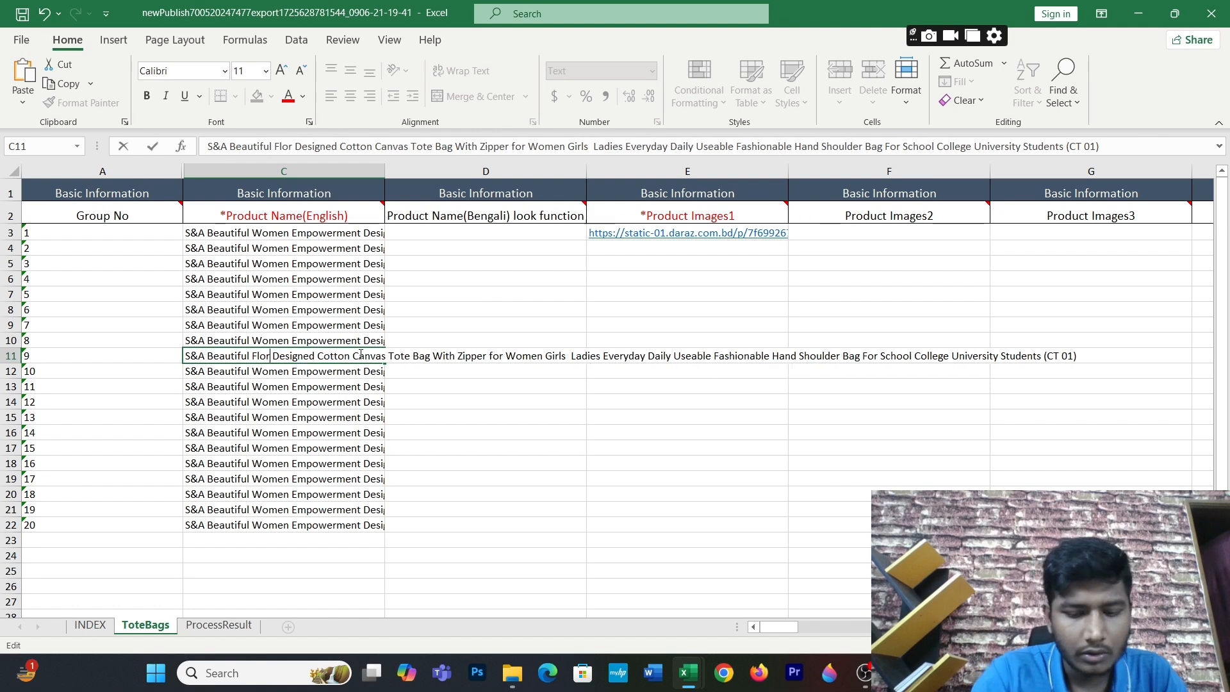
{"action": "type", "text": "rint"}
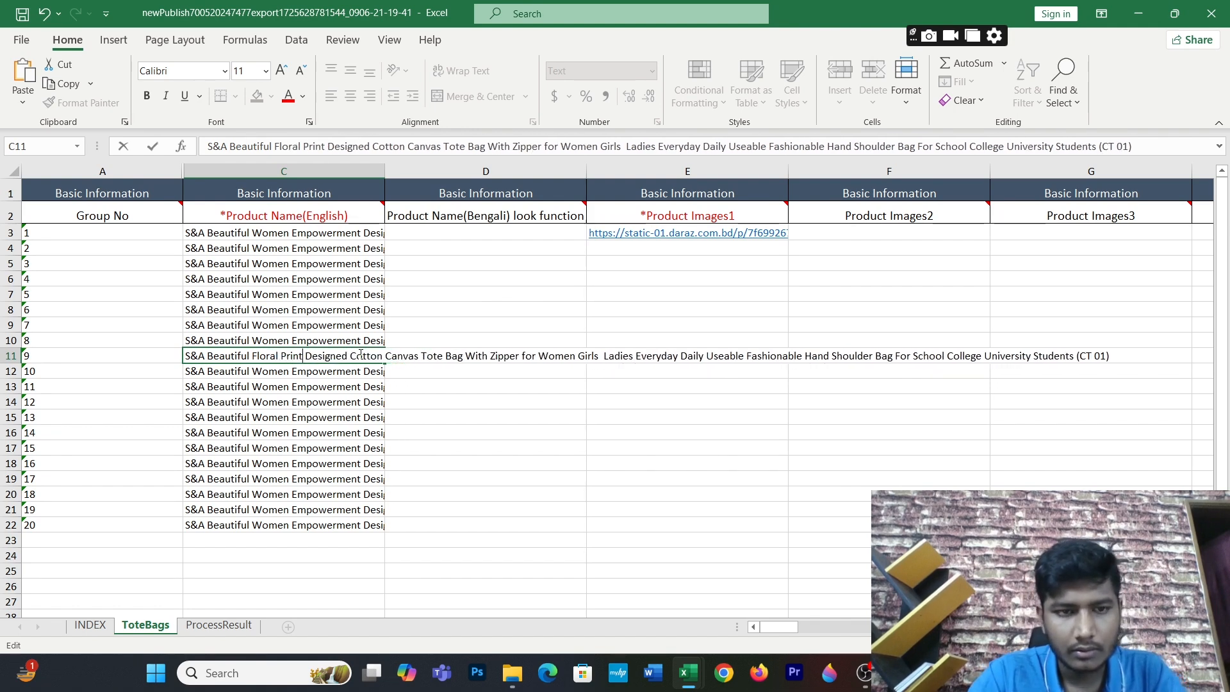
{"action": "key", "text": "Return"}
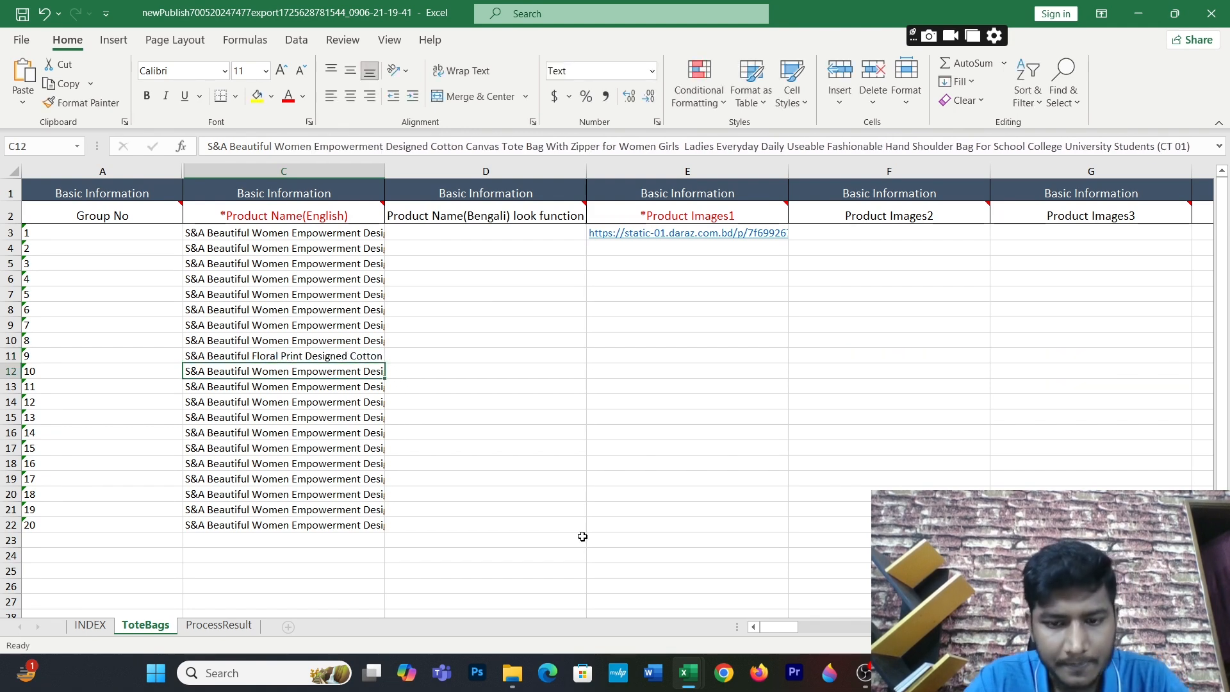
Step: Switch to File Explorer, look over the bag images in the CT 02 folder, and return to Canvas Tote FInal
{"action": "mouse_move", "coordinate": [516, 680]}
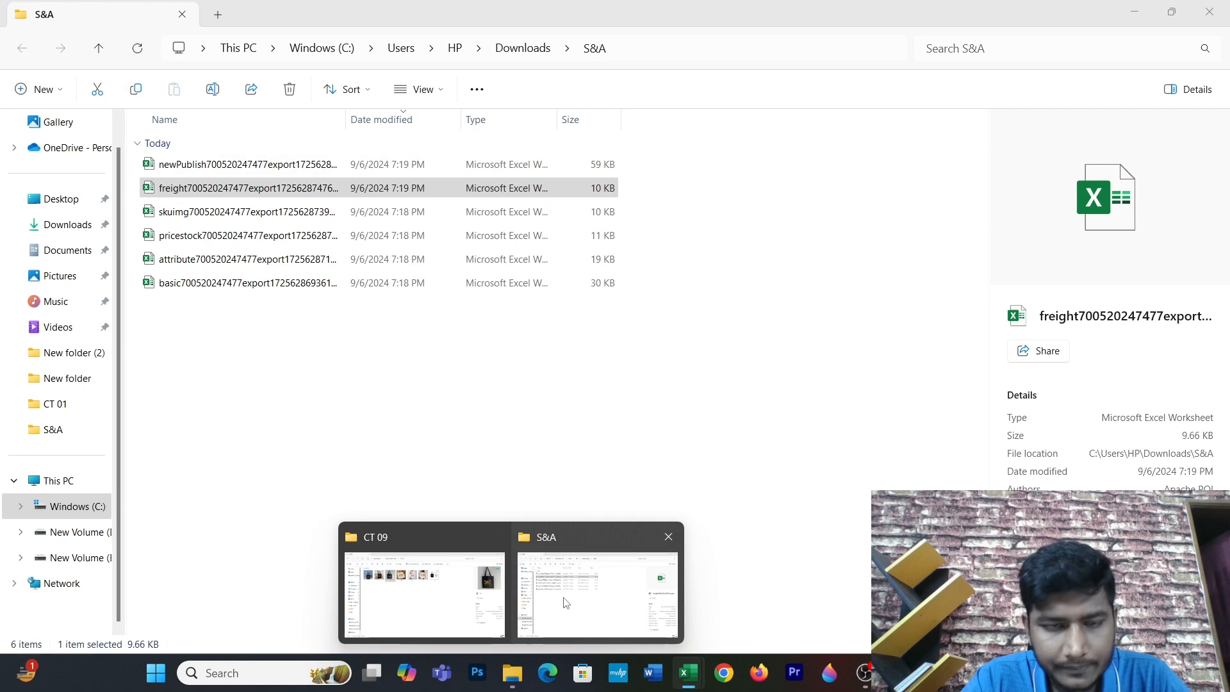
{"action": "left_click", "coordinate": [549, 620]}
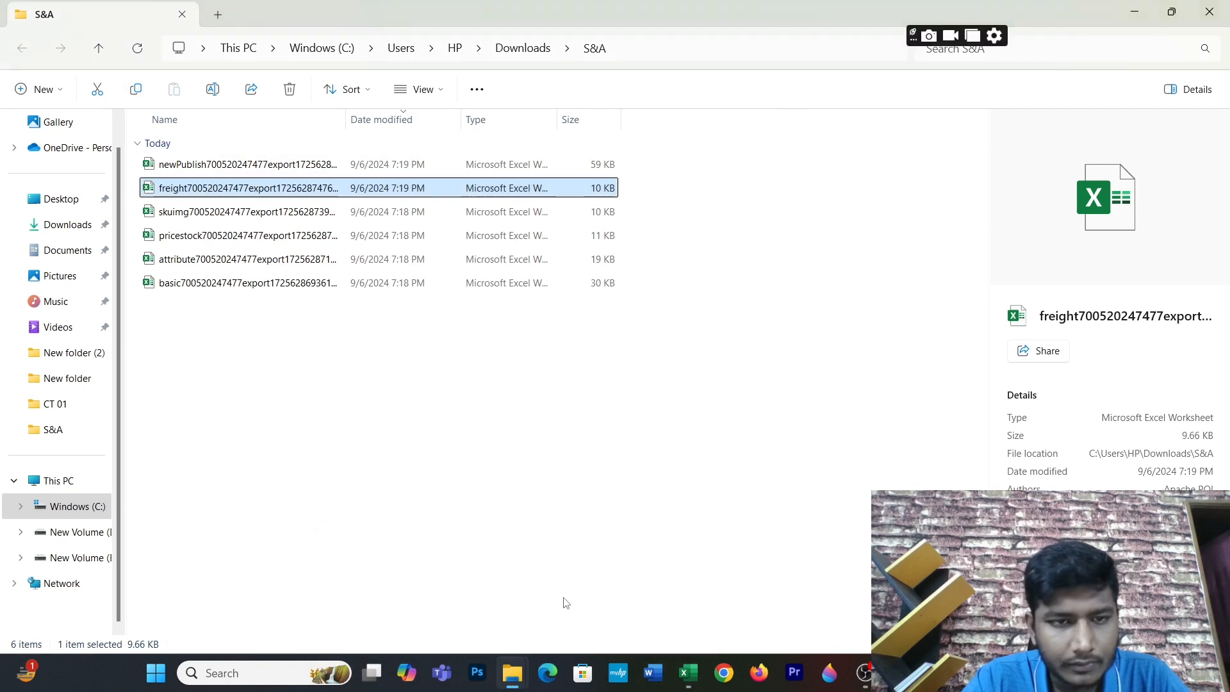
{"action": "left_click", "coordinate": [424, 580]}
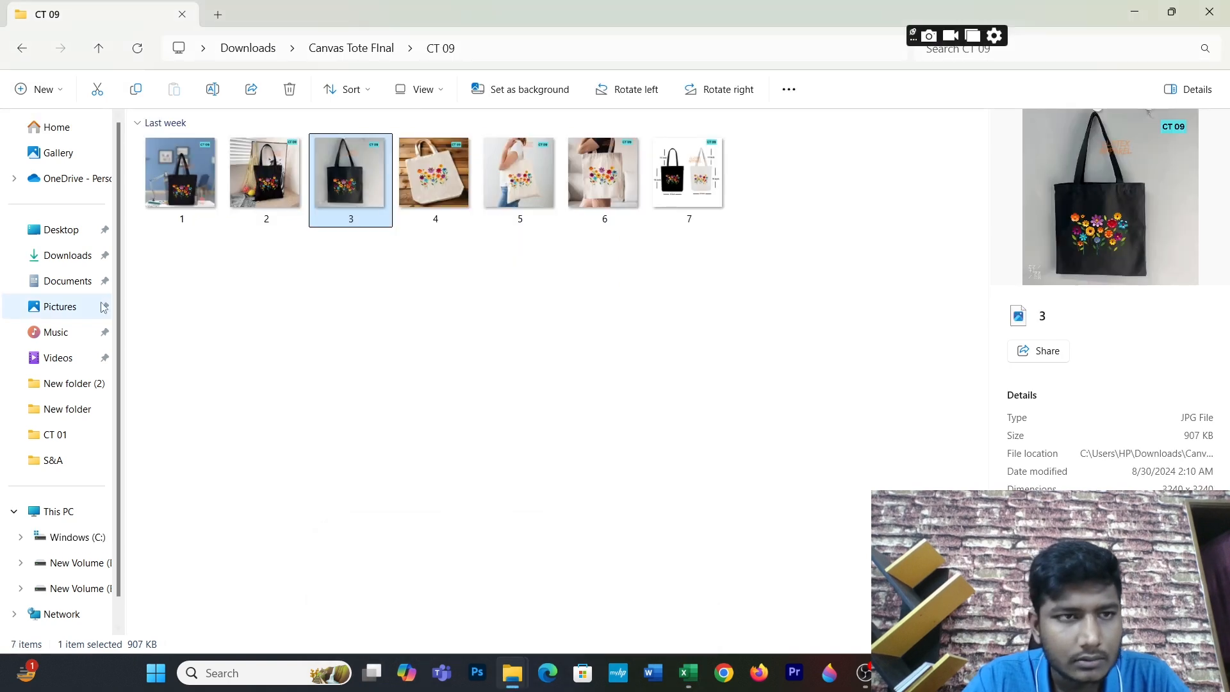
{"action": "left_click", "coordinate": [21, 49]}
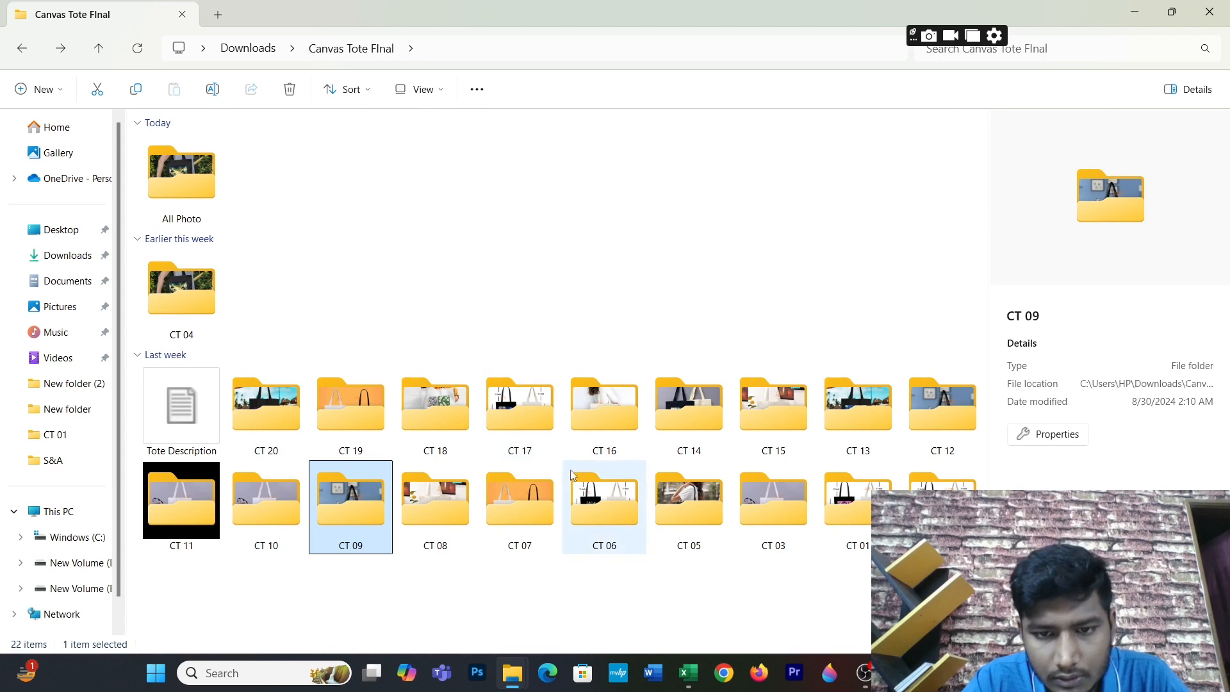
{"action": "double_click", "coordinate": [942, 479]}
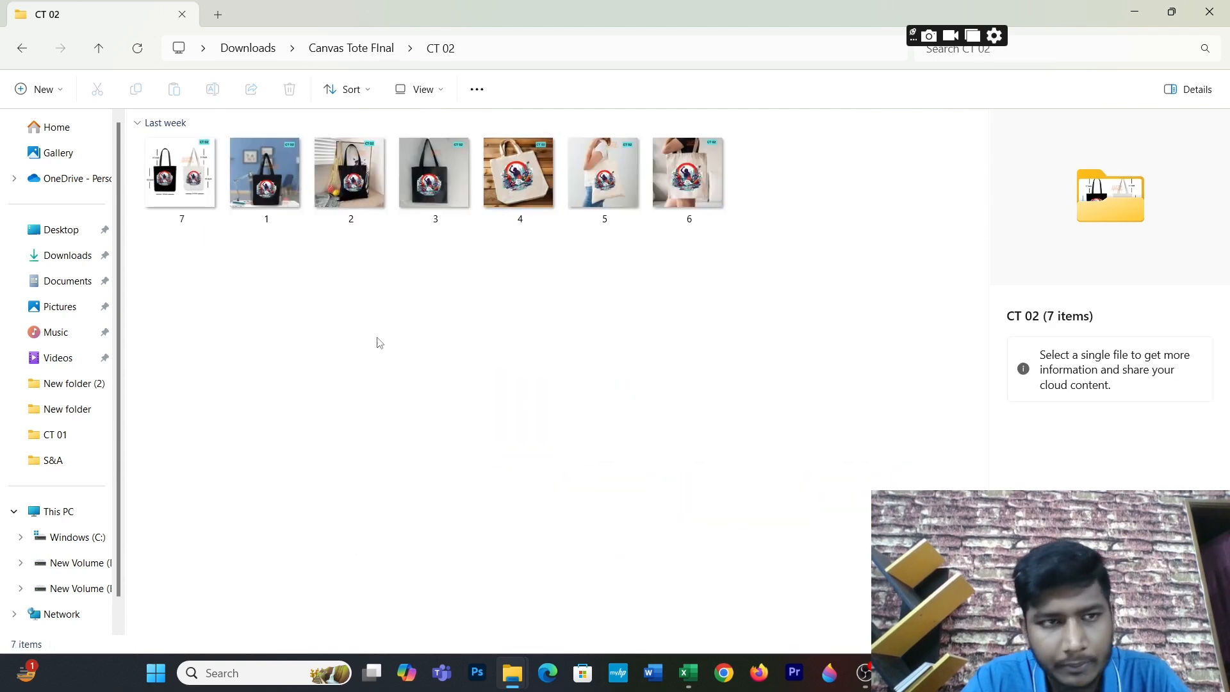
{"action": "left_click", "coordinate": [19, 50]}
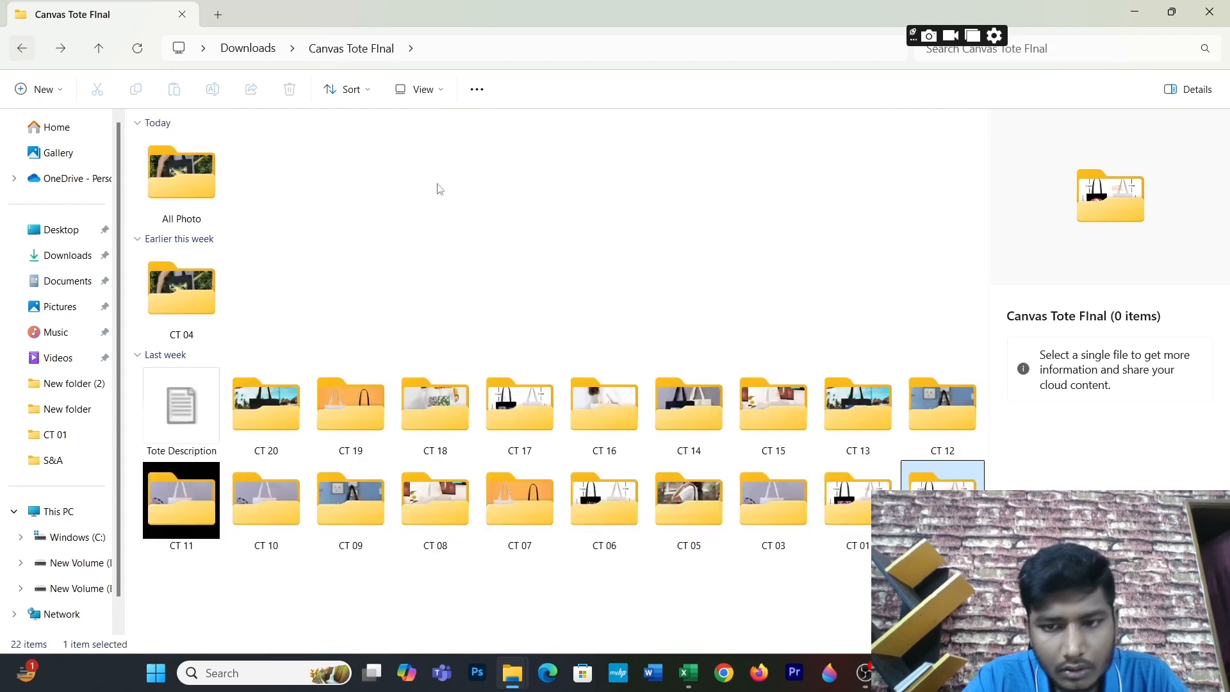
Step: Go to the CT 03 folder, examine the bag design in image 4, and close the image
{"action": "double_click", "coordinate": [779, 478]}
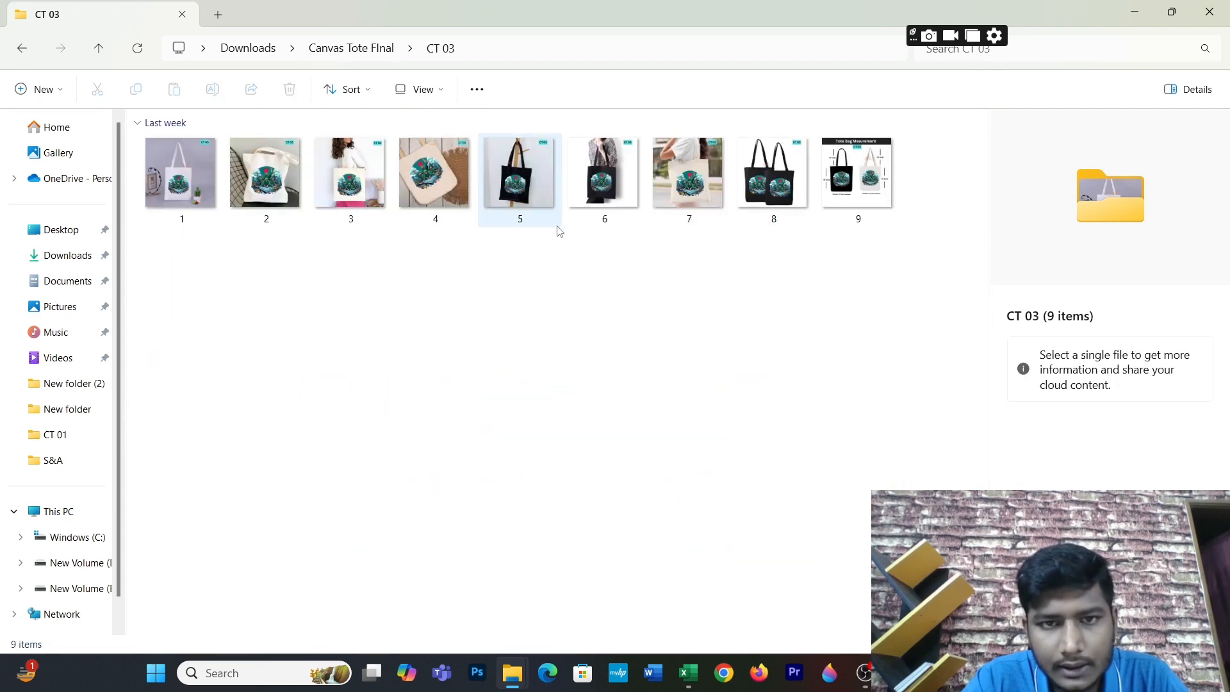
{"action": "double_click", "coordinate": [451, 175]}
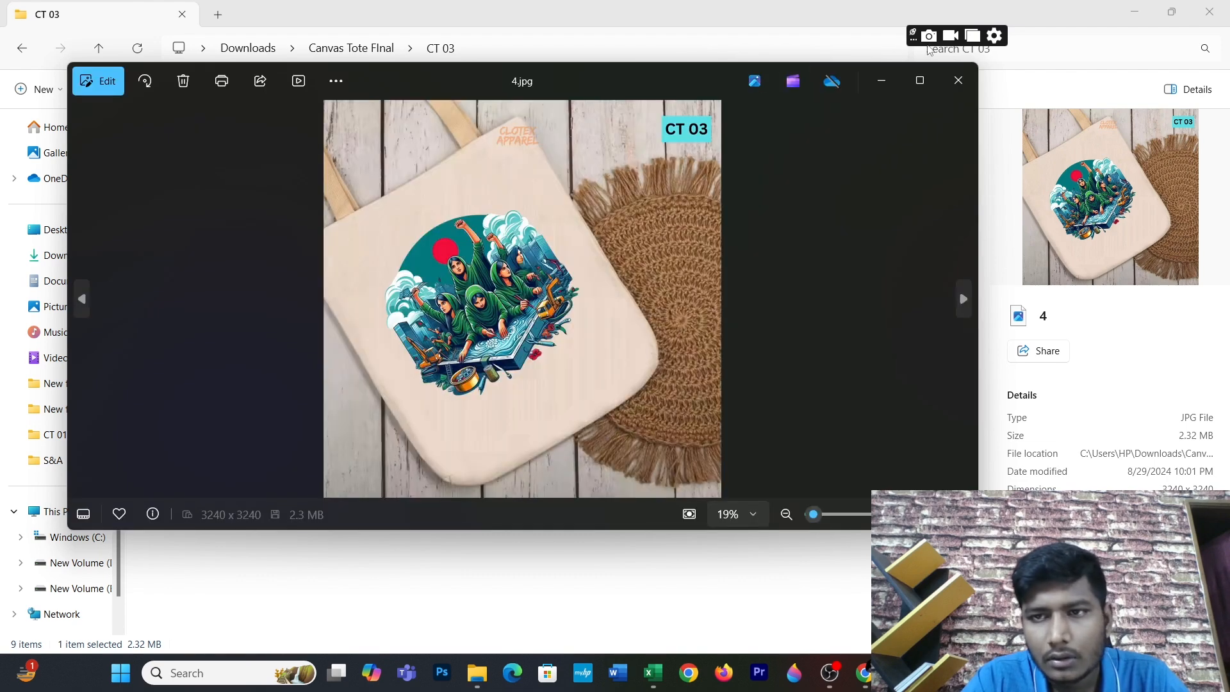
{"action": "left_click", "coordinate": [958, 80]}
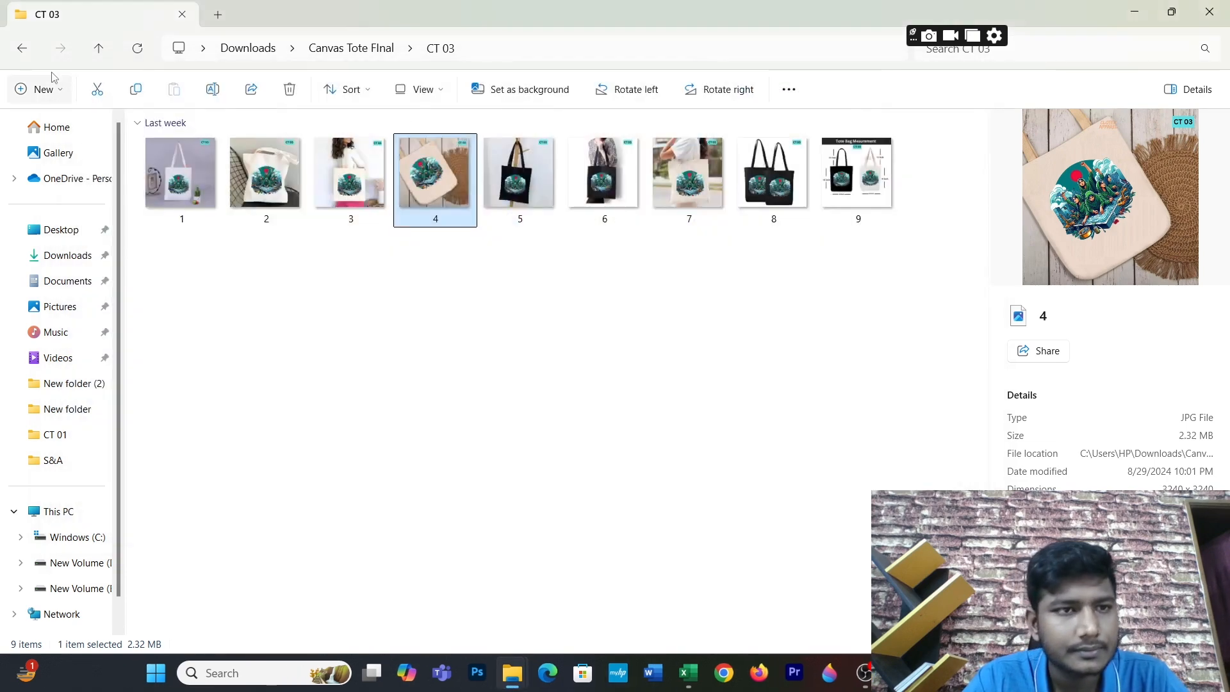
Step: Go to the CT 05 folder, examine the bag design in image 3, and close the image
{"action": "left_click", "coordinate": [22, 48]}
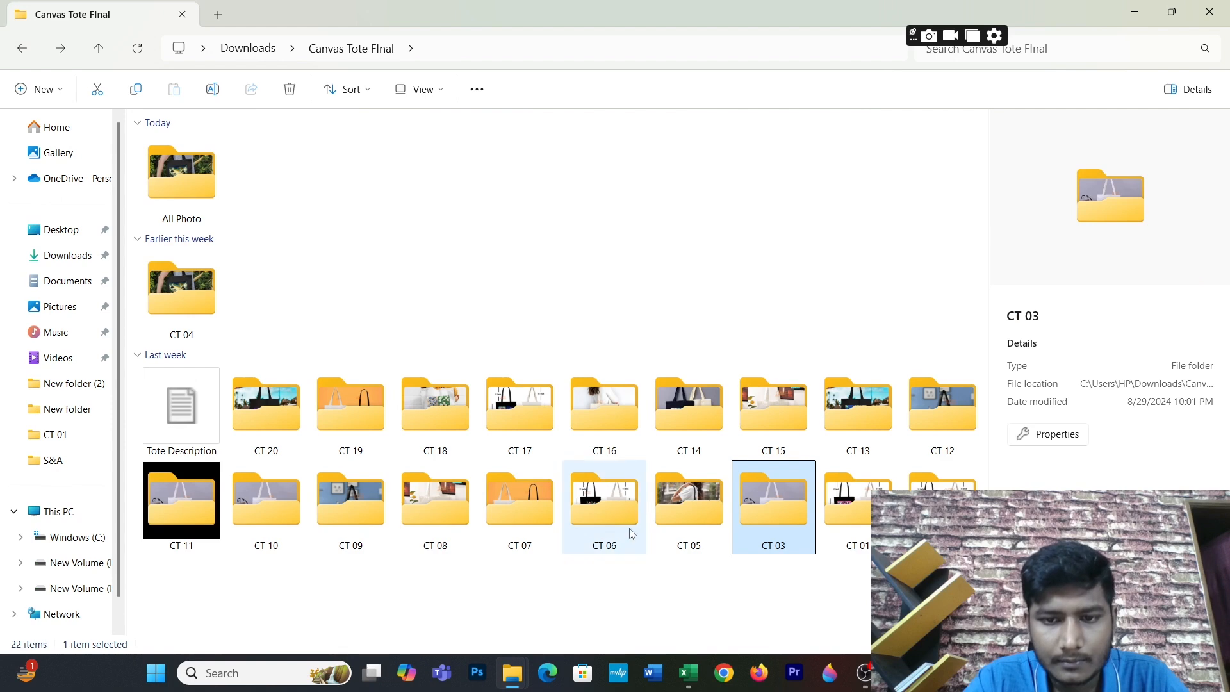
{"action": "double_click", "coordinate": [694, 515]}
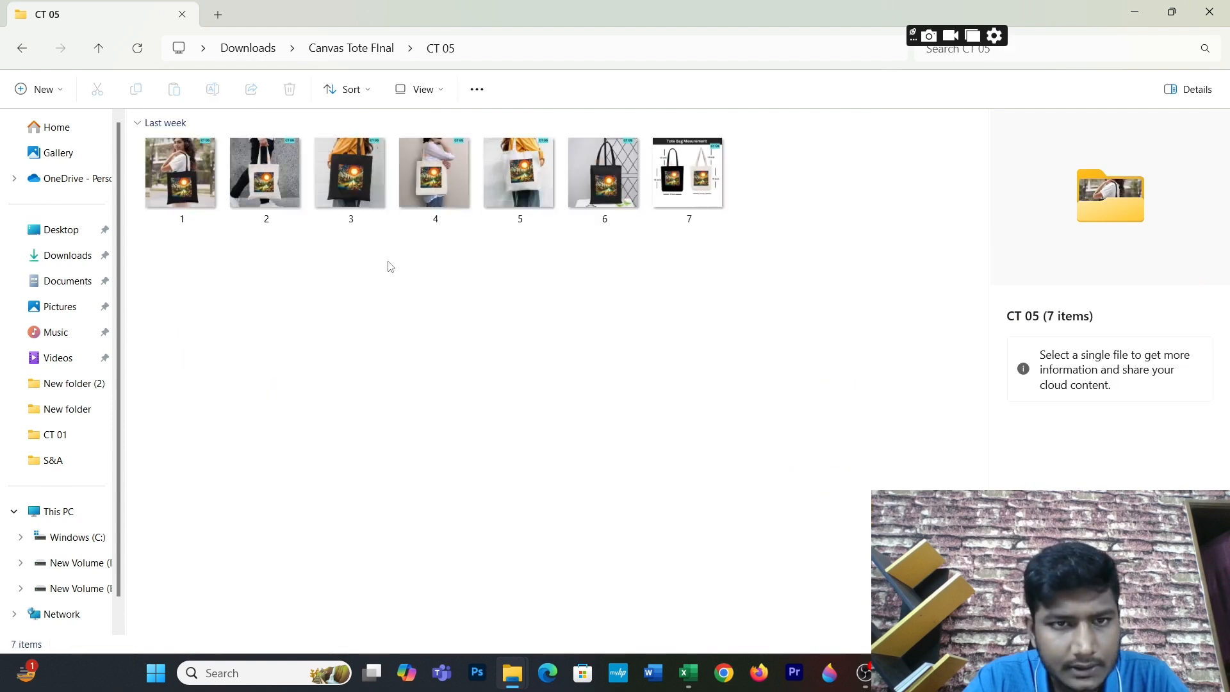
{"action": "double_click", "coordinate": [343, 191]}
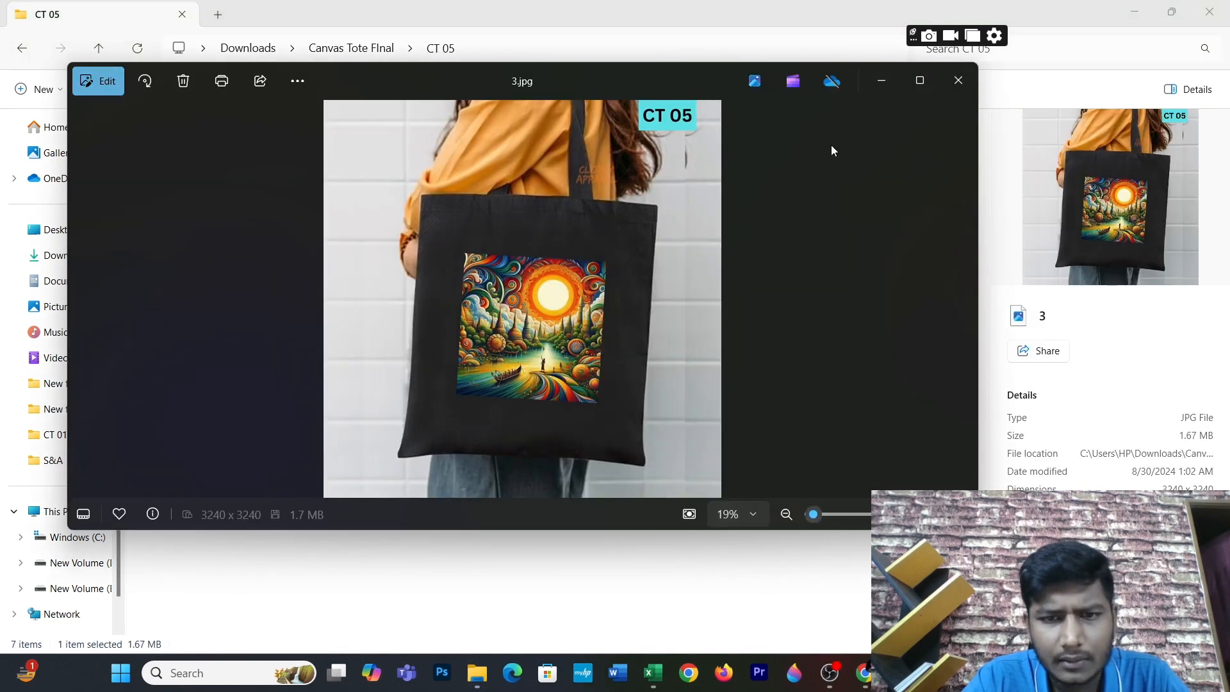
{"action": "left_click", "coordinate": [958, 80]}
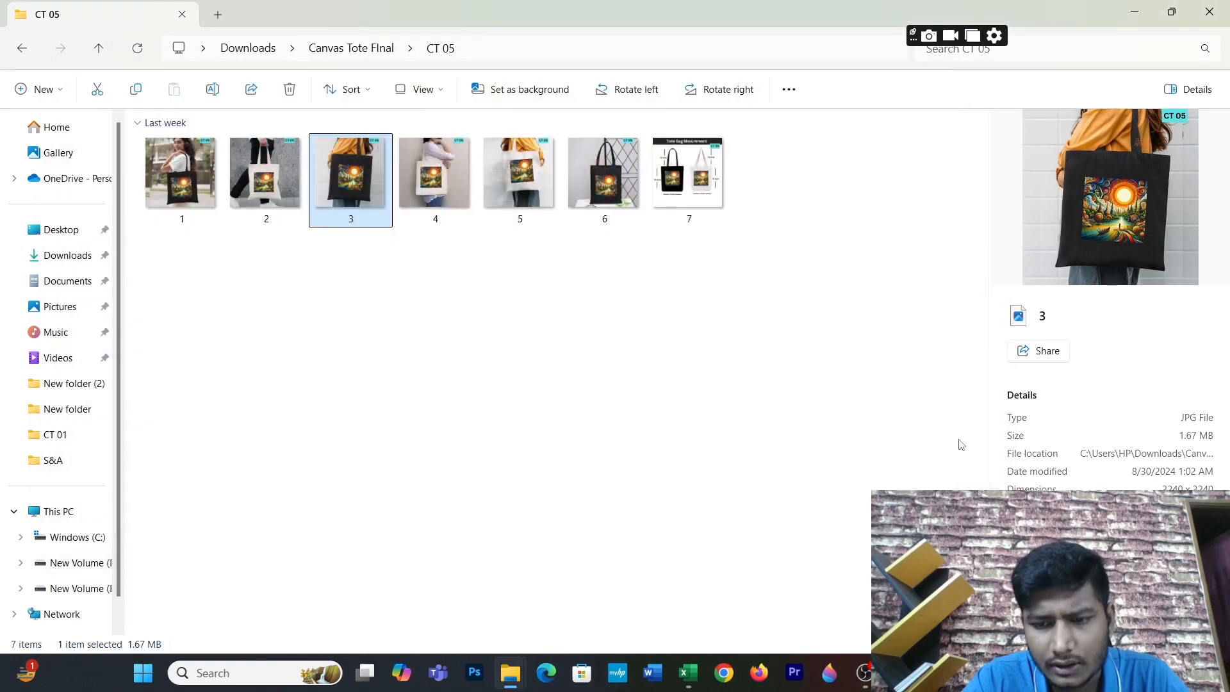
Step: Switch to the newPublish workbook and replace "Women Empowerment" with "Natural Art" in the product name in cell C7
{"action": "left_click", "coordinate": [687, 680]}
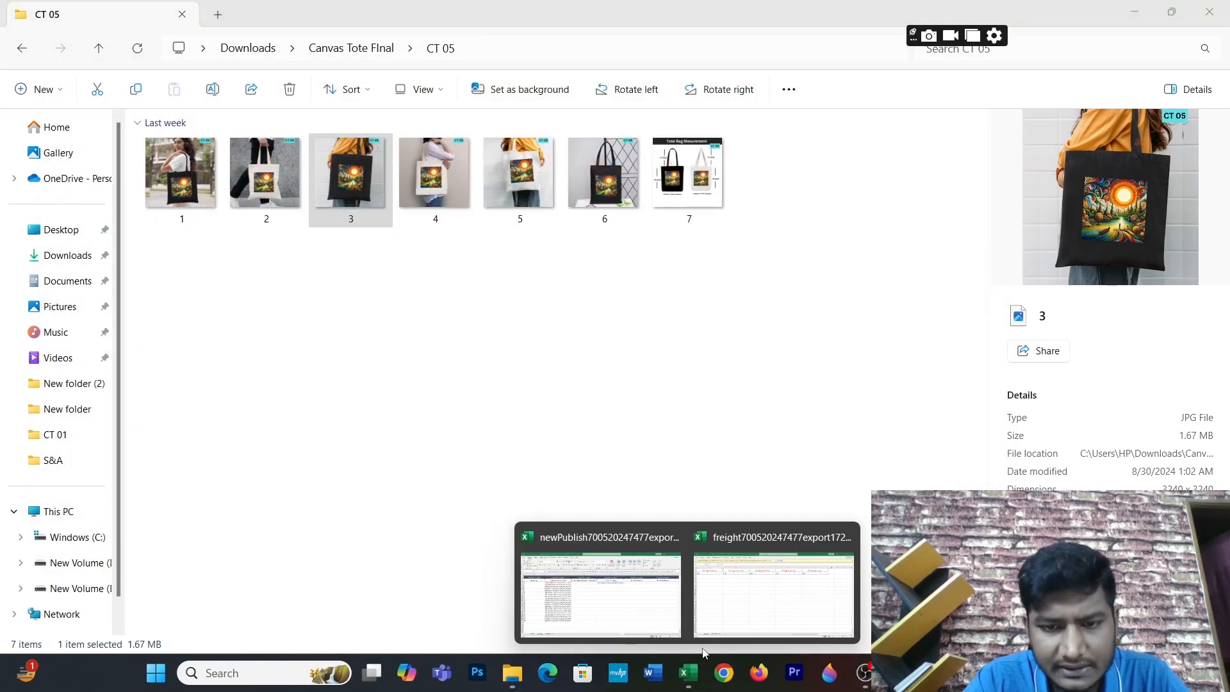
{"action": "left_click", "coordinate": [651, 624]}
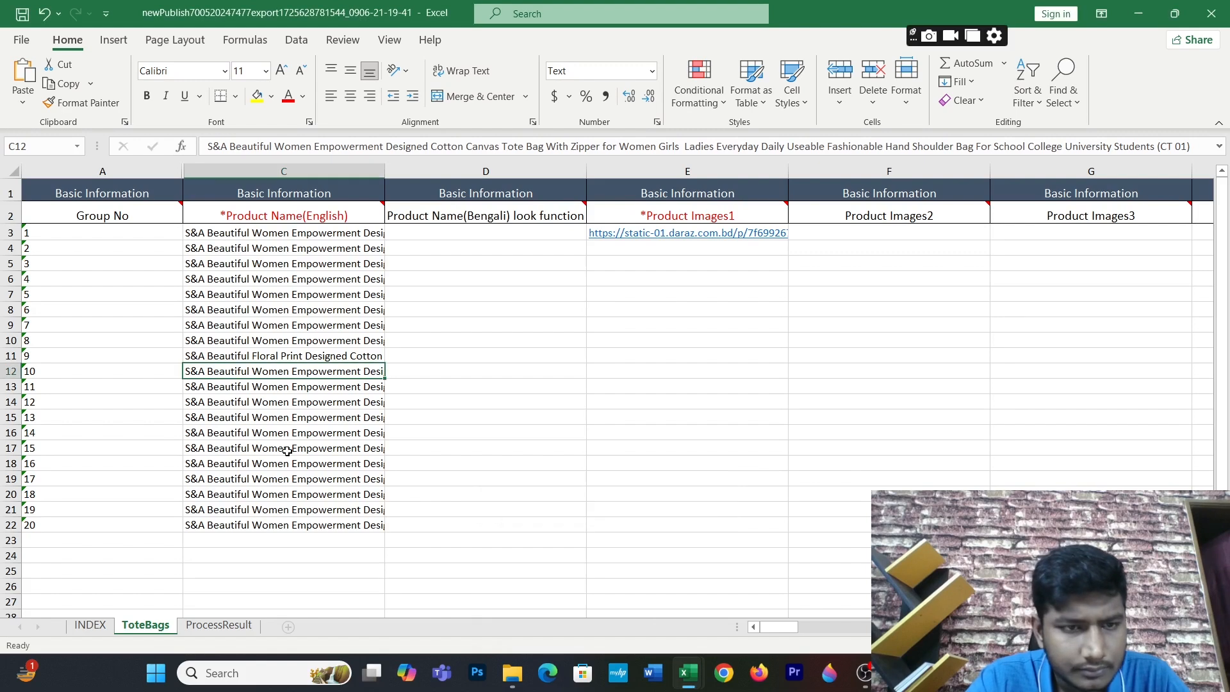
{"action": "left_click", "coordinate": [239, 293]}
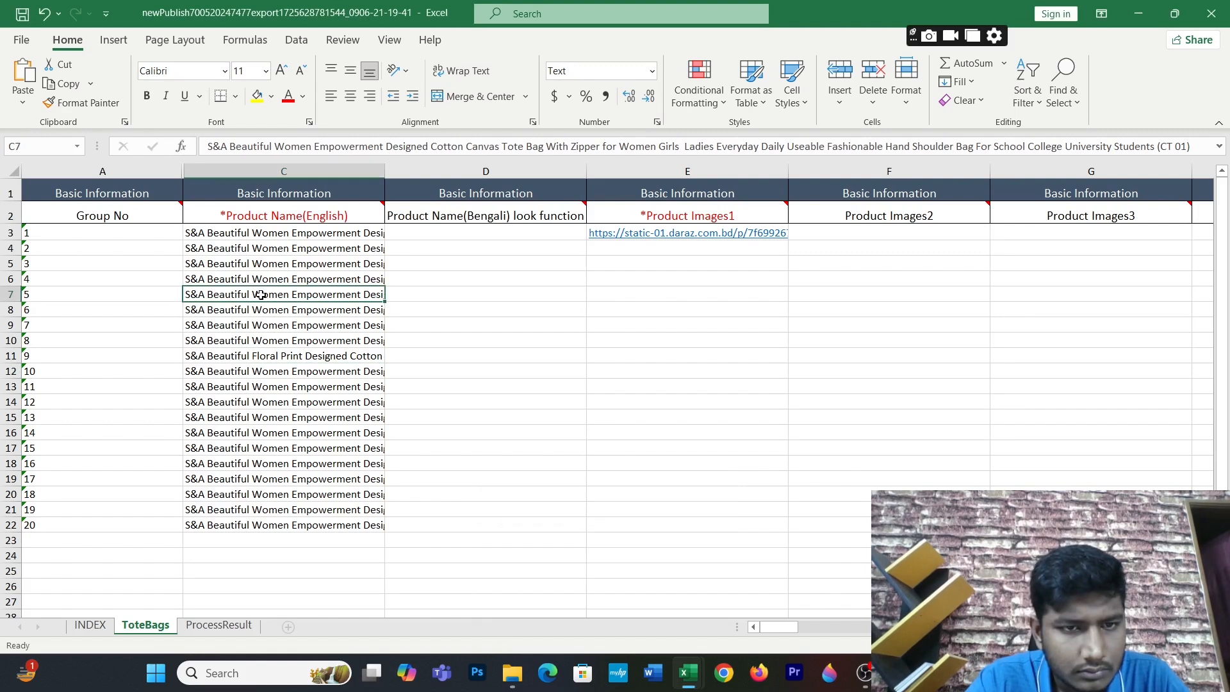
{"action": "double_click", "coordinate": [254, 294]}
{"action": "left_click_drag", "start_coordinate": [252, 294], "coordinate": [358, 294]}
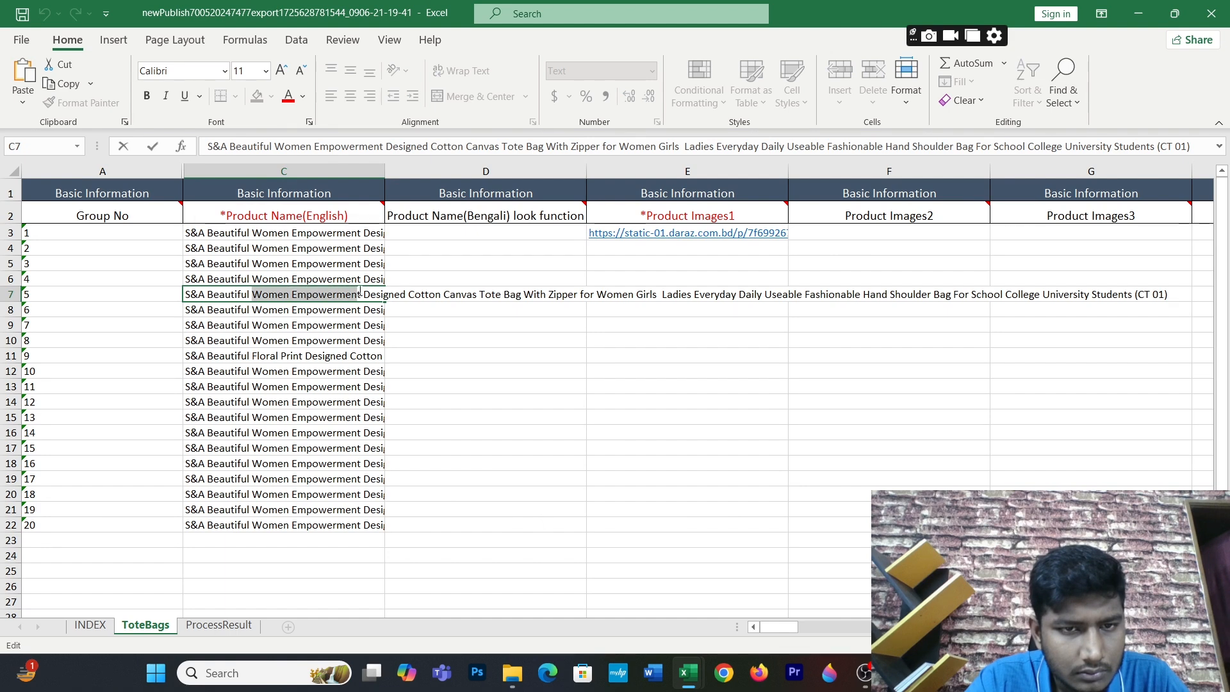
{"action": "type", "text": "Natu"}
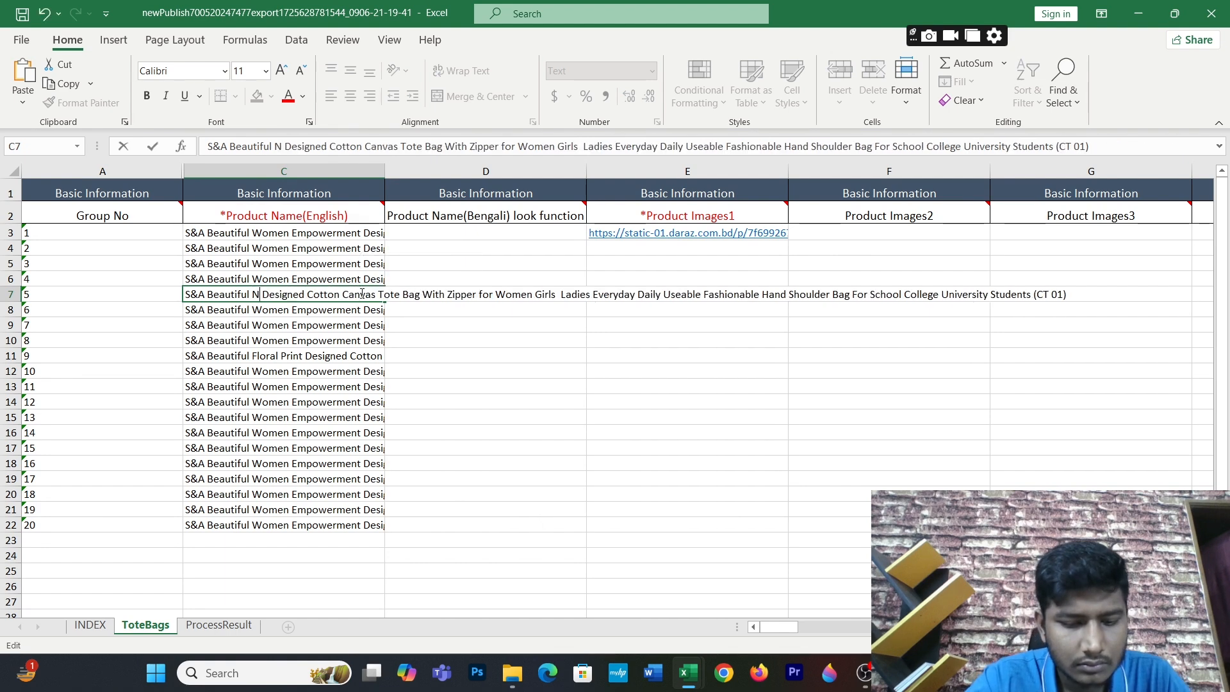
{"action": "type", "text": "ral Art"}
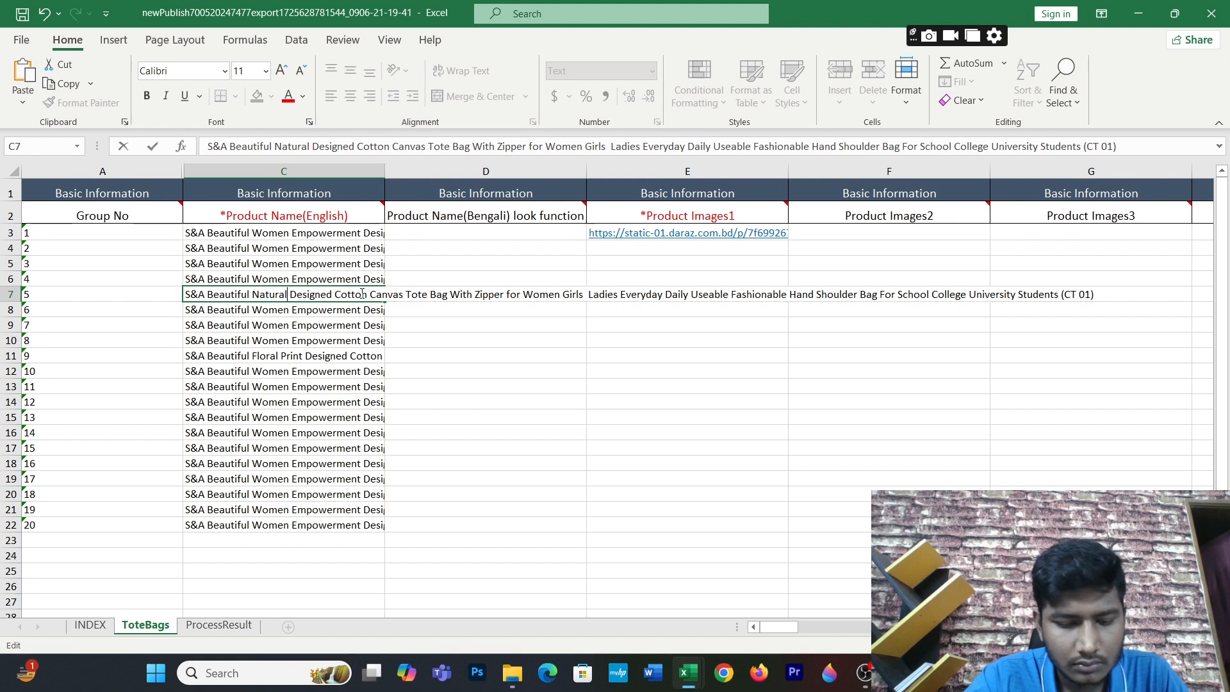
{"action": "left_click", "coordinate": [344, 323]}
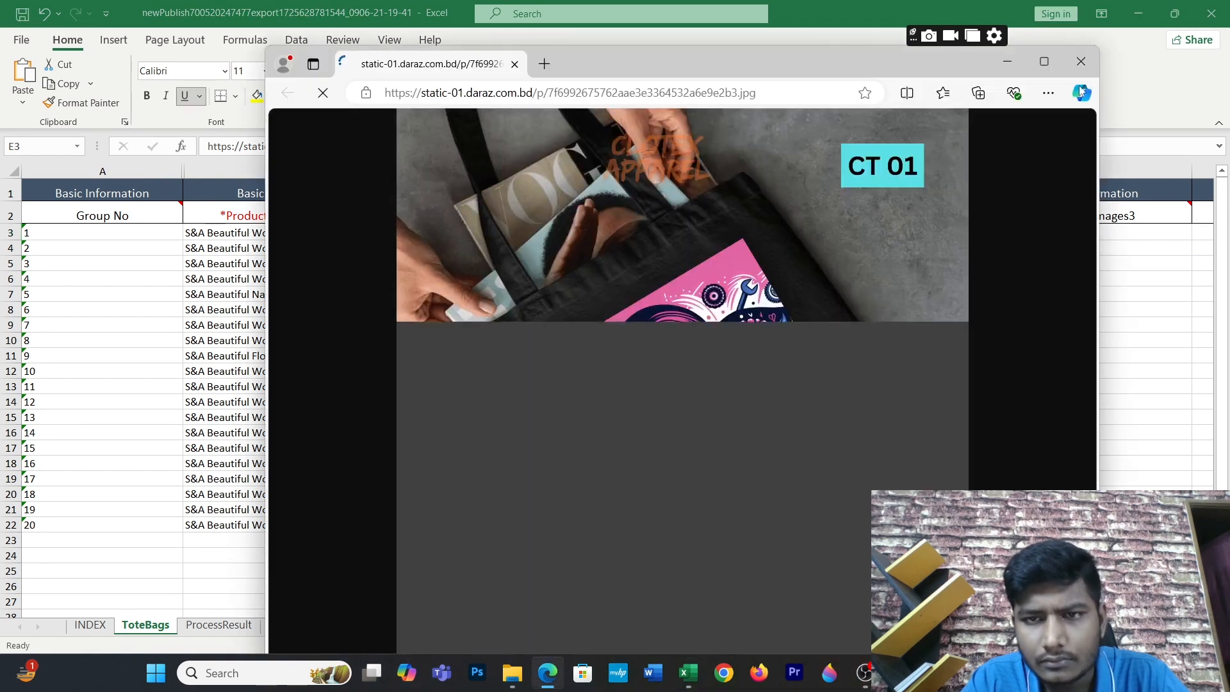
Step: Close the browser window showing the linked image and fill the Product Images1 link from cell E3 down through E22
{"action": "left_click", "coordinate": [1081, 61]}
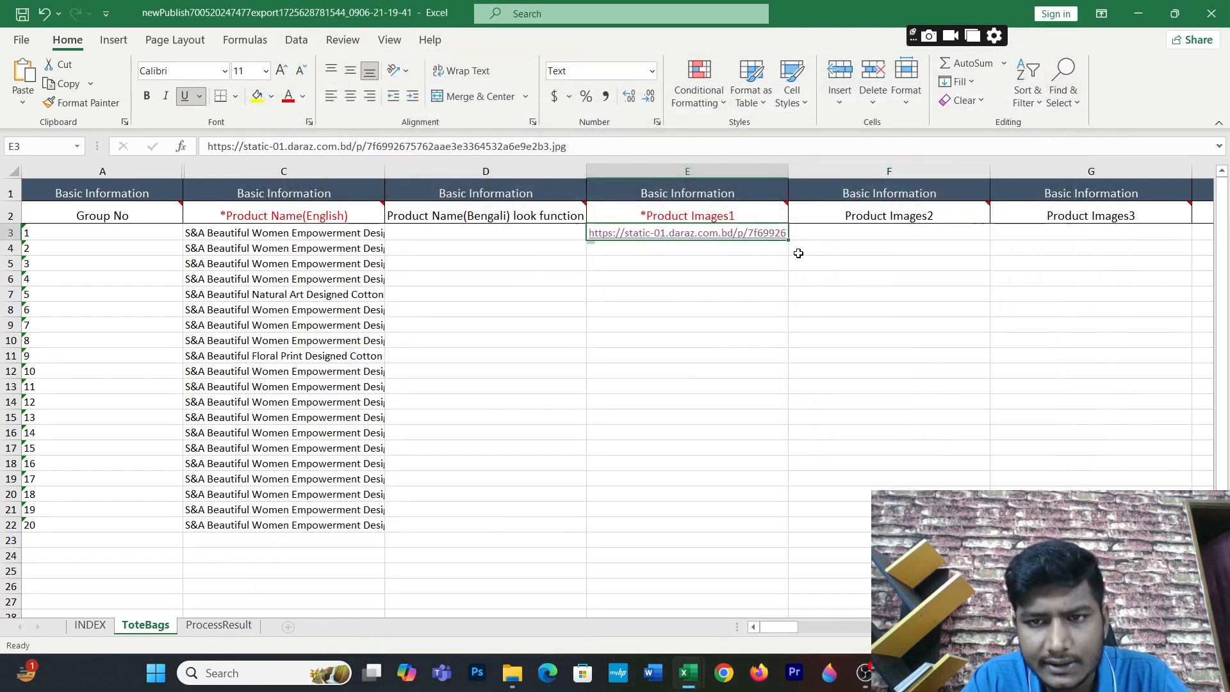
{"action": "left_click_drag", "start_coordinate": [787, 239], "coordinate": [717, 531]}
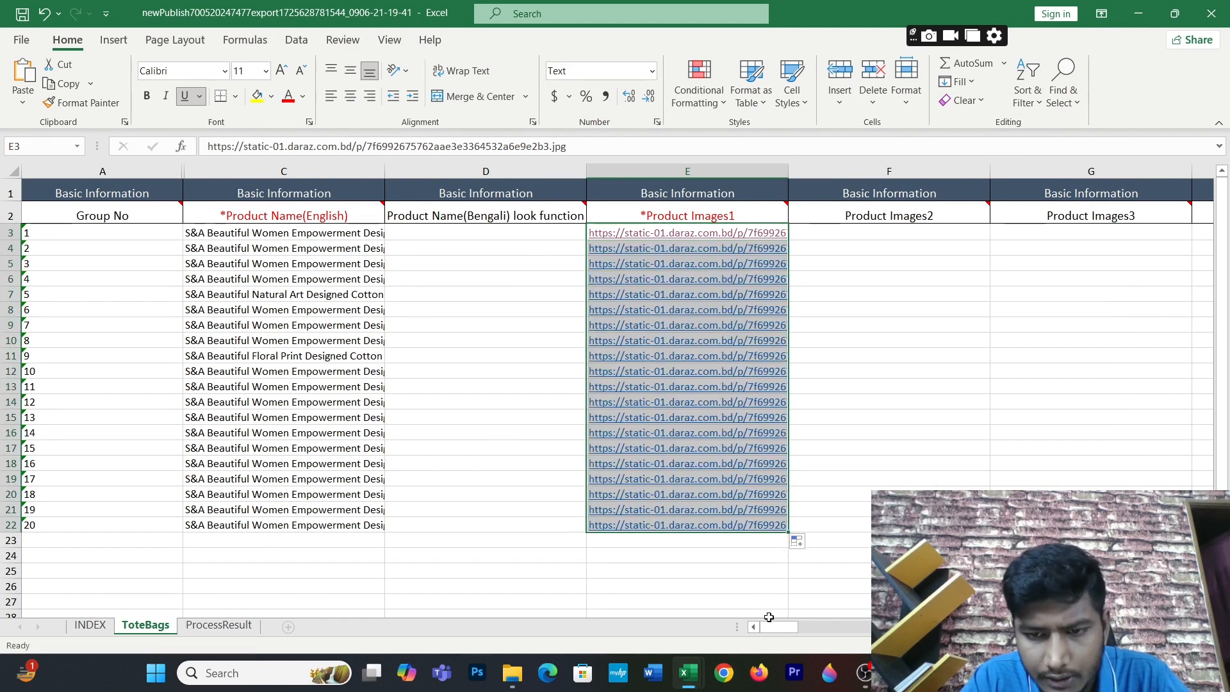
Step: Copy the first product's attribute, description, service and SKU data from P3 through BP3
{"action": "left_click_drag", "start_coordinate": [776, 626], "coordinate": [839, 619]}
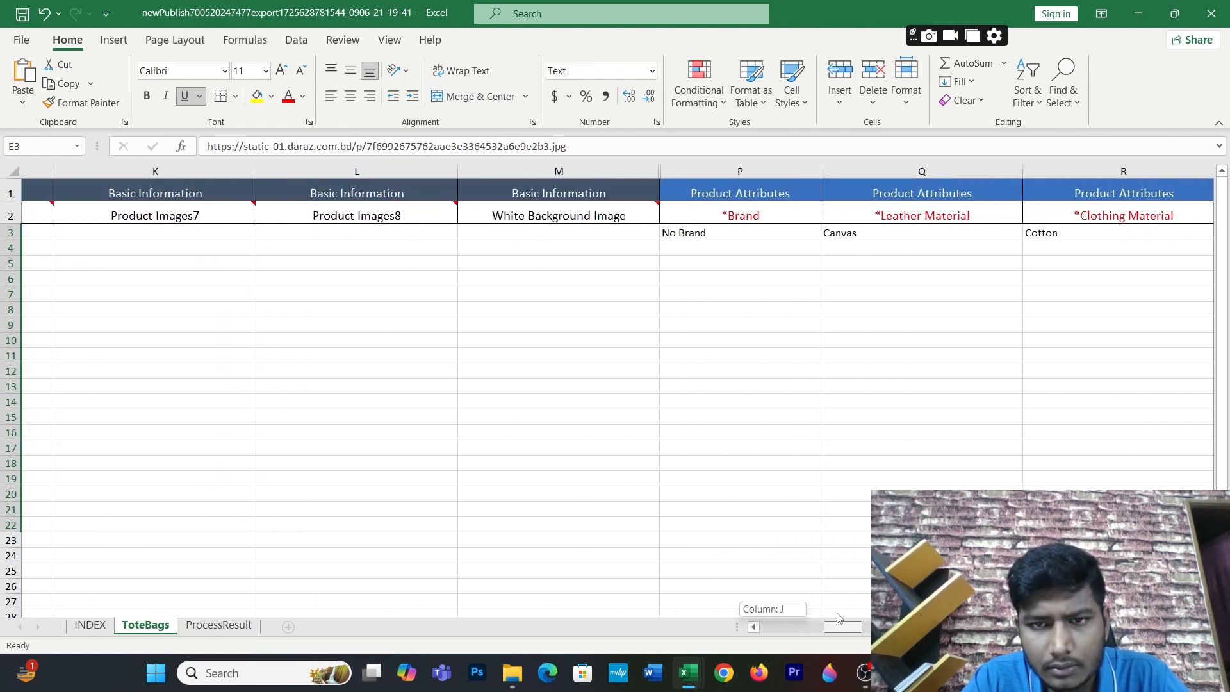
{"action": "left_click_drag", "start_coordinate": [838, 619], "coordinate": [848, 619]}
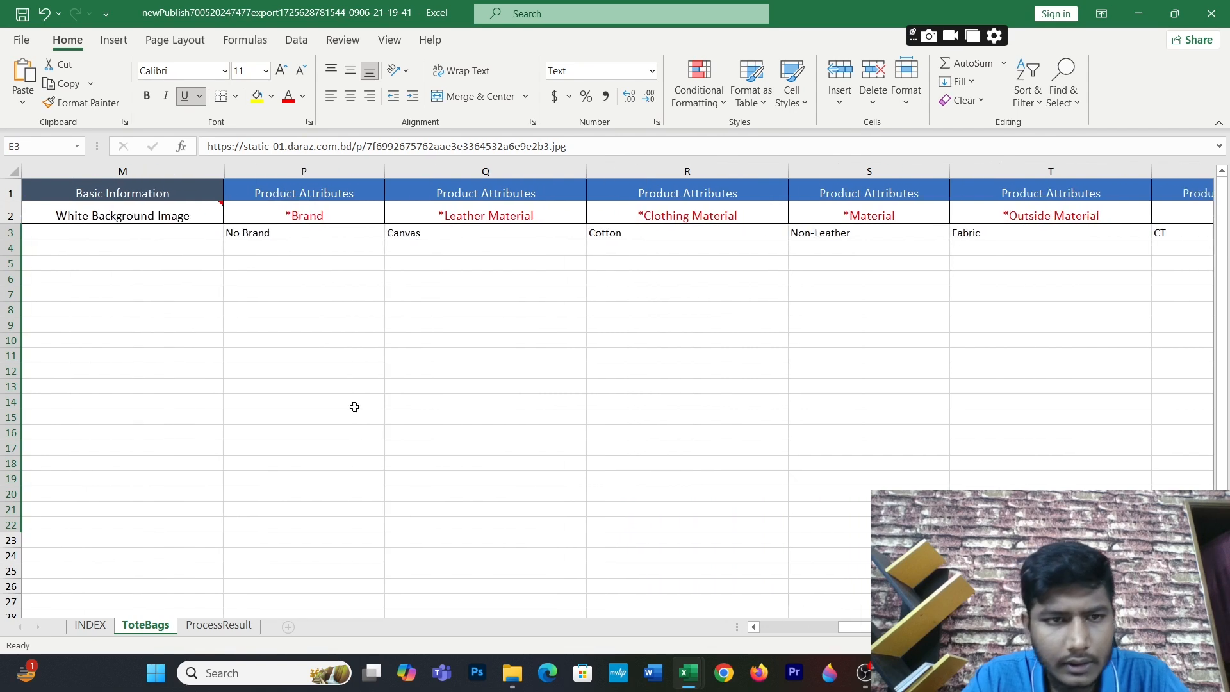
{"action": "left_click_drag", "start_coordinate": [240, 232], "coordinate": [1045, 234]}
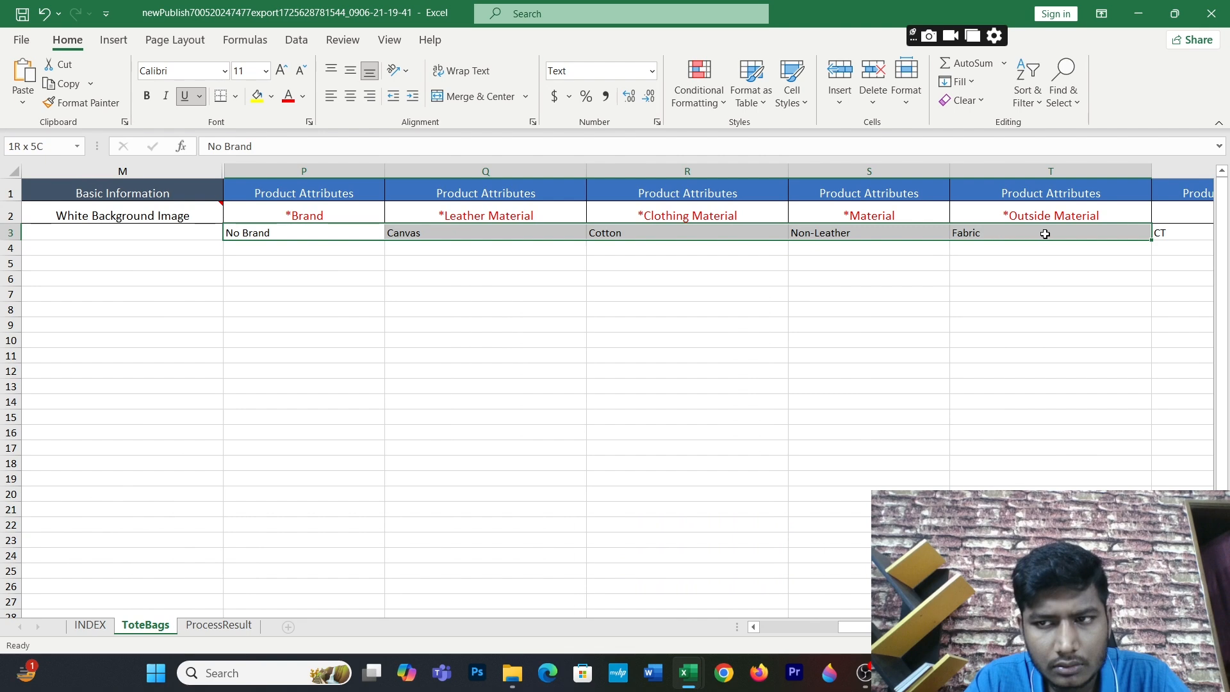
{"action": "left_click_drag", "start_coordinate": [1150, 235], "coordinate": [1090, 230]}
{"action": "key", "text": "ctrl+c"}
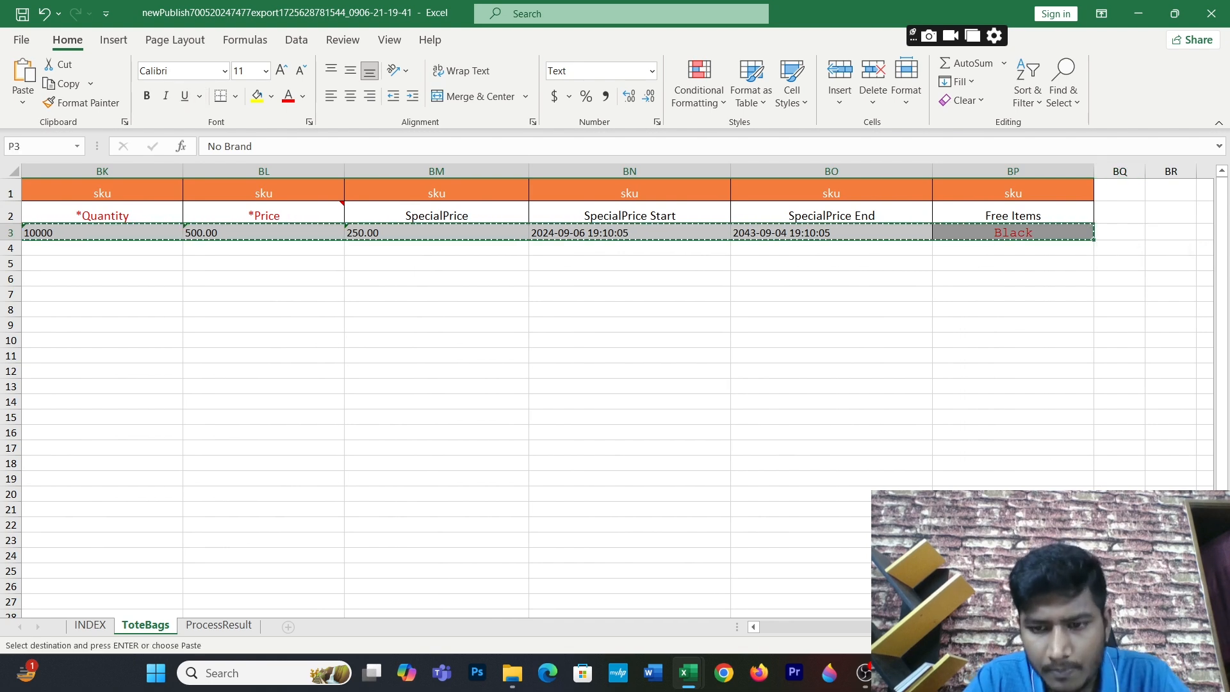
Step: Paste the copied product data into each remaining product row, starting at column P, from row 4 through row 22
{"action": "scroll", "coordinate": [615, 385], "scroll_direction": "left", "scroll_amount": 3}
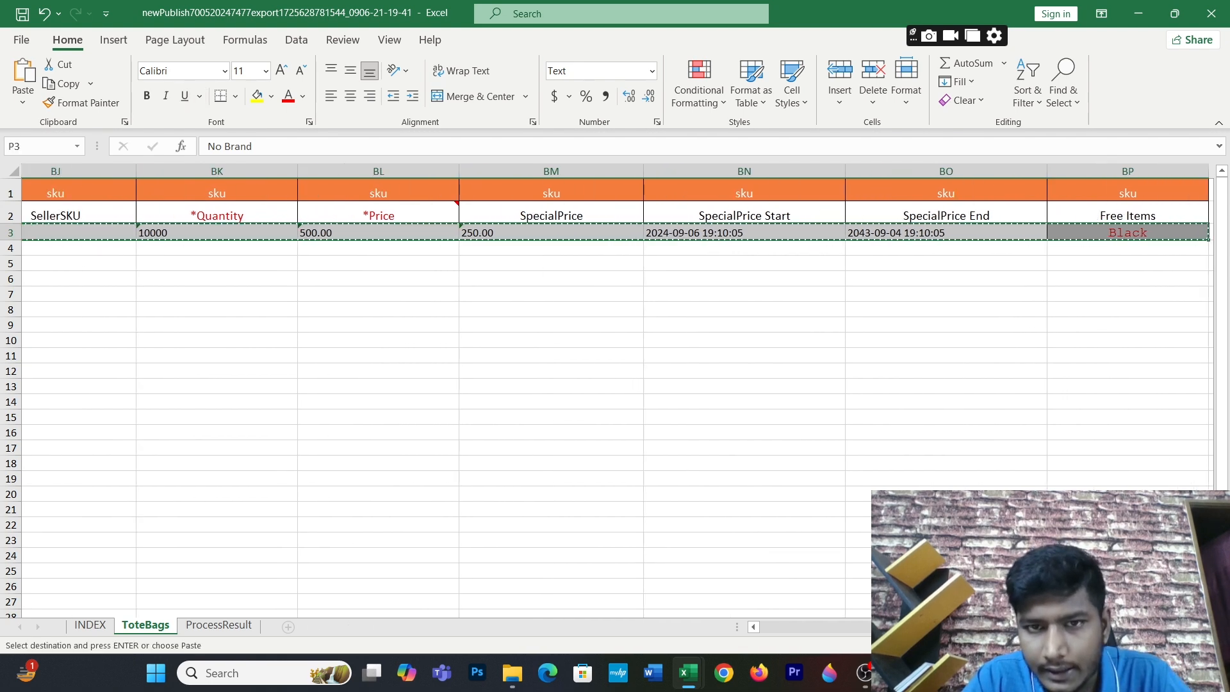
{"action": "scroll", "coordinate": [859, 629], "scroll_direction": "left", "scroll_amount": 10}
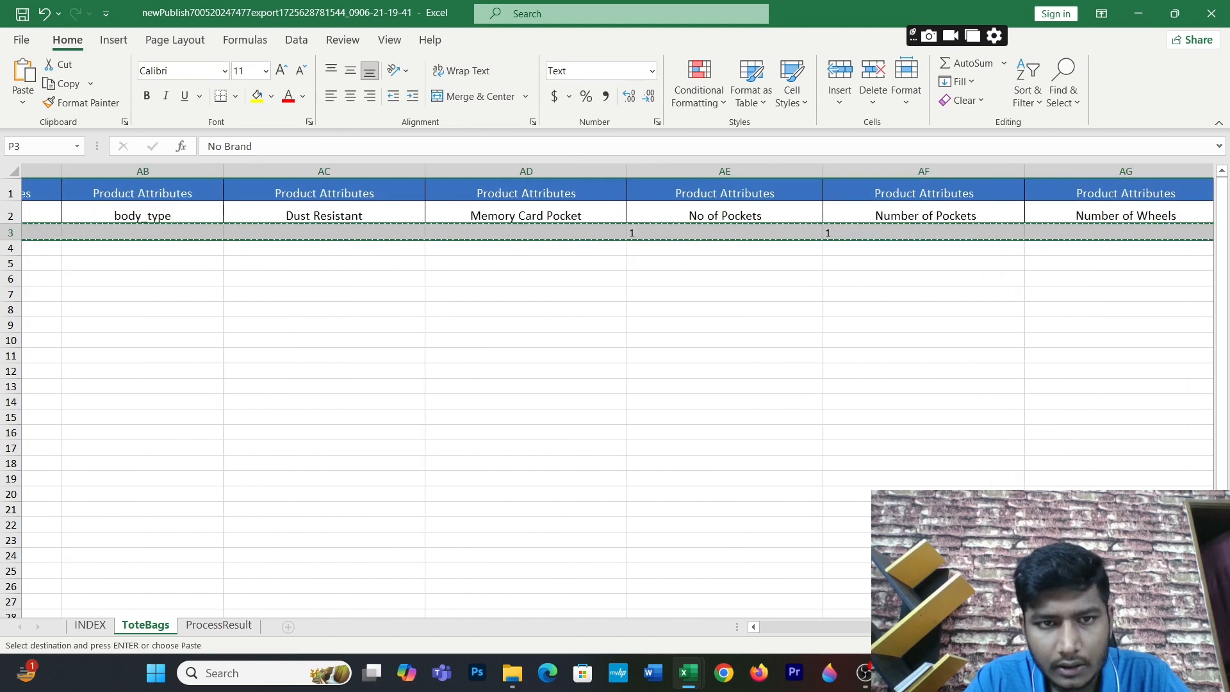
{"action": "scroll", "coordinate": [859, 629], "scroll_direction": "left", "scroll_amount": 10}
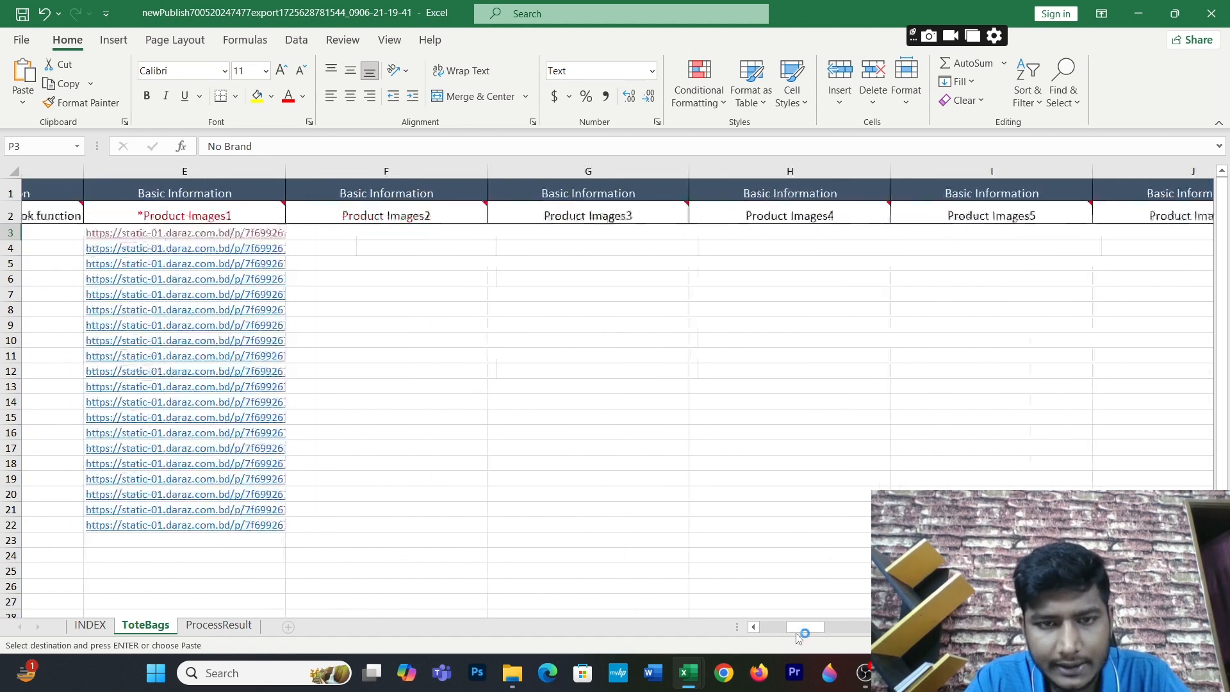
{"action": "left_click_drag", "start_coordinate": [824, 633], "coordinate": [836, 633]}
{"action": "left_click", "coordinate": [836, 249]}
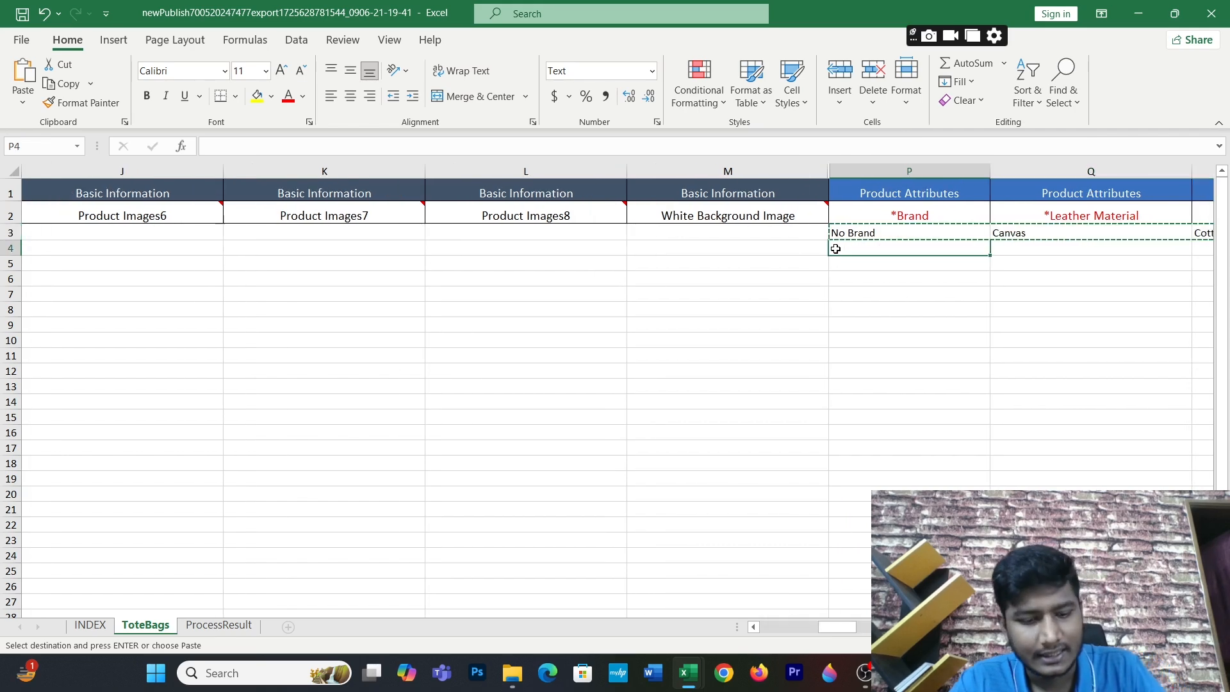
{"action": "key", "text": "ctrl+v"}
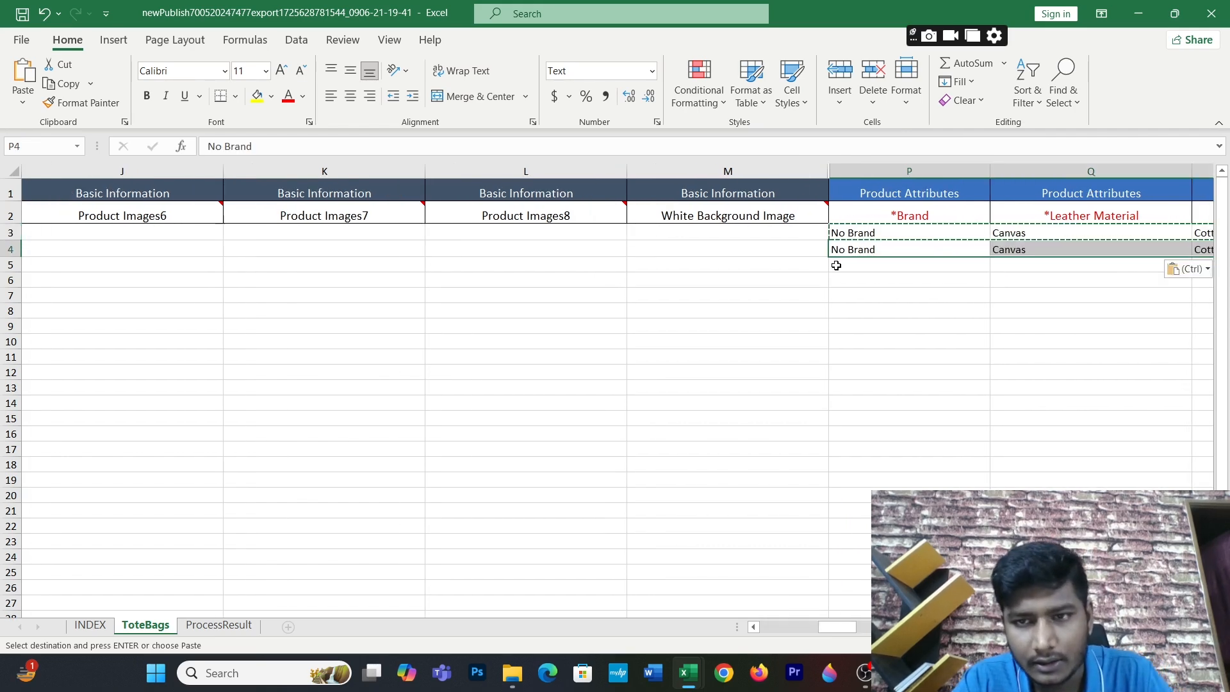
{"action": "left_click", "coordinate": [836, 265]}
{"action": "key", "text": "ctrl+v"}
{"action": "left_click", "coordinate": [841, 289]}
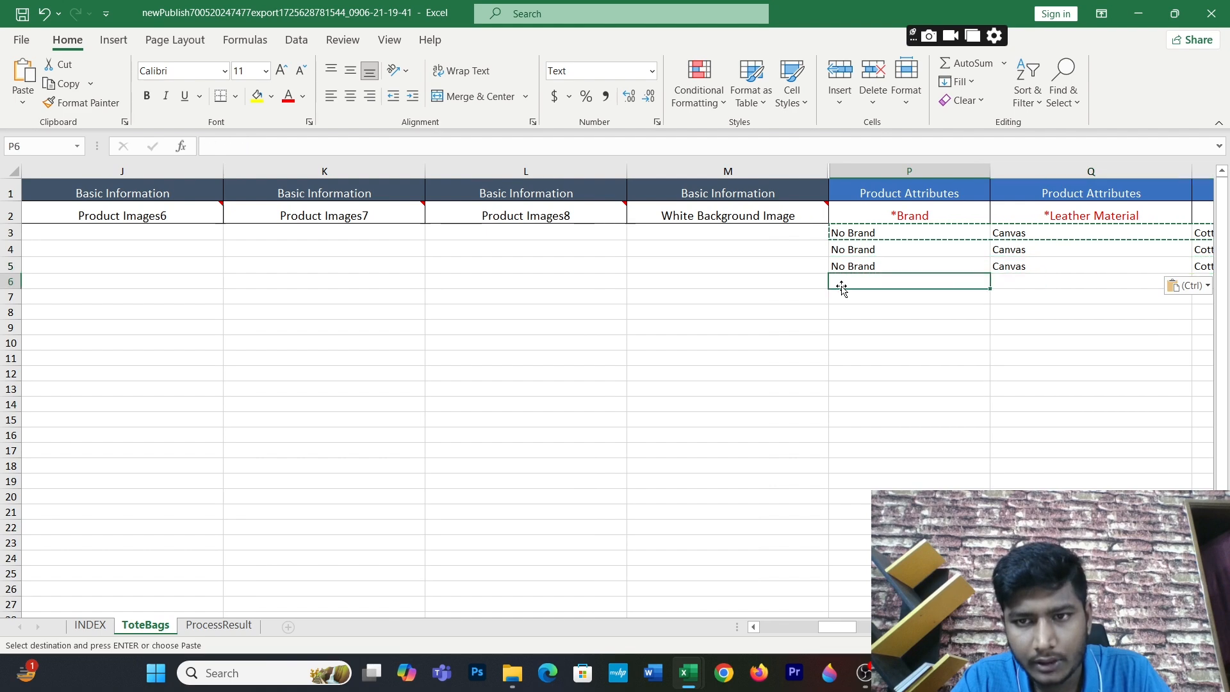
{"action": "key", "text": "ctrl+v"}
{"action": "left_click", "coordinate": [841, 298]}
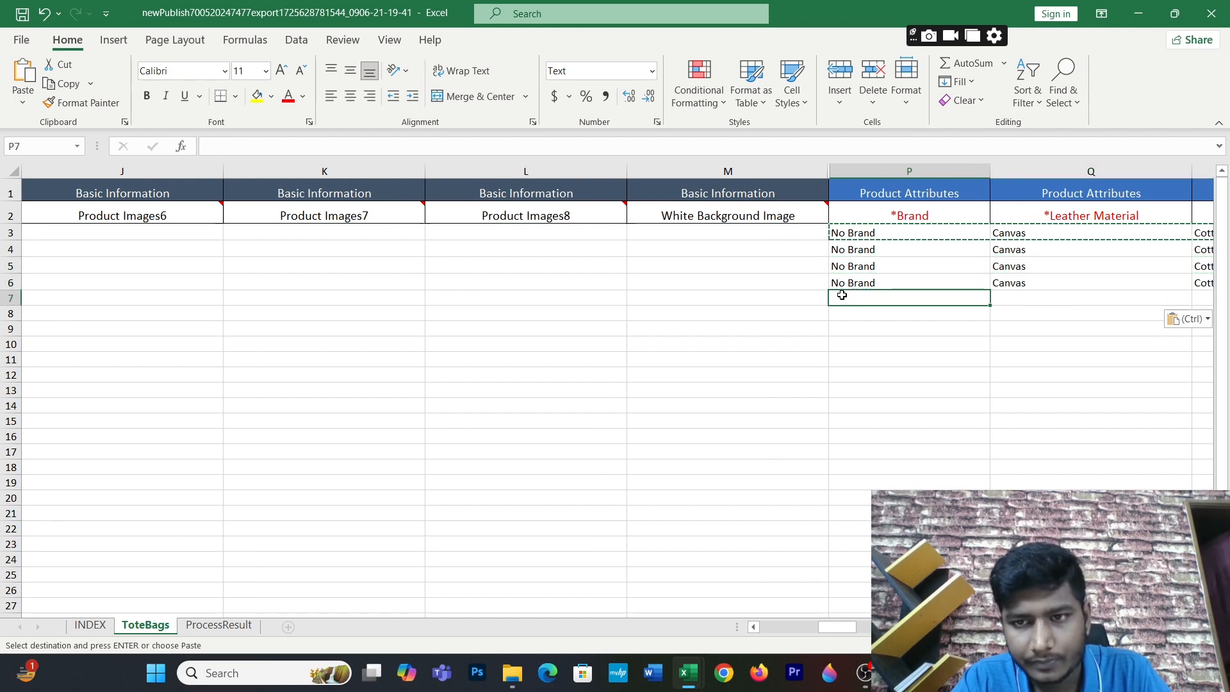
{"action": "key", "text": "ctrl+v"}
{"action": "left_click", "coordinate": [843, 314]}
{"action": "key", "text": "ctrl+v"}
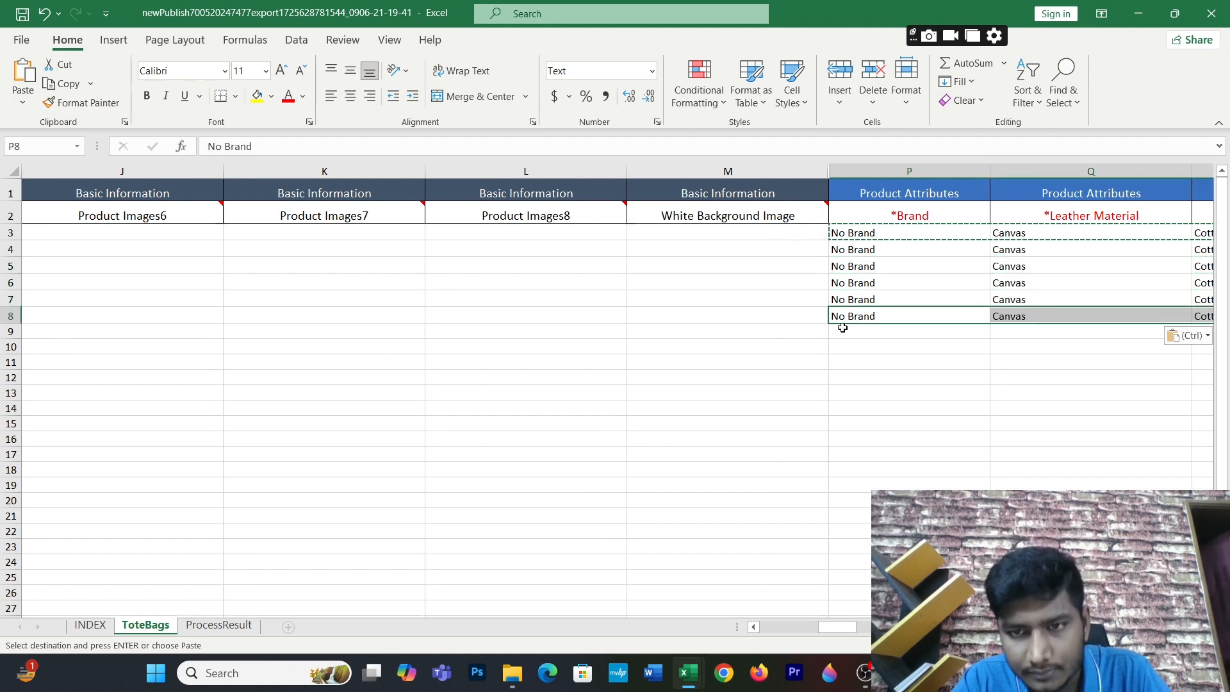
{"action": "left_click", "coordinate": [842, 330]}
{"action": "key", "text": "ctrl+v"}
{"action": "left_click", "coordinate": [842, 345]}
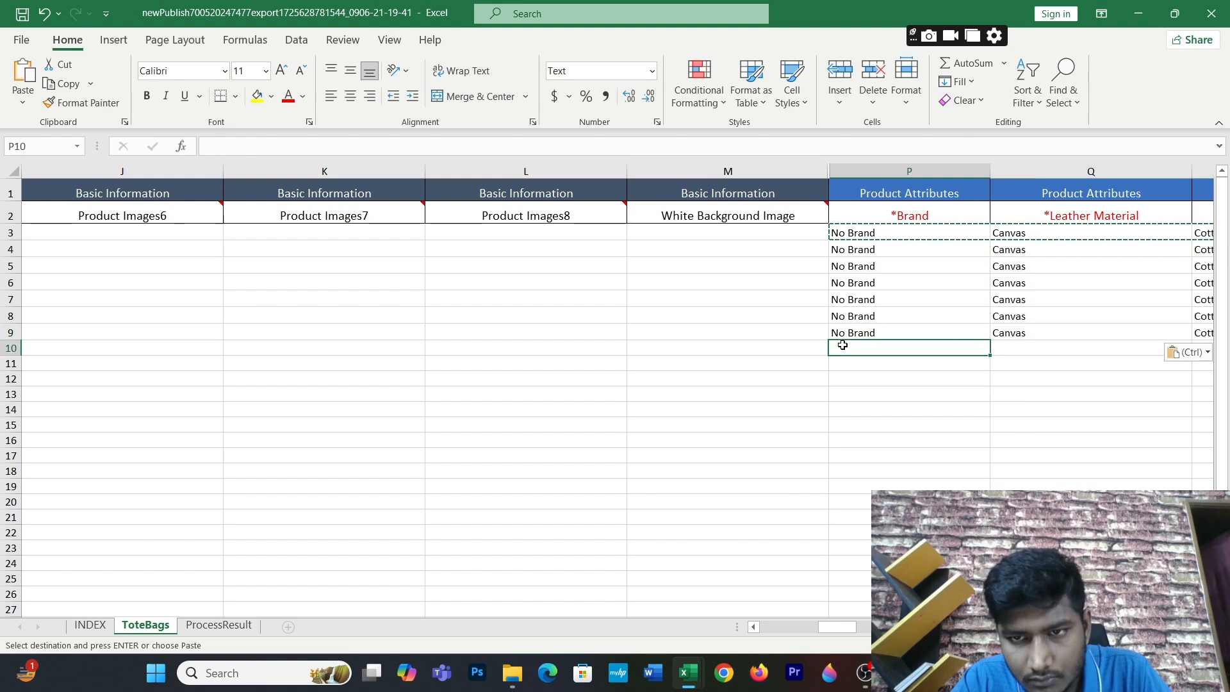
{"action": "key", "text": "ctrl+v"}
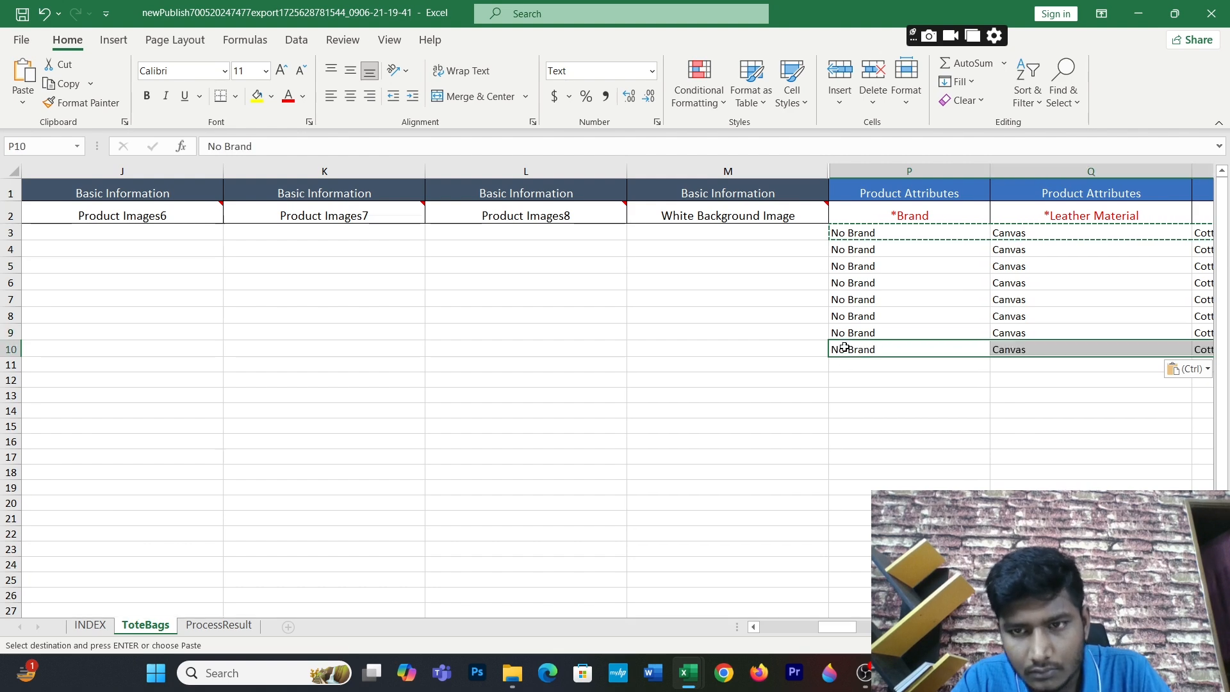
{"action": "left_click", "coordinate": [843, 363]}
{"action": "key", "text": "ctrl+v"}
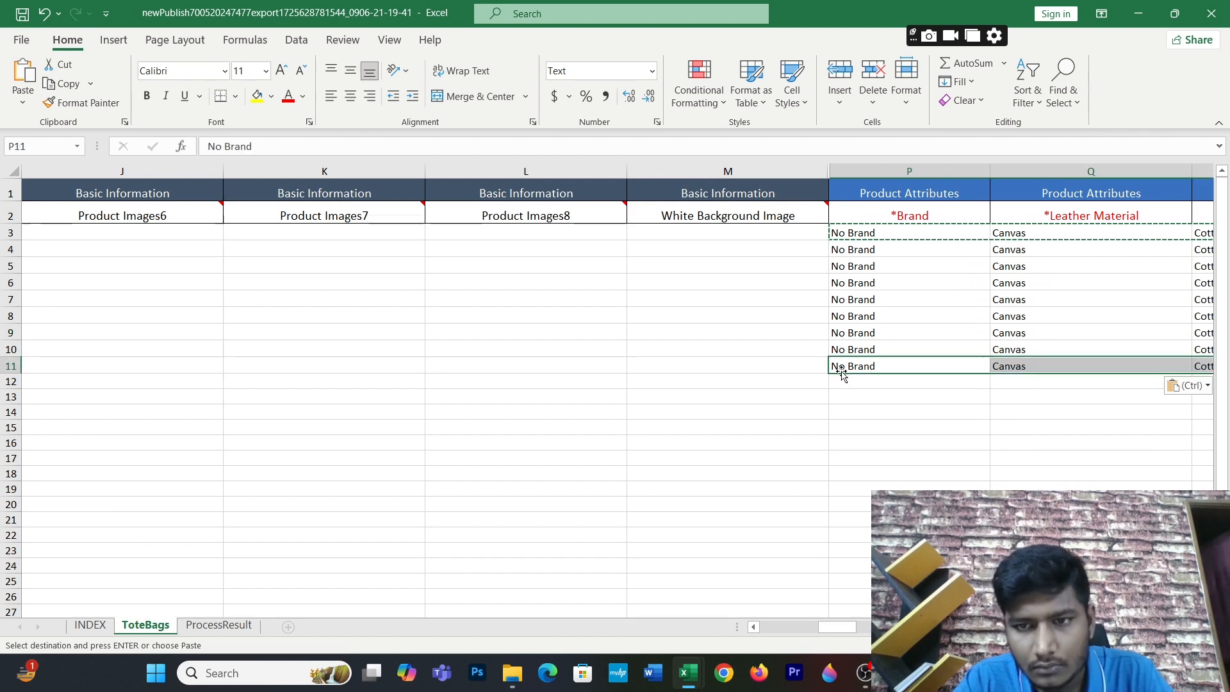
{"action": "left_click", "coordinate": [845, 378]}
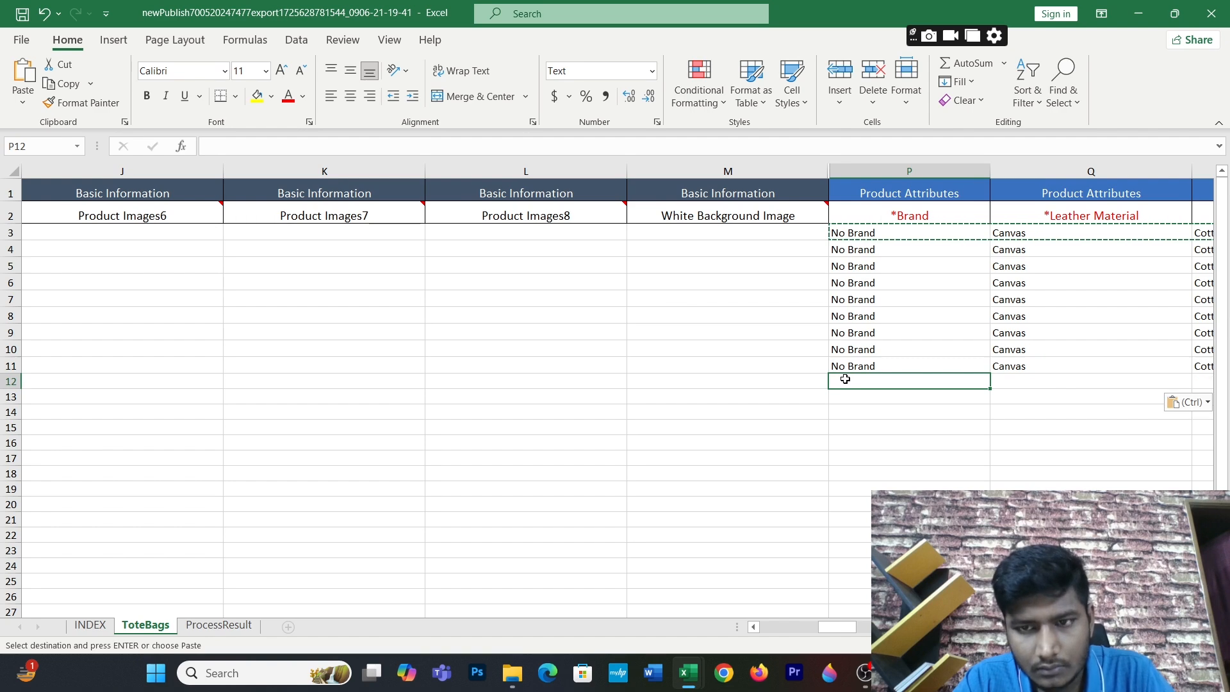
{"action": "key", "text": "ctrl+v"}
{"action": "left_click", "coordinate": [845, 400]}
{"action": "key", "text": "ctrl+v"}
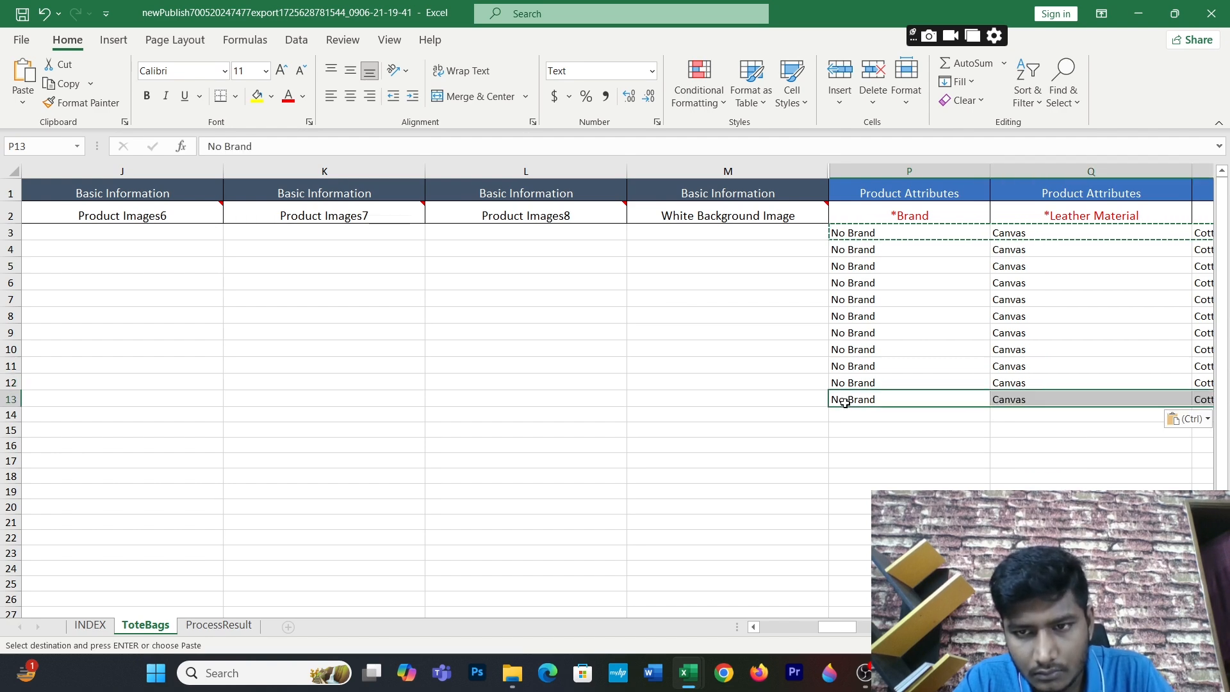
{"action": "left_click", "coordinate": [845, 415]}
{"action": "key", "text": "ctrl+v"}
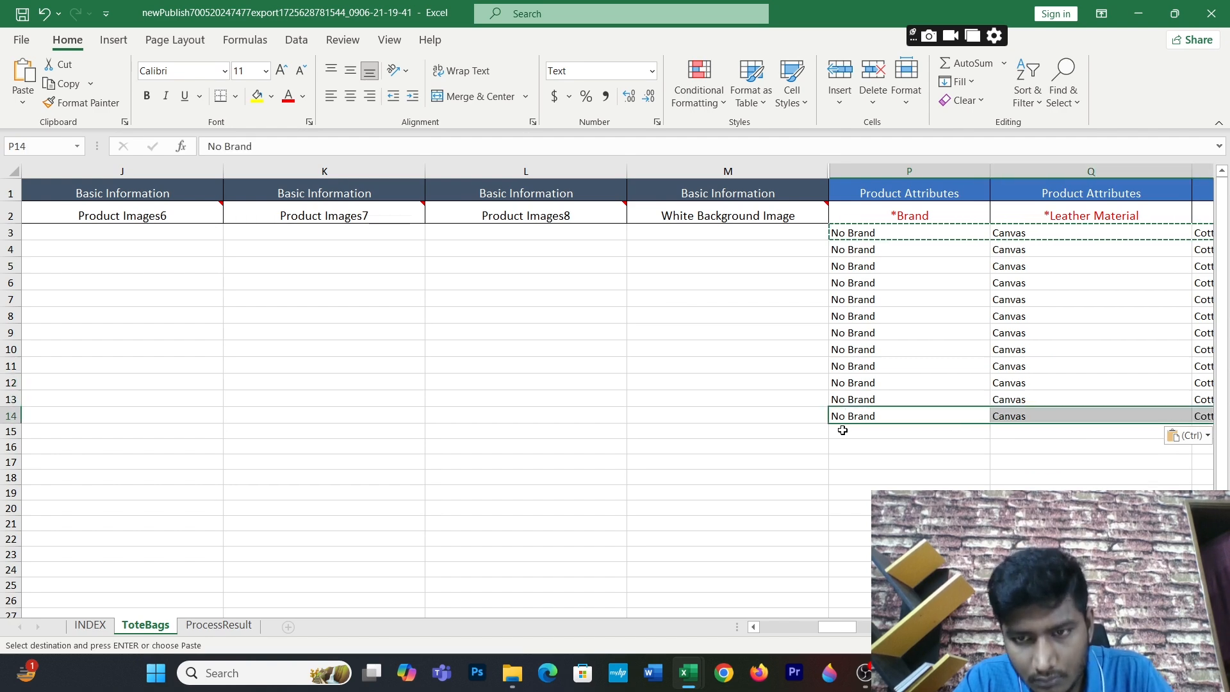
{"action": "left_click", "coordinate": [842, 431]}
{"action": "key", "text": "ctrl+v"}
{"action": "left_click", "coordinate": [841, 448]}
{"action": "key", "text": "ctrl+v"}
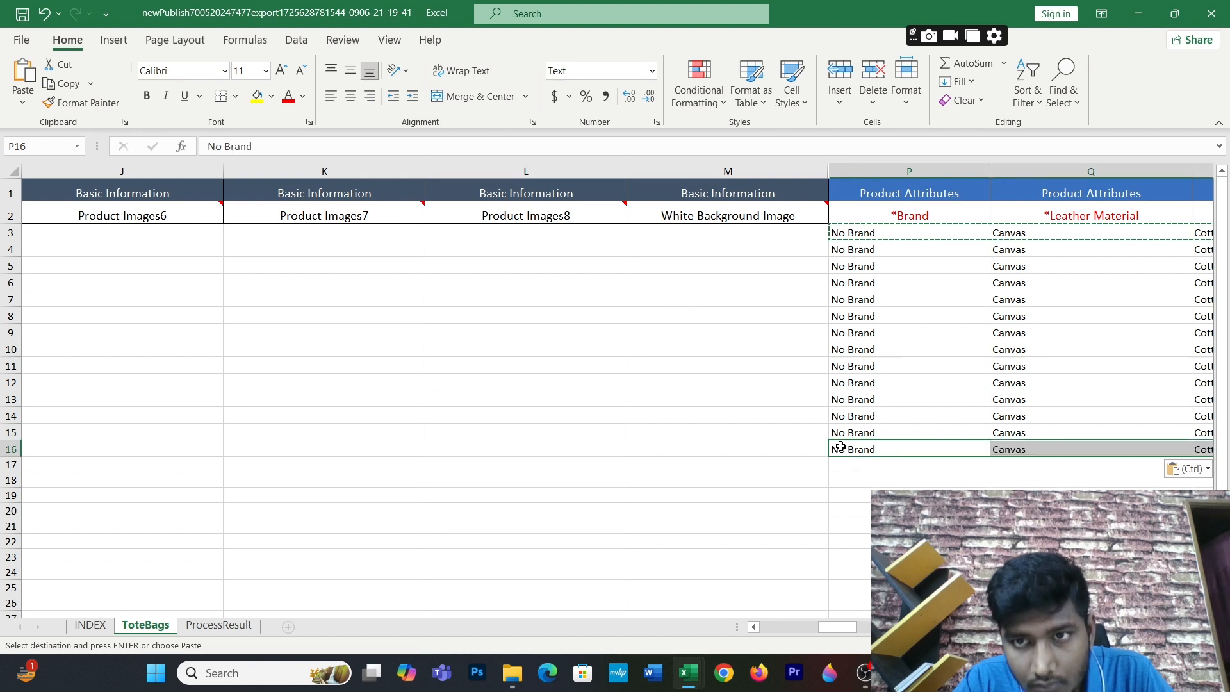
{"action": "left_click", "coordinate": [841, 466]}
{"action": "key", "text": "ctrl+v"}
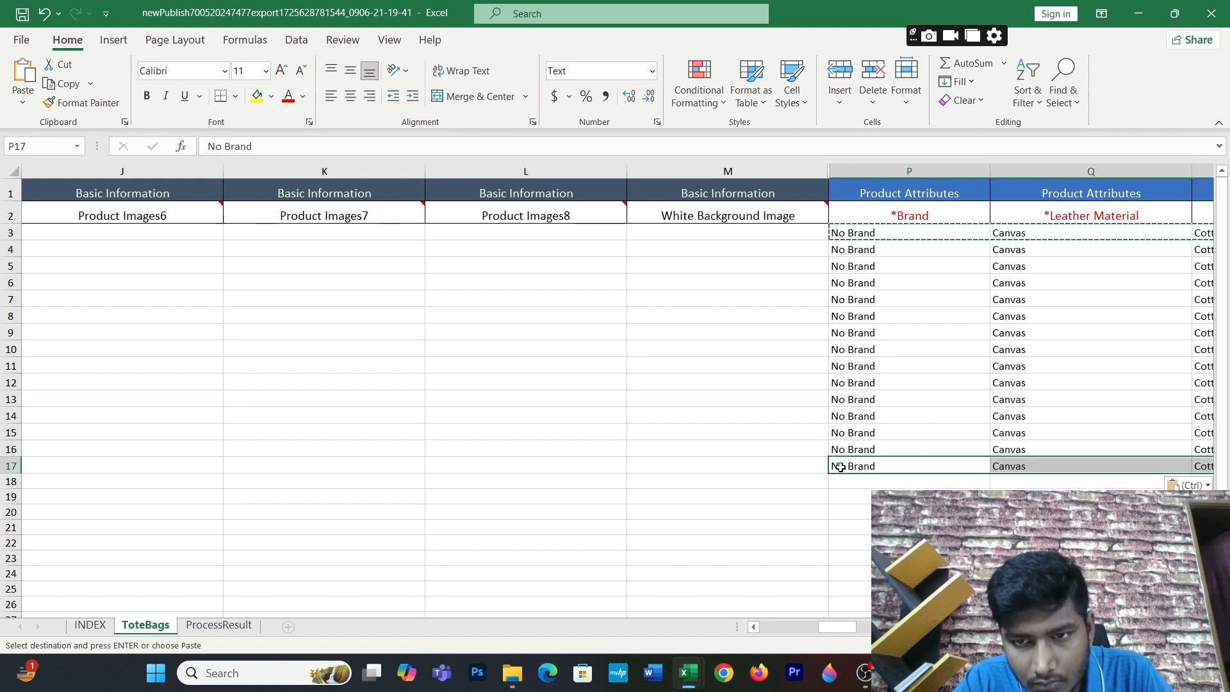
{"action": "left_click", "coordinate": [841, 481]}
{"action": "key", "text": "ctrl+v"}
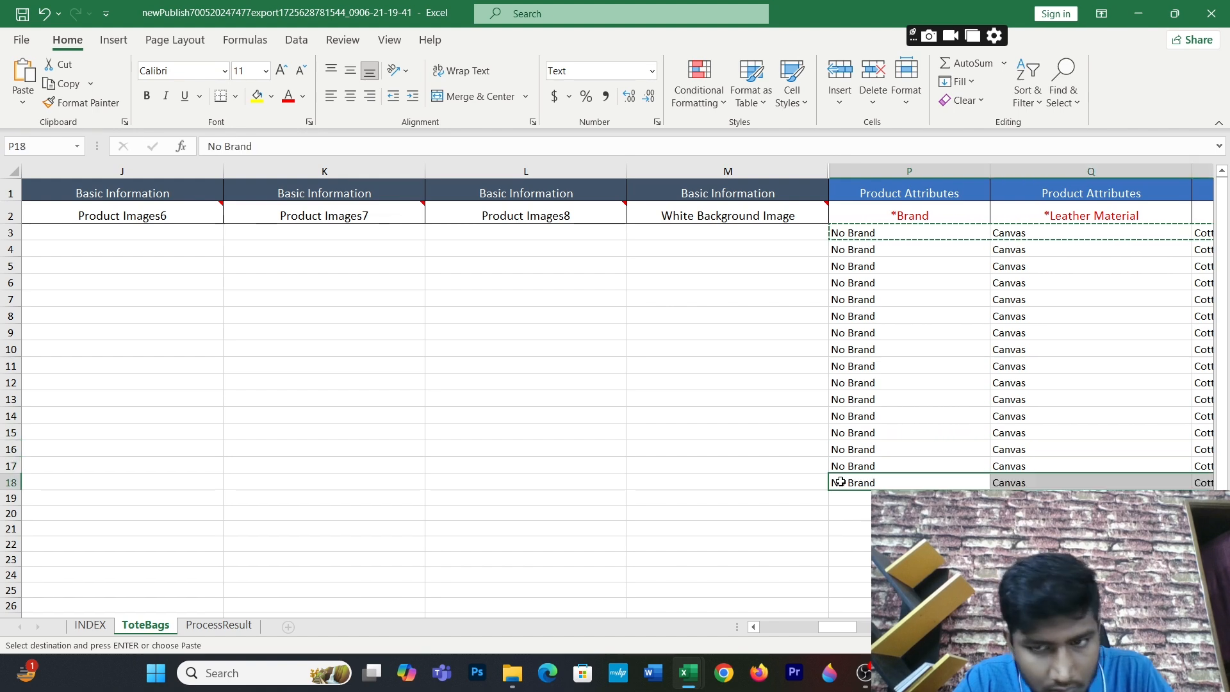
{"action": "left_click", "coordinate": [839, 497]}
{"action": "key", "text": "ctrl+v"}
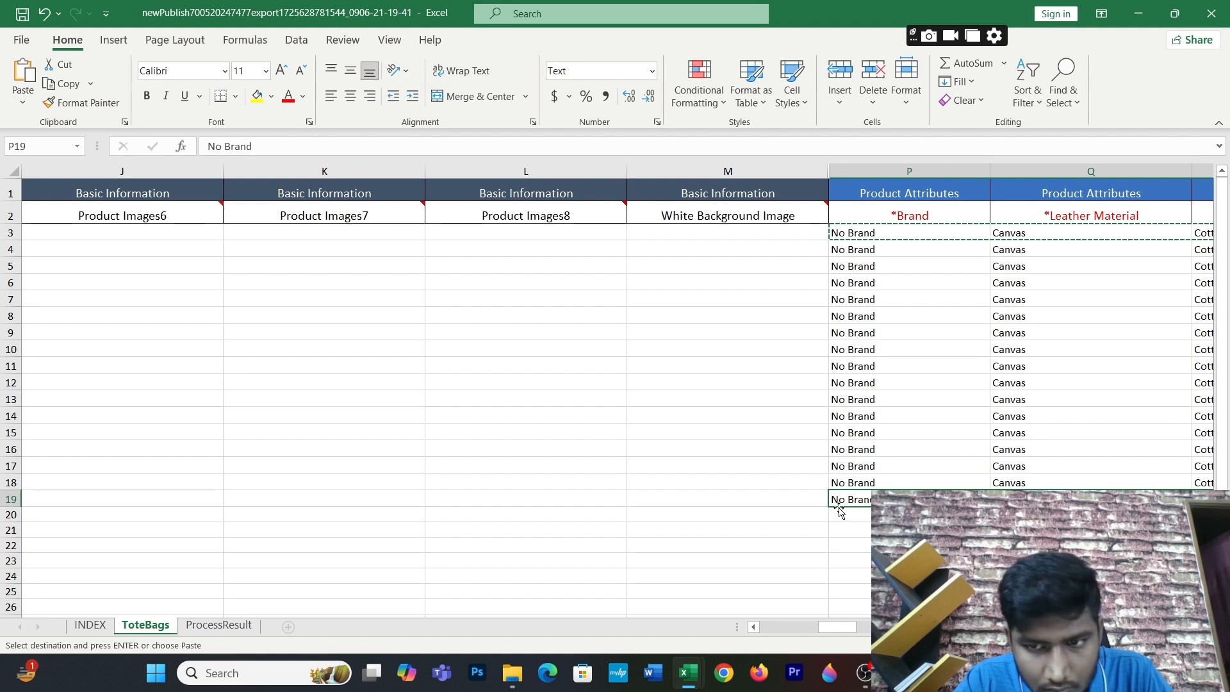
{"action": "left_click", "coordinate": [839, 512]}
{"action": "key", "text": "ctrl+v"}
{"action": "left_click", "coordinate": [843, 533]}
{"action": "key", "text": "ctrl+v"}
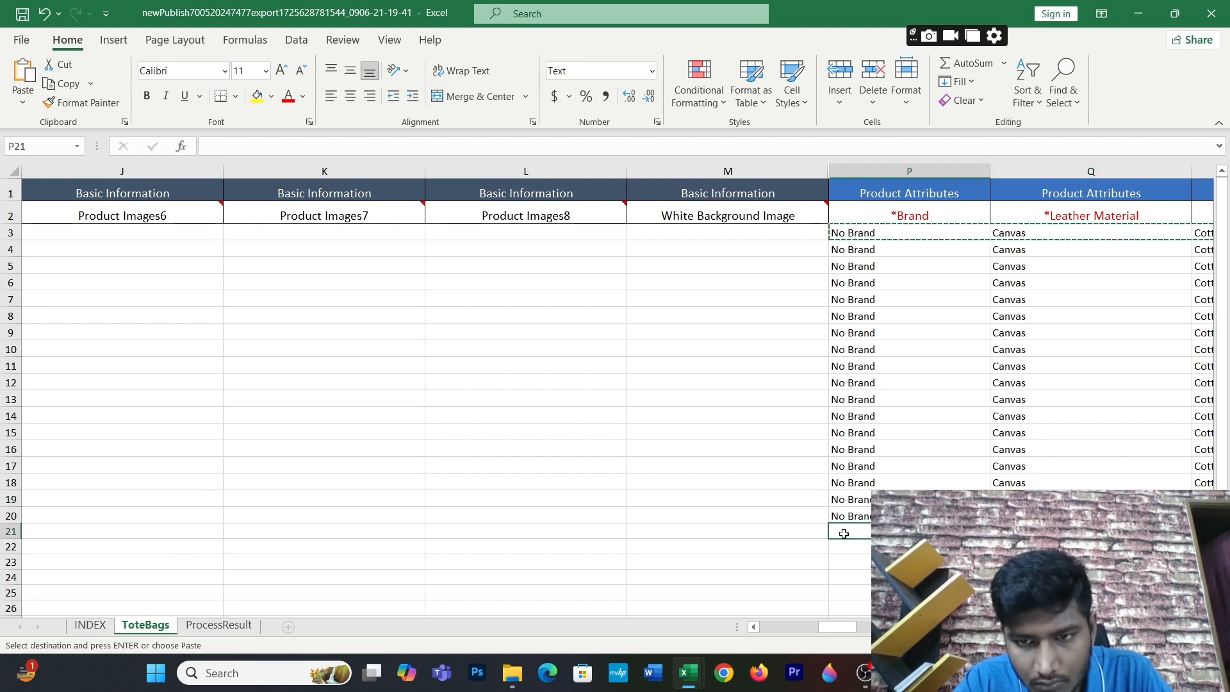
{"action": "left_click", "coordinate": [844, 548]}
{"action": "key", "text": "ctrl+v"}
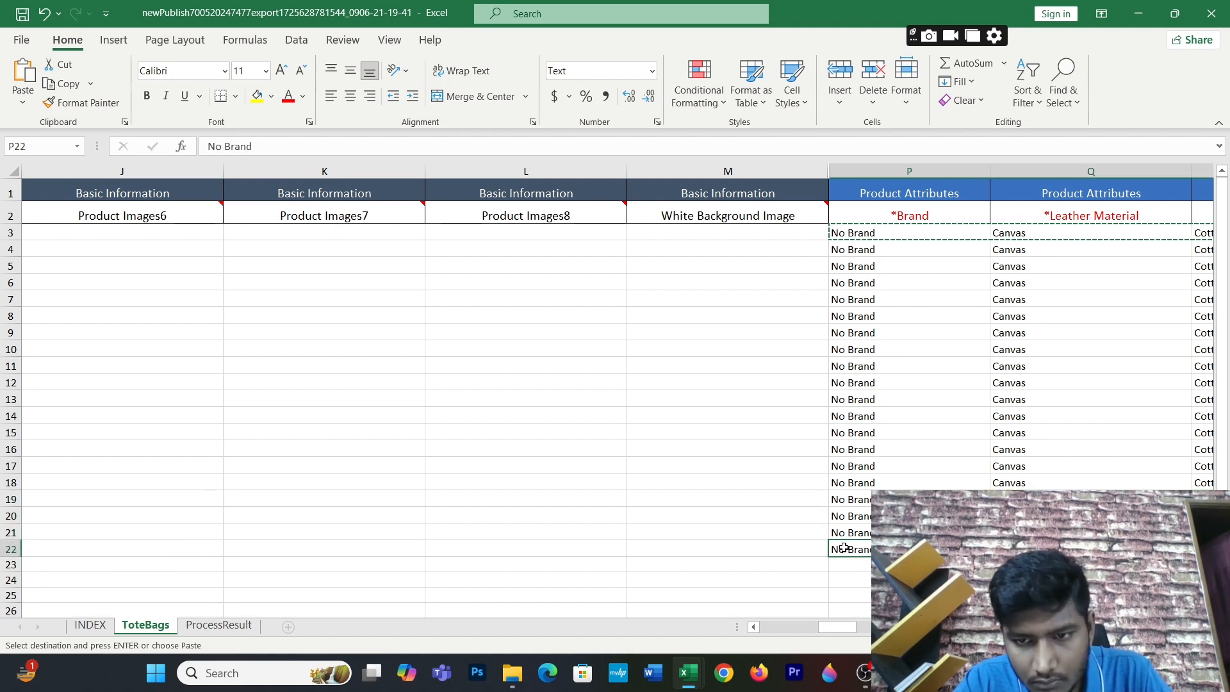
Step: Paste the copied product data into row 23 and delete that surplus row
{"action": "left_click", "coordinate": [844, 564]}
{"action": "key", "text": "ctrl+v"}
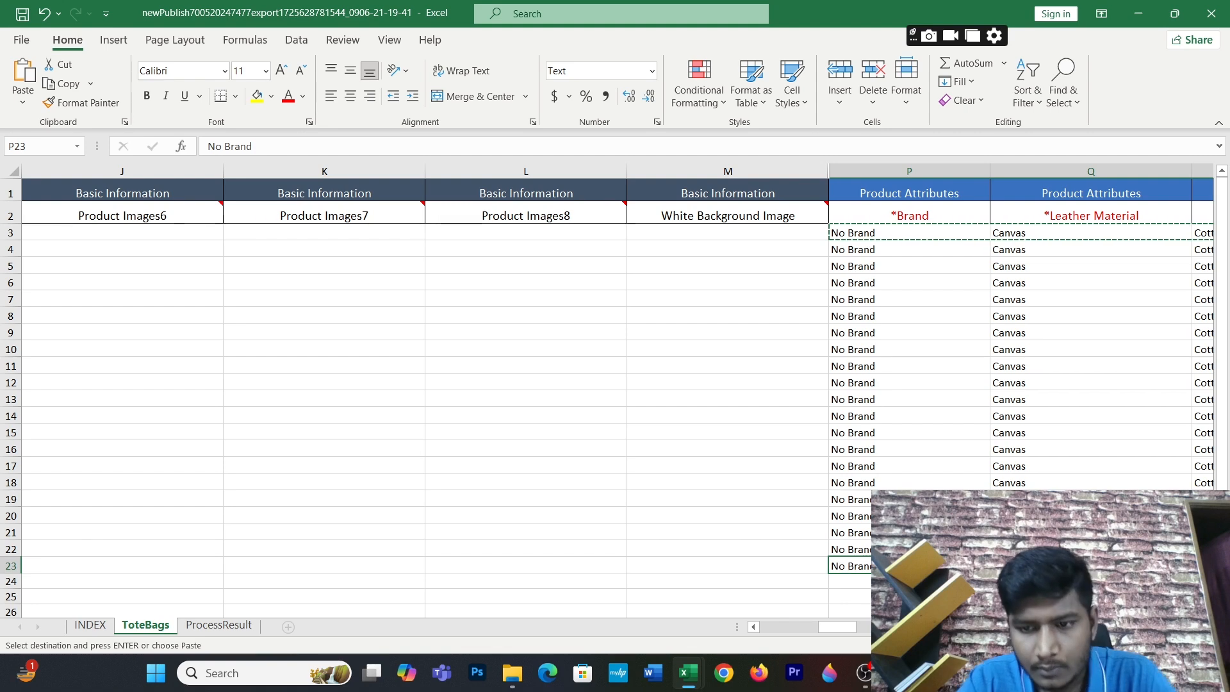
{"action": "left_click_drag", "start_coordinate": [853, 632], "coordinate": [787, 623]}
{"action": "left_click", "coordinate": [3, 567]}
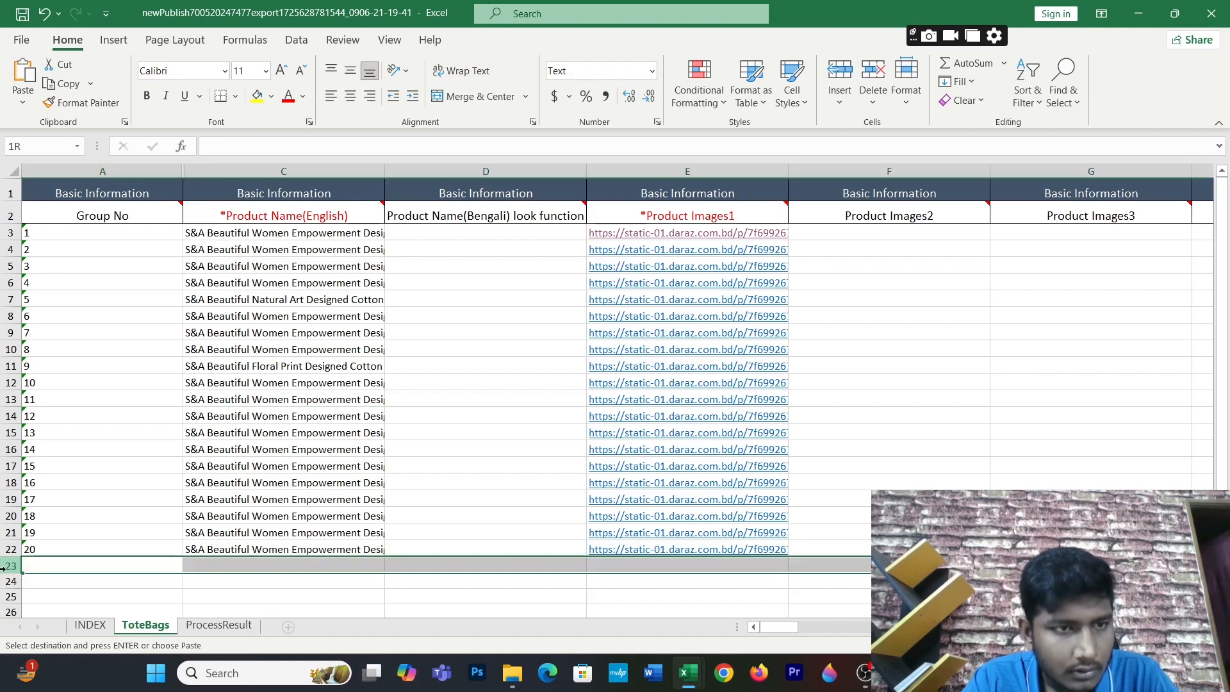
{"action": "left_click", "coordinate": [881, 68]}
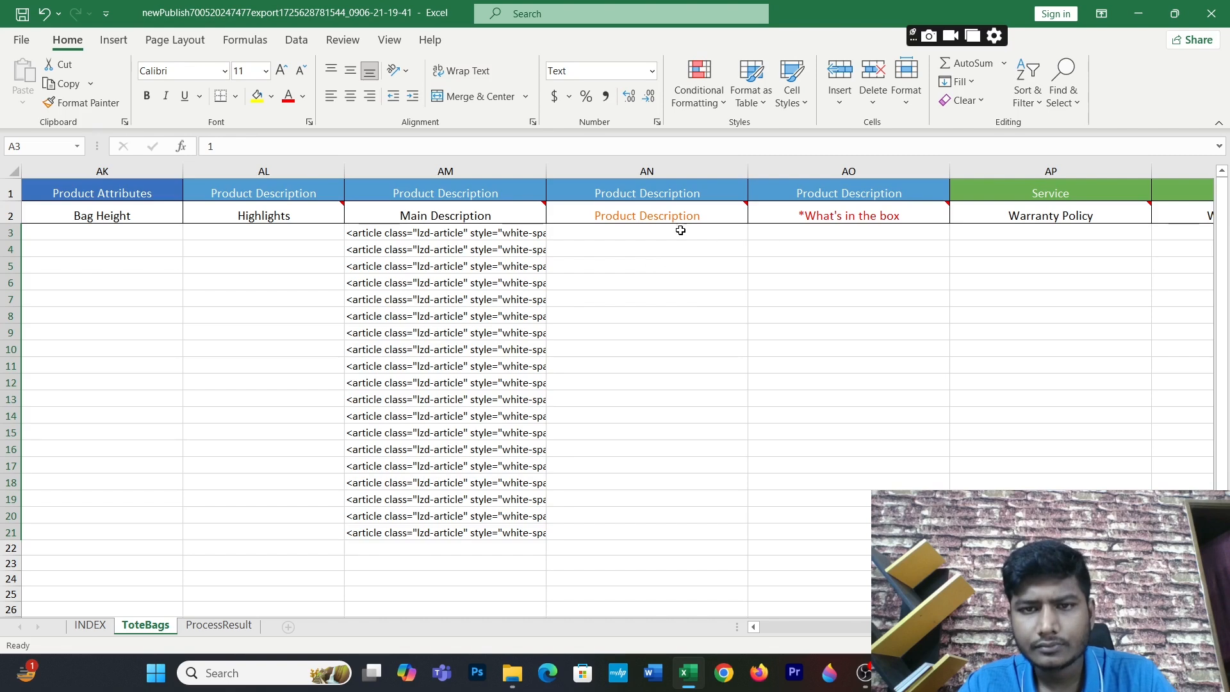
Step: Copy the text "S&A Beautiful Women Empowerment Designed Cotton Canvas Tote Bag" from the tote description notes for the box-contents column
{"action": "left_click", "coordinate": [680, 230]}
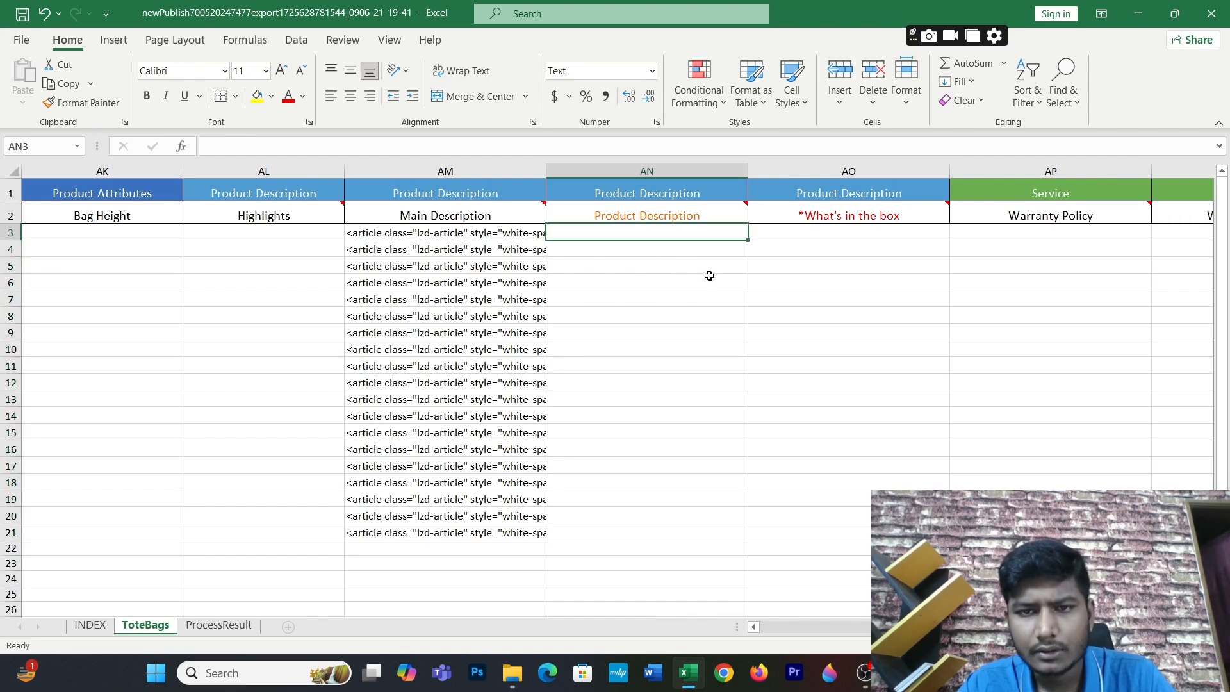
{"action": "left_click", "coordinate": [790, 230]}
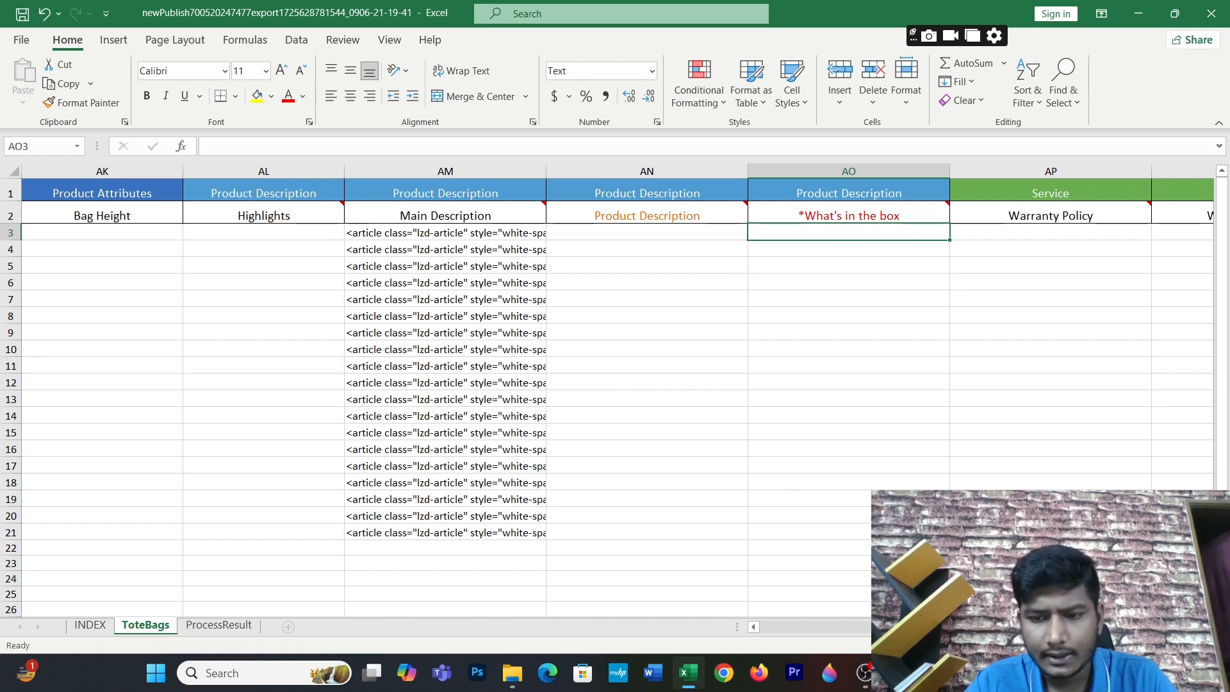
{"action": "scroll", "coordinate": [618, 397], "scroll_direction": "right", "scroll_amount": 1}
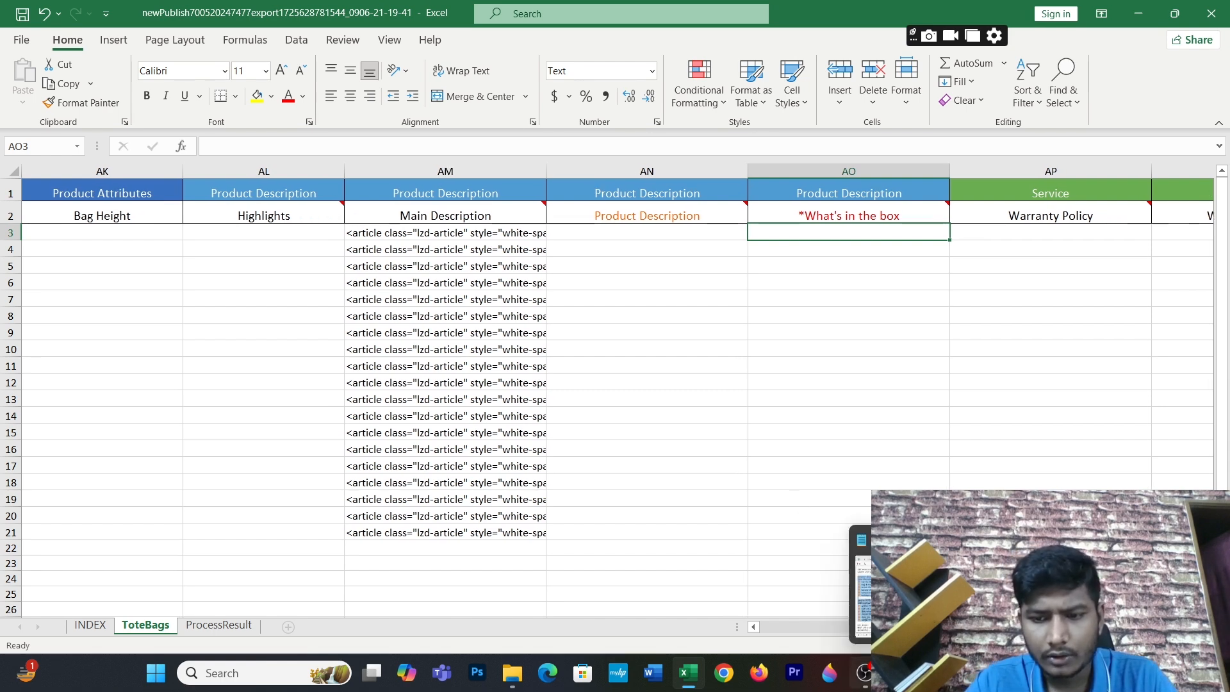
{"action": "left_click", "coordinate": [935, 673]}
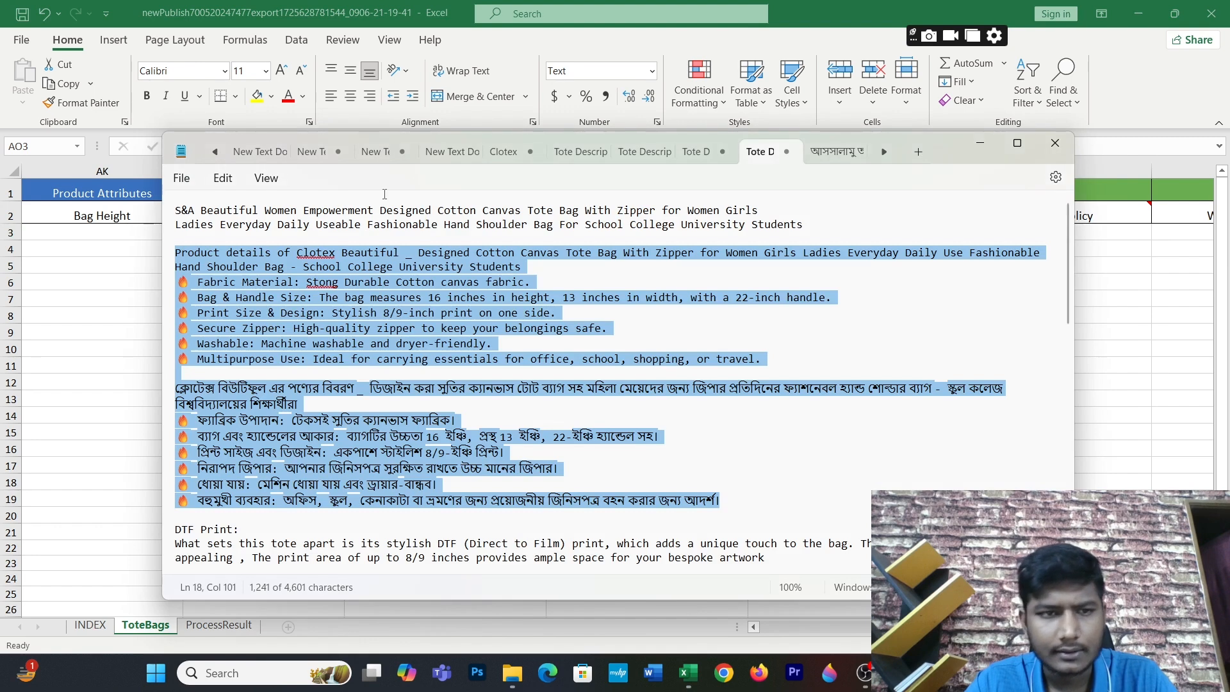
{"action": "left_click", "coordinate": [435, 240]}
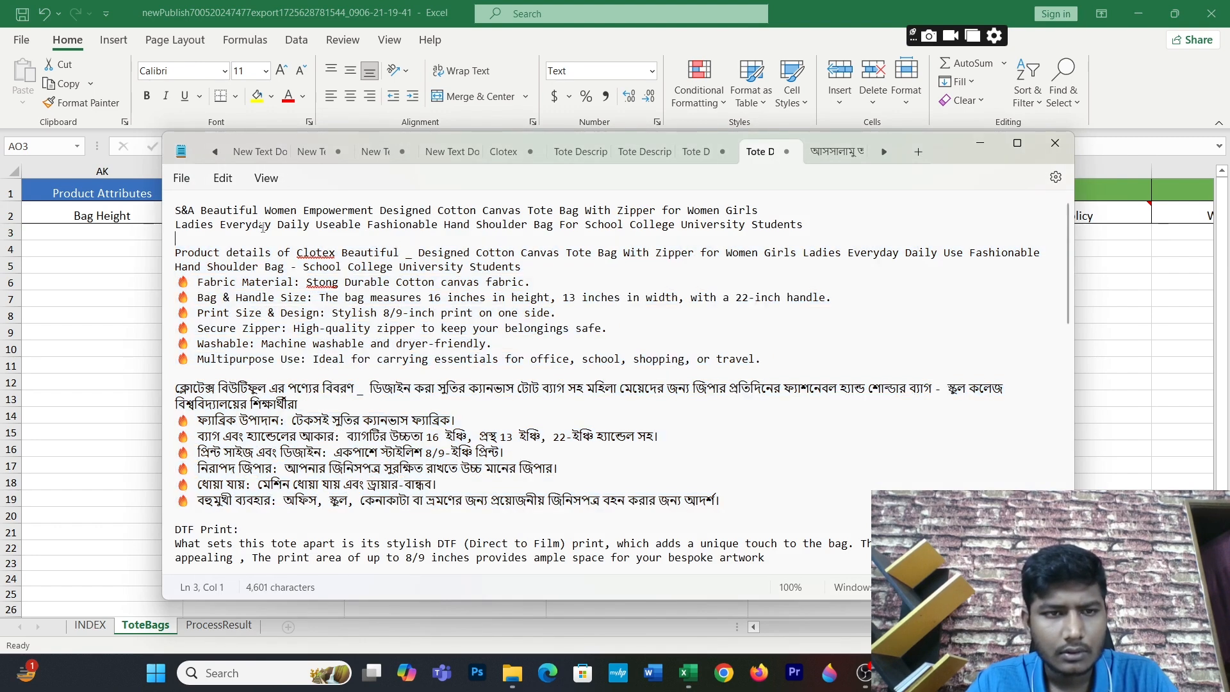
{"action": "left_click_drag", "start_coordinate": [176, 210], "coordinate": [578, 209]}
{"action": "key", "text": "ctrl+c"}
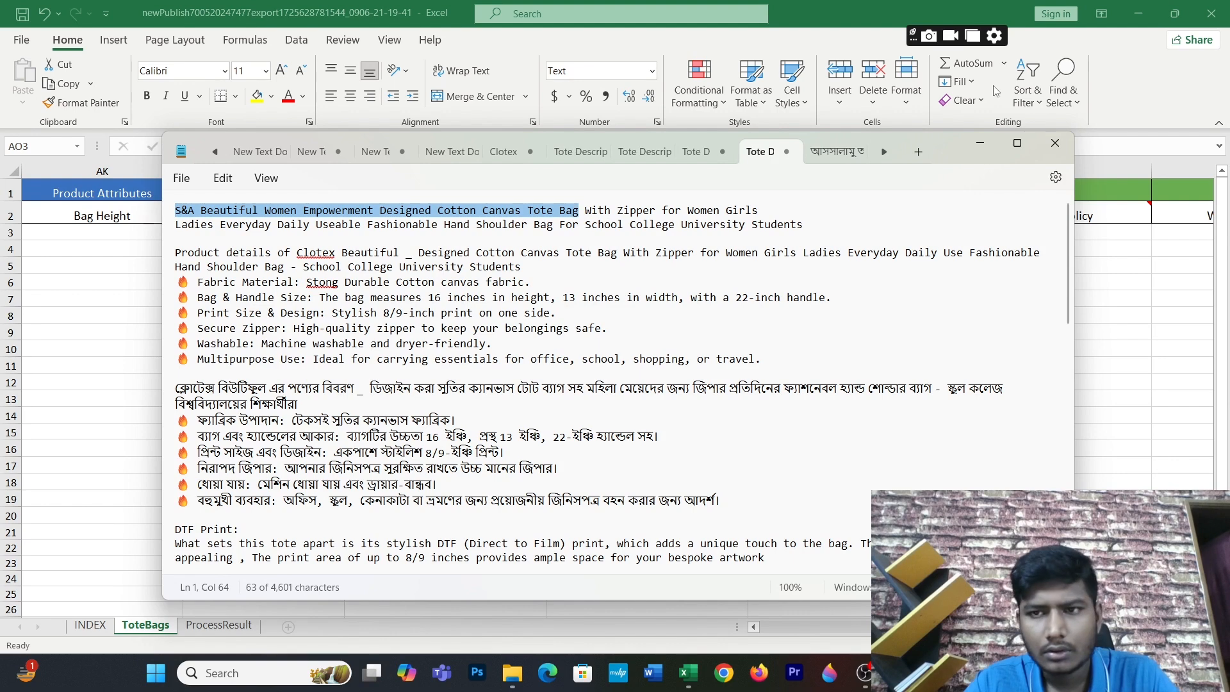
{"action": "left_click", "coordinate": [980, 142]}
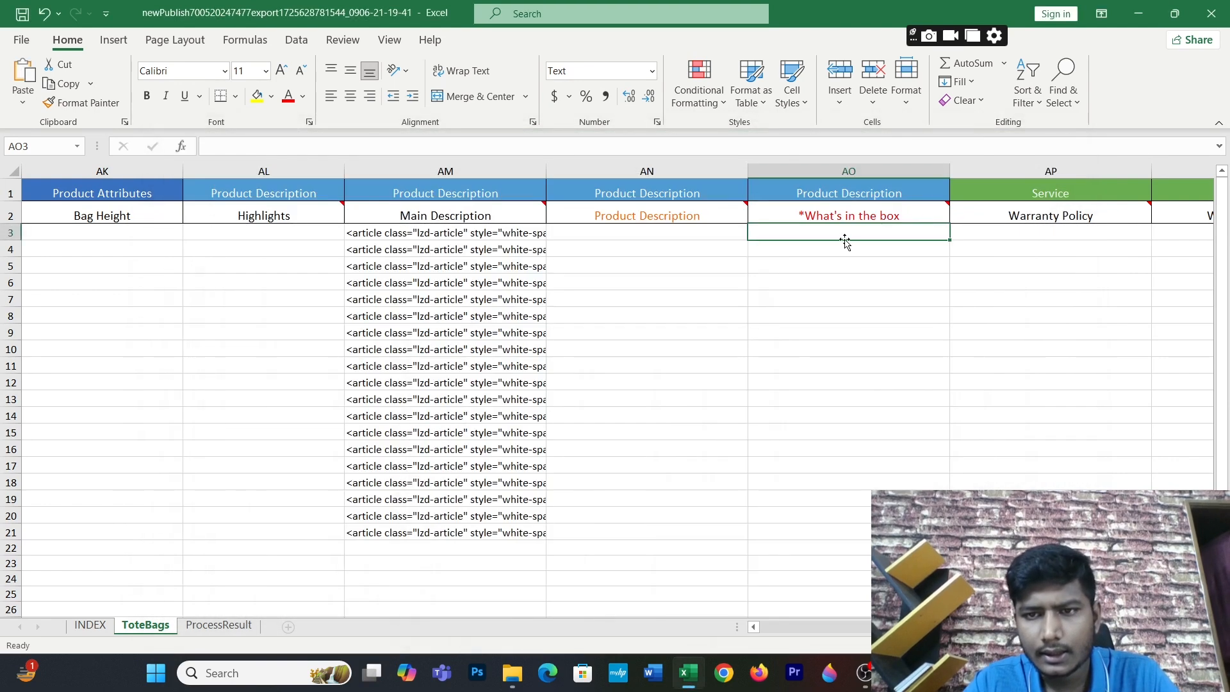
Step: Paste the copied text into the What's in the box cell AO3 and fill it down through AO21
{"action": "key", "text": "ctrl+v"}
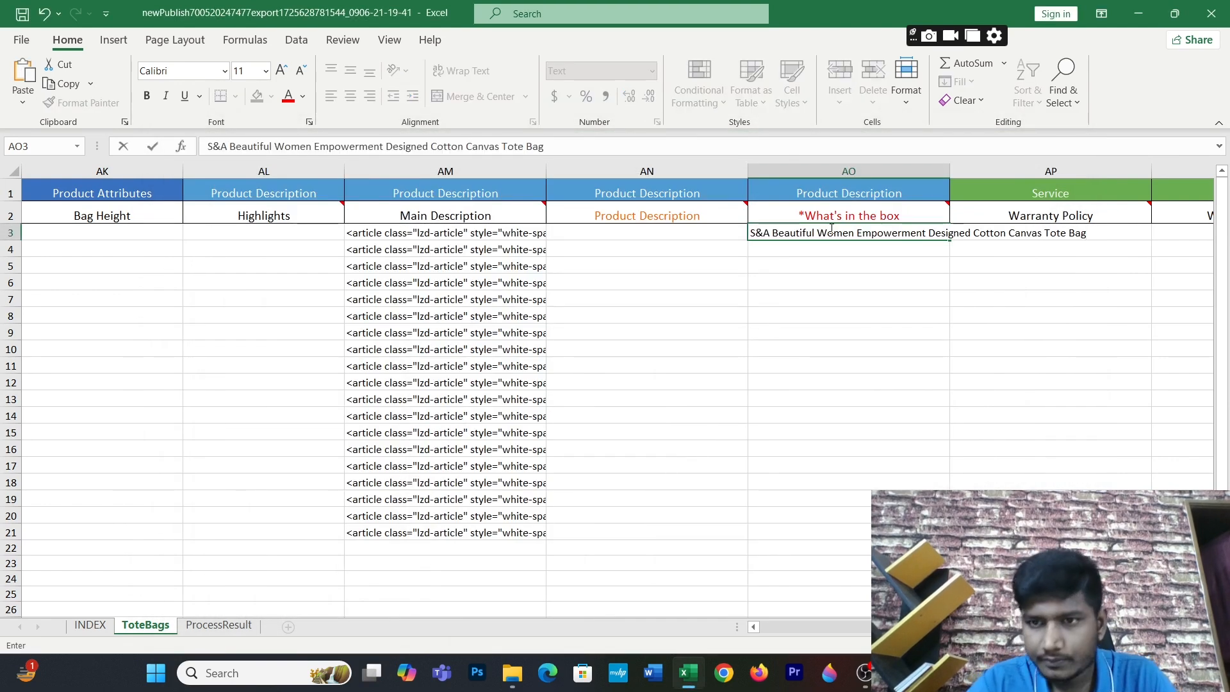
{"action": "left_click", "coordinate": [811, 264]}
{"action": "left_click", "coordinate": [835, 227]}
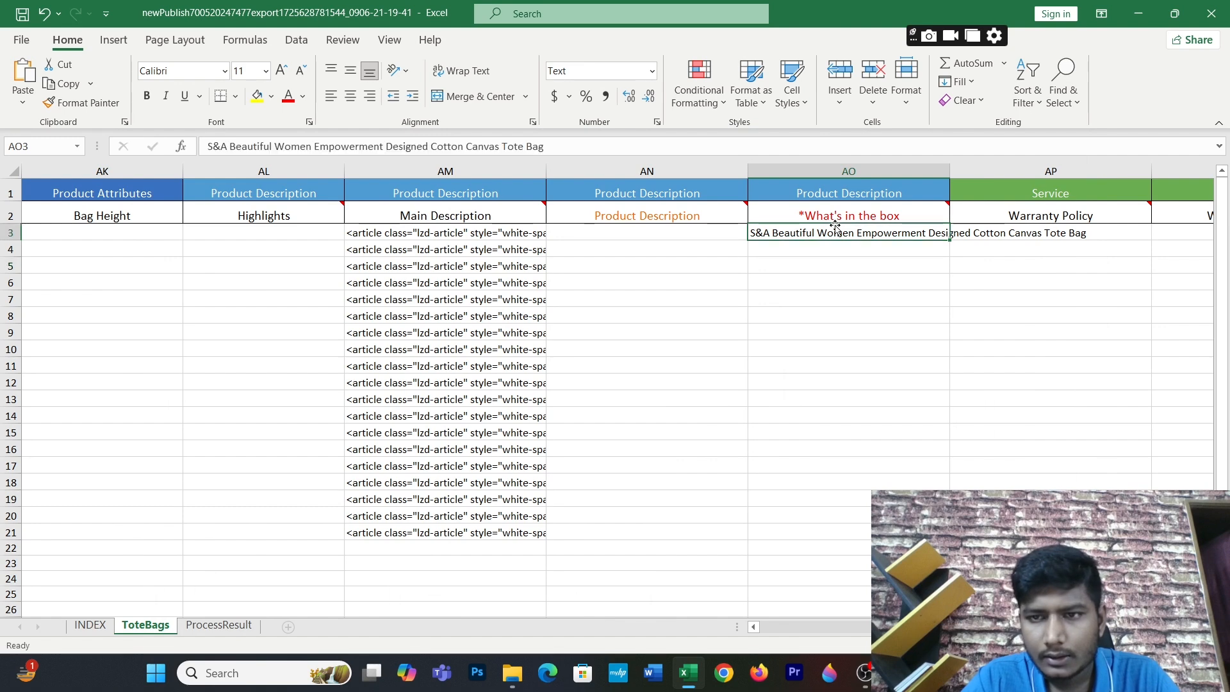
{"action": "mouse_move", "coordinate": [950, 238]}
{"action": "left_mouse_down"}
{"action": "mouse_move", "coordinate": [870, 551]}
{"action": "mouse_move", "coordinate": [868, 506]}
{"action": "mouse_move", "coordinate": [868, 567]}
{"action": "mouse_move", "coordinate": [868, 534]}
{"action": "left_mouse_up"}
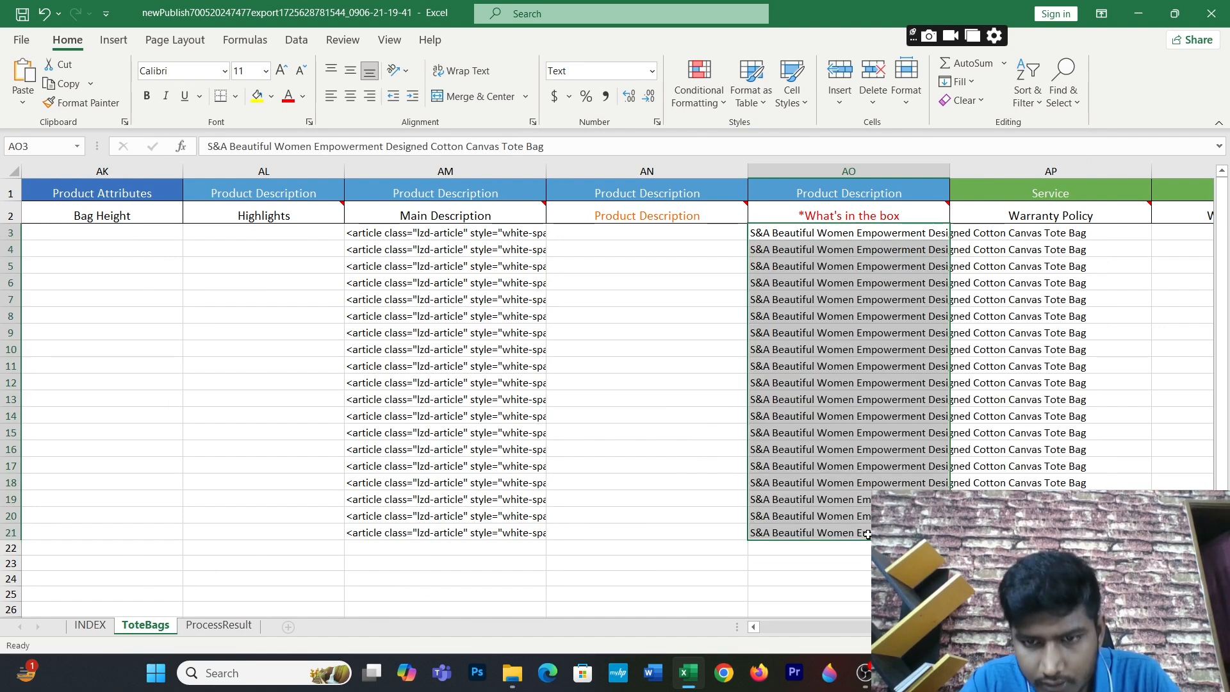
Step: Save and close the newPublish workbook, and close the S&A folder window
{"action": "left_click", "coordinate": [21, 16]}
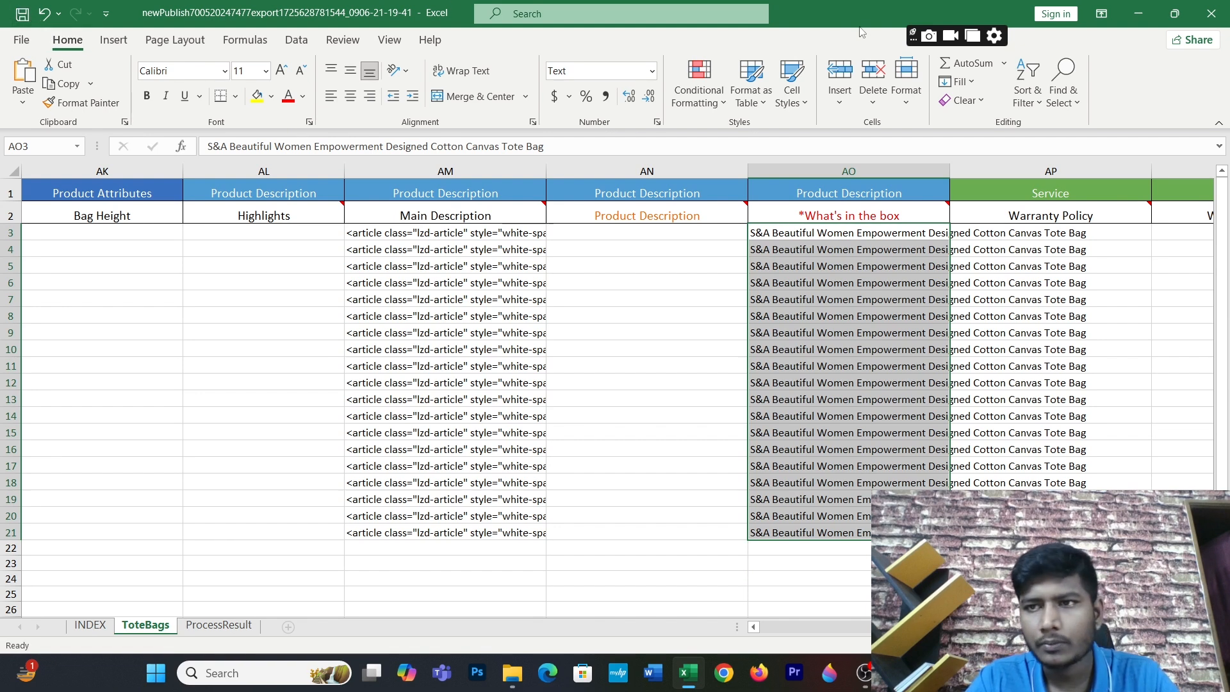
{"action": "left_click", "coordinate": [1213, 11]}
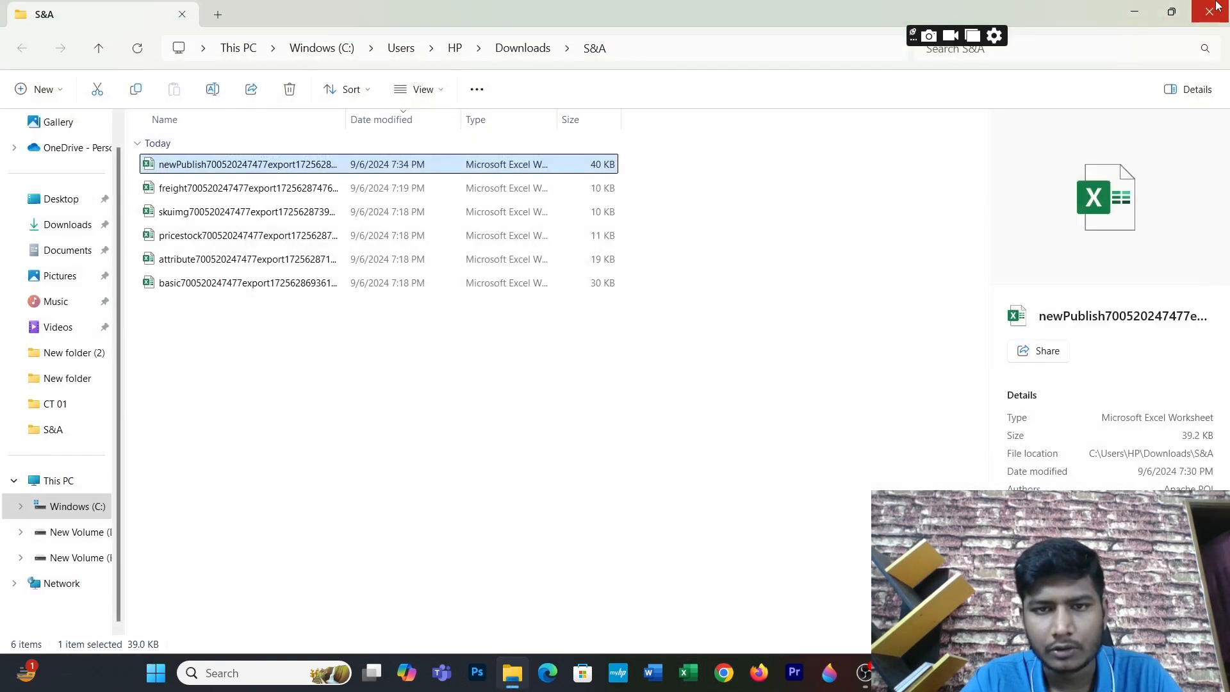
{"action": "left_click", "coordinate": [1210, 12]}
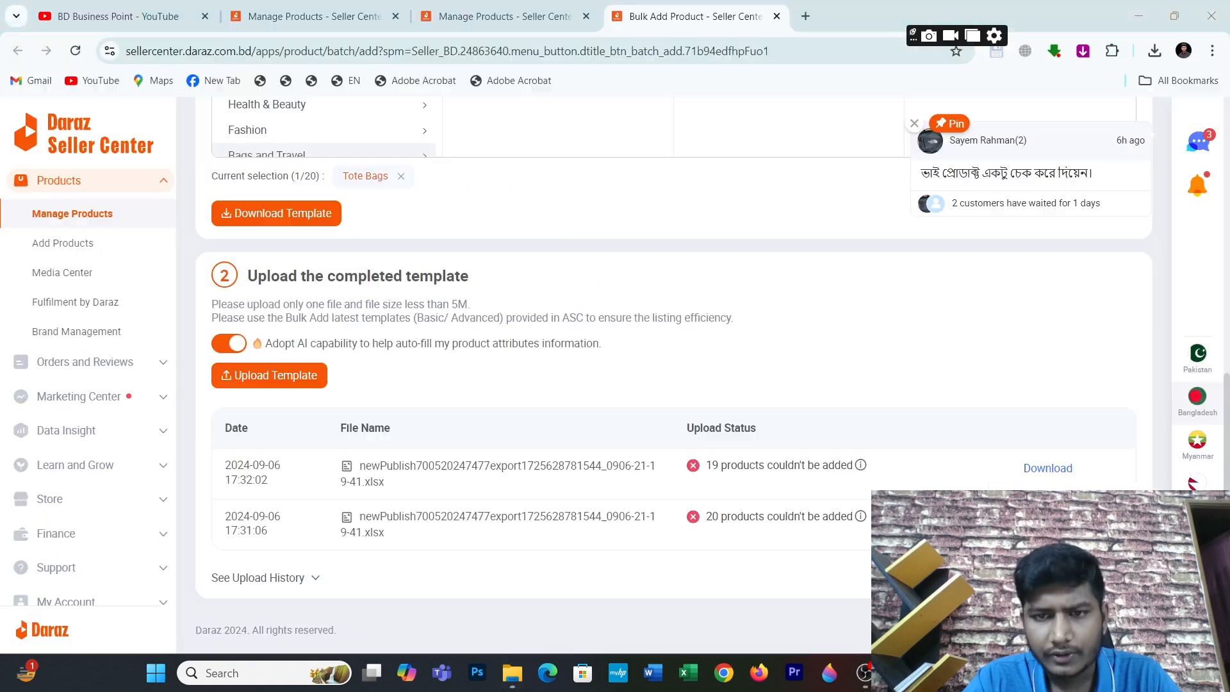
Step: Upload the completed newPublish workbook from the S&A folder as the bulk-add template
{"action": "left_click", "coordinate": [288, 375]}
{"action": "left_click", "coordinate": [237, 160]}
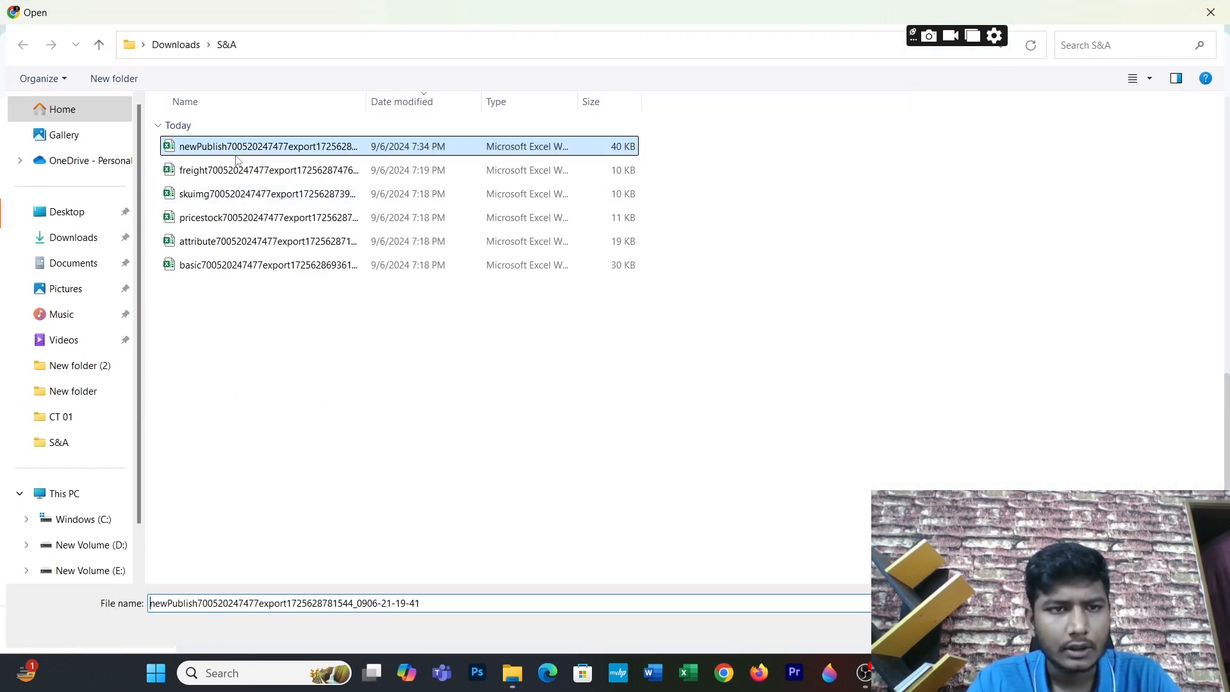
{"action": "double_click", "coordinate": [237, 160]}
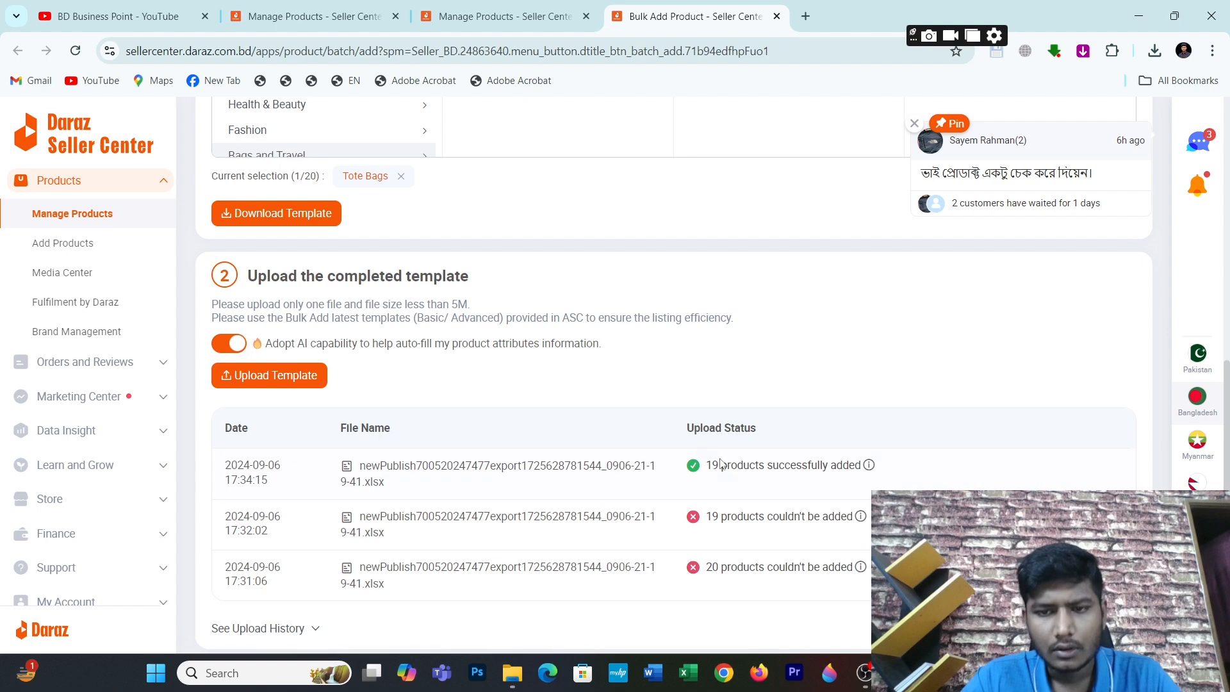
Step: Open the Manage Products list and set it to show 50 products per page
{"action": "scroll", "coordinate": [1227, 389], "scroll_direction": "up", "scroll_amount": 8}
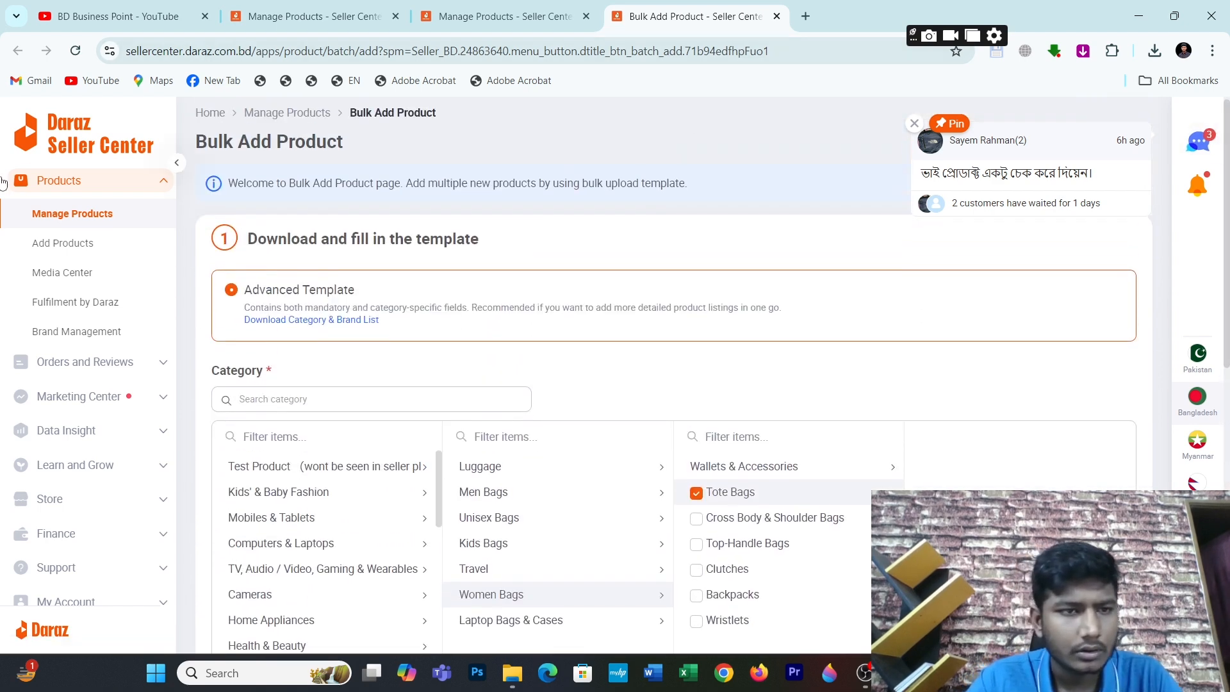
{"action": "left_click", "coordinate": [66, 215]}
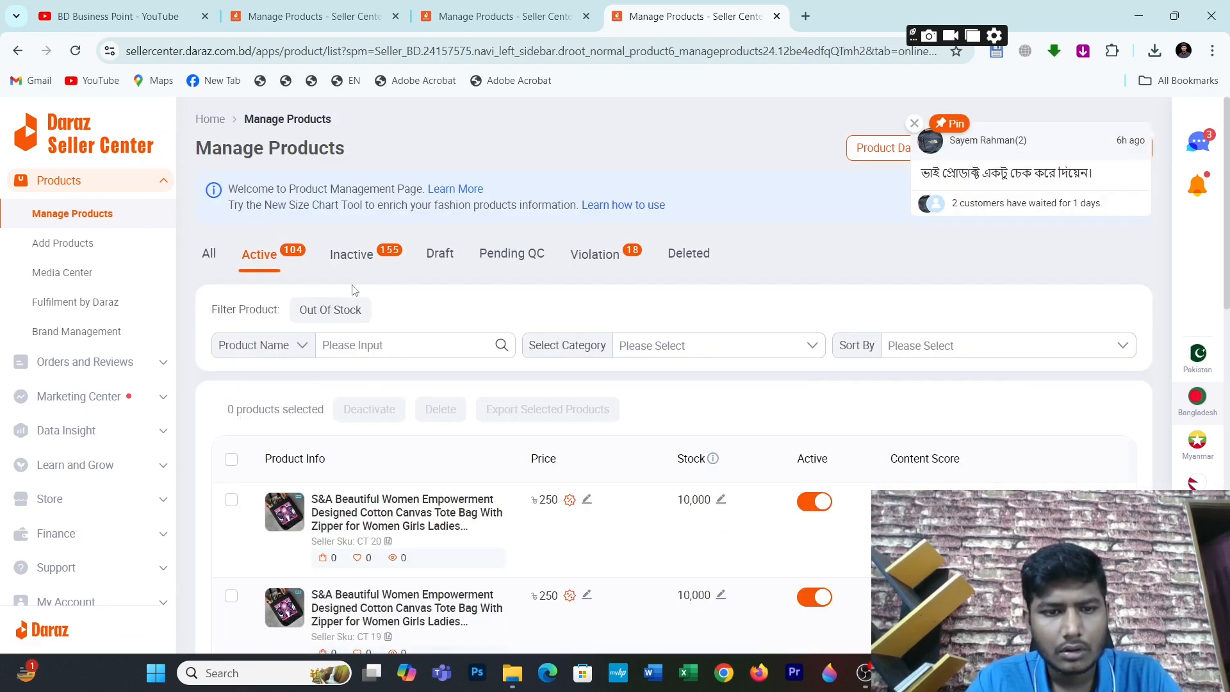
{"action": "scroll", "coordinate": [1158, 267], "scroll_direction": "down", "scroll_amount": 13}
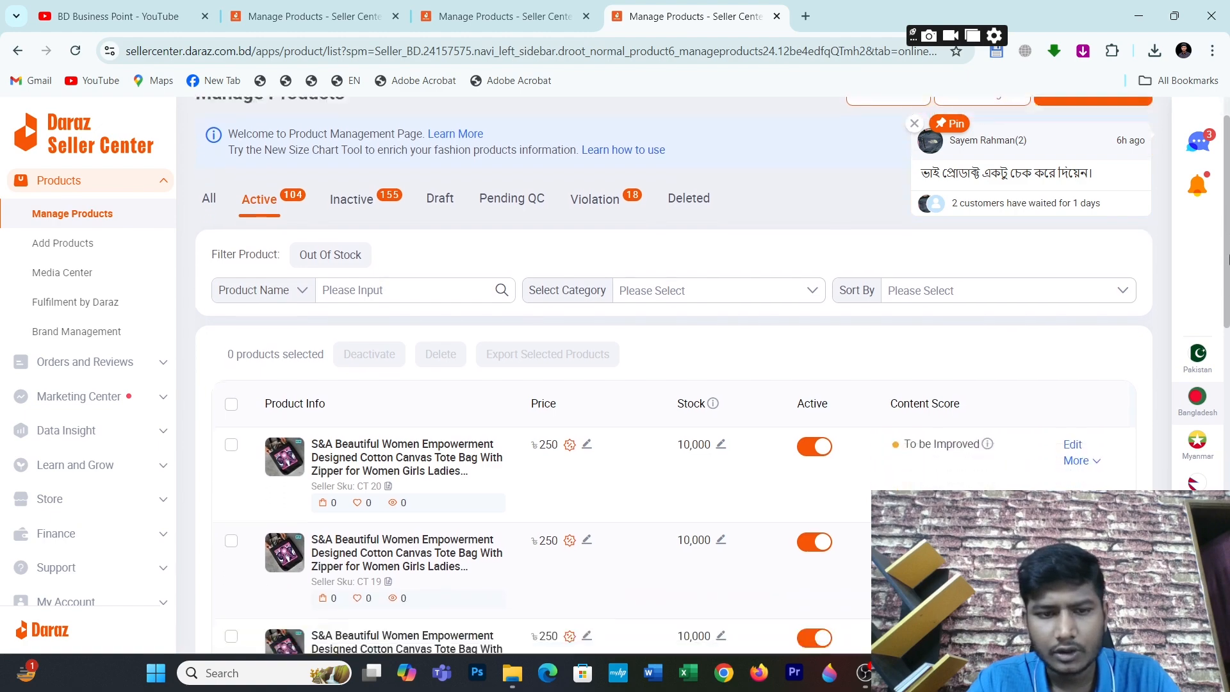
{"action": "left_click_drag", "start_coordinate": [1227, 593], "coordinate": [1226, 609]}
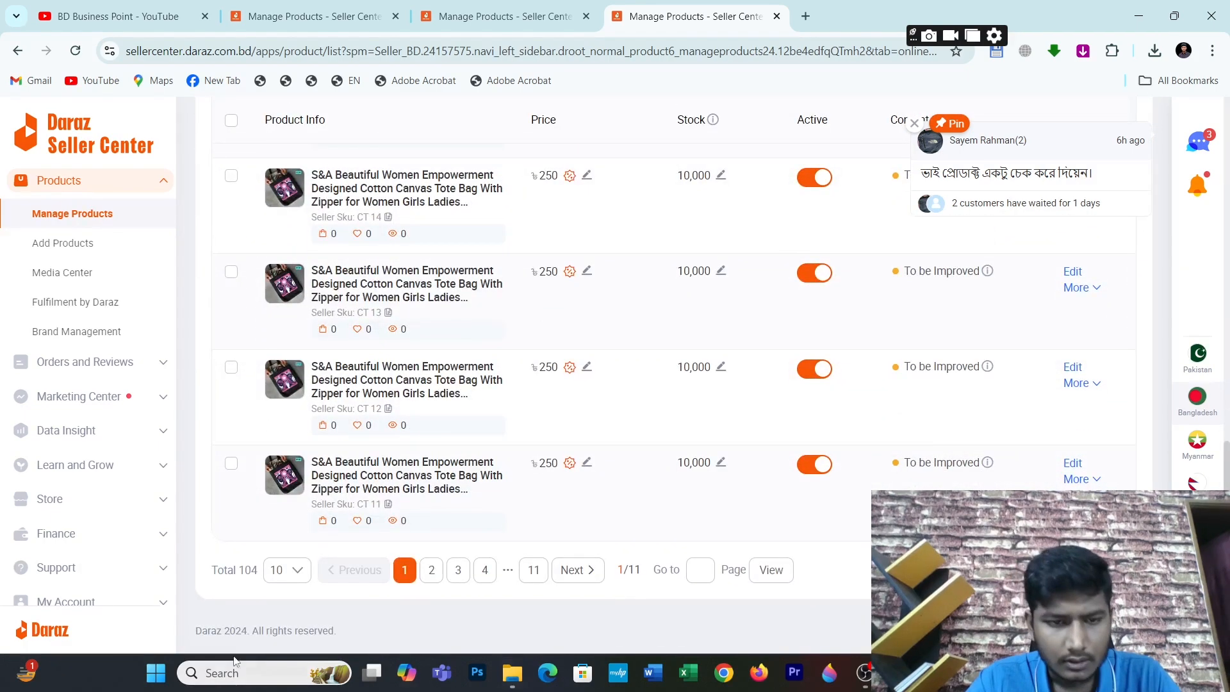
{"action": "left_click", "coordinate": [292, 572]}
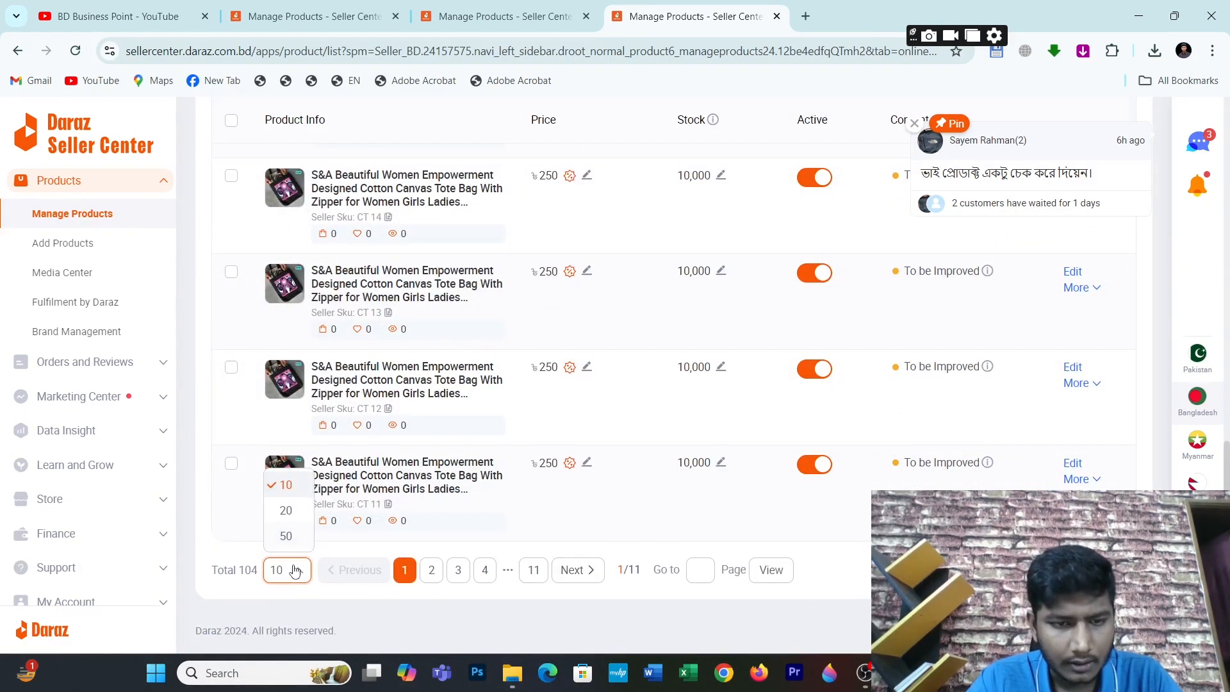
{"action": "left_click", "coordinate": [287, 537]}
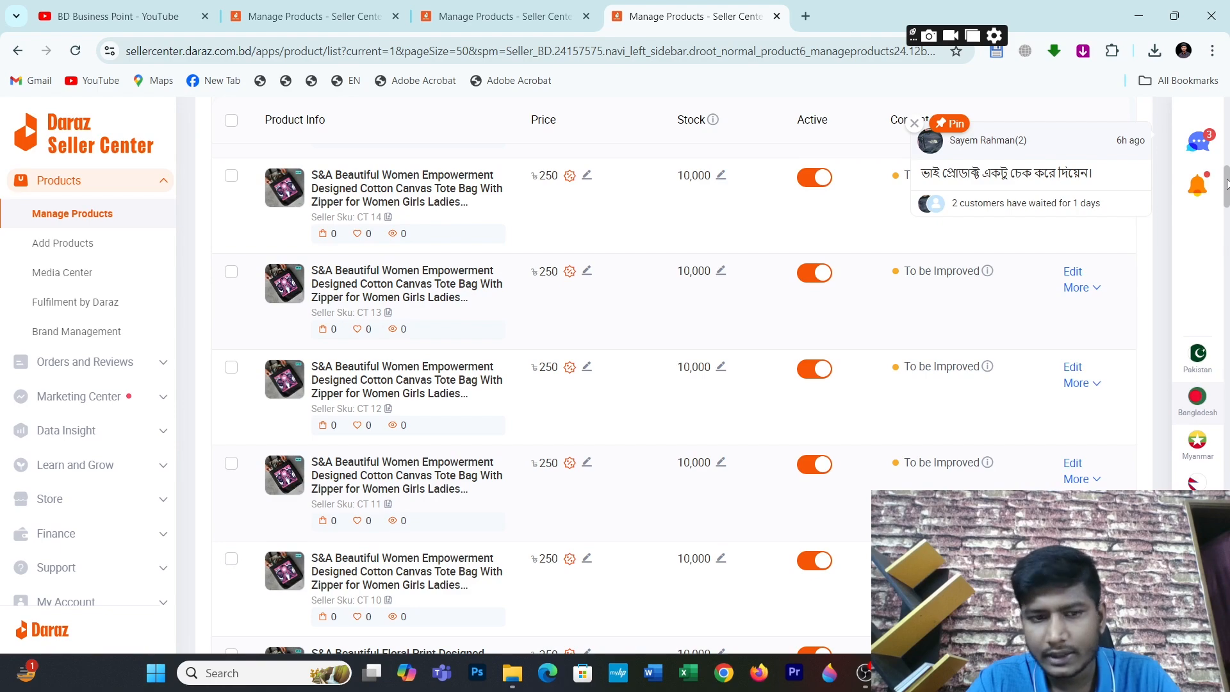
Step: Open the product with seller SKU CT 01 for editing and add all images from its CT 01 folder except image 5 to Product Images
{"action": "left_click_drag", "start_coordinate": [1227, 185], "coordinate": [1227, 262]}
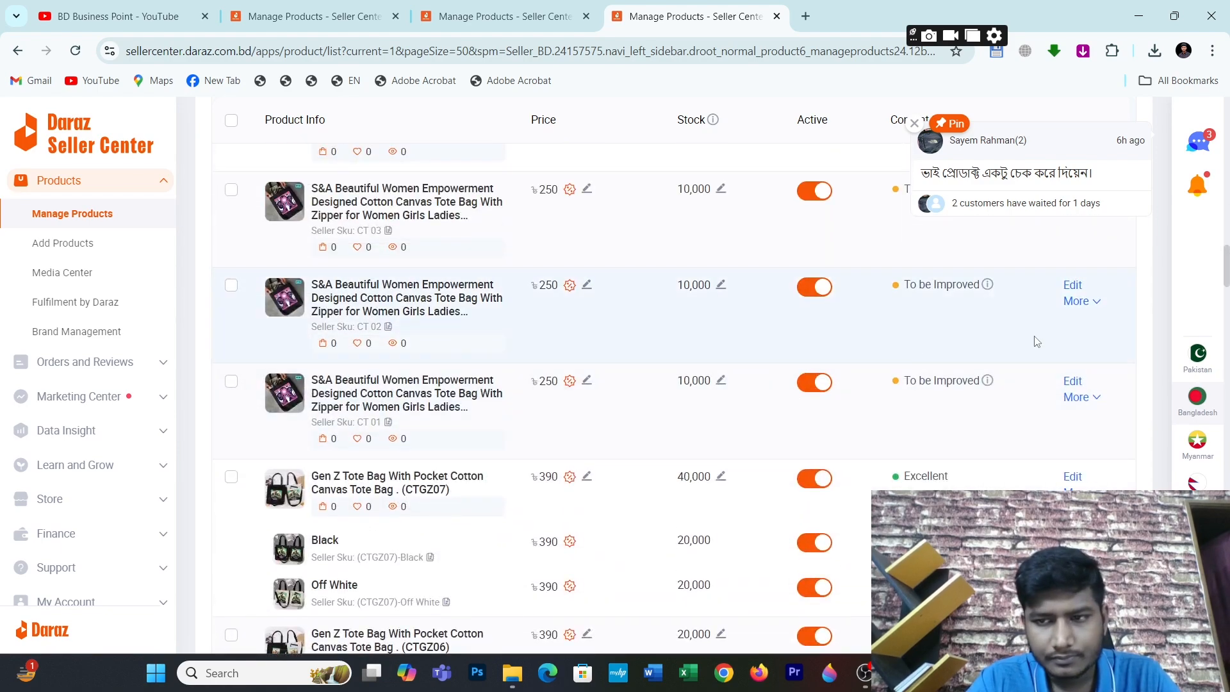
{"action": "left_click", "coordinate": [1072, 382]}
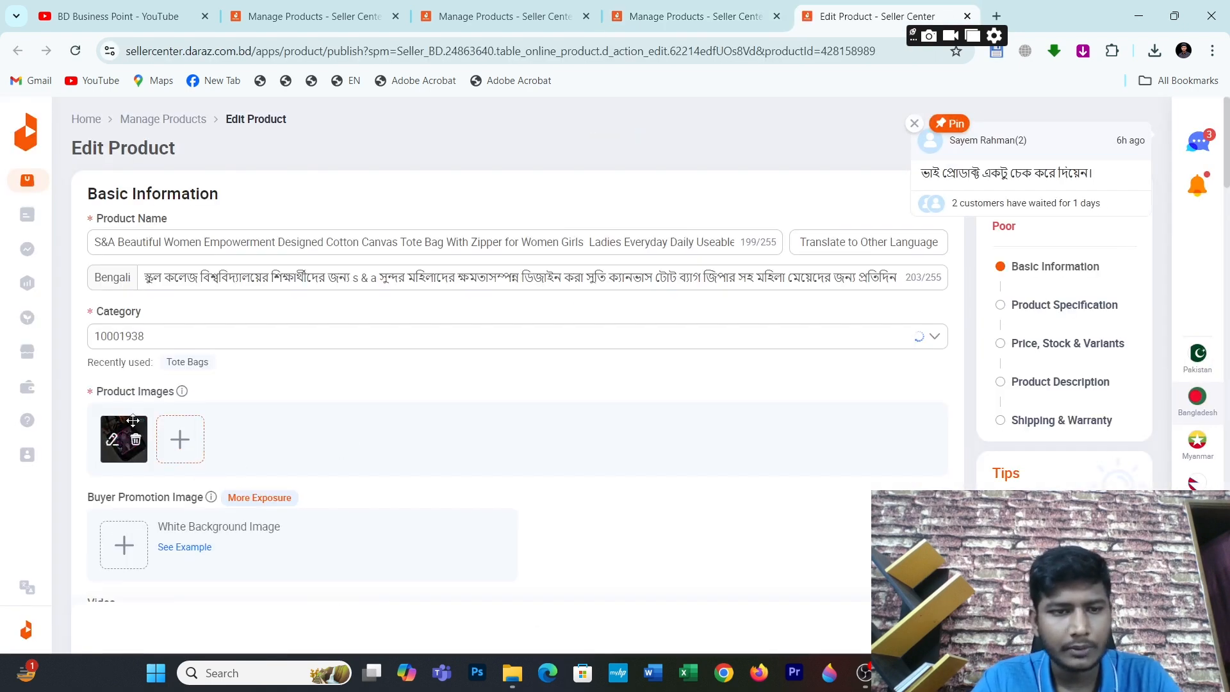
{"action": "mouse_move", "coordinate": [185, 450]}
{"action": "left_click", "coordinate": [189, 481]}
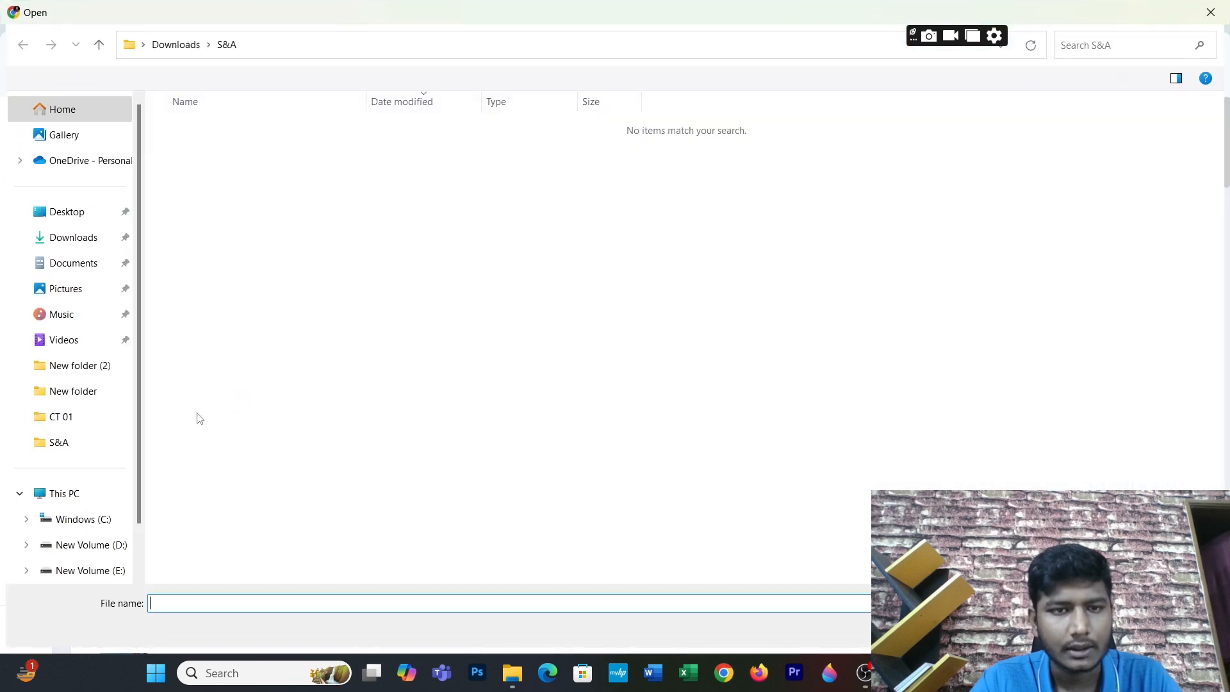
{"action": "left_click", "coordinate": [71, 236]}
{"action": "double_click", "coordinate": [455, 187]}
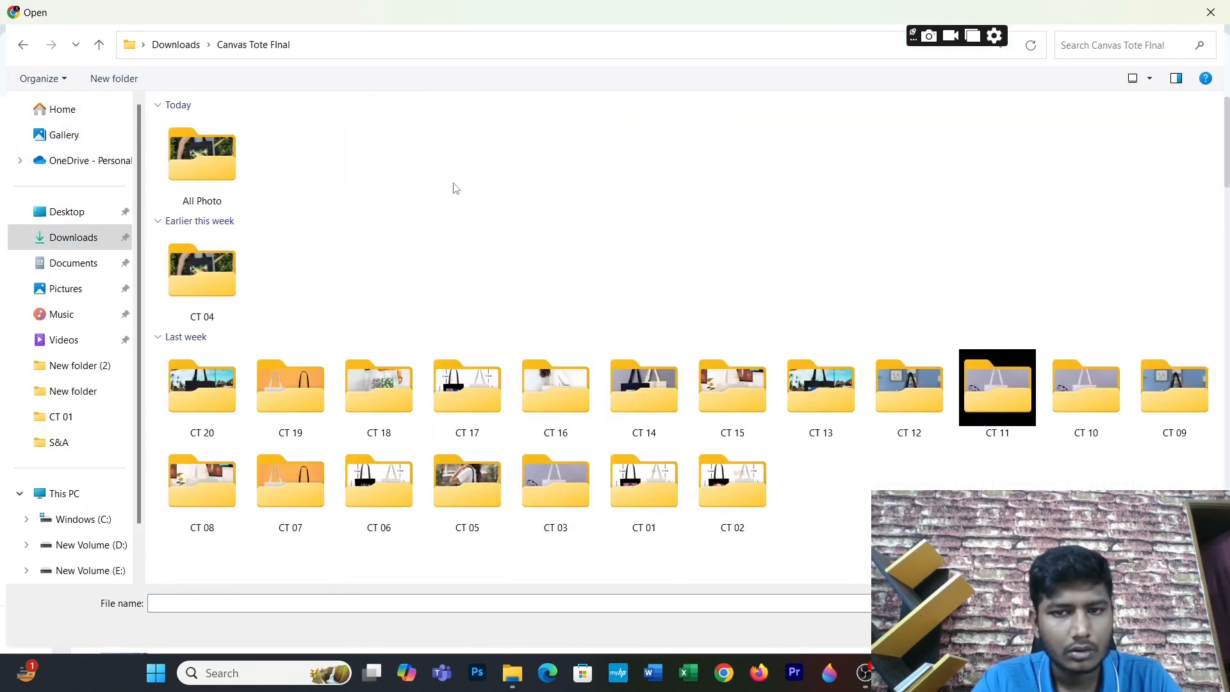
{"action": "double_click", "coordinate": [636, 499]}
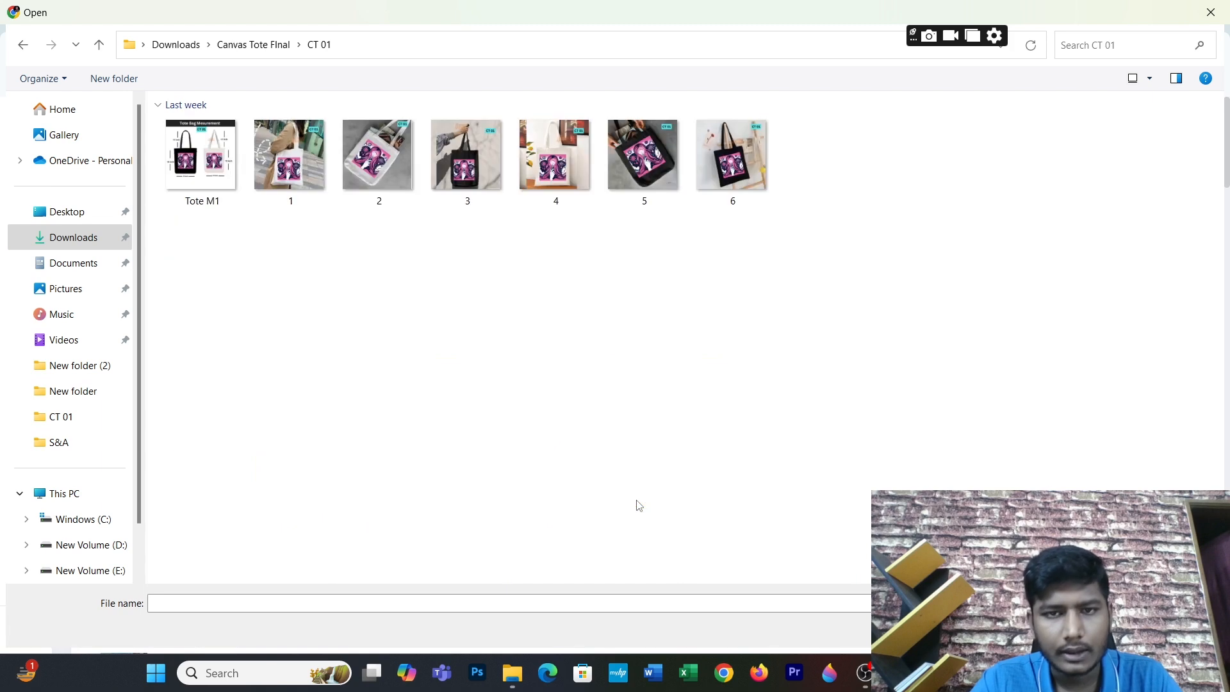
{"action": "left_click_drag", "start_coordinate": [798, 166], "coordinate": [168, 167]}
{"action": "left_click", "coordinate": [647, 168]}
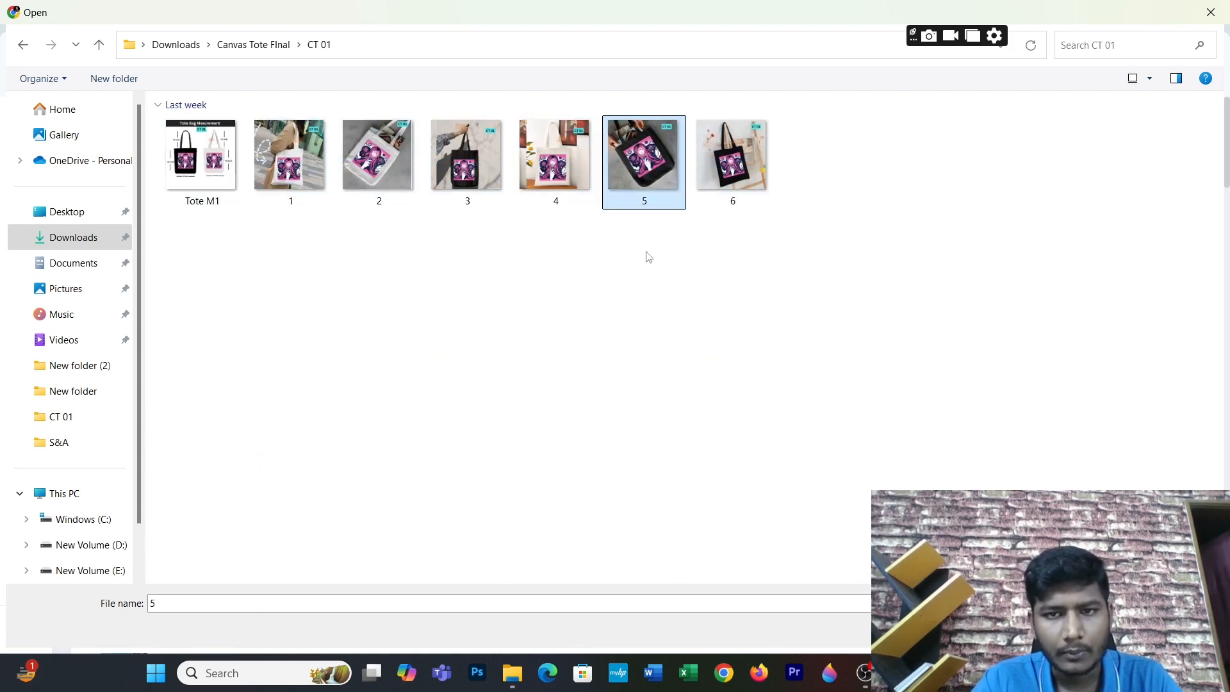
{"action": "key", "text": "ctrl+a"}
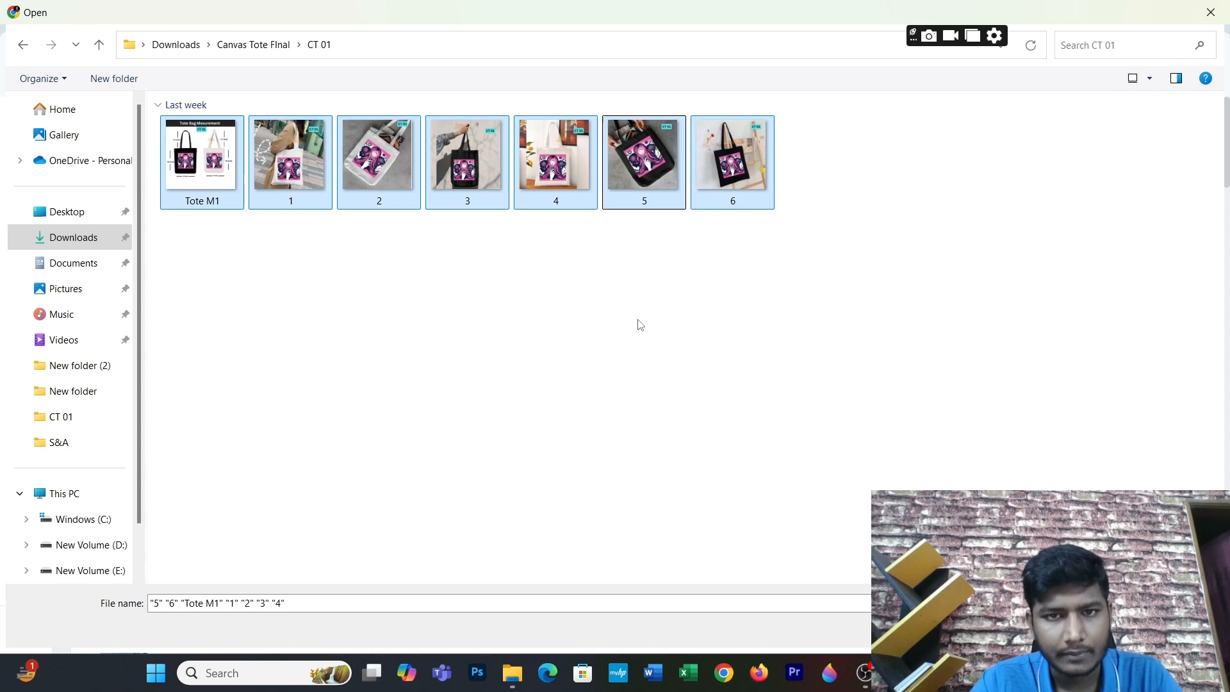
{"action": "left_click", "coordinate": [638, 171], "text": "ctrl"}
{"action": "key", "text": "Return"}
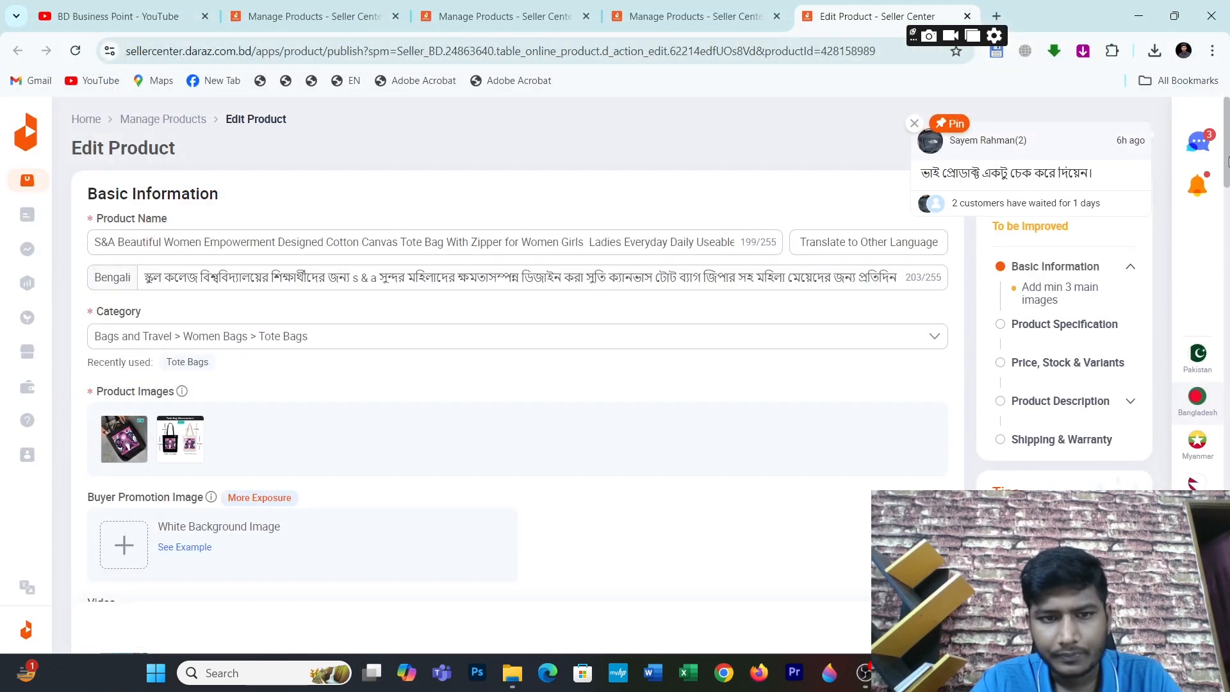
Step: Enable variant images under Price, Stock & Variants and add Off White as a second color family option
{"action": "left_click_drag", "start_coordinate": [1228, 160], "coordinate": [1228, 221]}
{"action": "mouse_move", "coordinate": [1082, 213]}
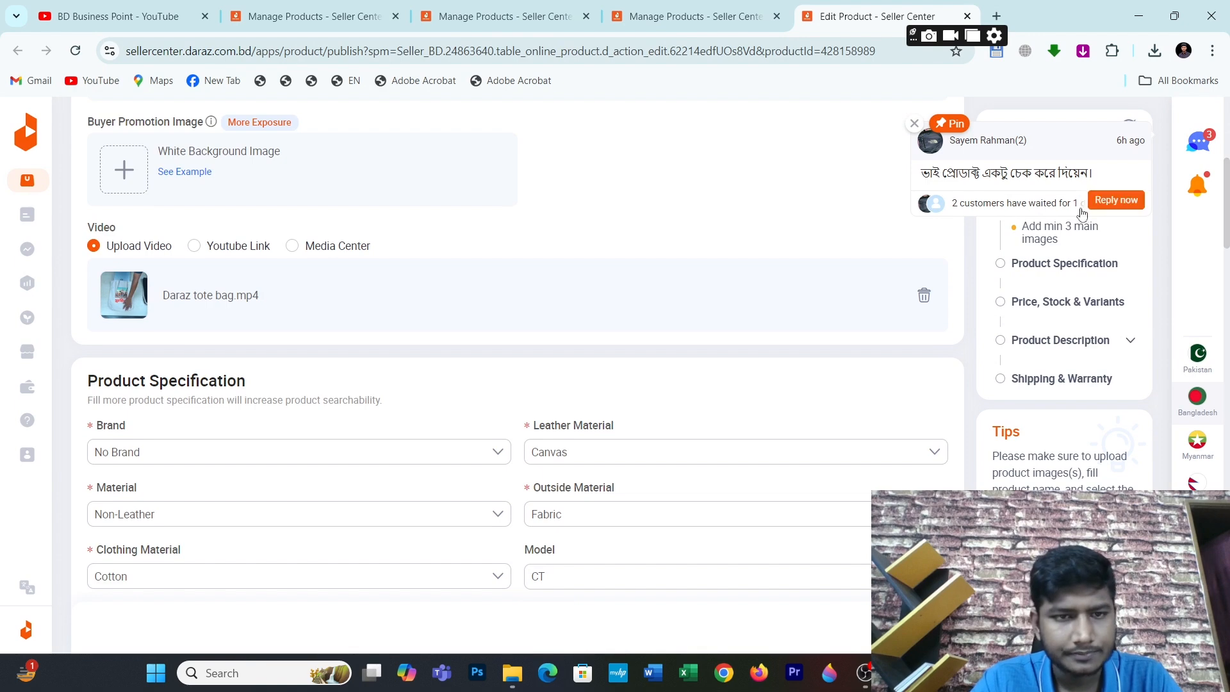
{"action": "left_click_drag", "start_coordinate": [1229, 211], "coordinate": [1228, 340]}
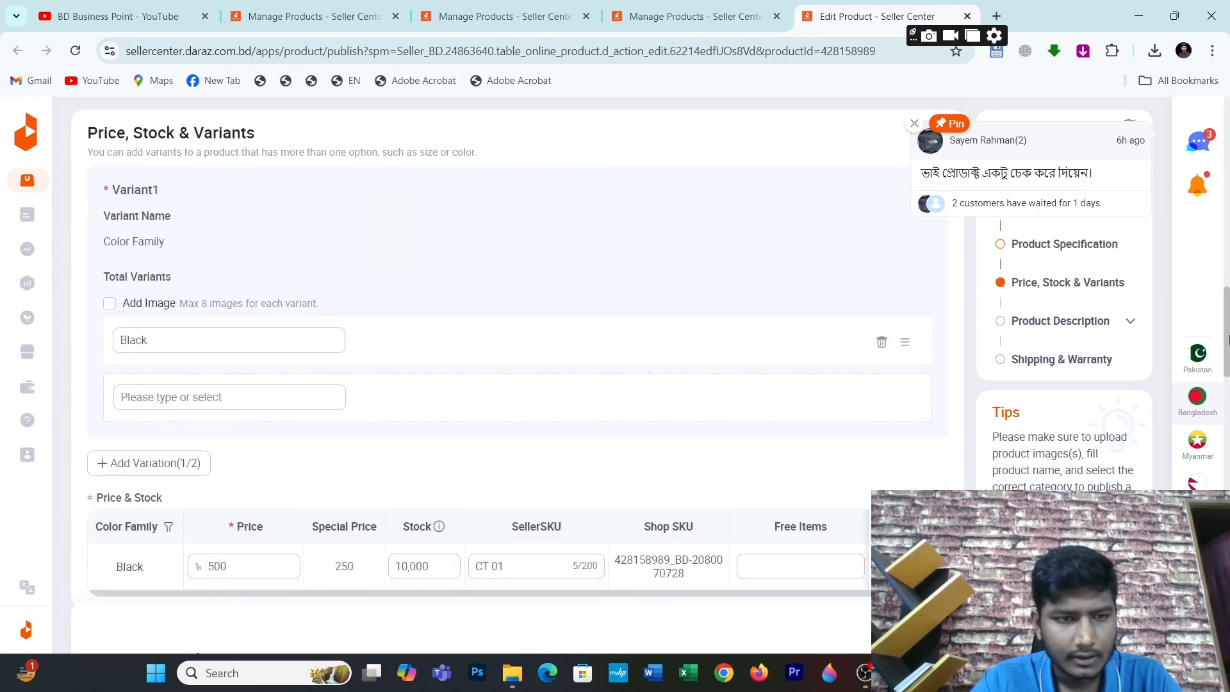
{"action": "left_click", "coordinate": [111, 305]}
{"action": "left_click", "coordinate": [184, 397]}
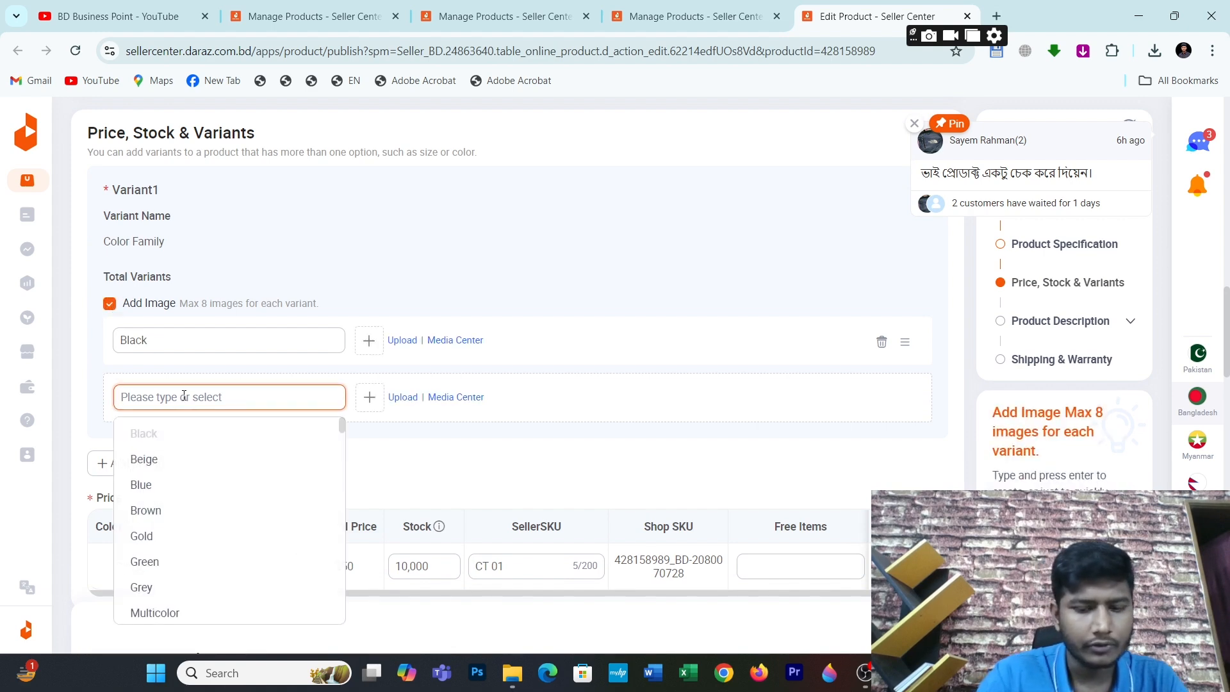
{"action": "type", "text": "Off"}
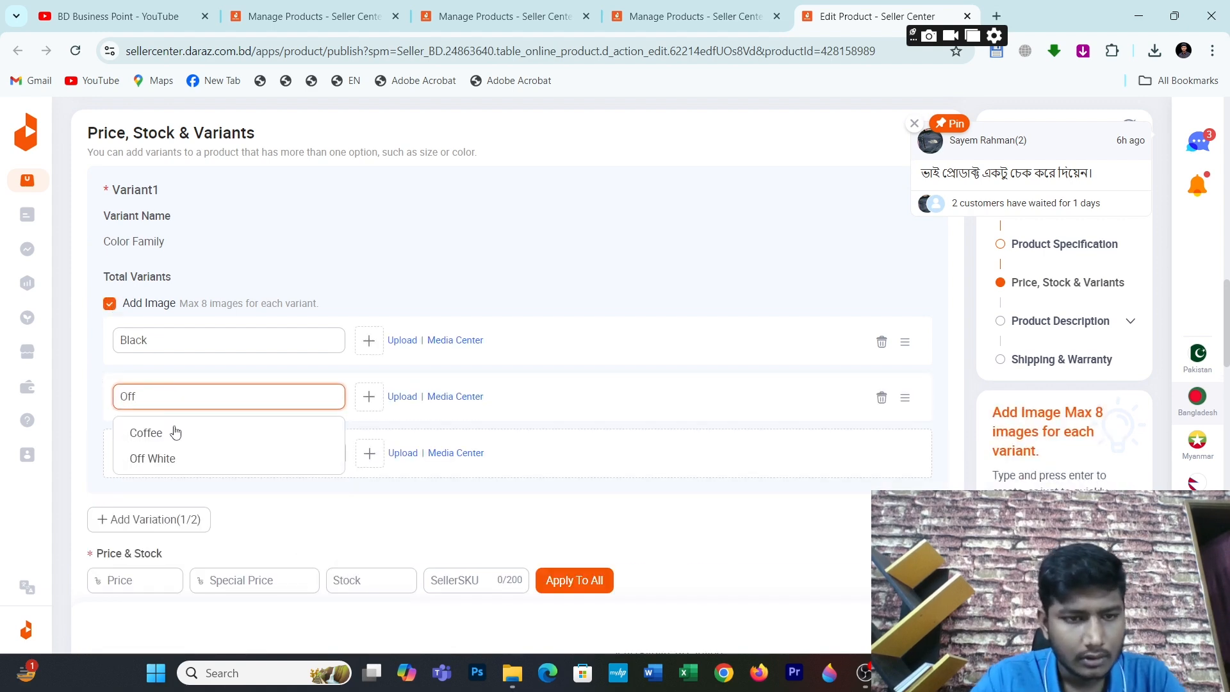
{"action": "left_click", "coordinate": [161, 459]}
Step: Assign 3.jpg to the Black variant and 2.jpg to the Off White variant from the Media Center, and dismiss the chat notification
{"action": "left_click", "coordinate": [442, 340]}
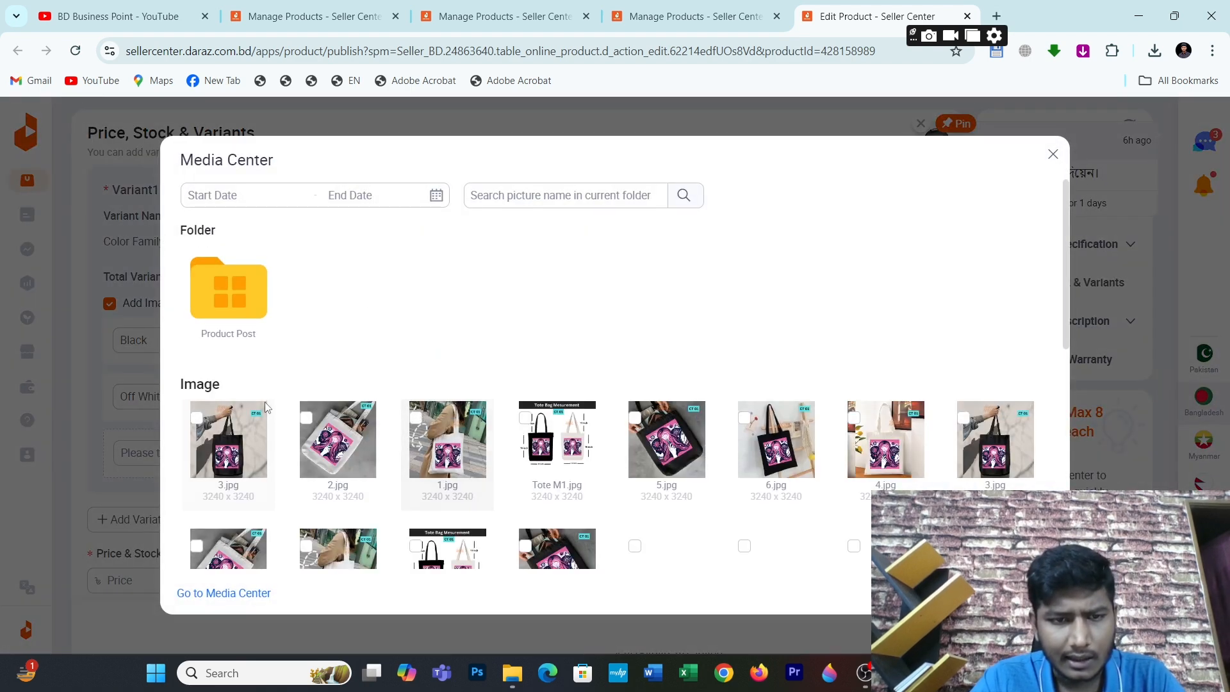
{"action": "left_click", "coordinate": [247, 455]}
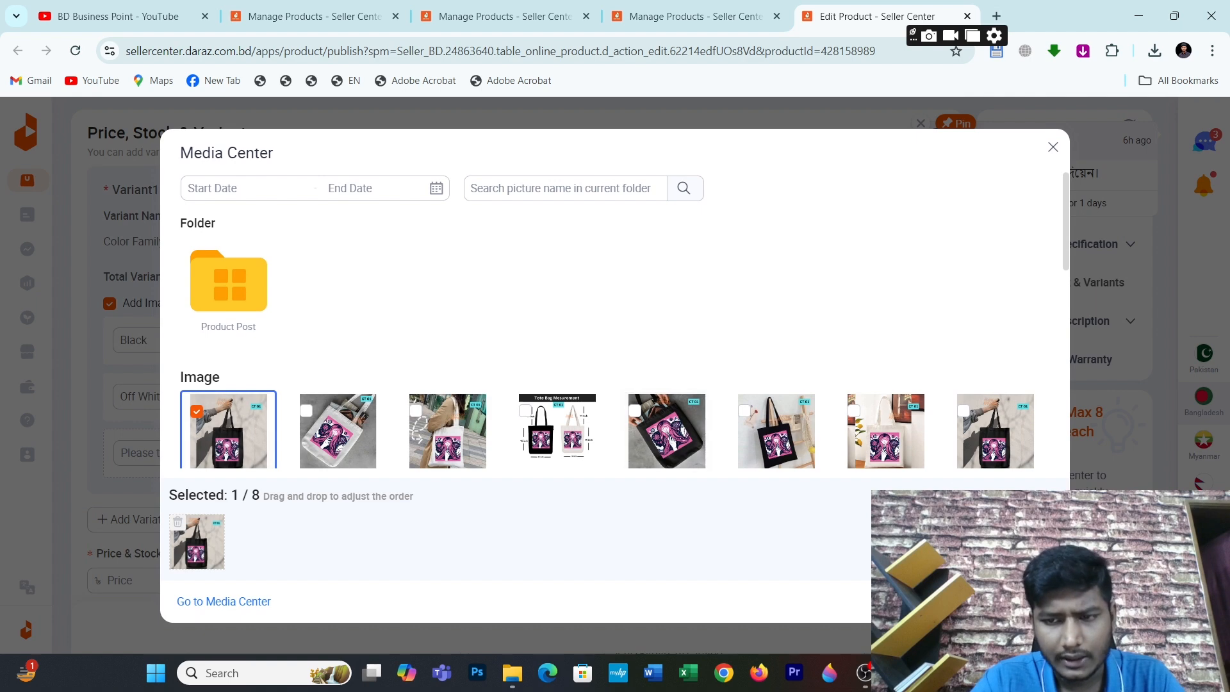
{"action": "left_click", "coordinate": [1028, 601]}
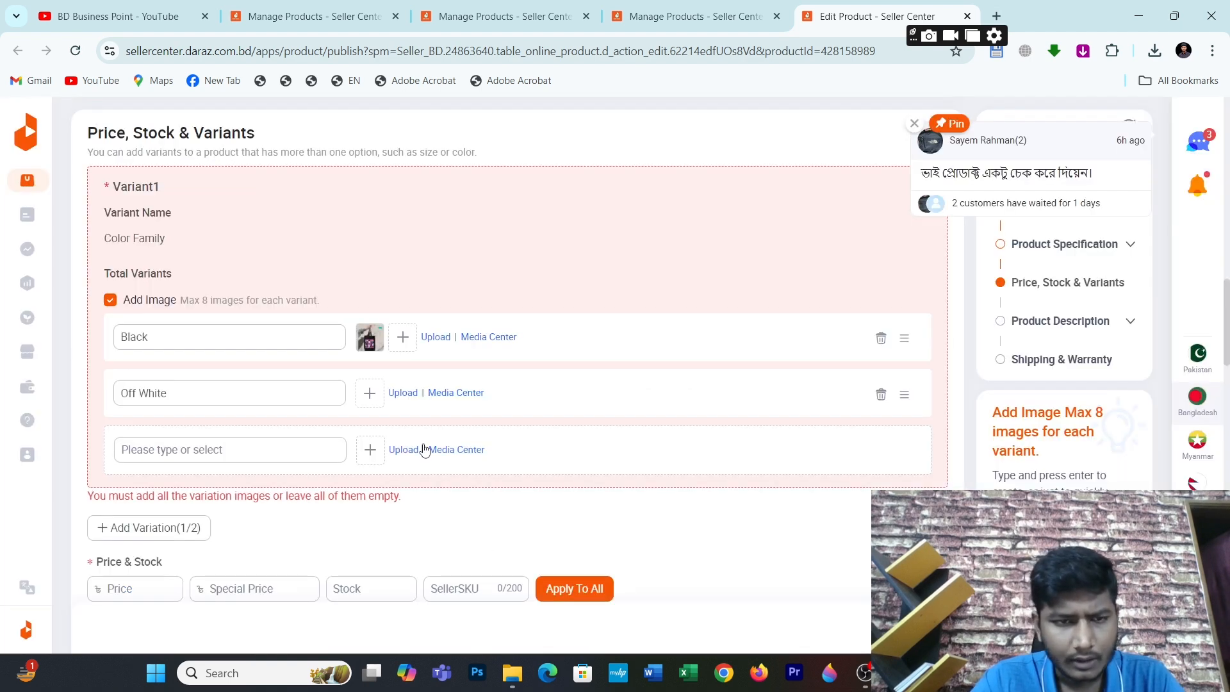
{"action": "left_click", "coordinate": [457, 393]}
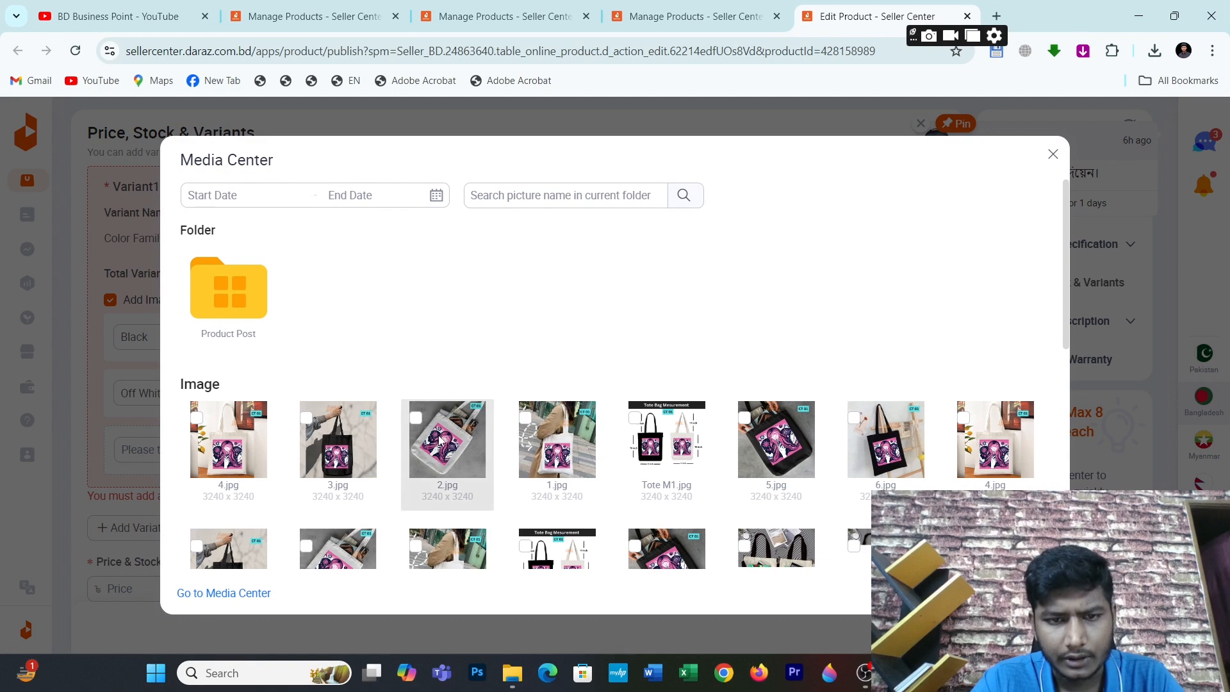
{"action": "left_click", "coordinate": [441, 441]}
{"action": "left_click", "coordinate": [1028, 601]}
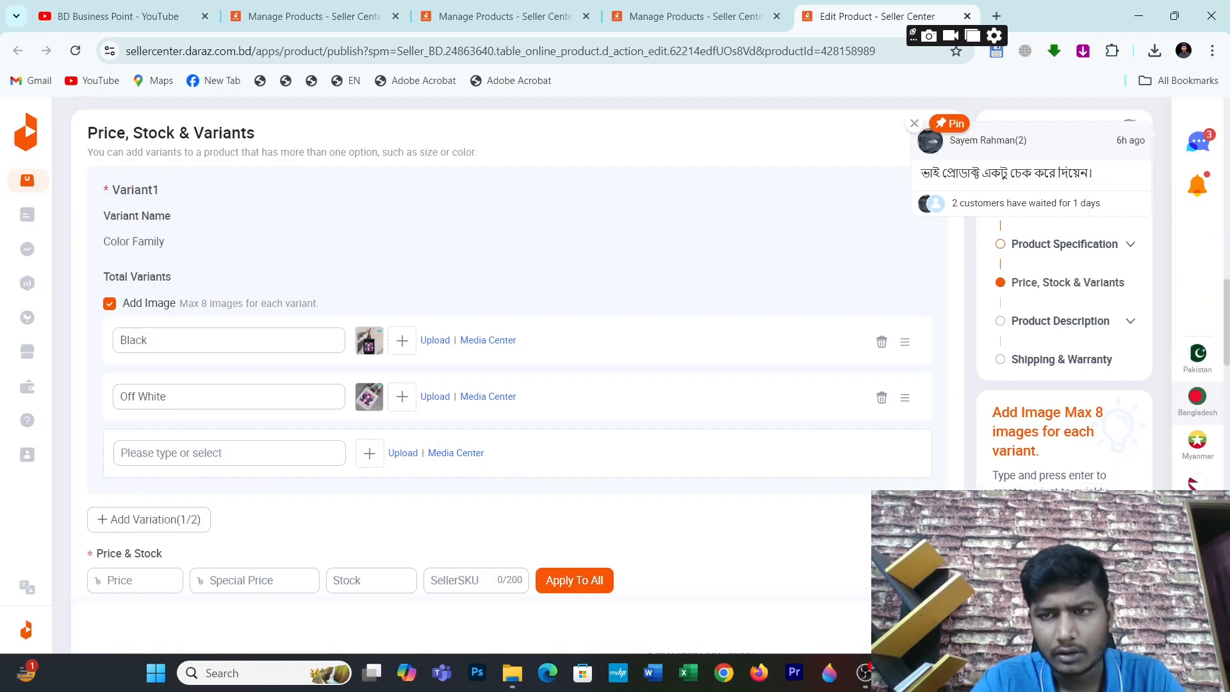
{"action": "left_click", "coordinate": [915, 124]}
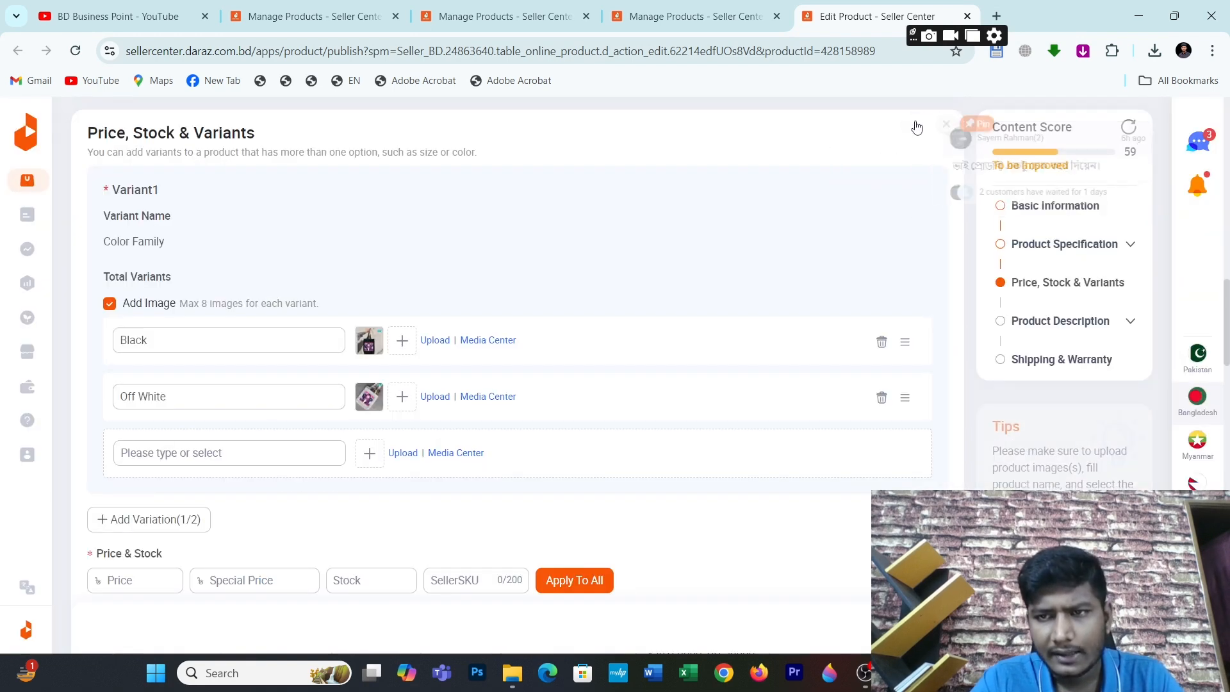
Step: Apply price 500, special price 250, stock 10,000 and seller SKU CT 01 to all color variants
{"action": "left_click_drag", "start_coordinate": [1227, 336], "coordinate": [1227, 375]}
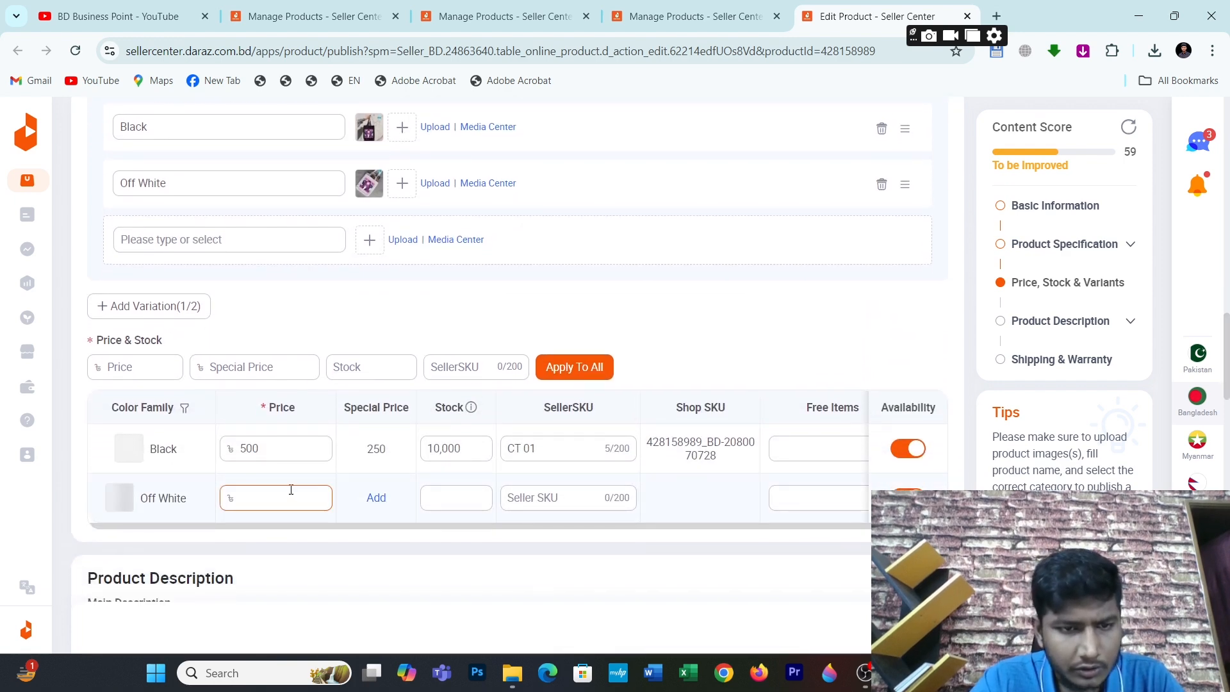
{"action": "left_click", "coordinate": [152, 370]}
{"action": "type", "text": "500"}
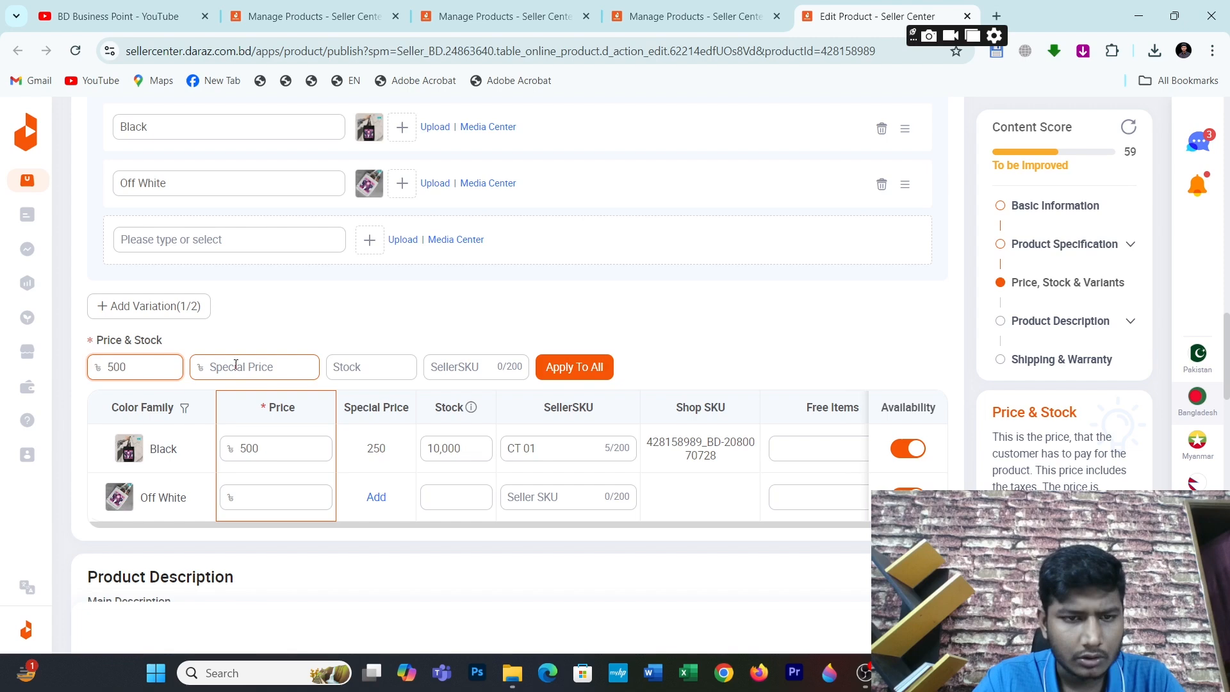
{"action": "left_click", "coordinate": [236, 365]}
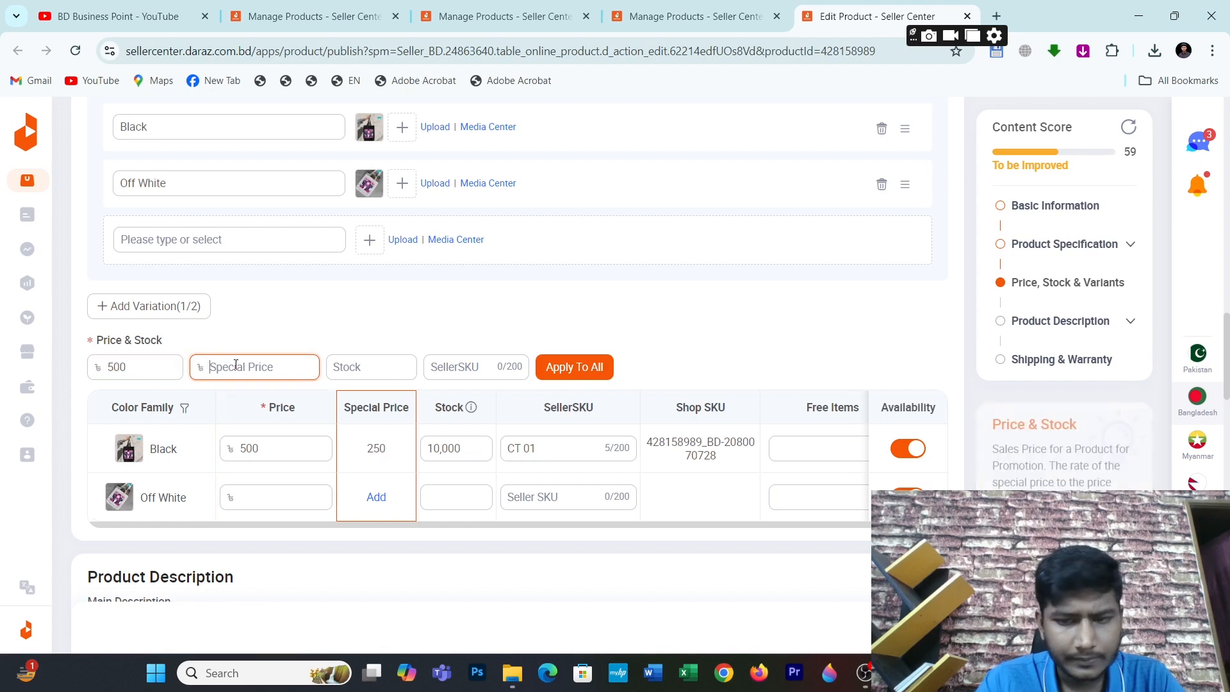
{"action": "type", "text": "250"}
{"action": "left_click", "coordinate": [354, 364]}
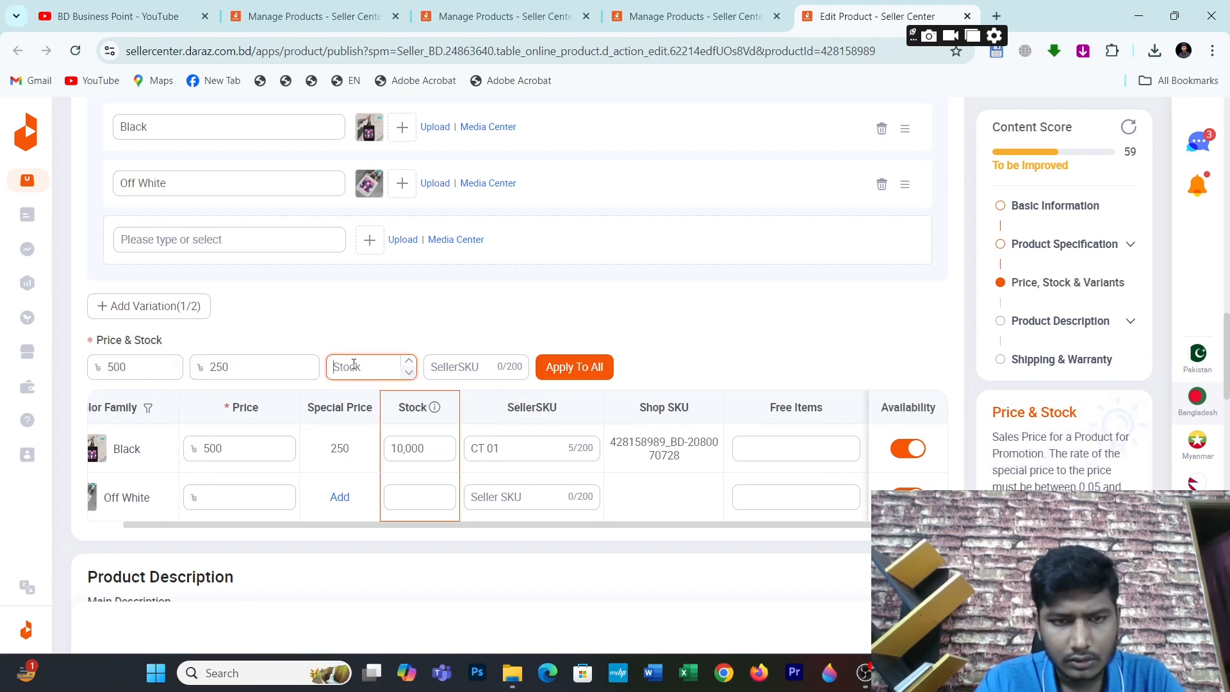
{"action": "type", "text": "100000"}
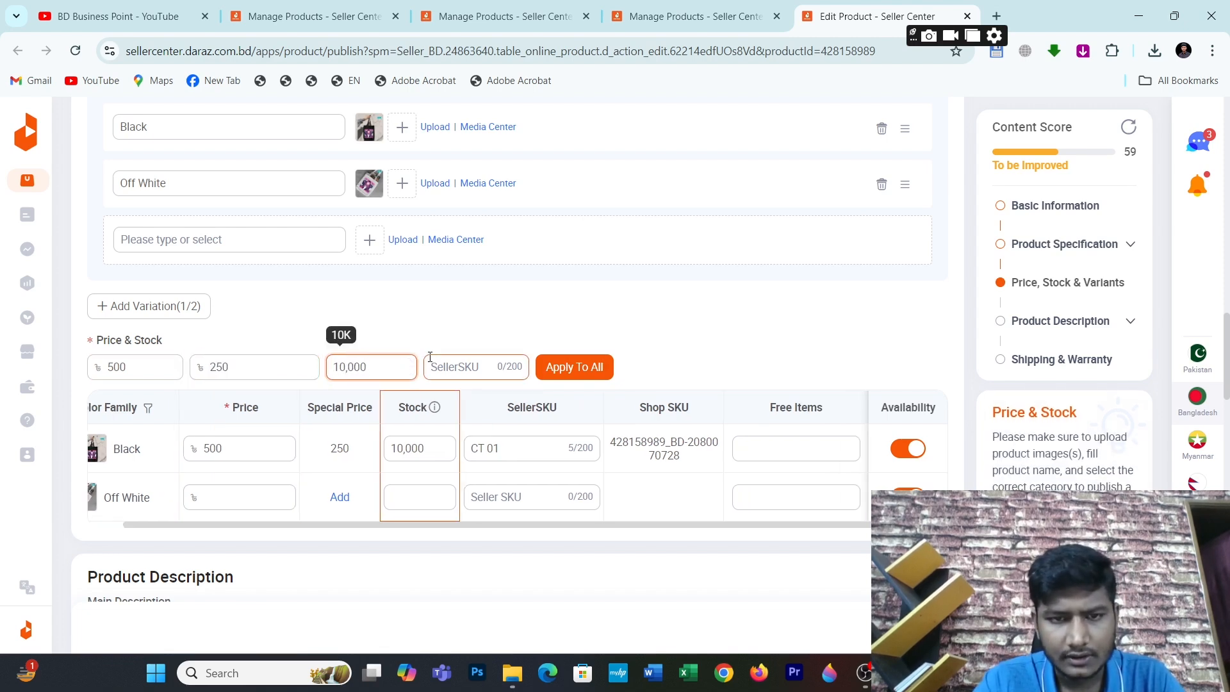
{"action": "left_click", "coordinate": [449, 366]}
{"action": "type", "text": "CT 0"}
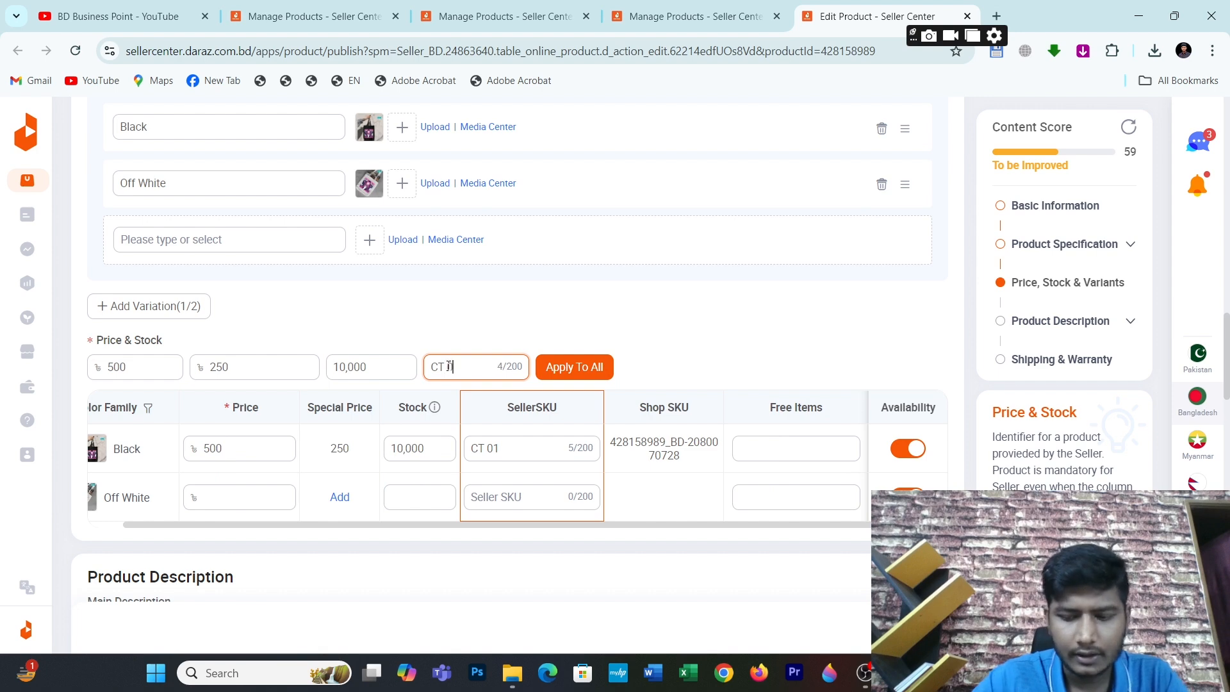
{"action": "type", "text": "1"}
{"action": "left_click", "coordinate": [575, 366]}
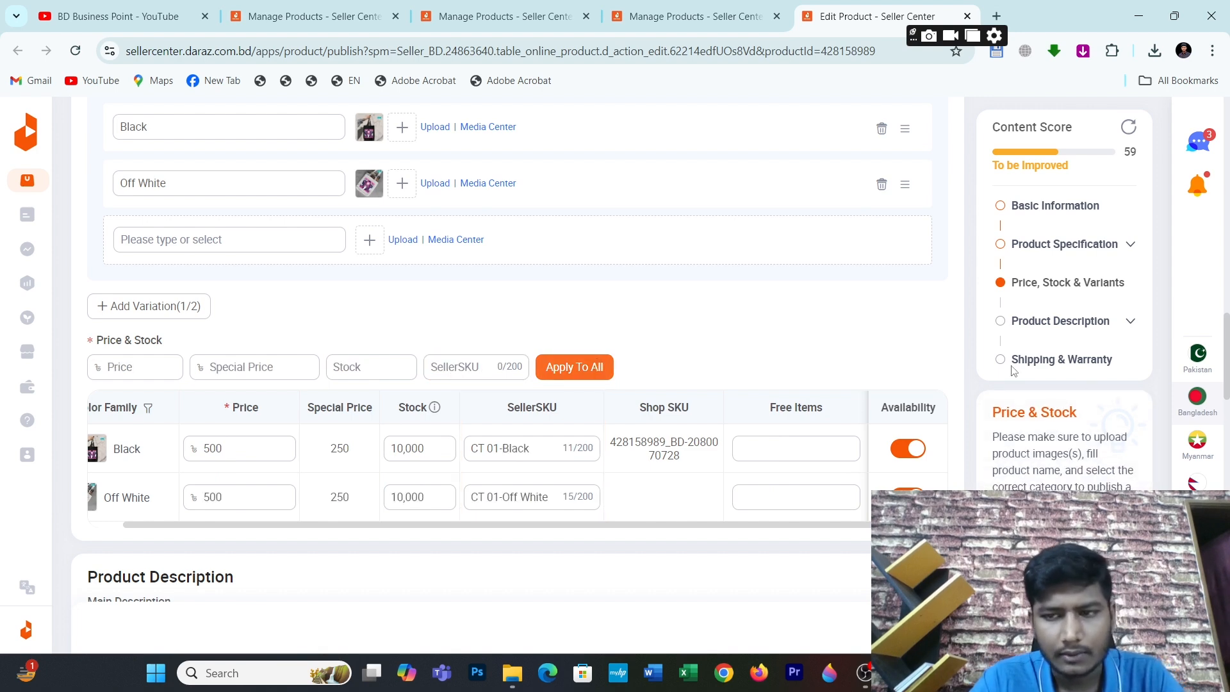
Step: Insert the Tote M1.jpg measurement image from the Media Center on a new line above the main description text
{"action": "left_click_drag", "start_coordinate": [1226, 386], "coordinate": [1226, 446]}
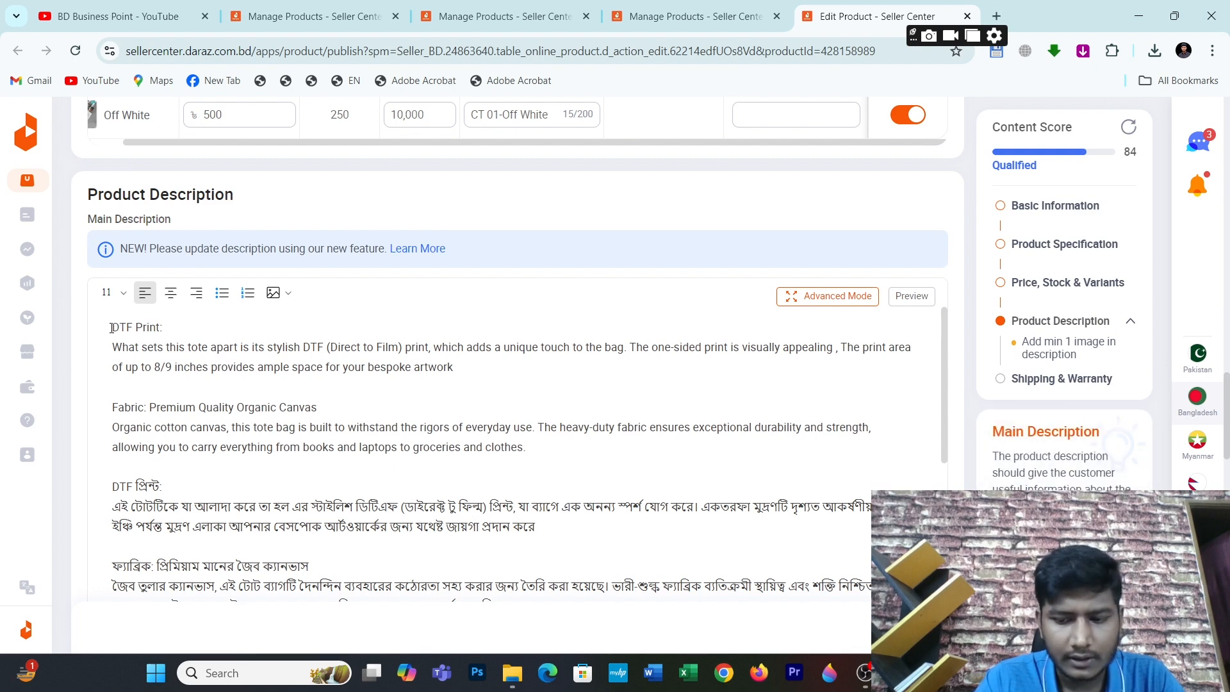
{"action": "key", "text": "Return"}
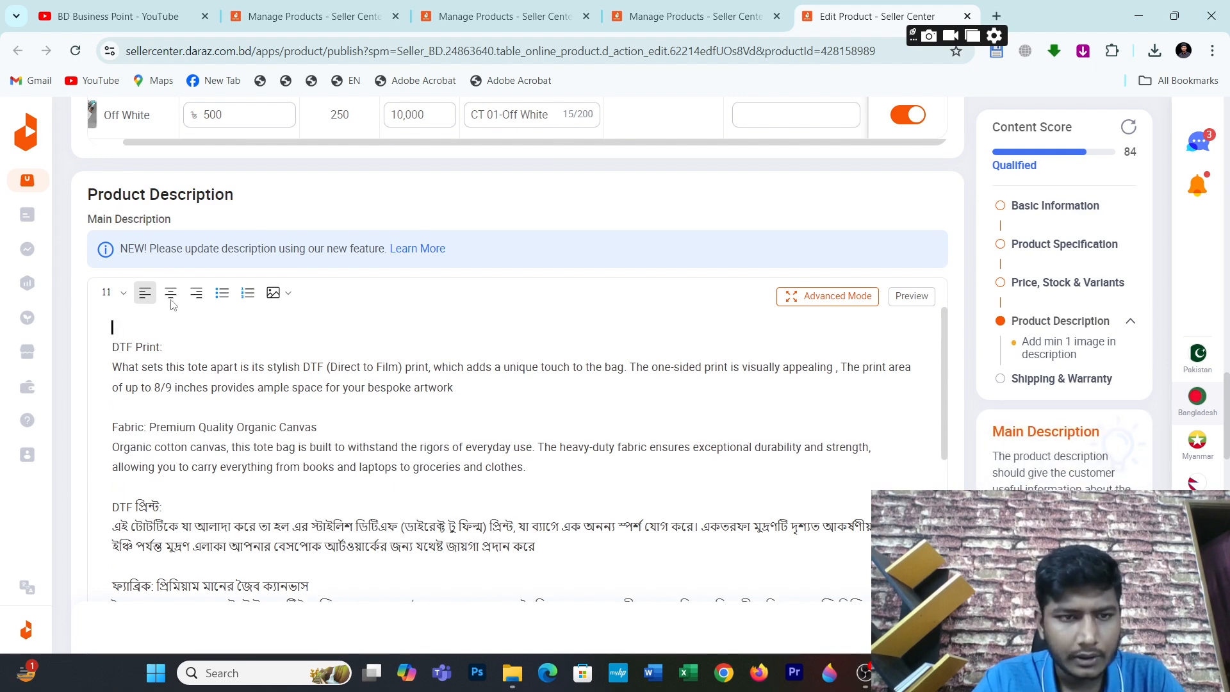
{"action": "left_click", "coordinate": [273, 298]}
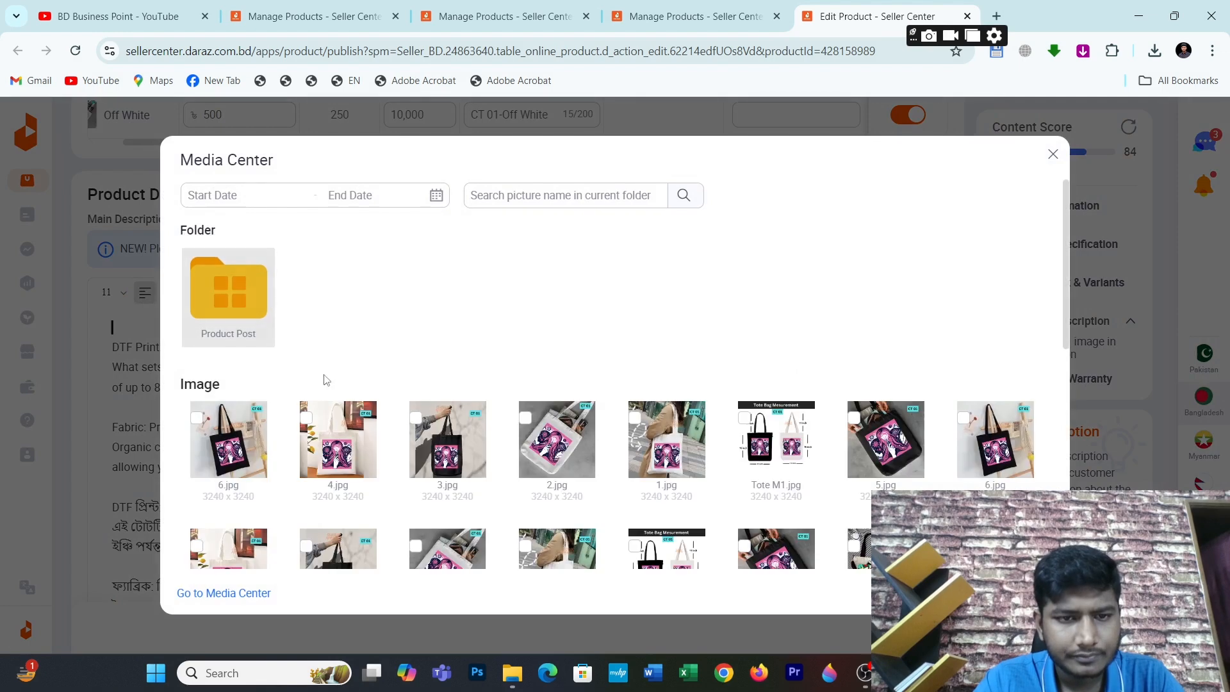
{"action": "left_click", "coordinate": [776, 440]}
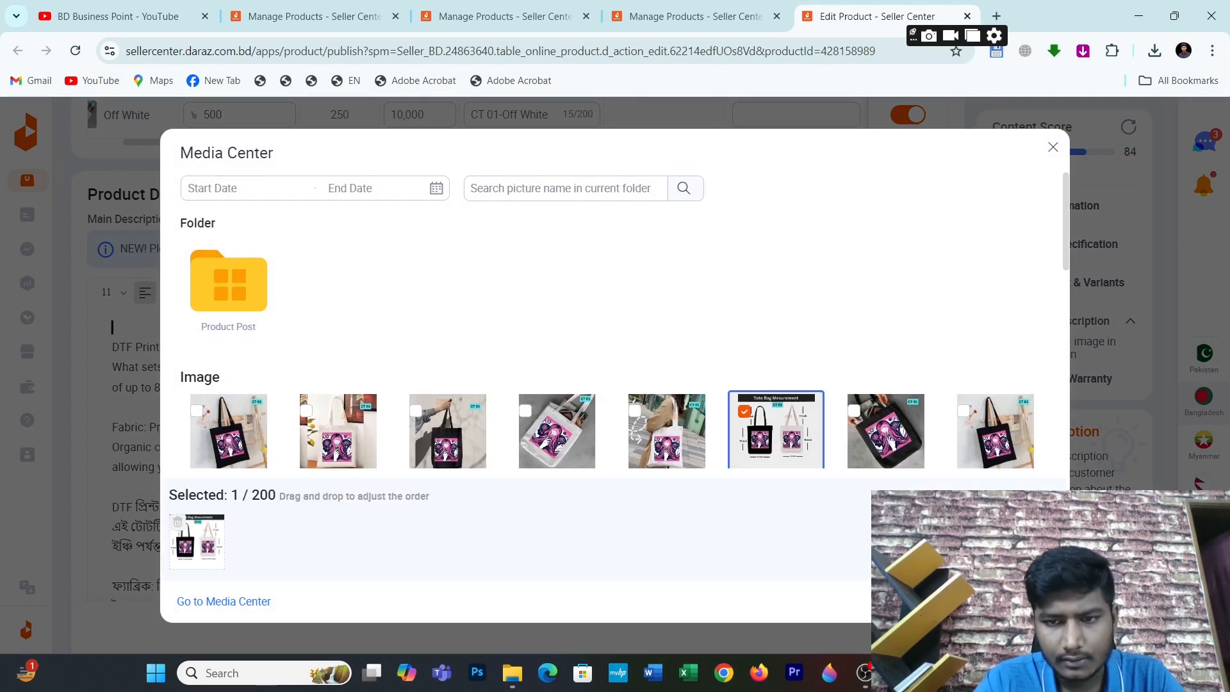
{"action": "left_click", "coordinate": [1026, 601]}
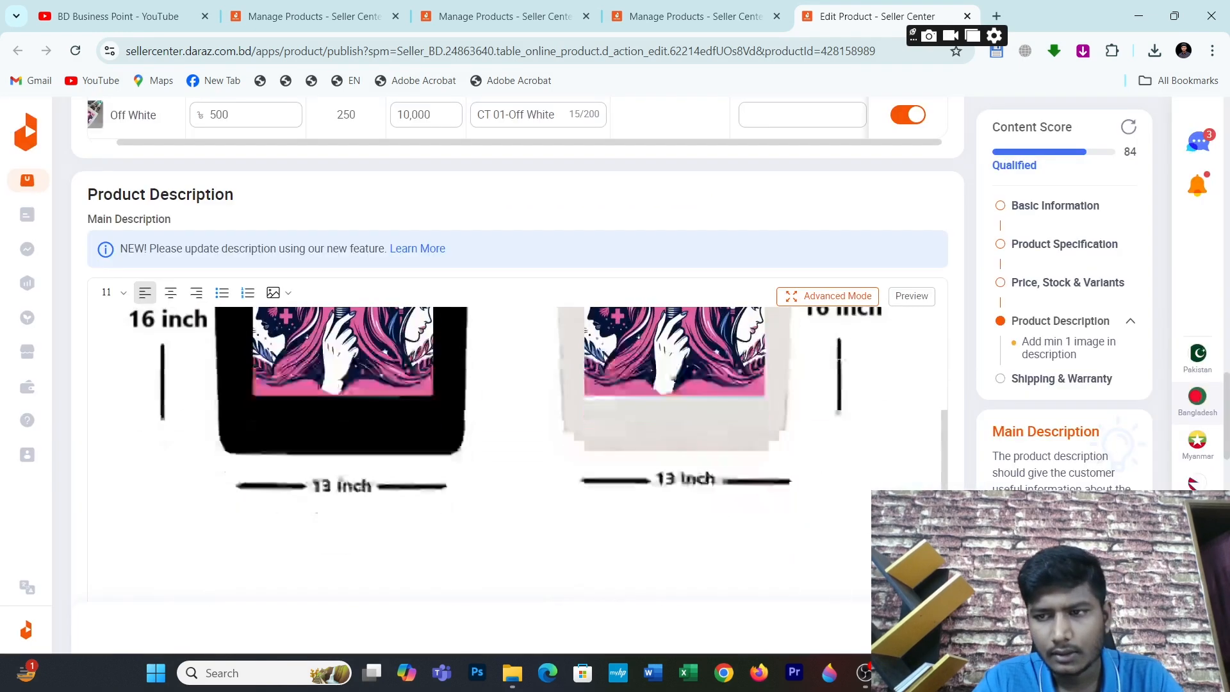
Step: Check the remaining description and shipping sections and submit the edited CT 01 listing for publishing
{"action": "scroll", "coordinate": [1227, 400], "scroll_direction": "down", "scroll_amount": 15}
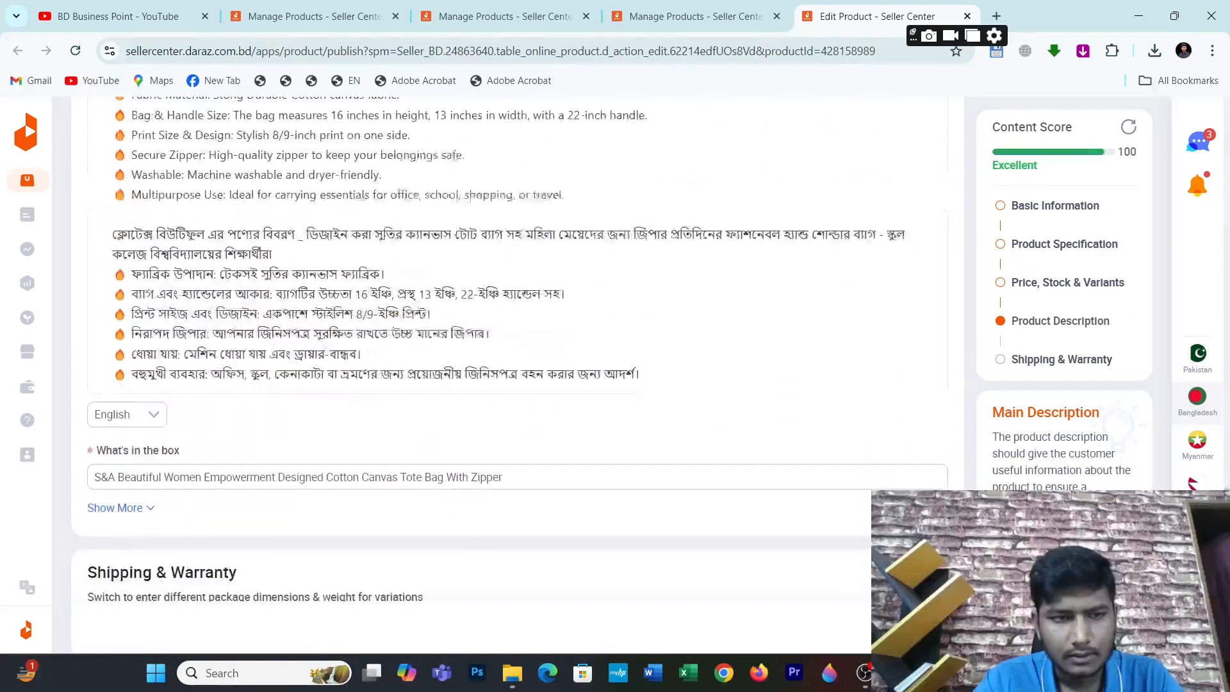
{"action": "scroll", "coordinate": [1227, 400], "scroll_direction": "down", "scroll_amount": 5}
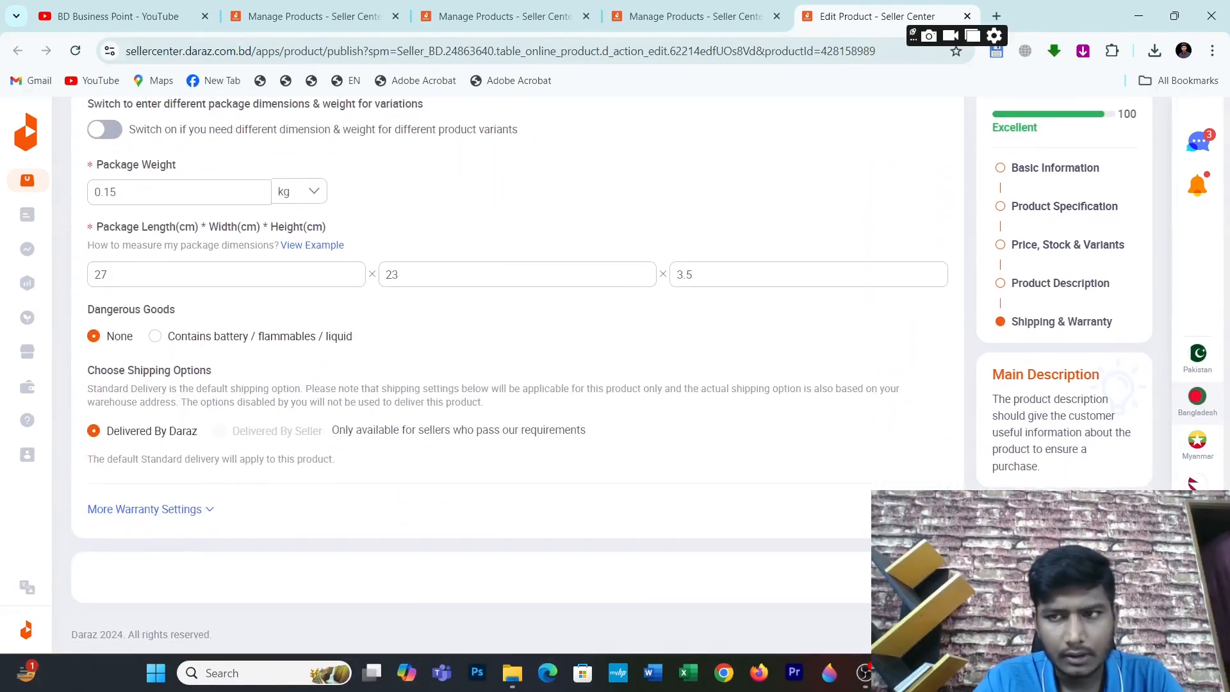
{"action": "scroll", "coordinate": [1228, 400], "scroll_direction": "up", "scroll_amount": 6}
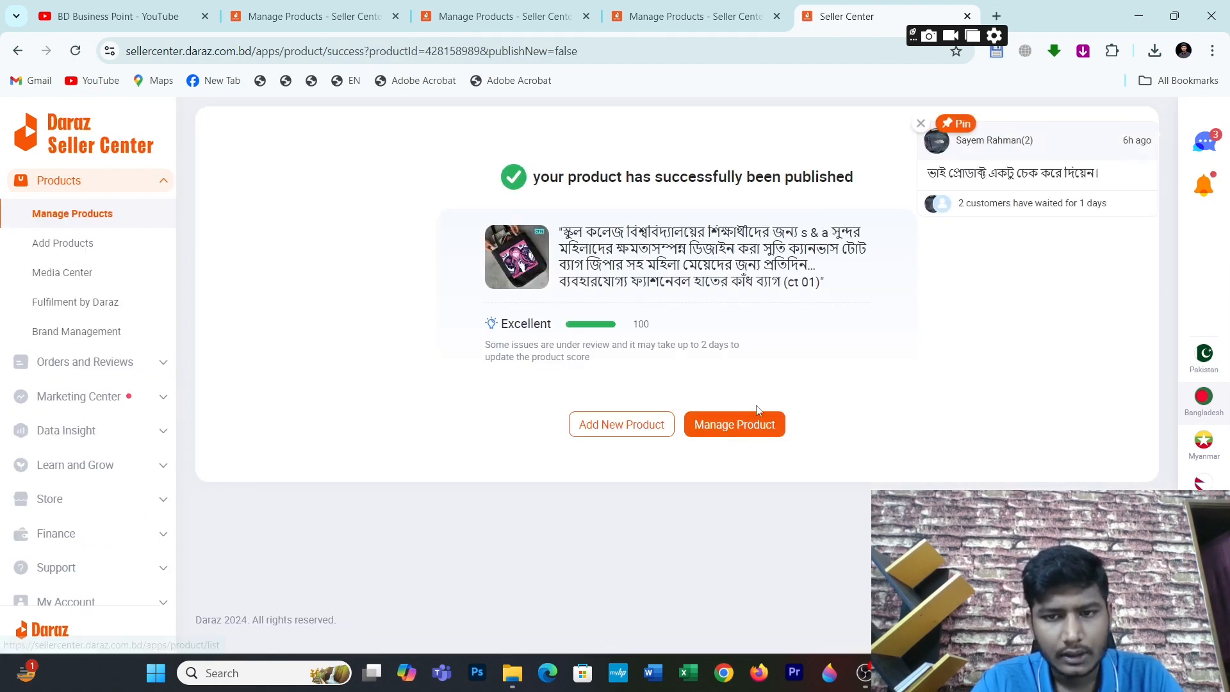
Step: Refresh the Manage Products list, close the published-product page, and open the product with seller SKU CT 02 for editing
{"action": "left_click", "coordinate": [671, 7]}
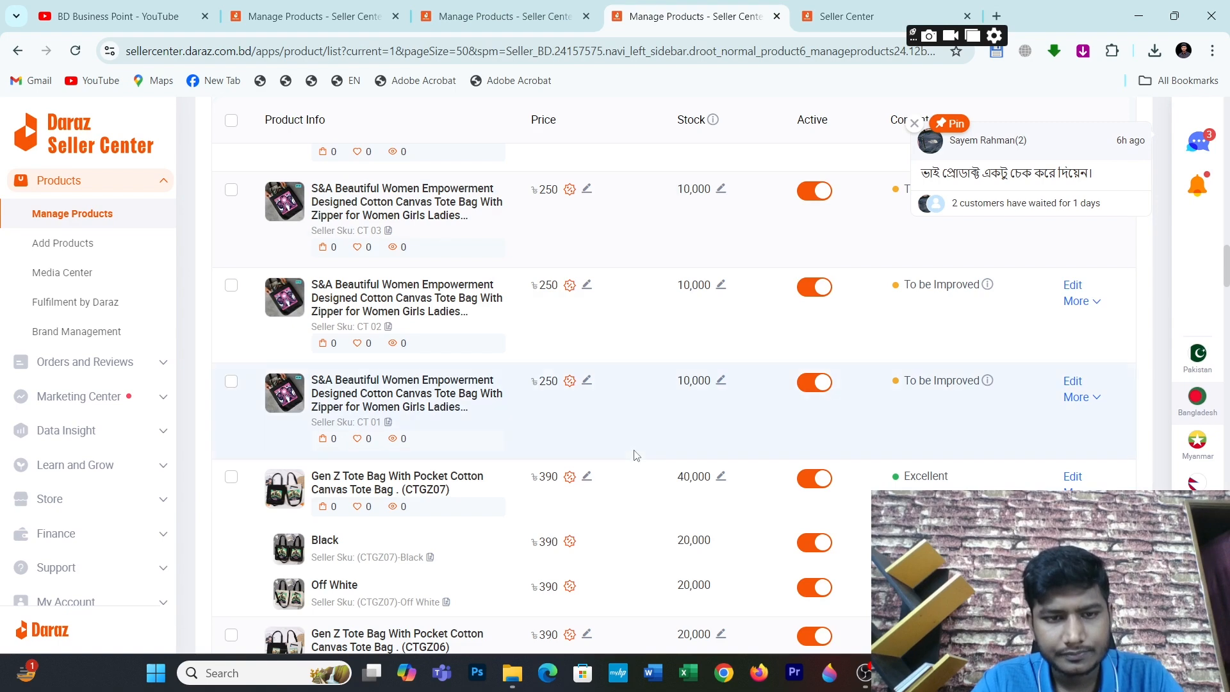
{"action": "left_click", "coordinate": [75, 51]}
{"action": "left_click", "coordinate": [967, 16]}
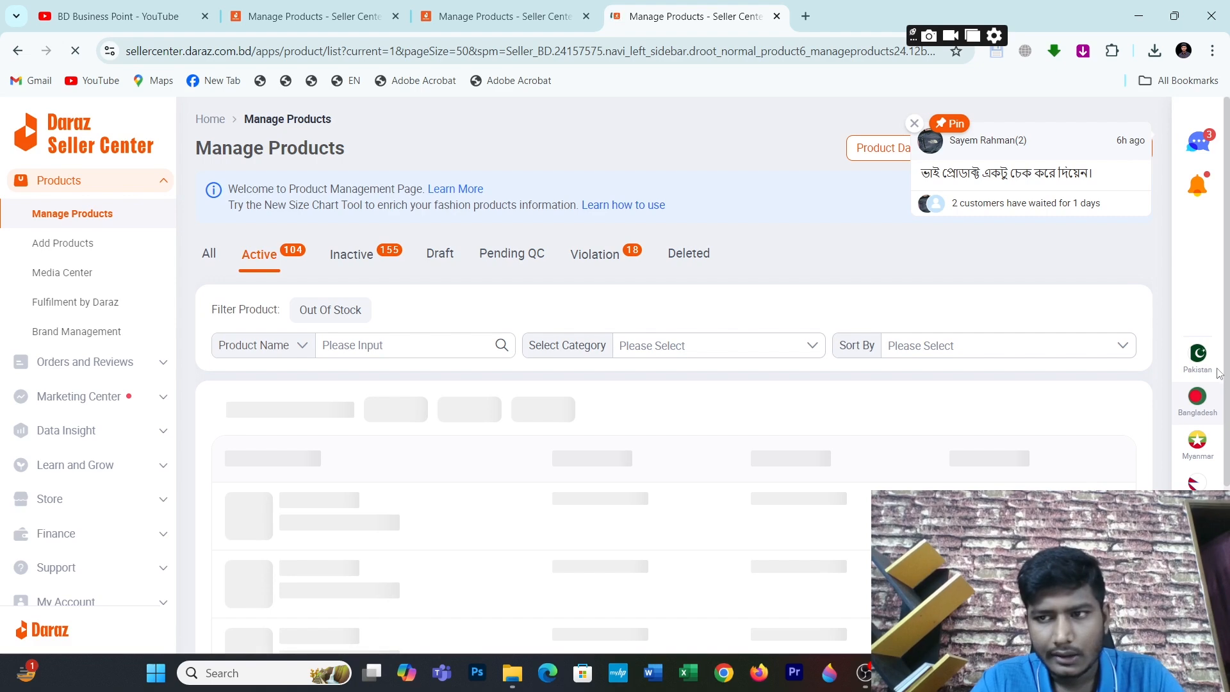
{"action": "scroll", "coordinate": [1227, 340], "scroll_direction": "down", "scroll_amount": 6}
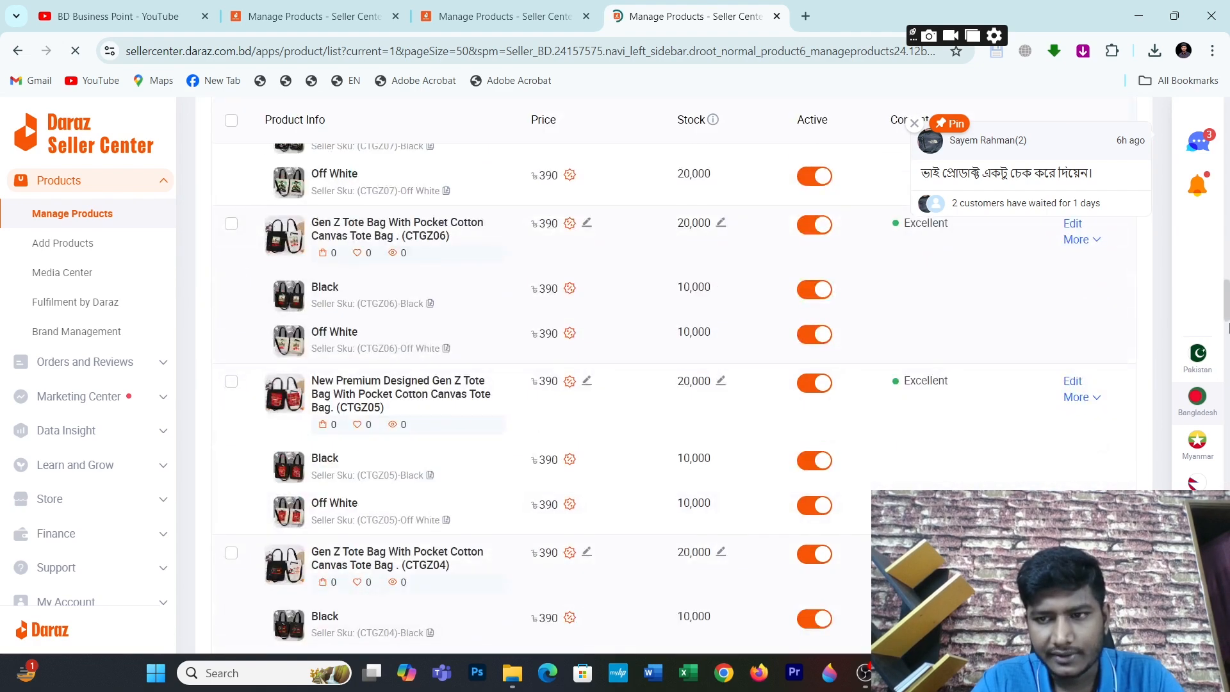
{"action": "scroll", "coordinate": [1226, 301], "scroll_direction": "up", "scroll_amount": 6}
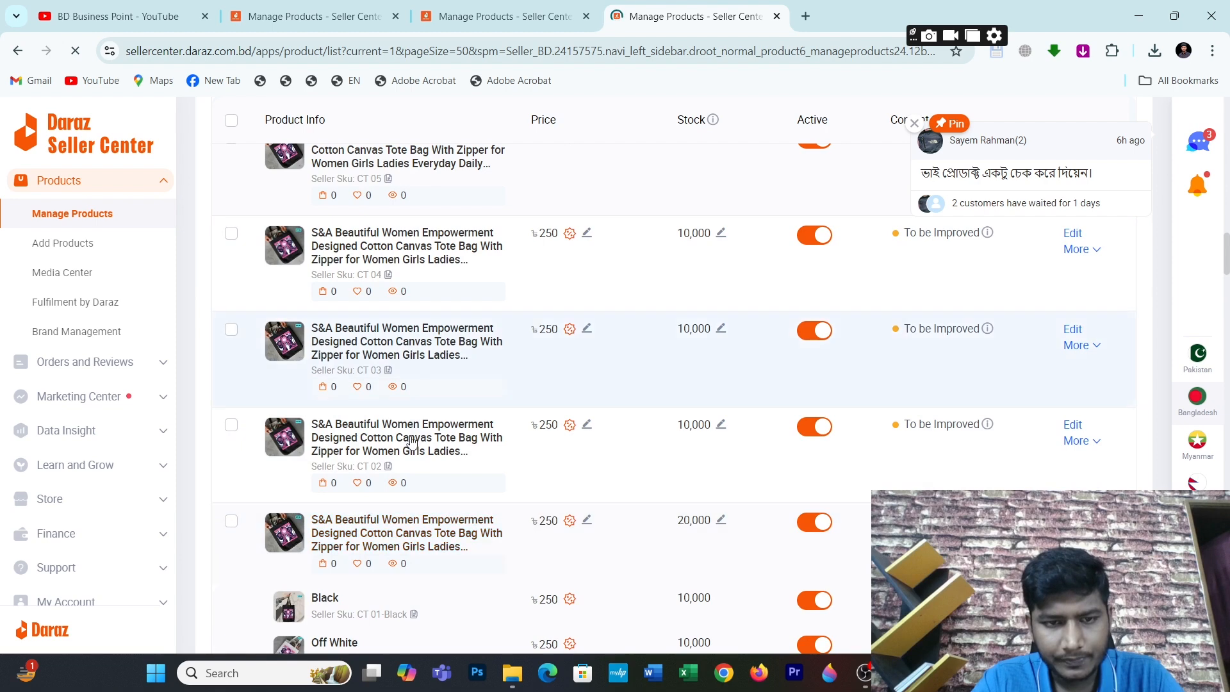
{"action": "mouse_move", "coordinate": [967, 431]}
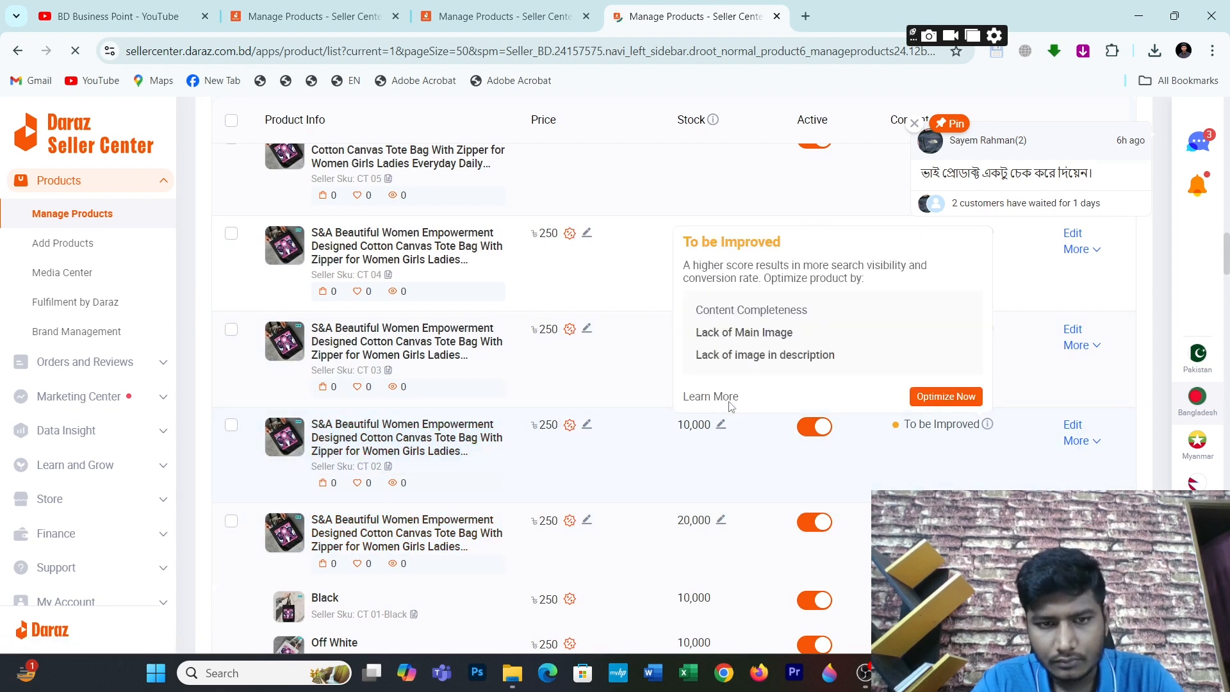
{"action": "left_click", "coordinate": [1070, 425]}
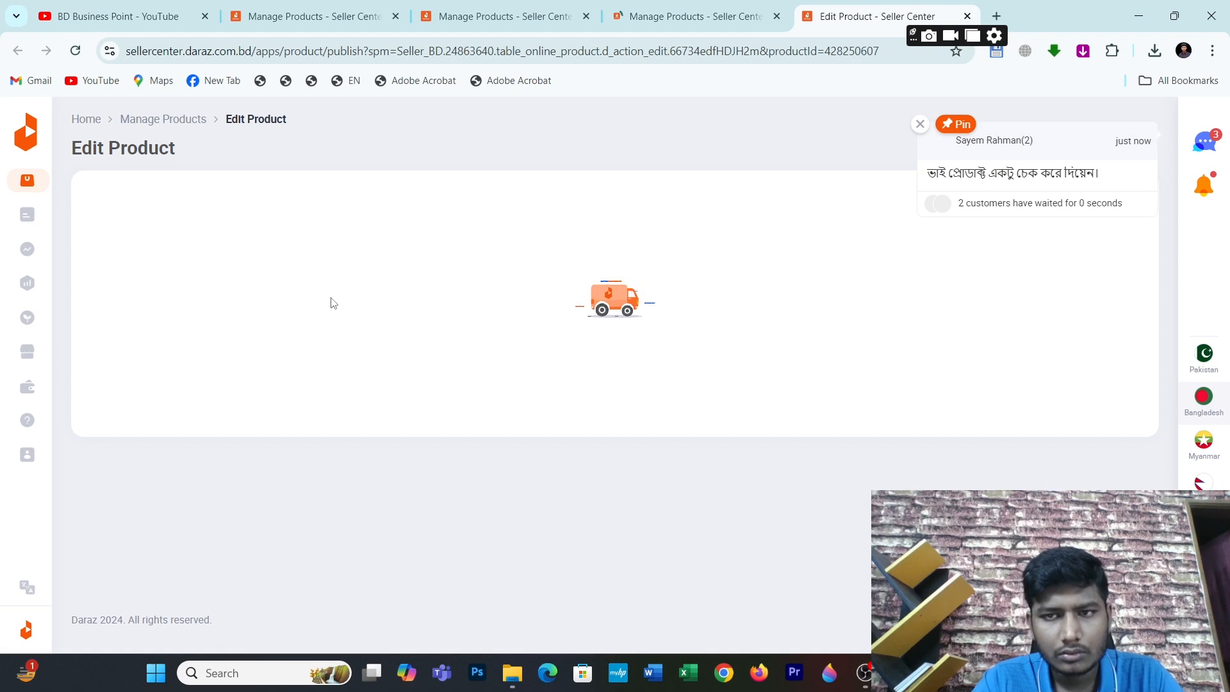
{"action": "left_click", "coordinate": [915, 126]}
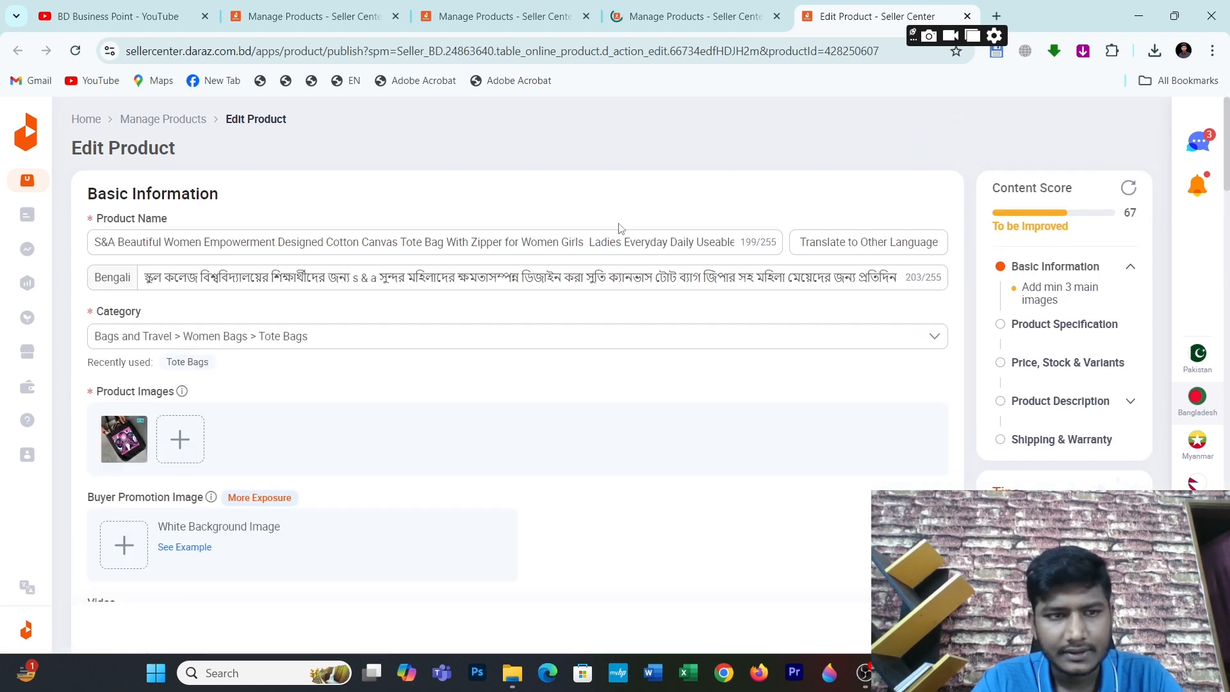
Step: Change the code at the end of the English product name to CT 02
{"action": "left_click_drag", "start_coordinate": [622, 242], "coordinate": [735, 241]}
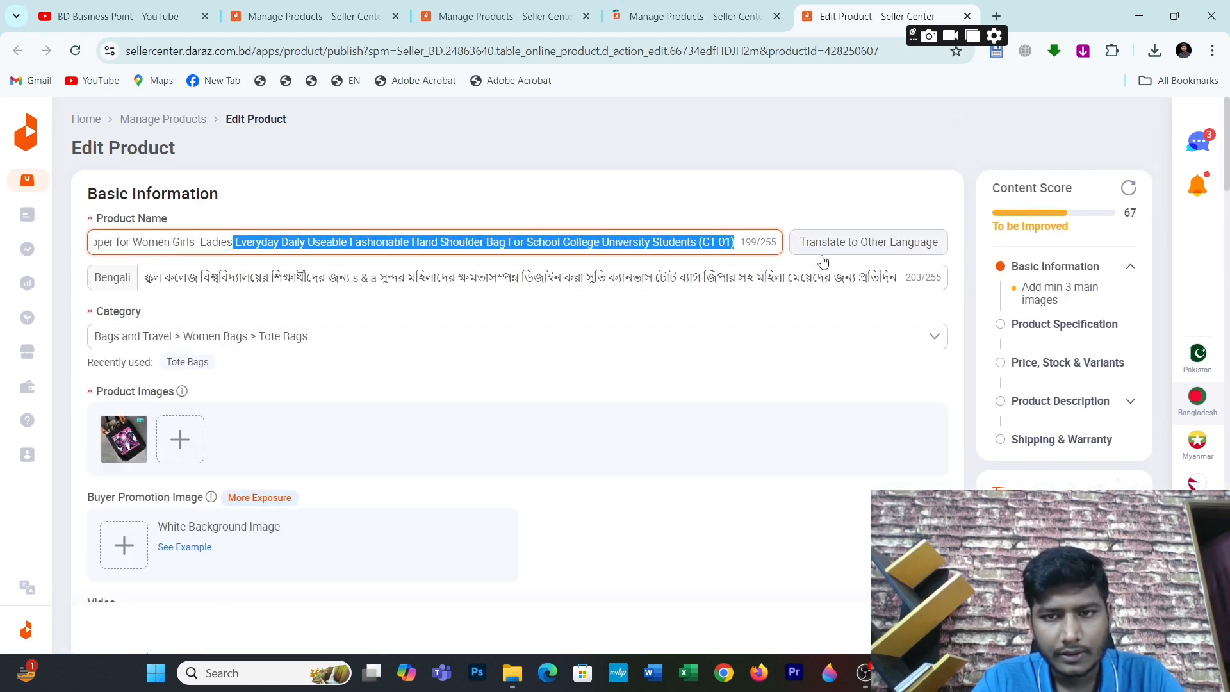
{"action": "left_click", "coordinate": [733, 240]}
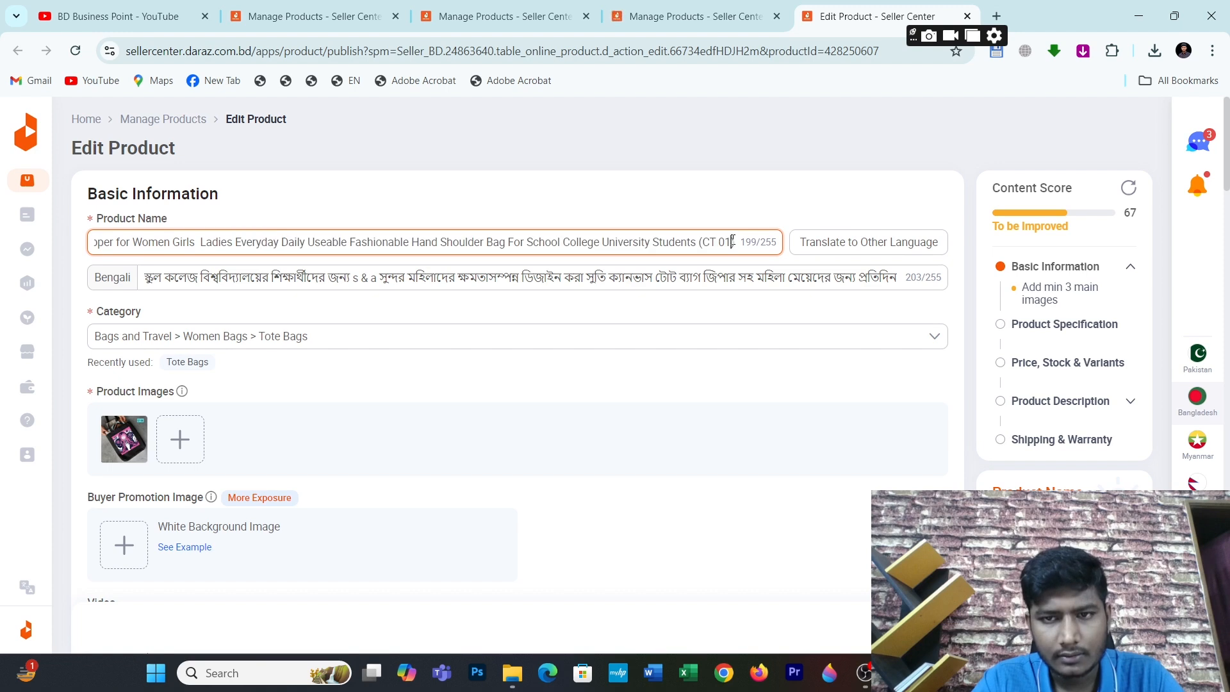
{"action": "key", "text": "BackSpace"}
{"action": "type", "text": "2"}
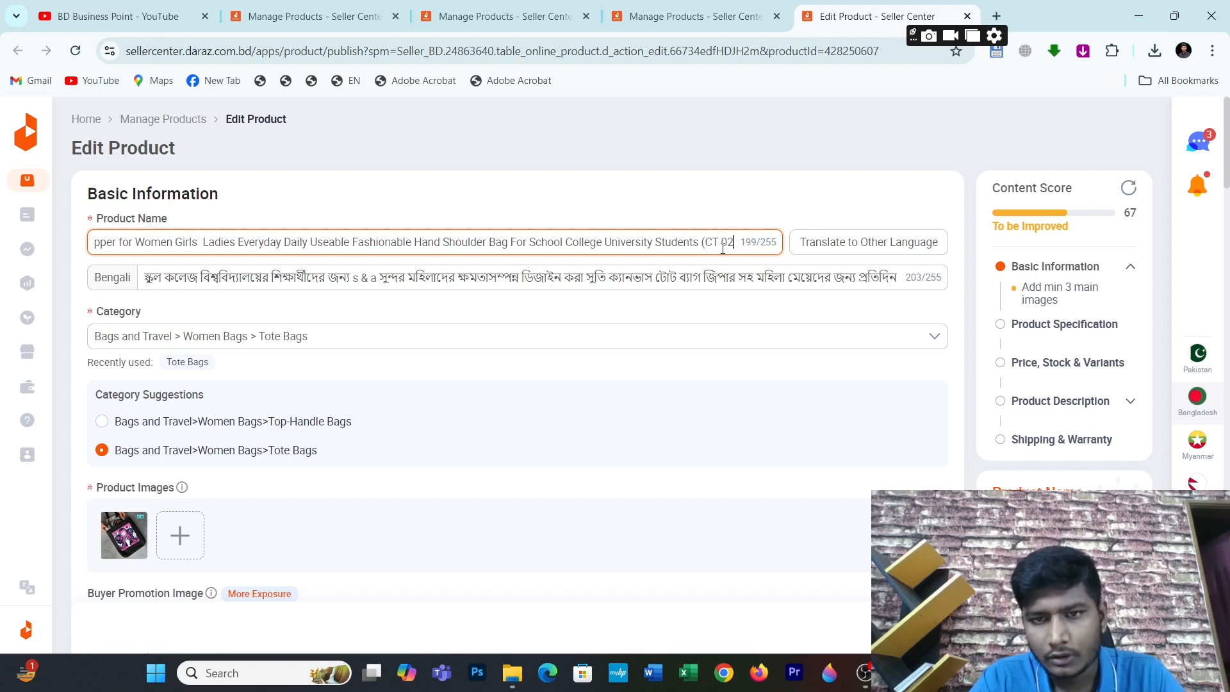
{"action": "left_click", "coordinate": [738, 145]}
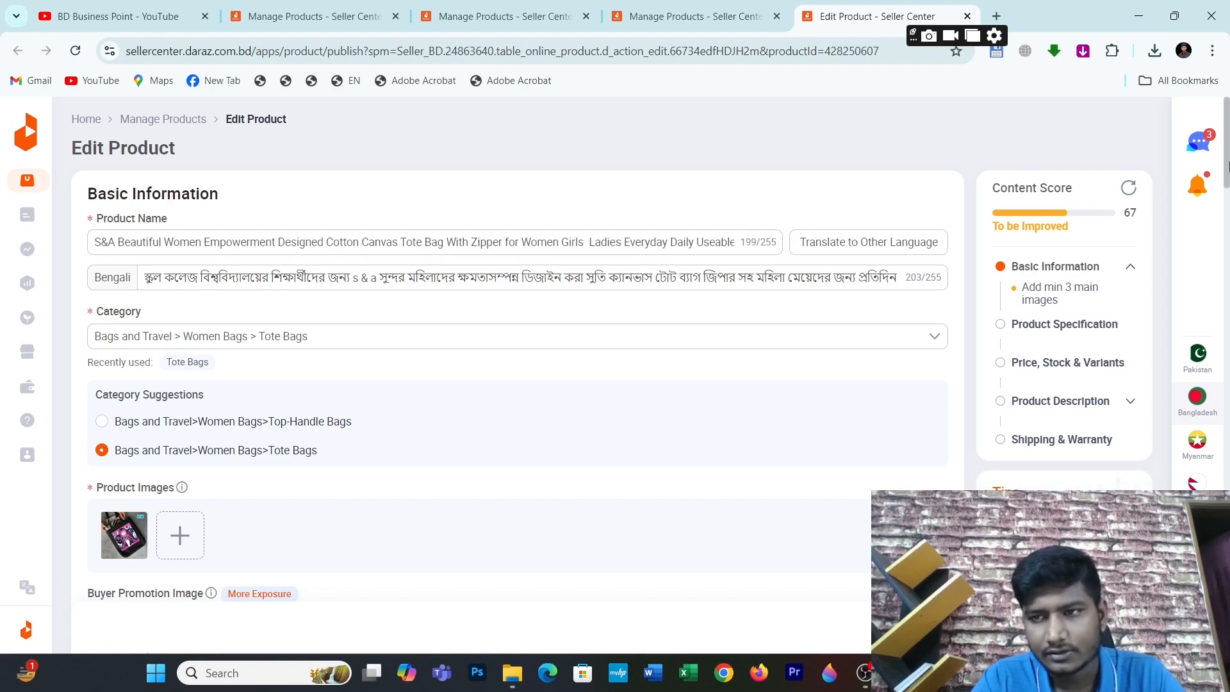
Step: Replace the existing product image with all seven images (1 to 7) from the CT 02 folder in Canvas Tote FInal
{"action": "scroll", "coordinate": [908, 177], "scroll_direction": "down", "scroll_amount": 5}
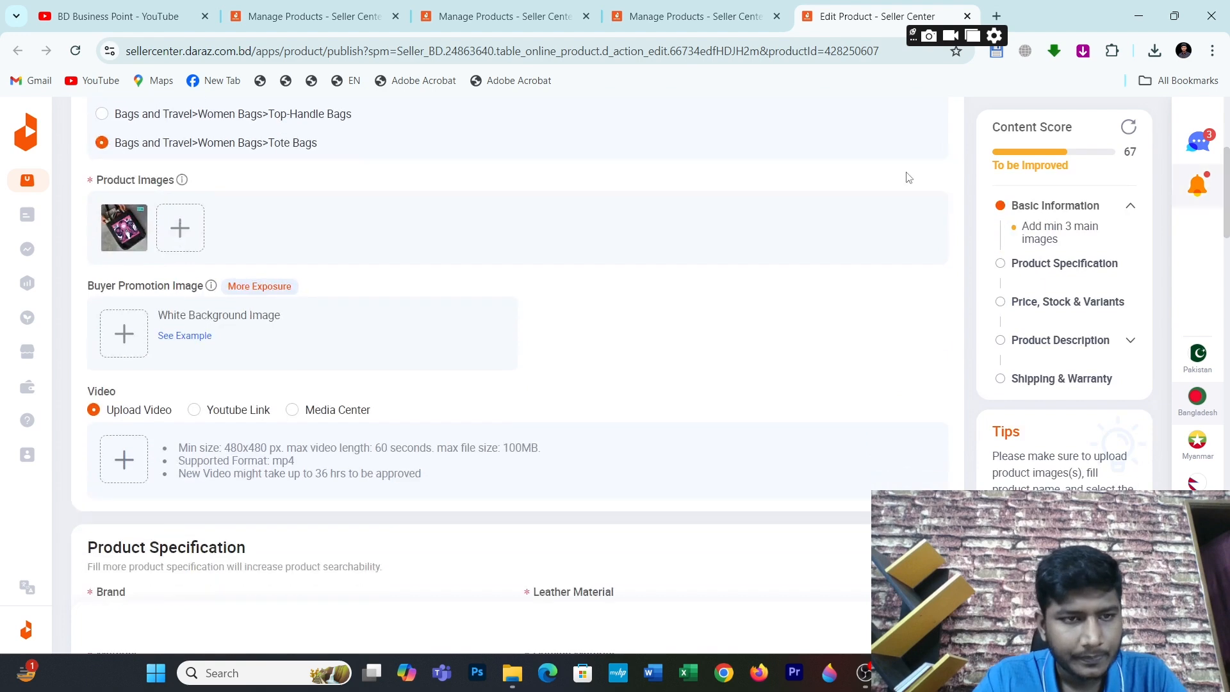
{"action": "left_click", "coordinate": [135, 231]}
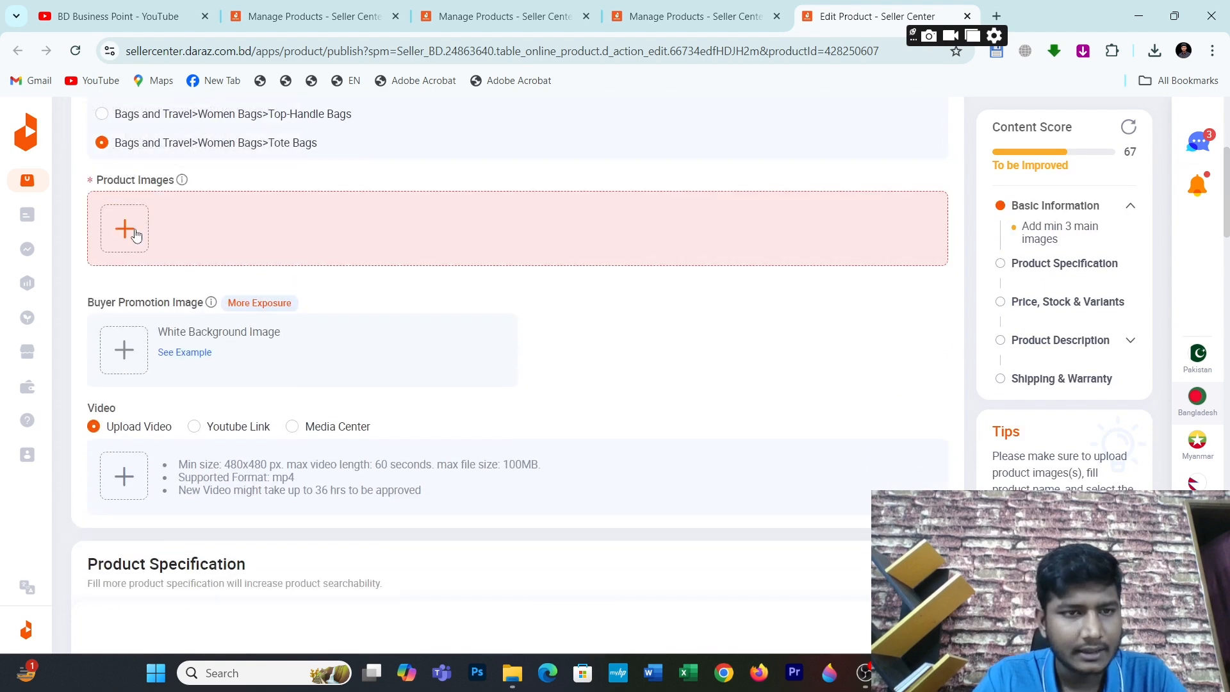
{"action": "left_click", "coordinate": [136, 234]}
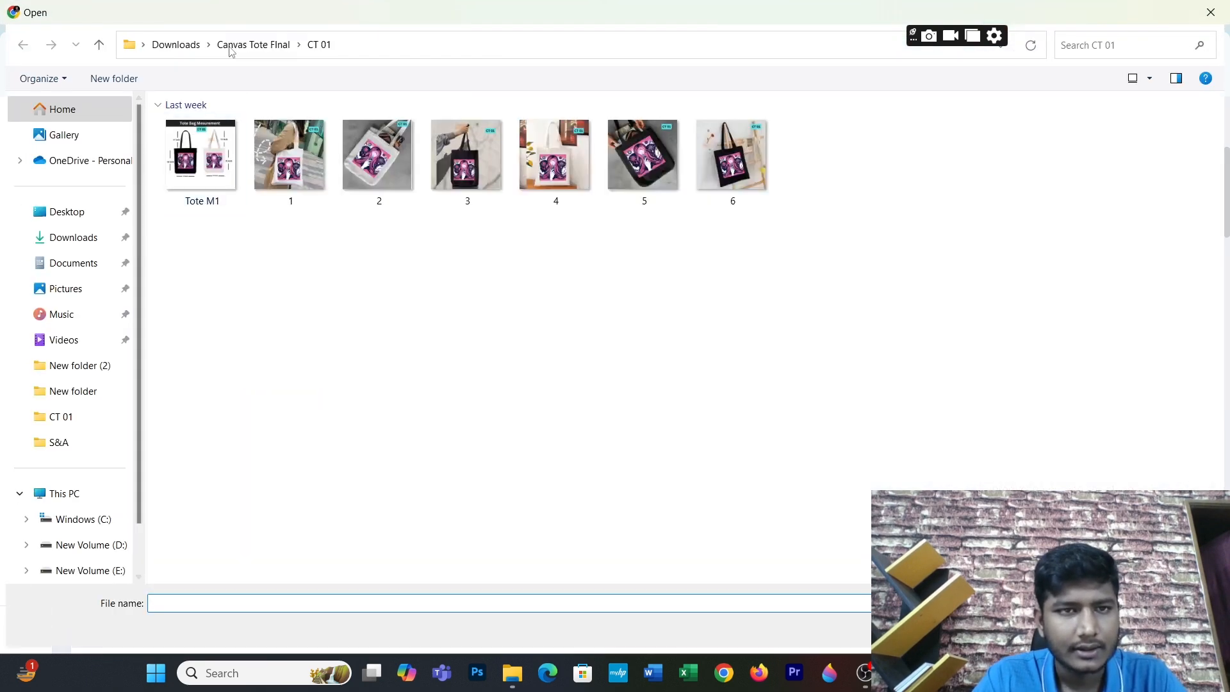
{"action": "left_click", "coordinate": [98, 50]}
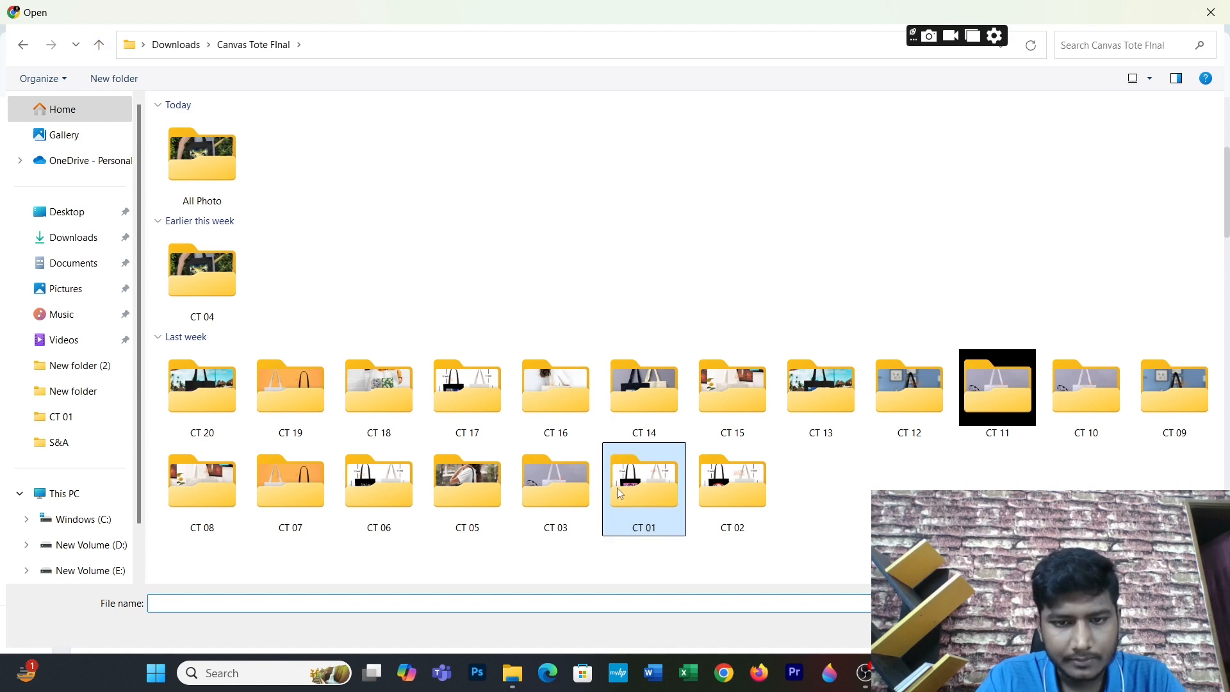
{"action": "double_click", "coordinate": [728, 507]}
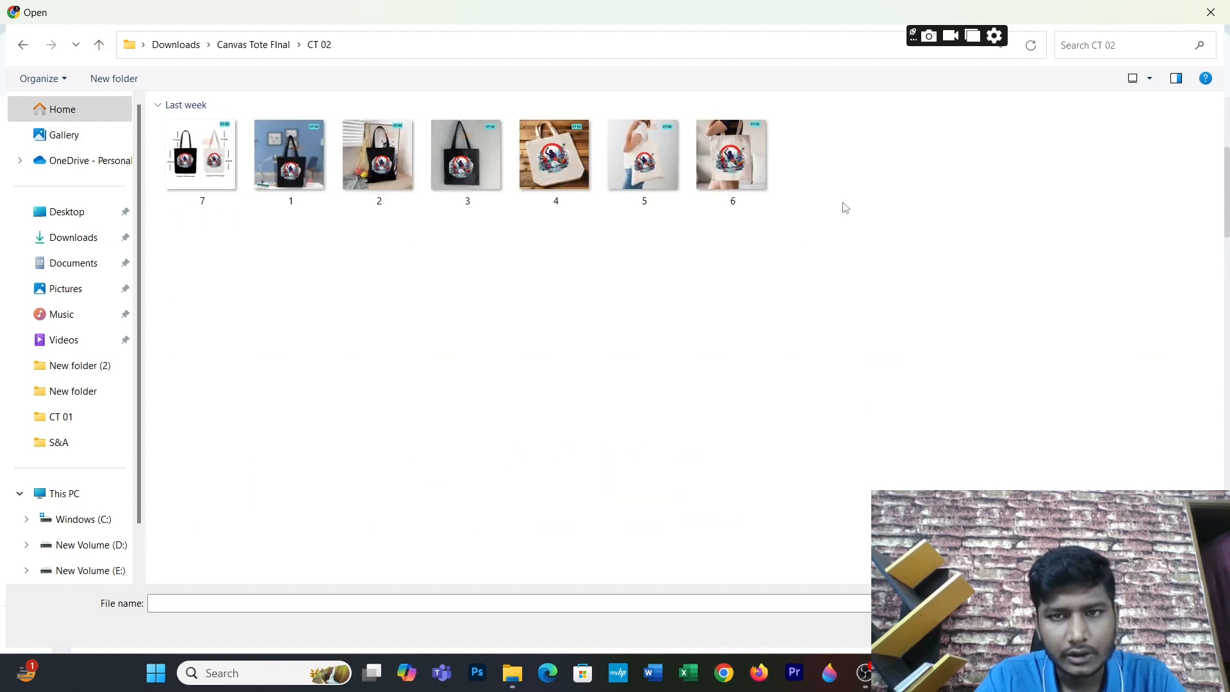
{"action": "left_click_drag", "start_coordinate": [817, 165], "coordinate": [176, 167]}
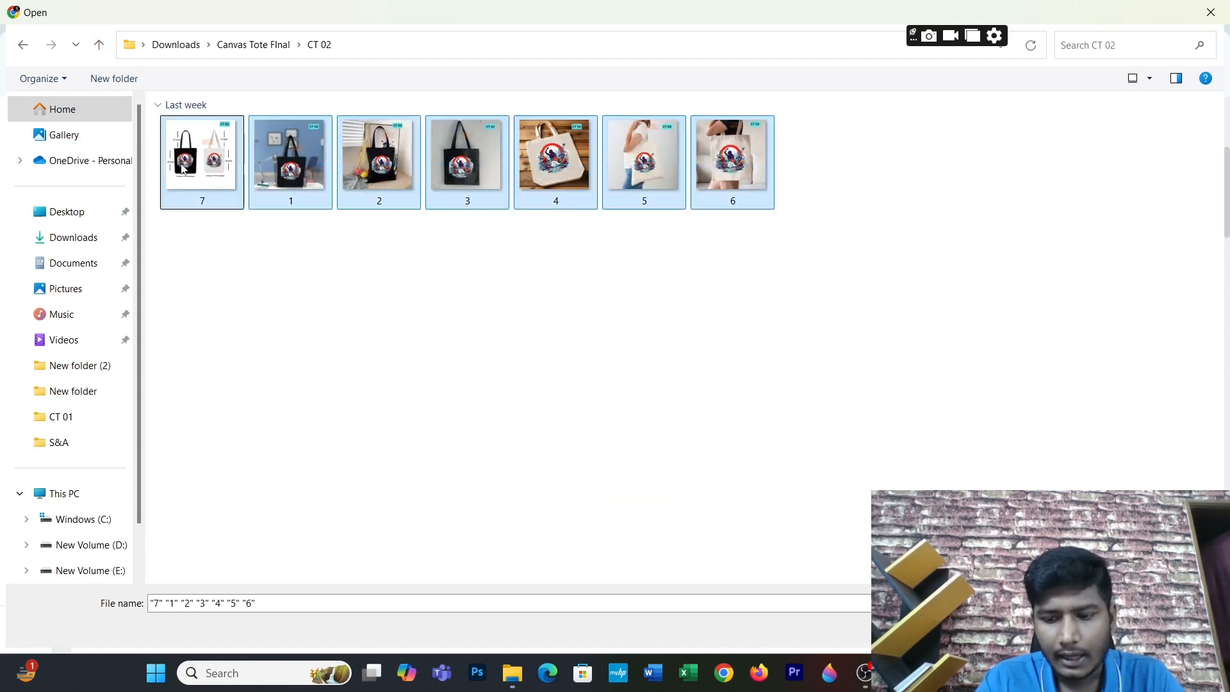
{"action": "key", "text": "Return"}
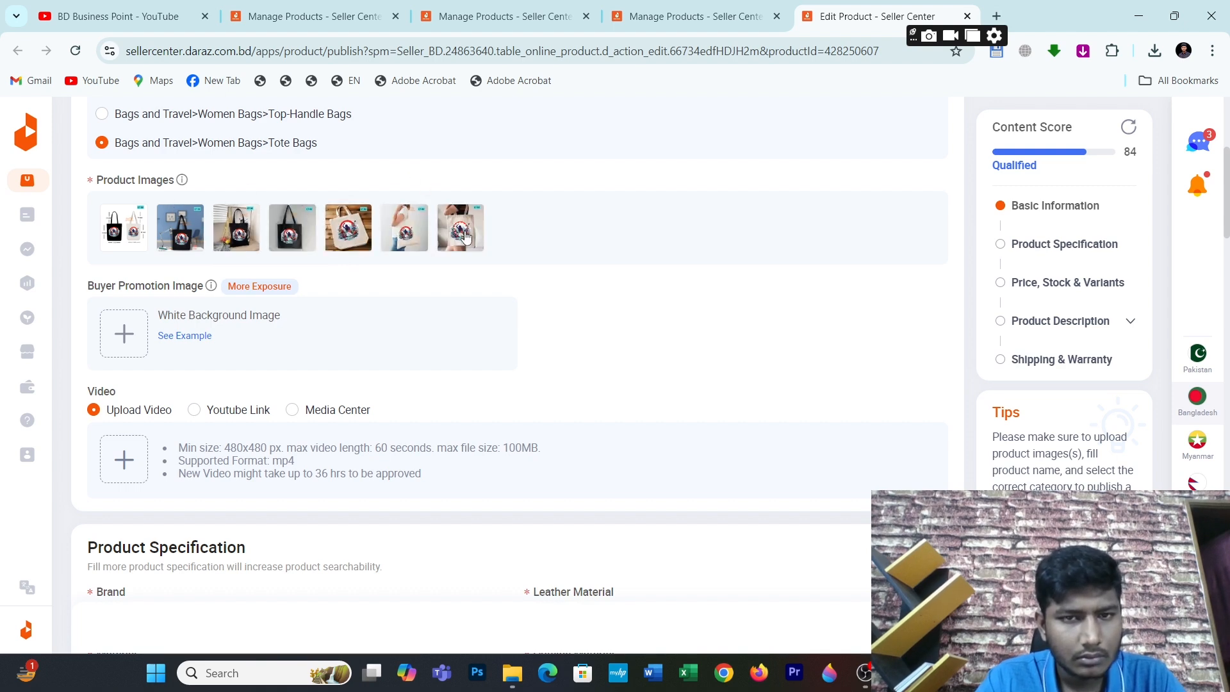
Step: Move the product image of the woman carrying the off-white bag over her shoulder to first place
{"action": "mouse_move", "coordinate": [467, 238]}
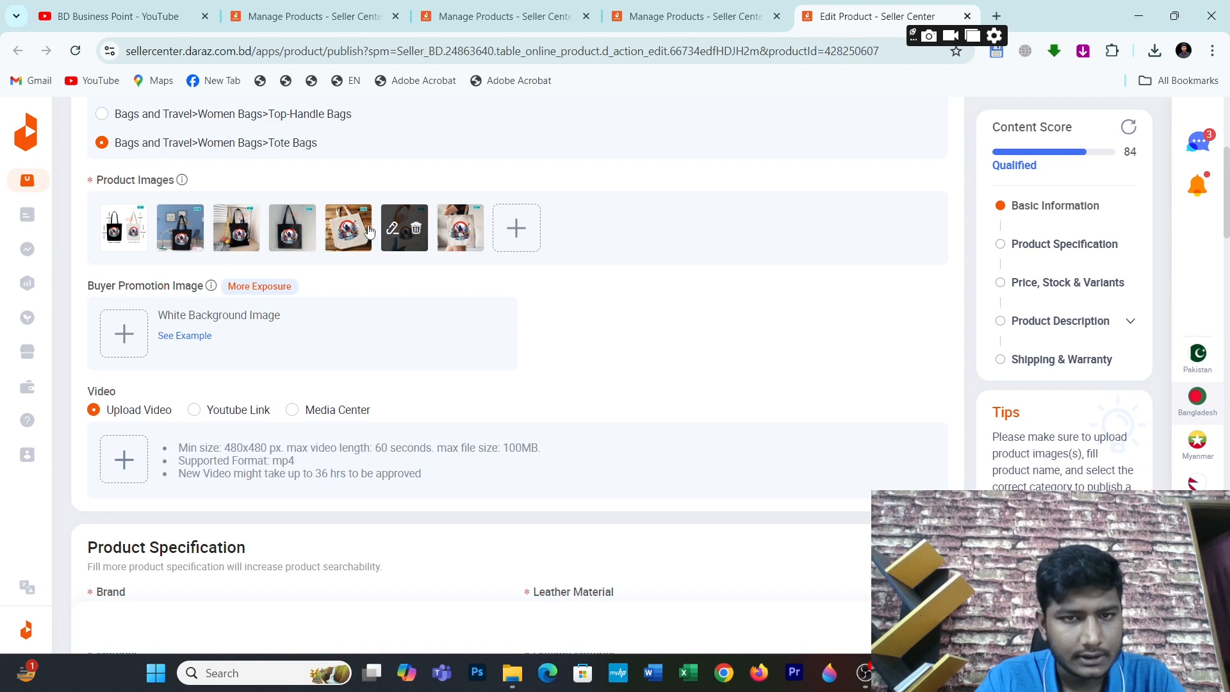
{"action": "left_click_drag", "start_coordinate": [370, 233], "coordinate": [121, 228]}
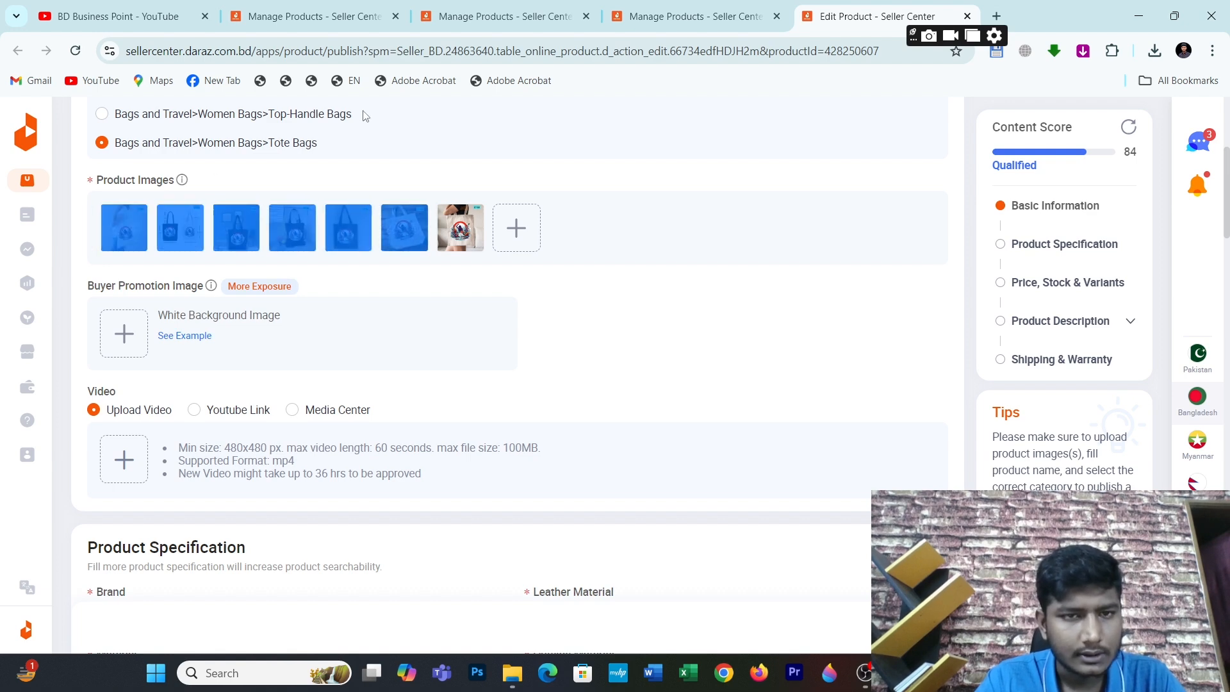
{"action": "left_click", "coordinate": [387, 183]}
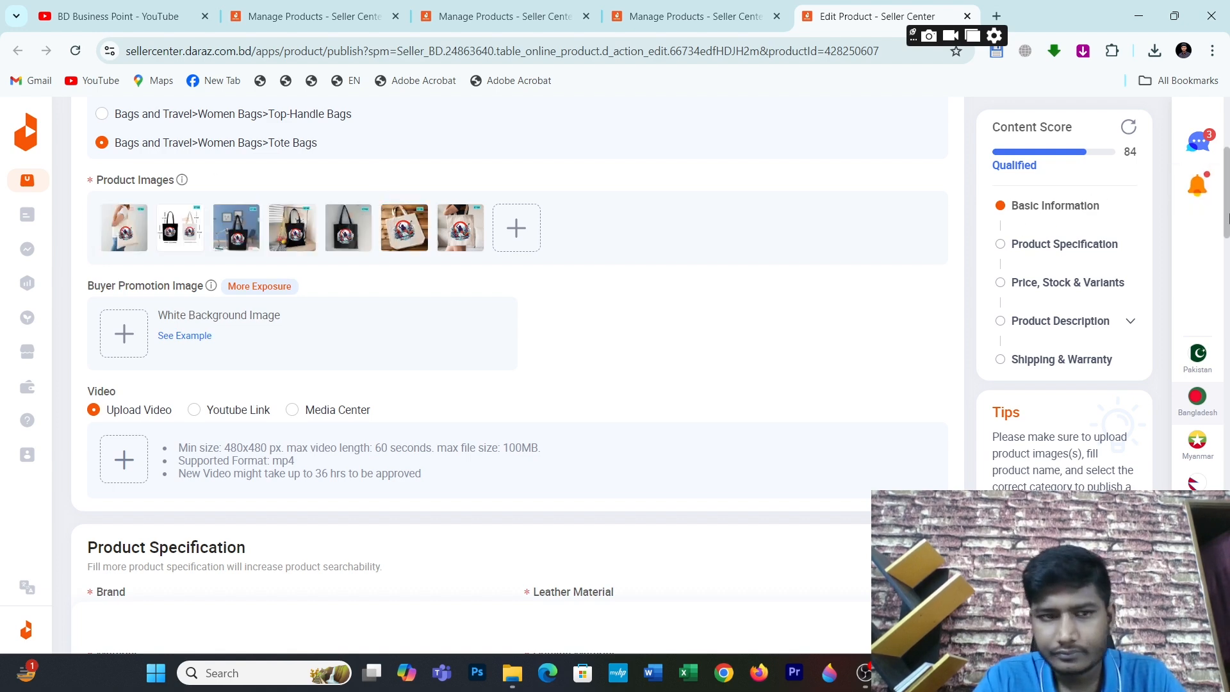
Step: Set the product video to Daraz tote bag.mp4 from the Media Center
{"action": "left_click_drag", "start_coordinate": [1227, 218], "coordinate": [1228, 251]}
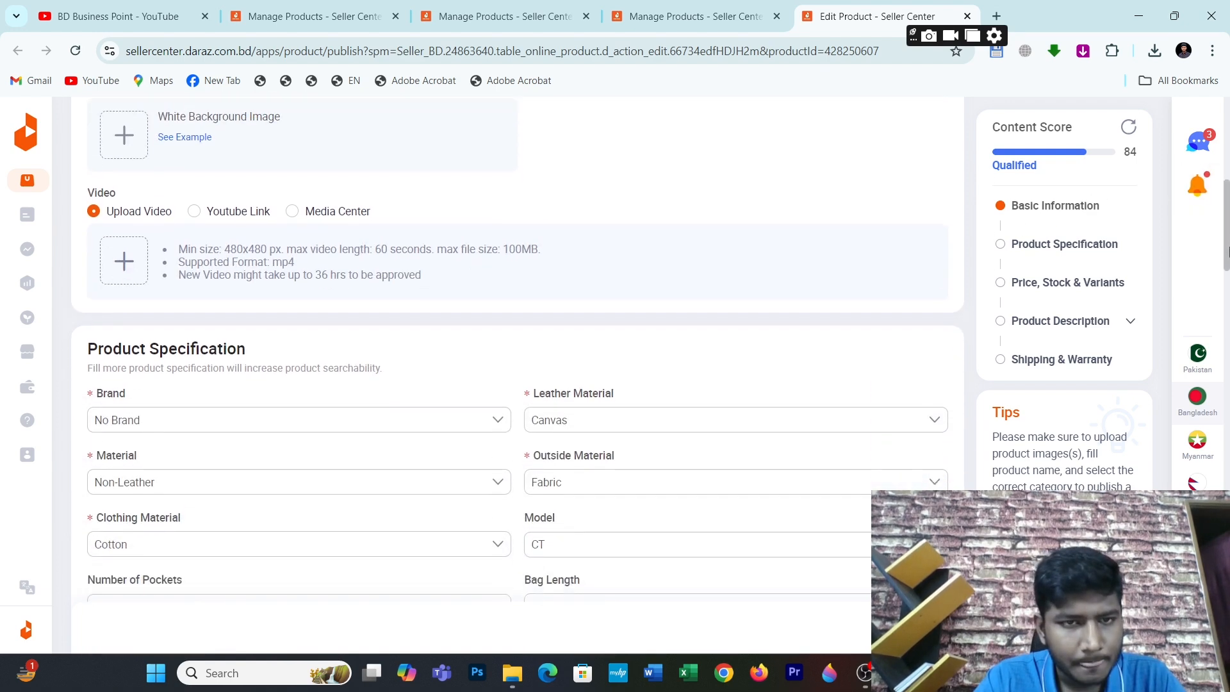
{"action": "left_click", "coordinate": [320, 214]}
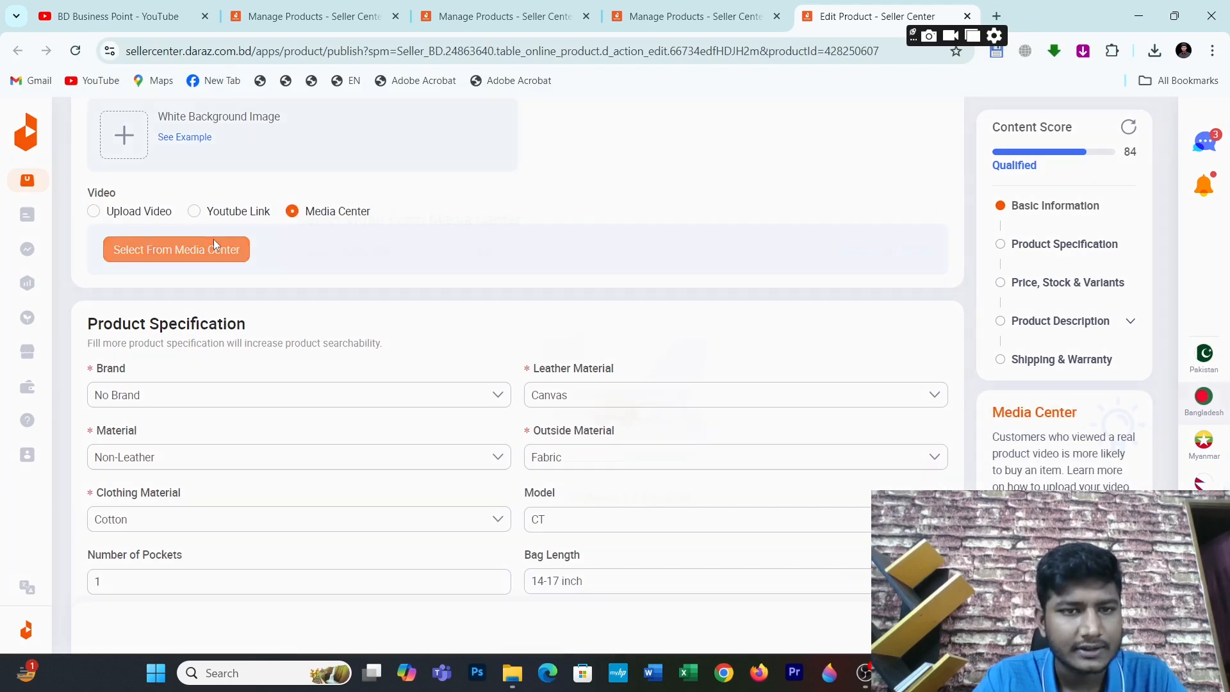
{"action": "left_click", "coordinate": [214, 246]}
{"action": "left_click", "coordinate": [365, 349]}
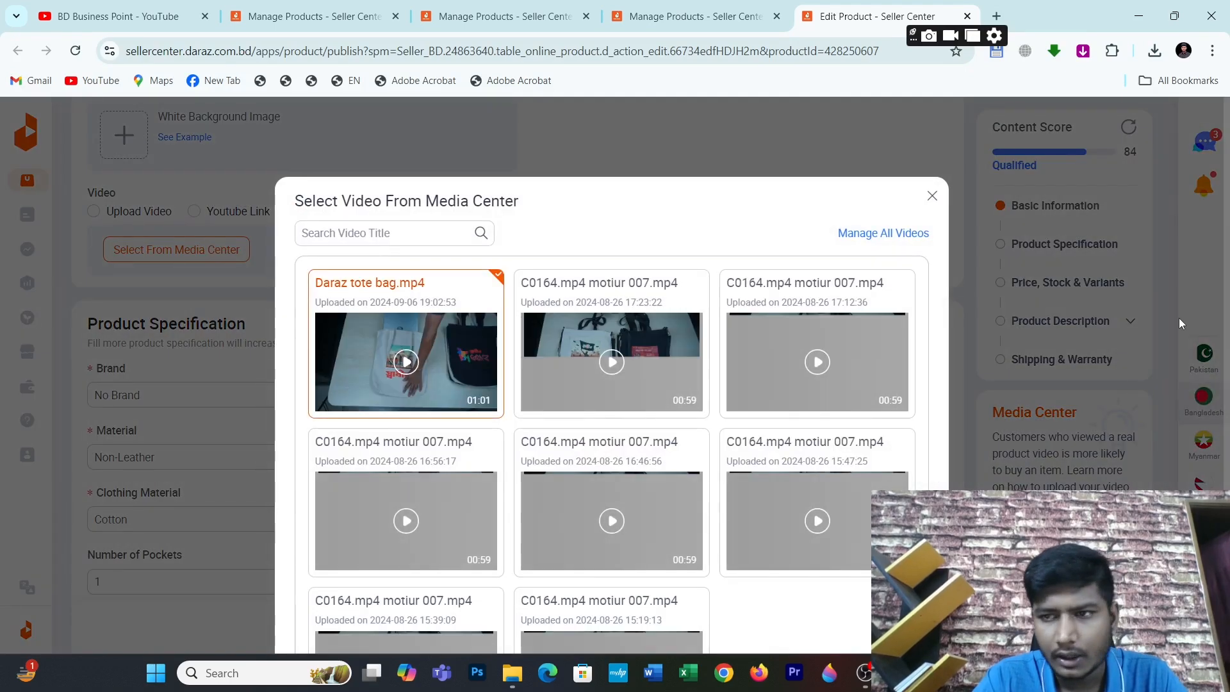
{"action": "scroll", "coordinate": [1228, 245], "scroll_direction": "down", "scroll_amount": 2}
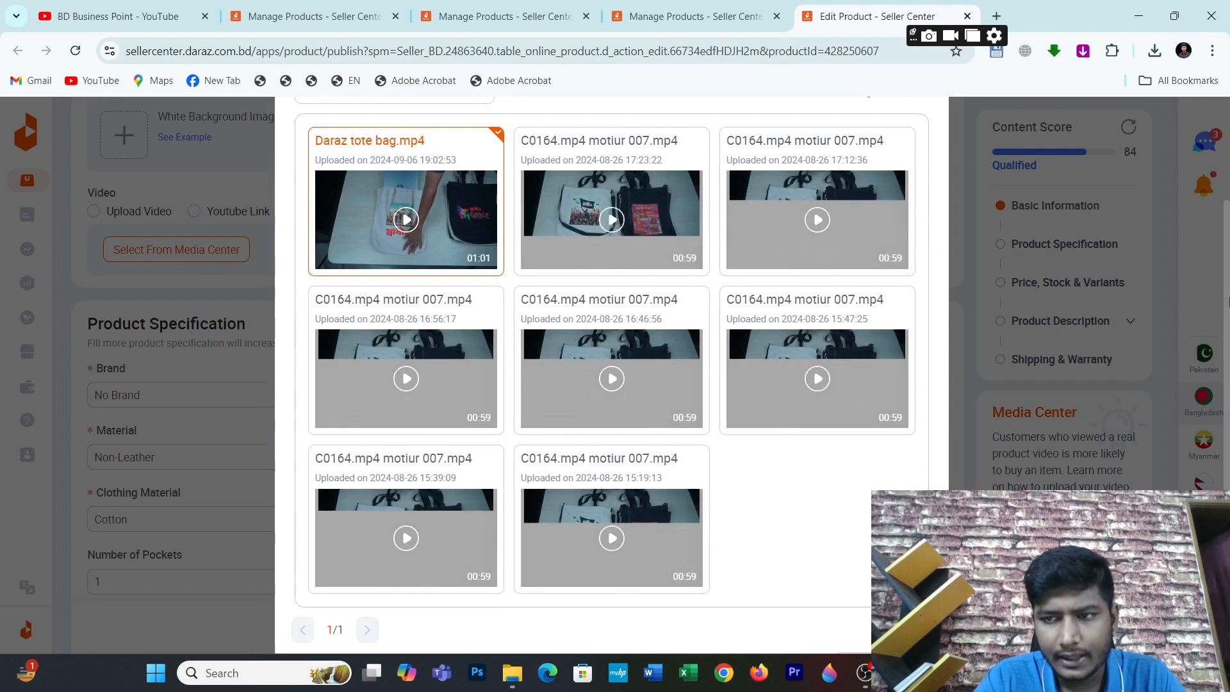
{"action": "scroll", "coordinate": [1228, 244], "scroll_direction": "down", "scroll_amount": 1}
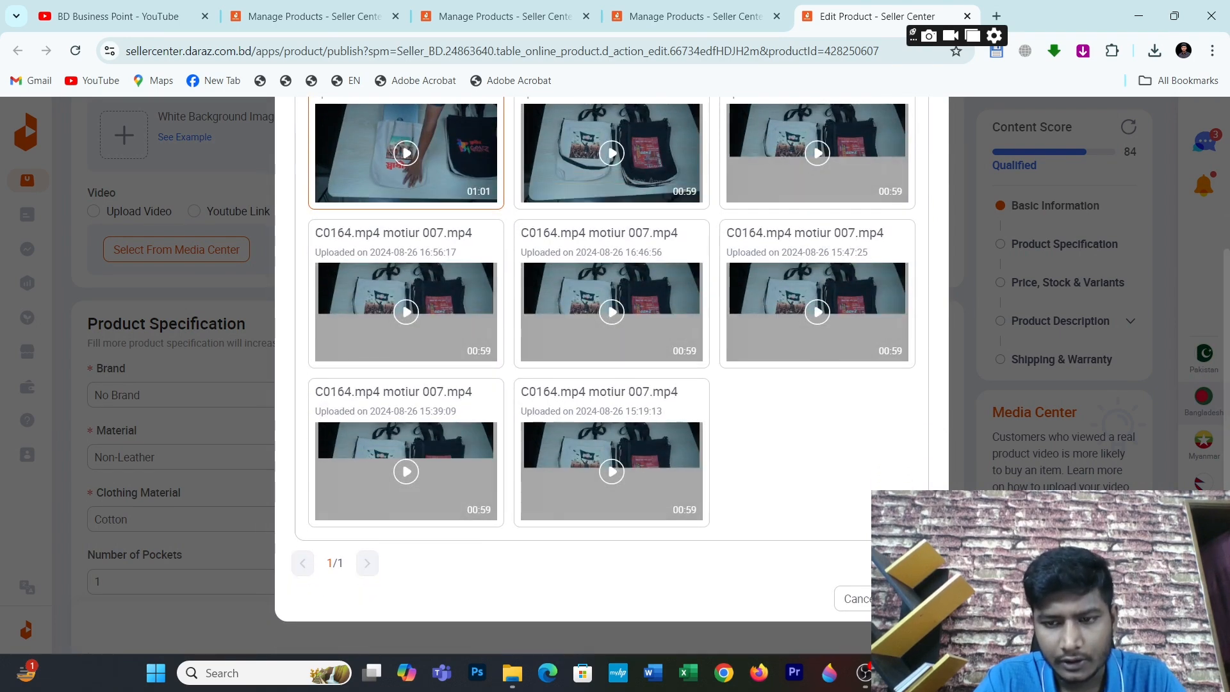
{"action": "left_click", "coordinate": [911, 598]}
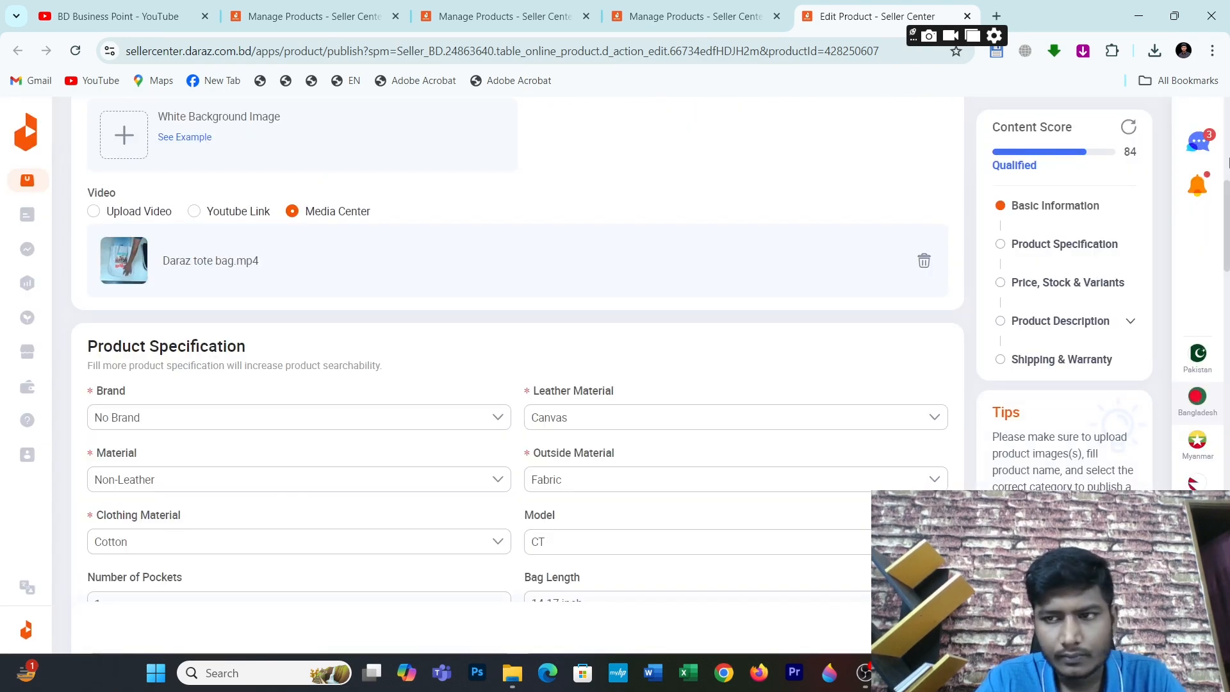
Step: Enable images for the color variants and add Off White as a second color beside Black
{"action": "scroll", "coordinate": [1229, 162], "scroll_direction": "up", "scroll_amount": 7}
{"action": "scroll", "coordinate": [1228, 181], "scroll_direction": "down", "scroll_amount": 2}
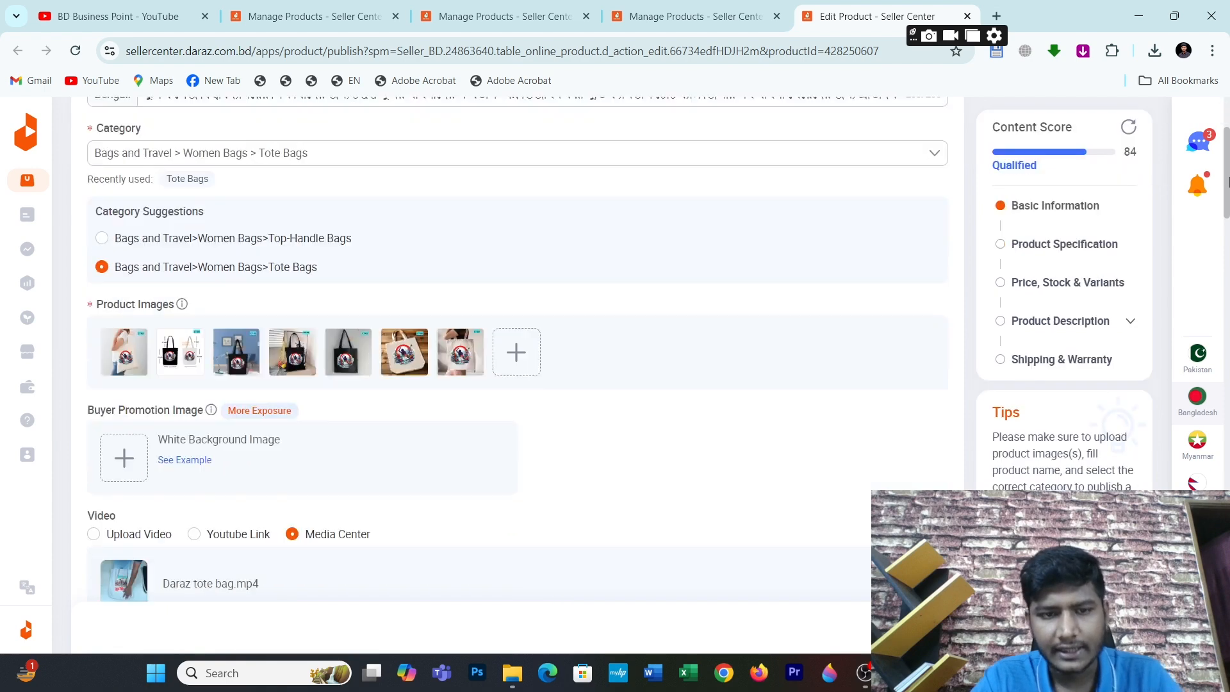
{"action": "left_click_drag", "start_coordinate": [1228, 181], "coordinate": [1229, 152]}
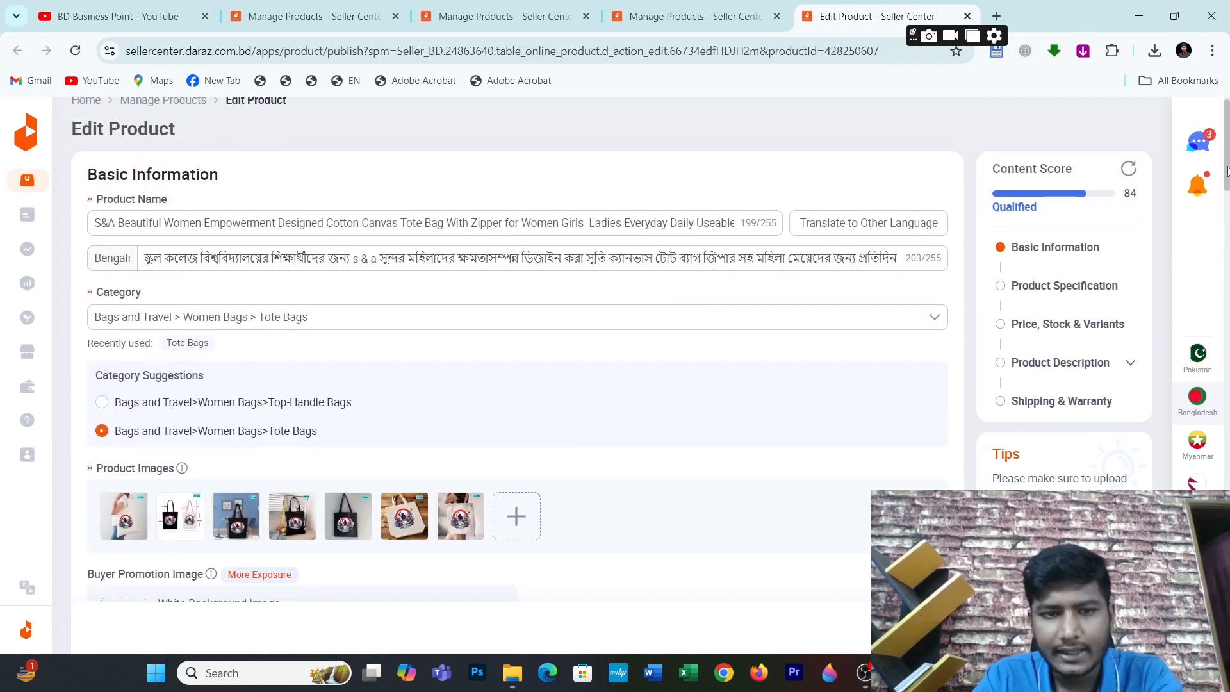
{"action": "left_click_drag", "start_coordinate": [1228, 170], "coordinate": [1228, 403]}
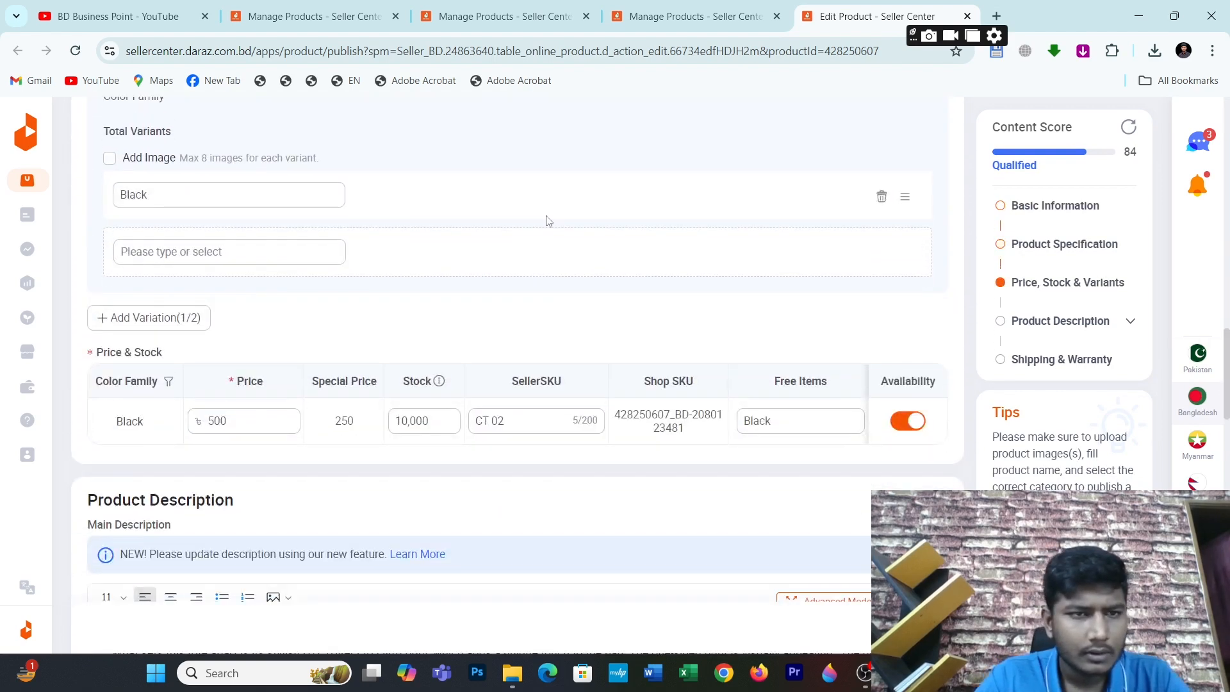
{"action": "left_click", "coordinate": [110, 159]}
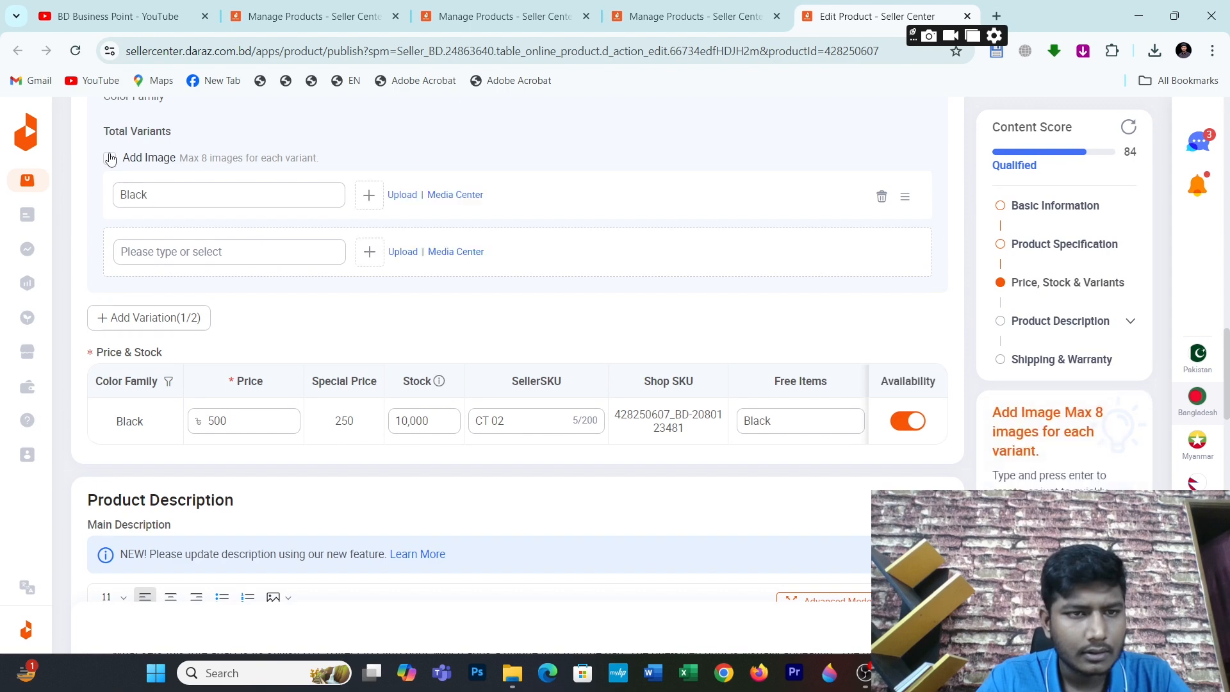
{"action": "left_click", "coordinate": [213, 254]}
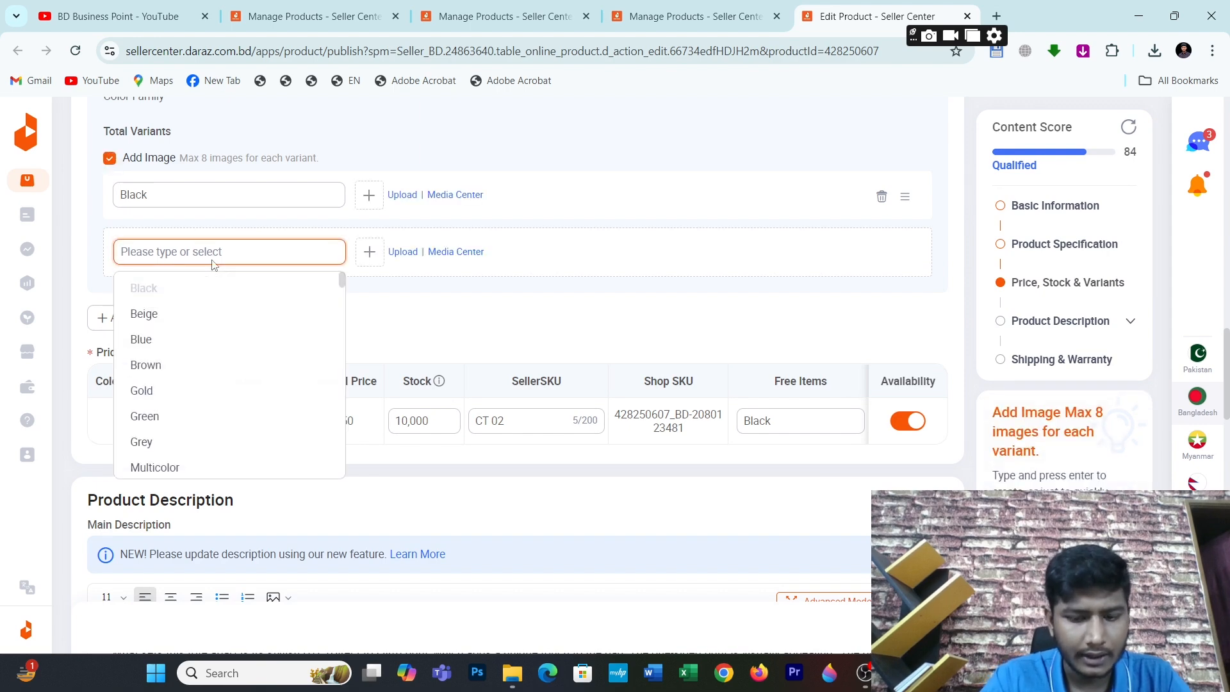
{"action": "type", "text": "Off"}
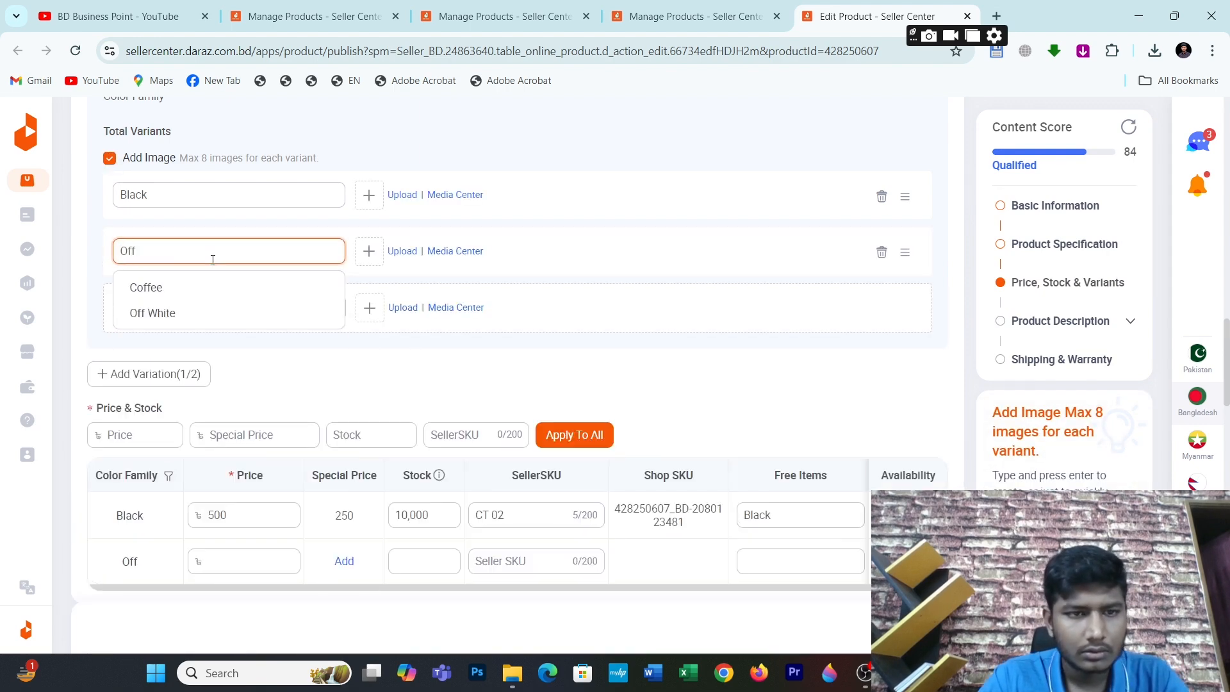
{"action": "left_click", "coordinate": [175, 312]}
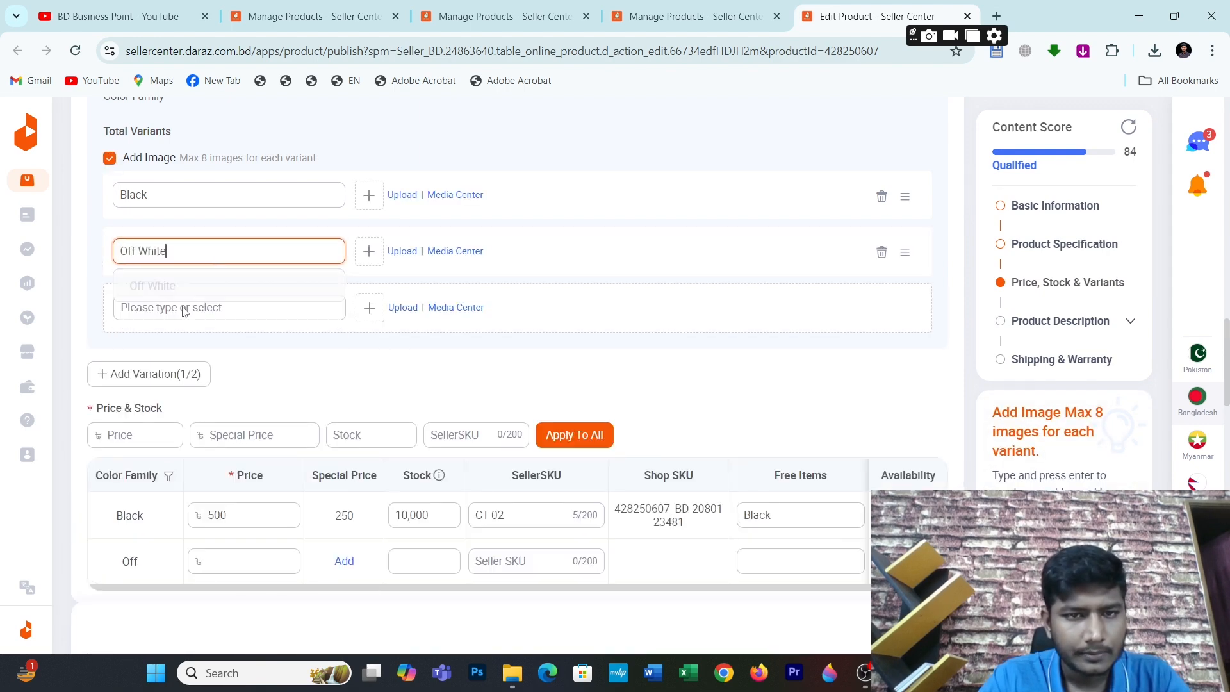
Step: Assign the CT 02 black bag images 3.jpg, 2.jpg and 1.jpg from the Media Center to the Black variant
{"action": "left_click", "coordinate": [451, 199]}
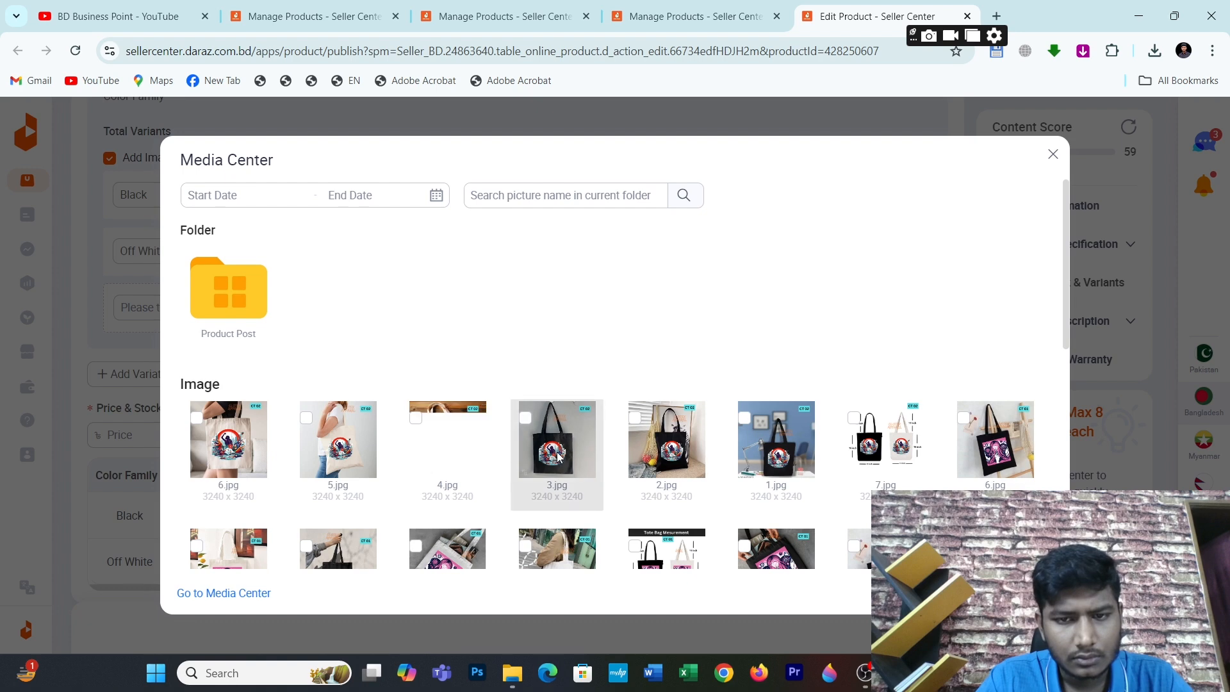
{"action": "left_click", "coordinate": [580, 448]}
{"action": "left_click", "coordinate": [666, 449]}
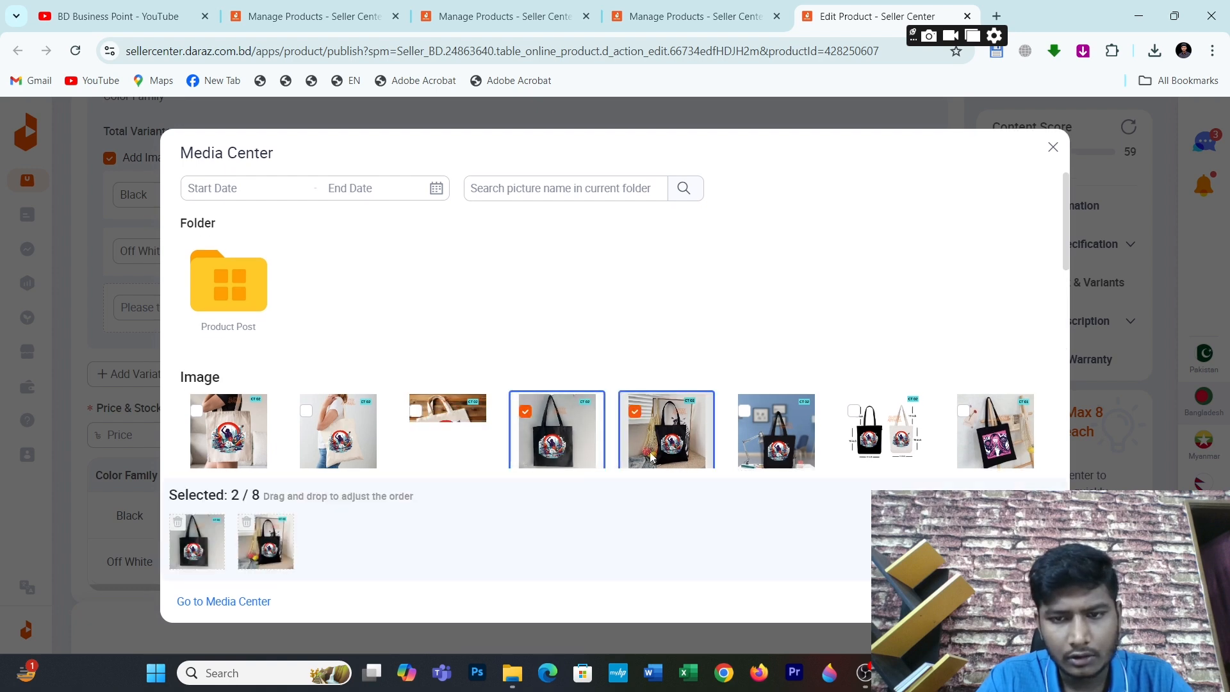
{"action": "left_click", "coordinate": [767, 448]}
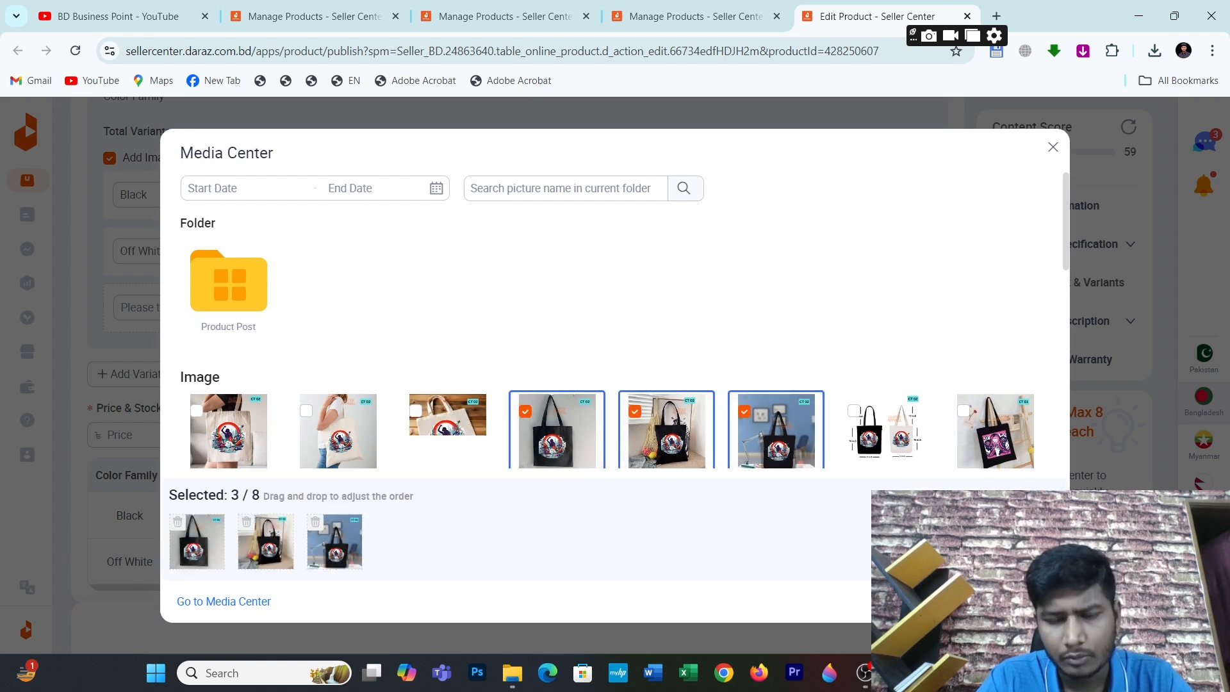
{"action": "left_click", "coordinate": [1023, 600]}
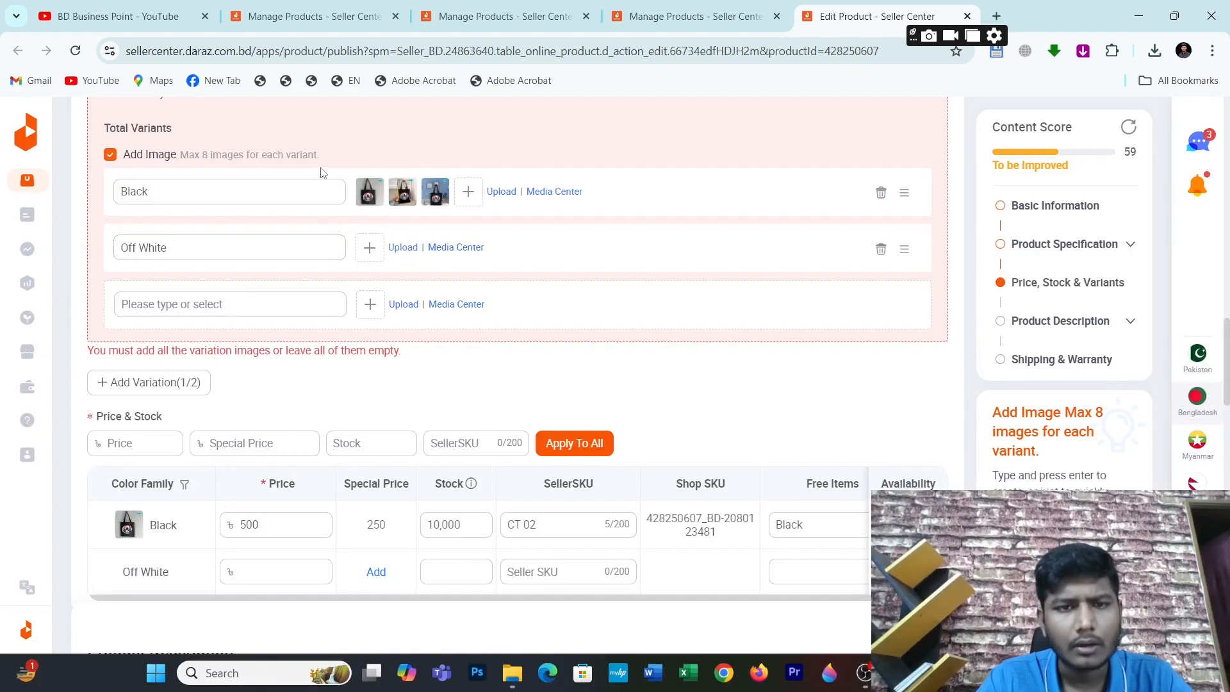
Step: Assign the CT 02 off-white bag images 4.jpg, 5.jpg and 6.jpg from the Media Center to the Off White variant
{"action": "left_click", "coordinate": [444, 248]}
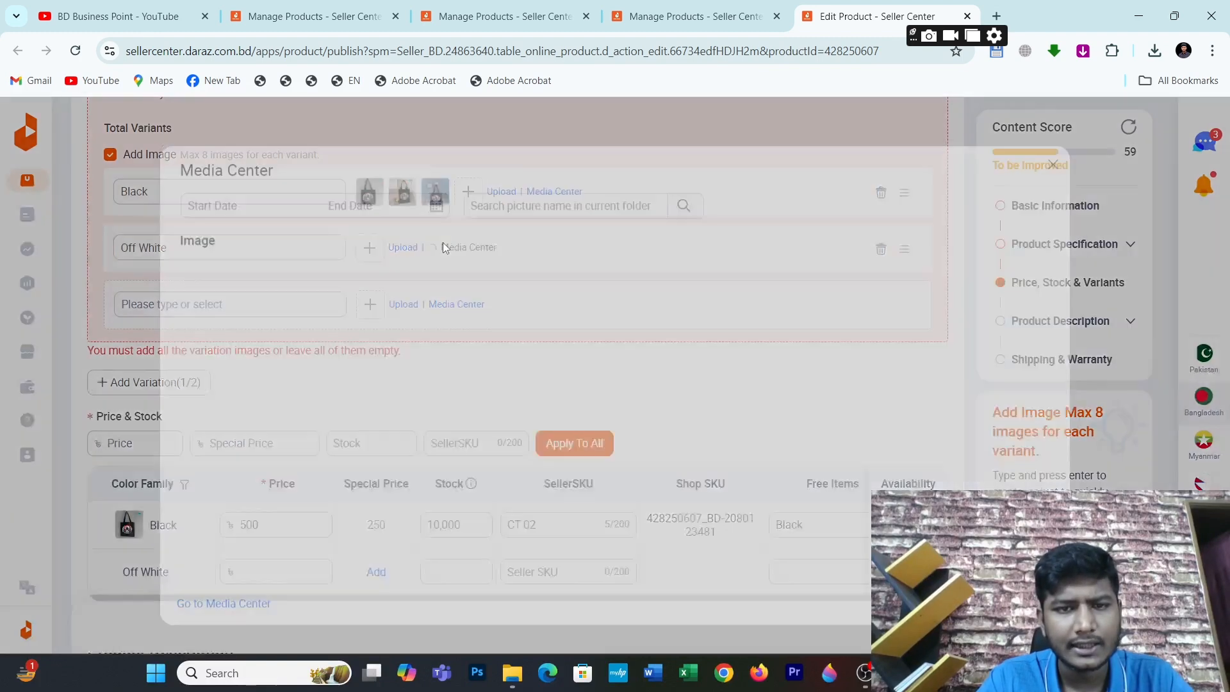
{"action": "left_click", "coordinate": [448, 442]}
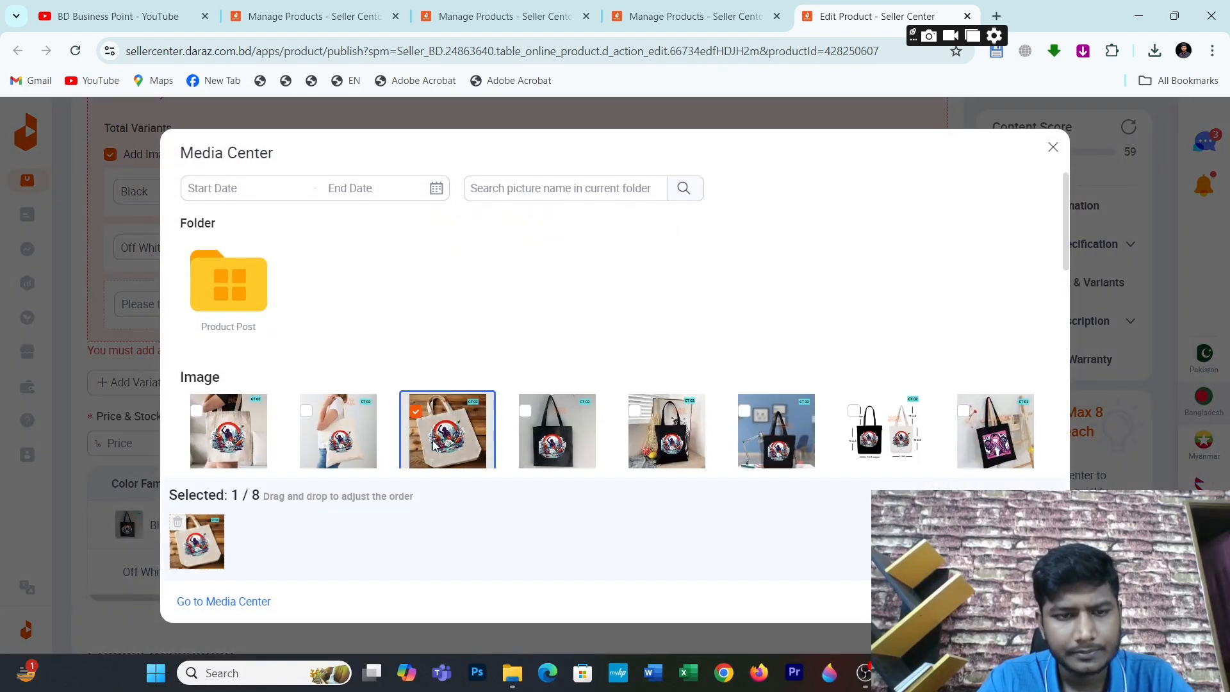
{"action": "left_click", "coordinate": [341, 454]}
{"action": "left_click", "coordinate": [274, 453]}
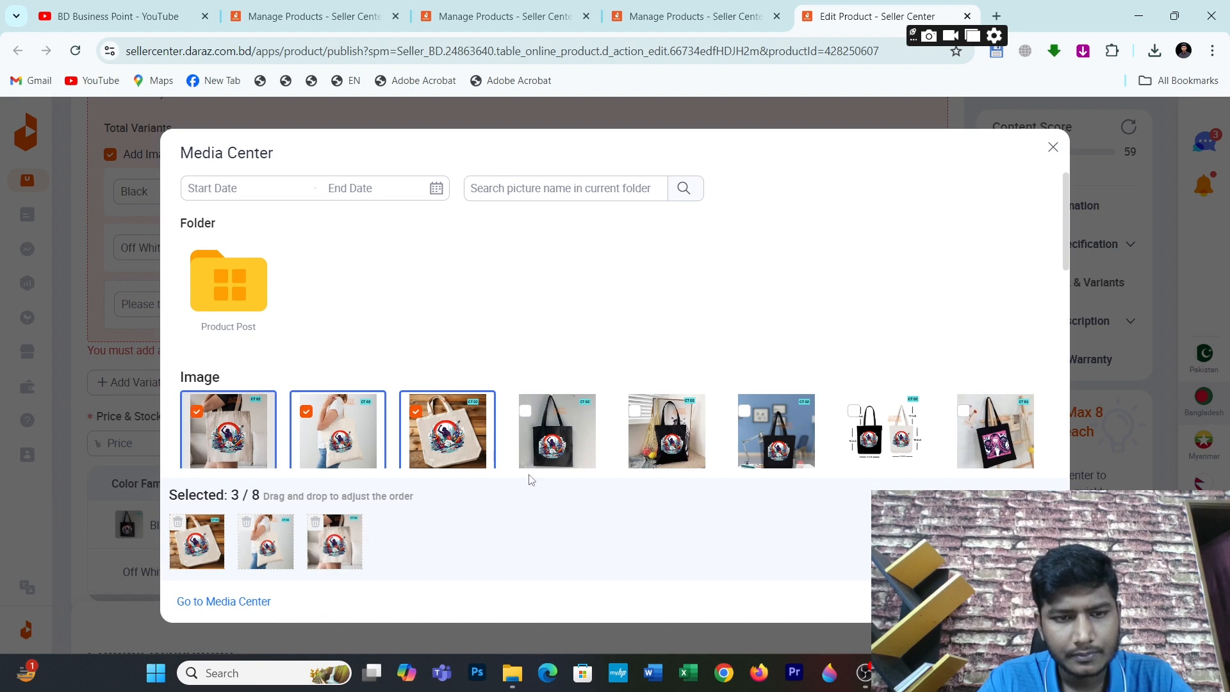
{"action": "left_click", "coordinate": [1028, 601]}
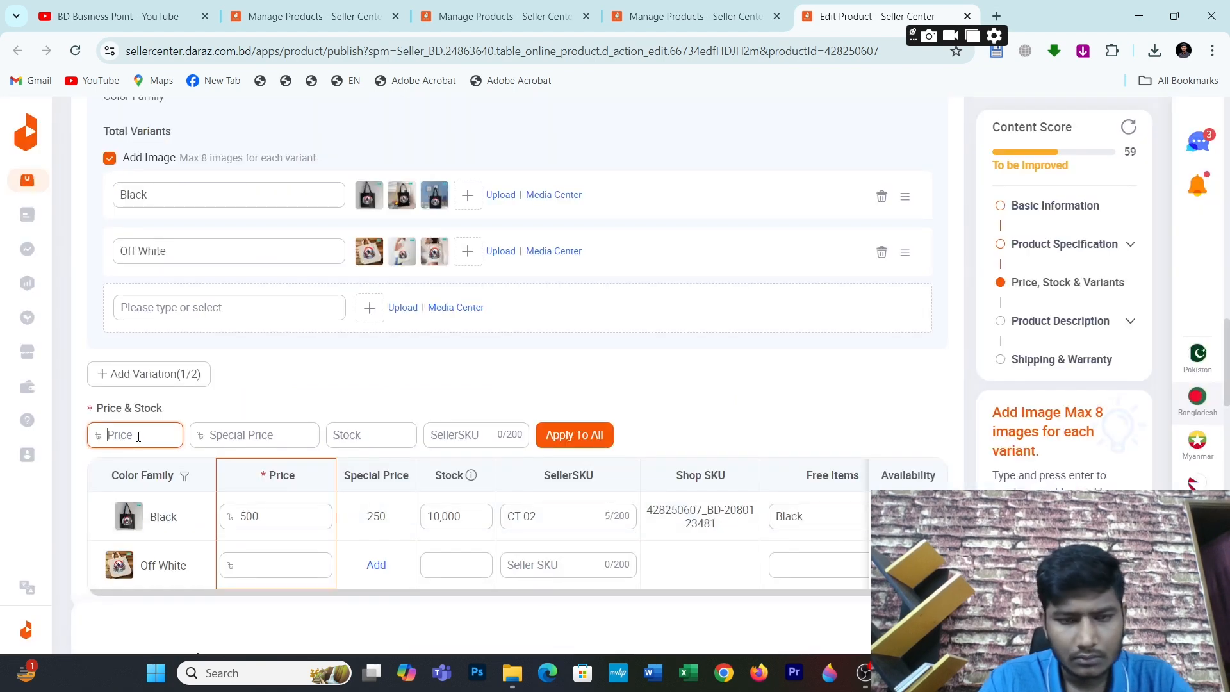
Step: Apply price 500, special price 250, stock 10,000 and seller SKU CT 02 to all color variants
{"action": "type", "text": "500"}
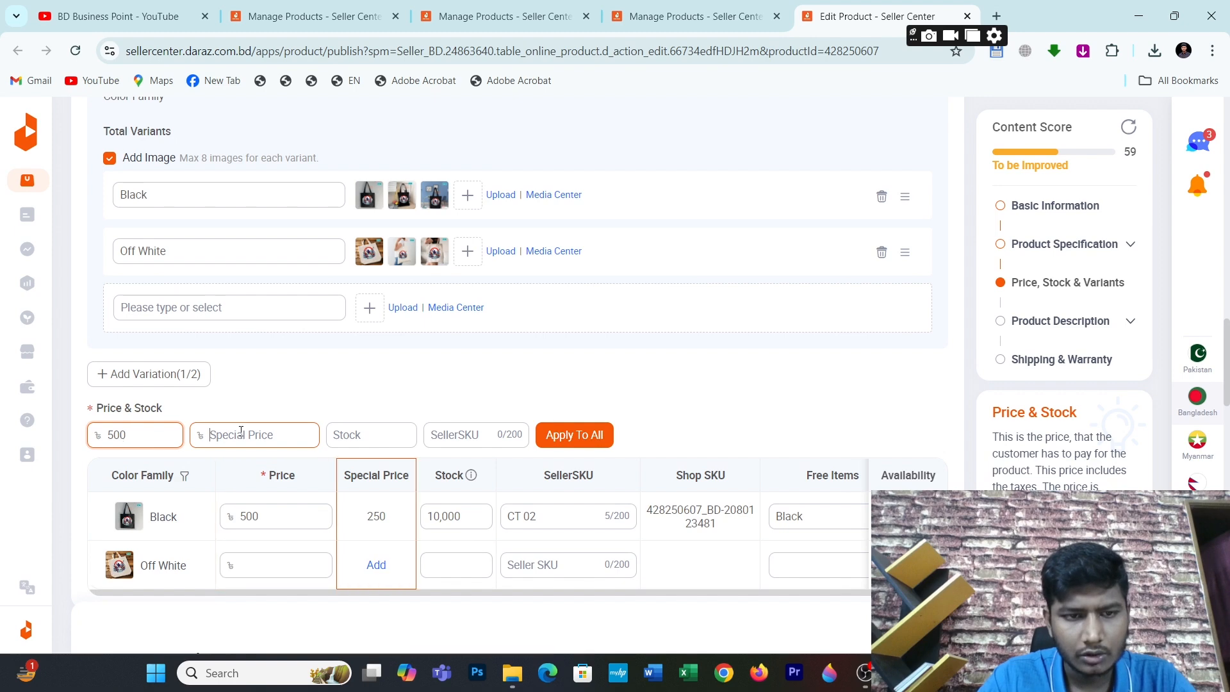
{"action": "left_click", "coordinate": [241, 434]}
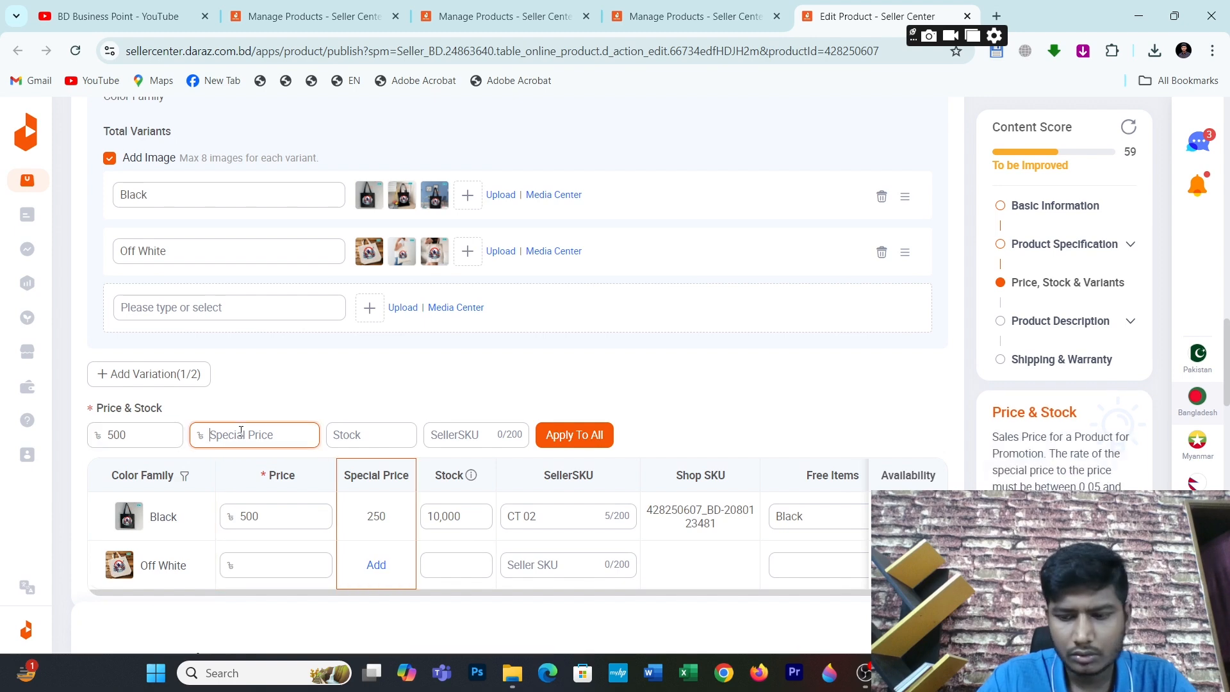
{"action": "left_click", "coordinate": [361, 440]}
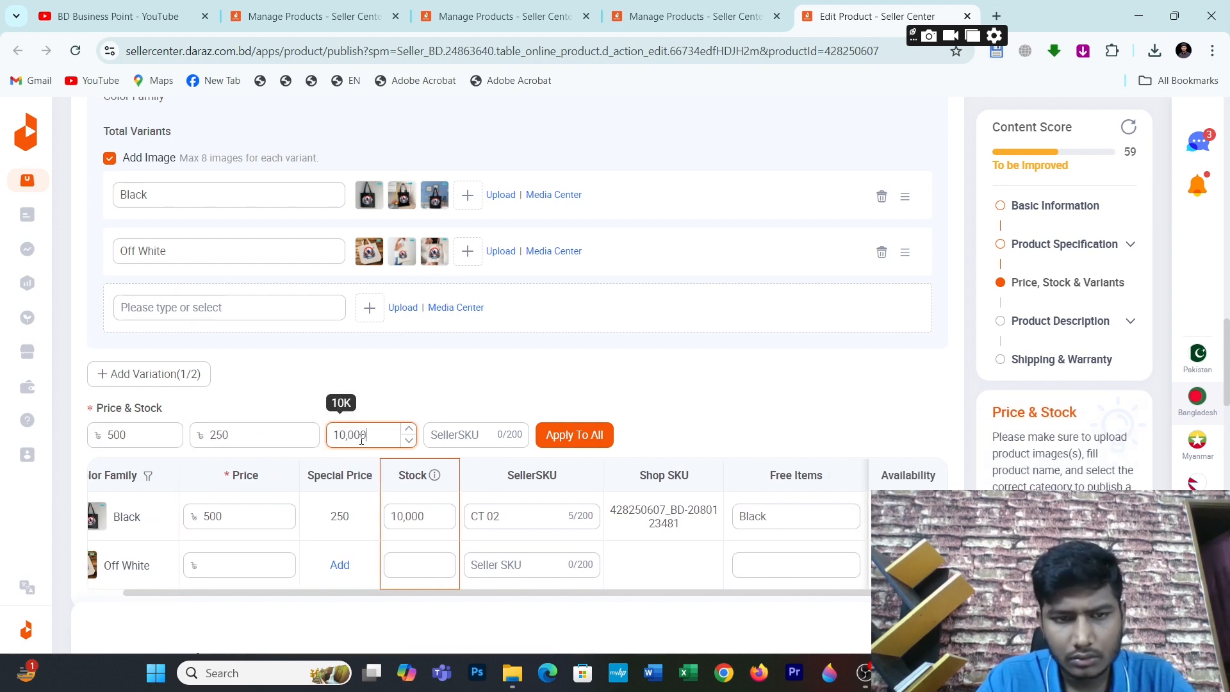
{"action": "left_click", "coordinate": [460, 427]}
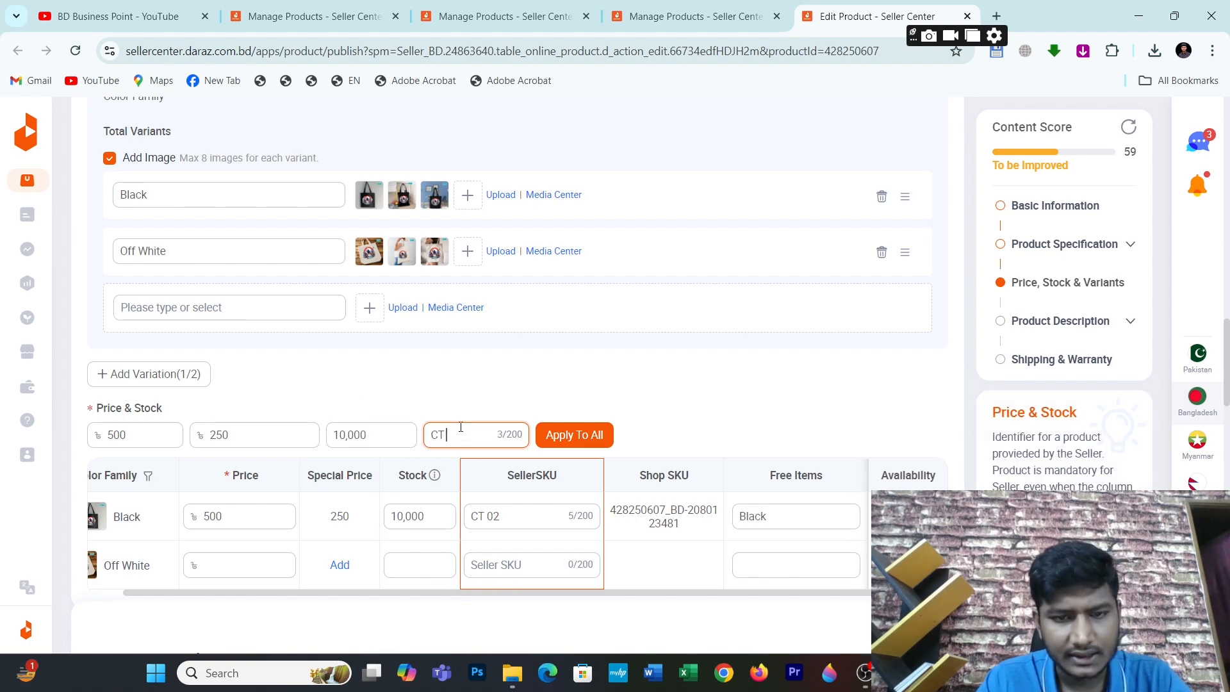
{"action": "left_click", "coordinate": [572, 435]}
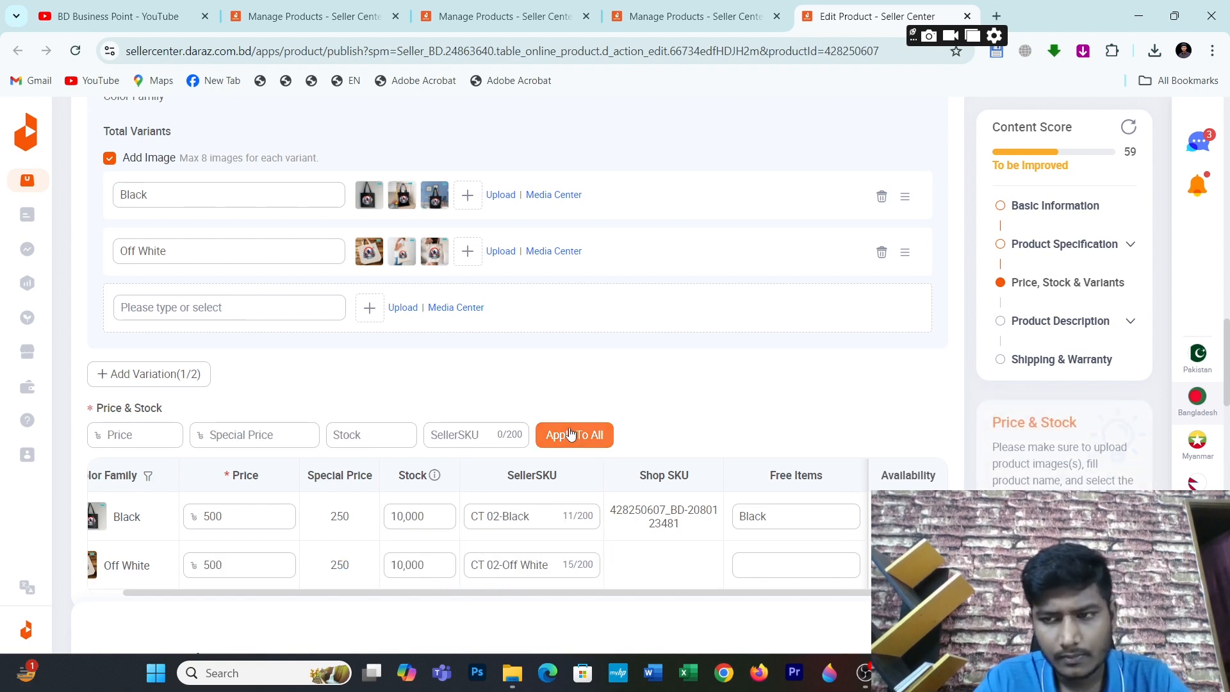
Step: Insert the CT 02 size image 7.jpg from the Media Center into the main description, adding a blank line above DTF Print
{"action": "left_click_drag", "start_coordinate": [1228, 357], "coordinate": [1227, 428]}
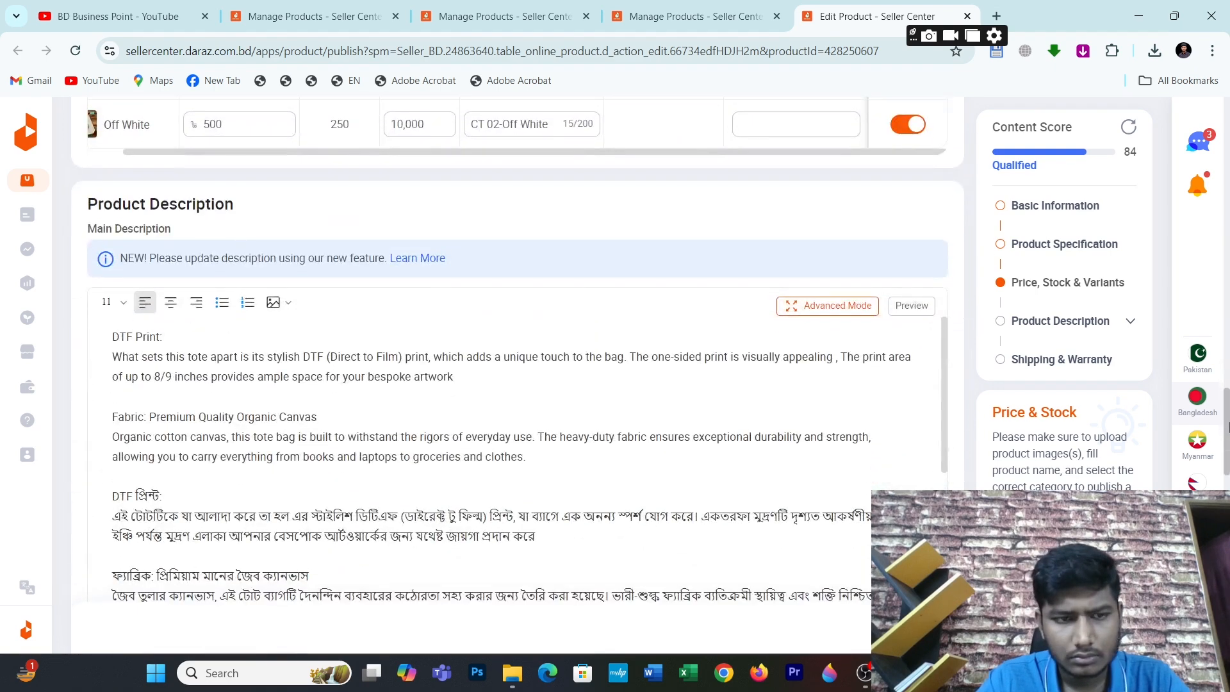
{"action": "left_click", "coordinate": [127, 324]}
{"action": "key", "text": "Return"}
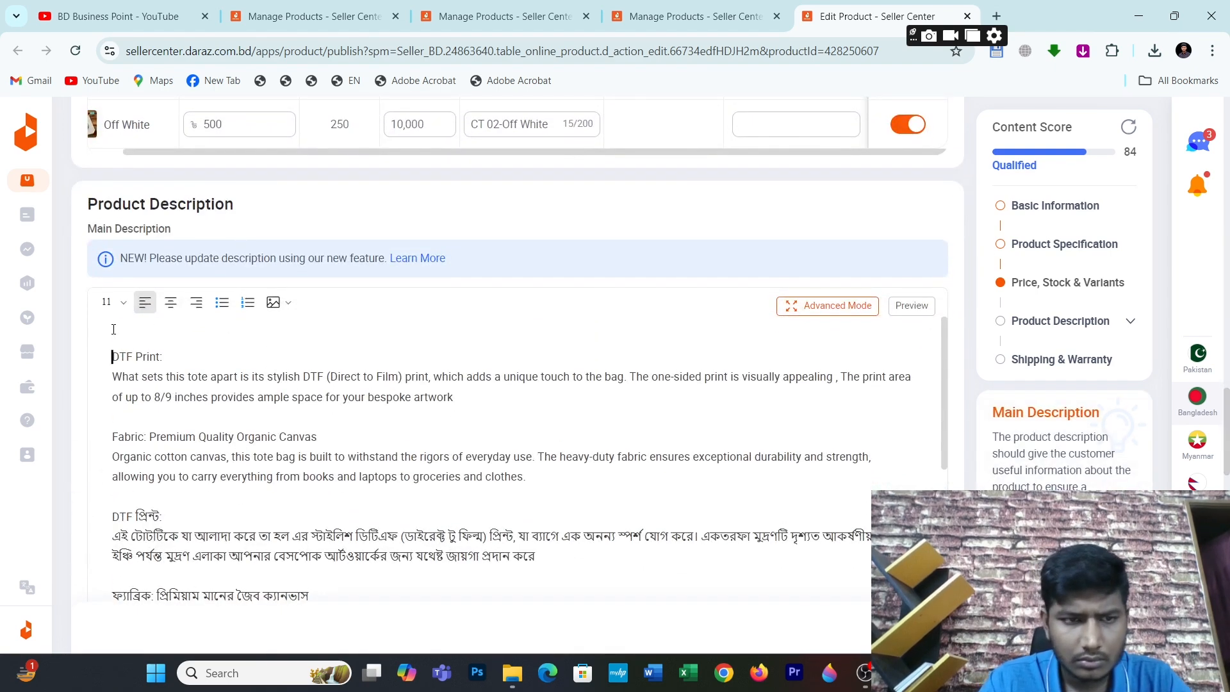
{"action": "left_click", "coordinate": [274, 303]}
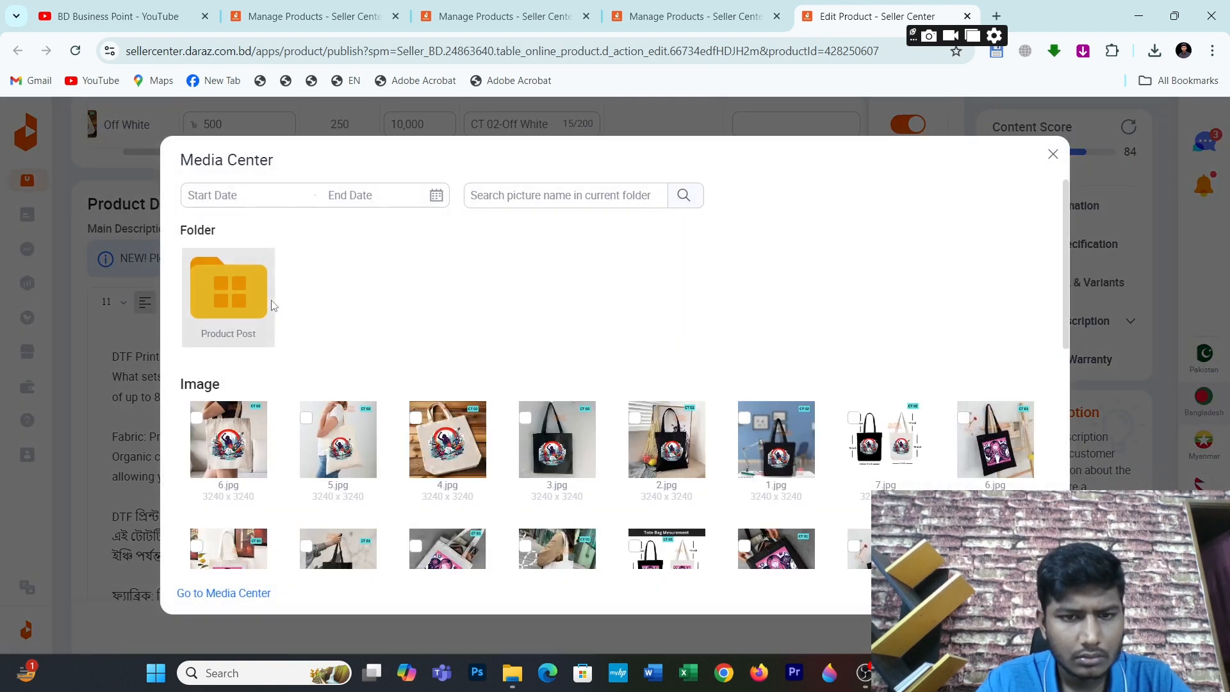
{"action": "left_click", "coordinate": [885, 440]}
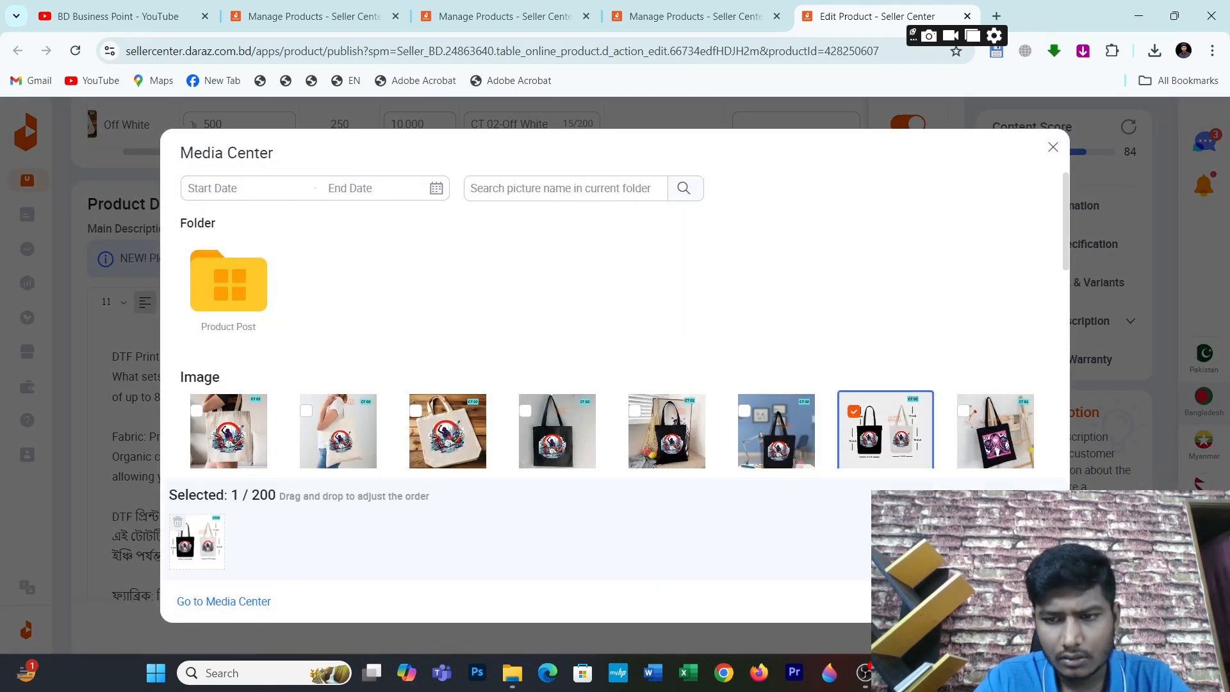
{"action": "left_click", "coordinate": [1023, 601]}
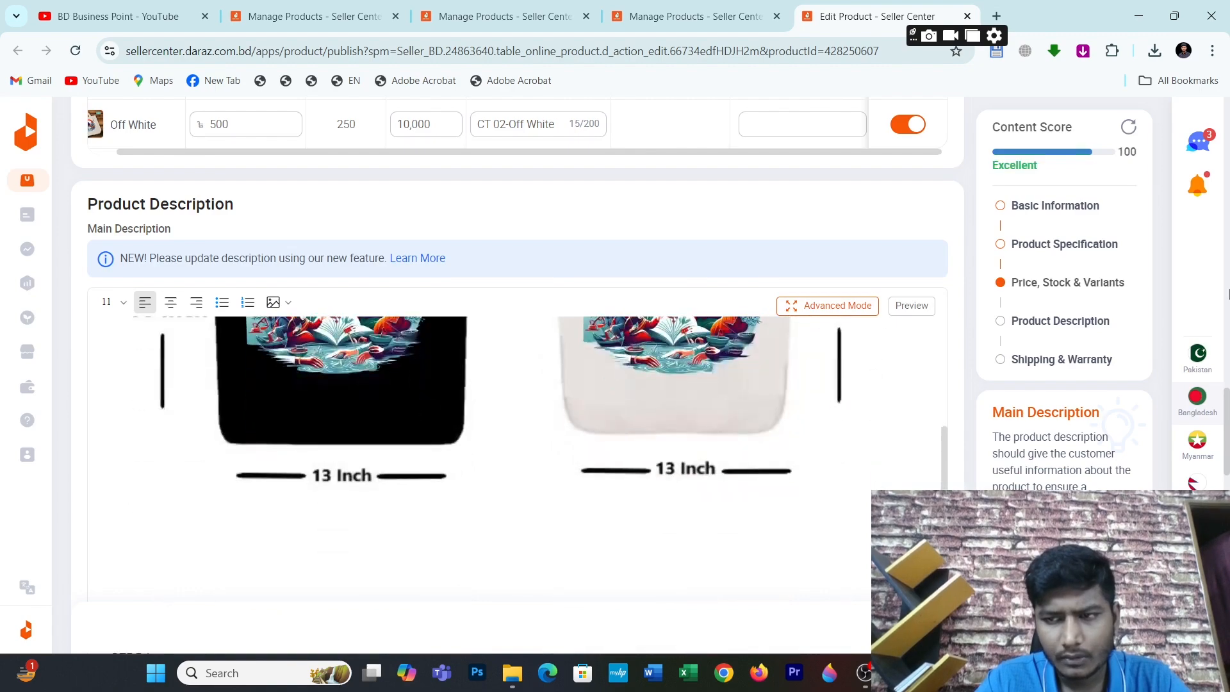
Step: Copy the English and Bengali product details from the Notepad text into the product's Highlights and submit the listing
{"action": "scroll", "coordinate": [1228, 442], "scroll_direction": "down", "scroll_amount": 9}
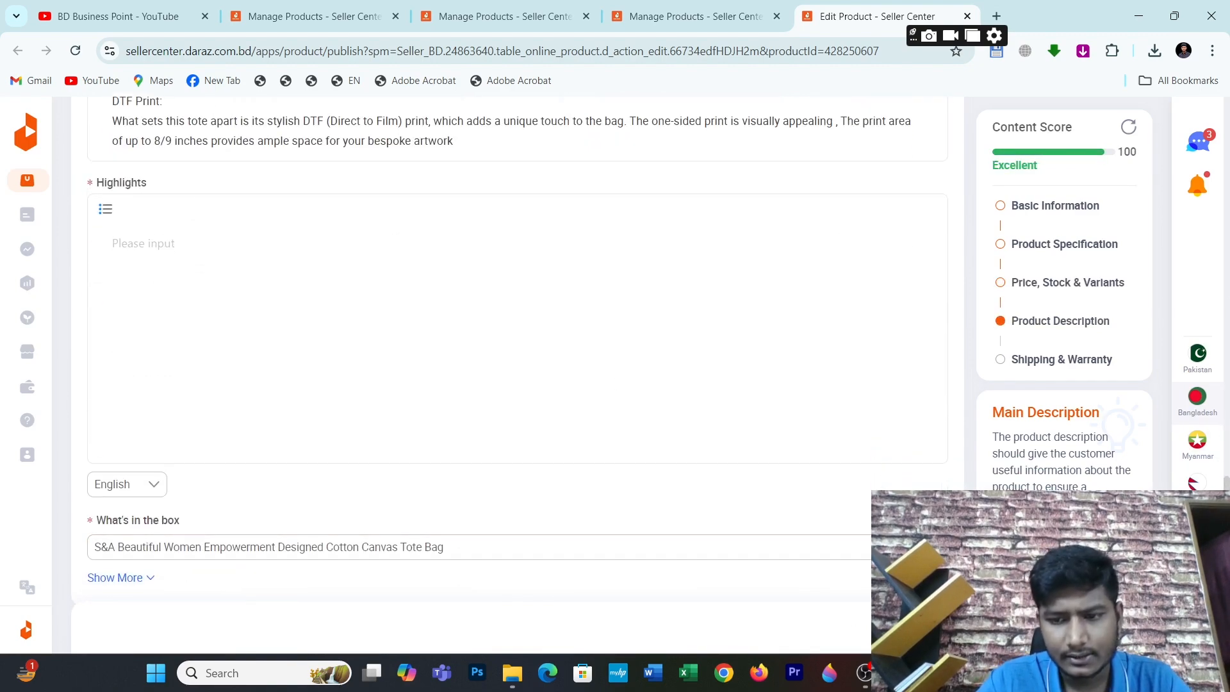
{"action": "key", "text": "alt+Tab"}
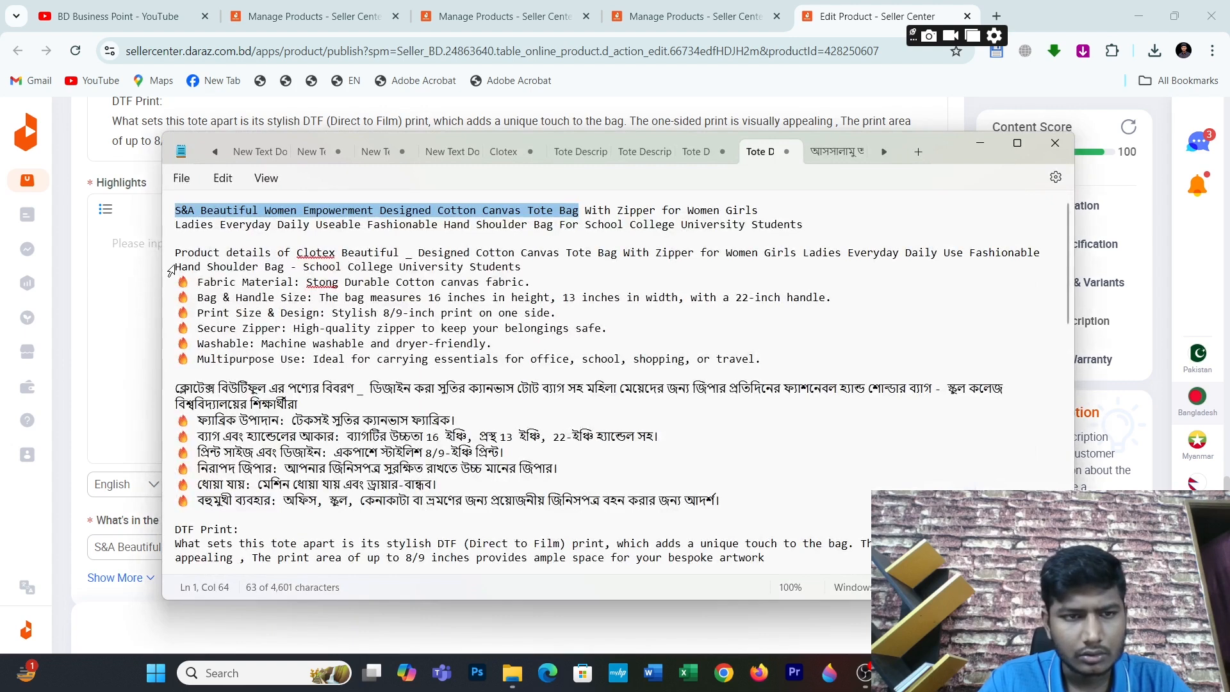
{"action": "left_click_drag", "start_coordinate": [176, 252], "coordinate": [728, 510]}
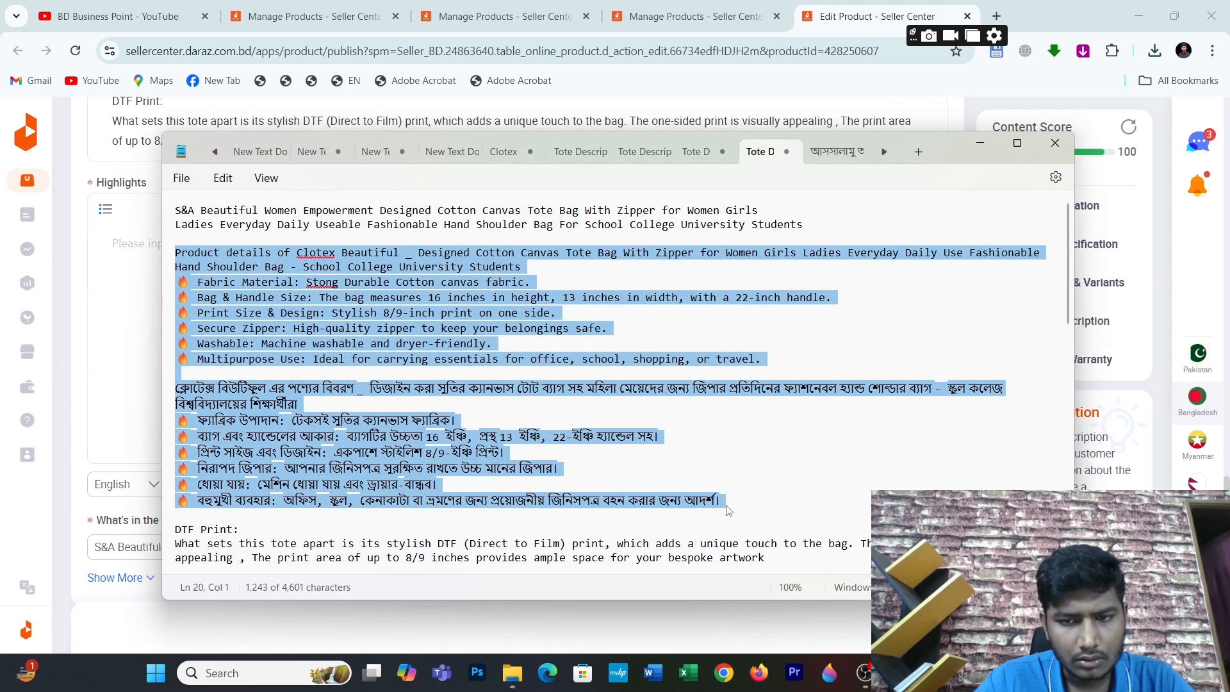
{"action": "left_click", "coordinate": [93, 251]}
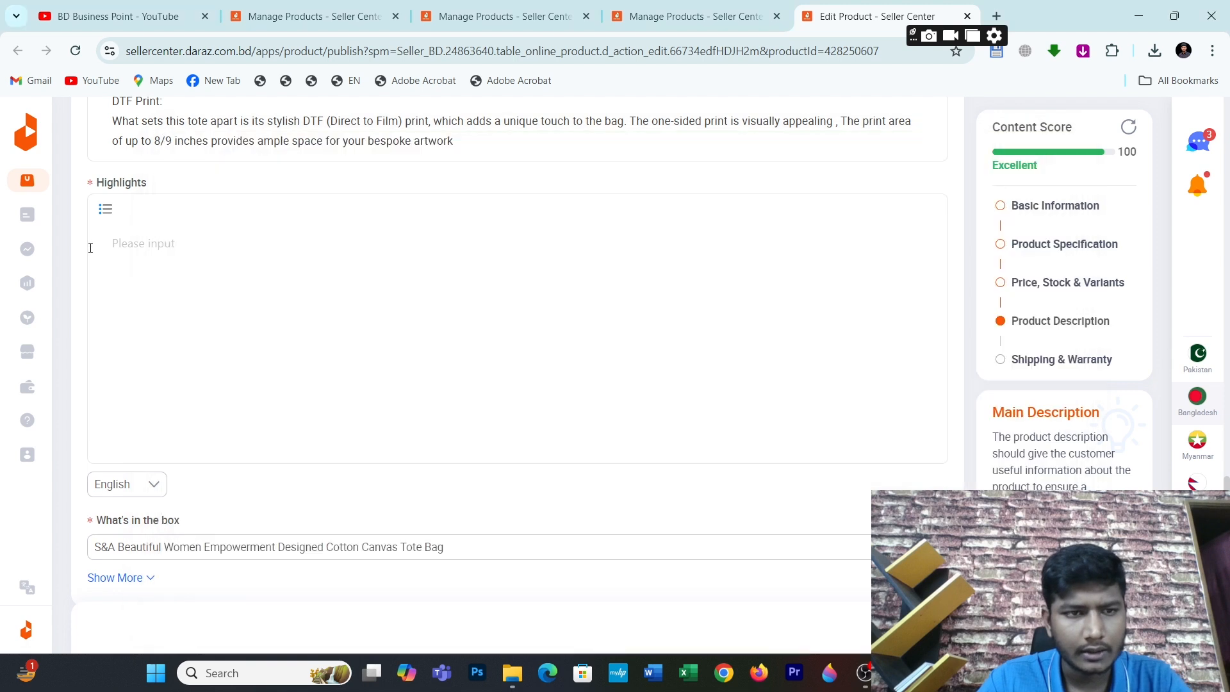
{"action": "key", "text": "ctrl+v"}
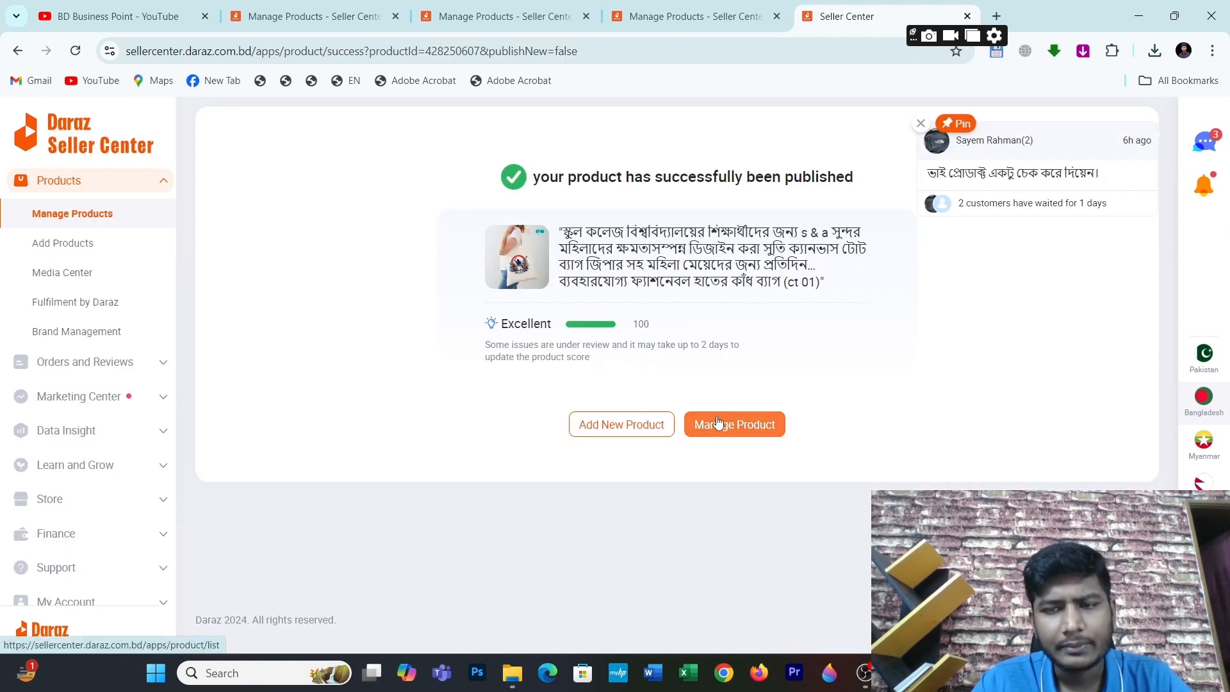
Step: Return to the Manage Products list, dismiss the chat notification and look over the active tote bag listings
{"action": "left_click", "coordinate": [713, 424]}
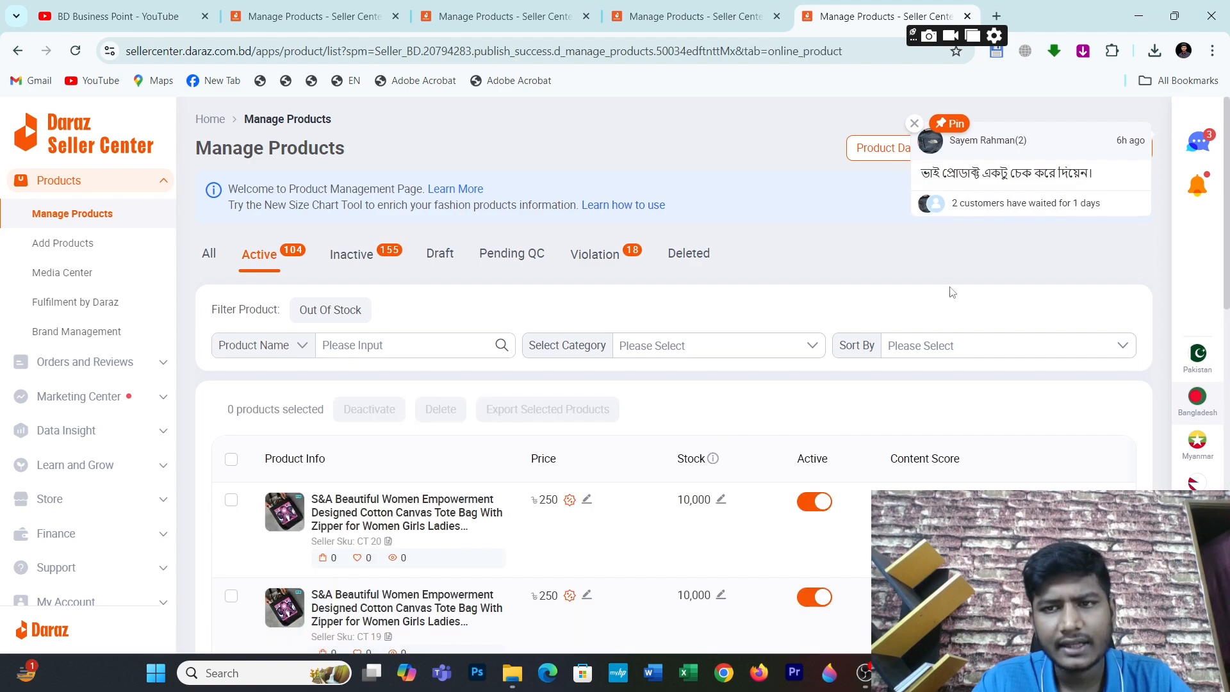
{"action": "left_click", "coordinate": [914, 123]}
{"action": "scroll", "coordinate": [1227, 184], "scroll_direction": "down", "scroll_amount": 5}
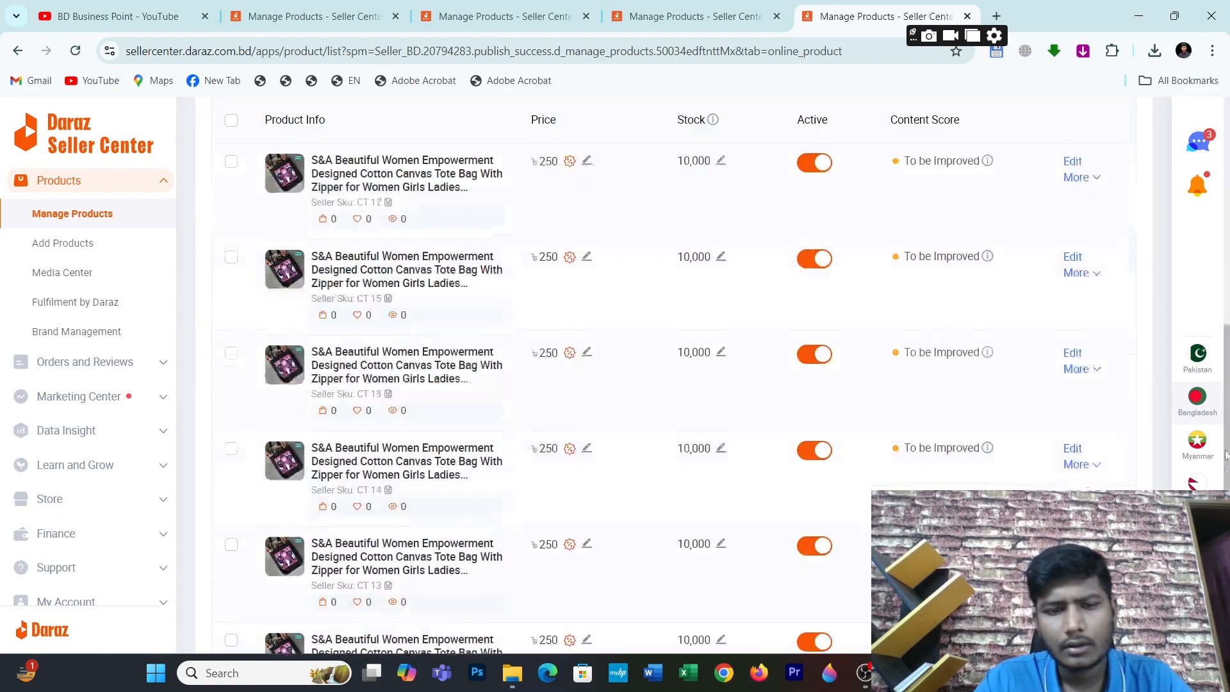
{"action": "scroll", "coordinate": [1228, 184], "scroll_direction": "up", "scroll_amount": 5}
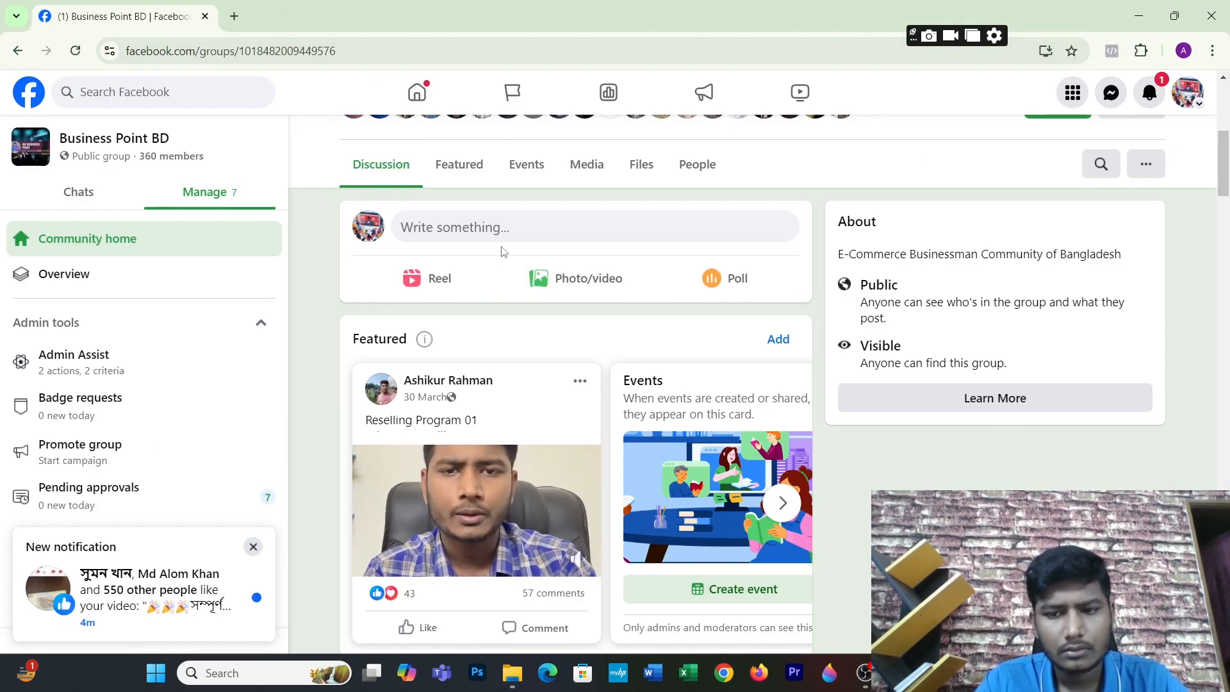
Step: Open the ShopBazar website in the Shopbazar Chrome profile and look through its handbag and Special Tote Bags products
{"action": "mouse_move", "coordinate": [825, 680]}
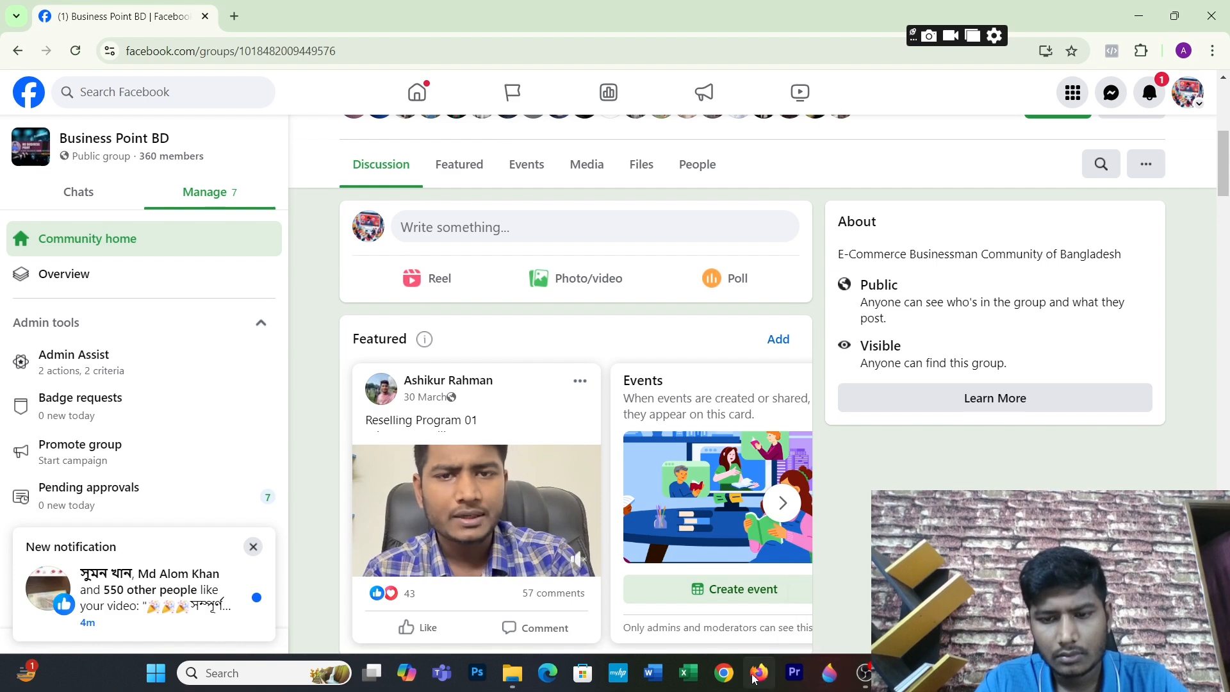
{"action": "left_click", "coordinate": [722, 679]}
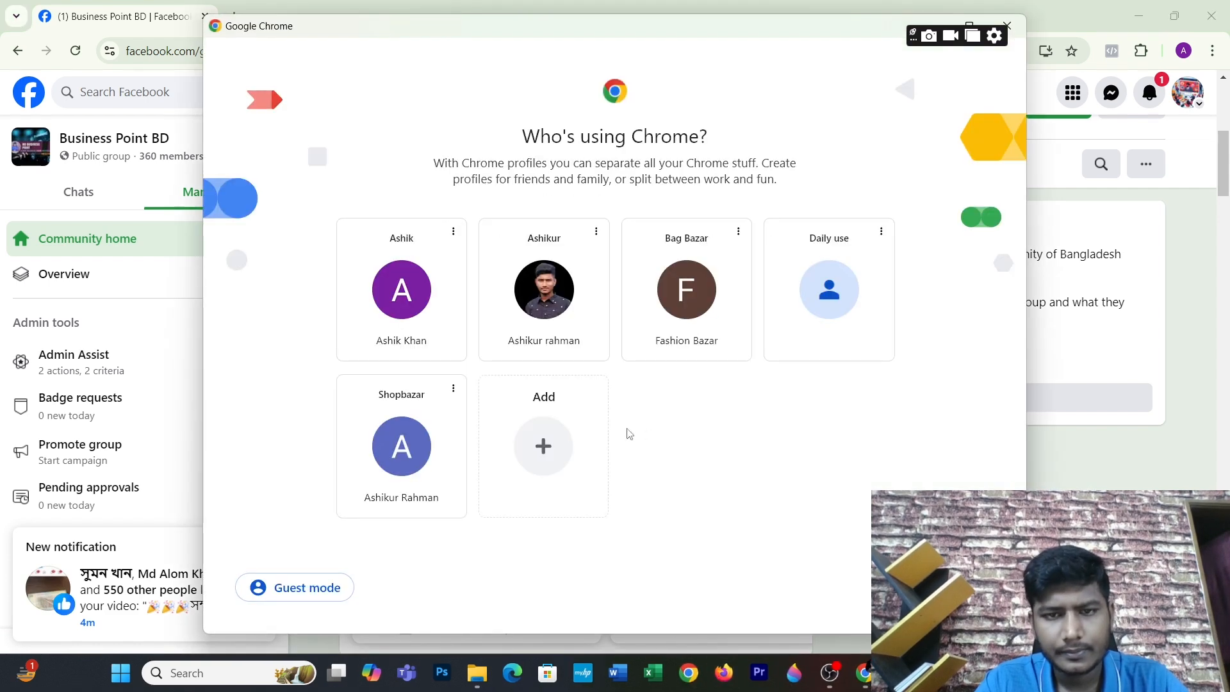
{"action": "left_click", "coordinate": [404, 444]}
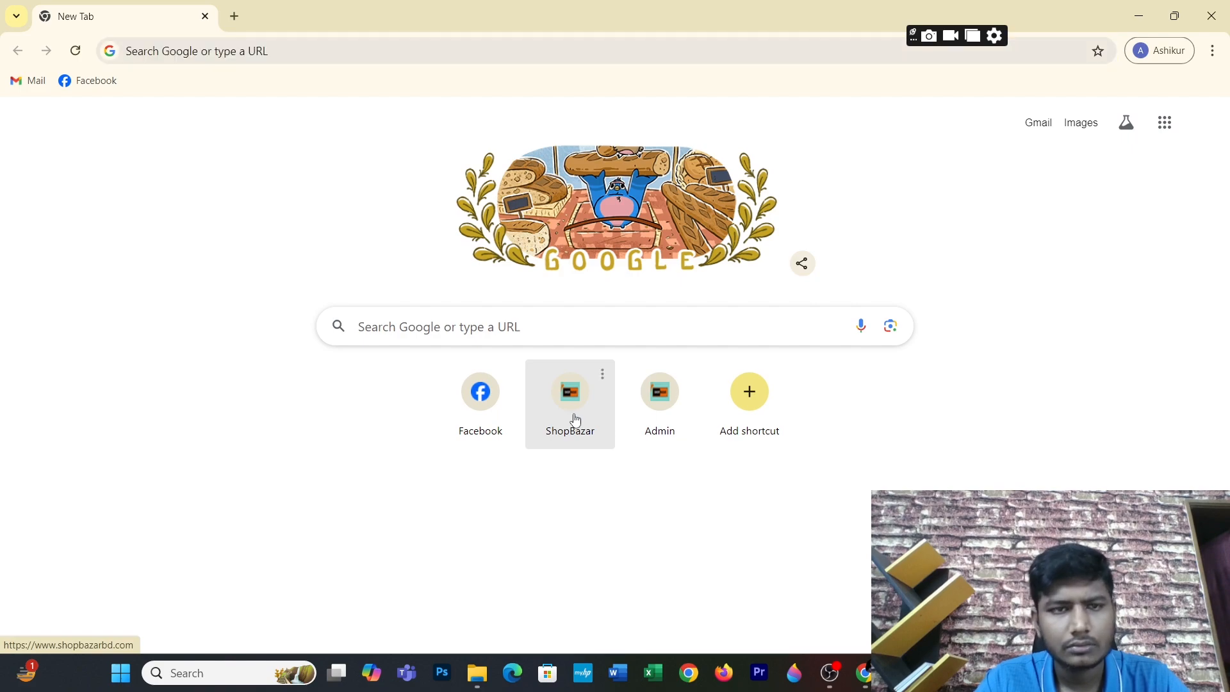
{"action": "left_click", "coordinate": [575, 419]}
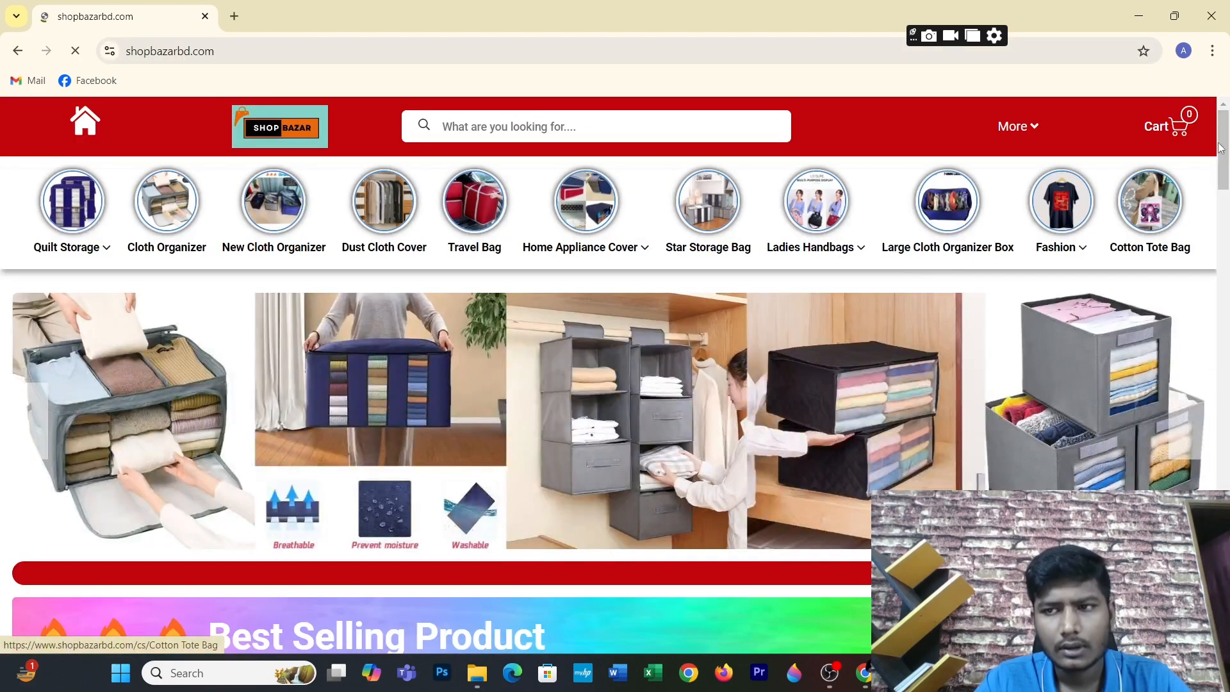
{"action": "left_click_drag", "start_coordinate": [1219, 148], "coordinate": [1229, 253]}
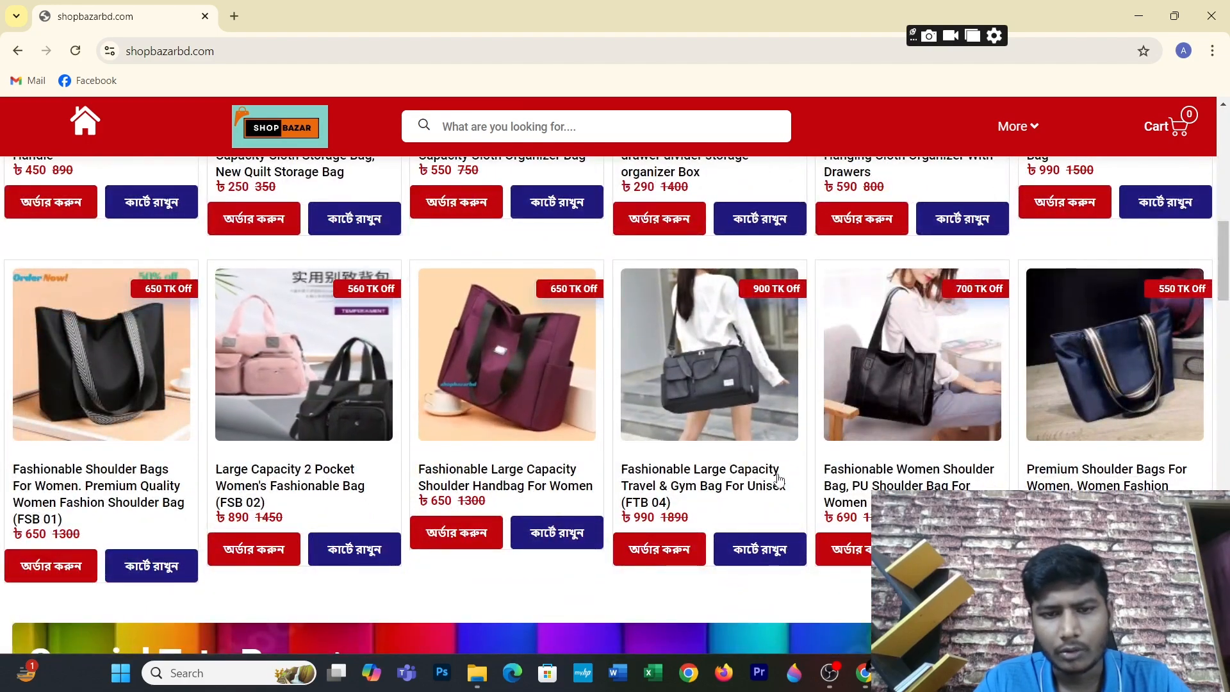
{"action": "left_click_drag", "start_coordinate": [1228, 256], "coordinate": [1228, 319]}
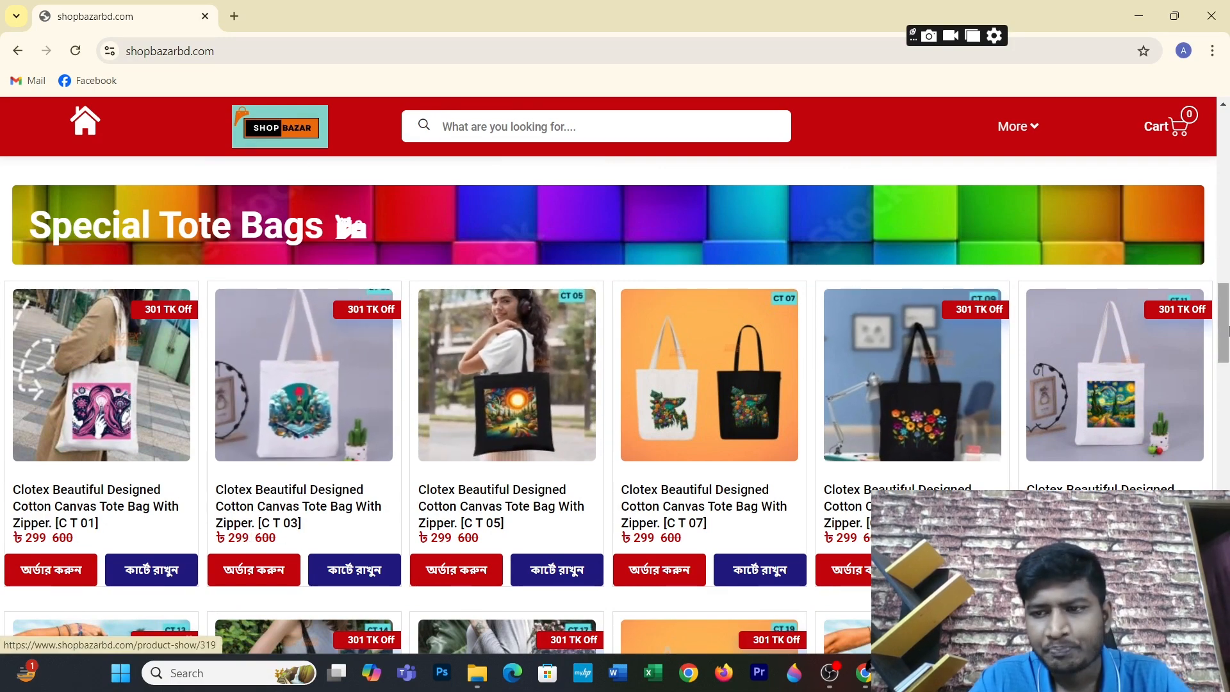
{"action": "left_click_drag", "start_coordinate": [1228, 330], "coordinate": [1228, 274]}
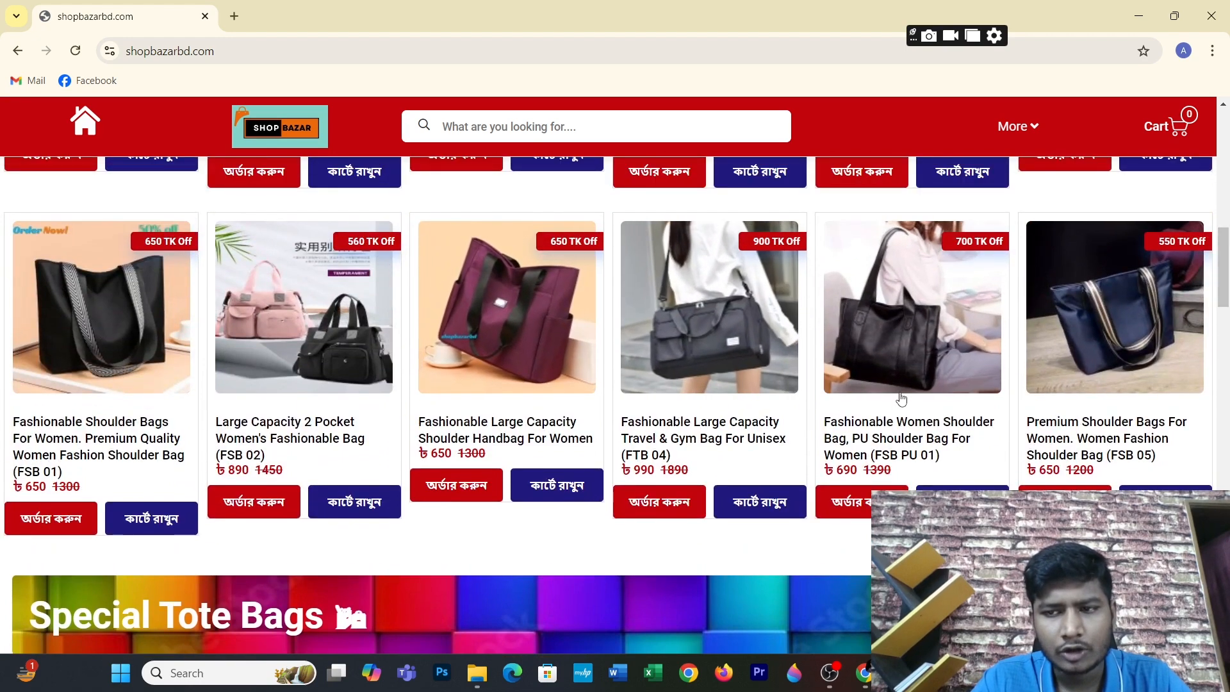
{"action": "left_click_drag", "start_coordinate": [1228, 272], "coordinate": [1229, 155]}
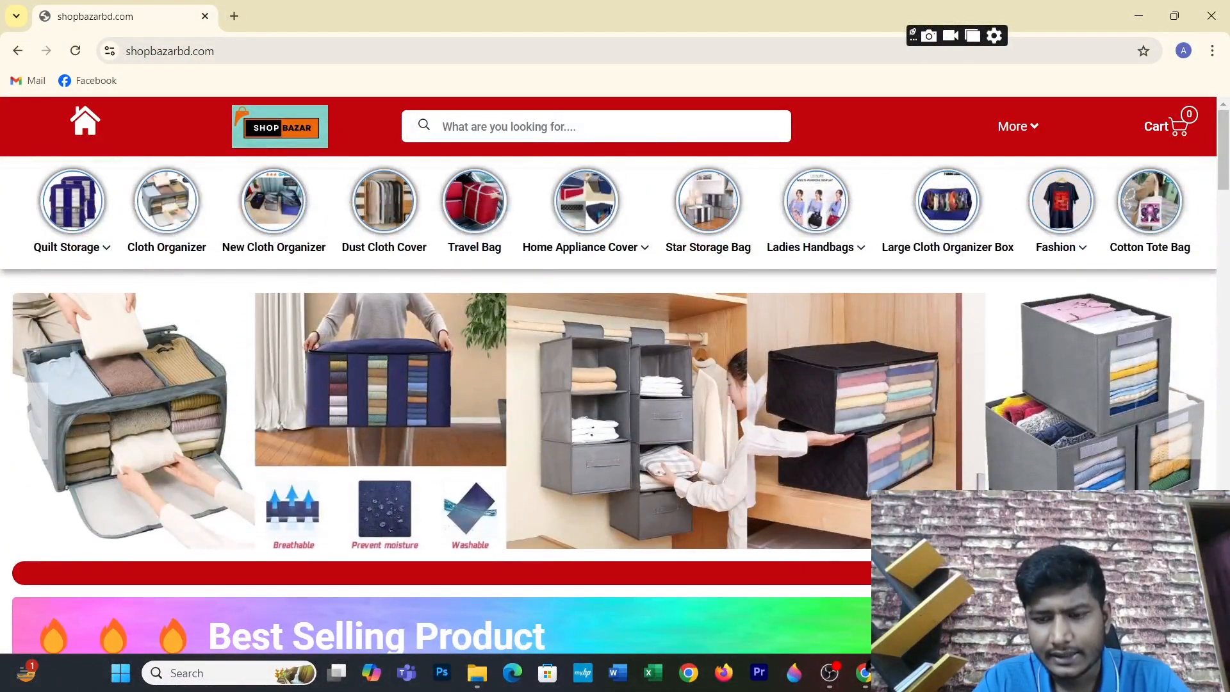
Step: Switch back to Daraz Seller Center, dismiss the chat notification and review the order and account health overview on the home page
{"action": "left_click", "coordinate": [871, 674]}
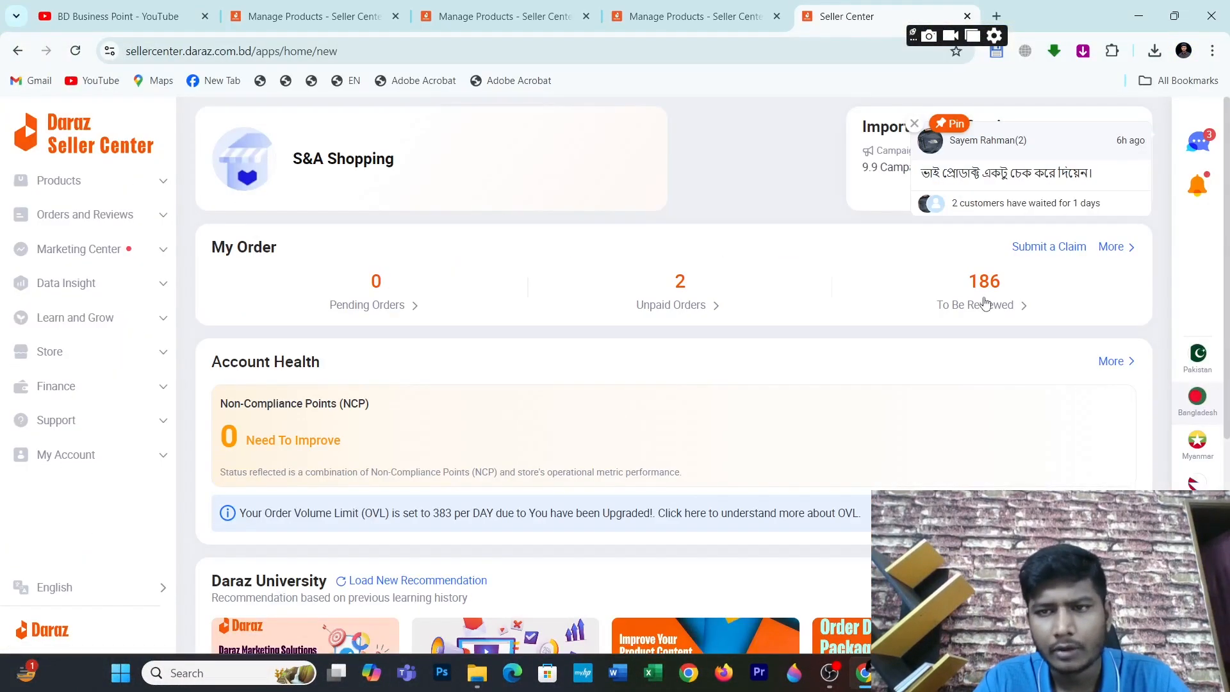
{"action": "left_click", "coordinate": [917, 123]}
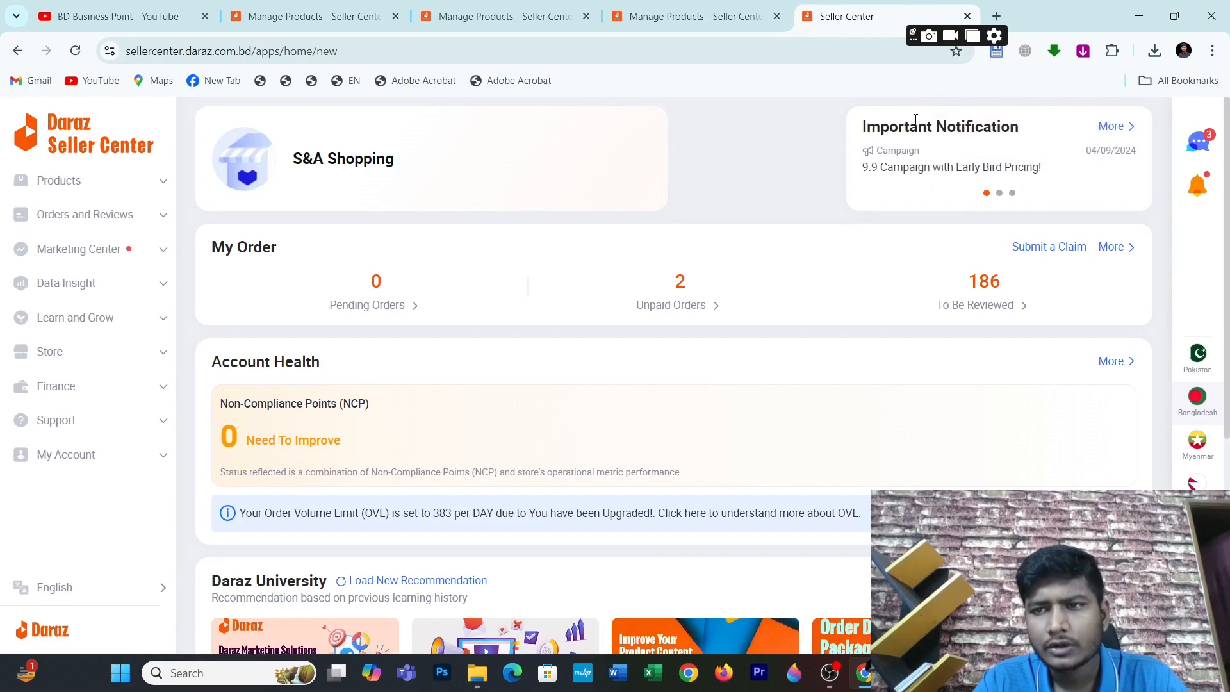
{"action": "scroll", "coordinate": [1227, 468], "scroll_direction": "down", "scroll_amount": 5}
{"action": "scroll", "coordinate": [1227, 468], "scroll_direction": "up", "scroll_amount": 5}
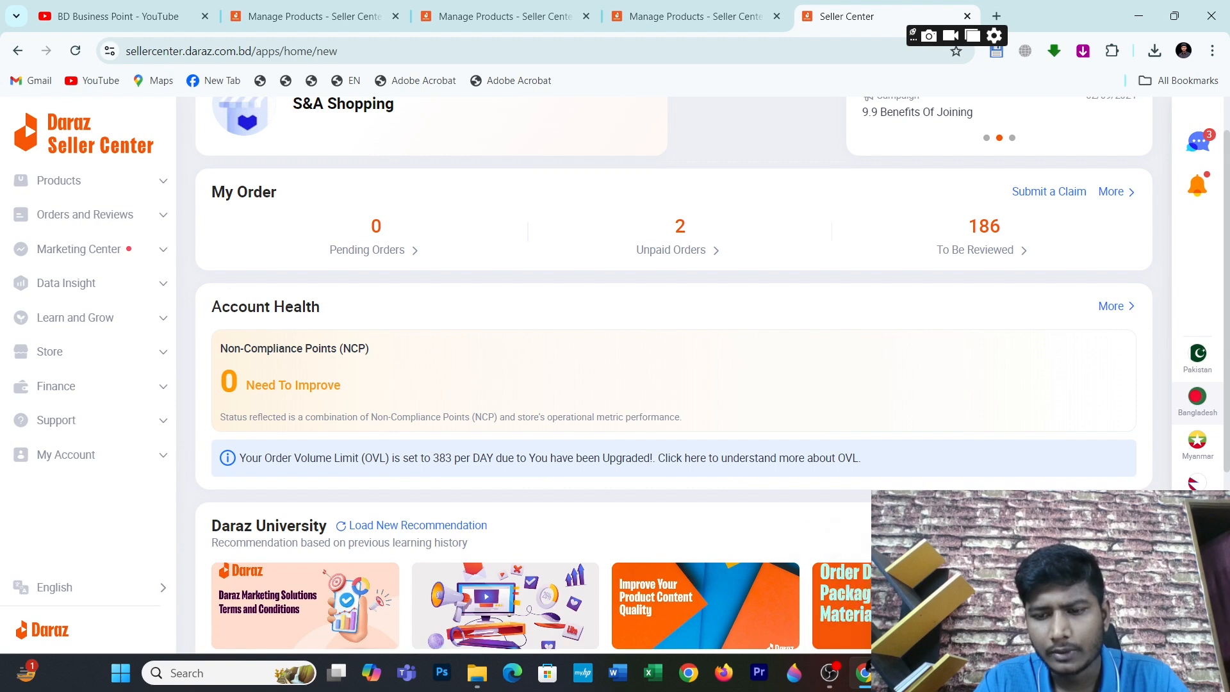
Step: Switch to the Facebook window, open the BD Business Point page and look through its posts for the business course
{"action": "left_click", "coordinate": [934, 673]}
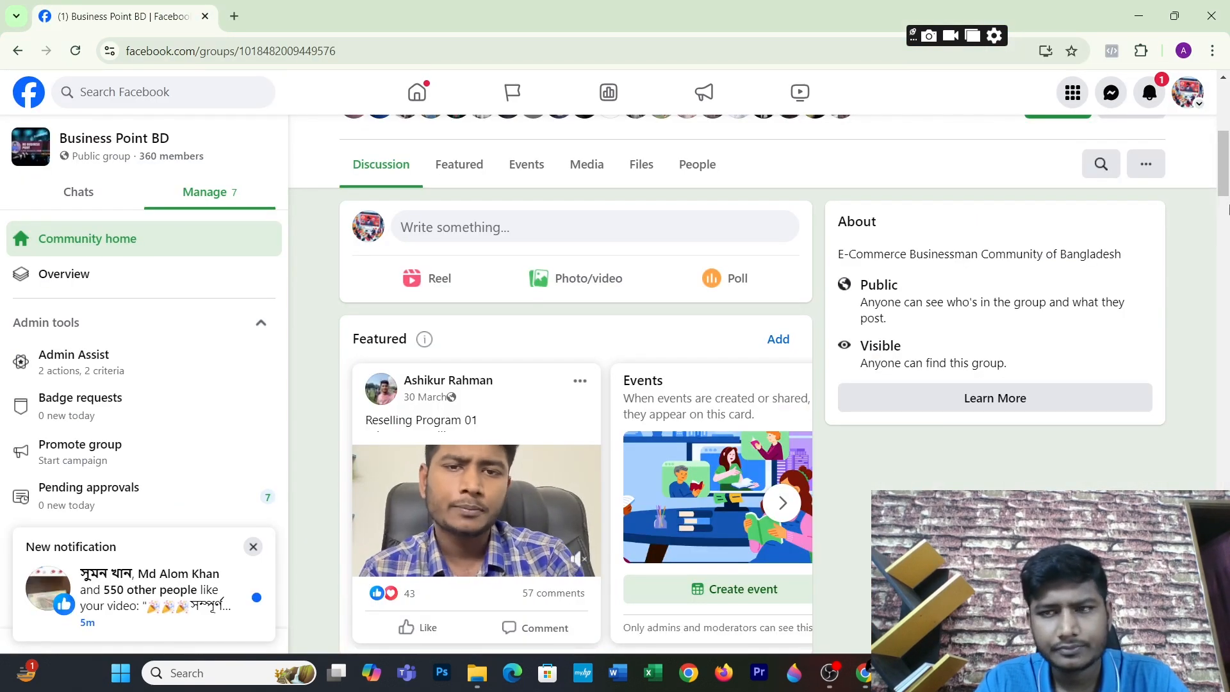
{"action": "scroll", "coordinate": [1226, 182], "scroll_direction": "down", "scroll_amount": 5}
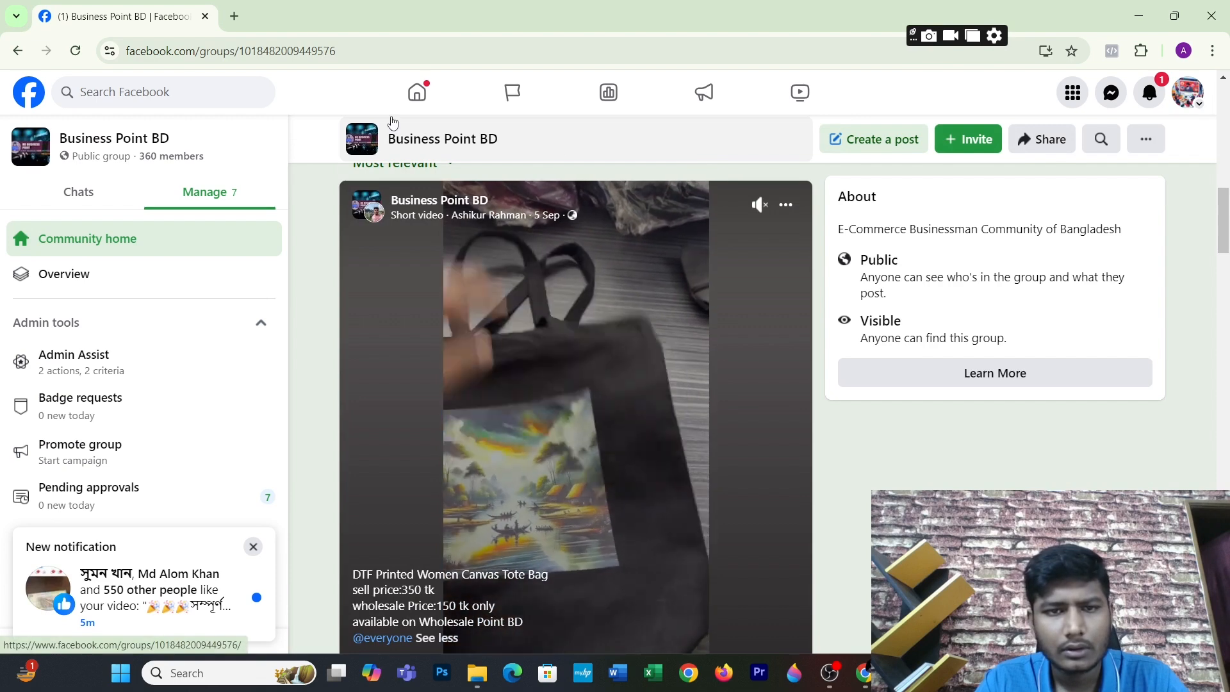
{"action": "left_click", "coordinate": [418, 96]}
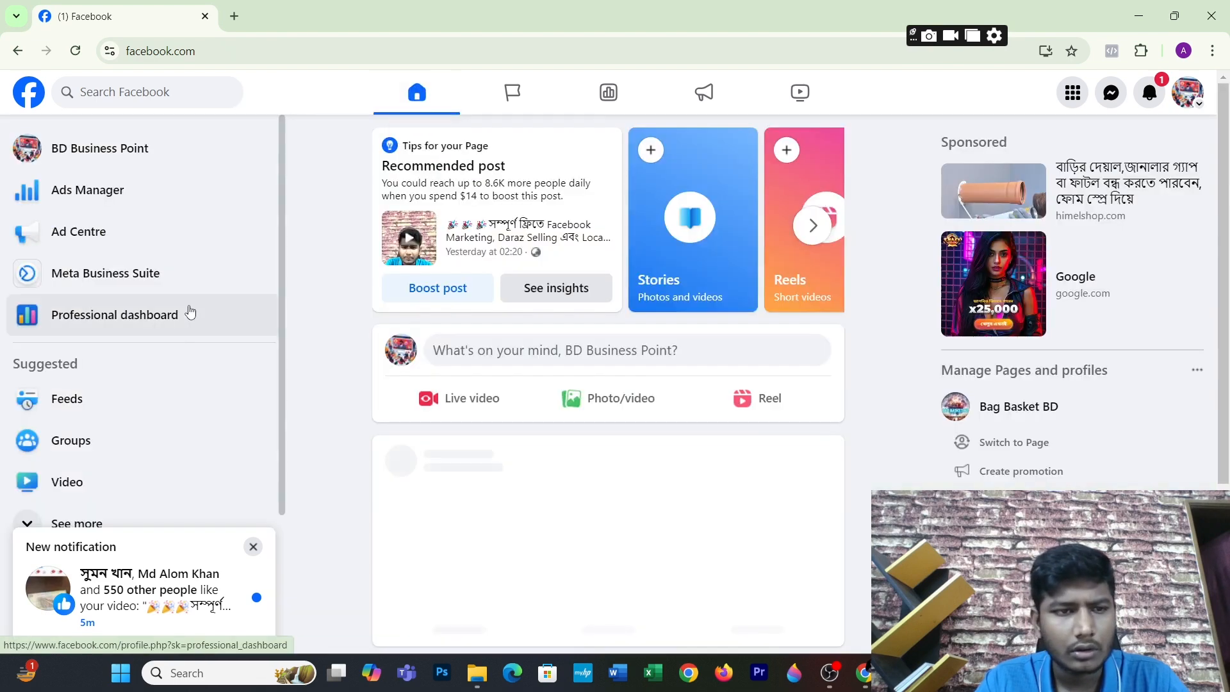
{"action": "left_click", "coordinate": [125, 160]}
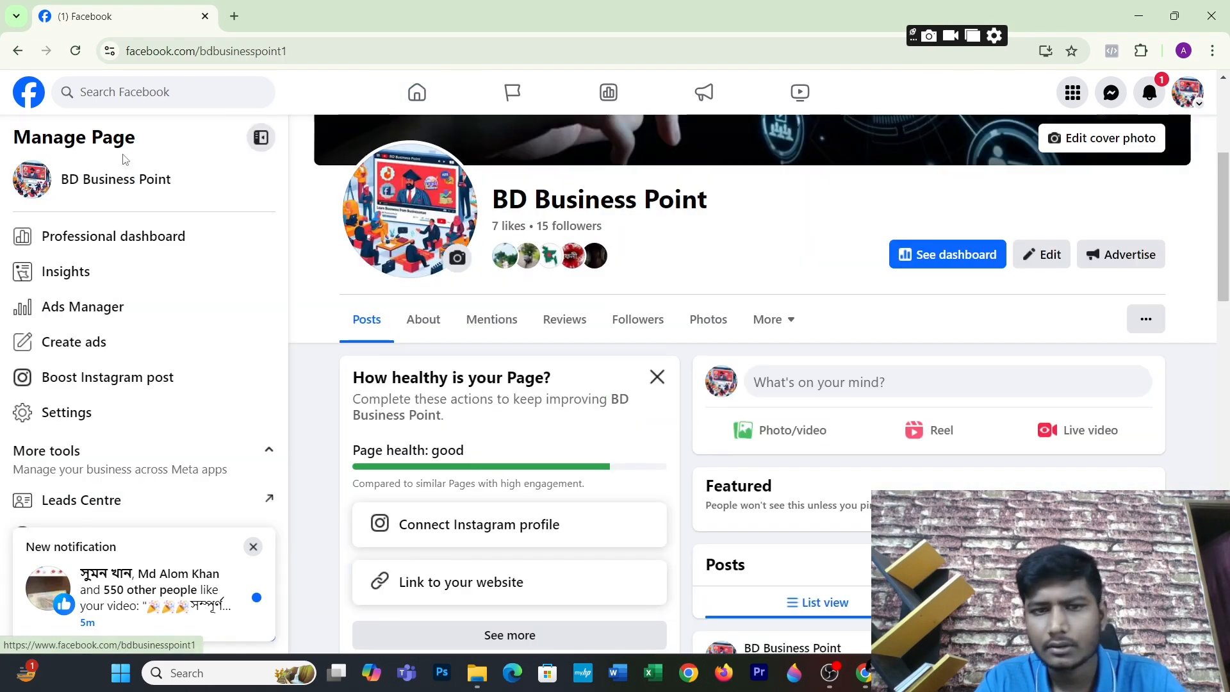
{"action": "scroll", "coordinate": [1227, 176], "scroll_direction": "down", "scroll_amount": 10}
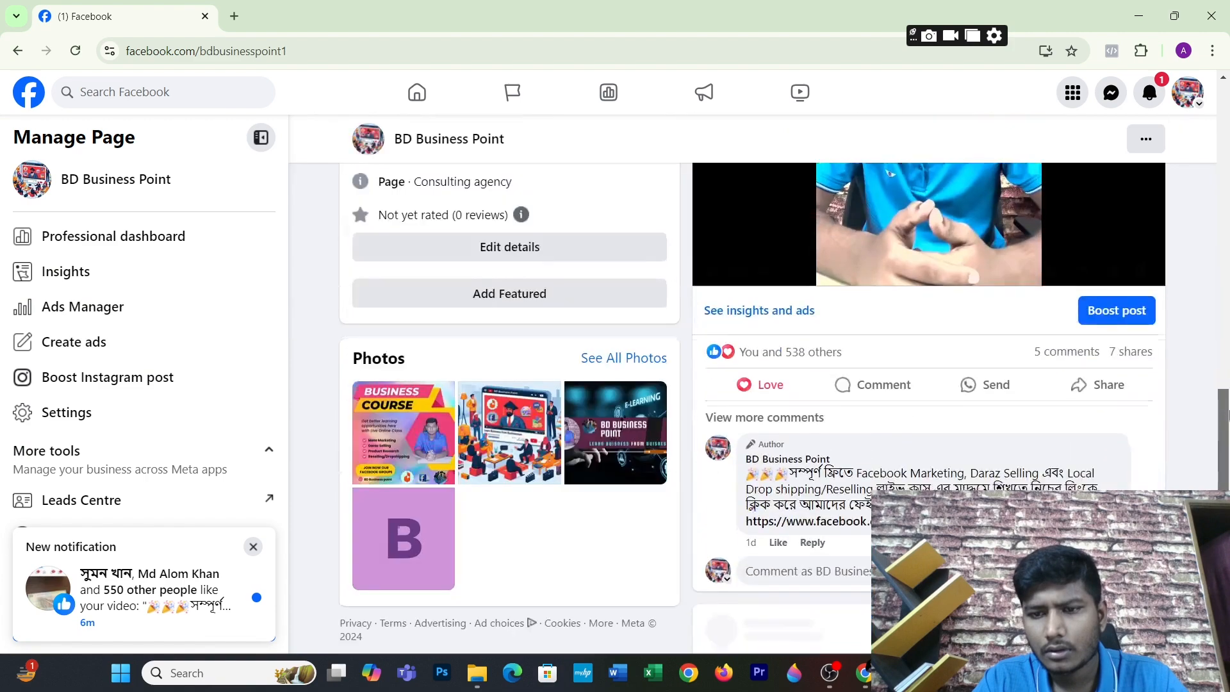
{"action": "scroll", "coordinate": [929, 410], "scroll_direction": "down", "scroll_amount": 6}
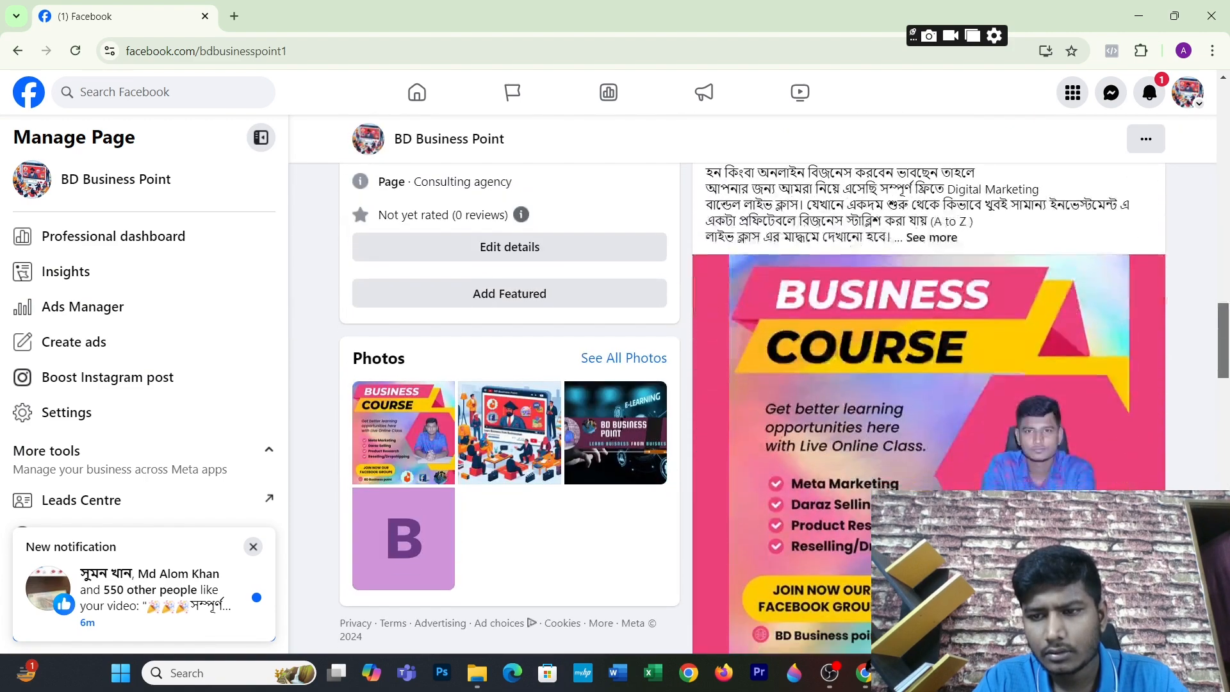
Step: Switch the active Facebook profile from BD Business Point to the Wholesale Point BD page
{"action": "left_click", "coordinate": [417, 92]}
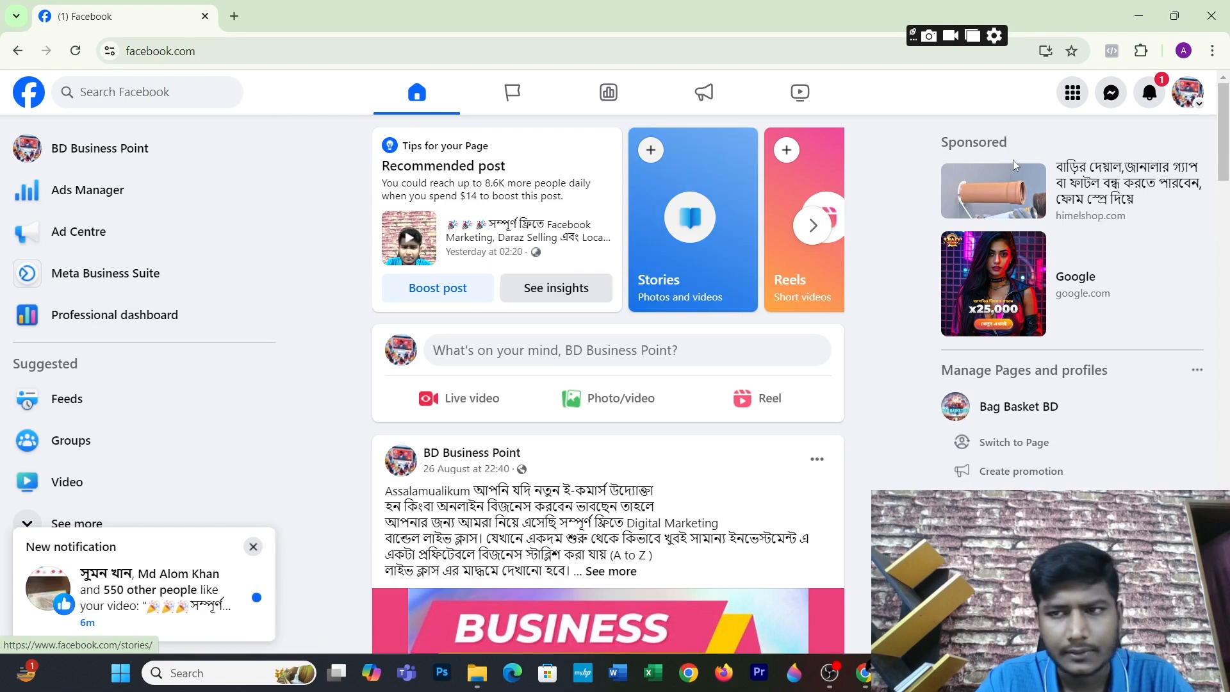
{"action": "left_click", "coordinate": [1187, 103]}
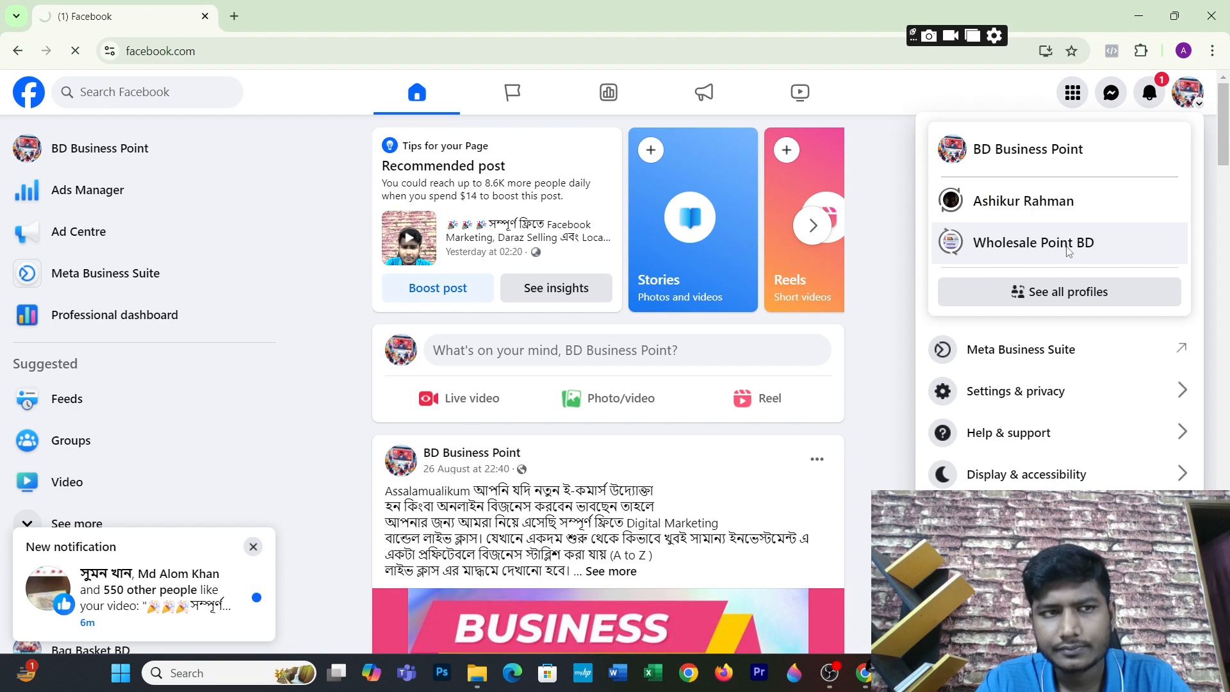
{"action": "left_click", "coordinate": [1068, 253]}
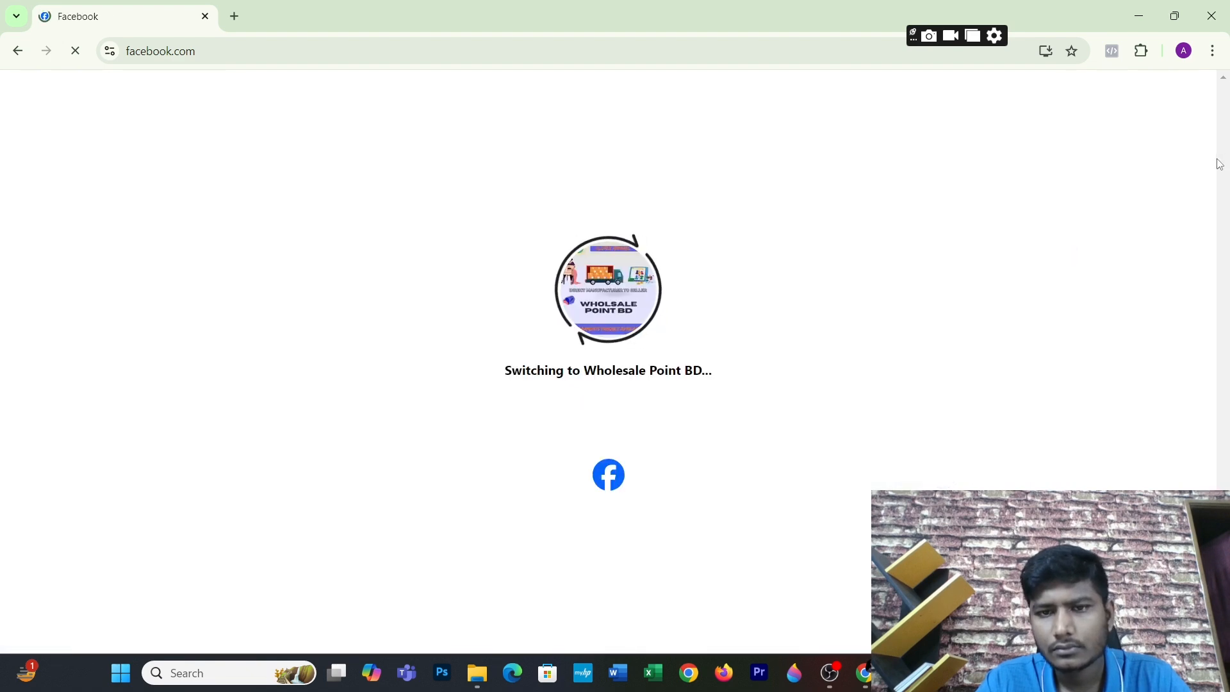
{"action": "scroll", "coordinate": [1225, 257], "scroll_direction": "down", "scroll_amount": 4}
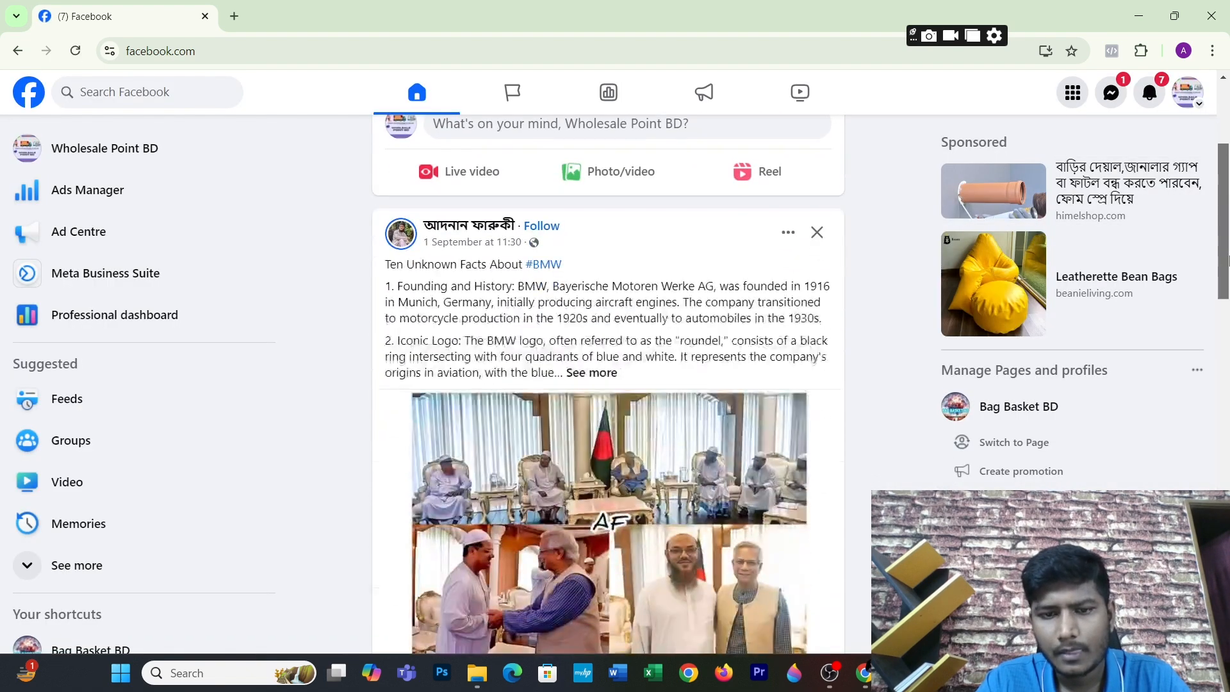
Step: Open the Wholesale Point BD page and look through its intro, tote bag photos and wholesale posts
{"action": "left_click", "coordinate": [114, 144]}
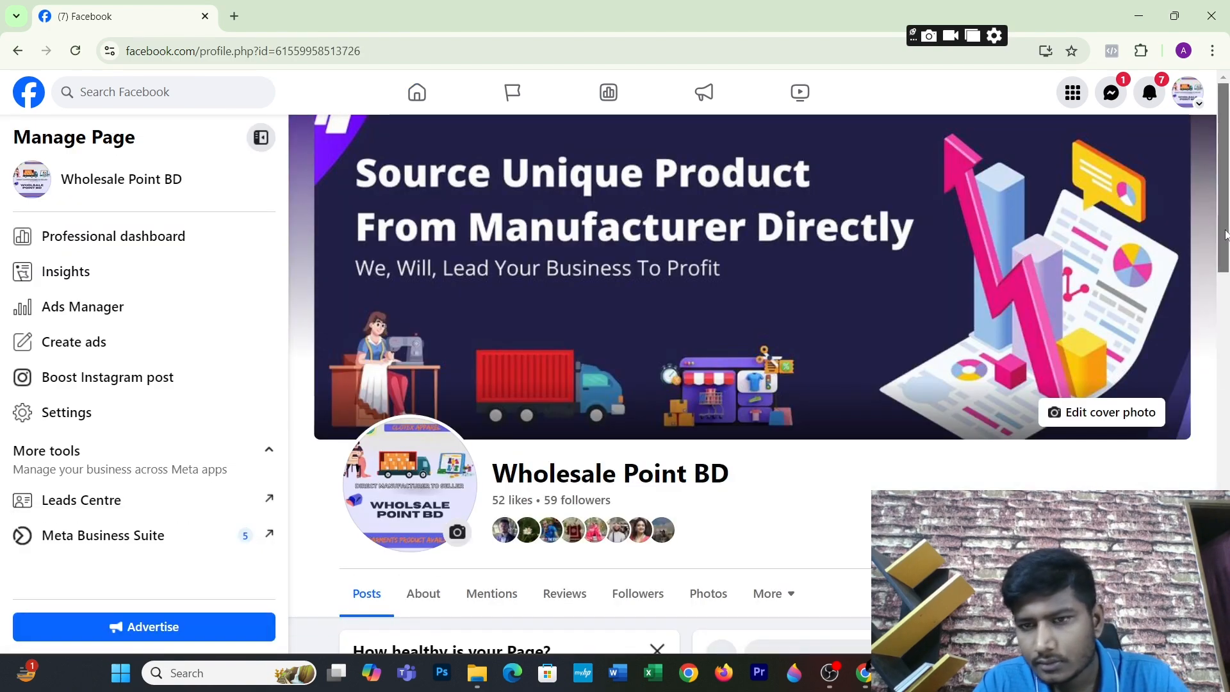
{"action": "mouse_move", "coordinate": [1226, 236]}
{"action": "left_mouse_down"}
{"action": "mouse_move", "coordinate": [1223, 487]}
{"action": "mouse_move", "coordinate": [1222, 477]}
{"action": "left_mouse_up"}
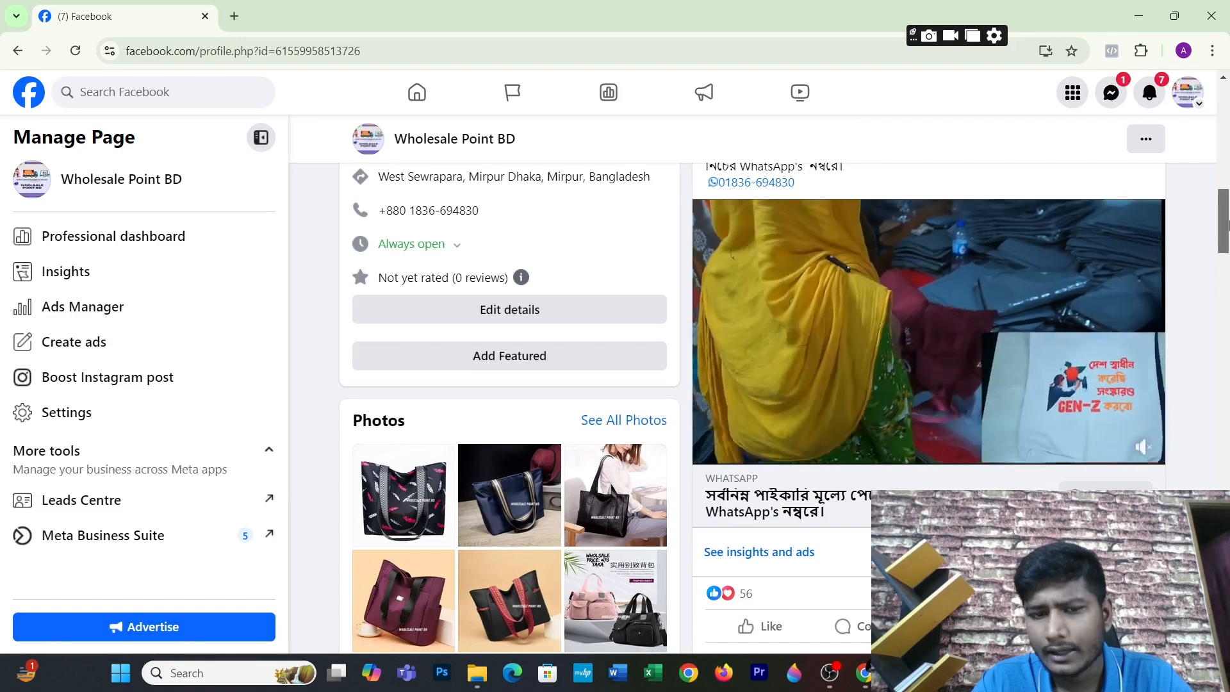
{"action": "left_click_drag", "start_coordinate": [1227, 225], "coordinate": [1227, 253]}
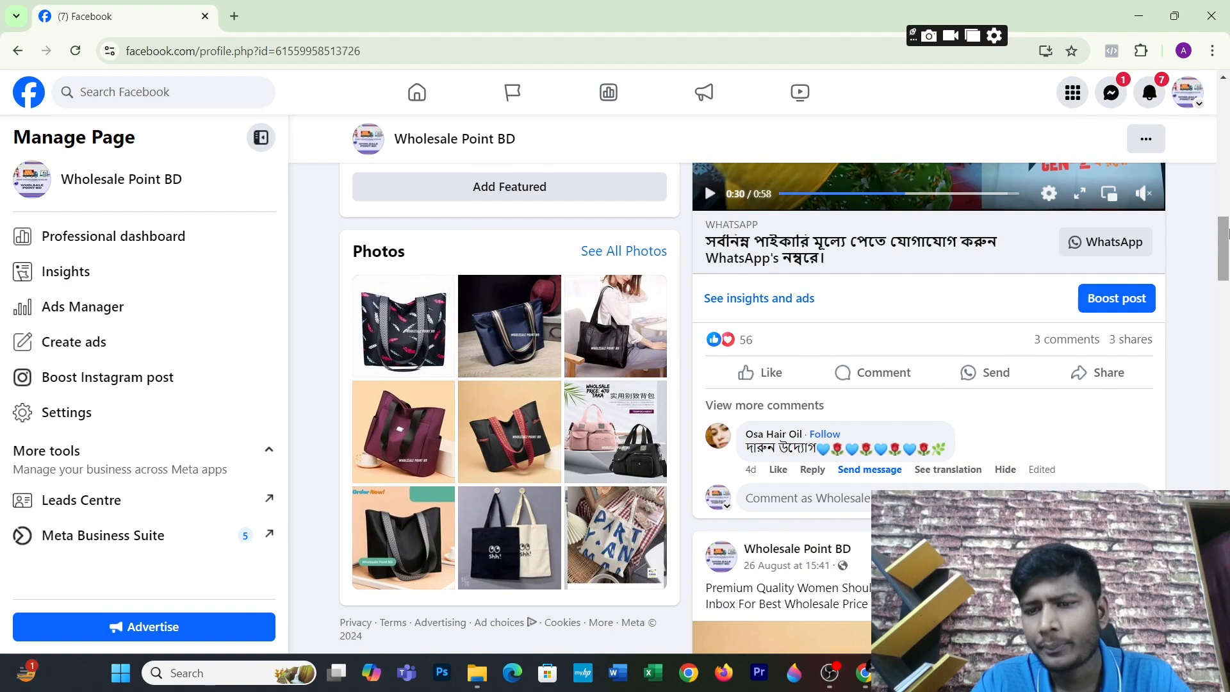
{"action": "left_click_drag", "start_coordinate": [1226, 233], "coordinate": [1227, 168]}
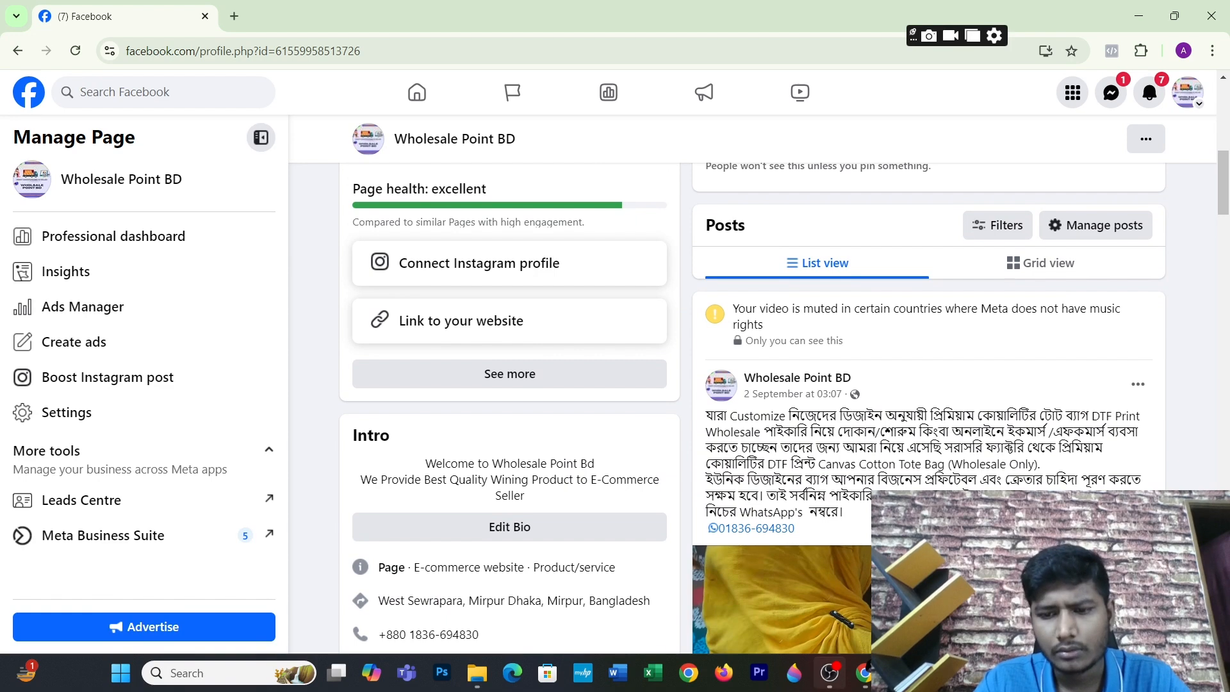
Step: Switch to the Chrome window with Daraz Seller Center and show the BD Business Point YouTube channel page
{"action": "left_click", "coordinate": [865, 672]}
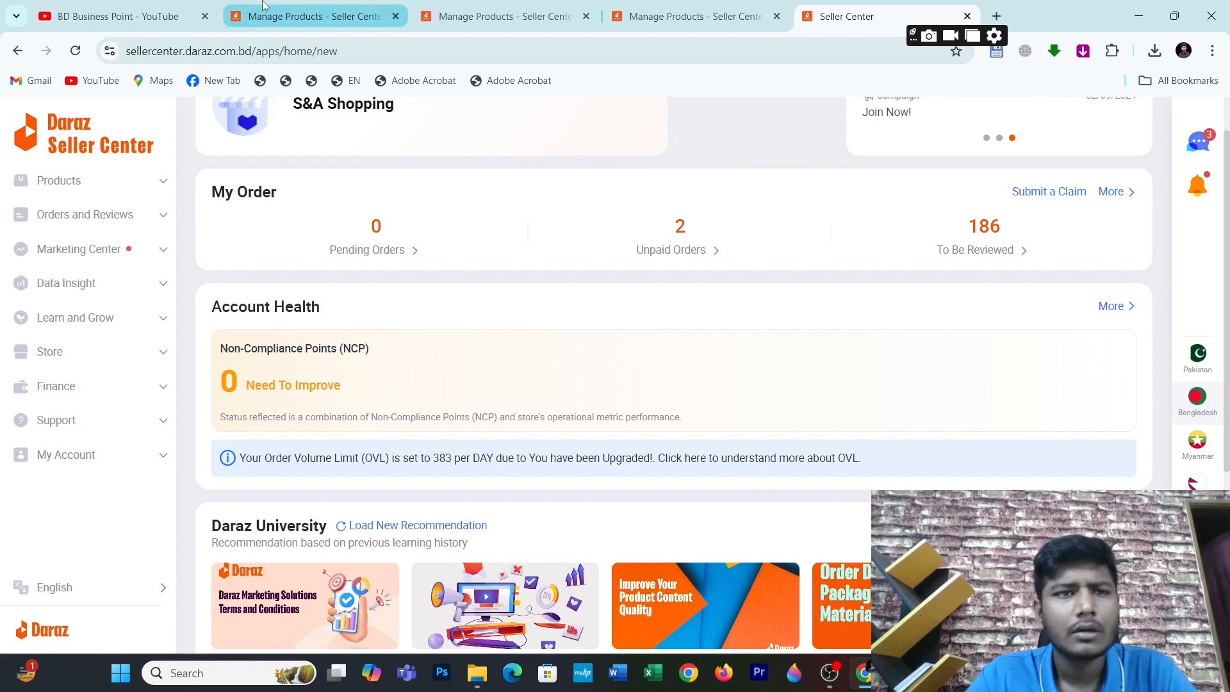
{"action": "left_click", "coordinate": [173, 7]}
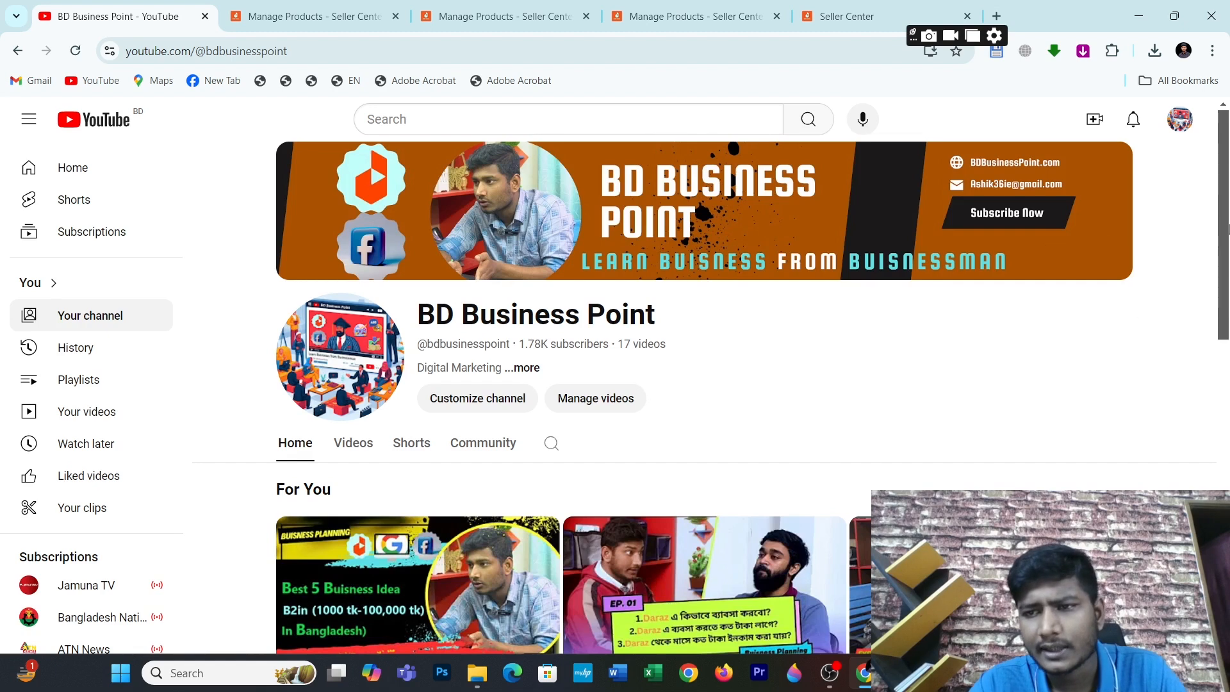
{"action": "mouse_move", "coordinate": [1228, 226]}
{"action": "left_mouse_down"}
{"action": "mouse_move", "coordinate": [1227, 275]}
{"action": "mouse_move", "coordinate": [1227, 232]}
{"action": "left_mouse_up"}
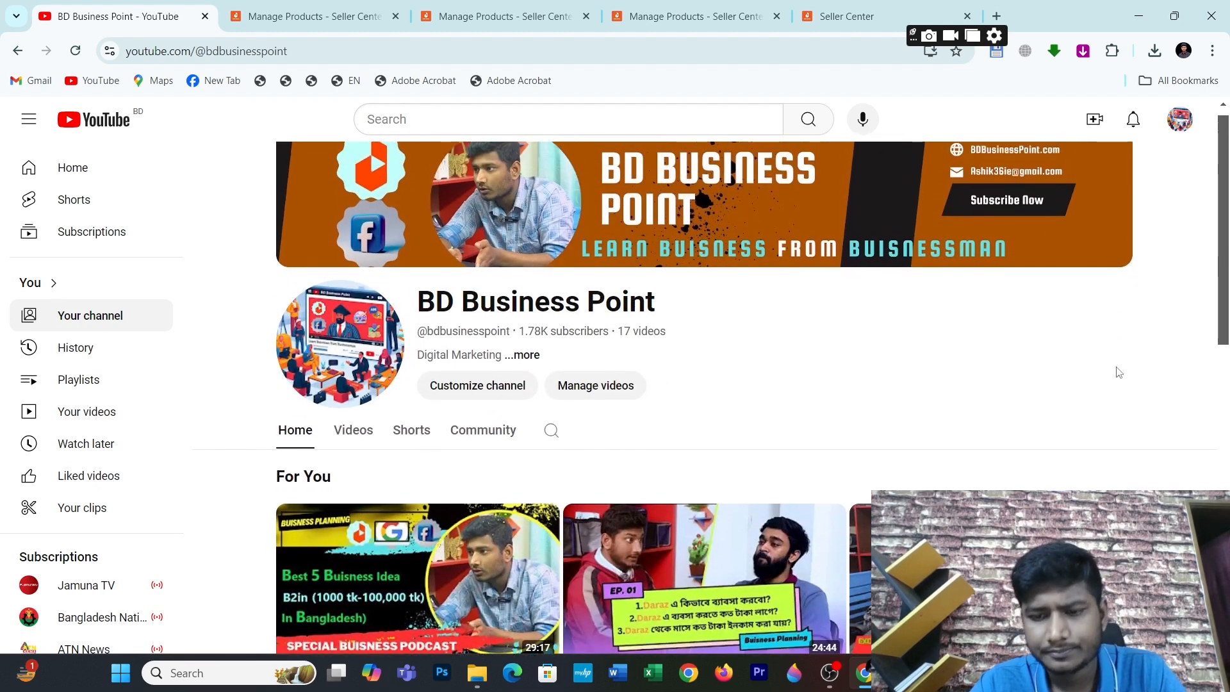